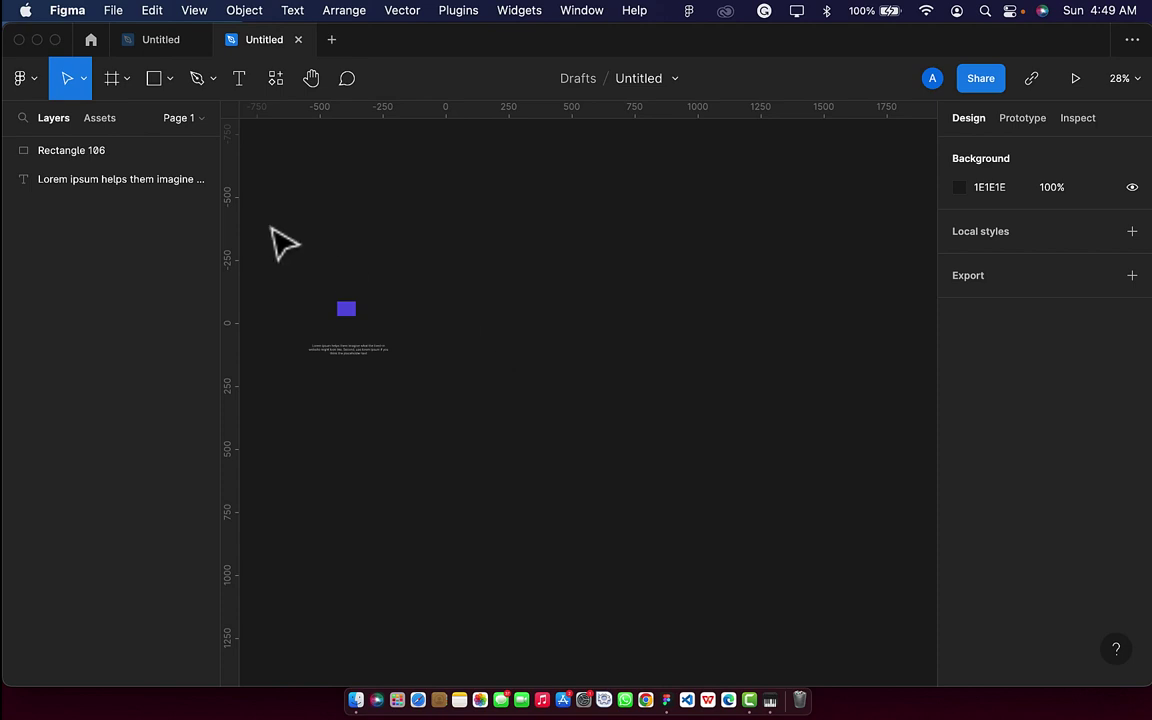
Add a blank white 393×852 iPhone 14 Pro frame to the canvas from the Frame presets.
click(133, 80)
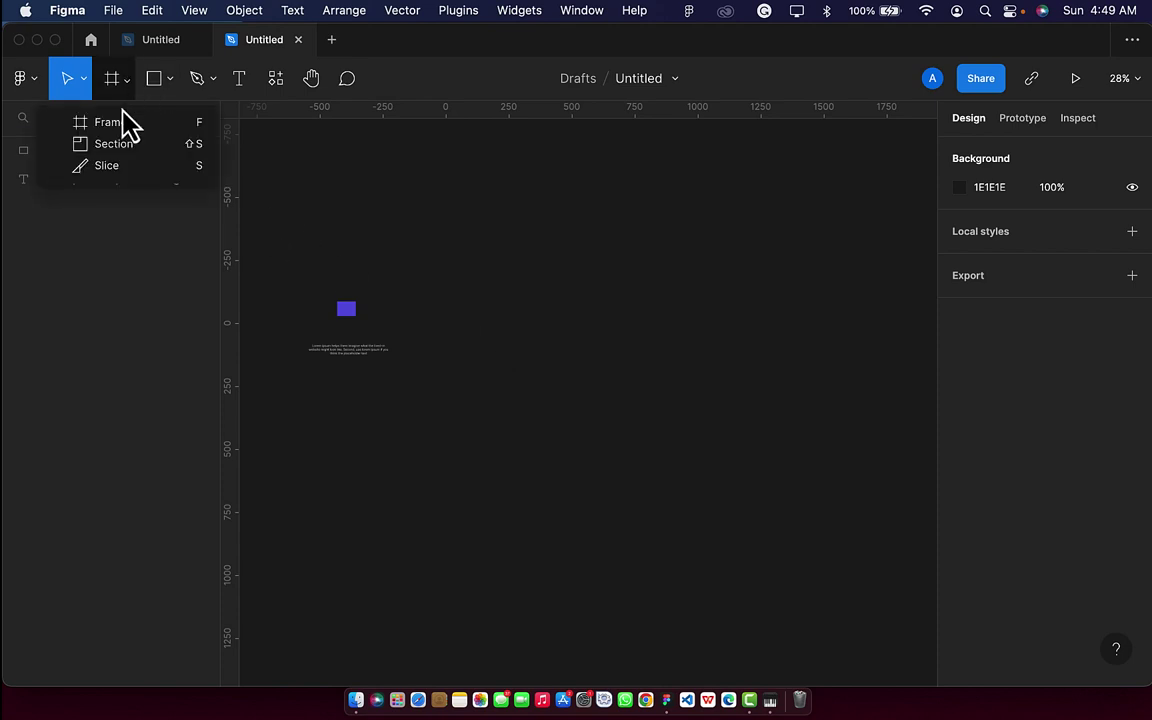
click(117, 125)
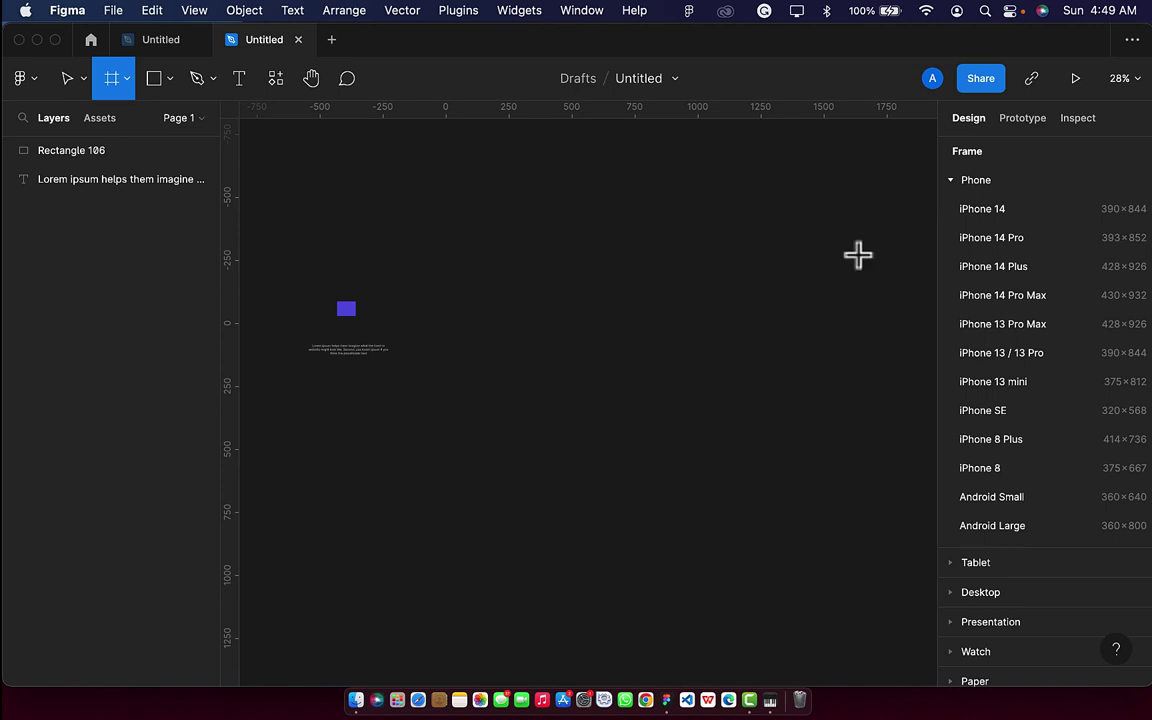
click(1064, 247)
scroll(686, 365, up, 3)
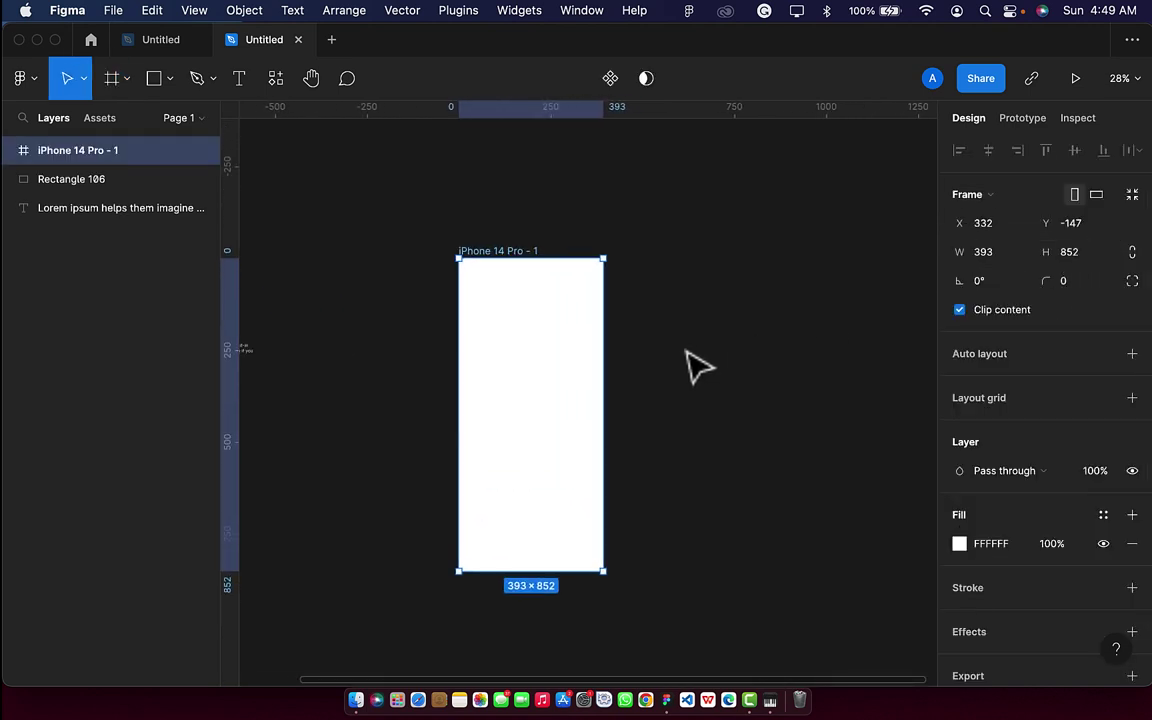
Draw a rectangle stretched to cover the whole 393×852 phone frame.
click(153, 78)
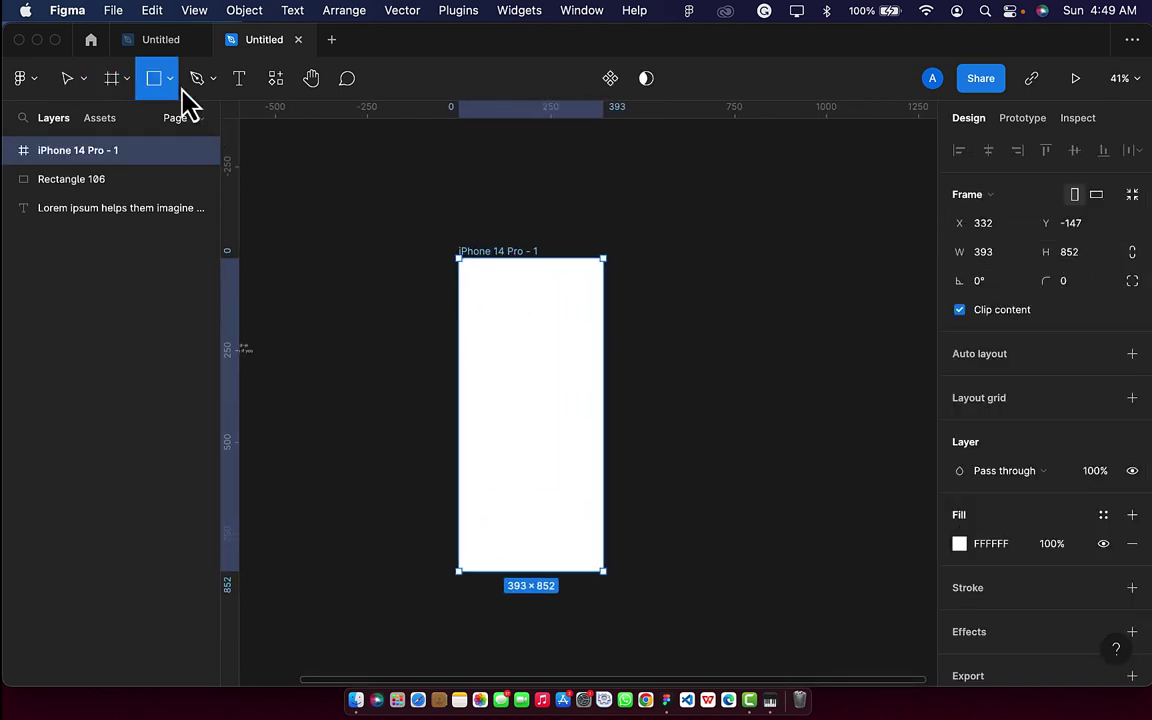
mouse_move(465, 270)
mouse_down()
mouse_move(566, 545)
mouse_move(604, 573)
mouse_up()
drag(465, 334, 458, 334)
drag(501, 268, 502, 258)
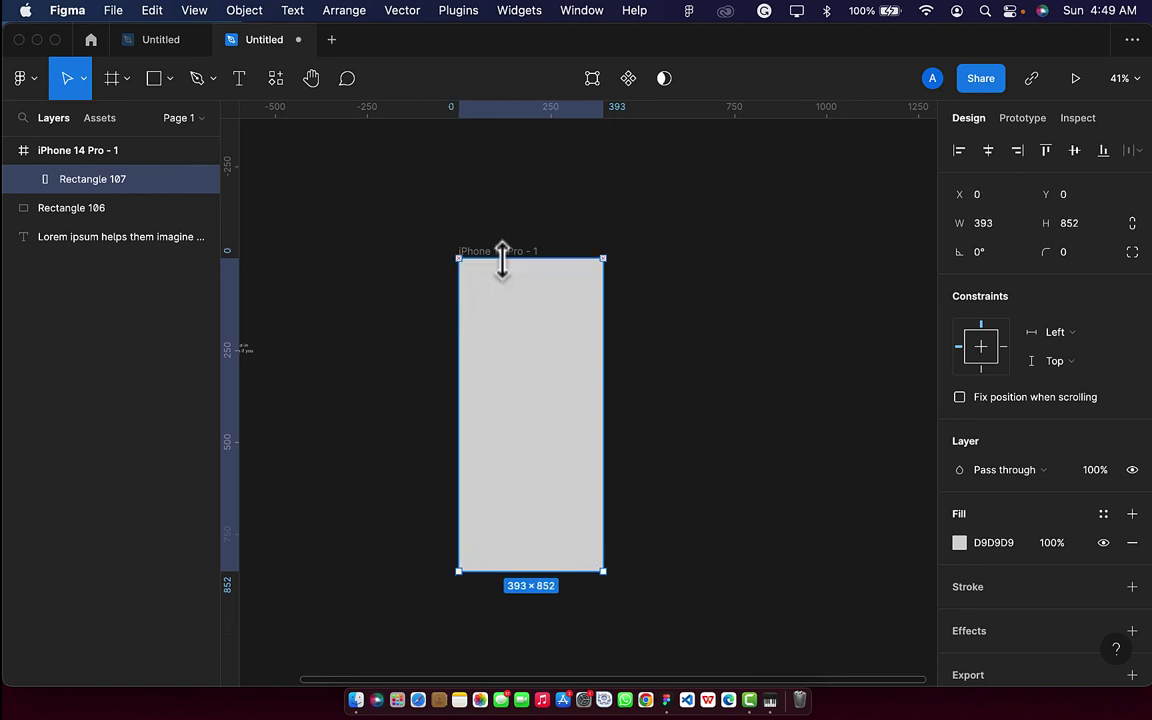
scroll(356, 352, left, 3)
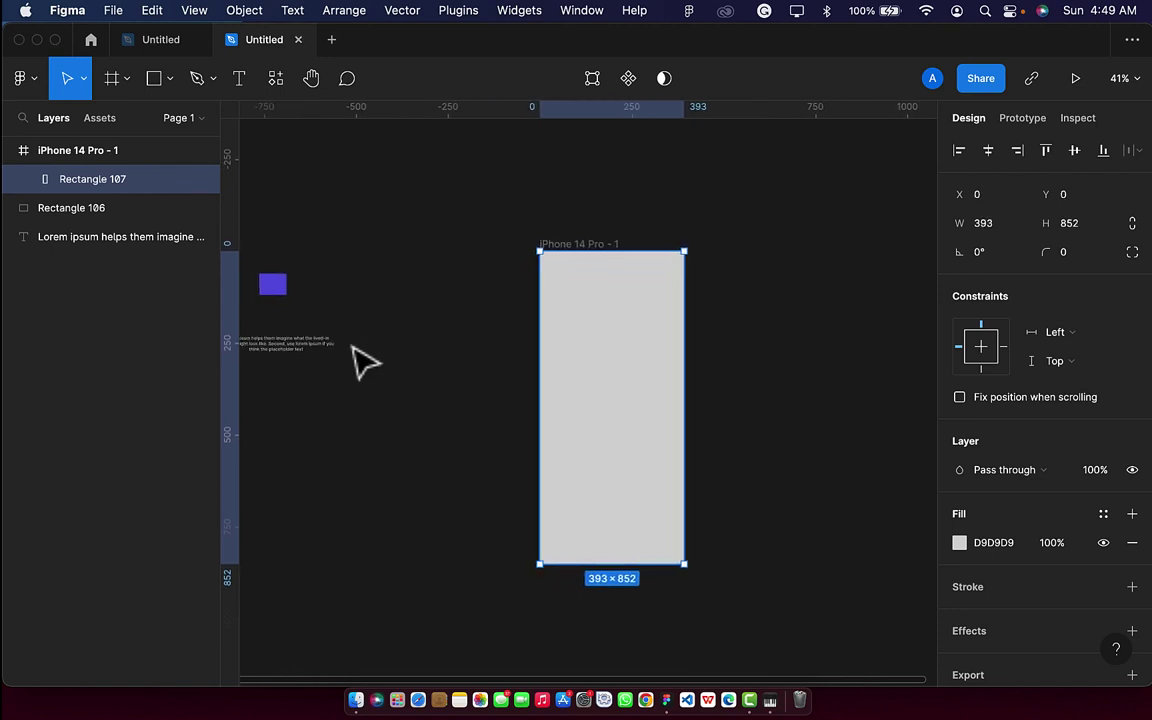
Fill the background rectangle with purple 635AE1, eyedropped from the small rectangle.
click(280, 294)
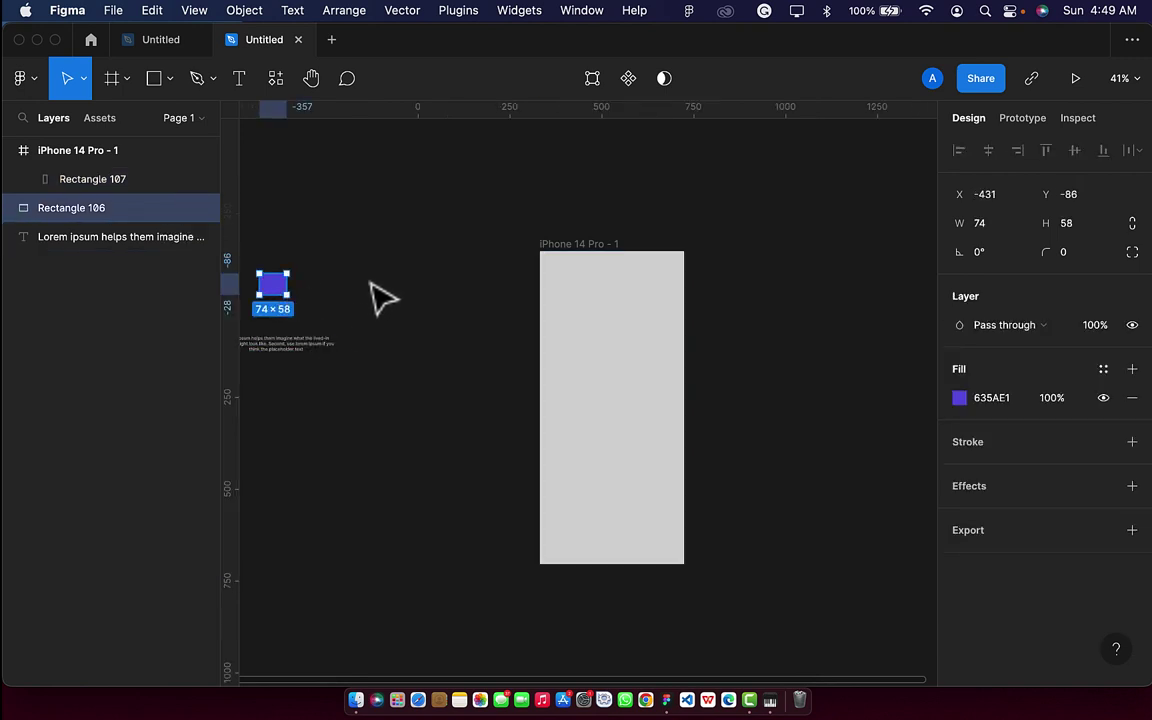
click(600, 362)
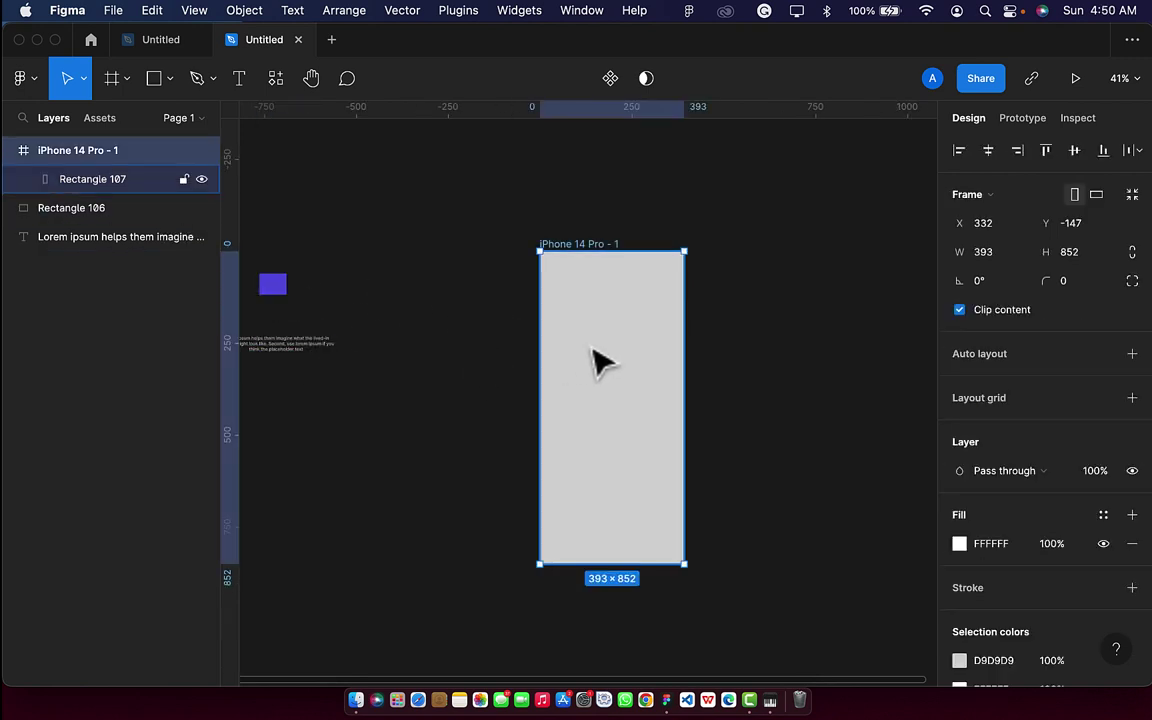
click(112, 176)
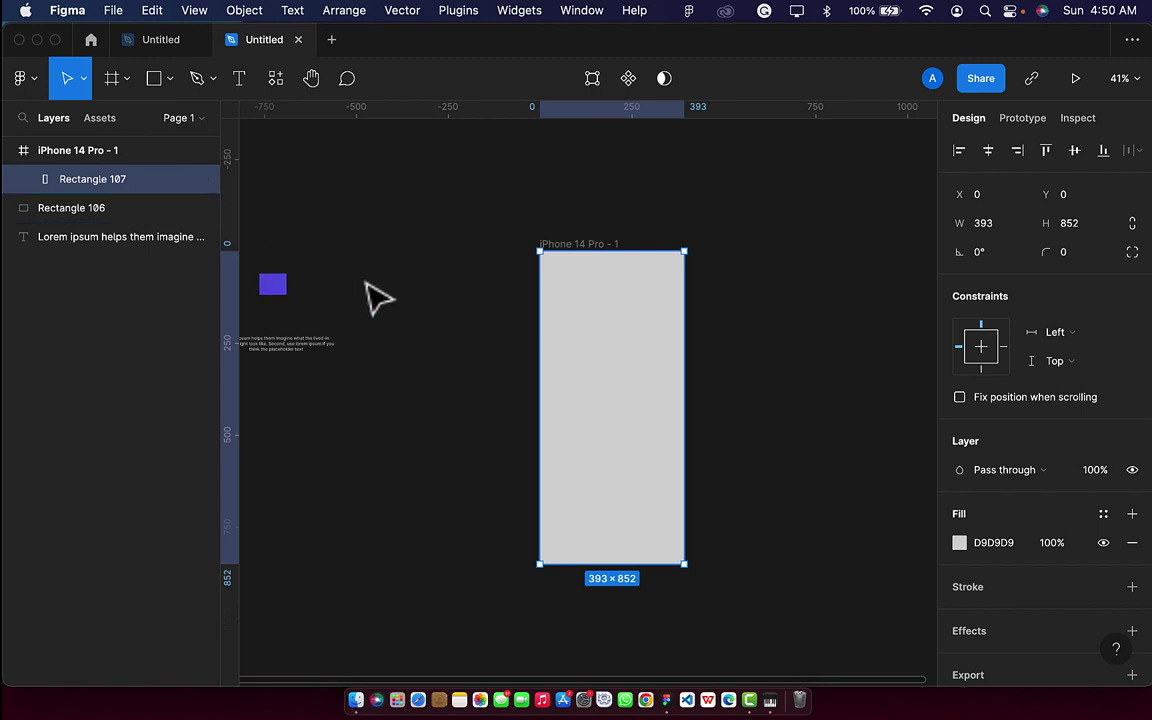
key(i)
click(279, 289)
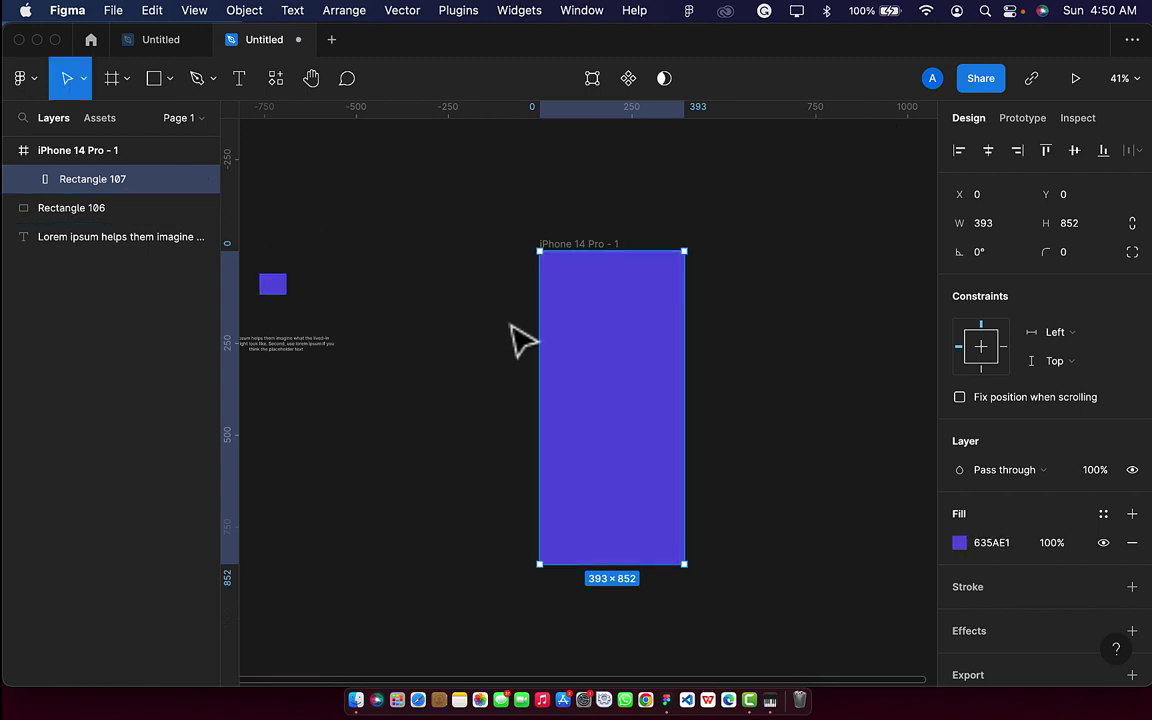
Rename the rectangle layer to 'bg' and lock it.
double_click(137, 182)
key(BackSpace)
text(b)
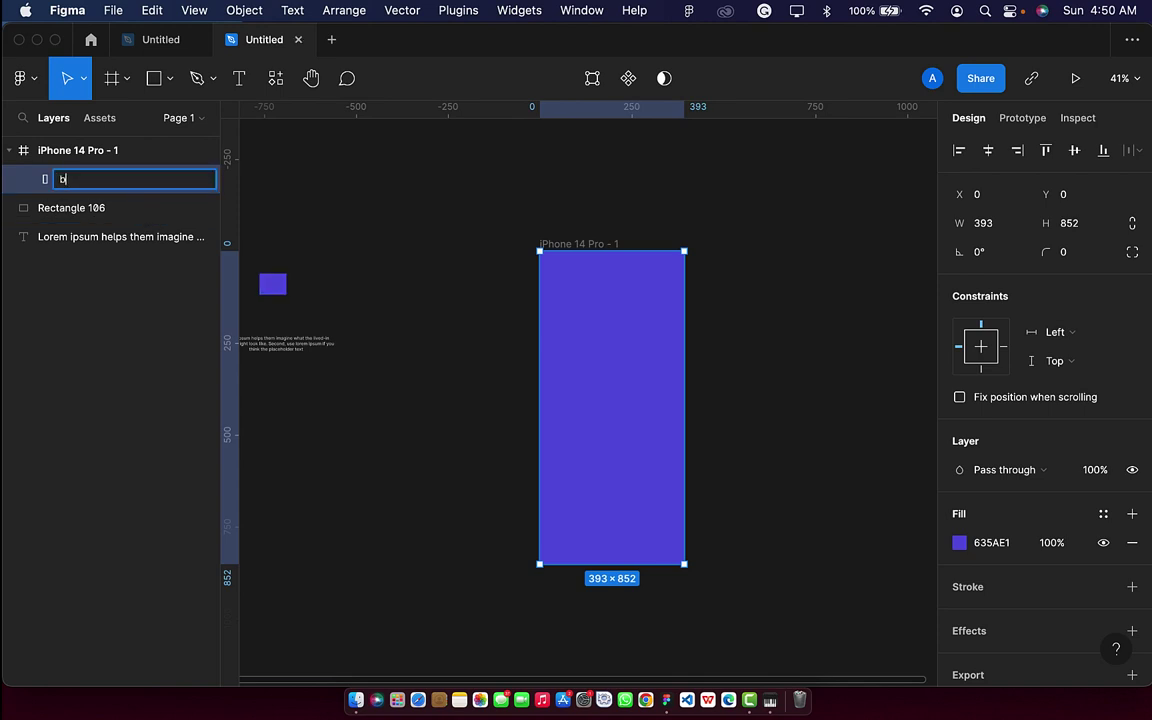
text(g)
key(Return)
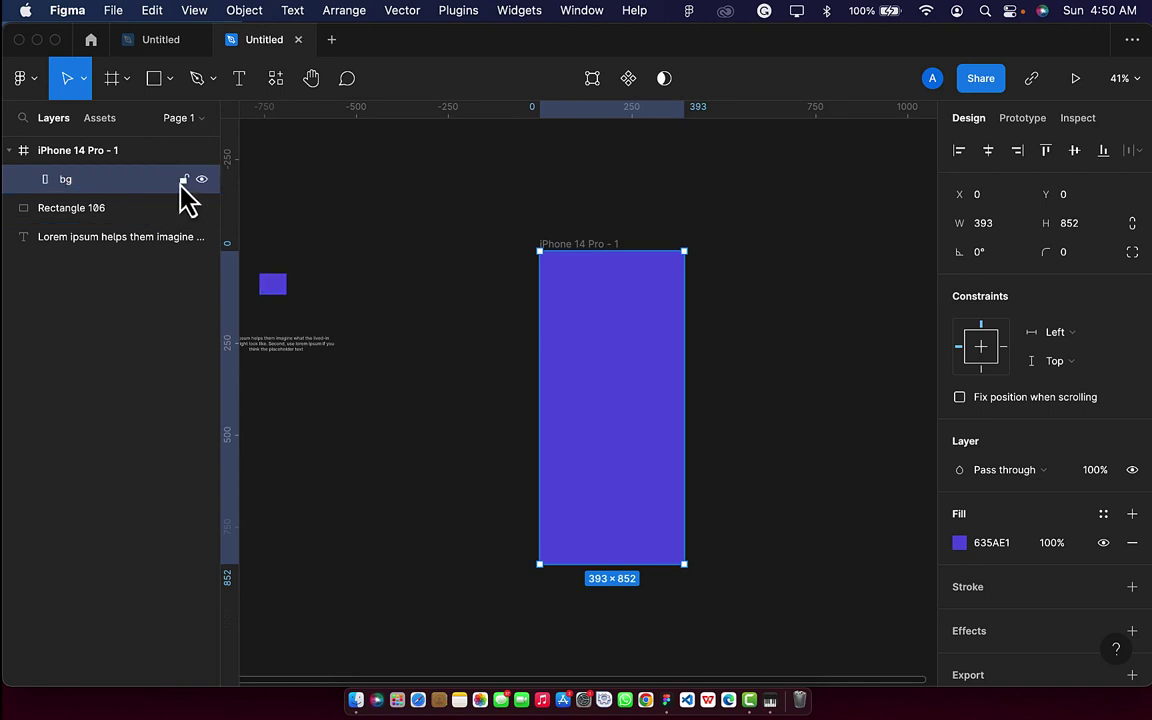
click(183, 181)
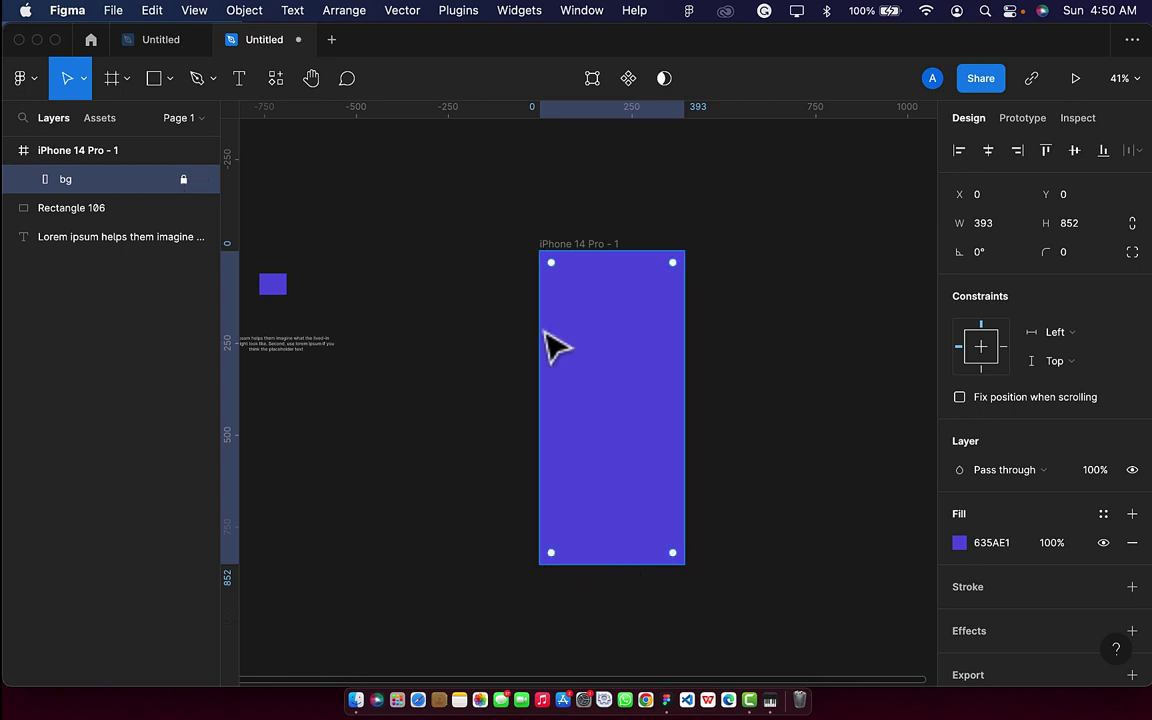
click(745, 350)
scroll(700, 355, up, 1)
scroll(688, 342, up, 1)
scroll(688, 342, down, 3)
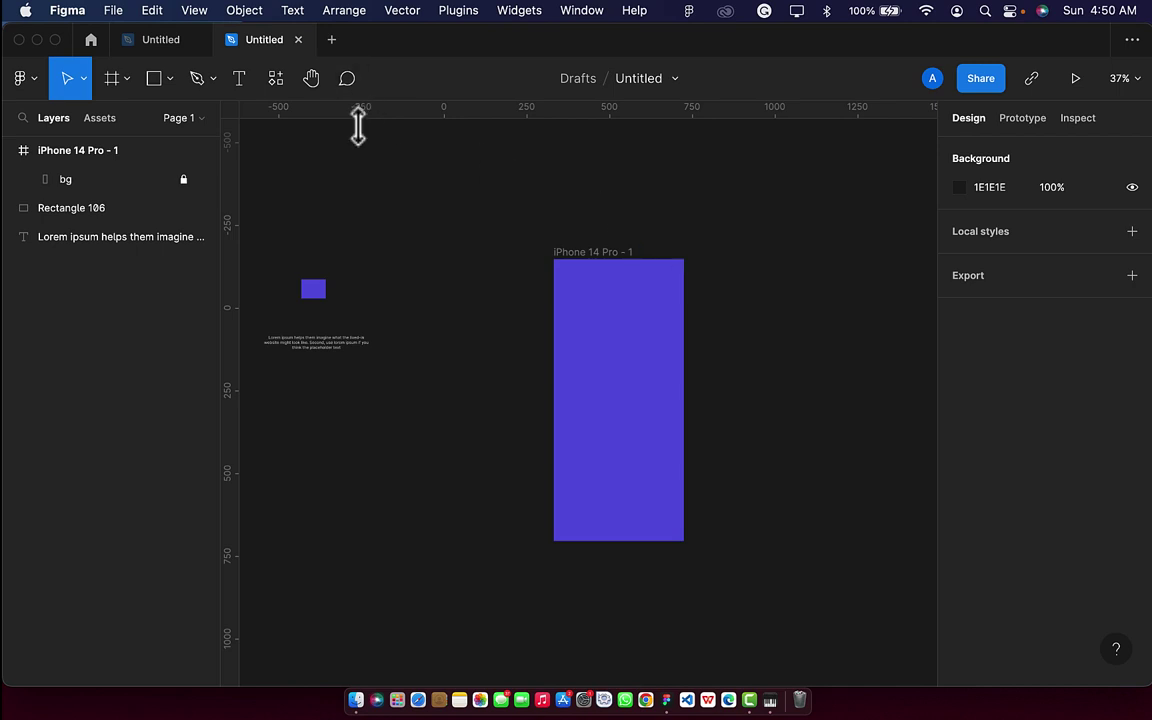
Search the plugins for 'storeyset' and run Storyset by Freepik.
click(278, 80)
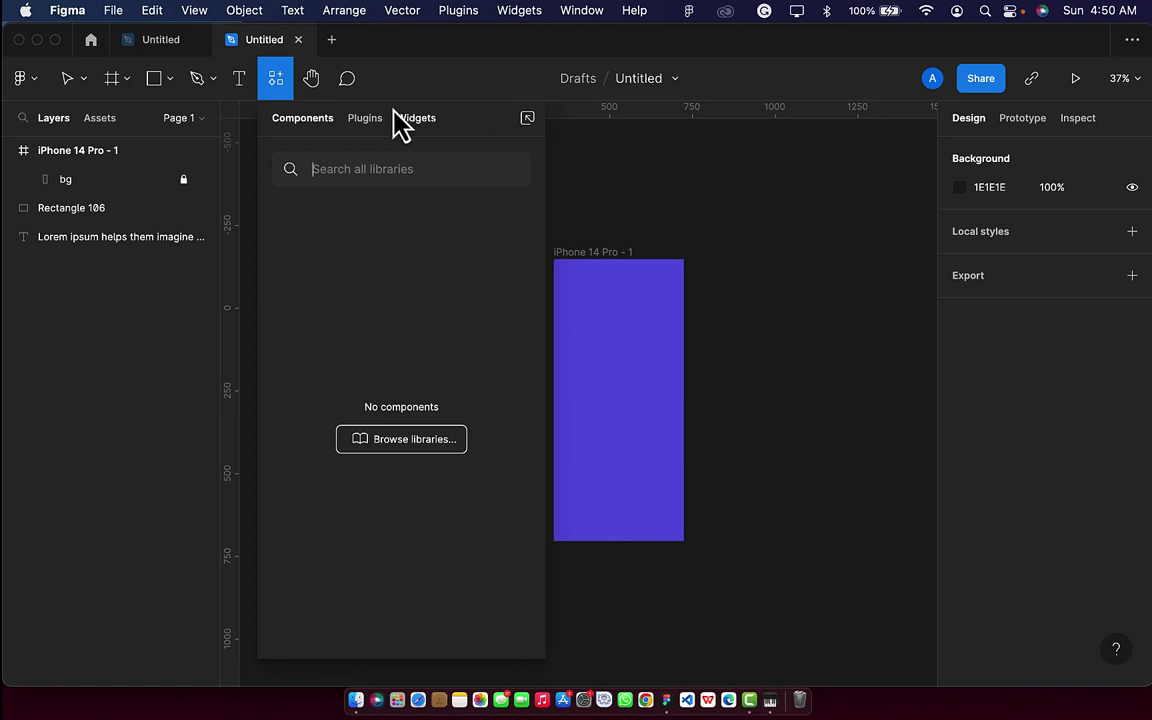
click(365, 120)
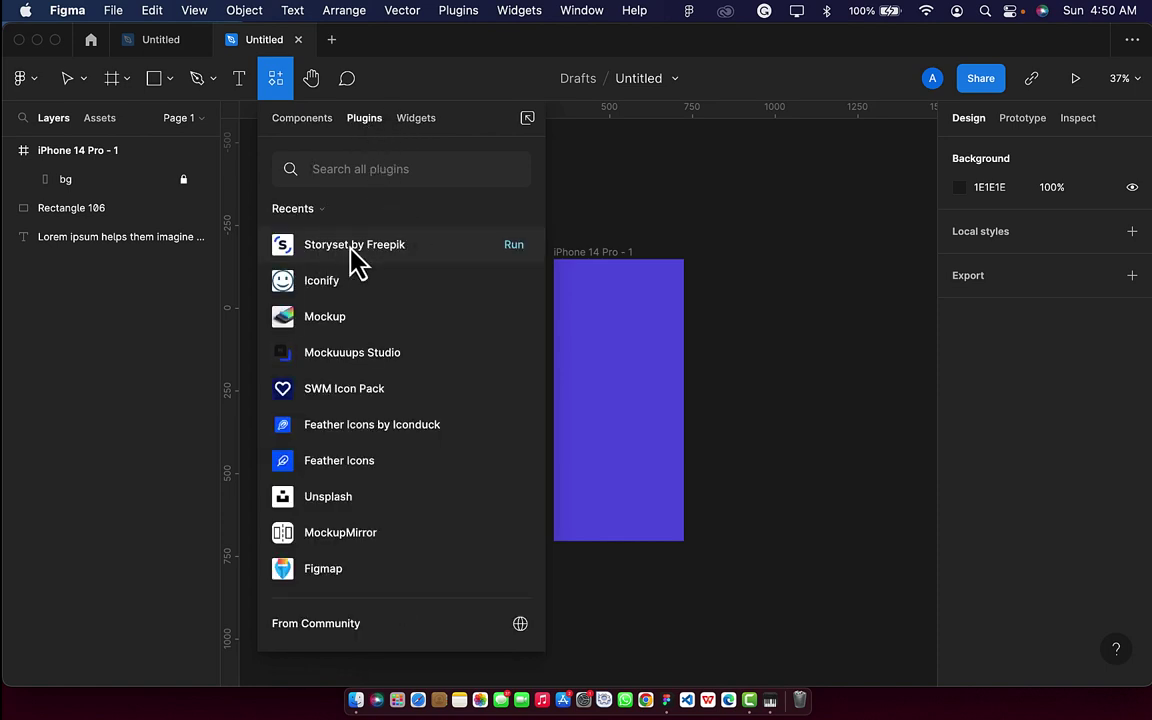
text(sto)
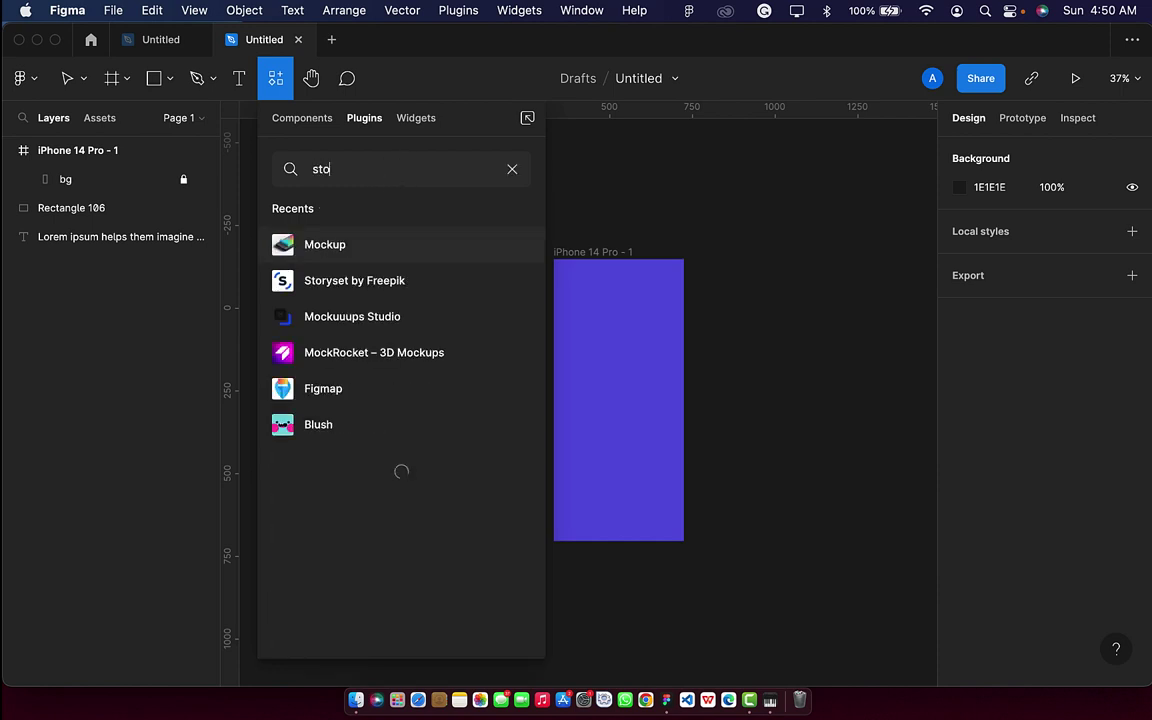
text(rey)
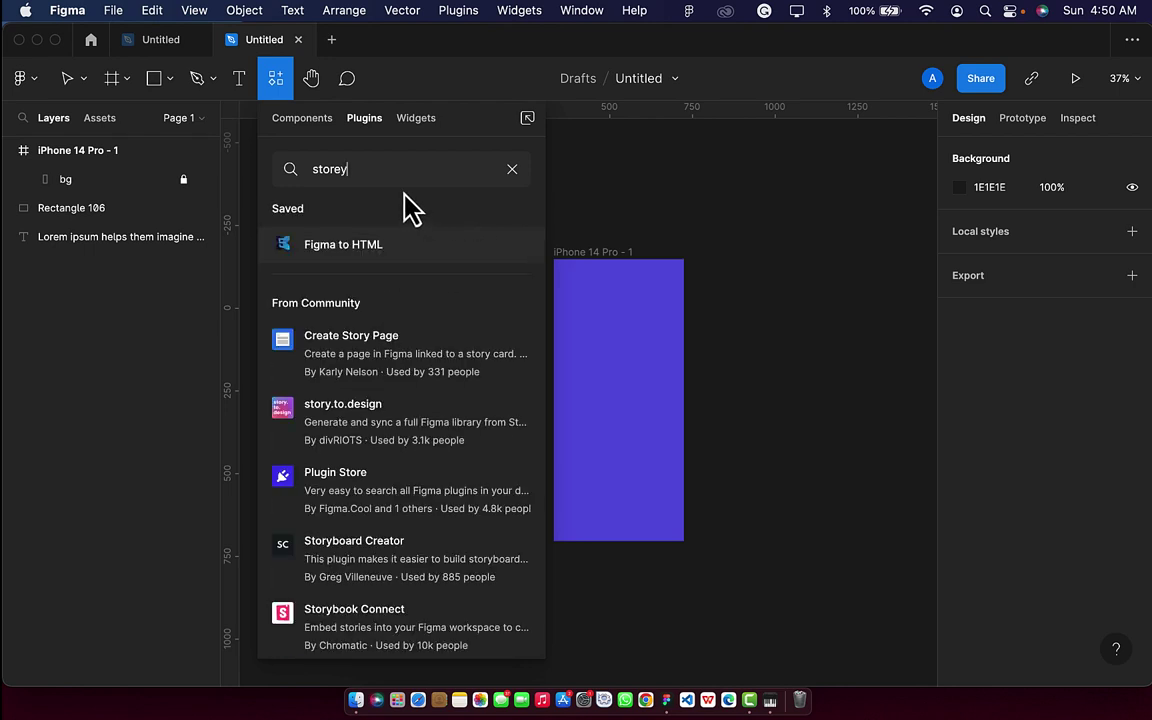
key(BackSpace)
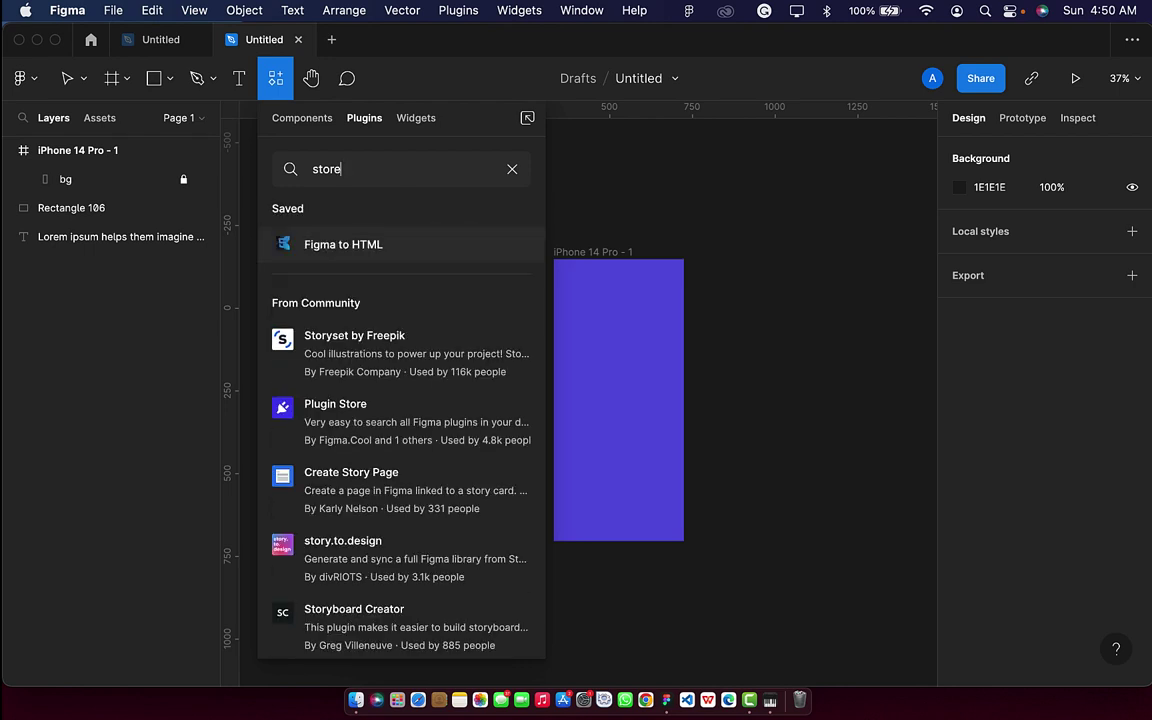
text(yset)
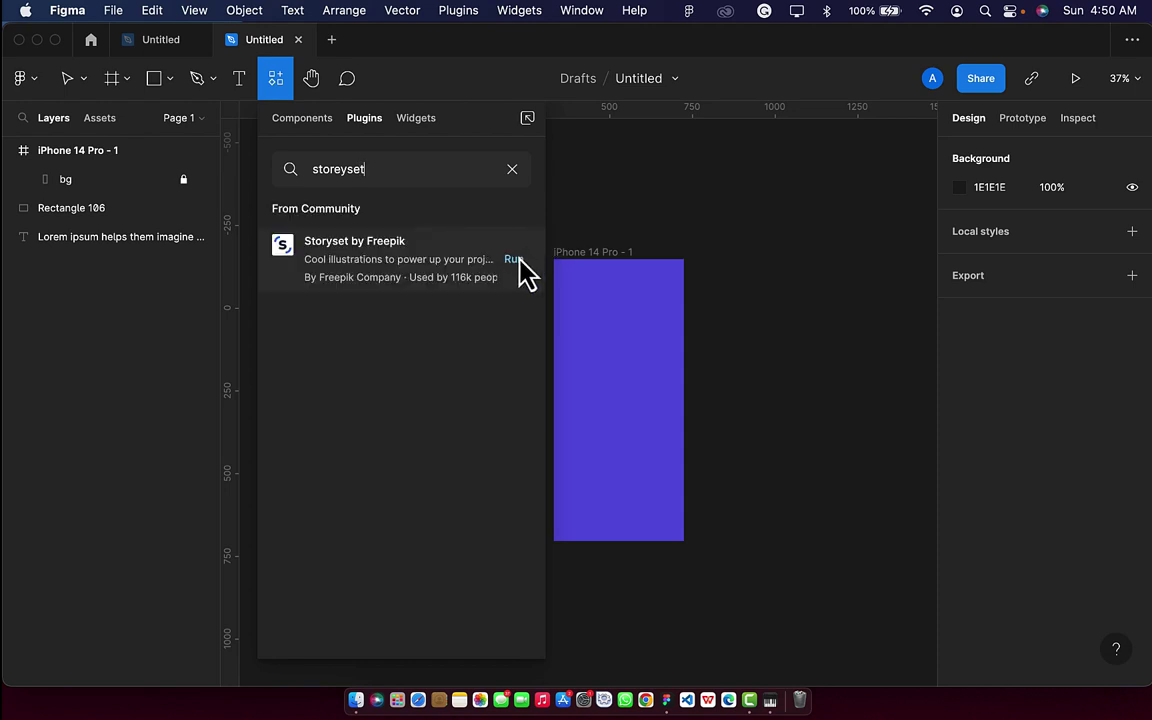
click(516, 263)
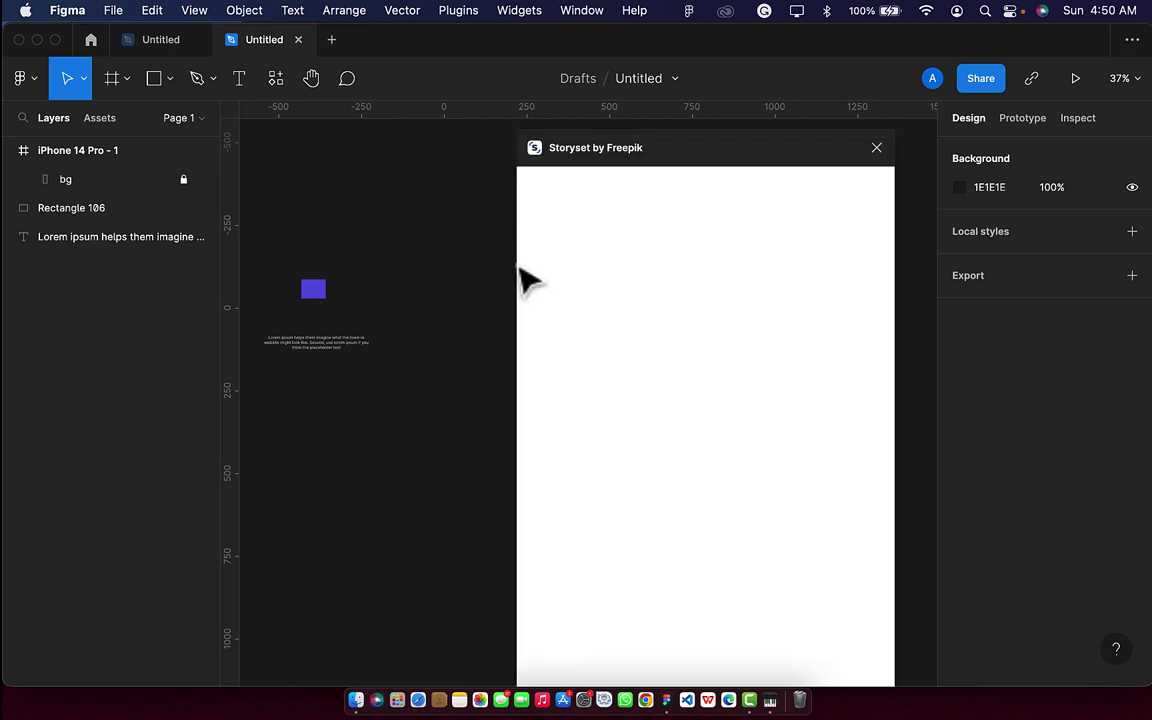
Search the Storyset library for 'pay' illustrations.
scroll(447, 316, right, 5)
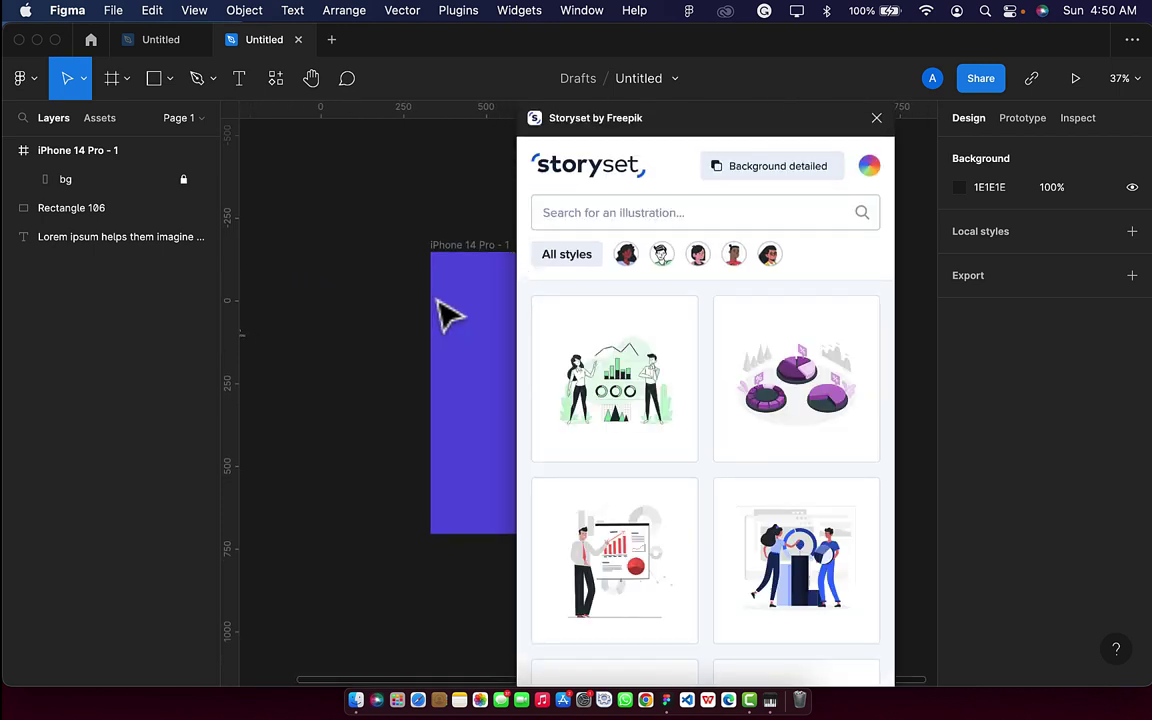
click(622, 213)
text(payment)
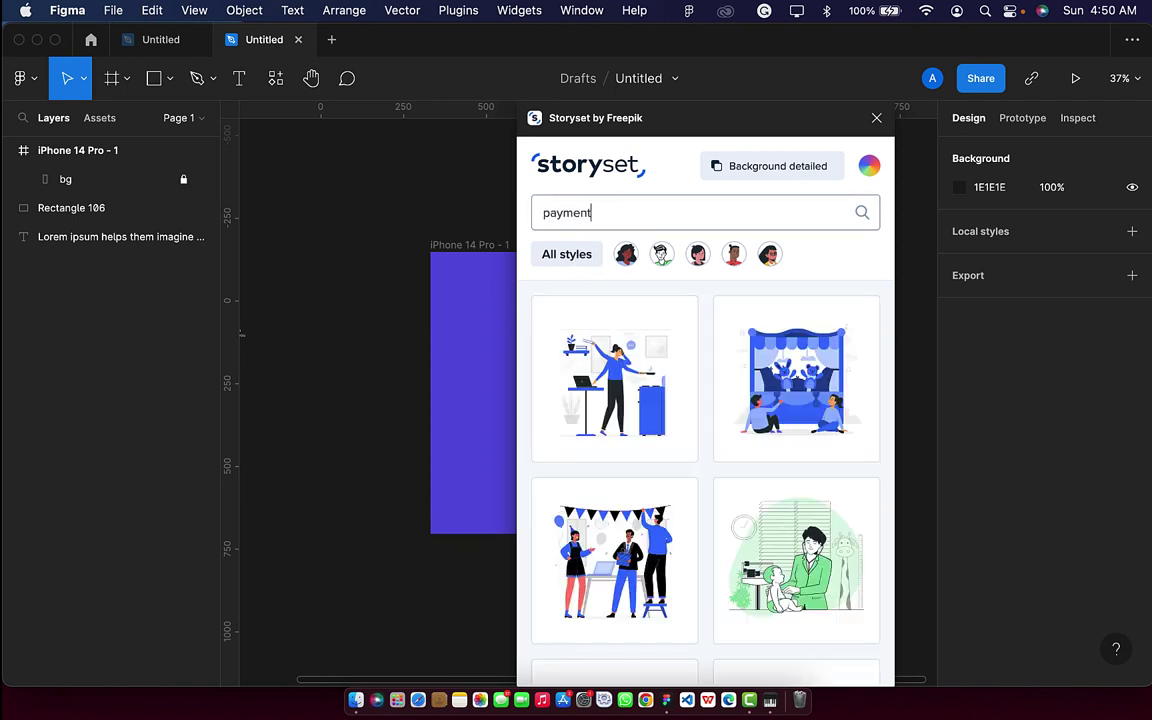
scroll(500, 487, down, 3)
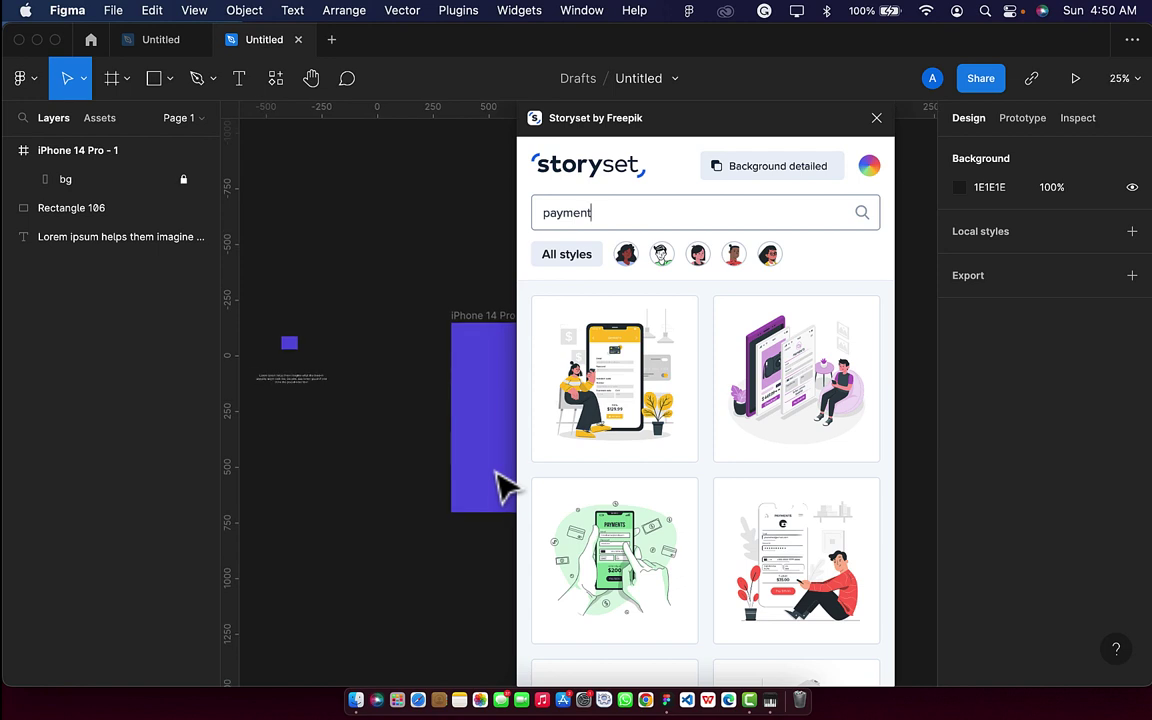
scroll(500, 487, right, 3)
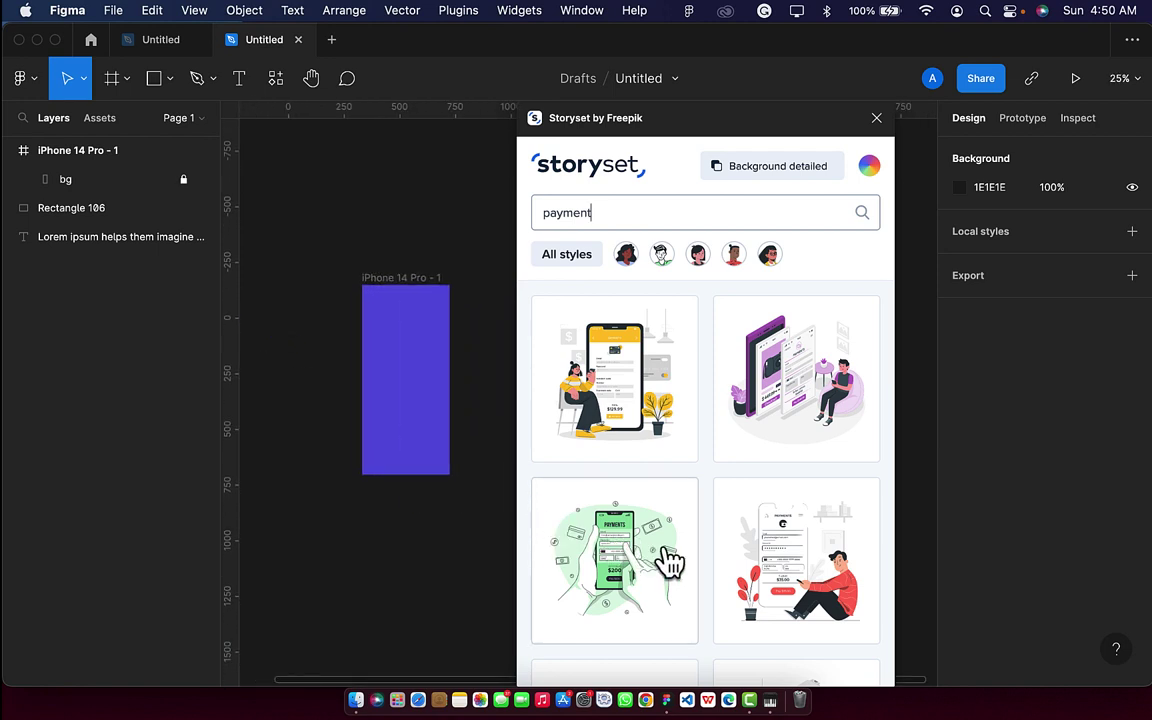
scroll(668, 562, down, 5)
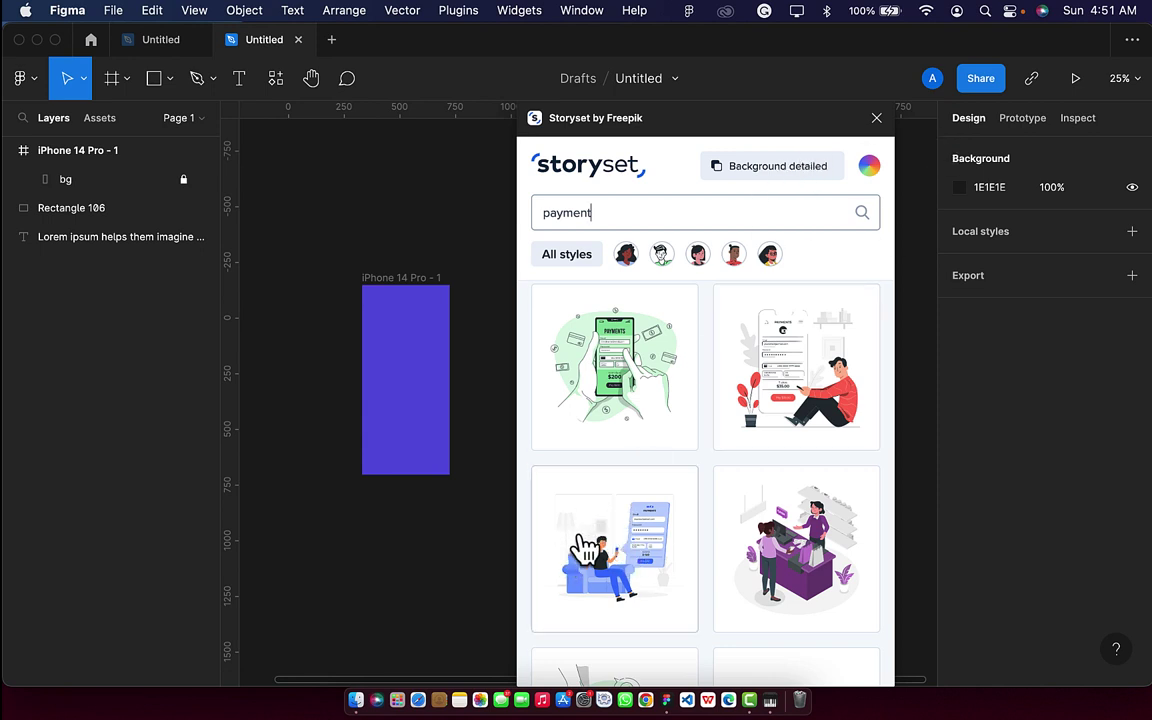
Hide the illustration backgrounds and recolour them blue-grey B0BEC5.
click(777, 180)
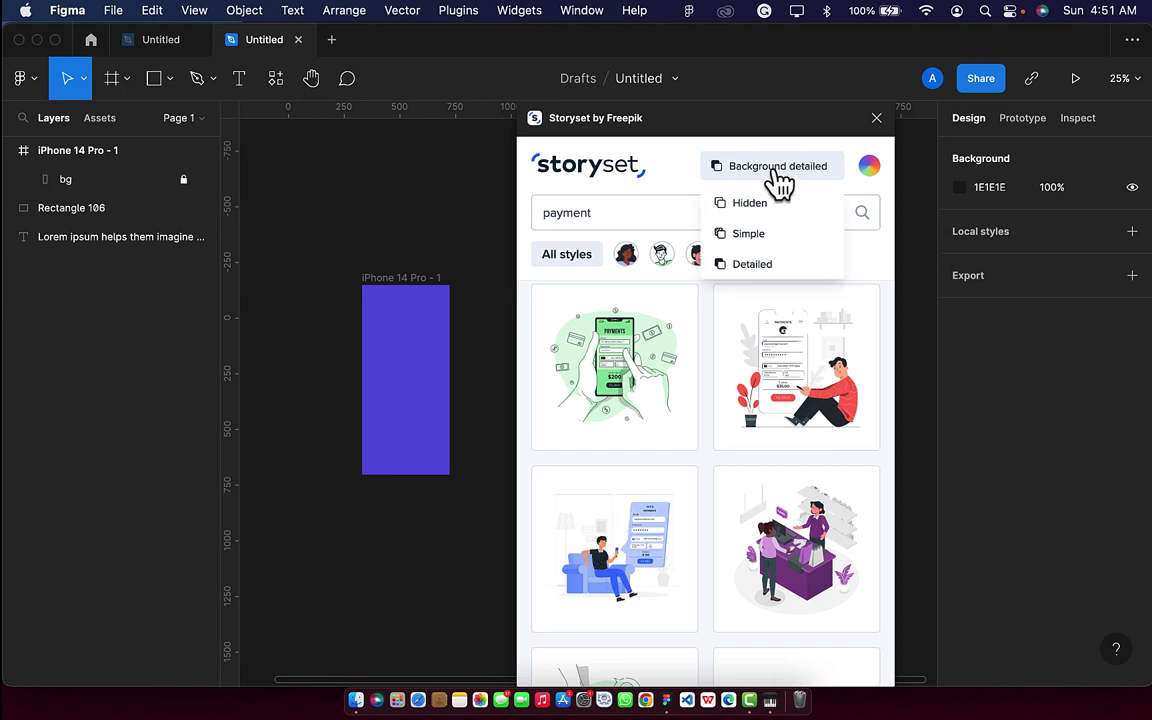
click(764, 210)
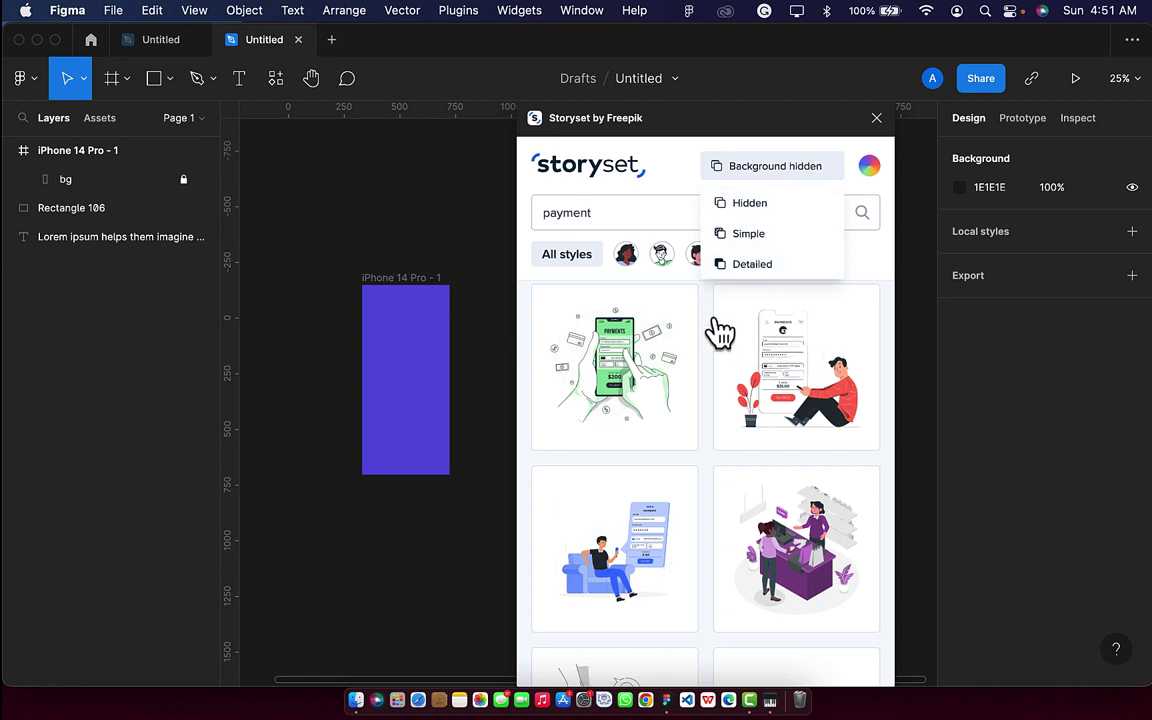
click(869, 167)
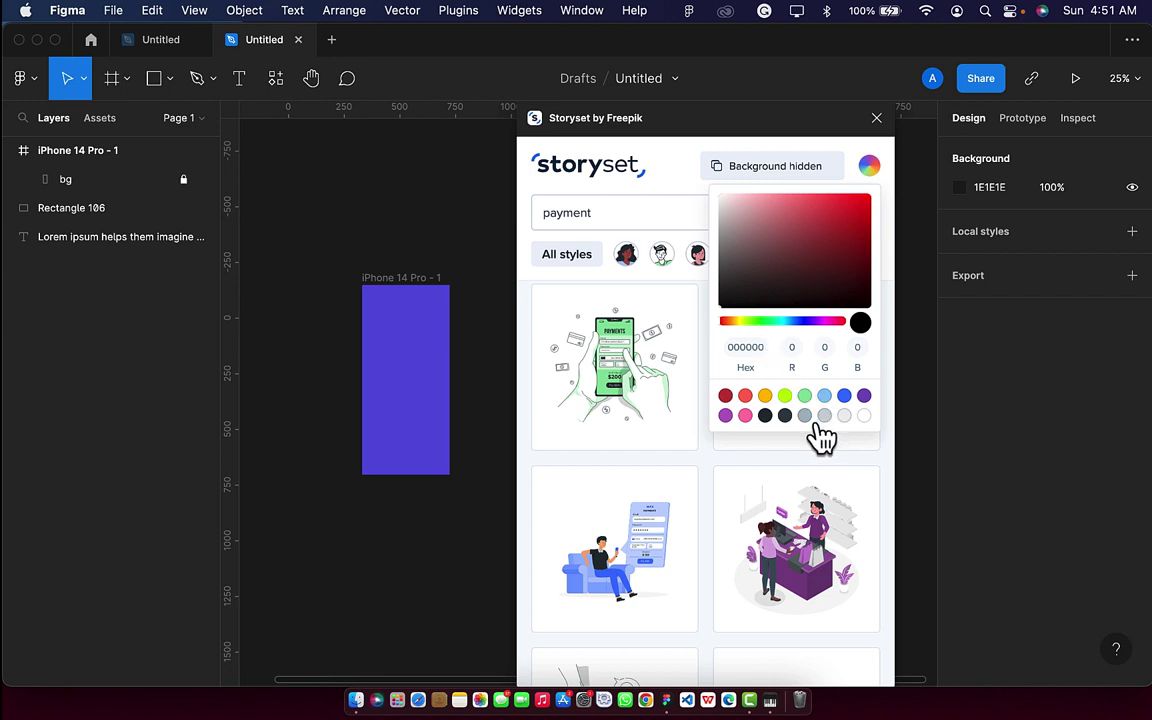
click(804, 415)
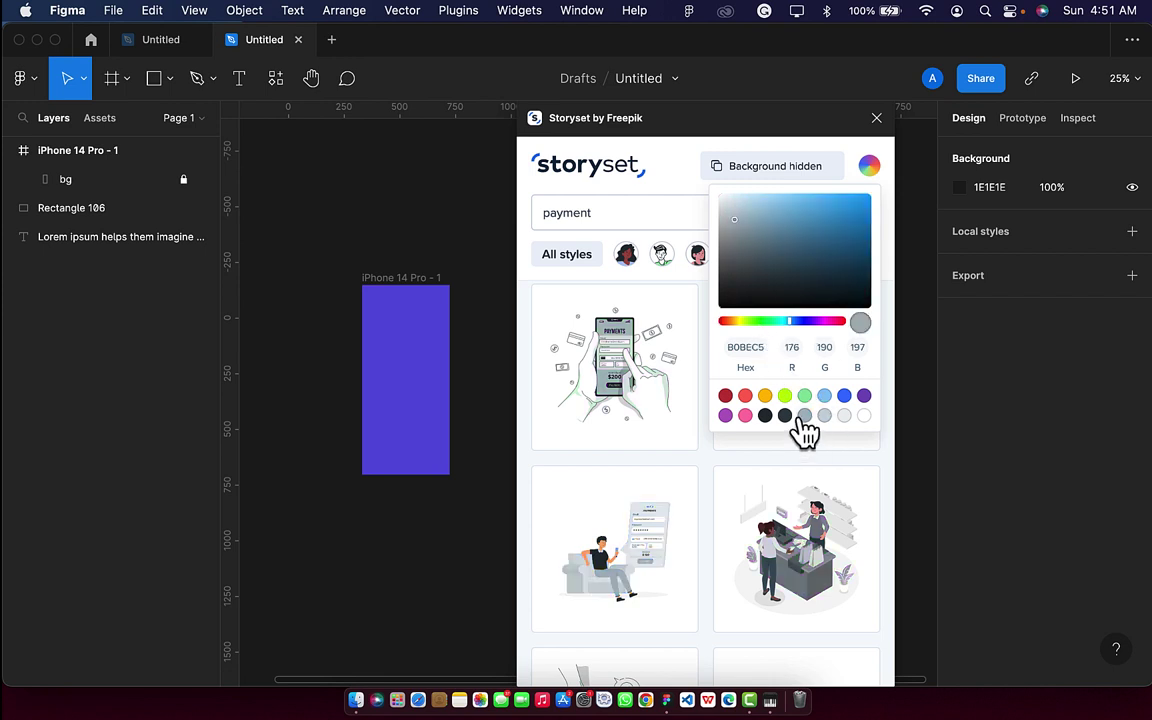
click(612, 585)
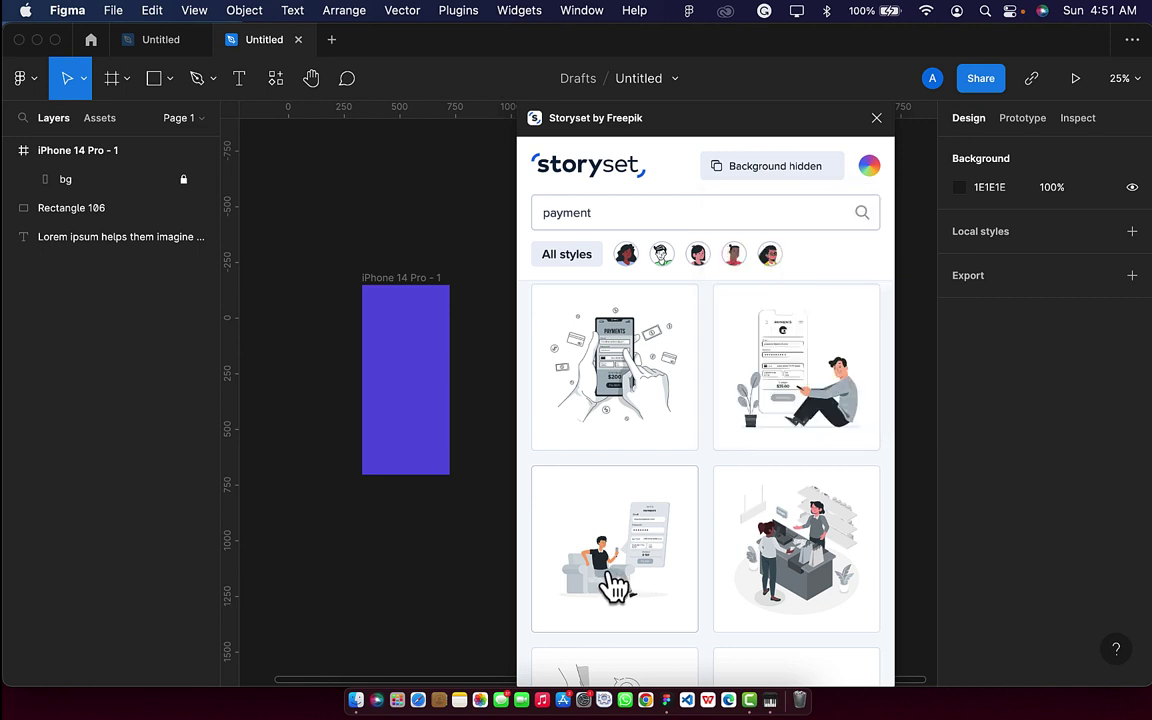
Insert the payment illustration, then drag a 'shop' box-carrying illustration below the frame.
click(612, 585)
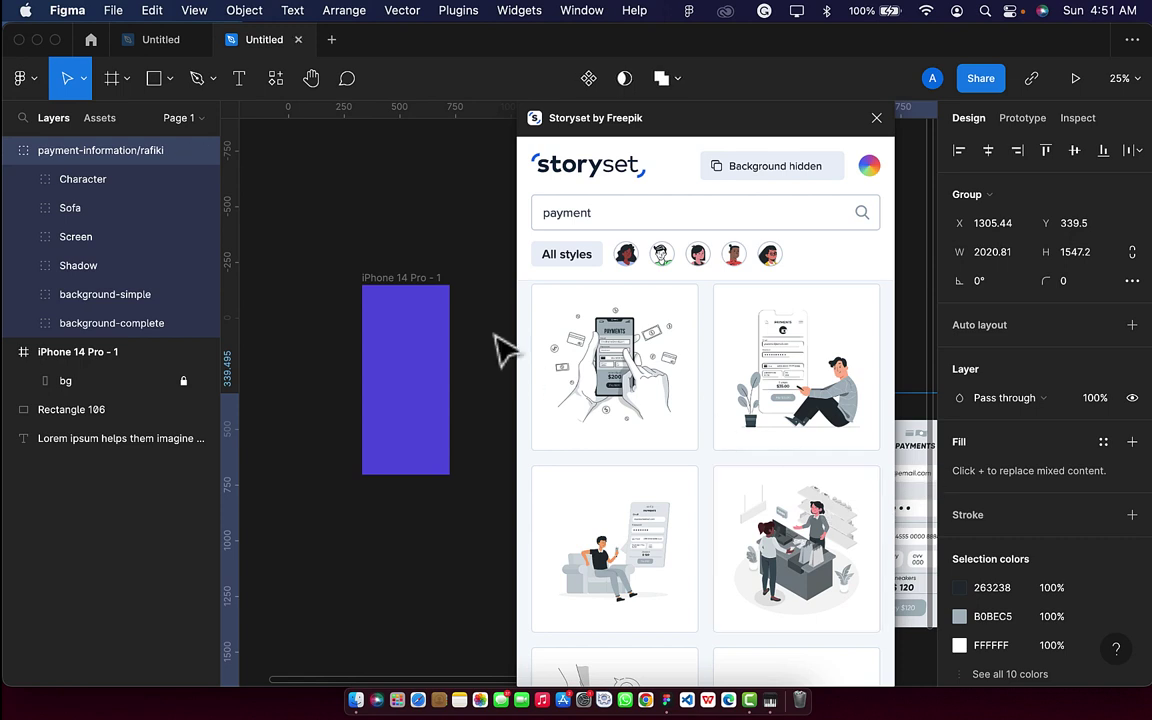
click(440, 250)
click(612, 212)
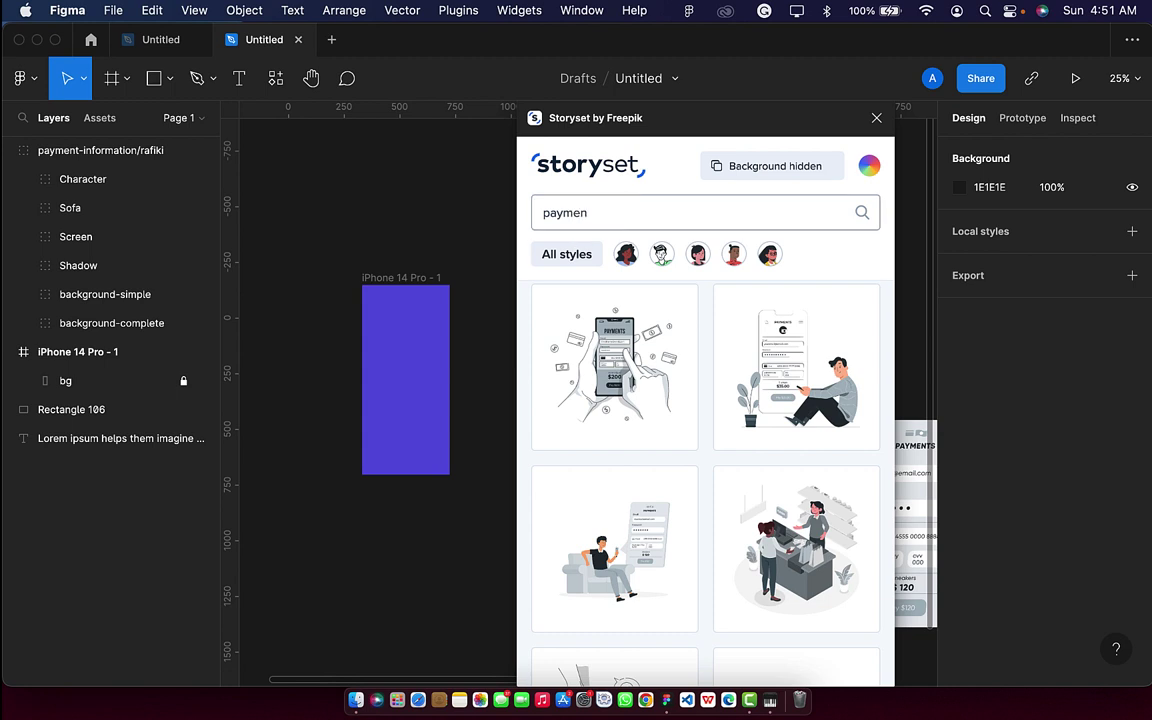
key(BackSpace)
key(BackSpace)
text(shopping)
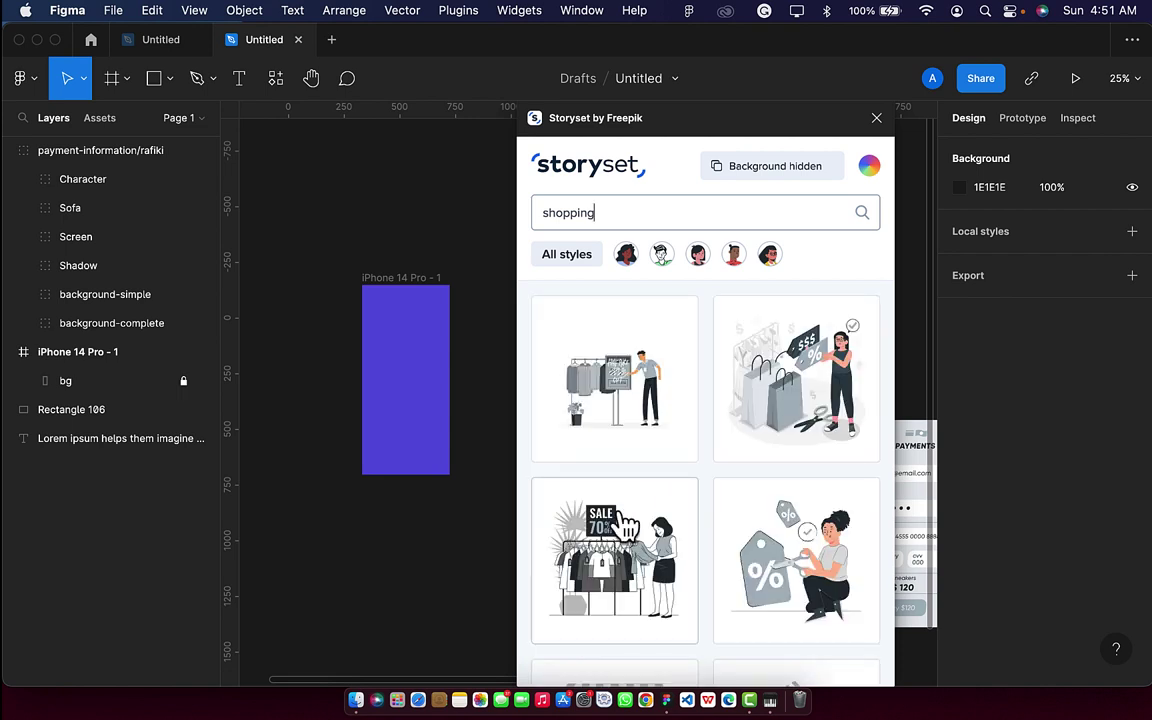
scroll(612, 548, down, 5)
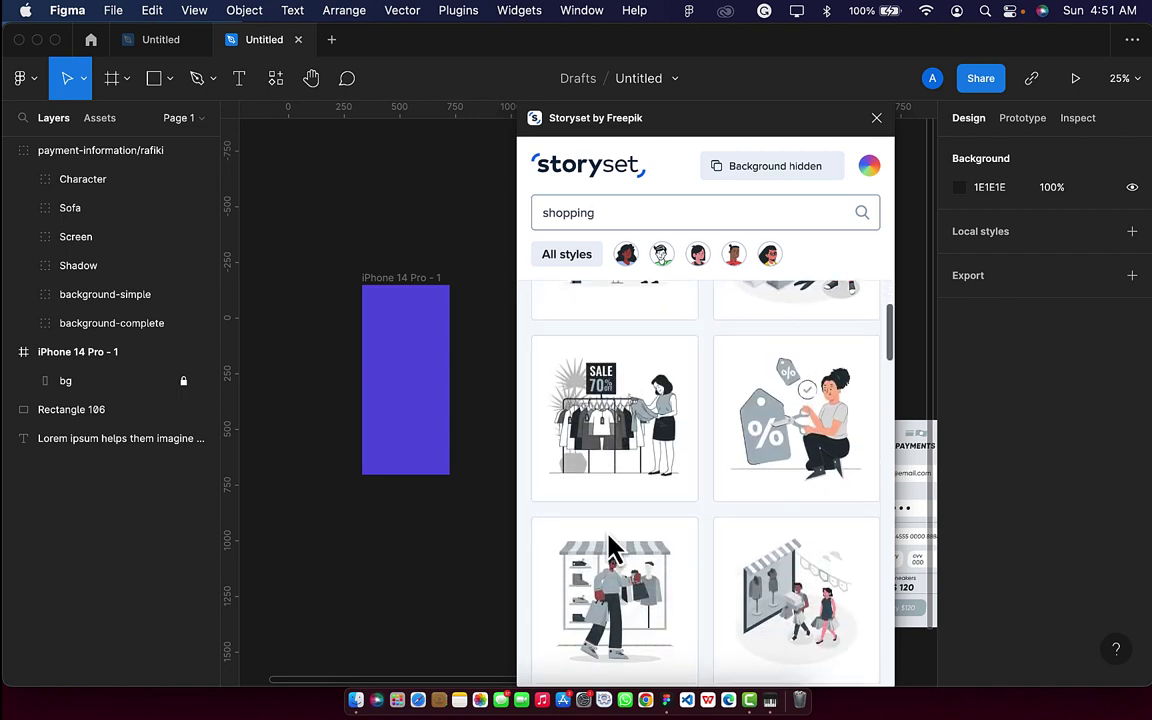
scroll(612, 548, down, 4)
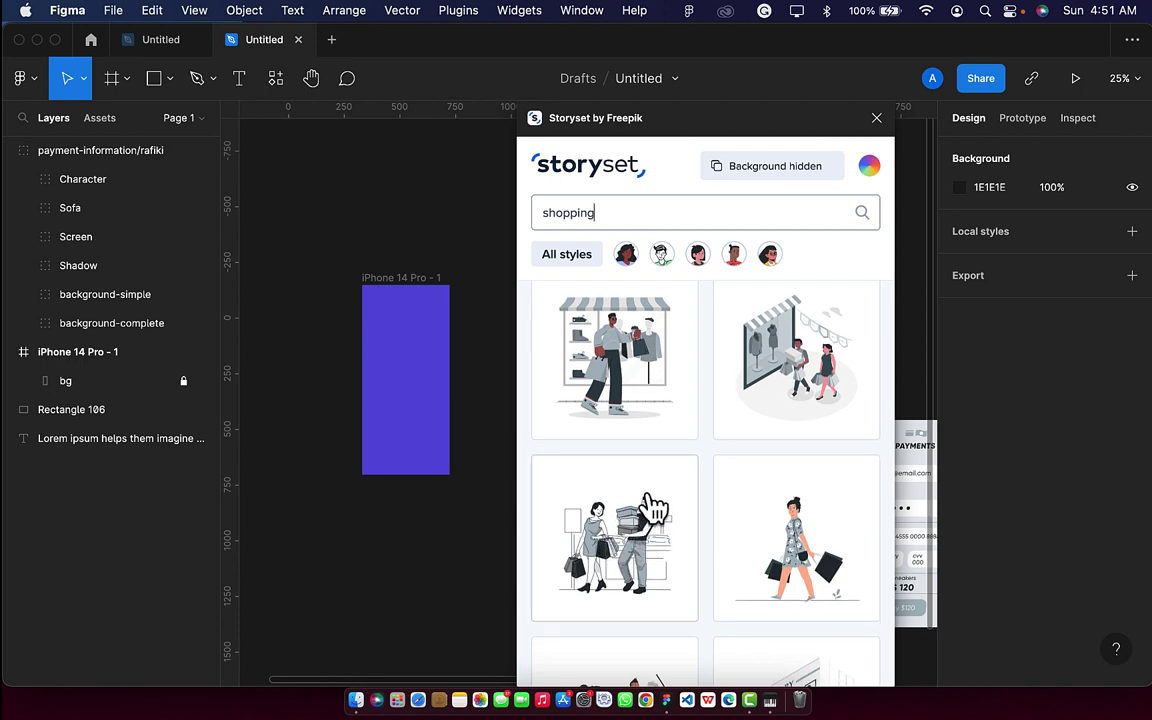
scroll(620, 543, down, 4)
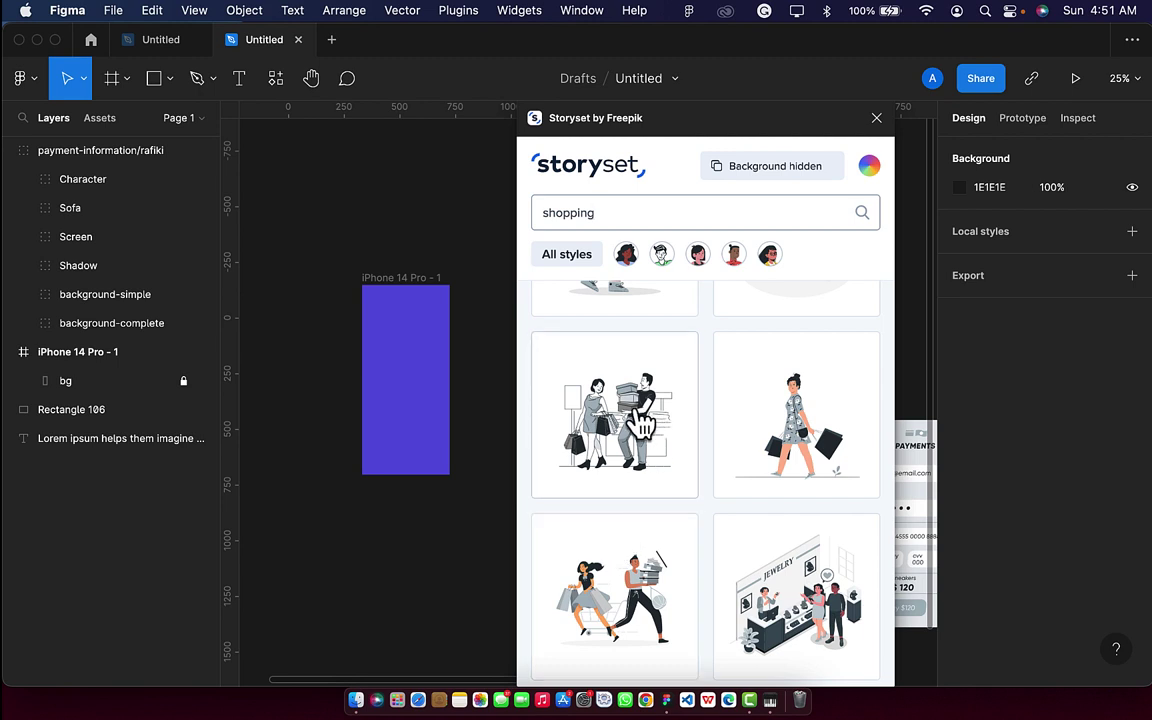
drag(640, 423, 400, 600)
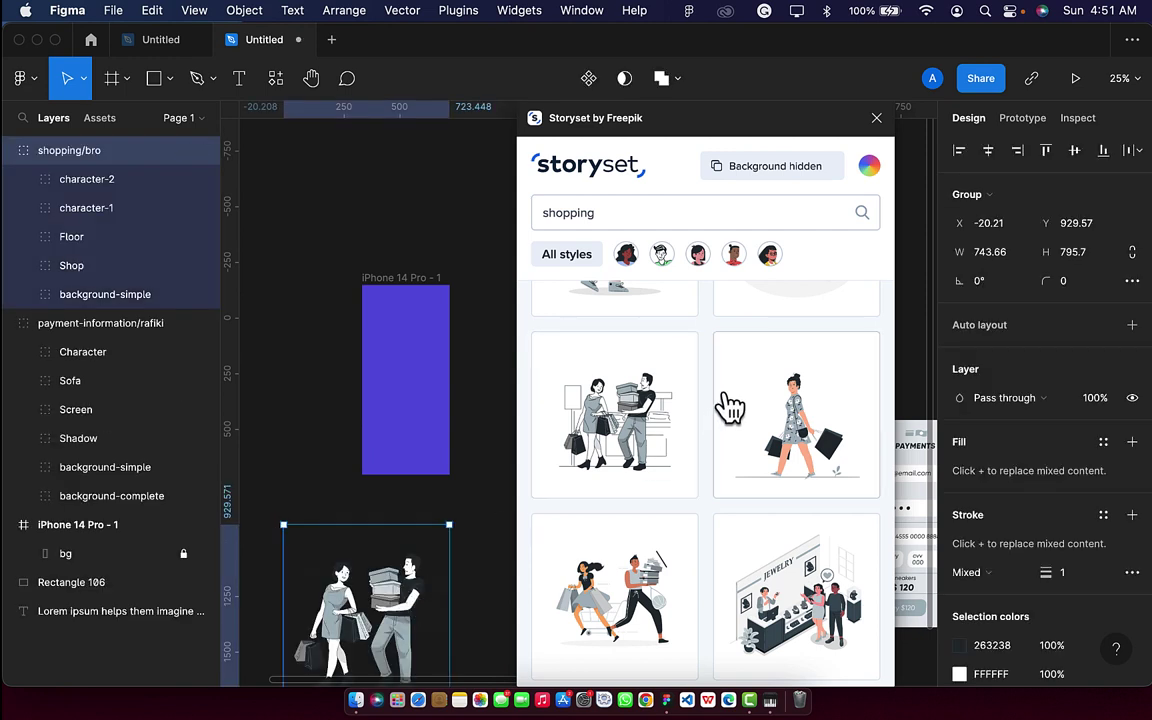
Search 'fast' and insert the running-speedometer illustration.
click(619, 216)
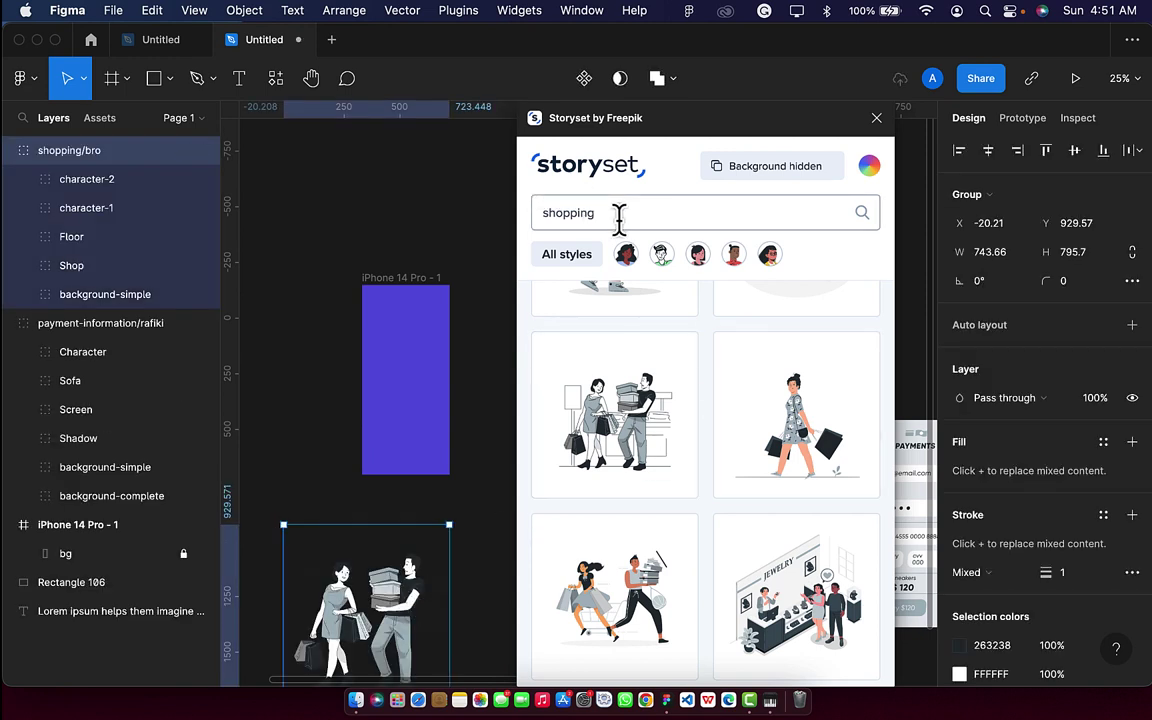
key(BackSpace)
key(BackSpace)
key(BackSpace)
key(BackSpace)
key(BackSpace)
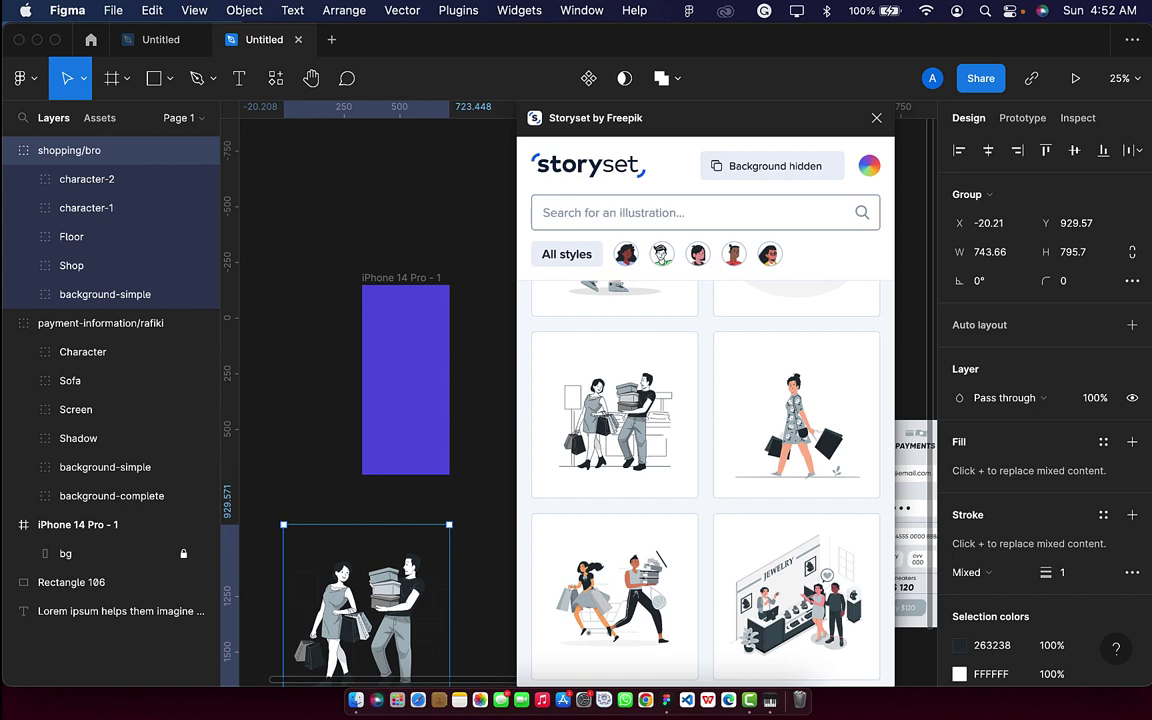
text(fast)
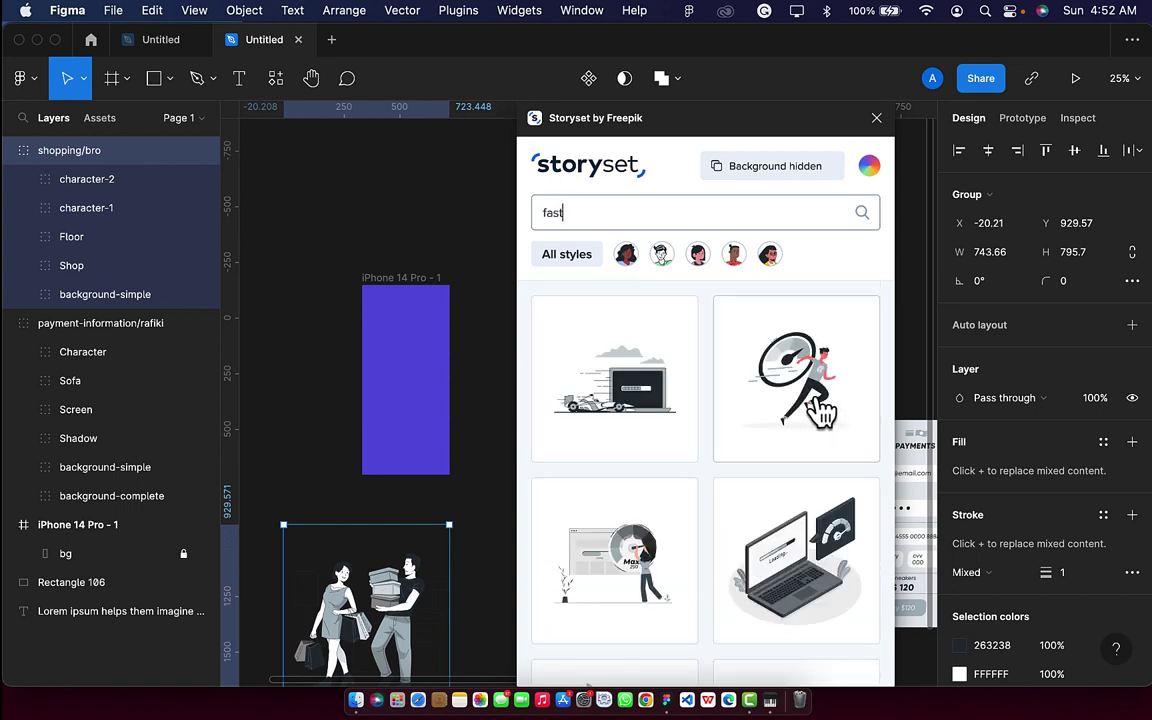
click(818, 404)
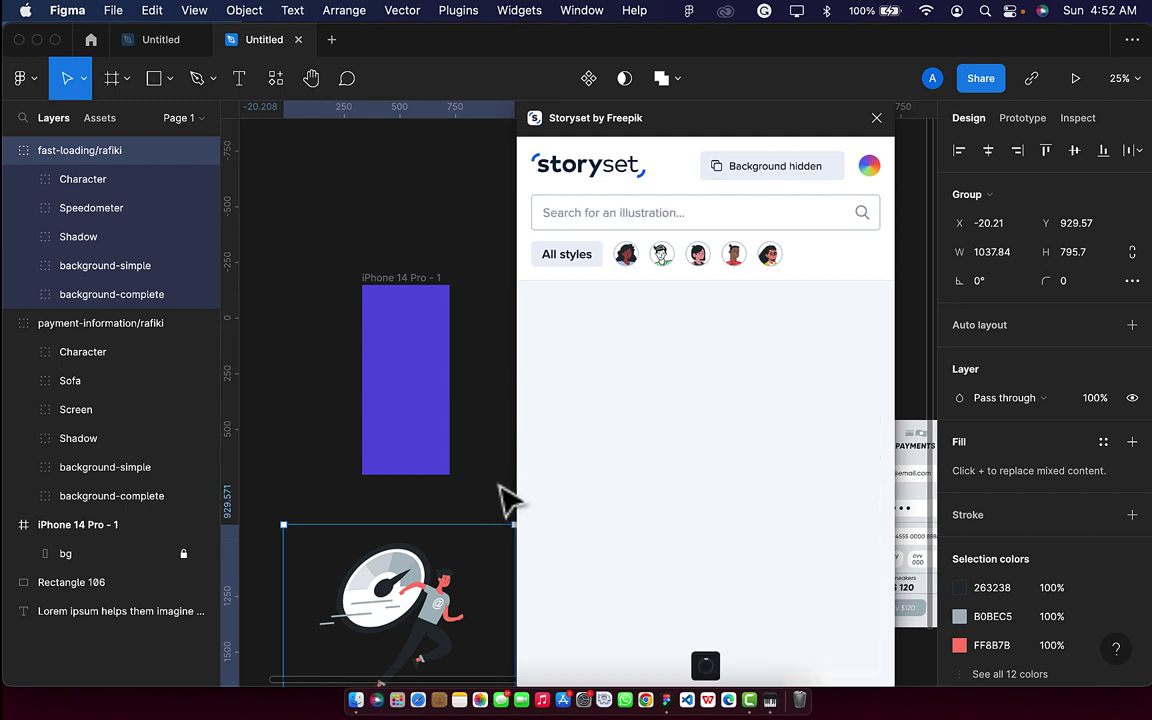
Undo the extra insertions, then redo to restore the payment illustration.
key(Delete)
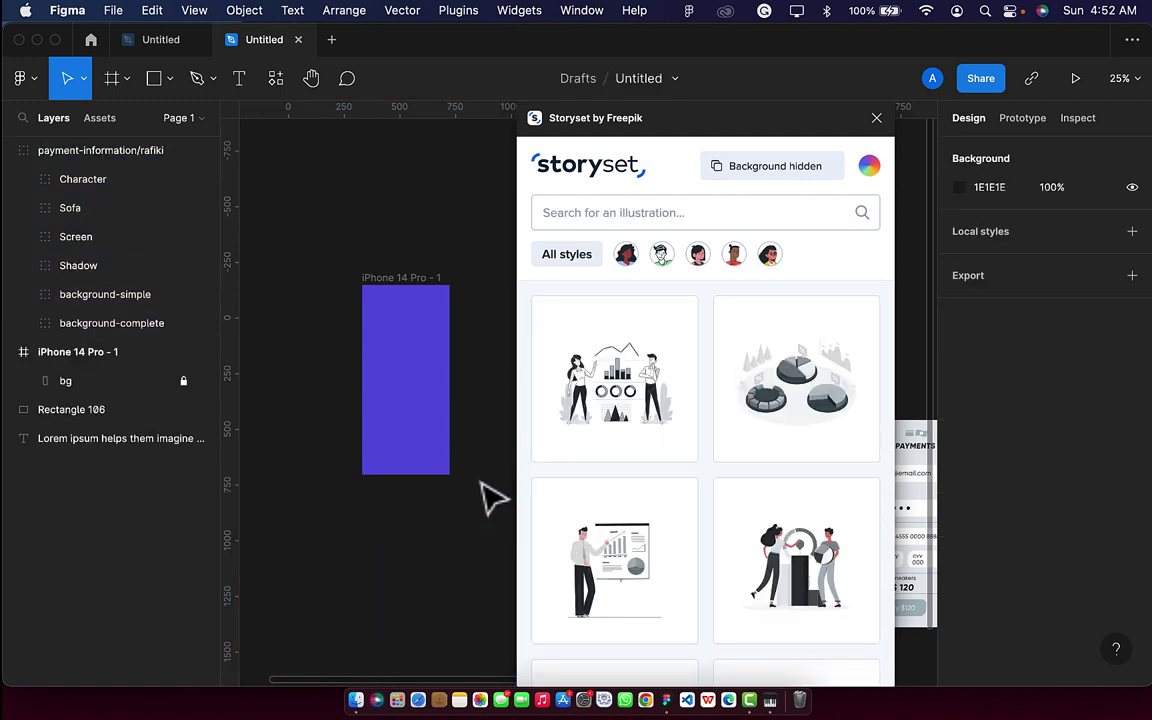
key(super+z)
key(super+z)
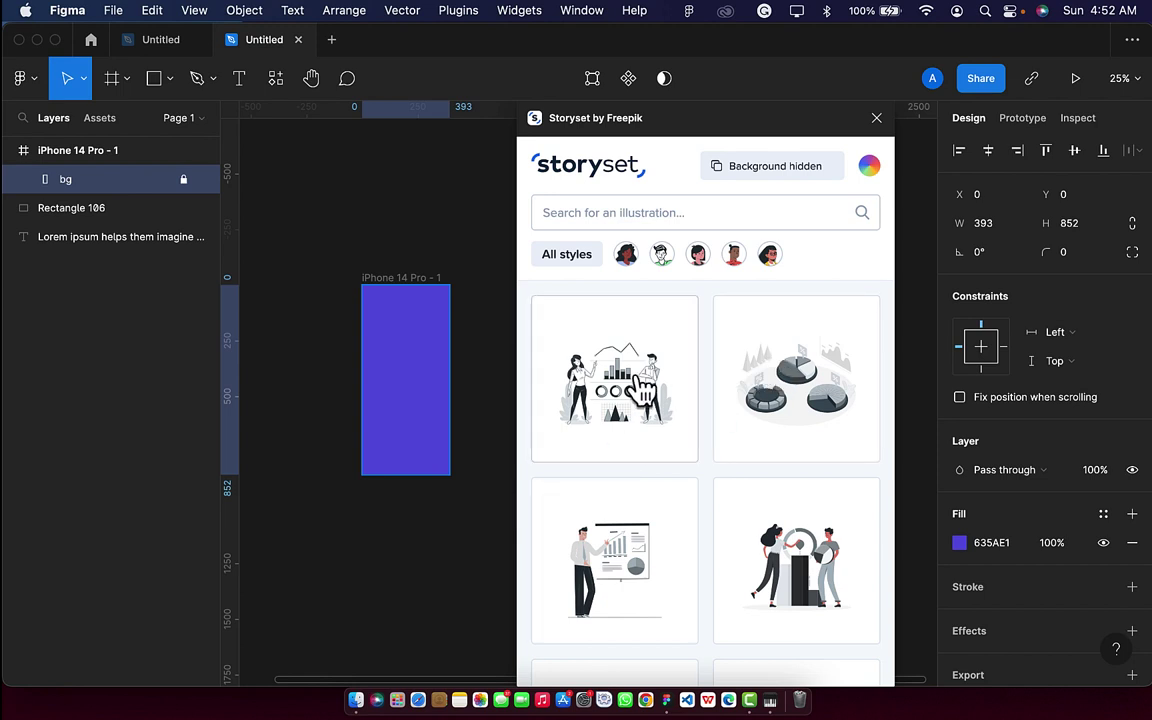
key(super+shift+z)
key(super+shift+z)
key(super+shift+z)
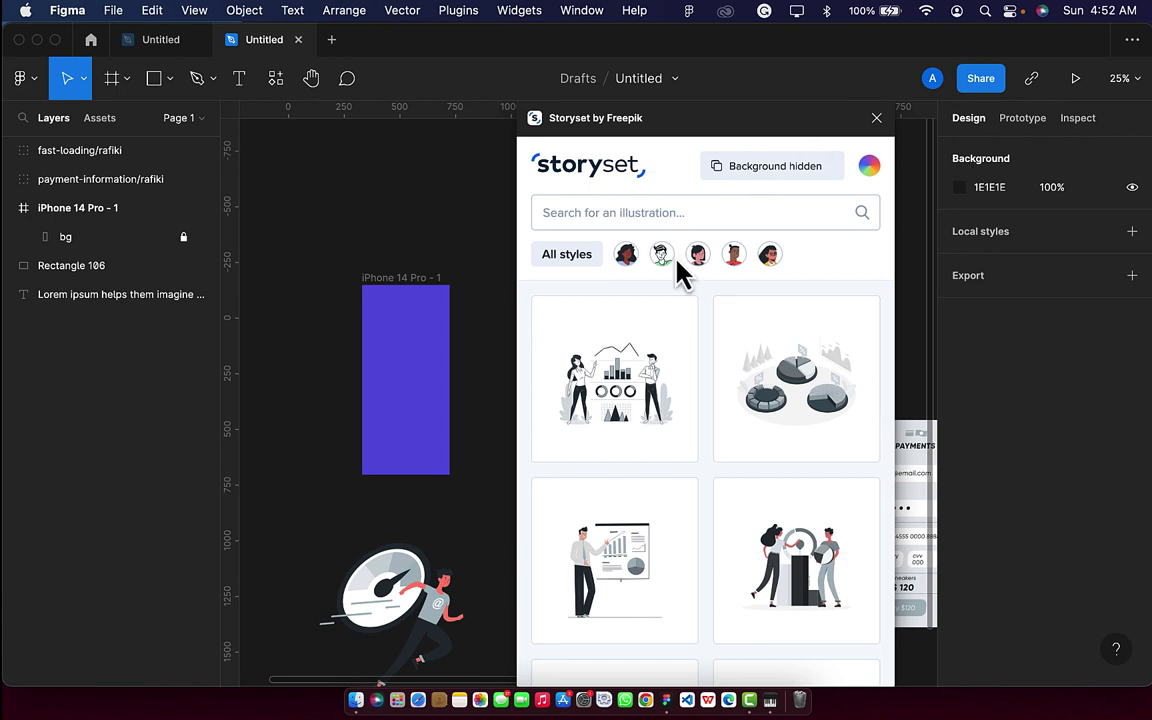
click(648, 210)
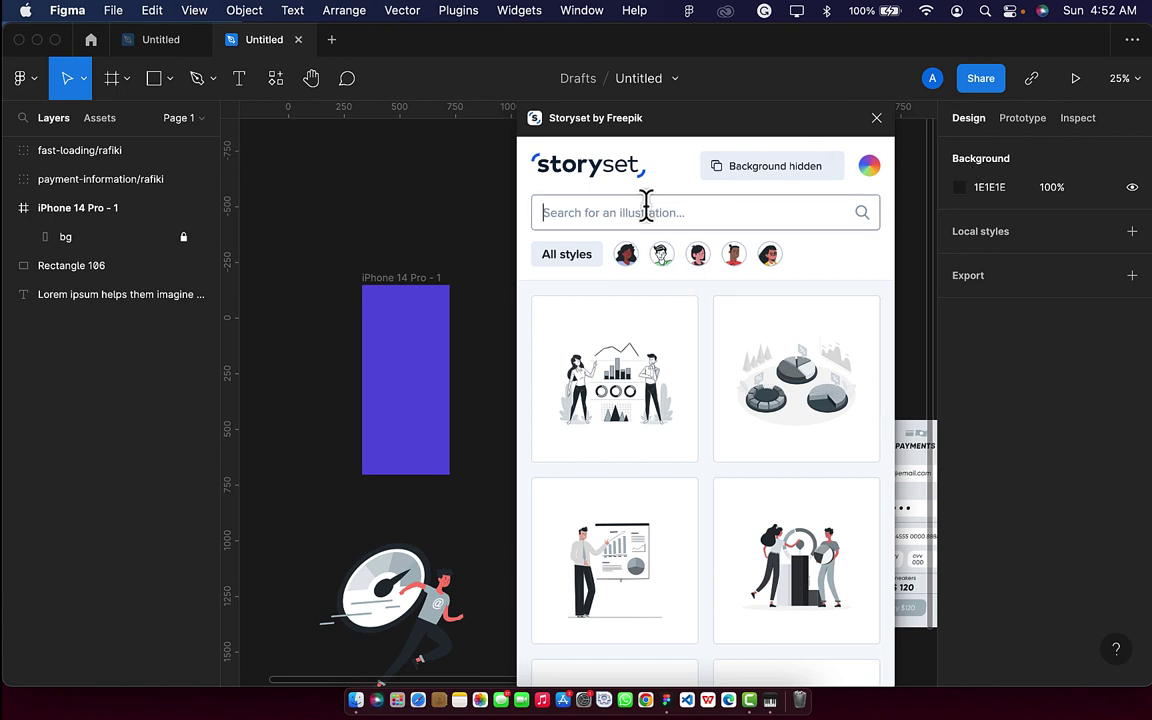
Drag the 'shopping' illustration of two people carrying boxes onto the canvas, then close Storyset.
text(shopping)
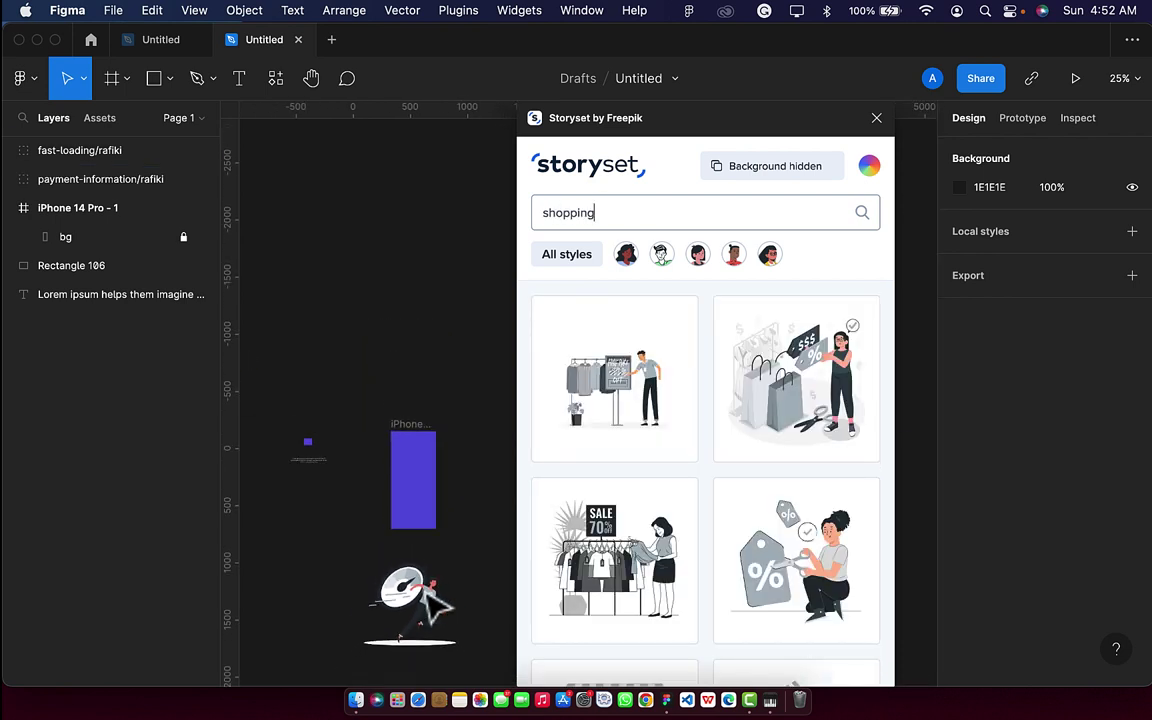
scroll(437, 603, right, 2)
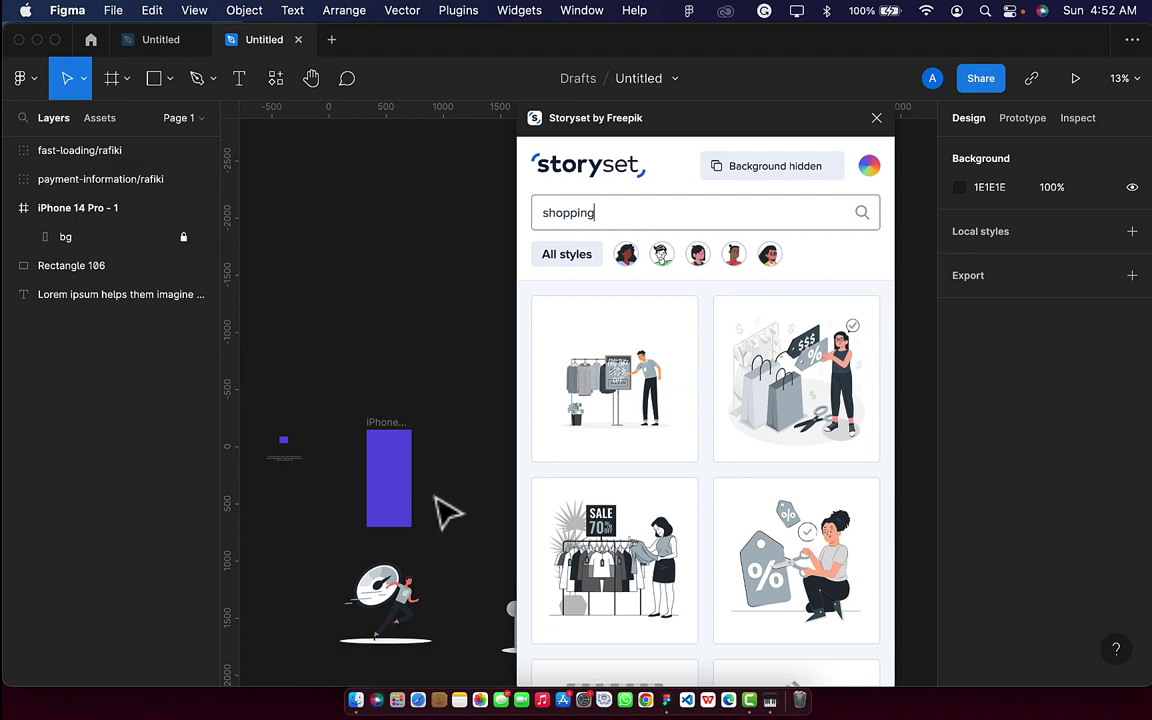
scroll(418, 570, right, 3)
scroll(418, 570, down, 3)
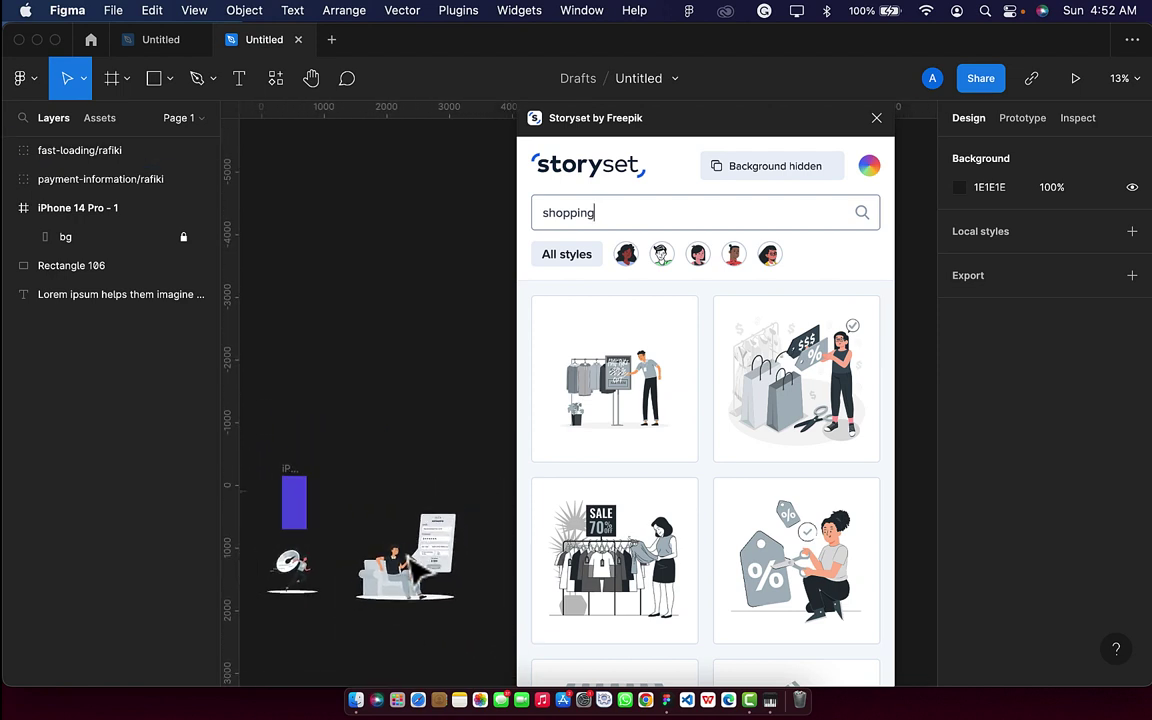
scroll(440, 555, left, 2)
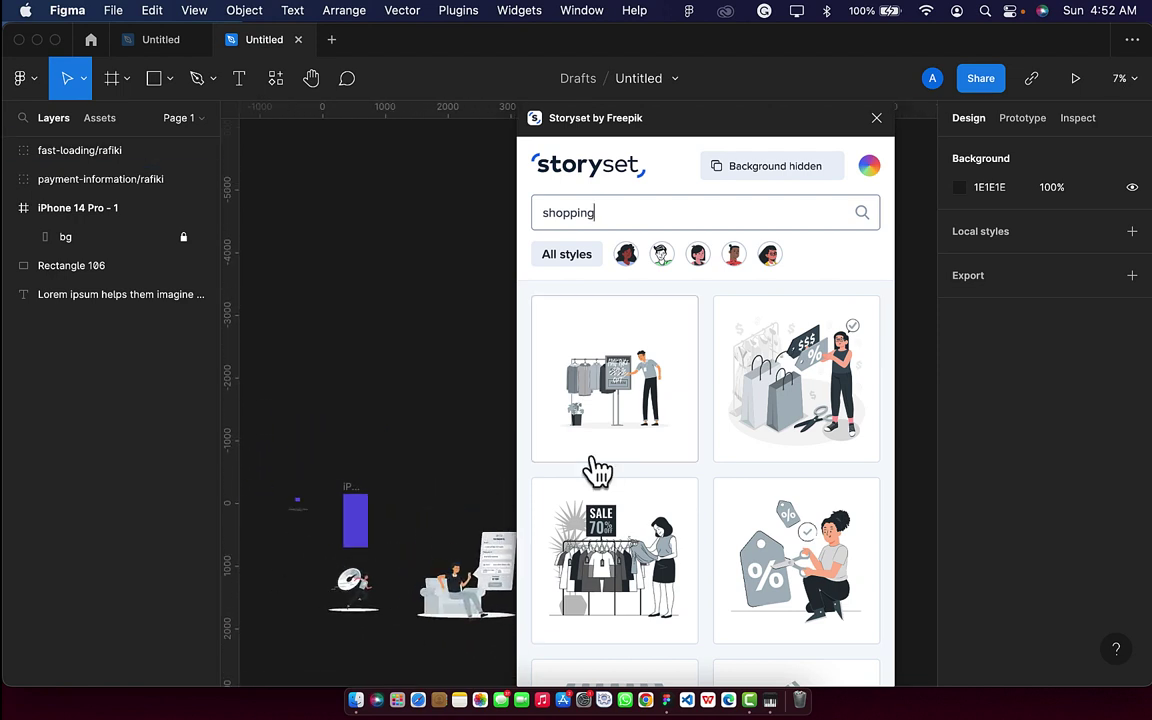
scroll(792, 514, down, 8)
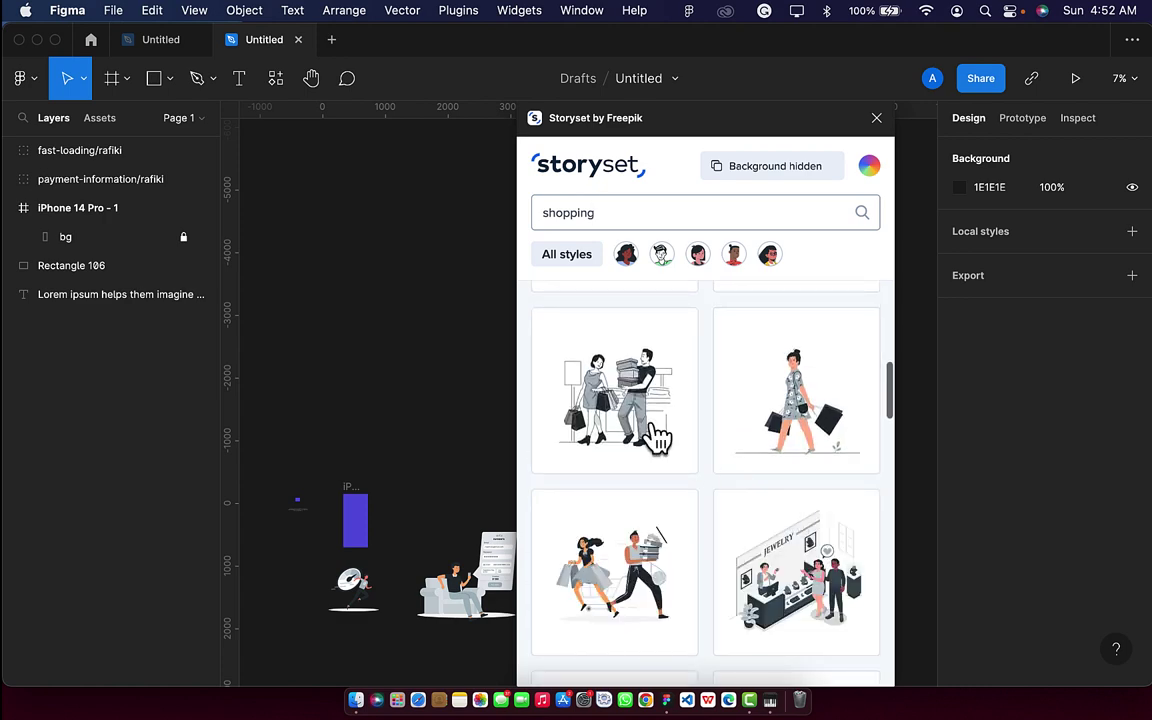
drag(655, 435, 363, 311)
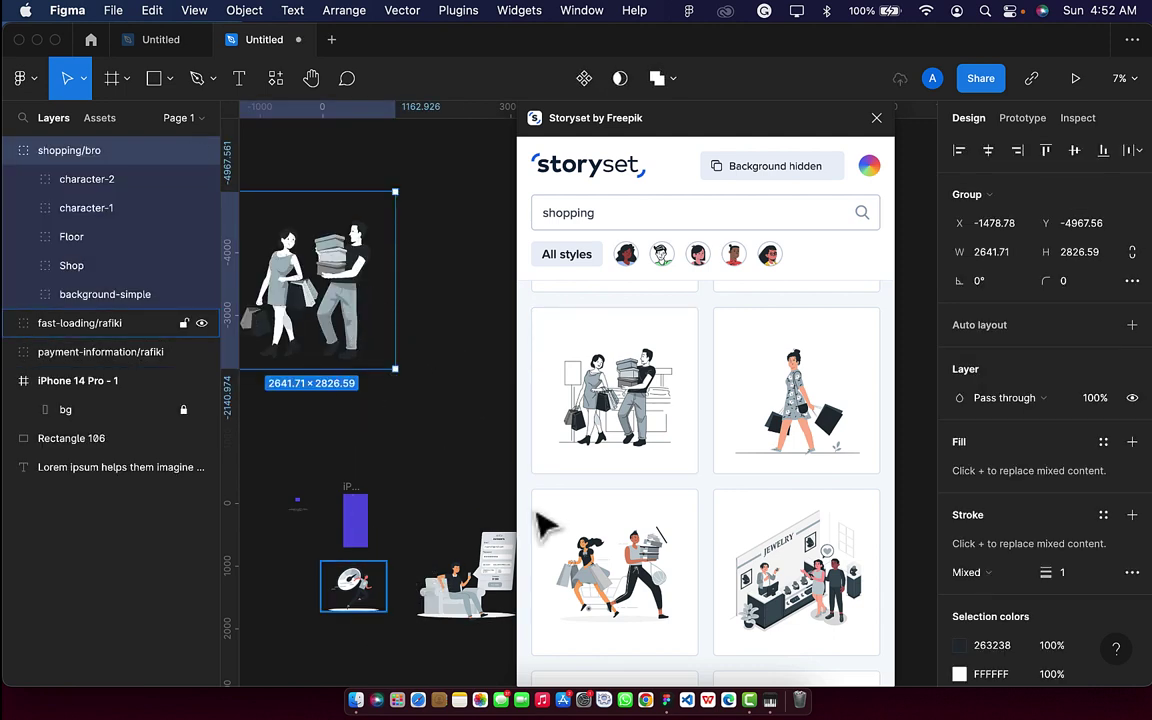
click(875, 118)
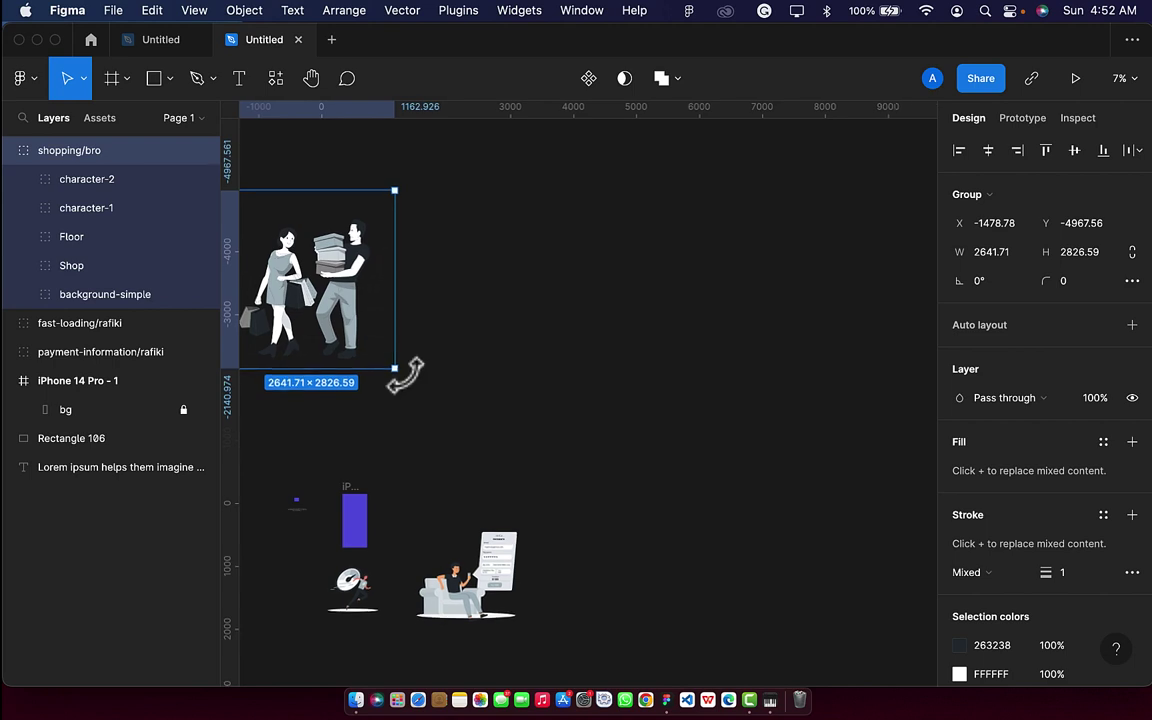
Move the payment illustration into the purple frame, scale it to about 323×247, and raise it near the top.
scroll(410, 515, up, 6)
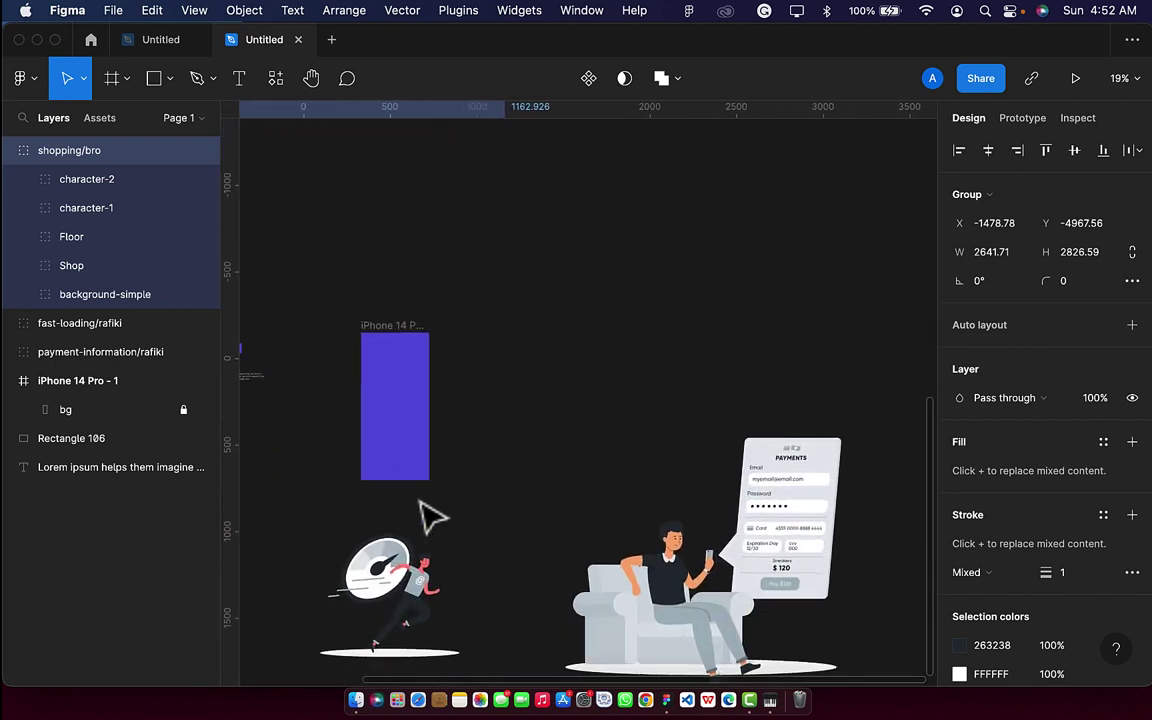
drag(652, 598, 603, 461)
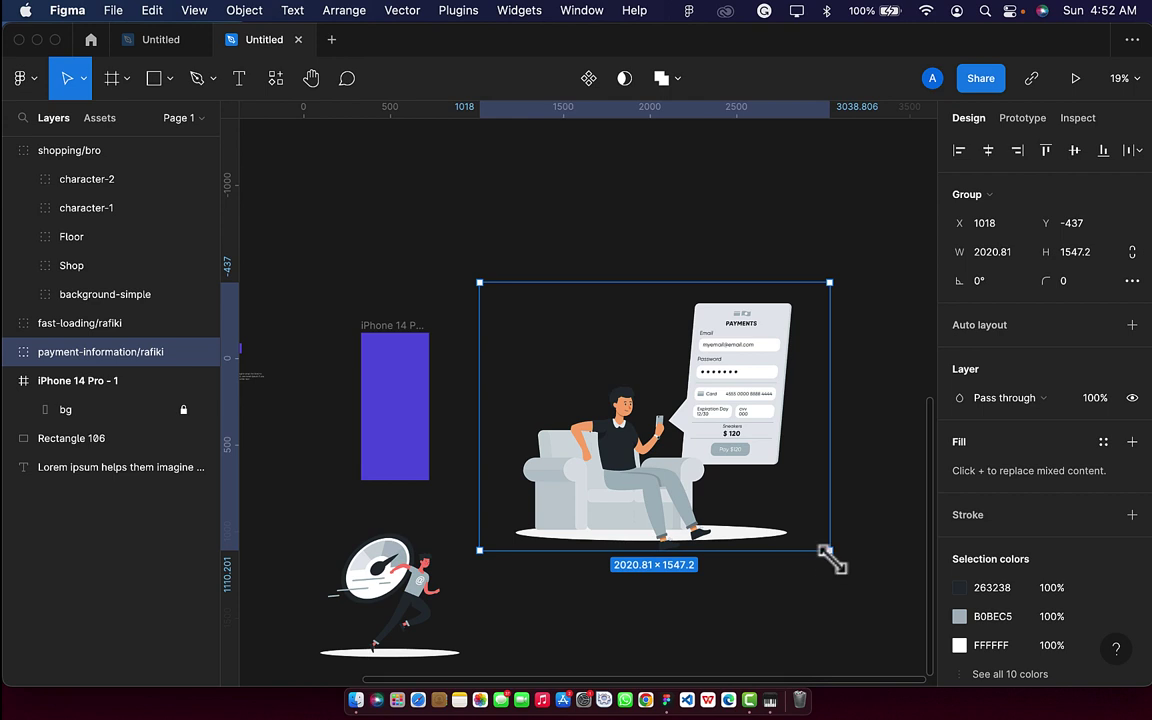
drag(826, 556, 411, 411)
scroll(411, 411, up, 5)
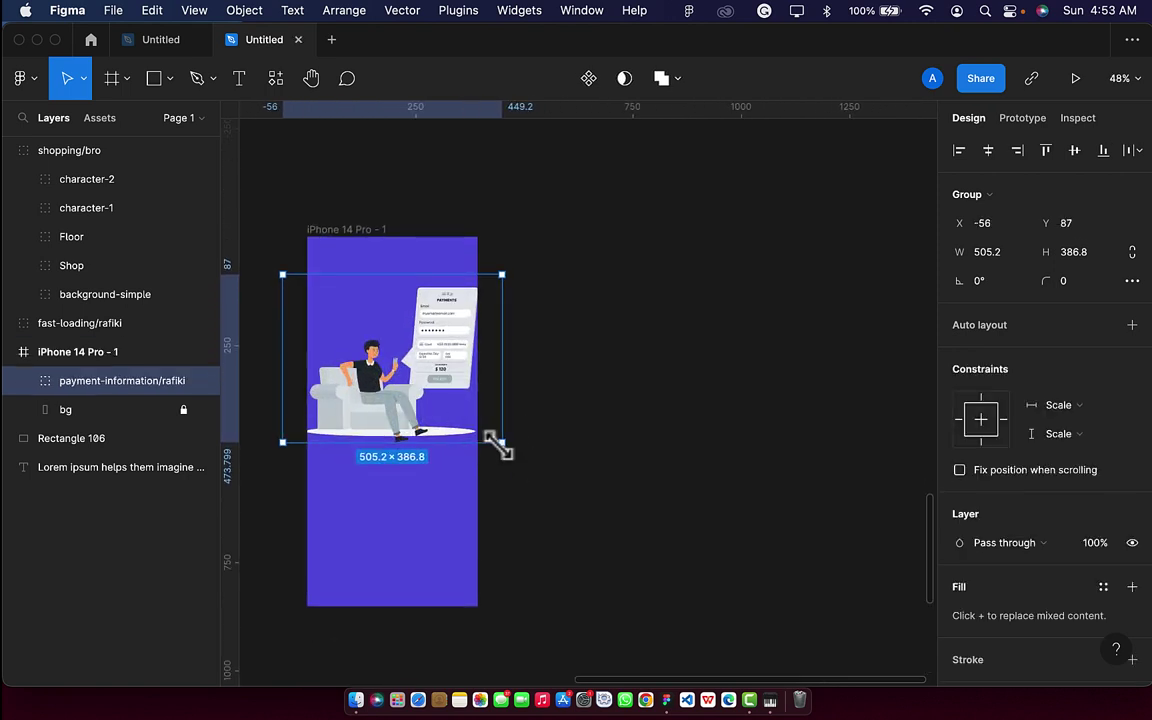
drag(497, 446, 460, 418)
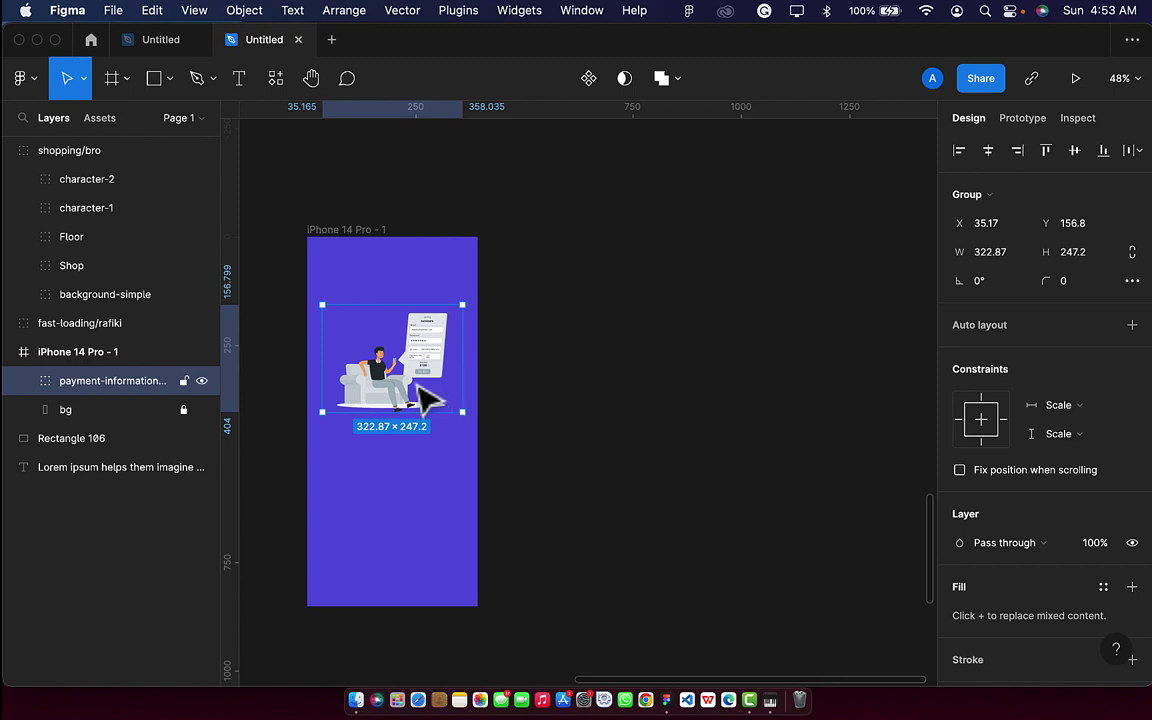
scroll(422, 395, up, 2)
drag(401, 387, 400, 338)
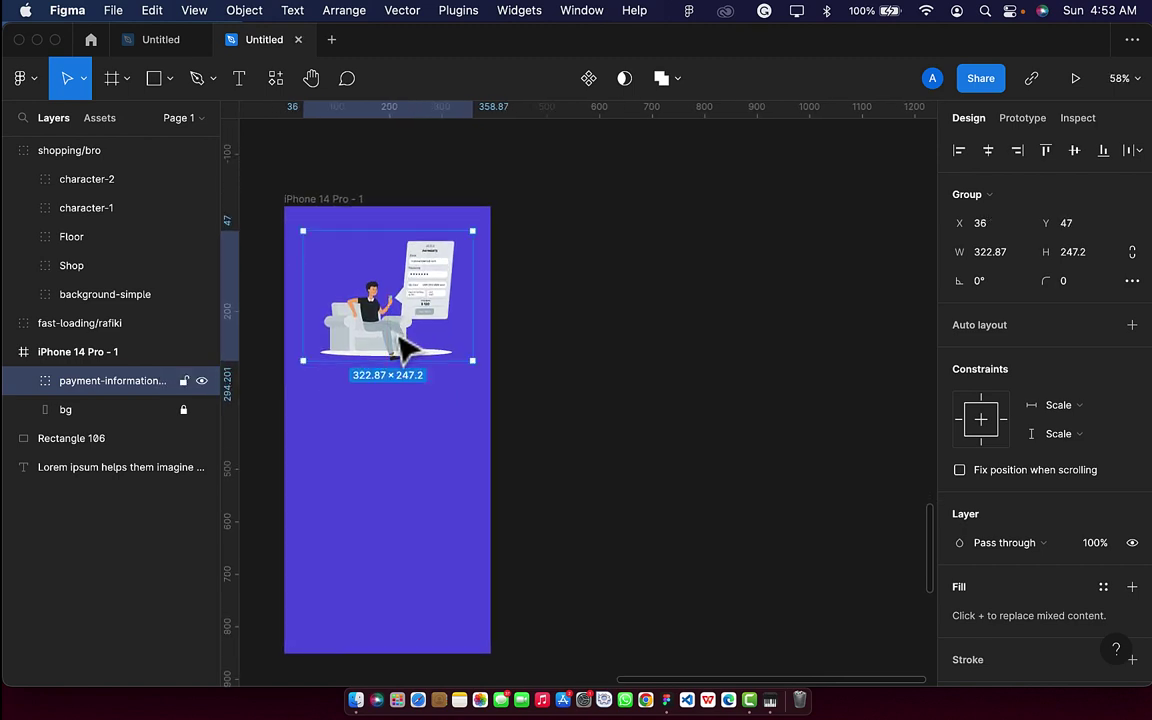
click(237, 82)
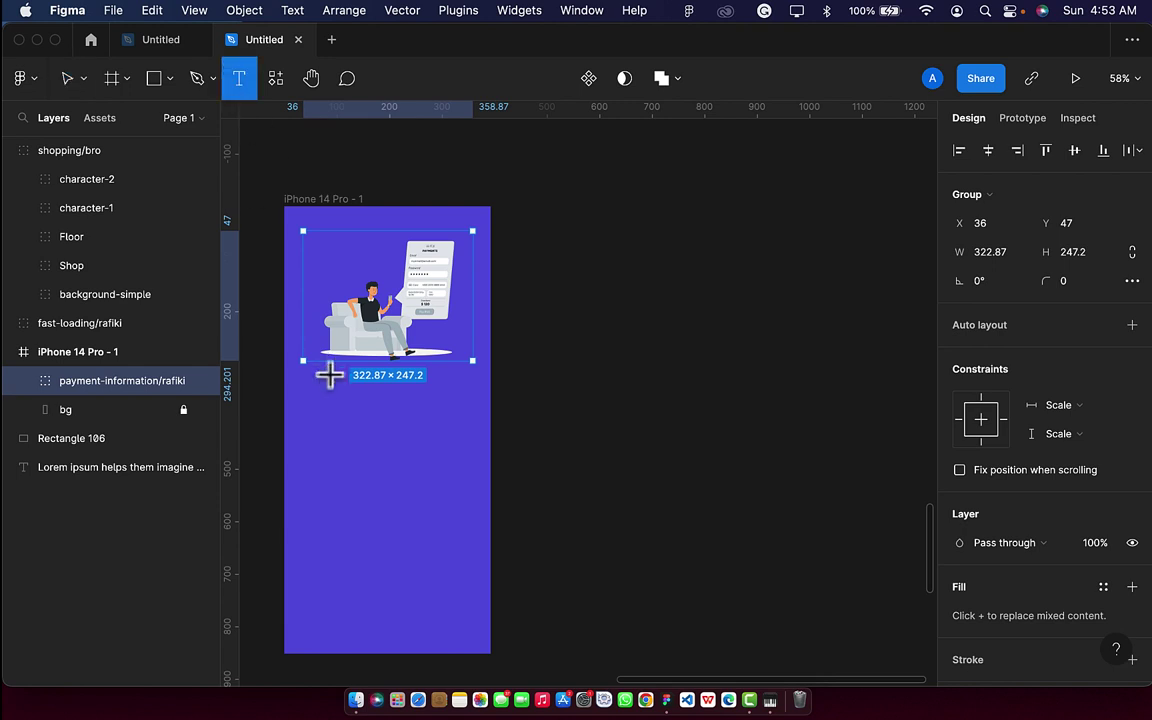
Add the heading text 'Make payment with ease' below the illustration.
click(337, 420)
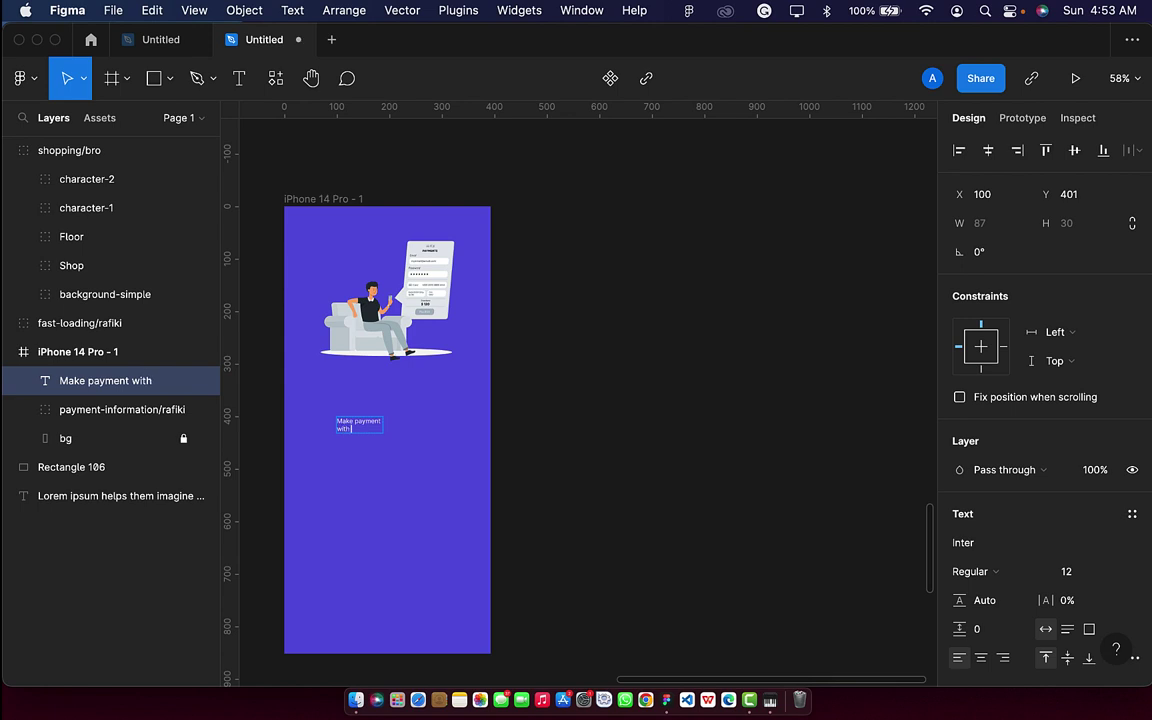
text(s)
key(Escape)
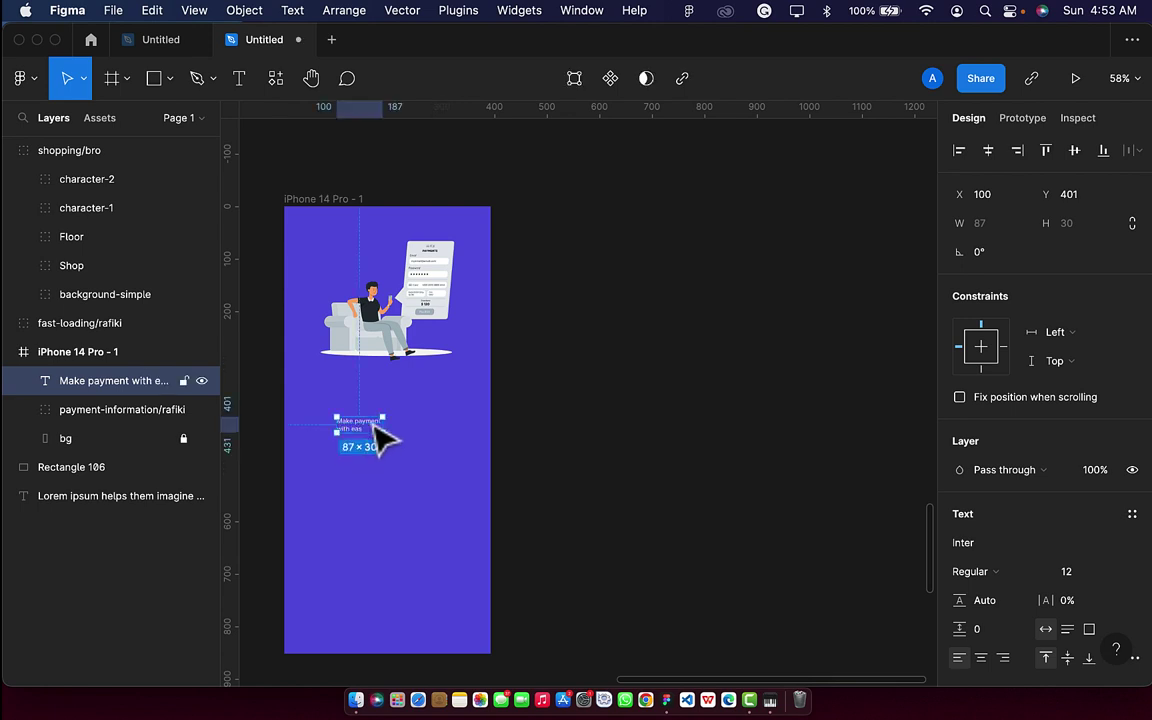
ctrl+scroll(380, 440, up, 3)
scroll(380, 435, up, 5)
double_click(346, 452)
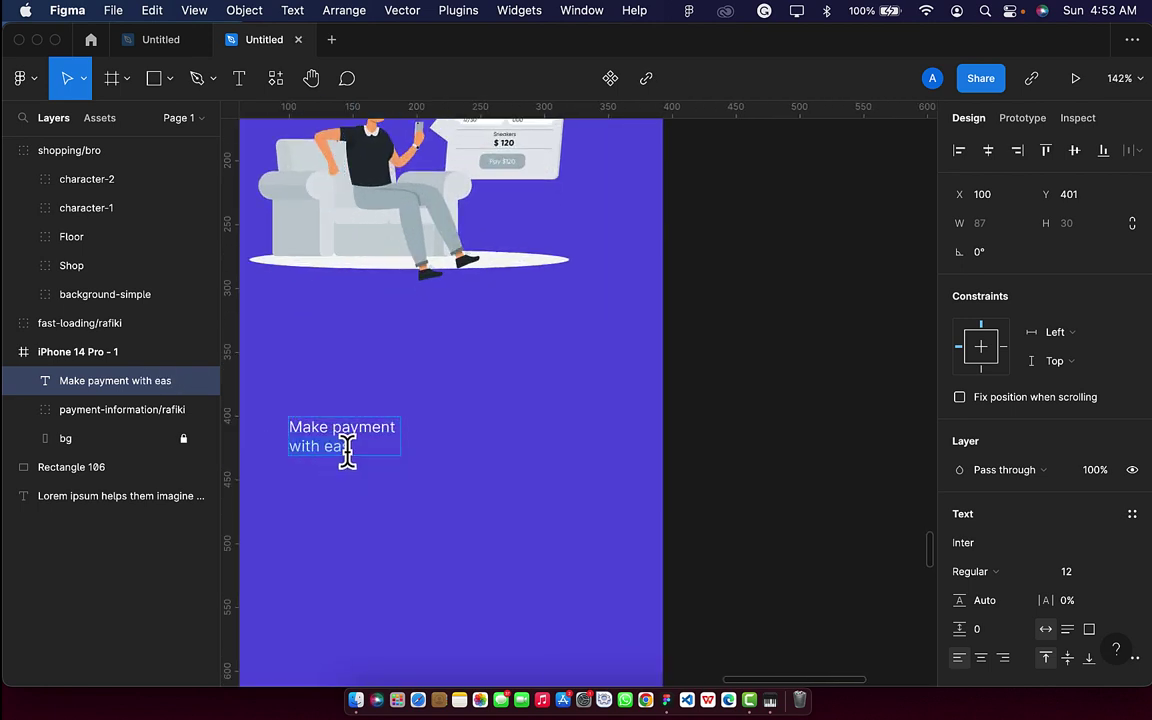
text(e)
key(Escape)
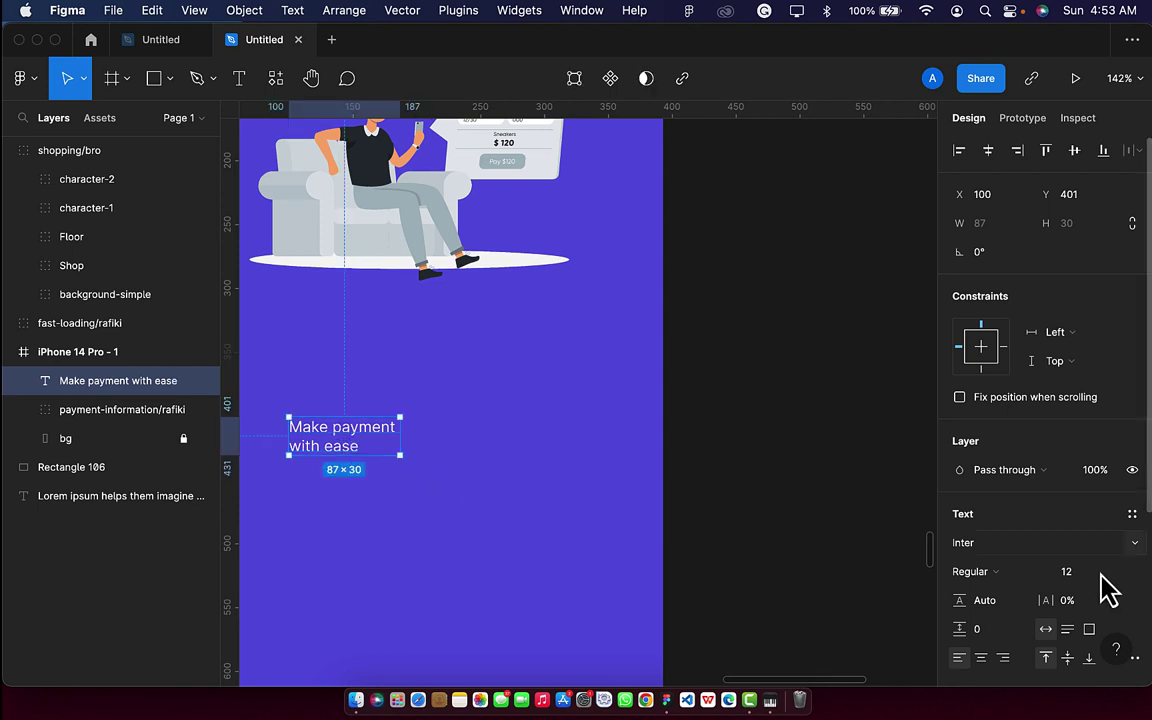
Make the heading size 30, centre-aligned and Semi Bold, then nudge it upward.
text(3)
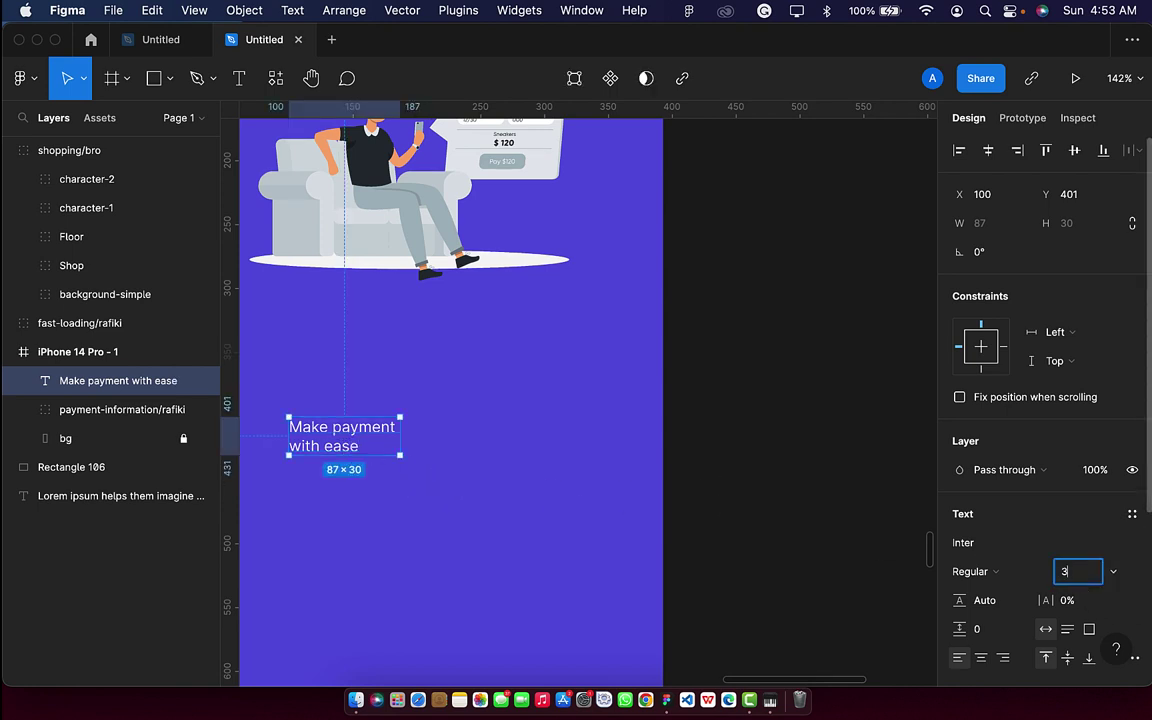
text(0)
key(Return)
scroll(1040, 636, down, 1)
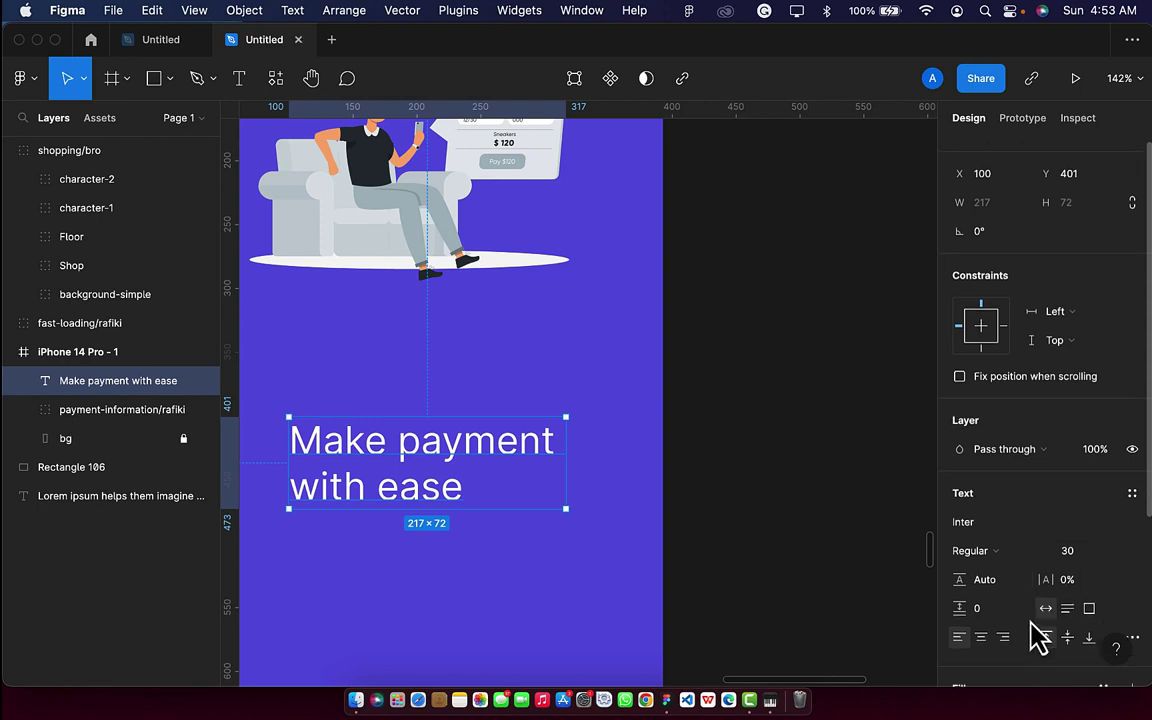
click(980, 631)
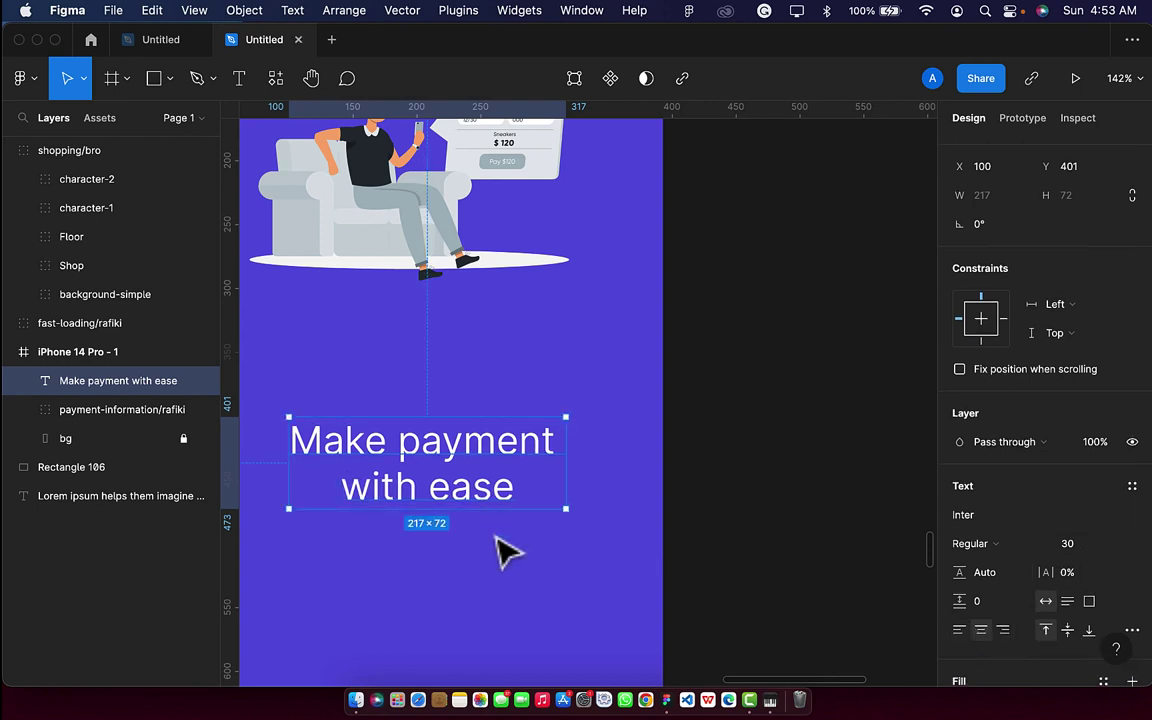
click(988, 548)
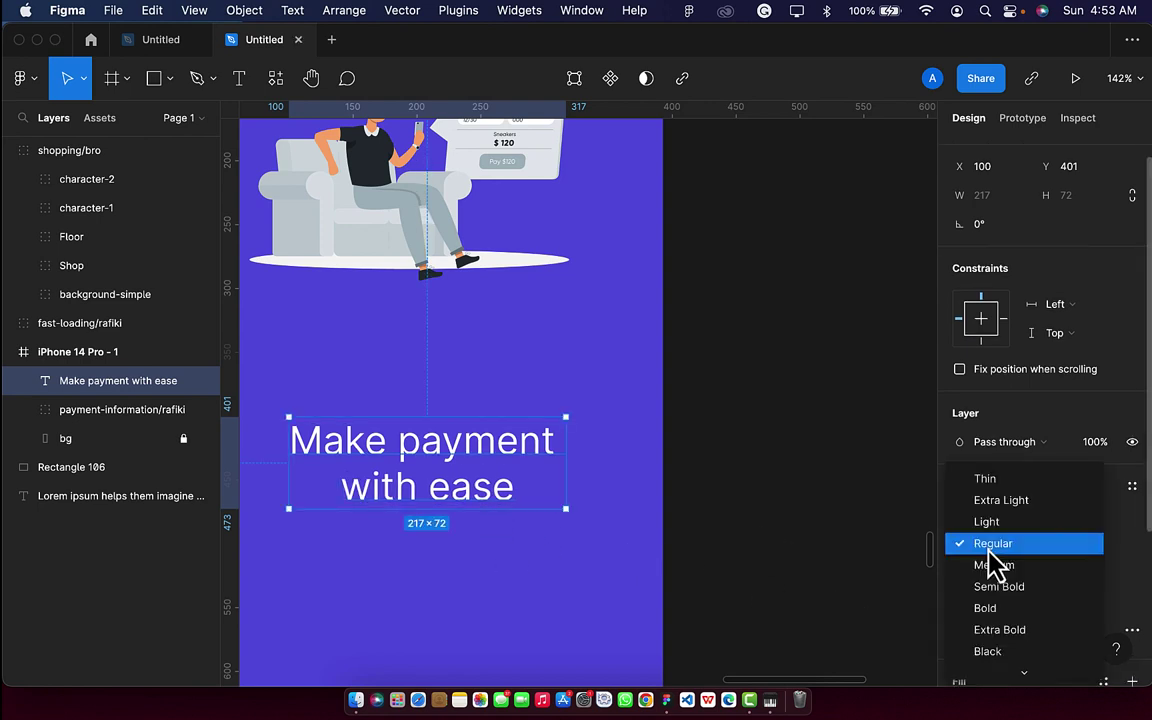
click(992, 586)
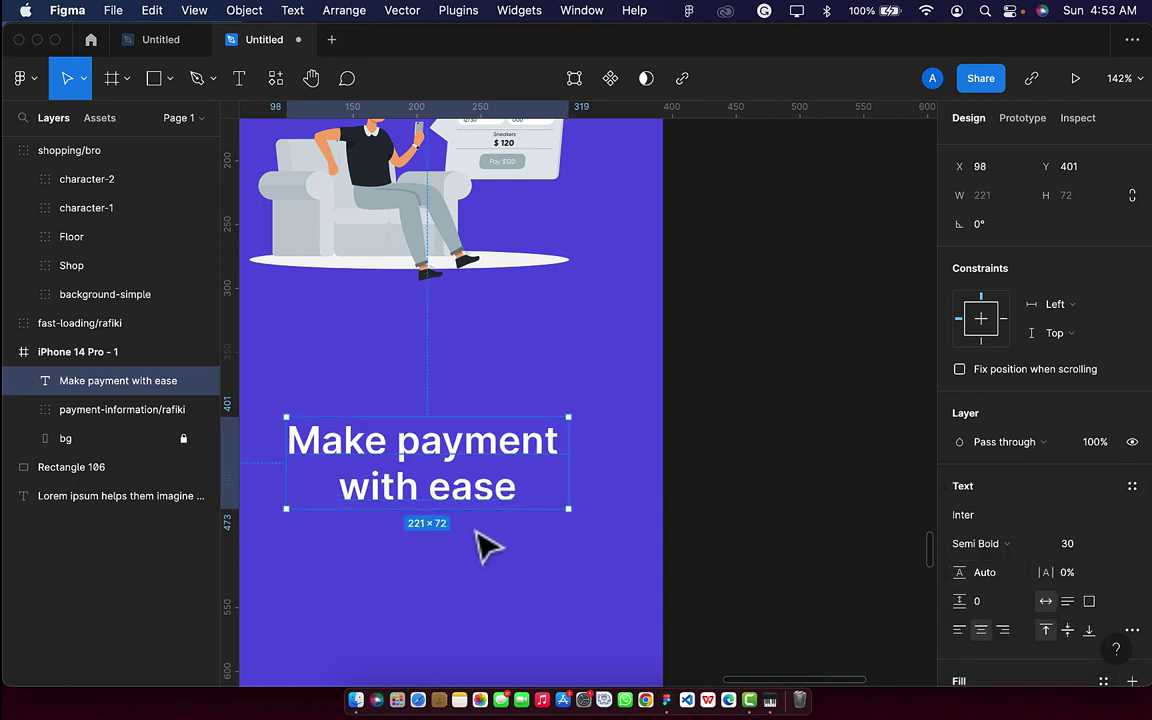
scroll(478, 545, down, 5)
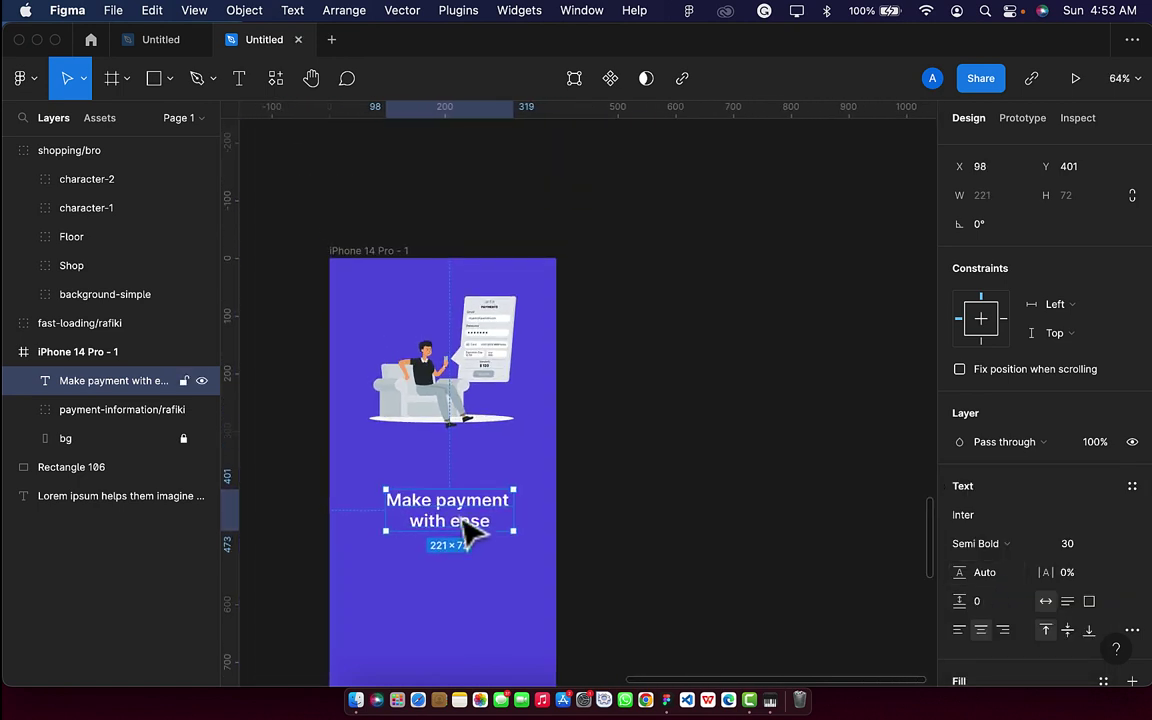
key(shift+Up)
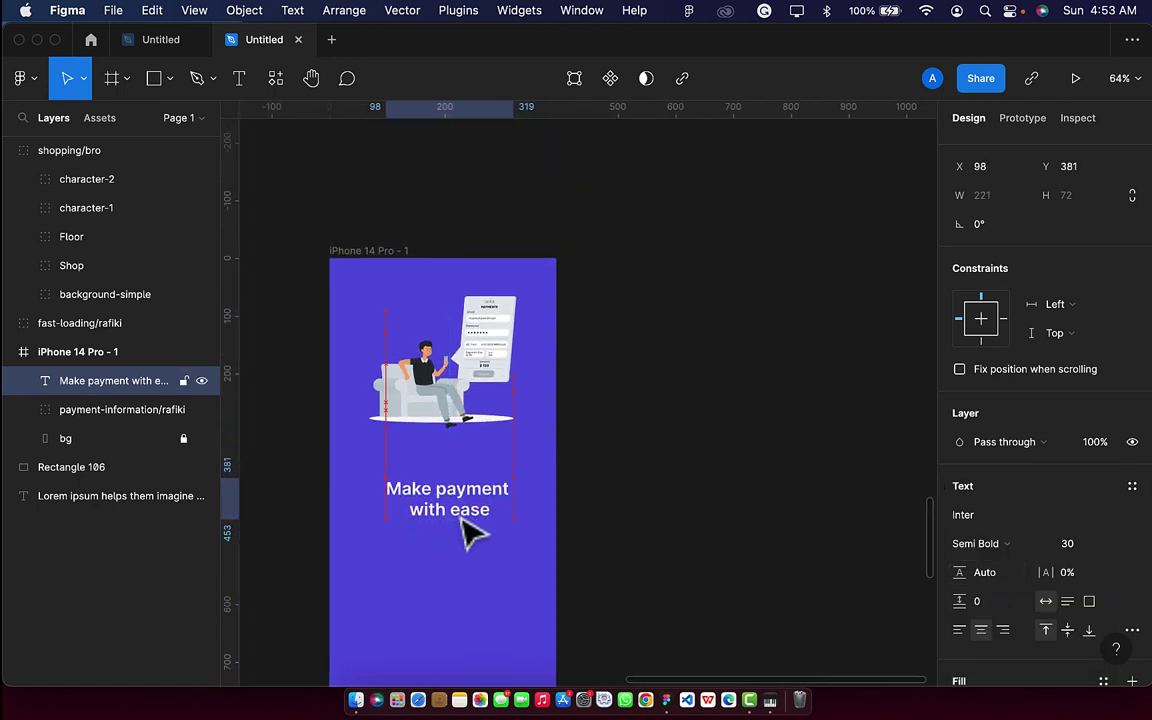
key(shift+Up)
Move the illustration down toward the heading and centre the heading horizontally in the frame.
click(452, 428)
drag(452, 428, 455, 466)
click(468, 512)
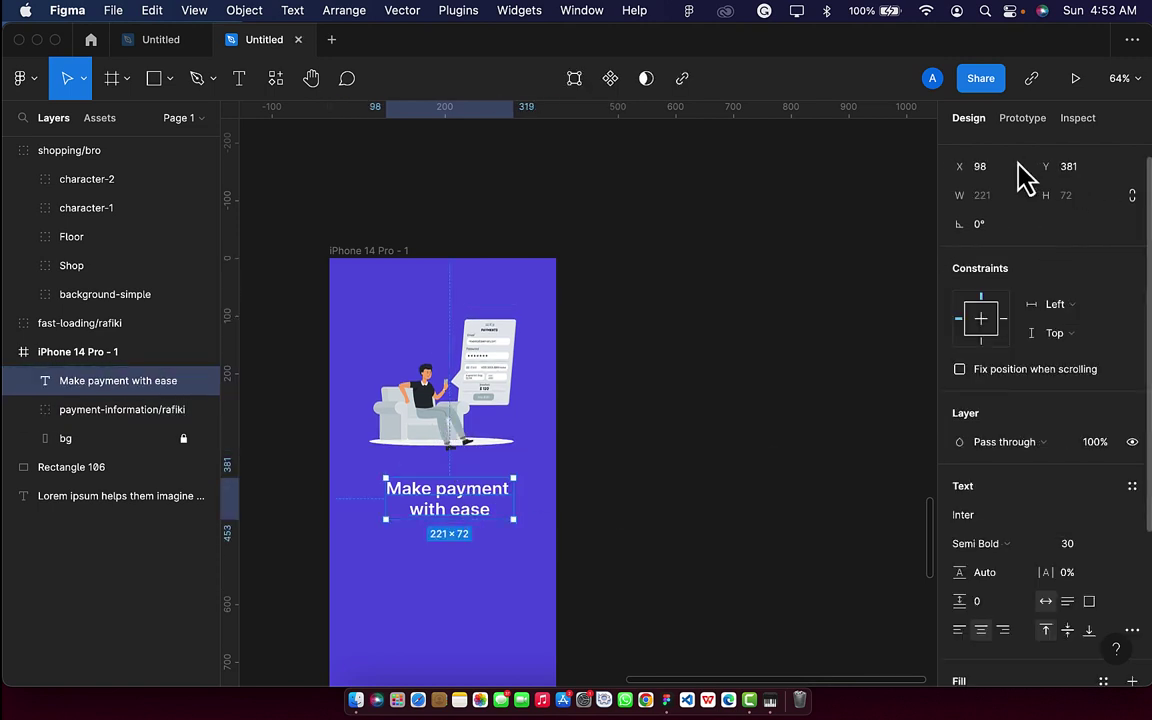
click(988, 150)
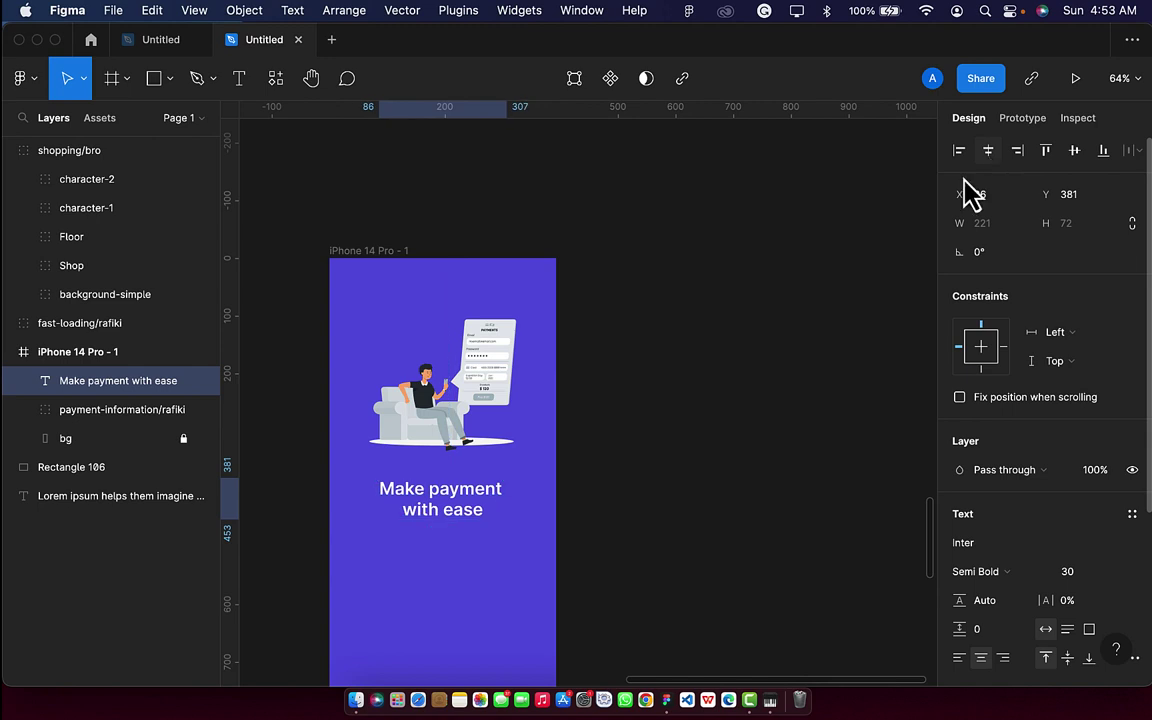
scroll(597, 442, down, 3)
scroll(597, 440, left, 1)
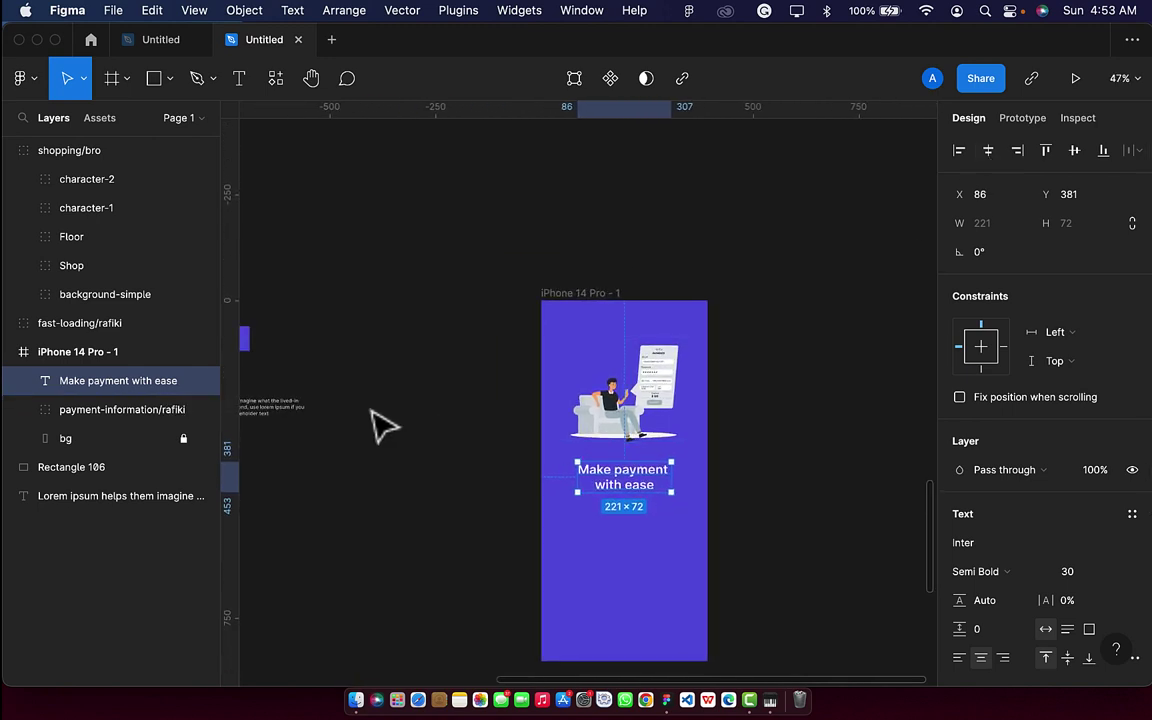
scroll(355, 430, left, 2)
Move the Lorem ipsum paragraph just below the heading.
click(315, 411)
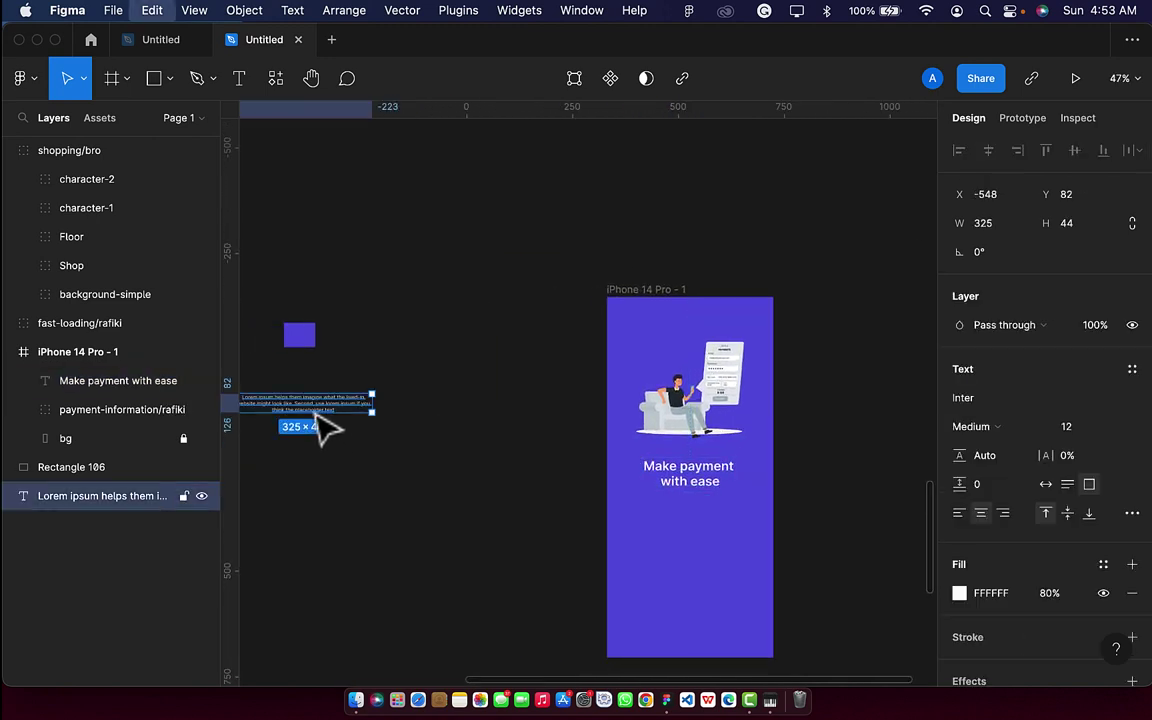
drag(298, 406, 665, 512)
scroll(701, 545, up, 5)
scroll(665, 512, down, 4)
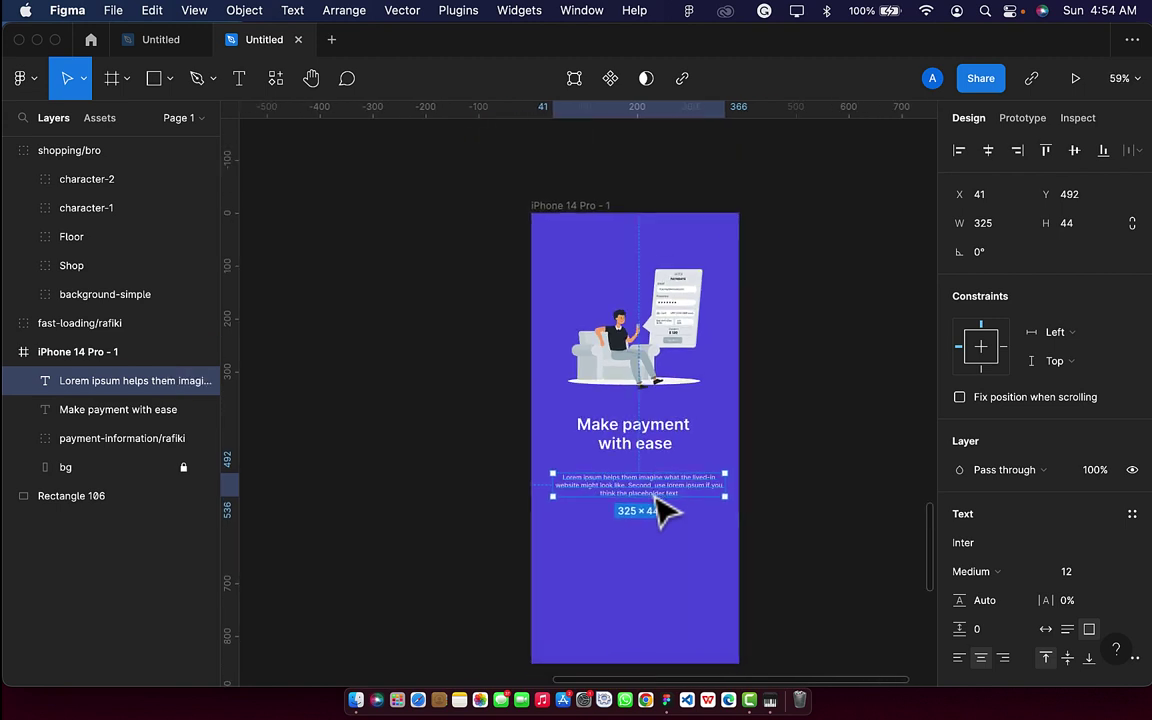
scroll(665, 512, right, 4)
scroll(665, 512, down, 2)
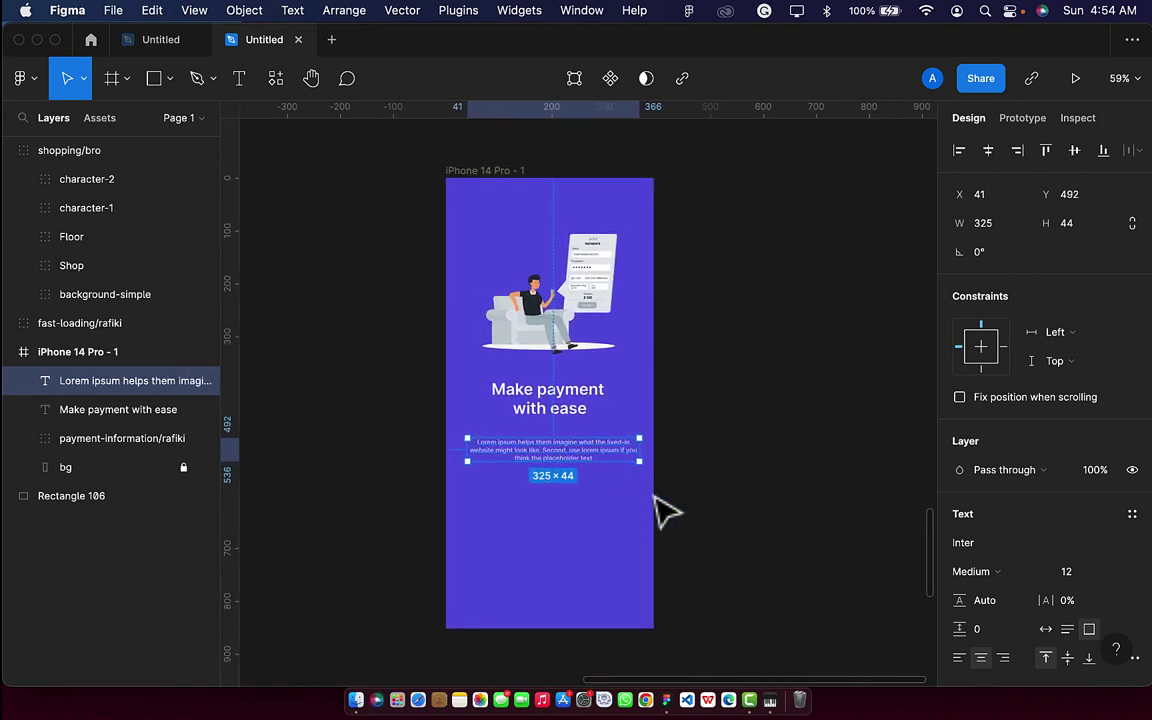
Draw a 30×12 rectangle below the paragraph as the indicator pill.
click(165, 79)
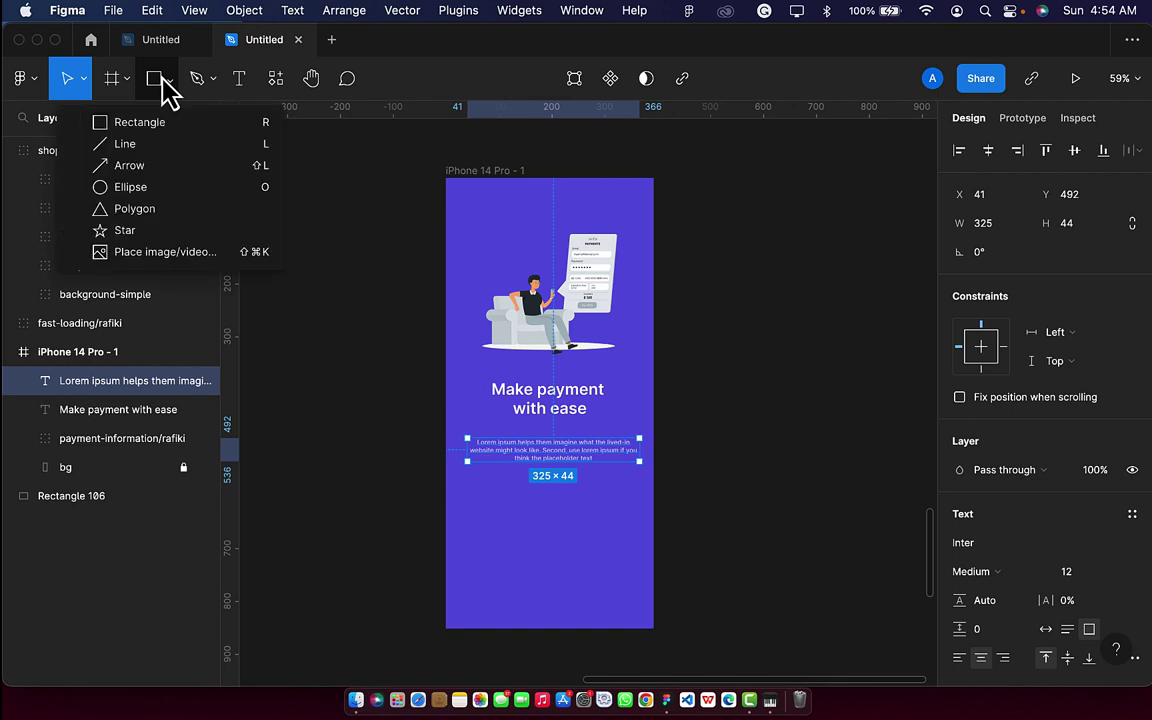
click(157, 123)
scroll(542, 540, up, 5)
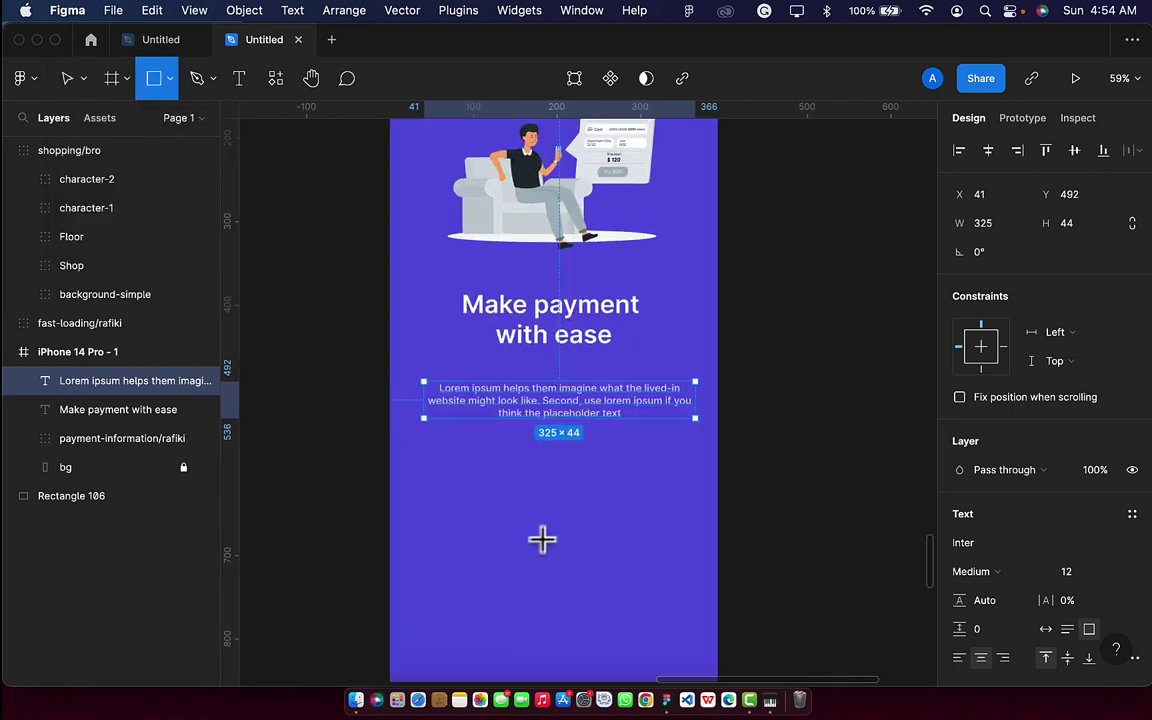
click(435, 465)
click(998, 233)
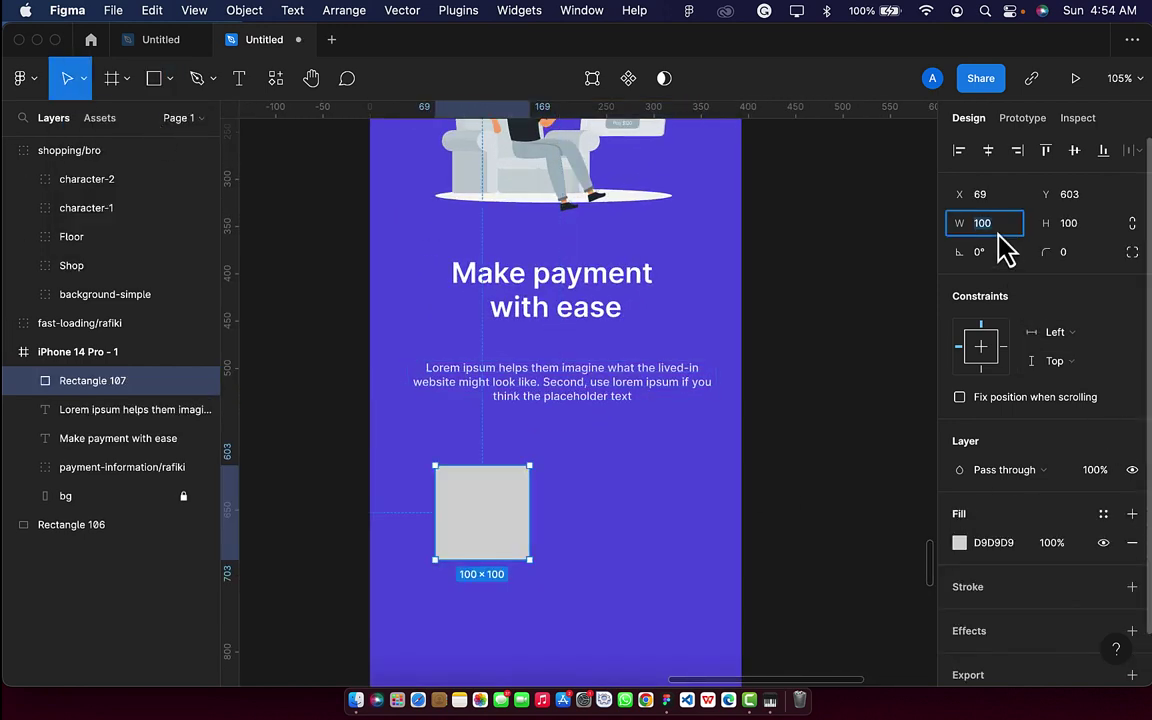
key(Tab)
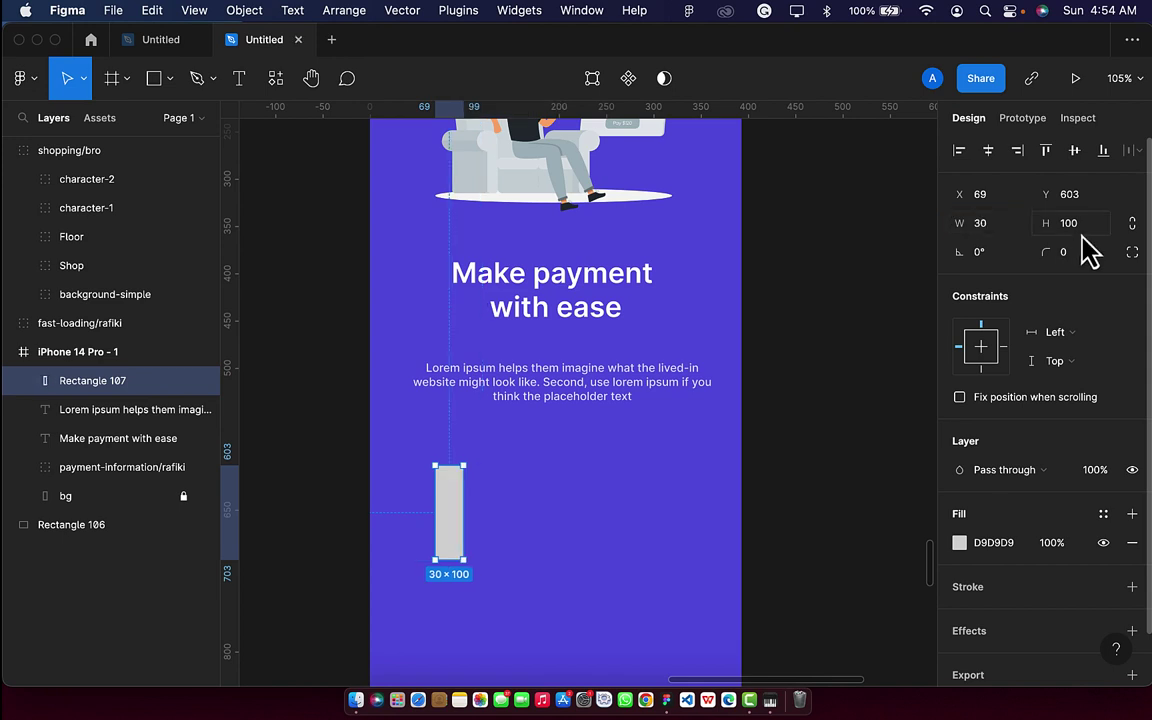
text(12)
key(Return)
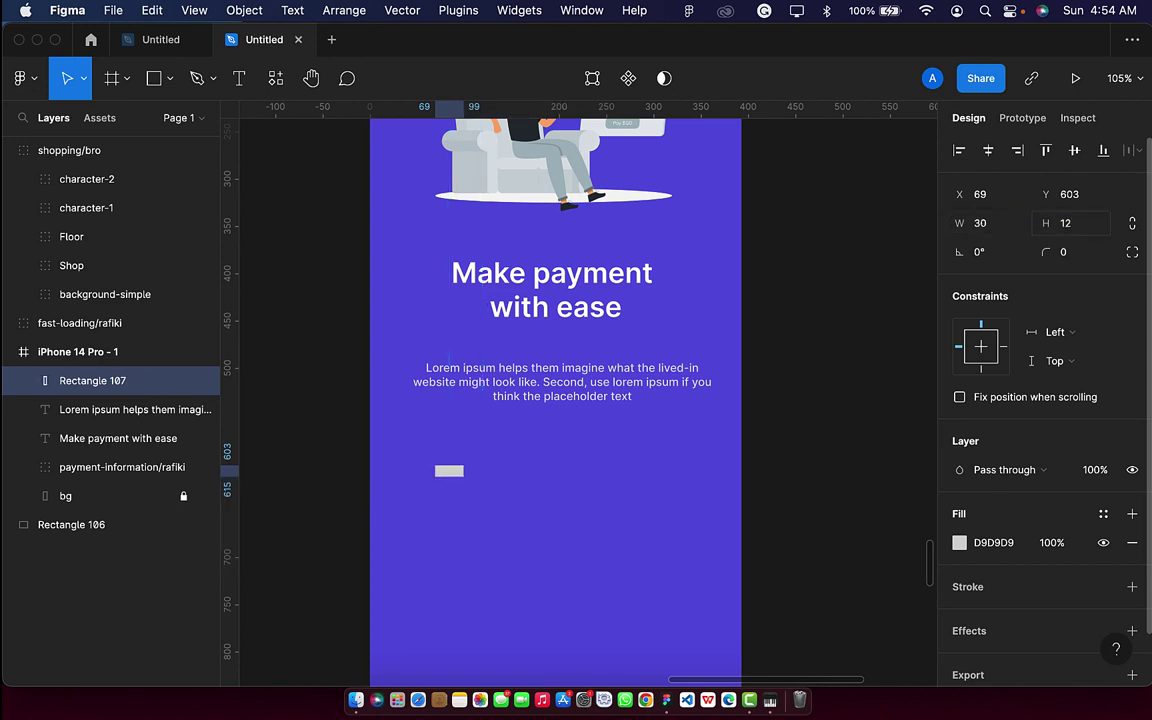
drag(463, 486, 489, 494)
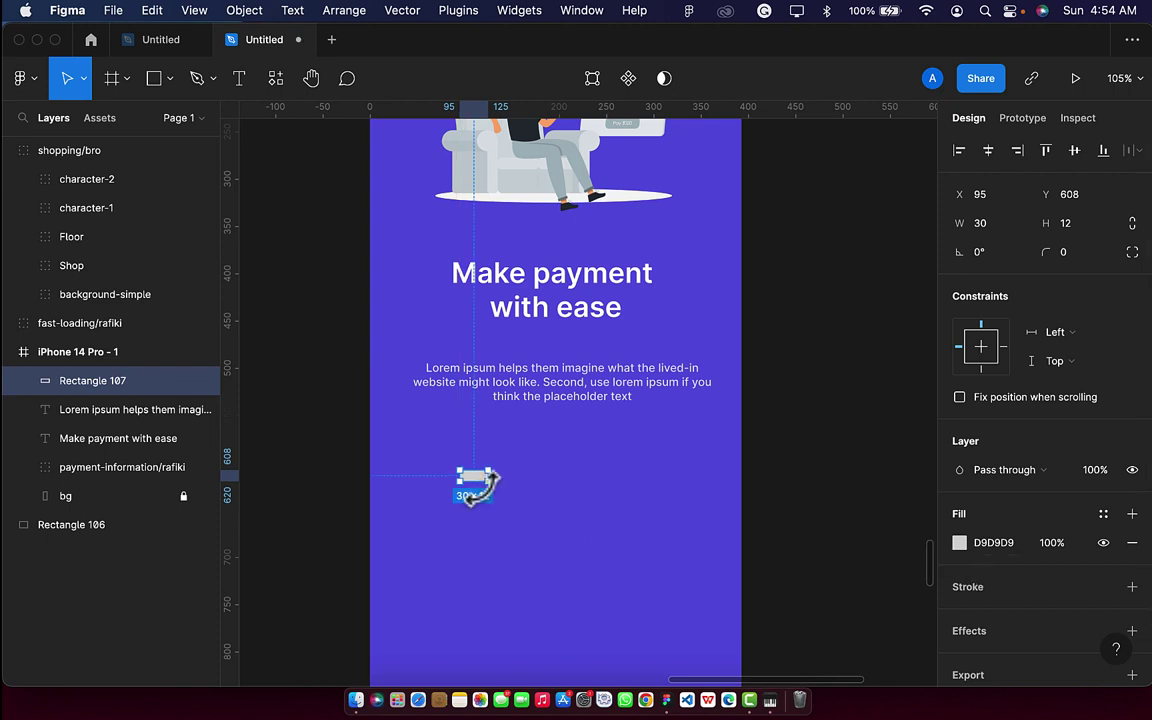
ctrl+scroll(476, 482, up, 5)
Duplicate it into a 12×12 square beside the pill and round the pill's corners.
key(cmd+d)
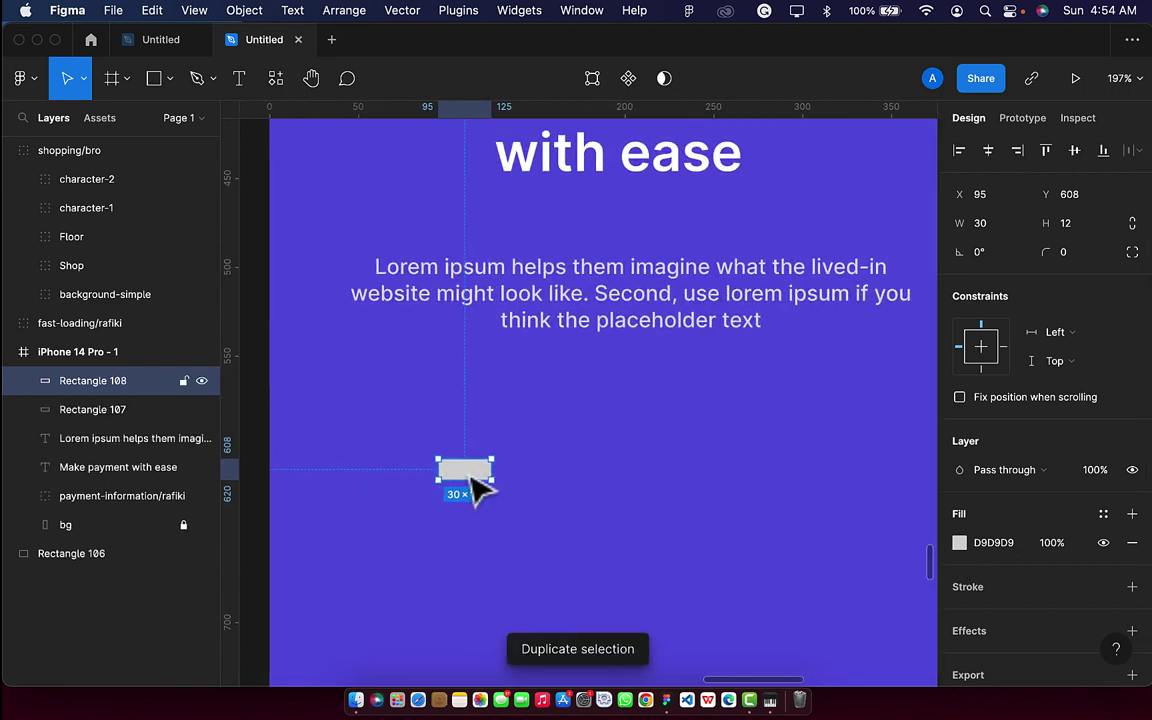
drag(471, 483, 543, 470)
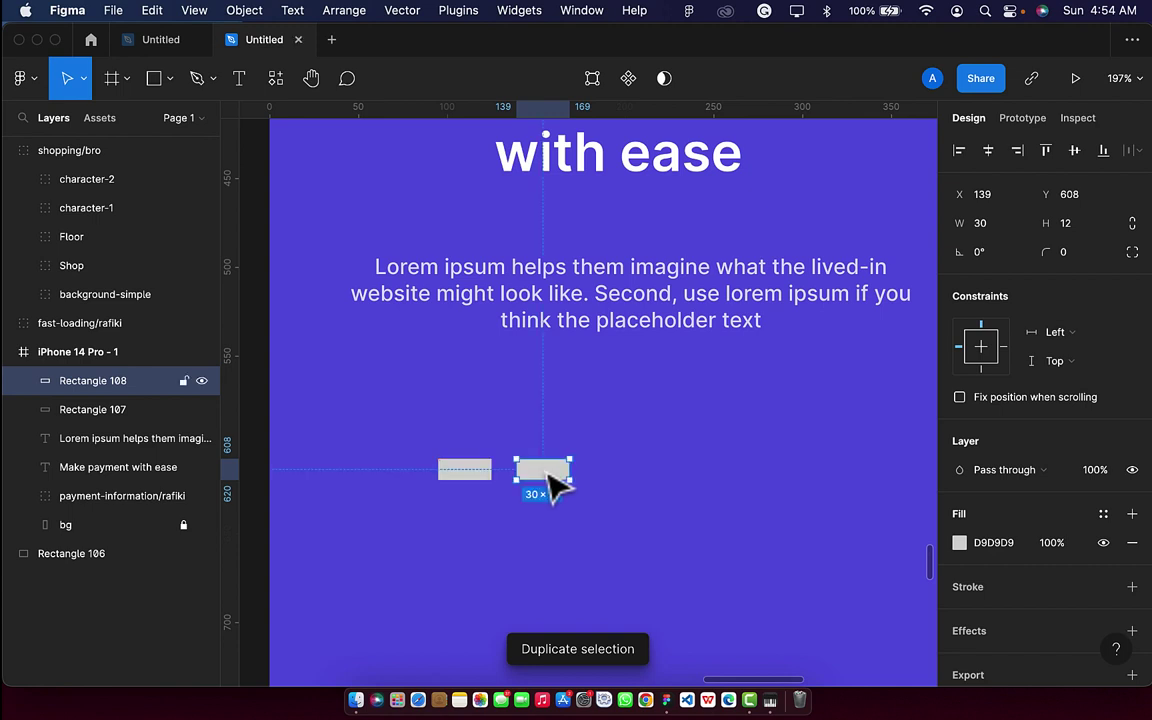
click(1005, 229)
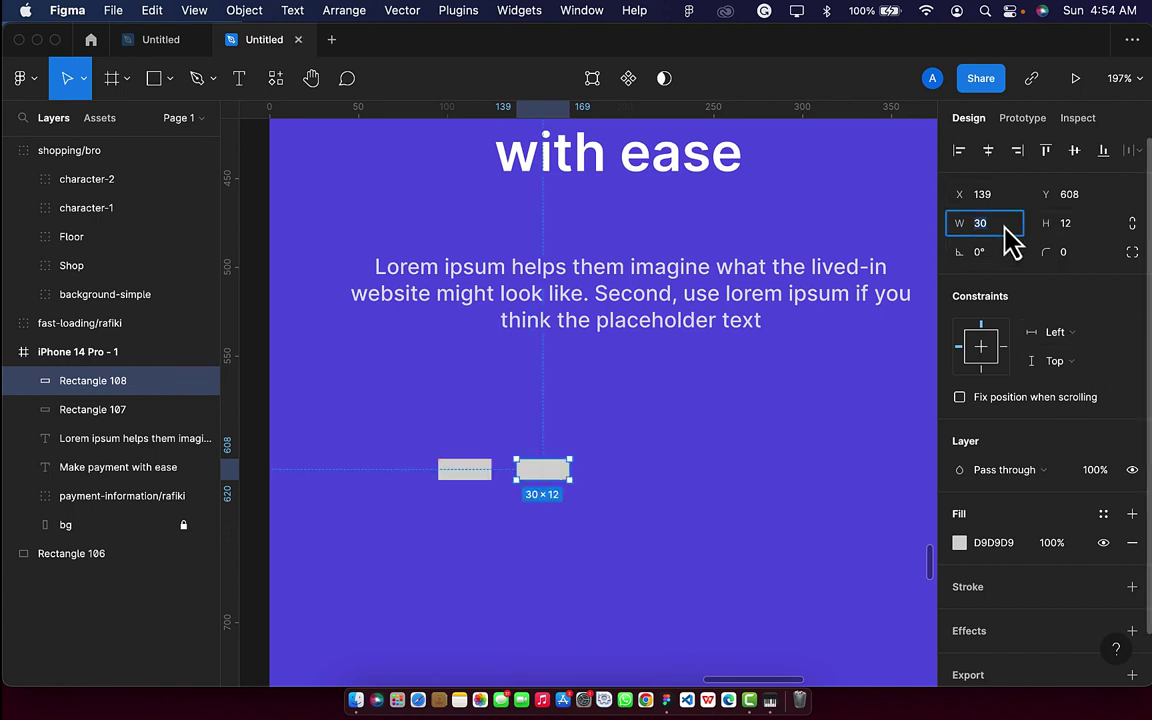
text(12)
key(Return)
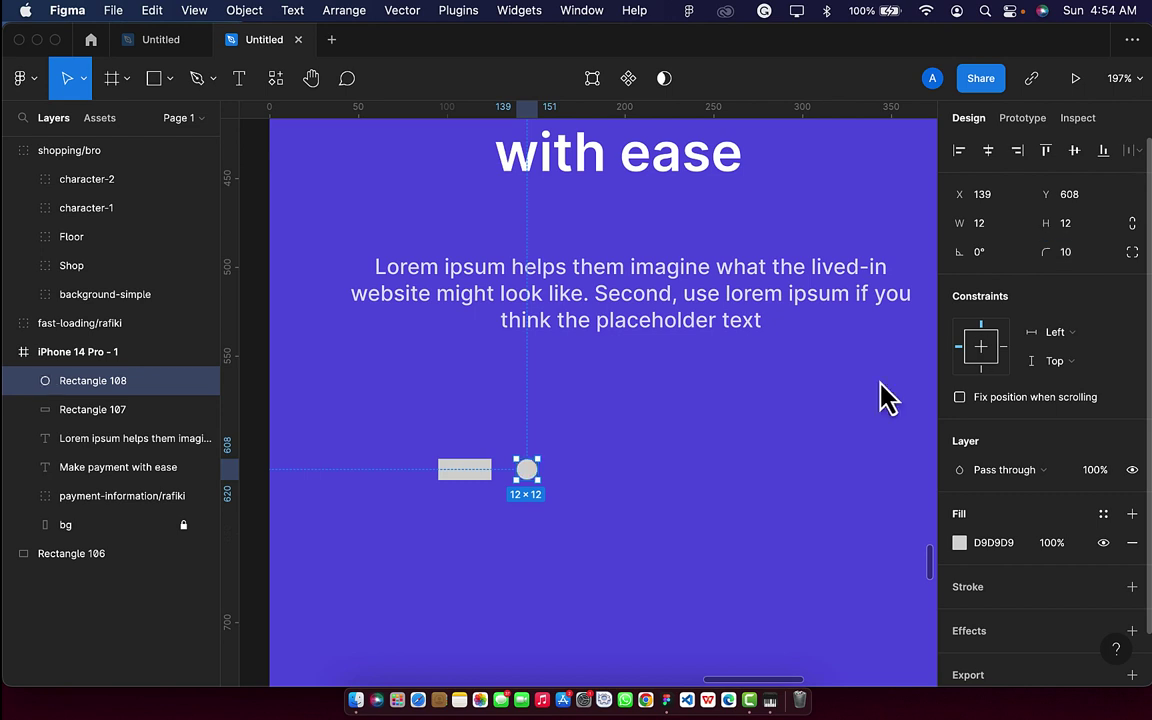
click(455, 469)
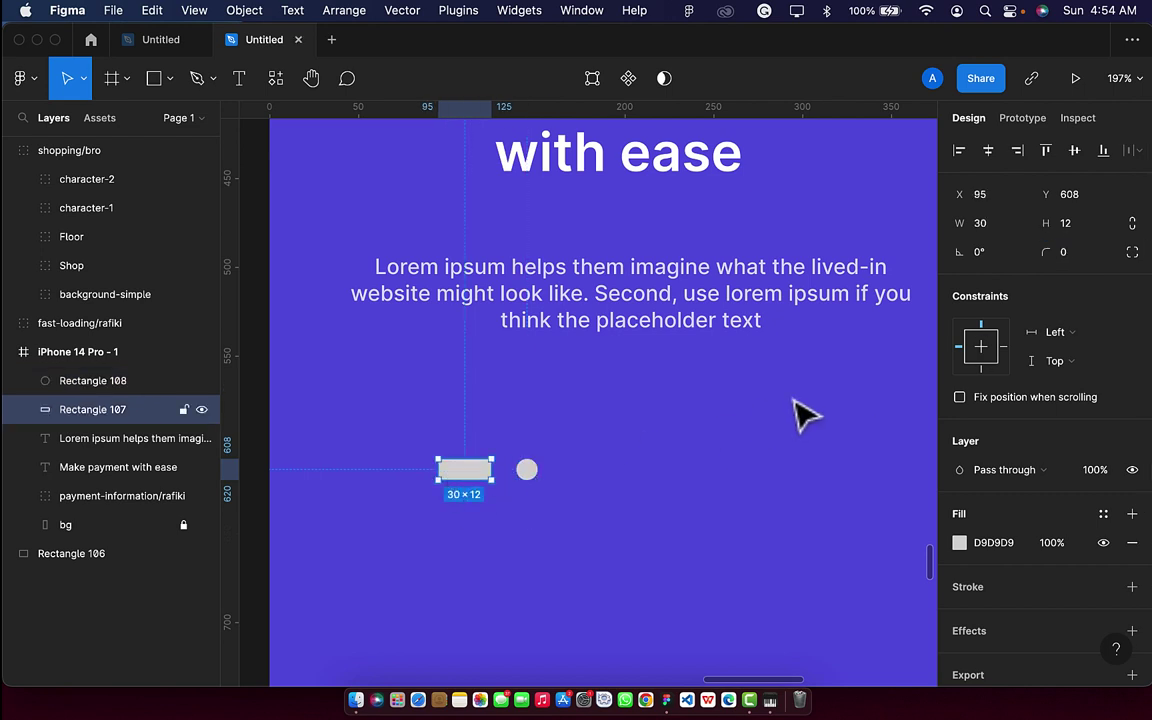
click(1072, 252)
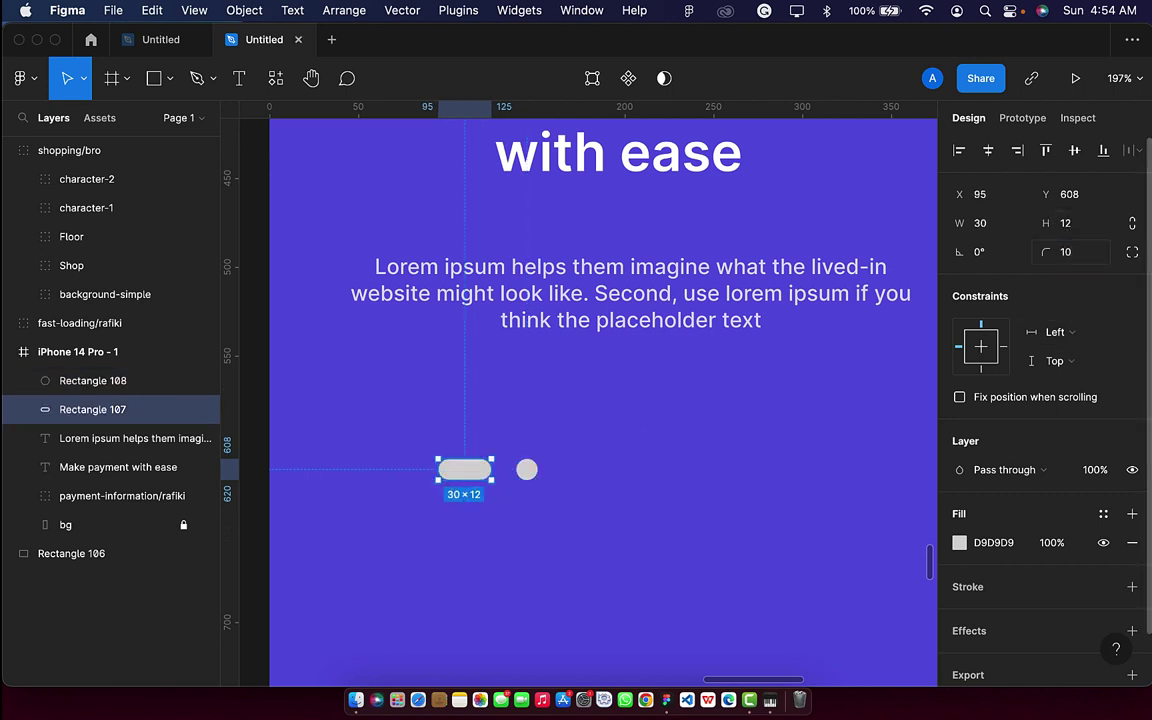
Add a second circle, space all three shapes evenly, and group them.
click(527, 472)
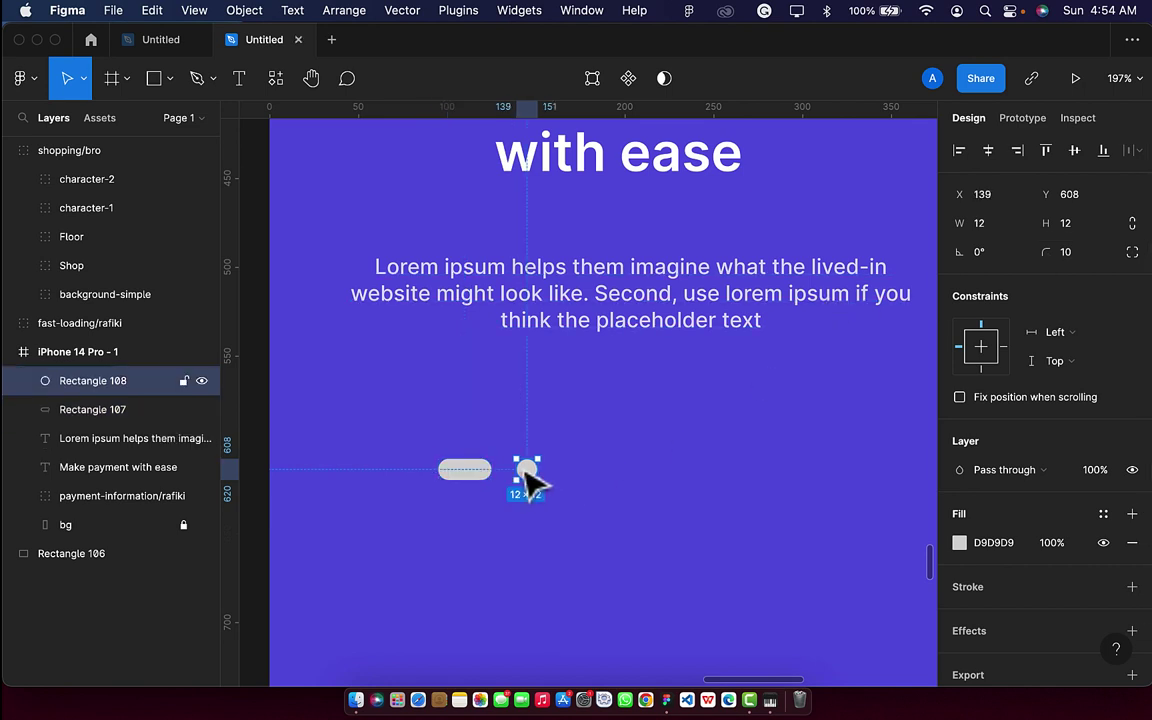
key(super+d)
drag(535, 478, 585, 485)
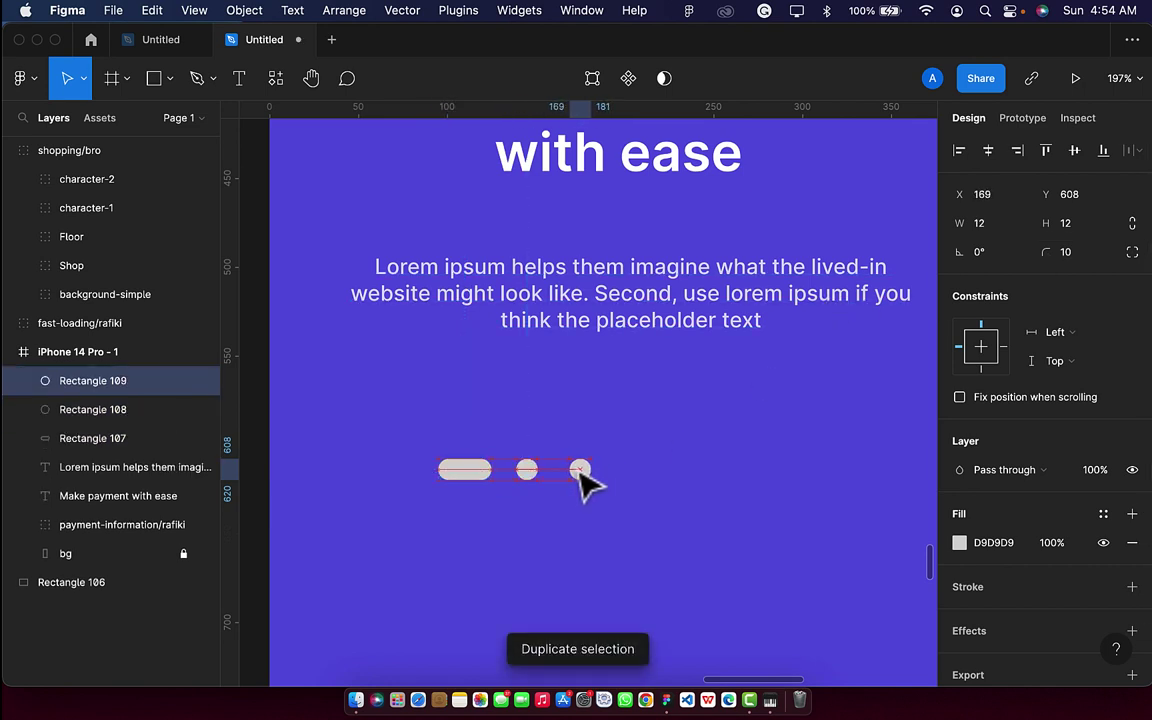
shift+click(528, 471)
shift+click(470, 477)
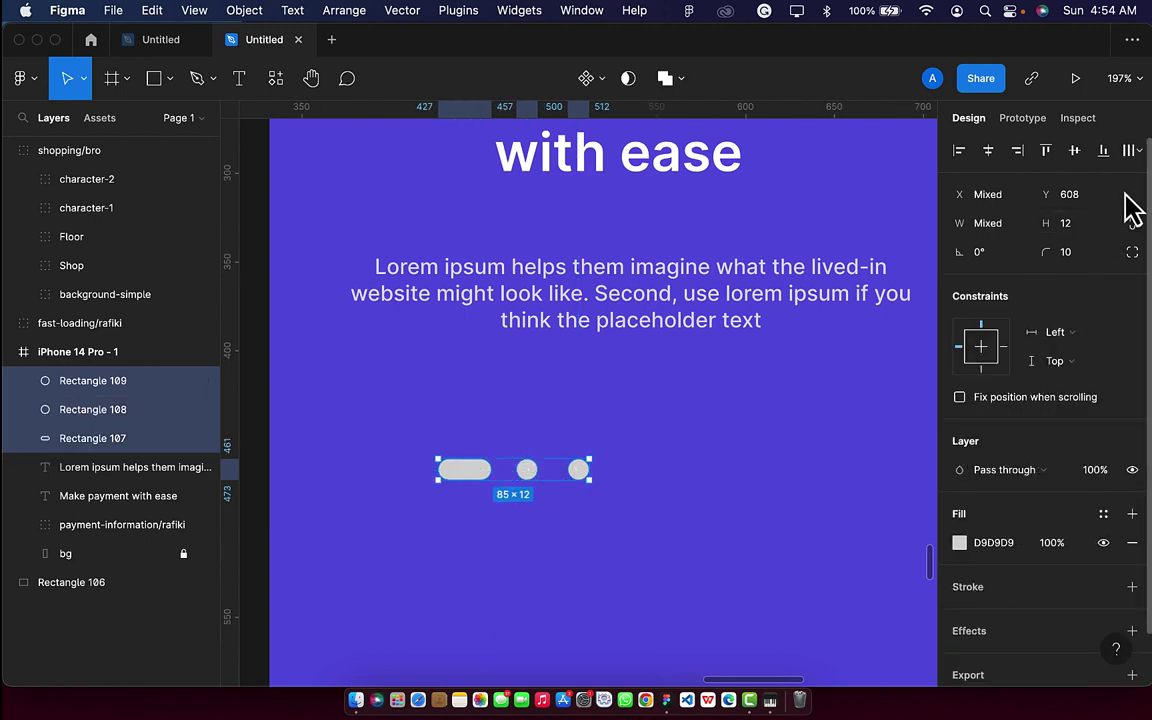
click(1134, 150)
click(1053, 238)
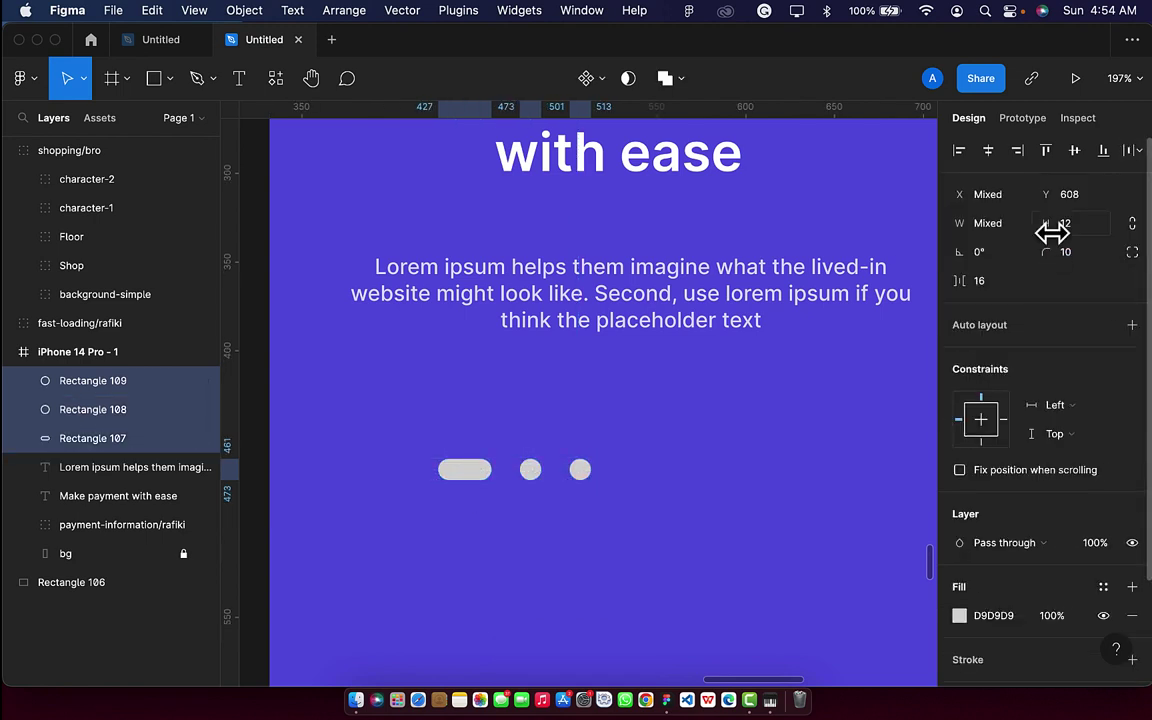
key(super+g)
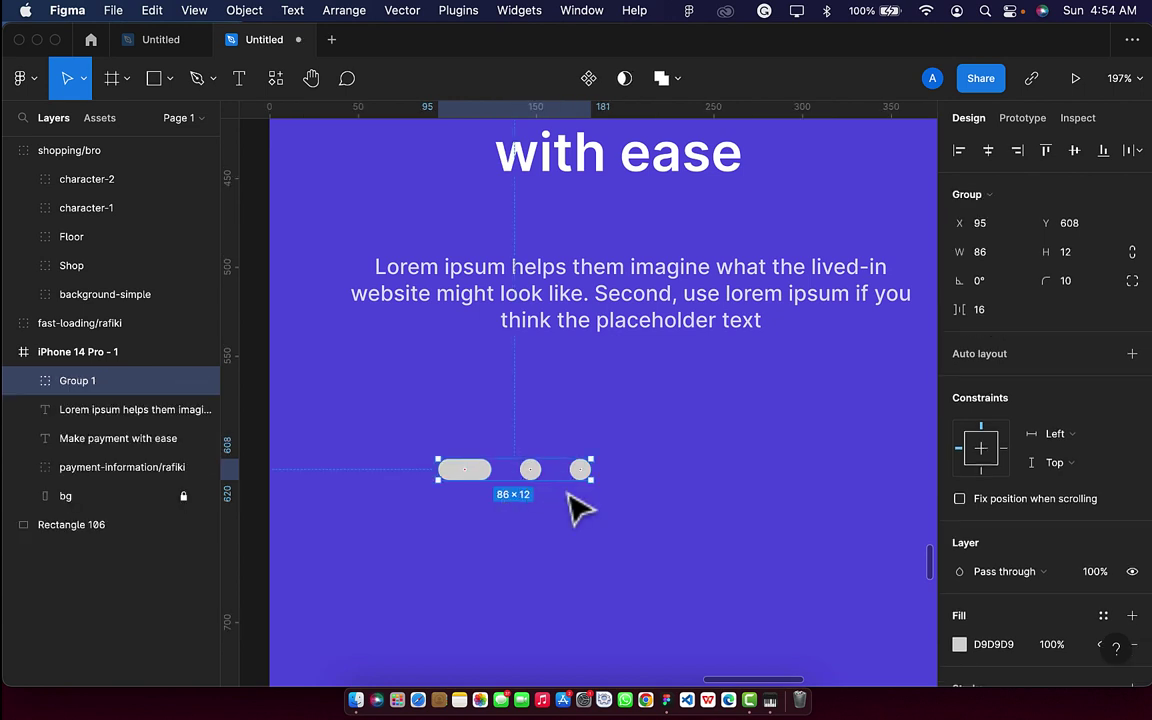
Centre the indicator dot group horizontally and raise it slightly.
scroll(578, 510, down, 3)
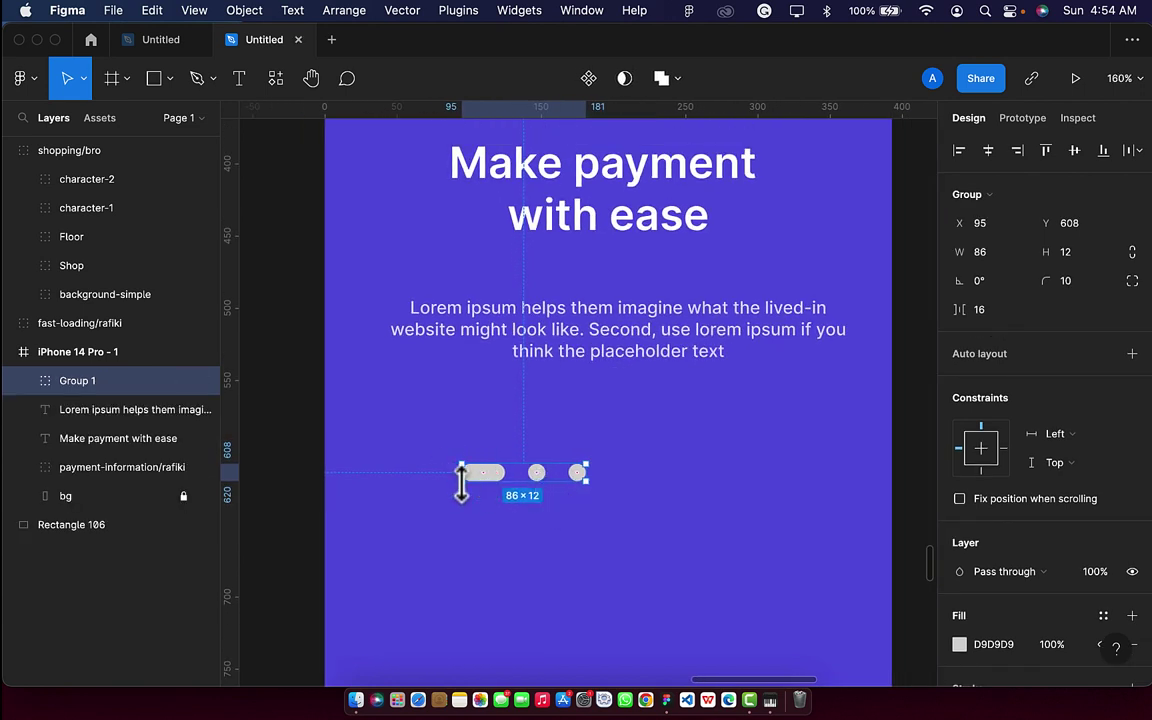
click(989, 152)
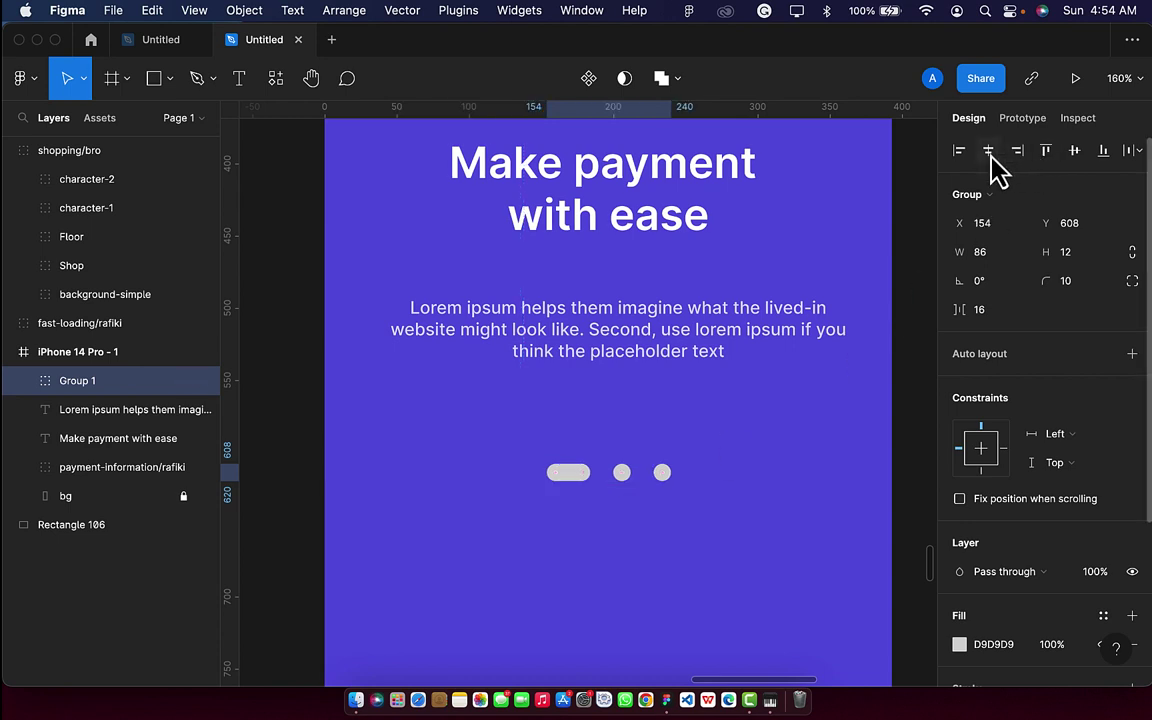
scroll(635, 495, down, 1)
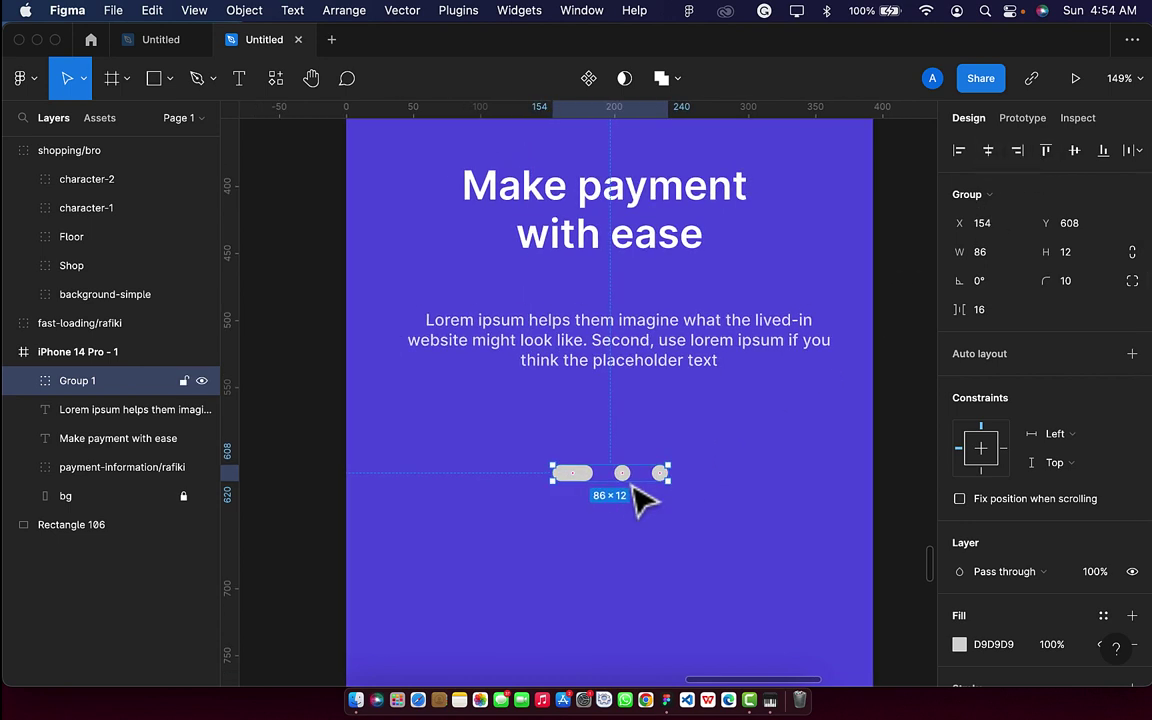
key(shift+Up)
key(shift+Up)
key(Up)
key(shift+Up)
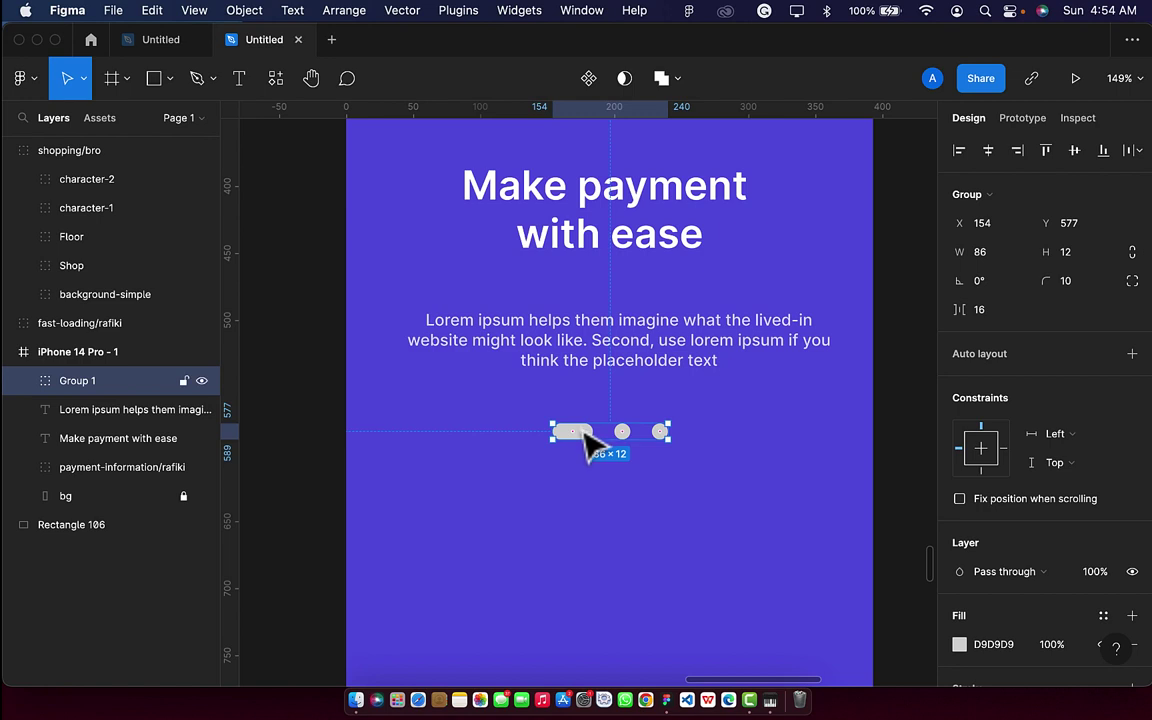
Fill the long 30×12 active pill with white FFFFFF.
double_click(588, 443)
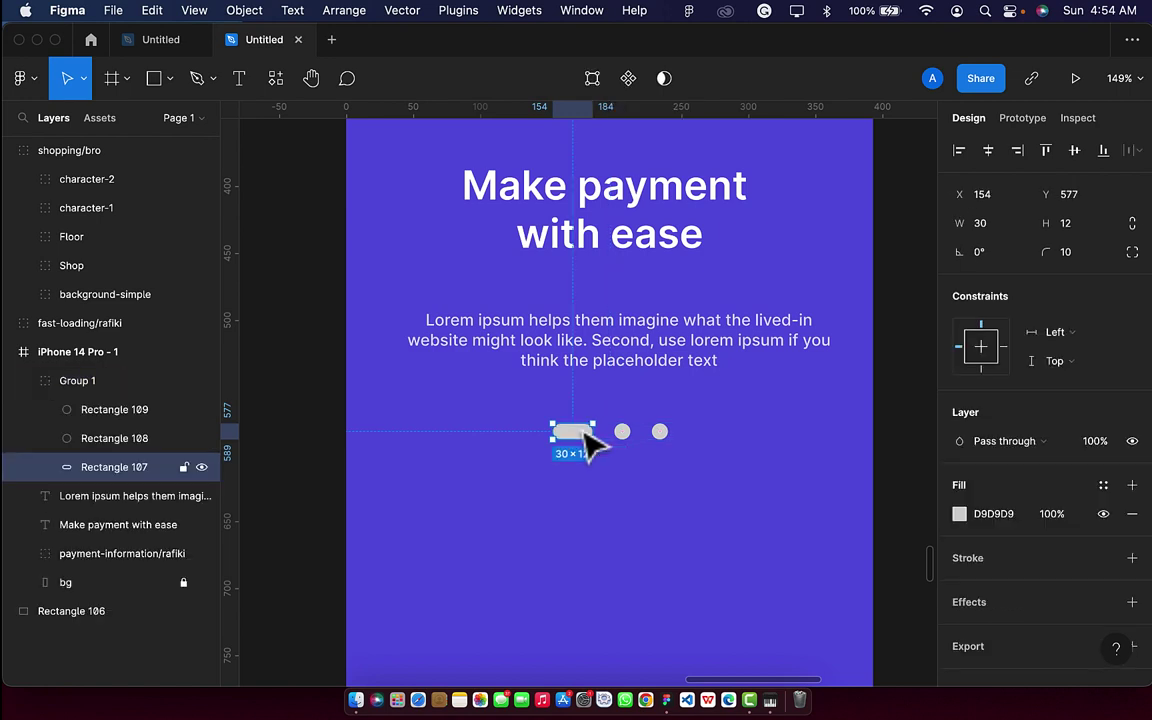
click(959, 516)
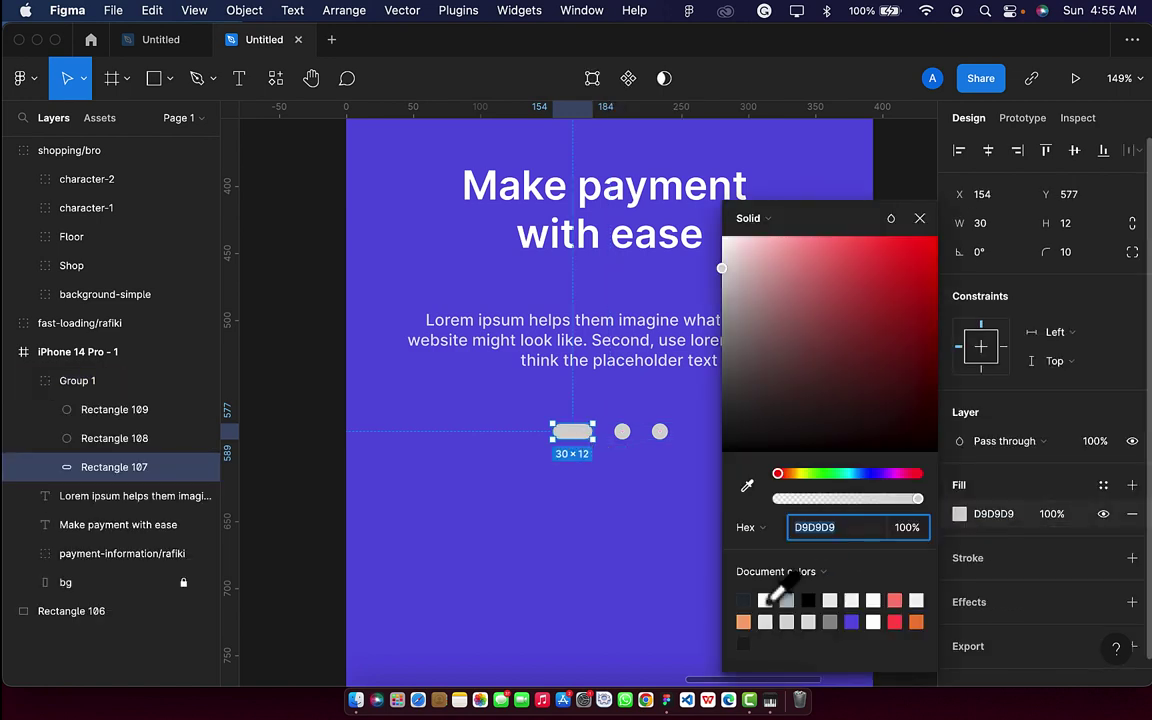
click(765, 601)
click(918, 219)
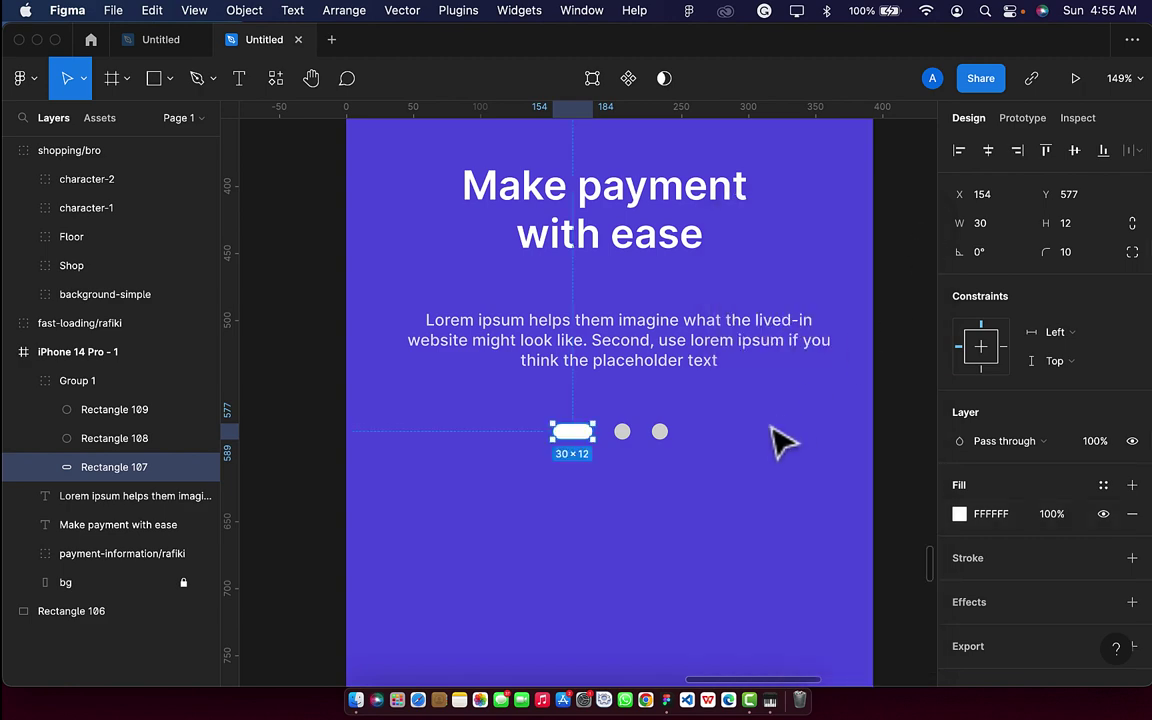
click(779, 440)
scroll(779, 440, down, 5)
scroll(782, 442, right, 2)
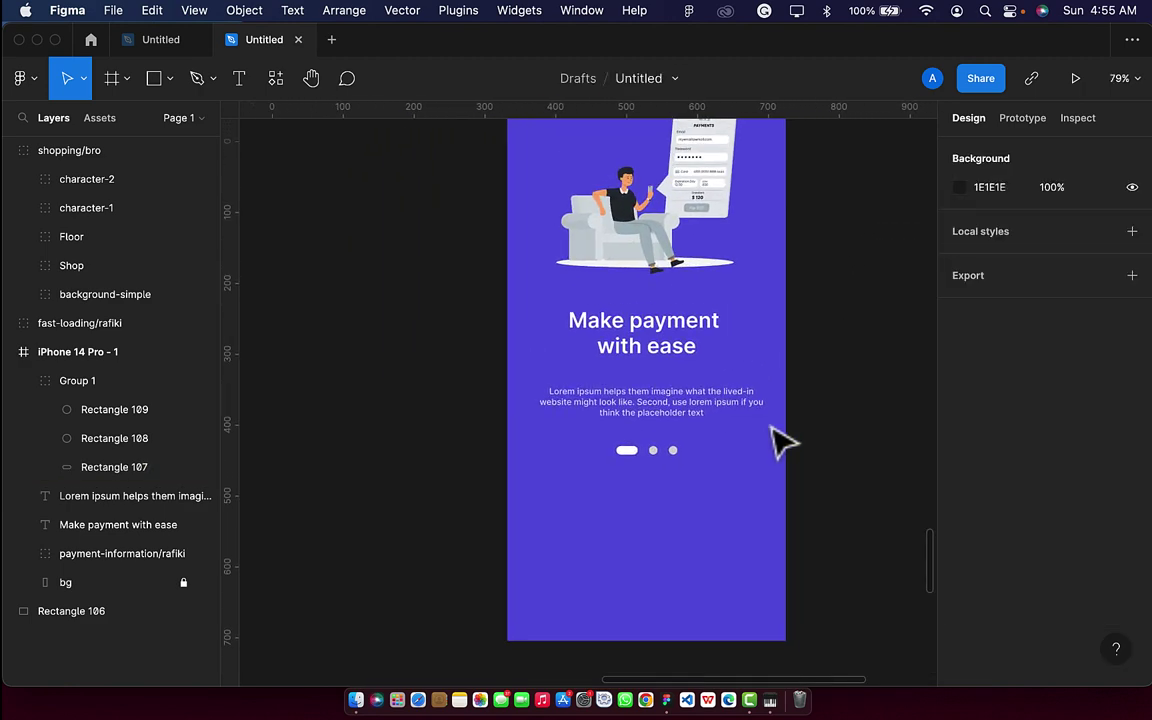
Add a 'Skip' text label at font size 18 near the bottom-left of the screen.
click(239, 80)
click(540, 551)
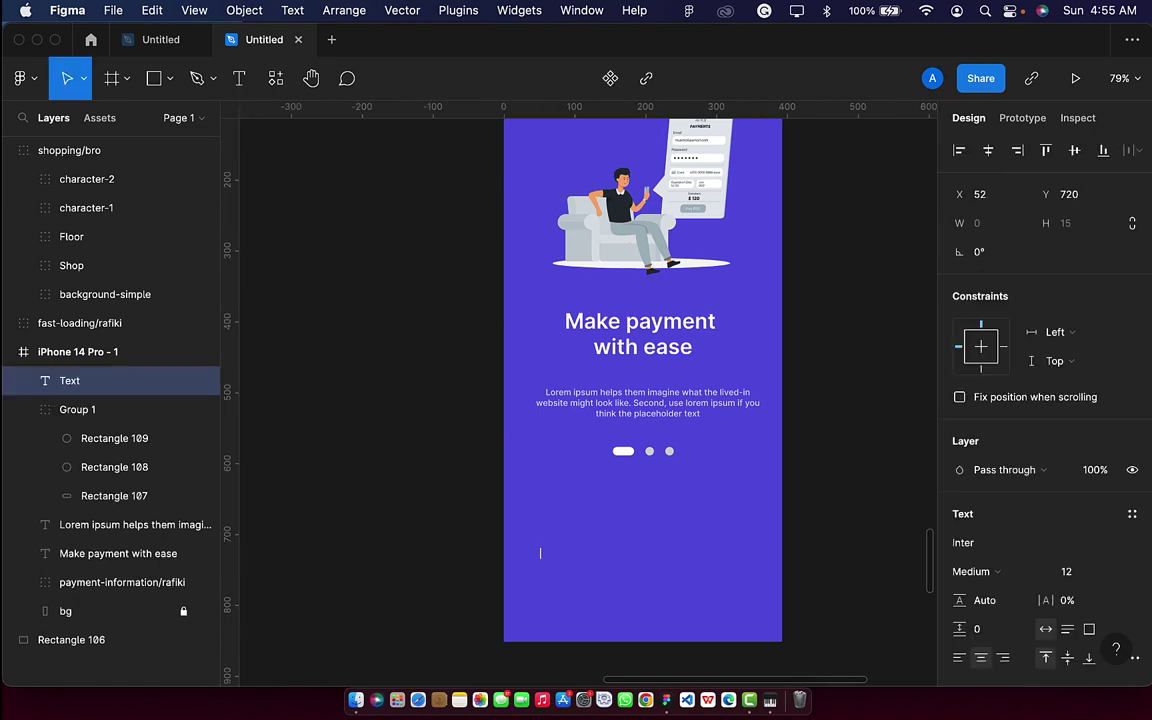
key(Escape)
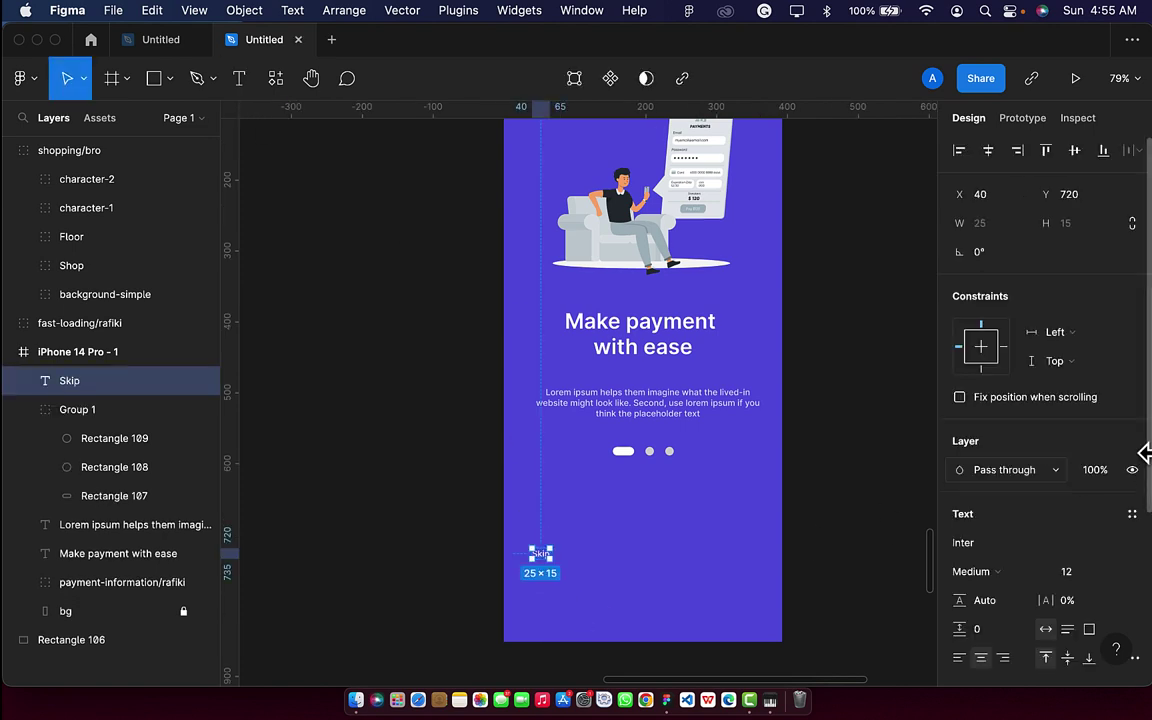
click(1086, 578)
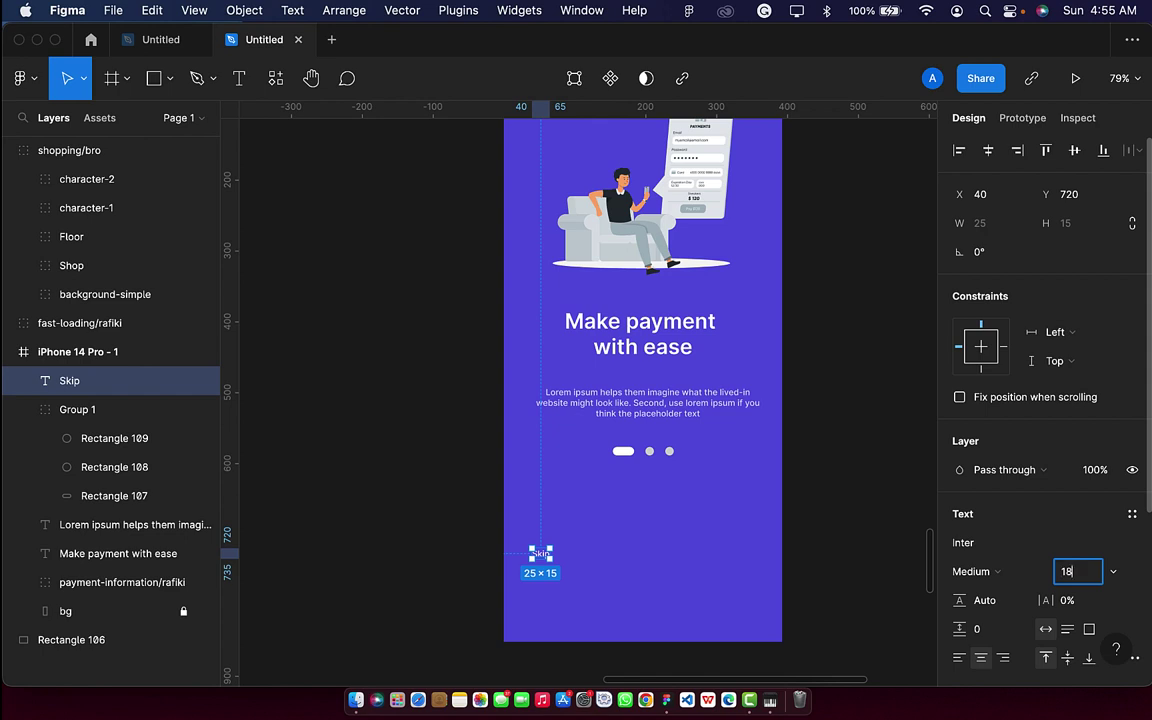
text(18)
key(Return)
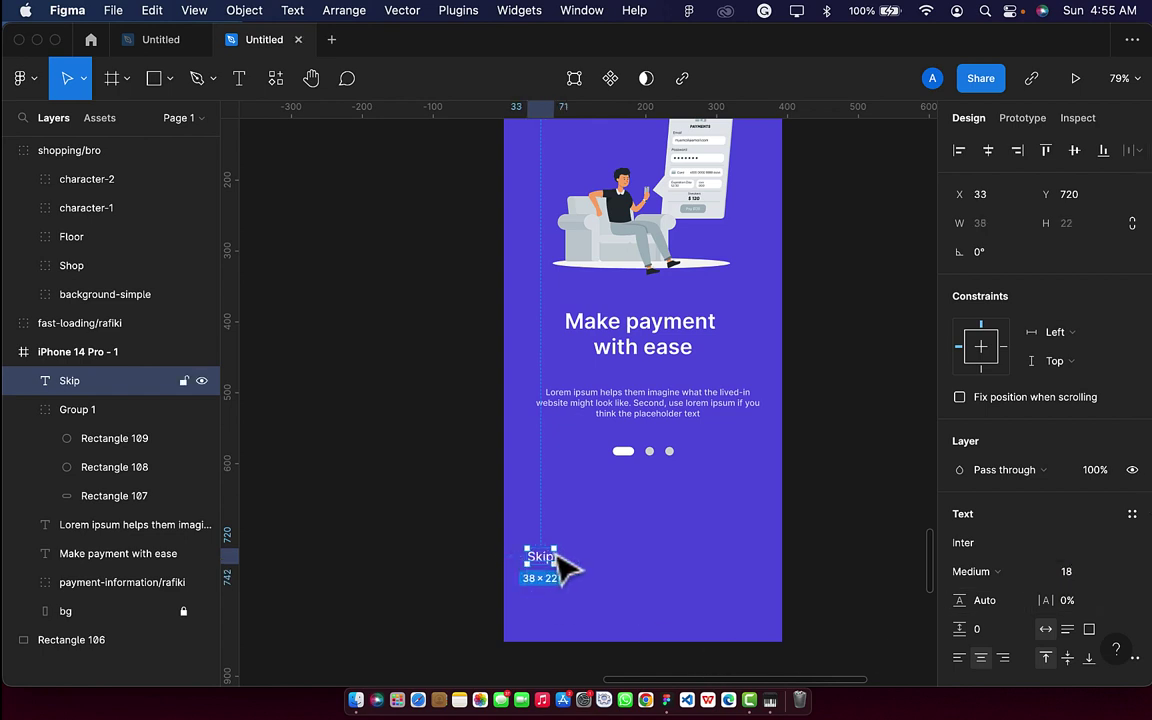
drag(548, 561, 560, 573)
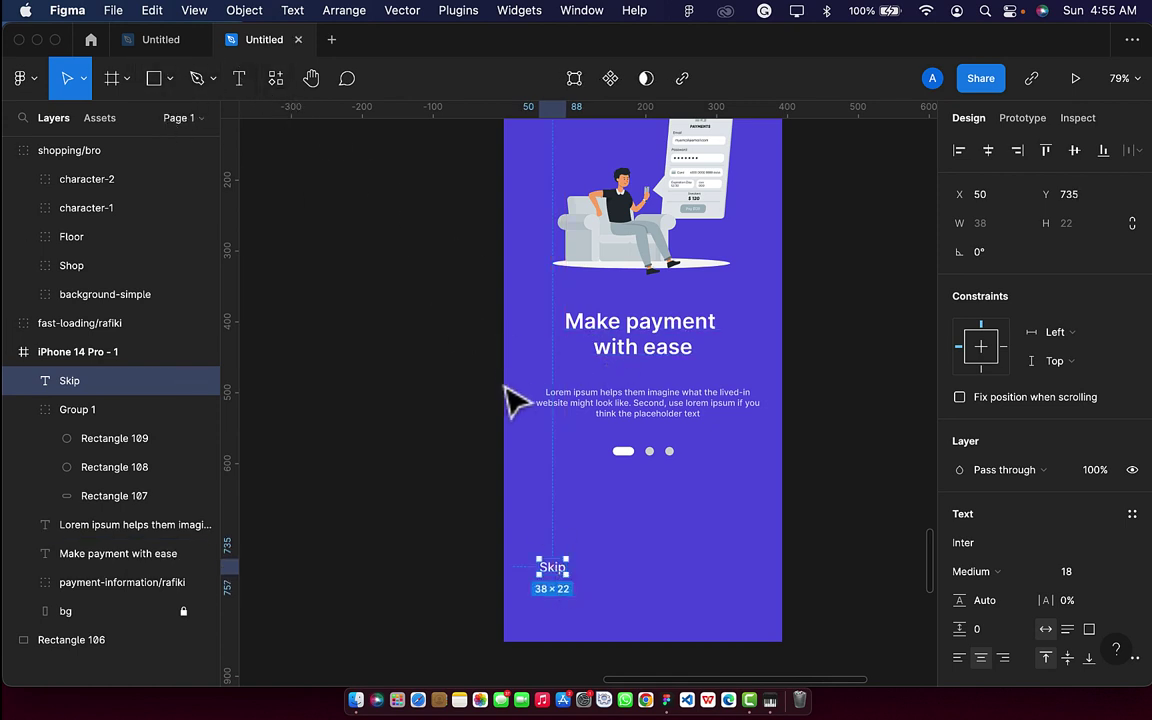
click(154, 80)
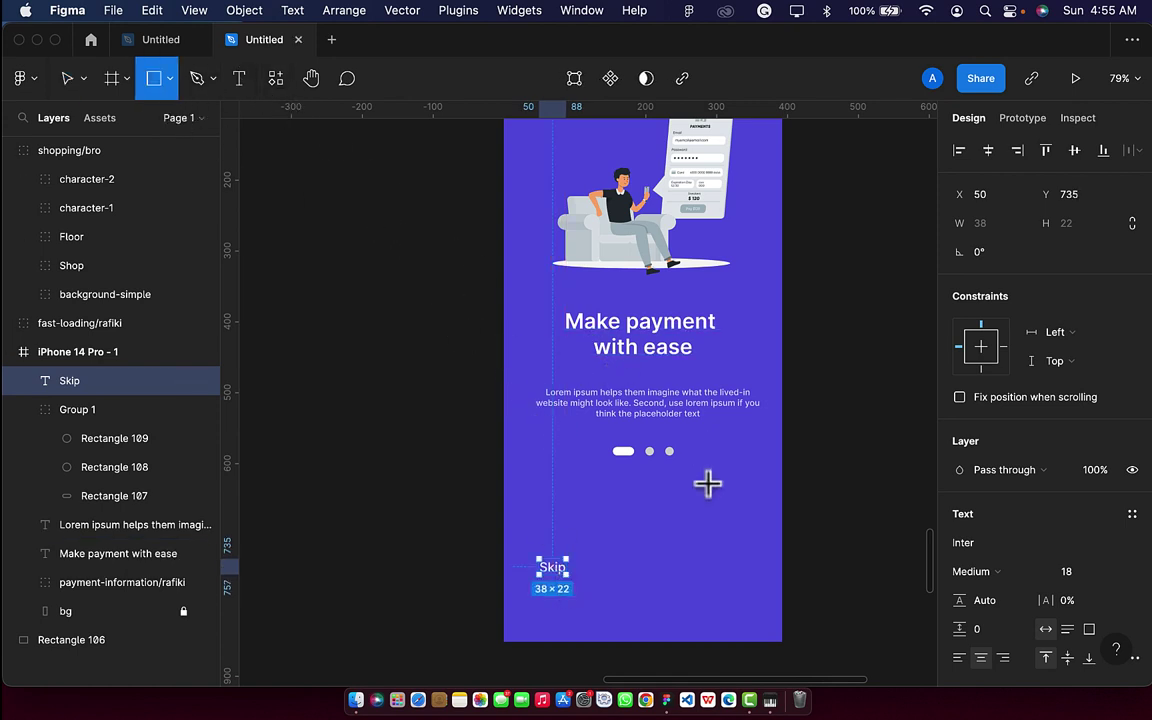
Draw a white rectangle with corner radius 50 at the bottom-right, level with Skip.
mouse_move(671, 533)
mouse_down()
mouse_move(694, 587)
mouse_move(753, 572)
mouse_move(727, 575)
mouse_up()
click(1087, 260)
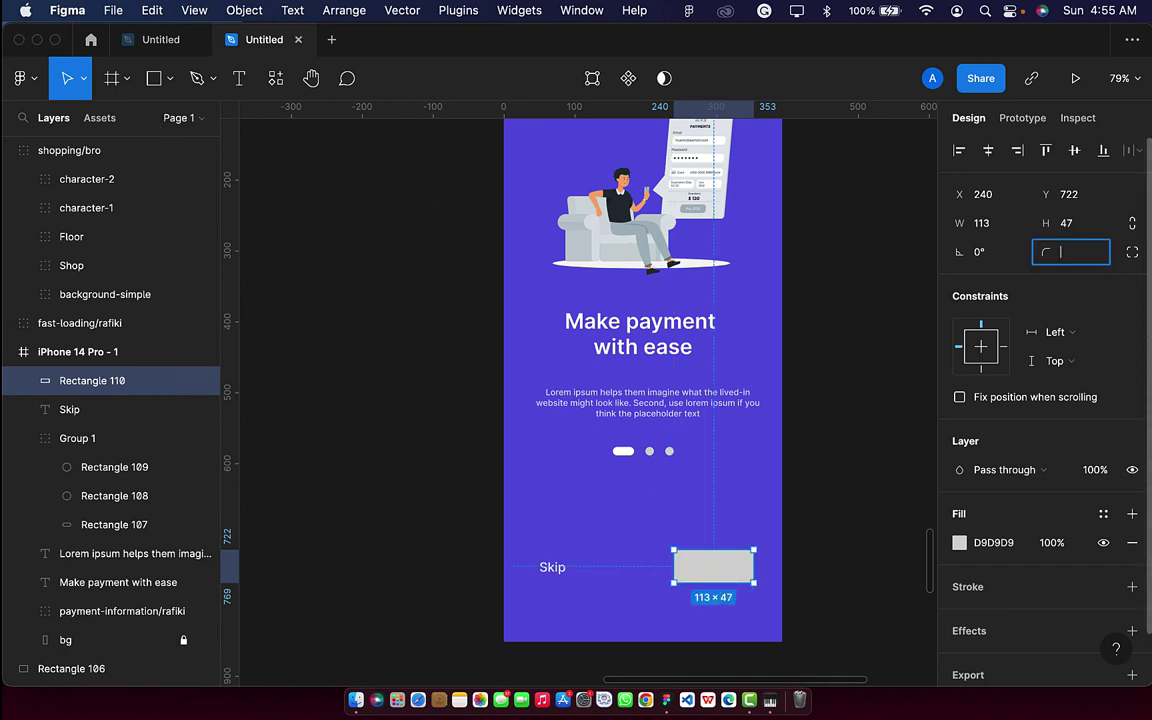
text(50)
key(Return)
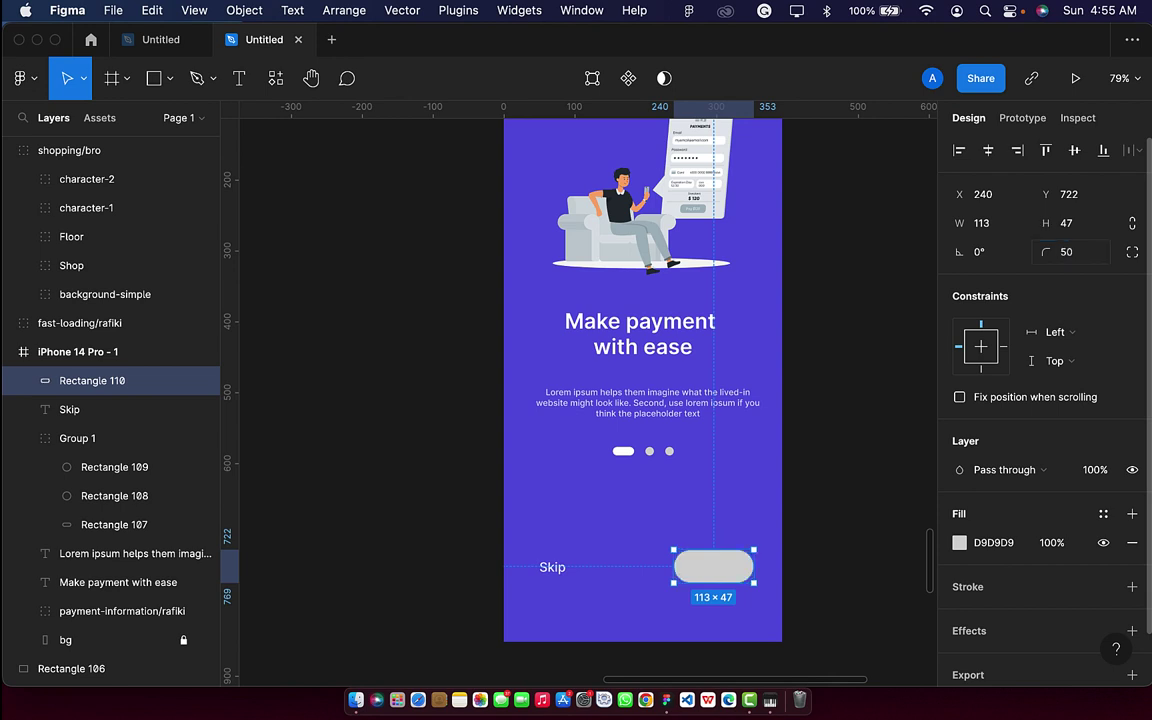
click(959, 543)
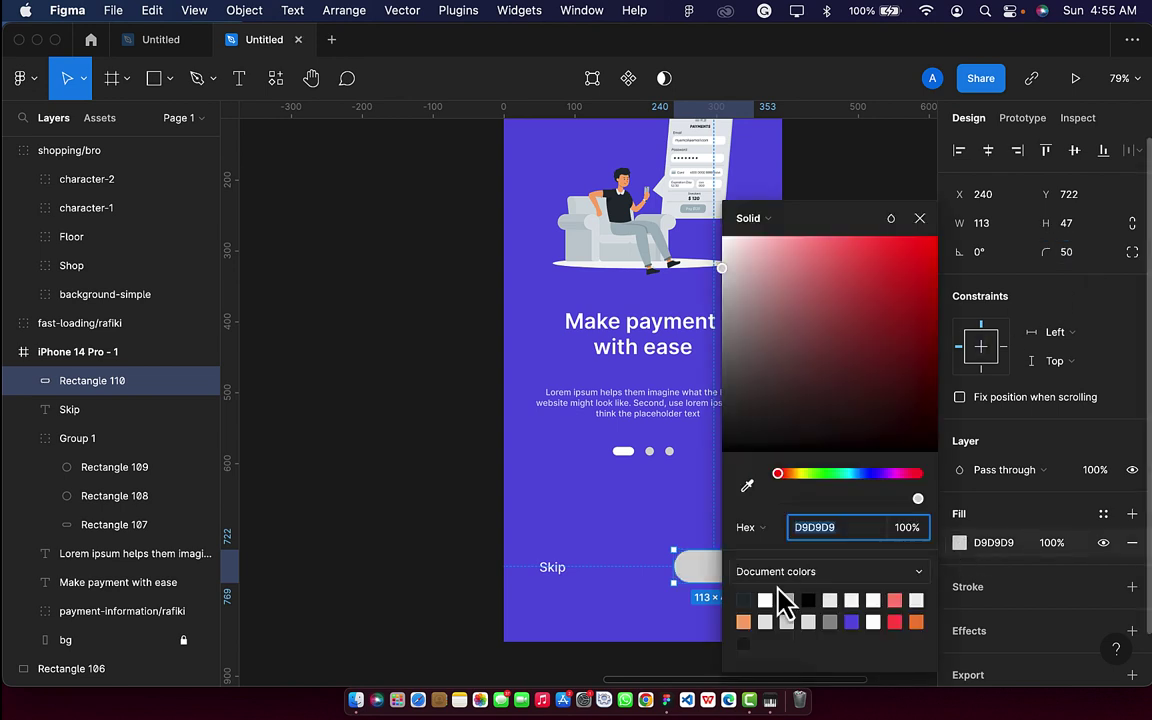
click(765, 600)
click(918, 219)
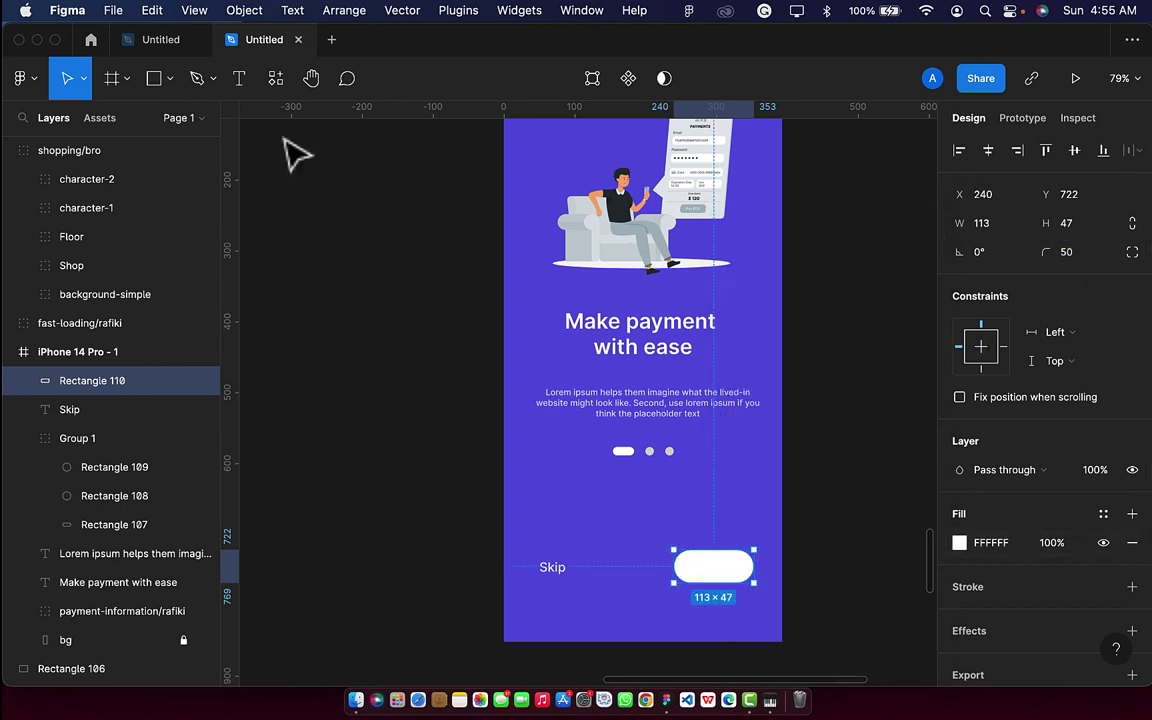
click(239, 80)
Type 'Proceed' on the white pill and nudge it into position.
scroll(698, 560, up, 5)
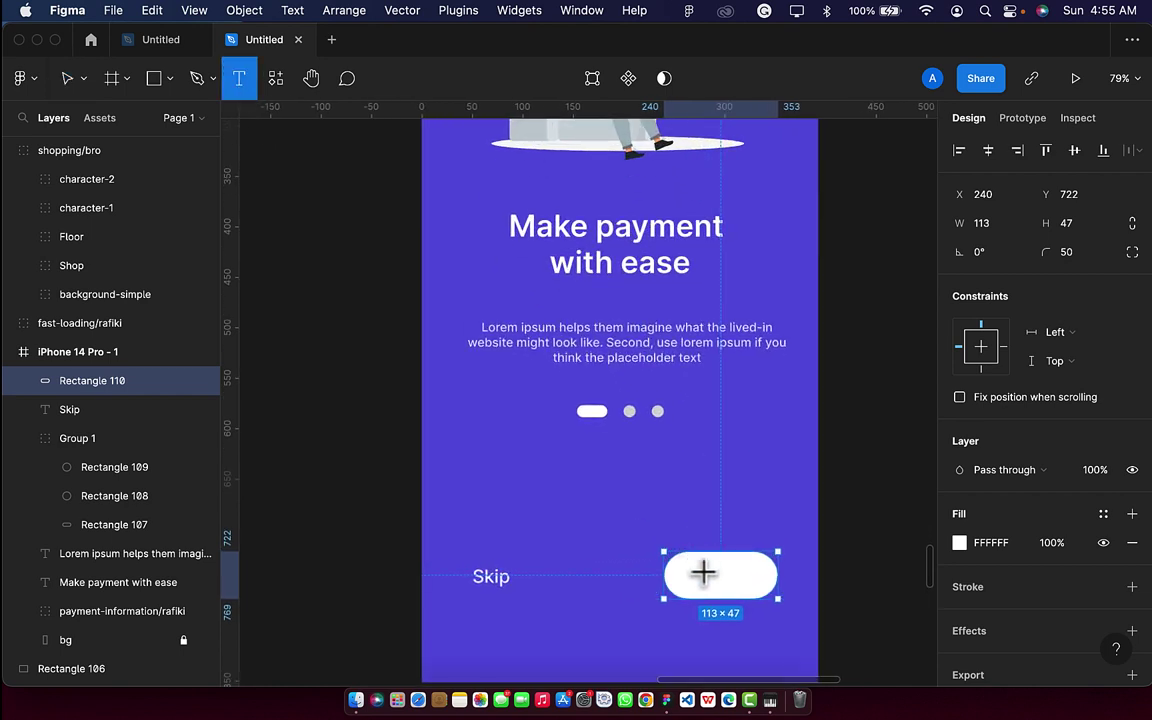
click(704, 578)
text(Proc)
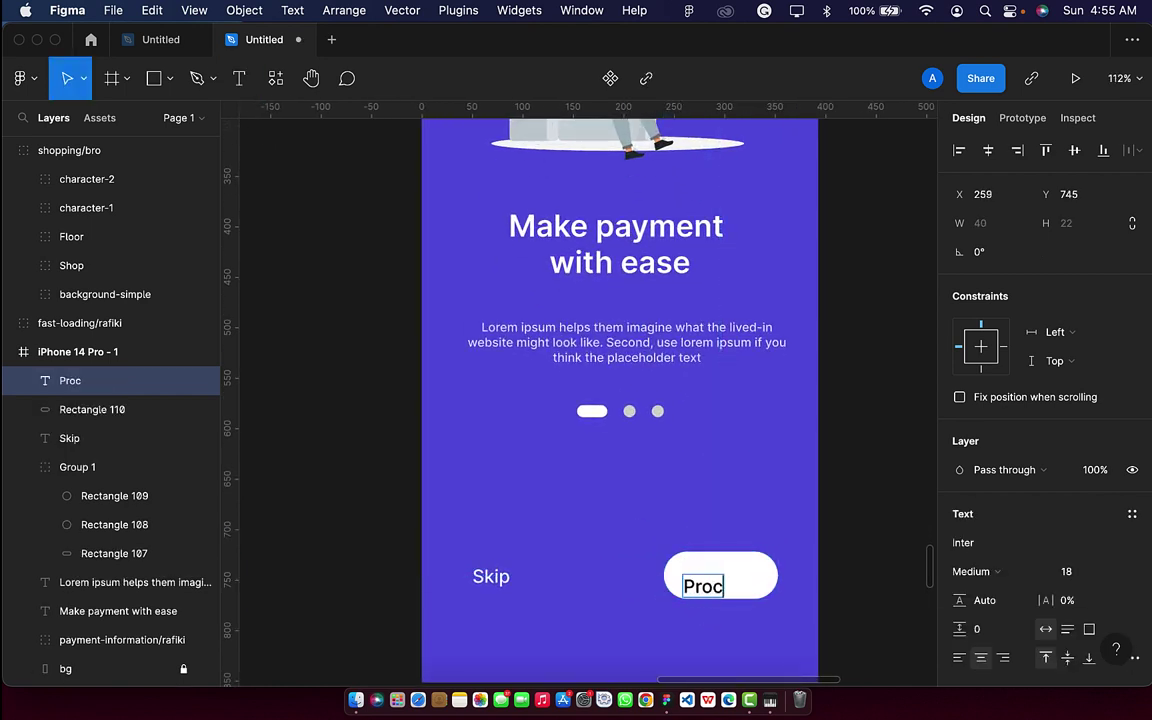
text(eed)
key(Escape)
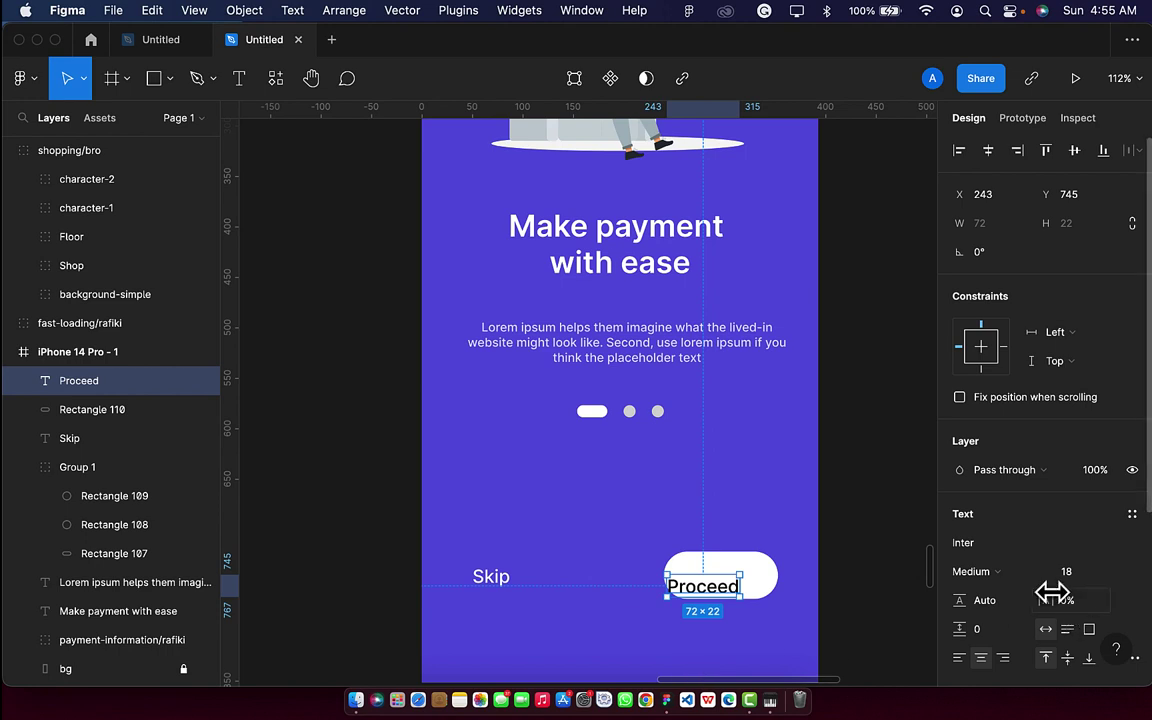
key(shift+Up)
key(Right)
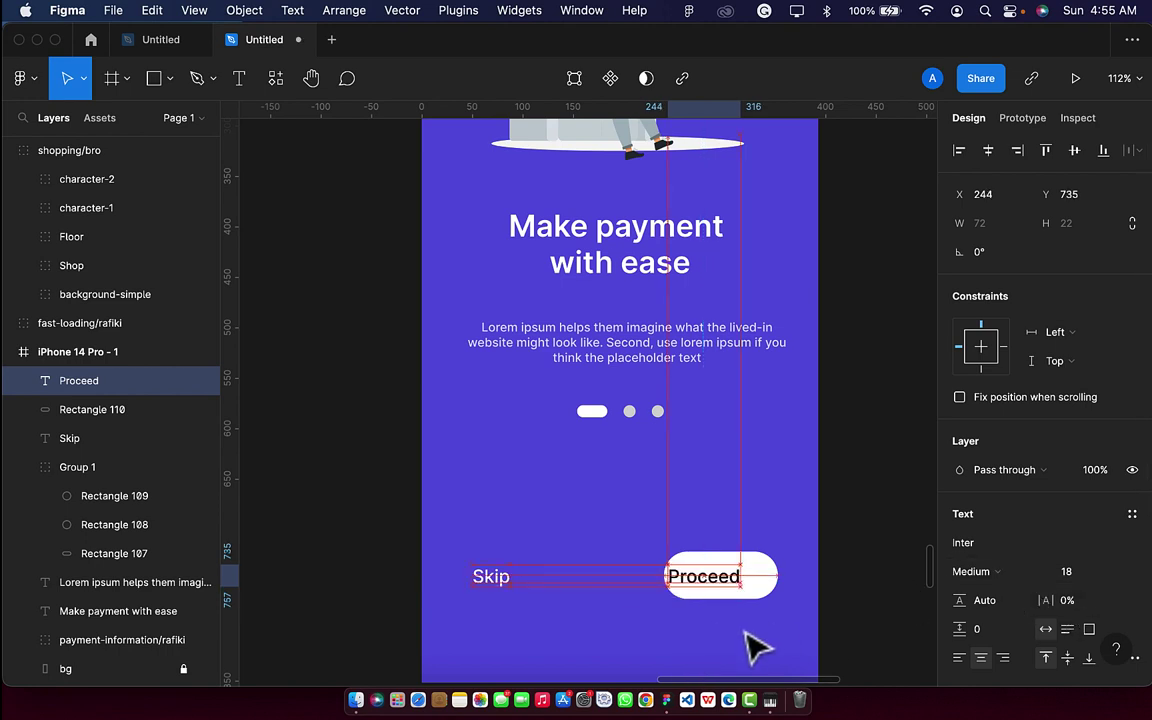
key(shift+Right)
key(shift+Right)
key(shift+Right)
key(shift+Left)
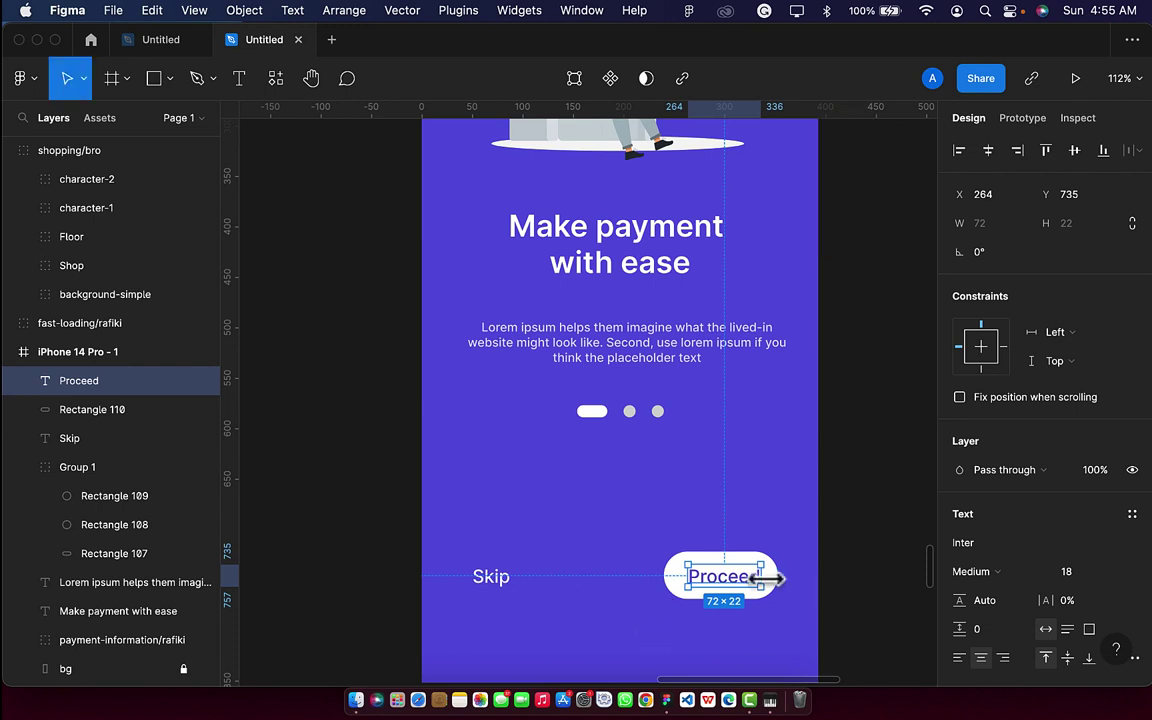
Widen the pill to 119, centre Proceed on it, and group them into one button.
scroll(735, 588, up, 3)
click(798, 580)
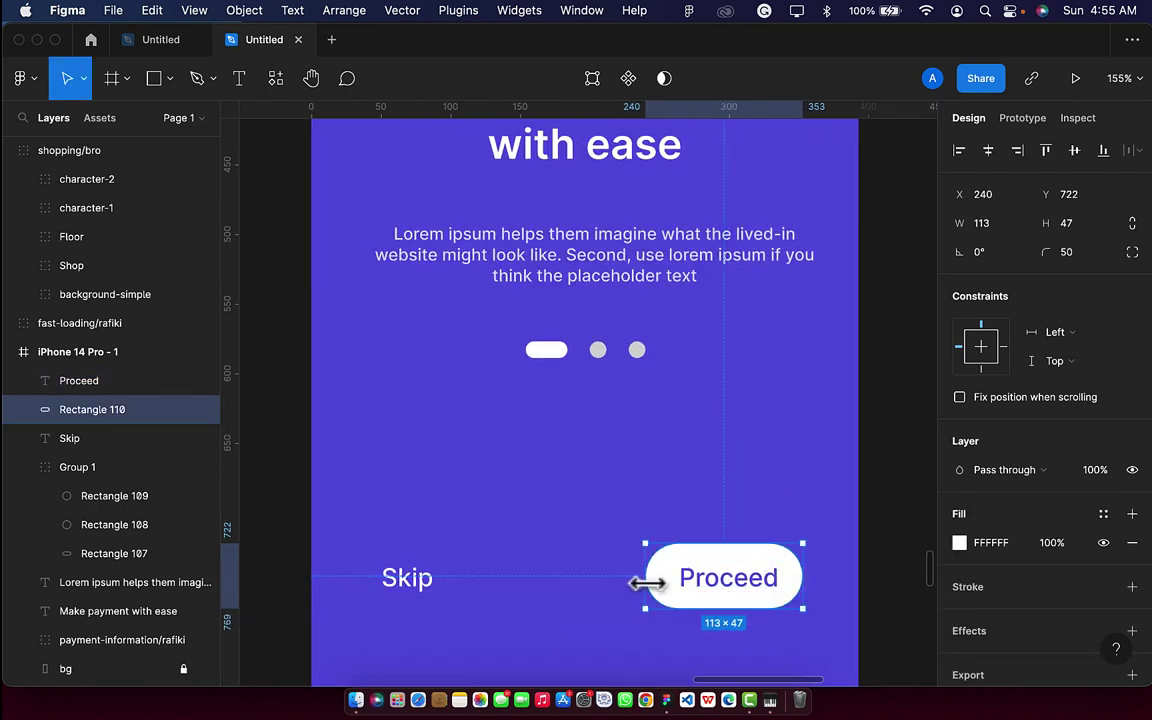
drag(641, 585, 636, 587)
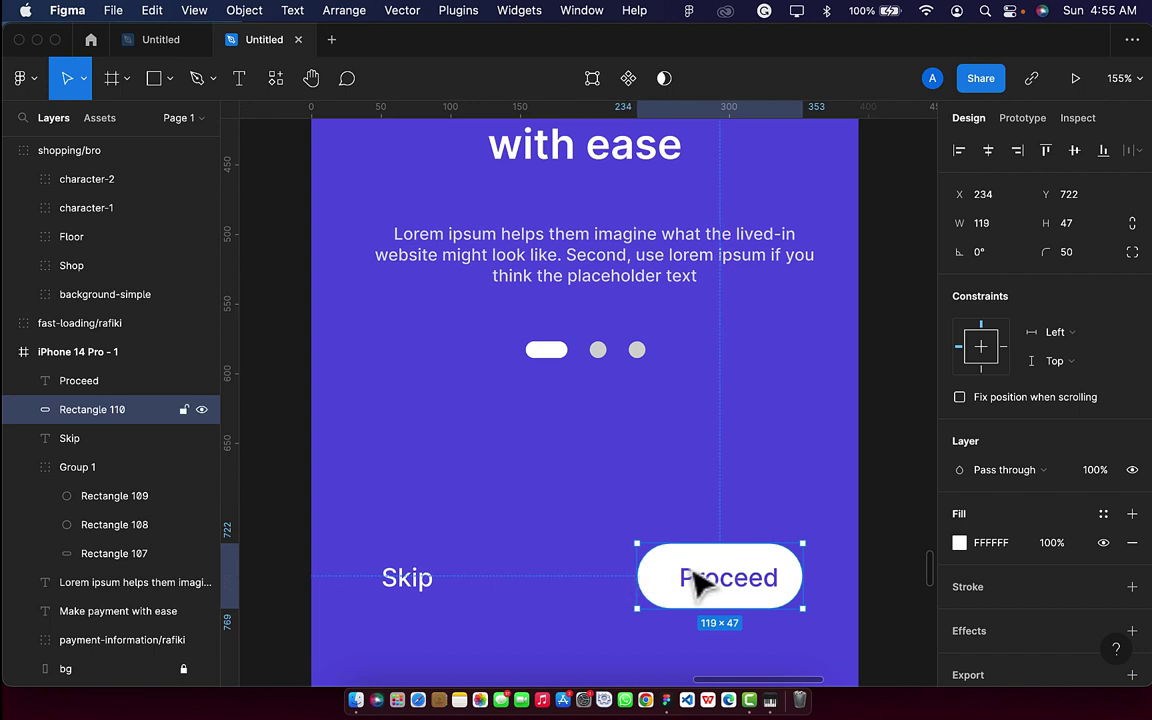
click(1073, 228)
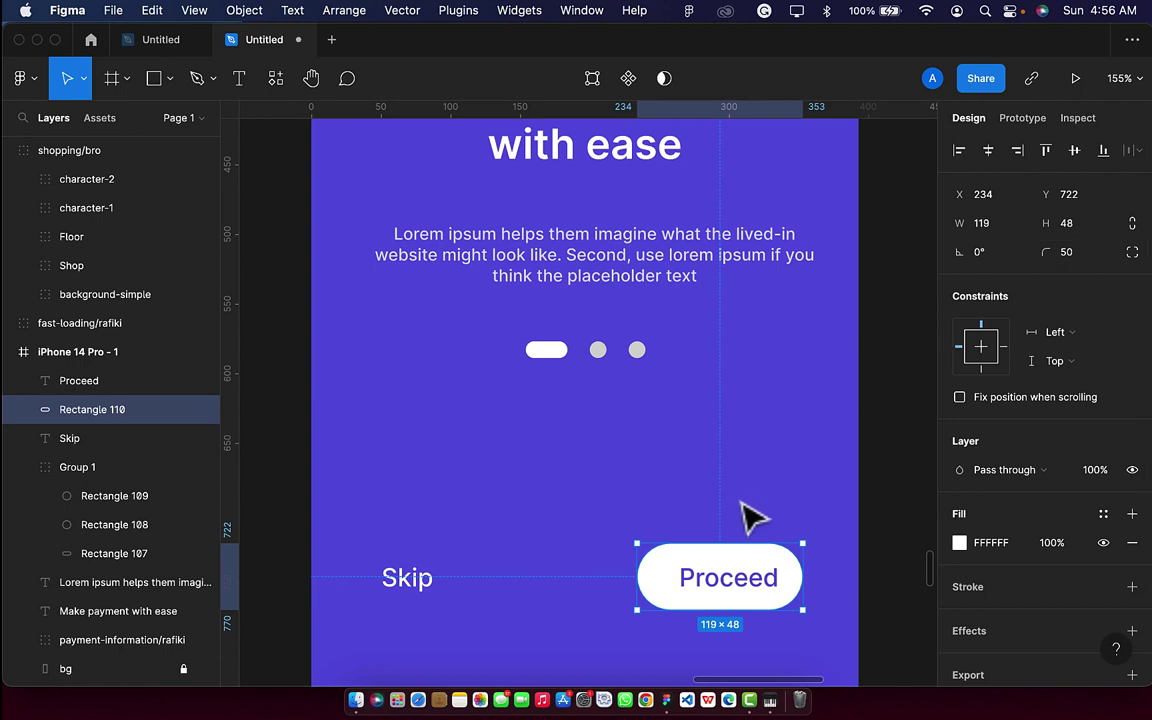
shift+click(737, 594)
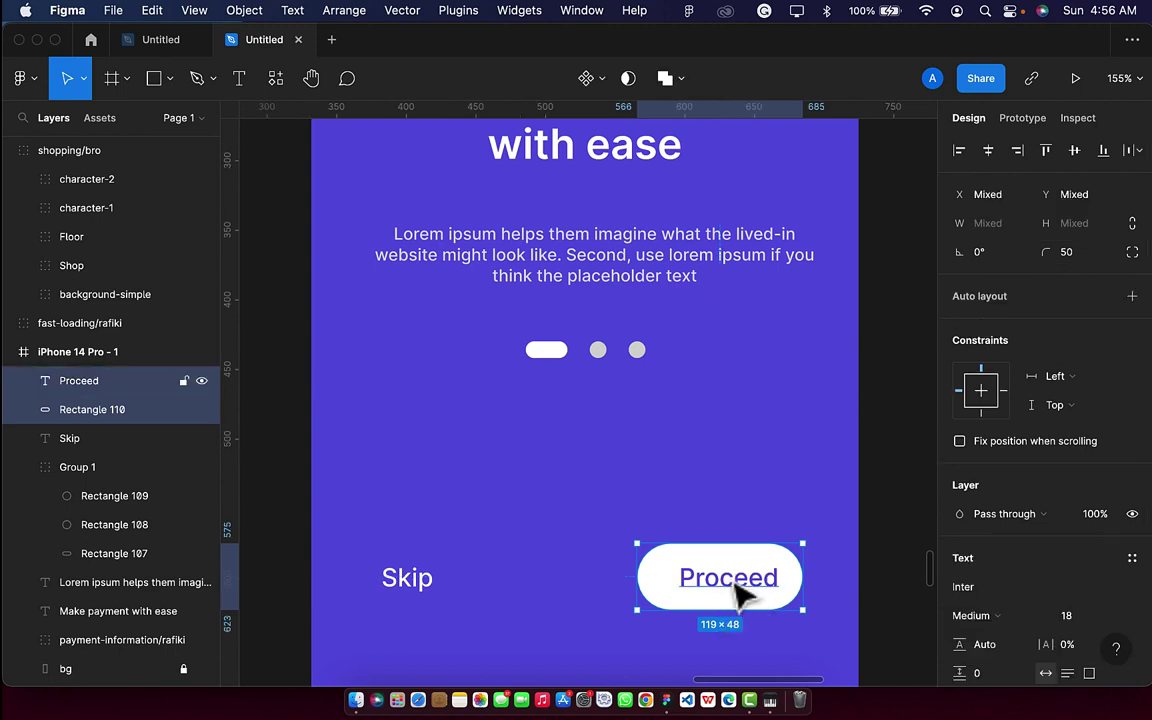
click(988, 150)
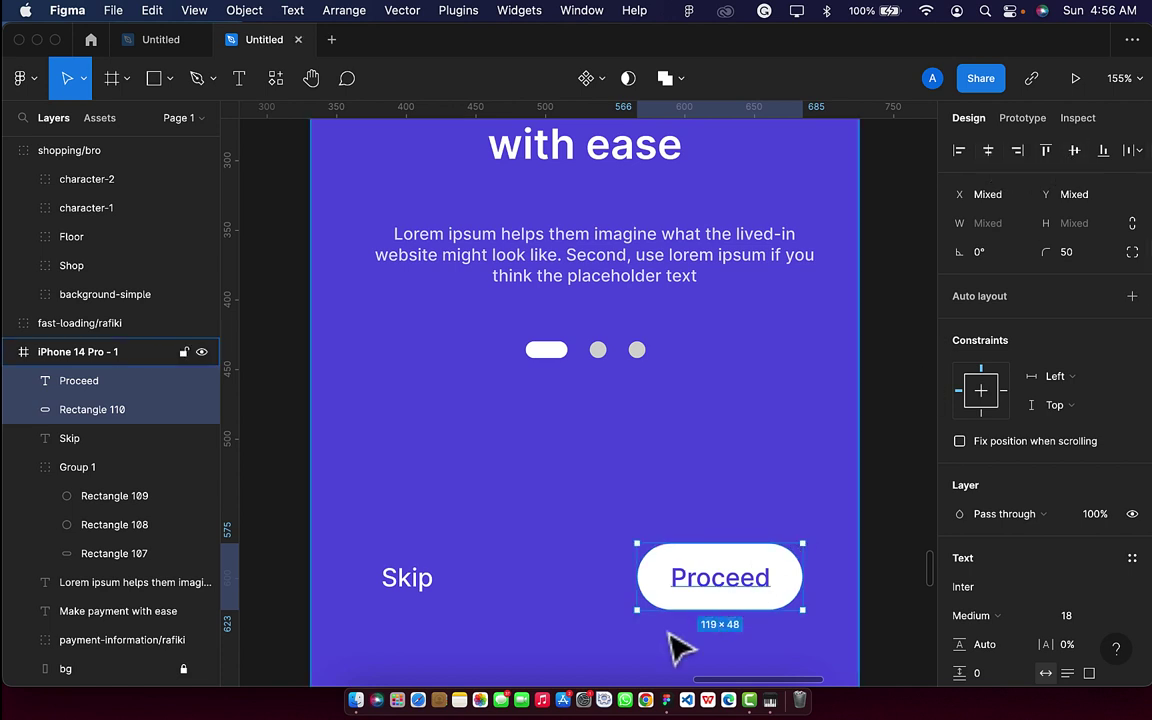
key(super+g)
scroll(617, 663, down, 5)
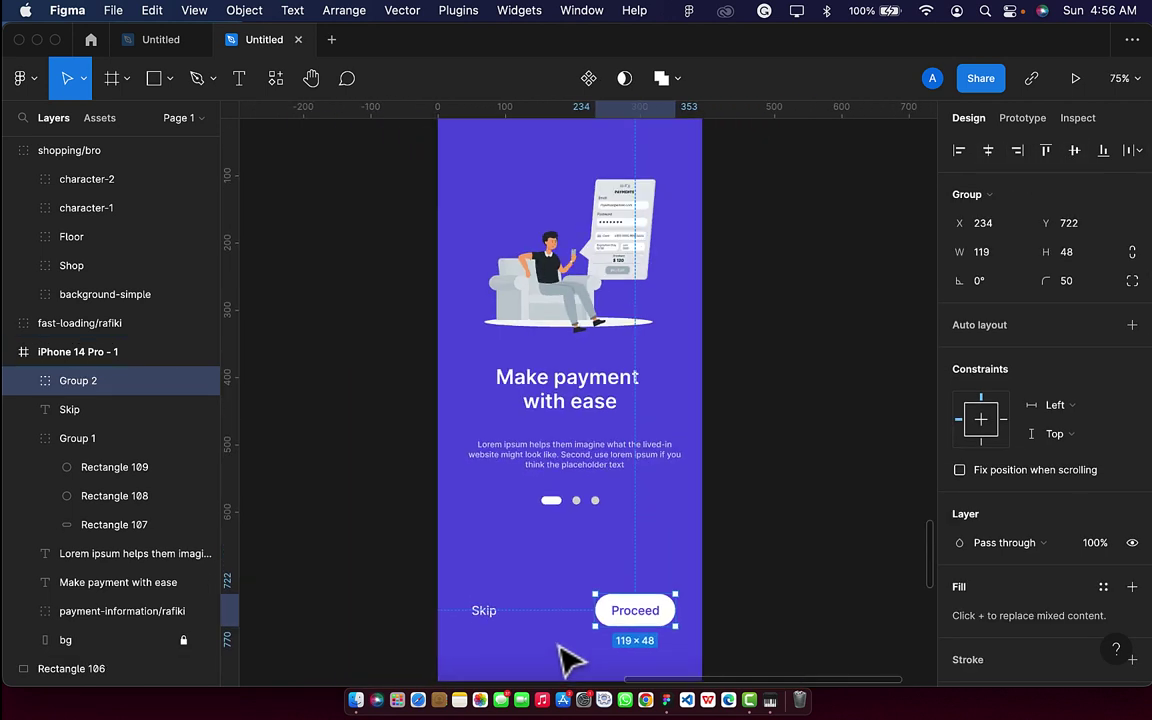
scroll(565, 660, down, 3)
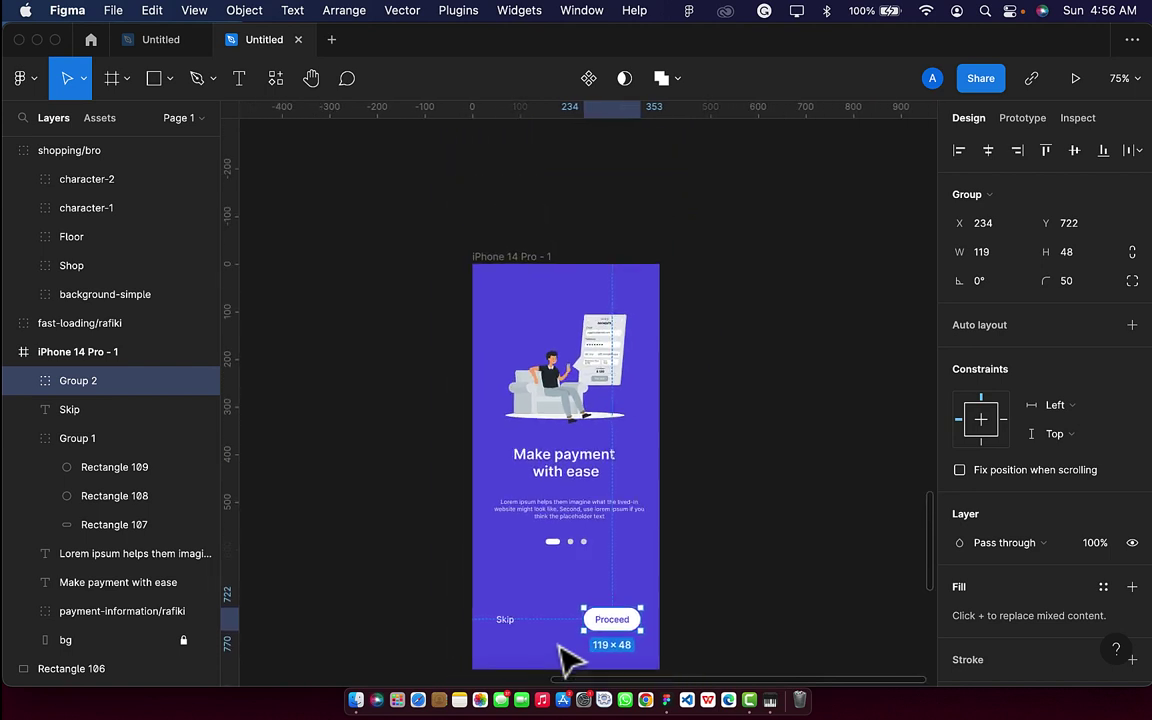
Give the iPhone 14 Pro - 1 frame a 6-column layout grid with a 20 margin.
click(535, 258)
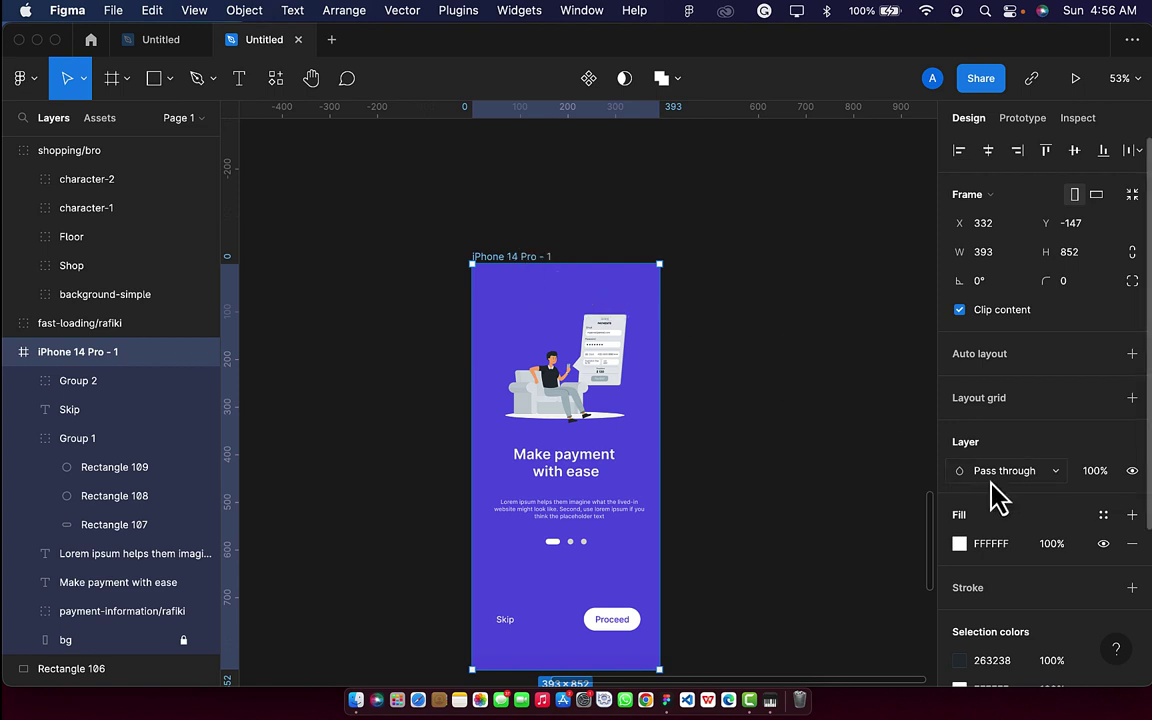
click(1132, 398)
click(959, 427)
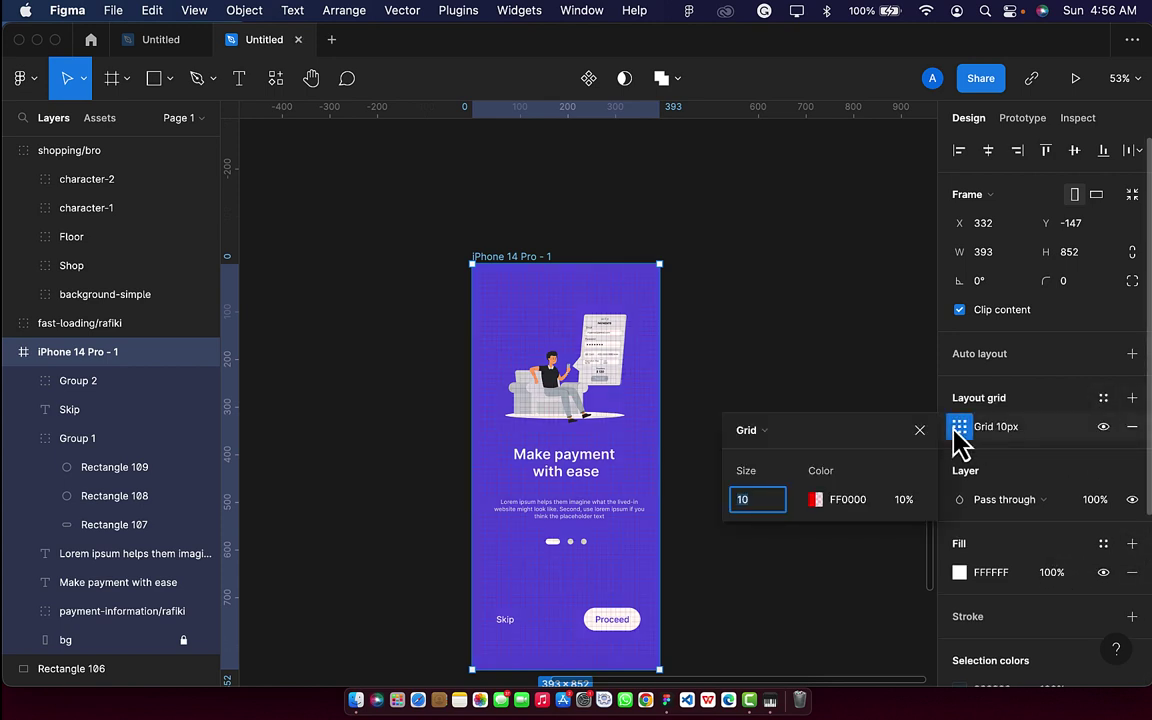
click(750, 430)
click(780, 450)
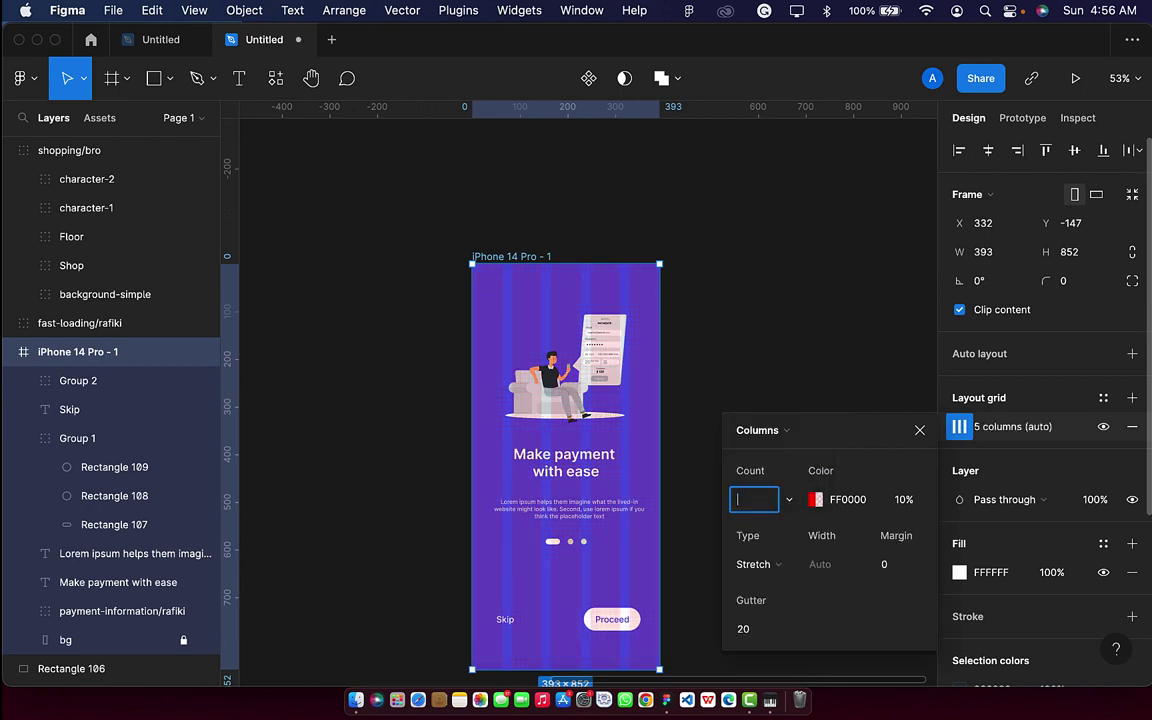
text(6)
key(Return)
click(887, 570)
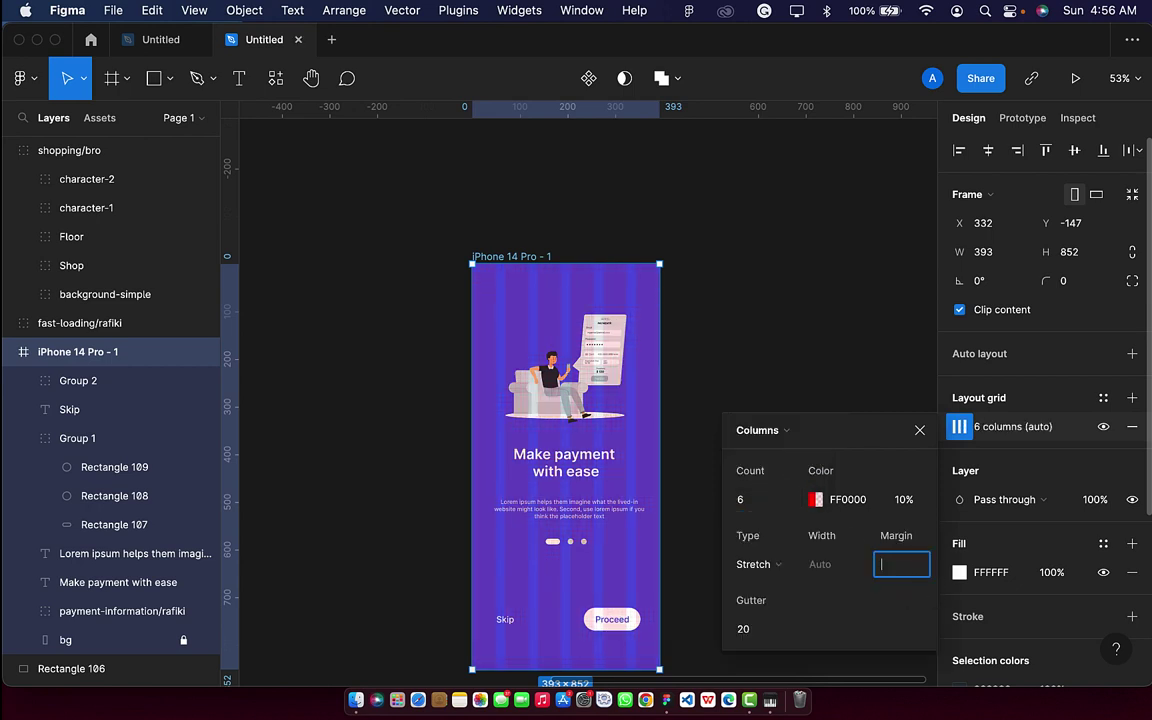
key(Return)
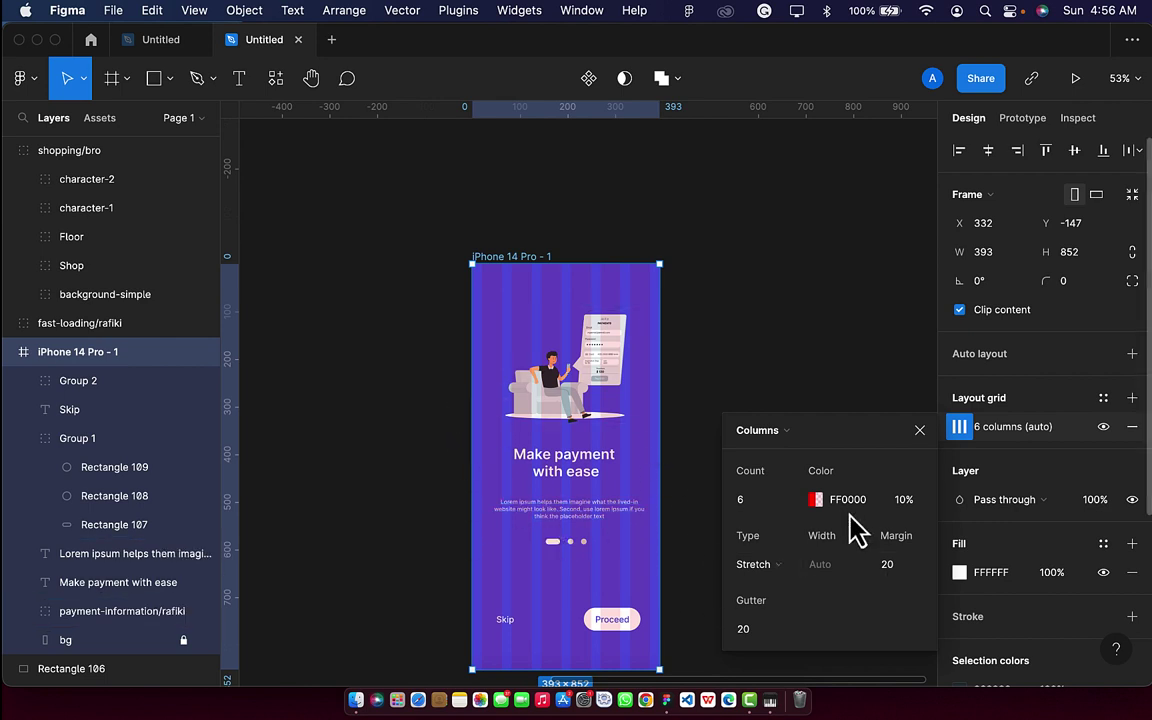
Shift the Proceed button group further right.
click(627, 627)
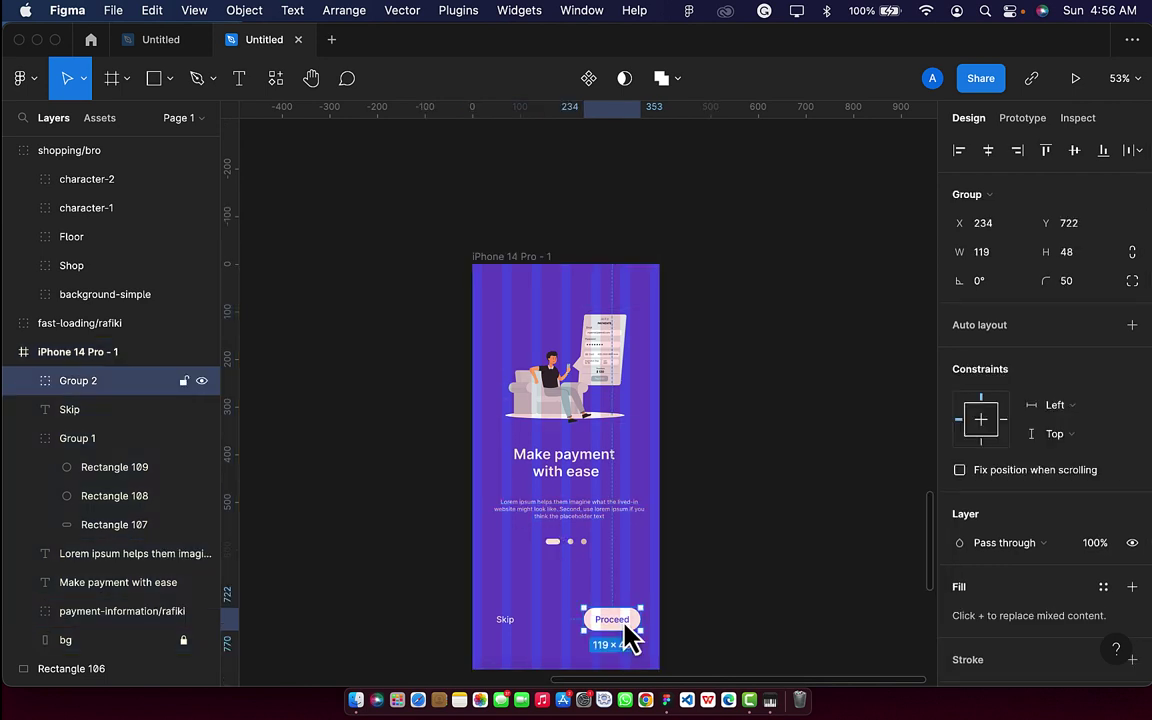
scroll(625, 627, up, 3)
drag(625, 628, 625, 637)
scroll(625, 637, down, 2)
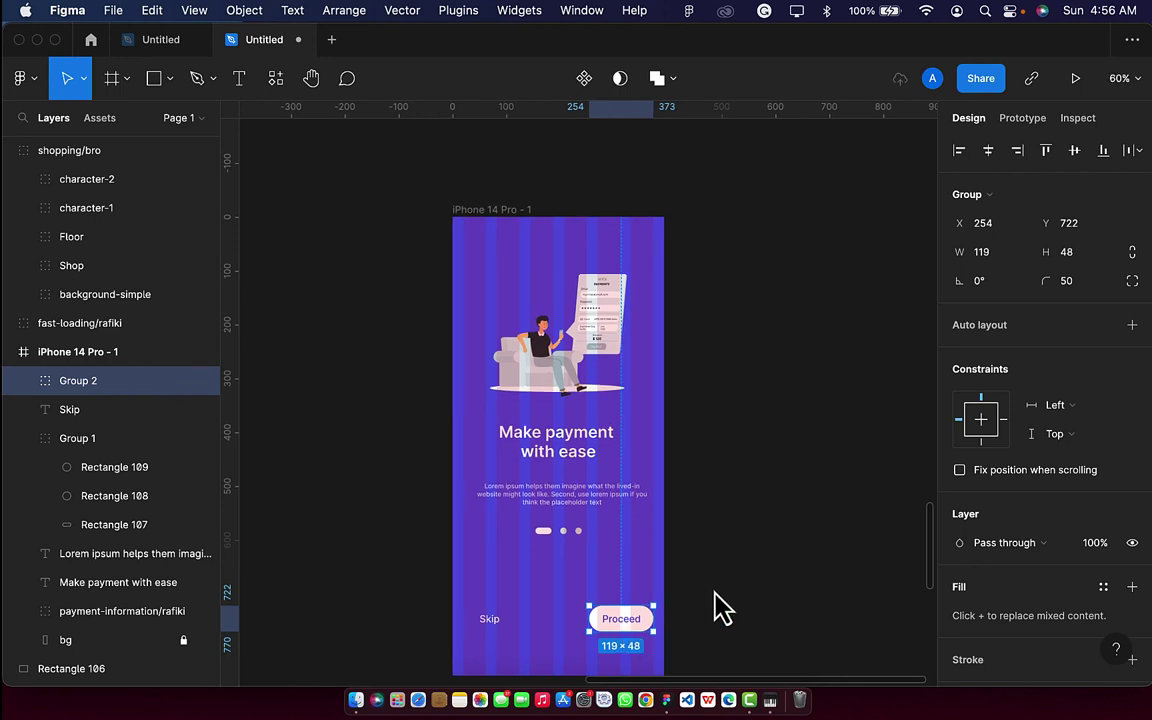
Turn on rulers and add vertical guides at x=20 and x=373.
click(33, 82)
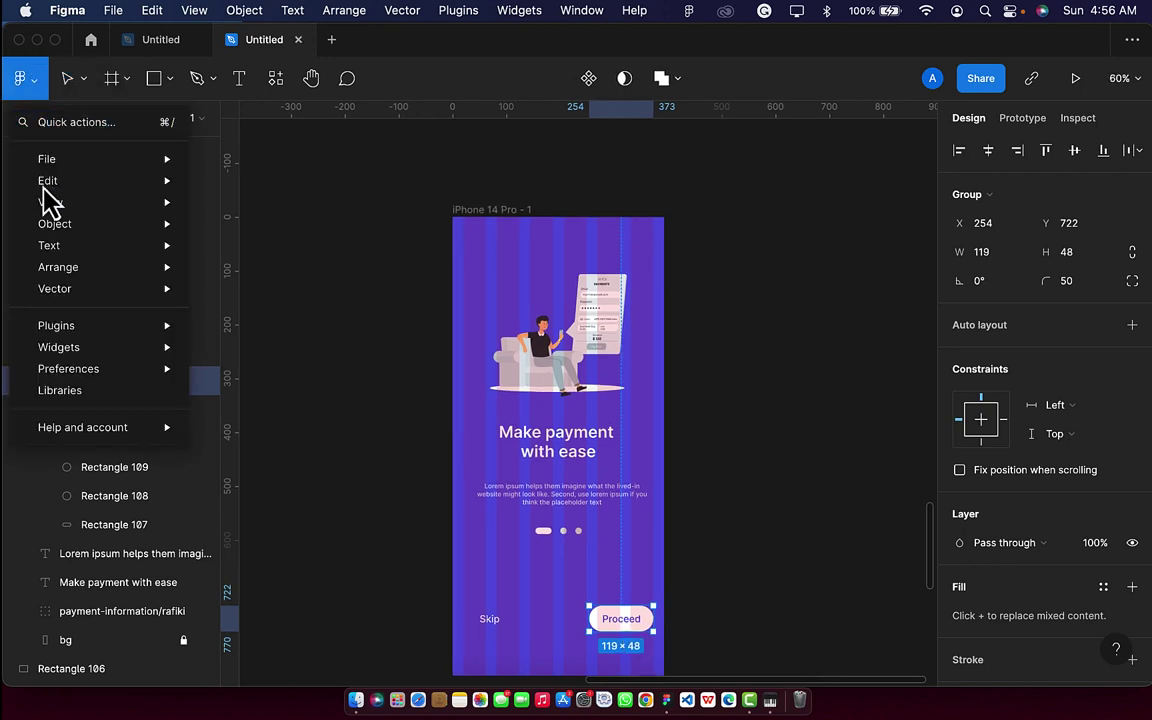
mouse_move(90, 197)
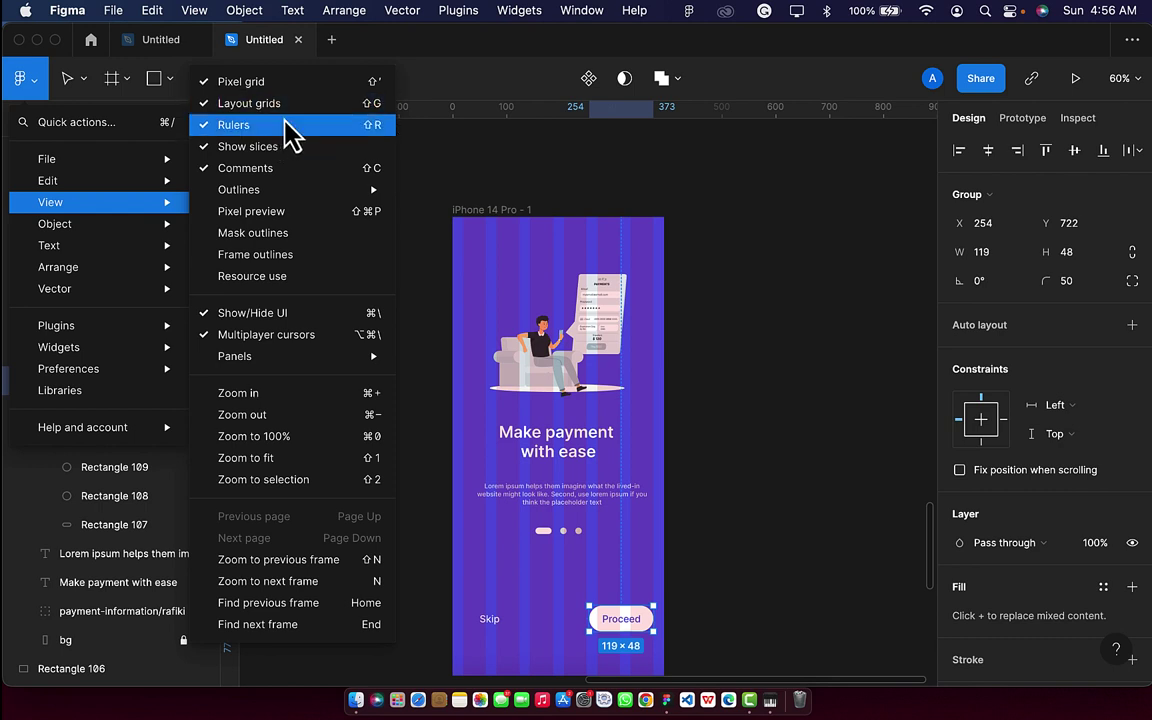
click(478, 145)
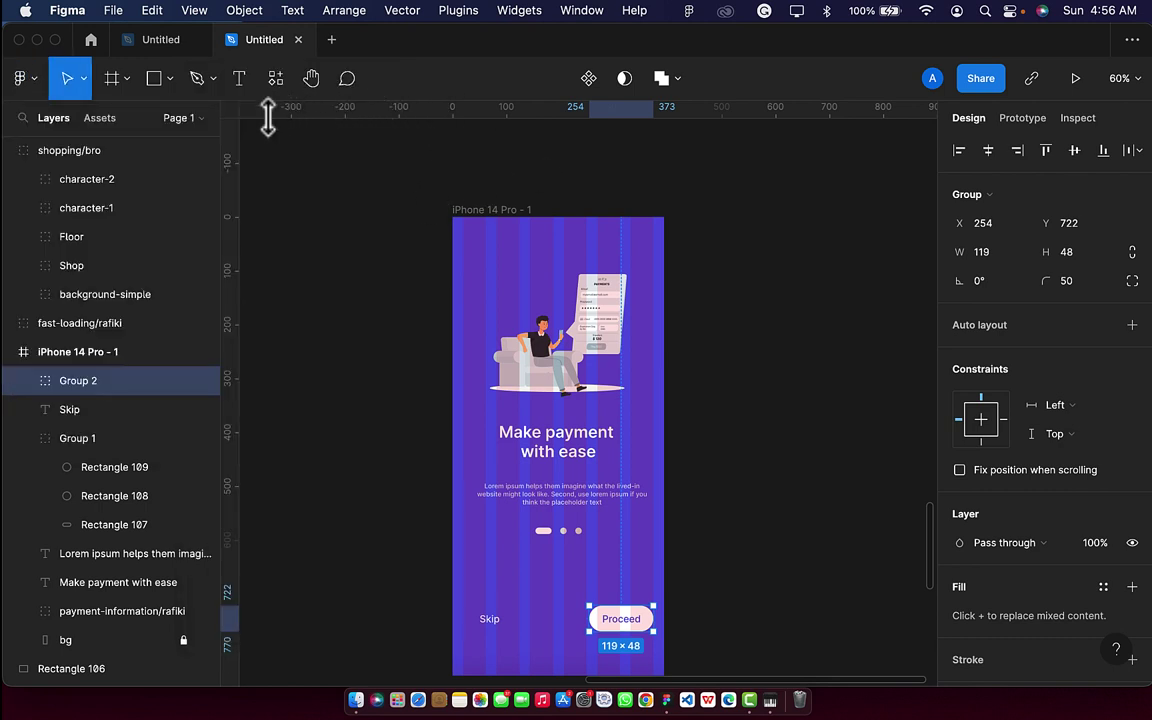
scroll(237, 276, up, 3)
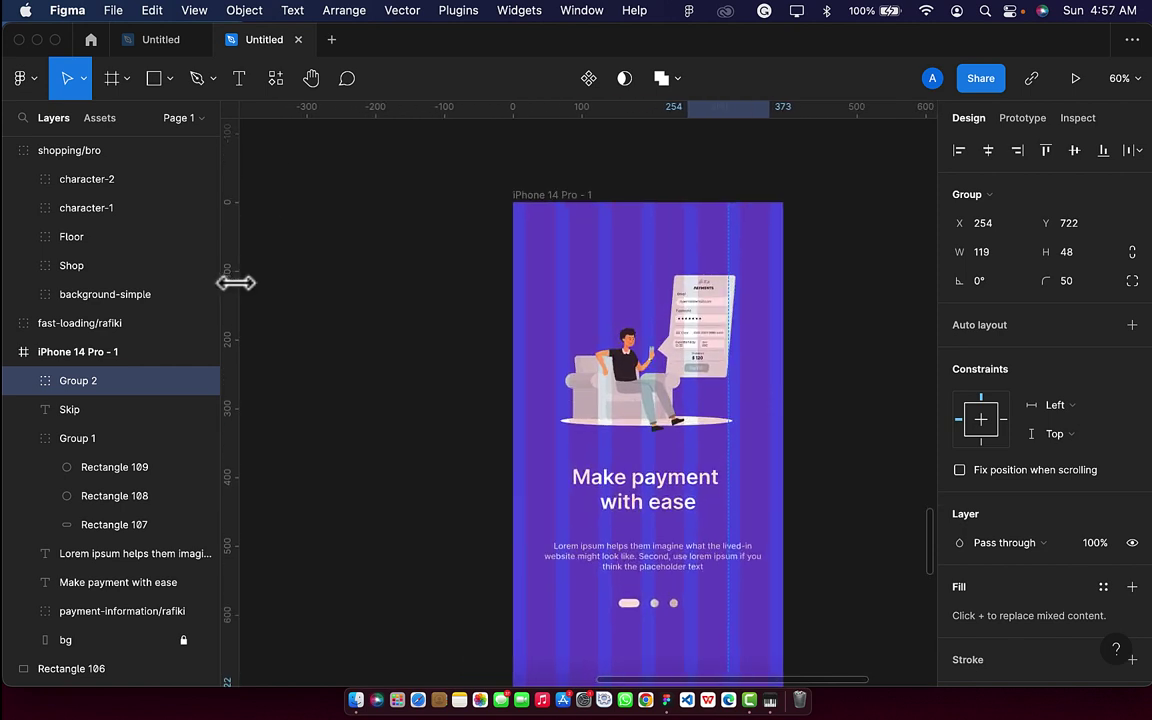
drag(226, 309, 521, 309)
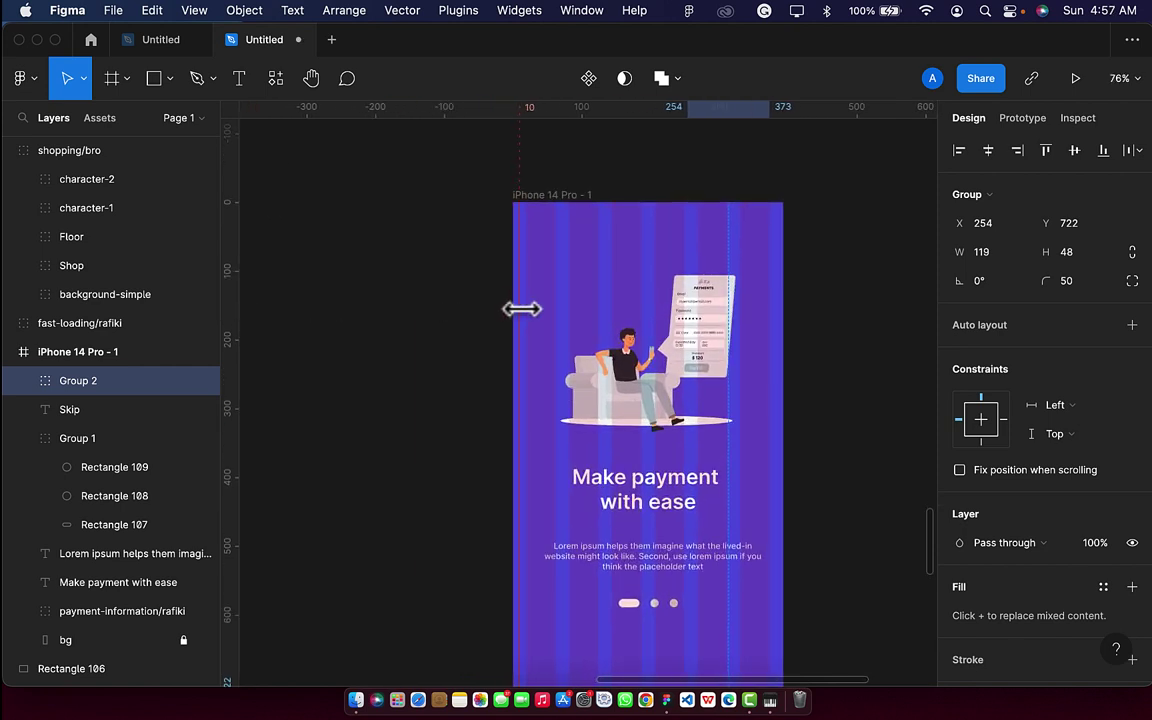
scroll(528, 309, up, 10)
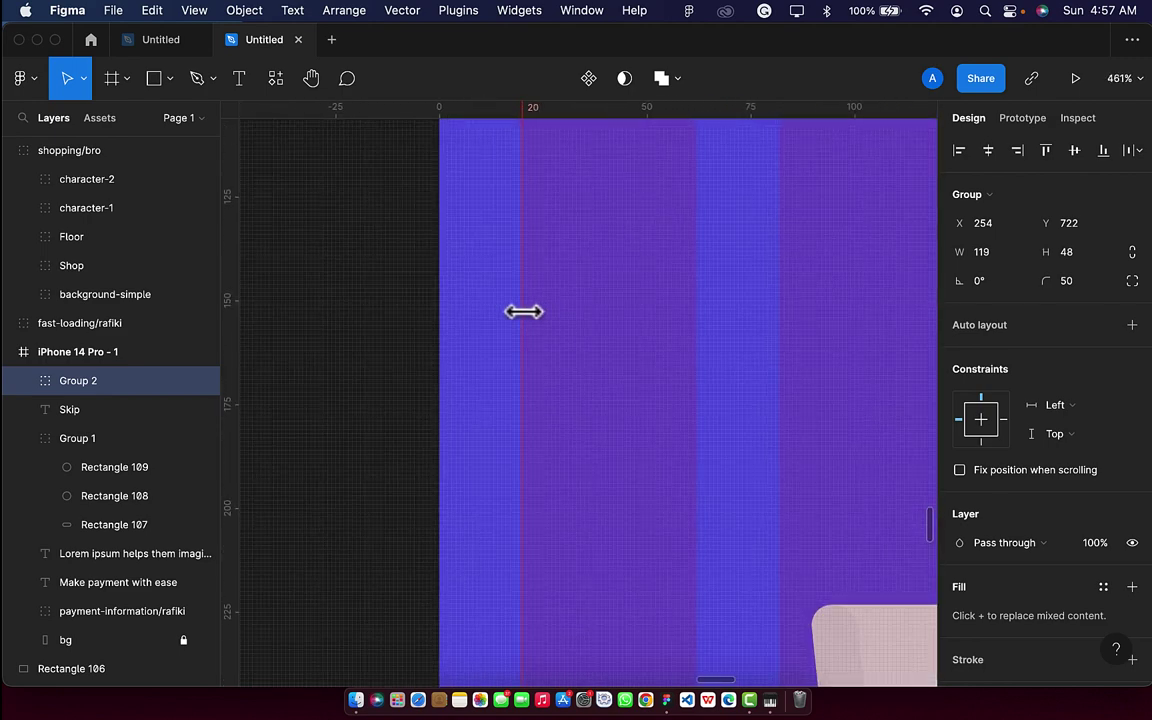
scroll(524, 311, down, 10)
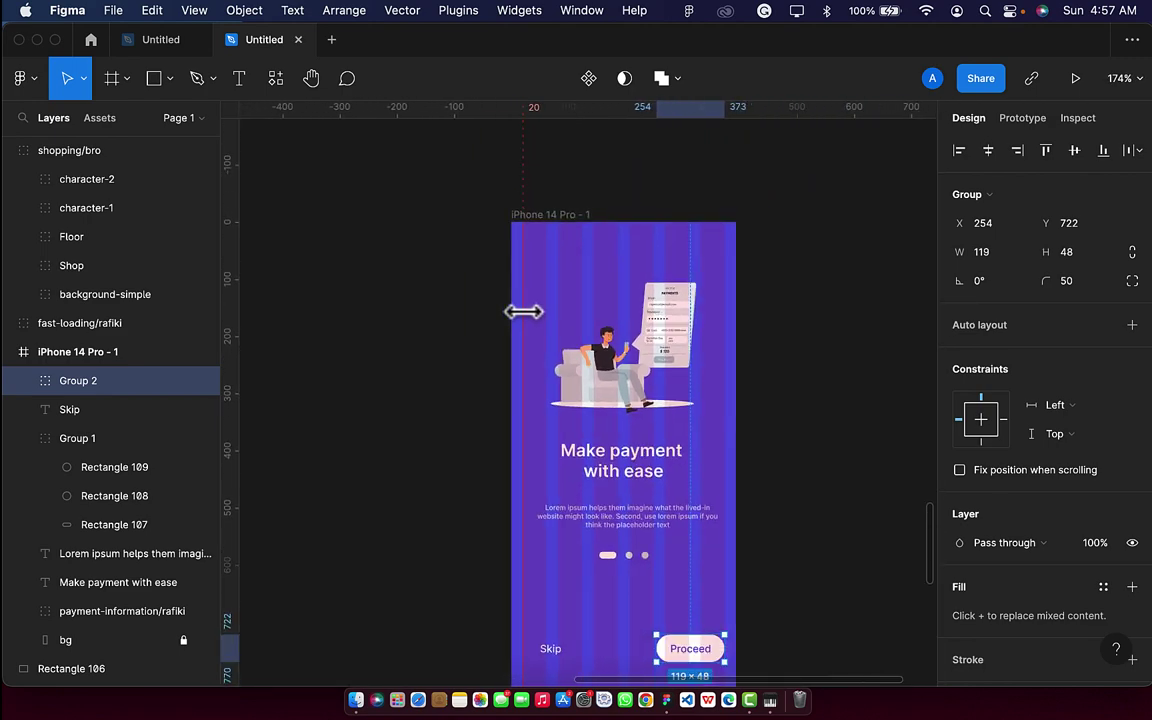
scroll(524, 311, down, 3)
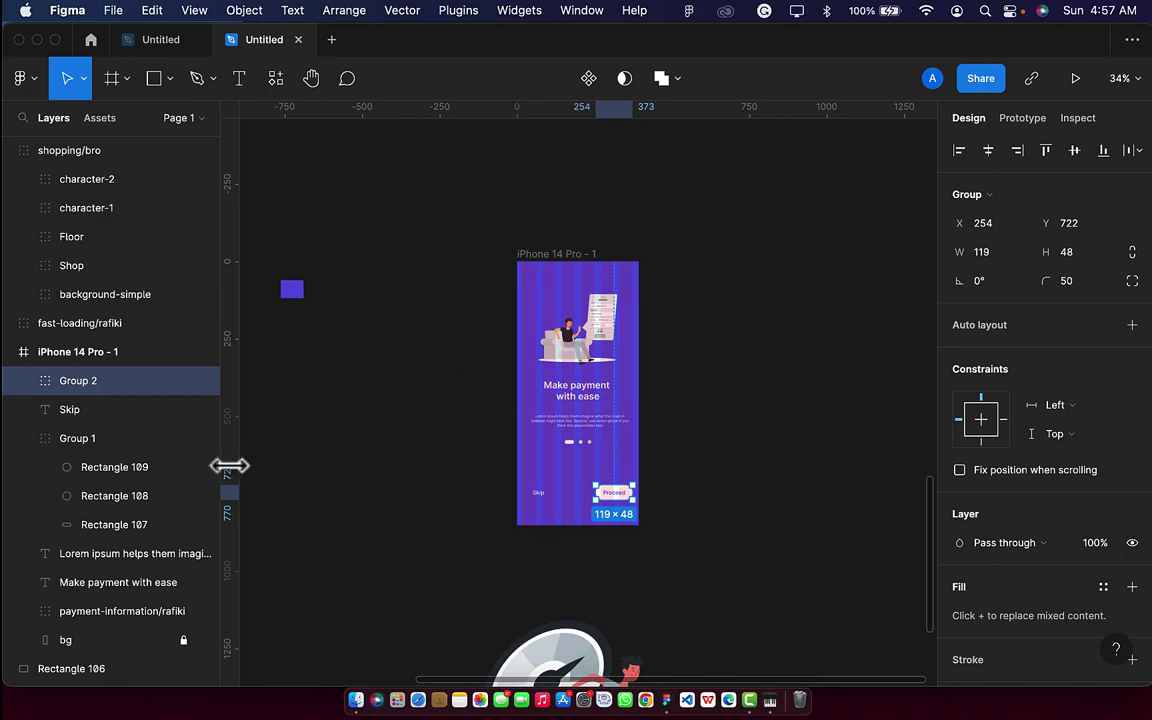
drag(229, 463, 634, 421)
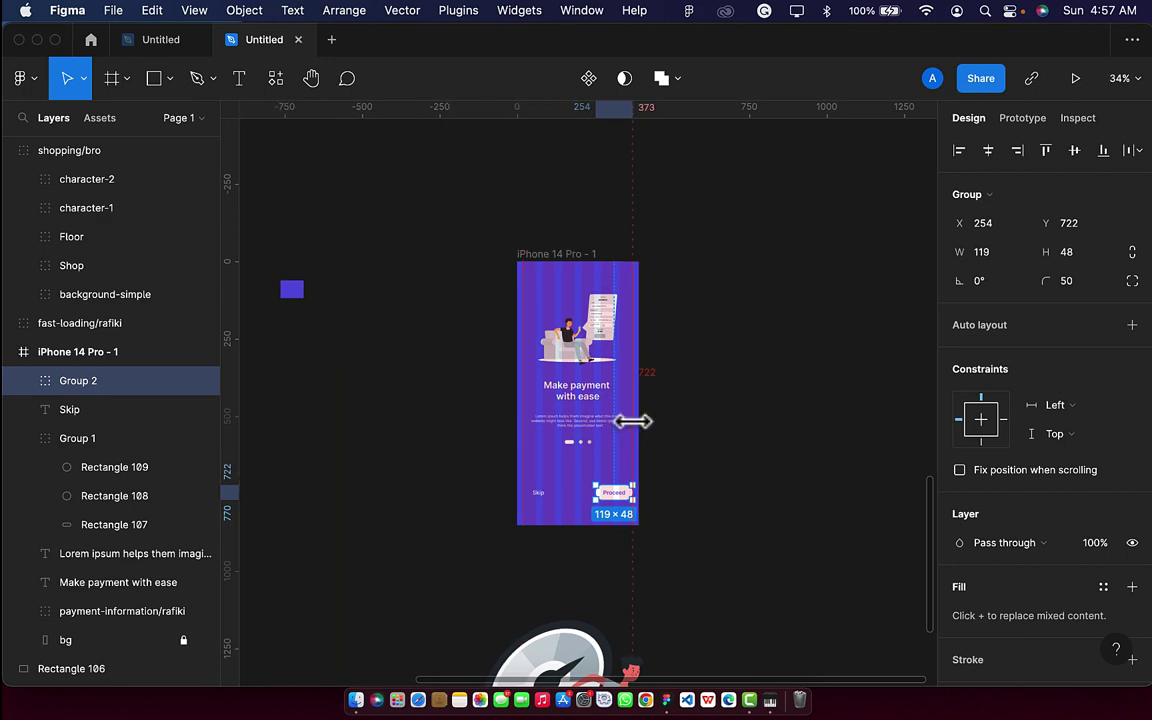
scroll(632, 421, up, 15)
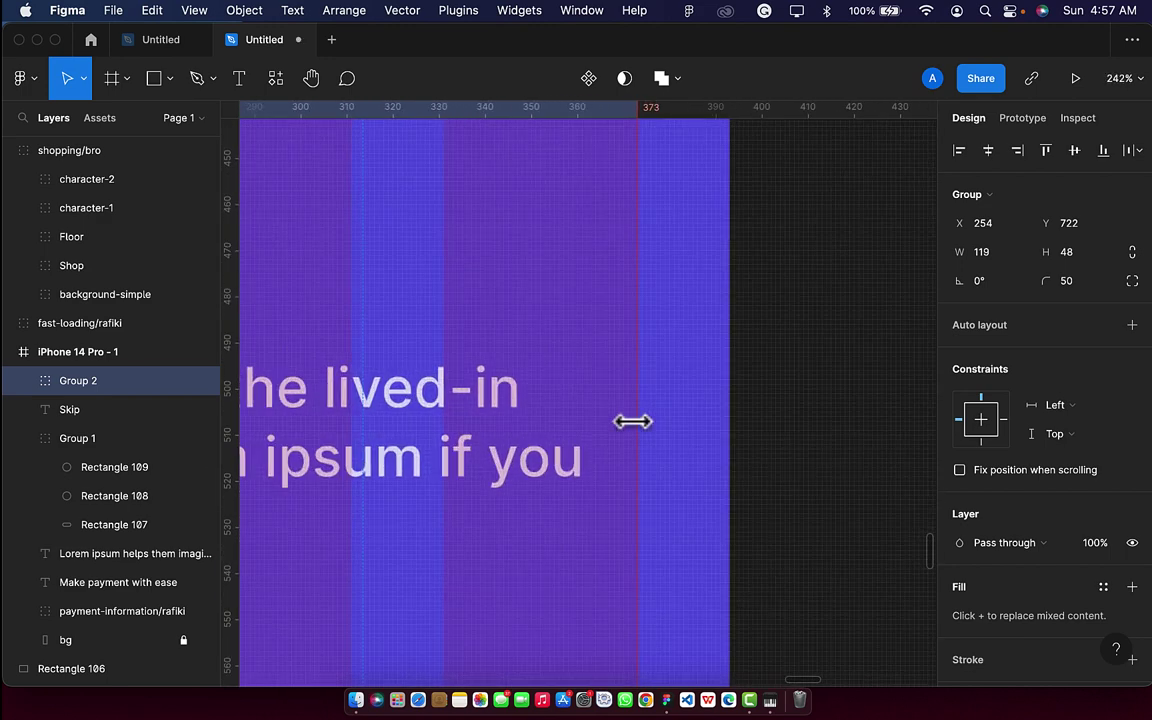
Line the Proceed button's right edge up with the x=373 guide.
key(Escape)
scroll(636, 430, up, 3)
scroll(636, 430, down, 5)
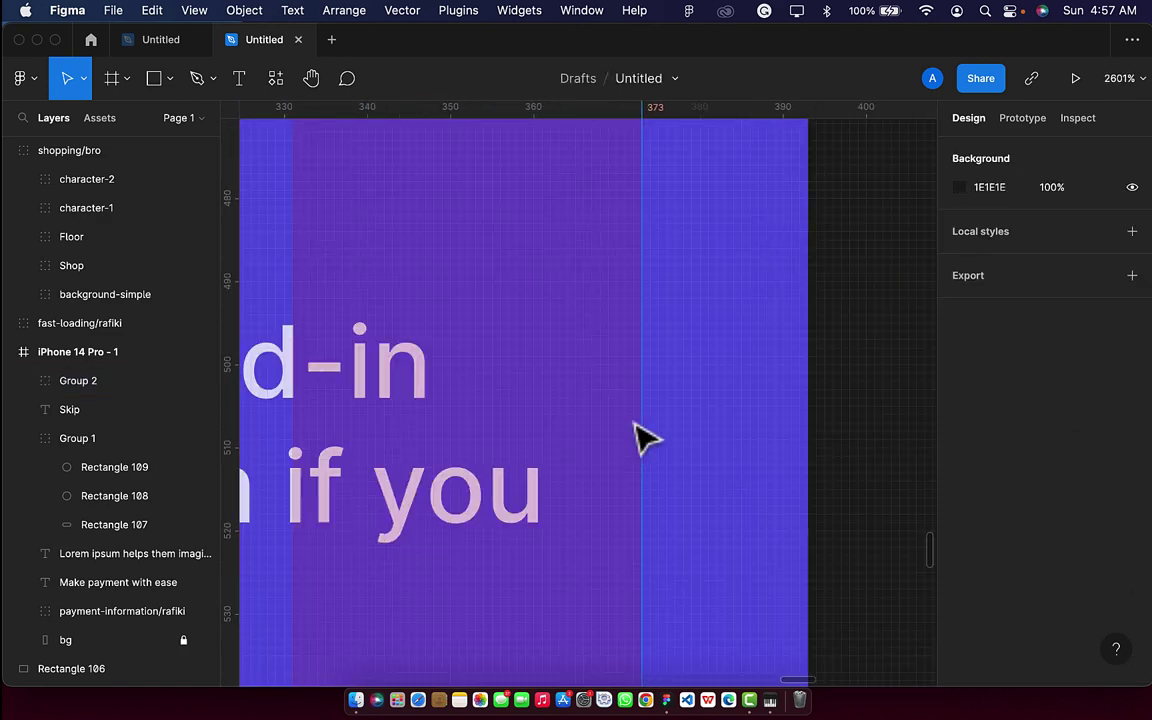
scroll(632, 421, down, 10)
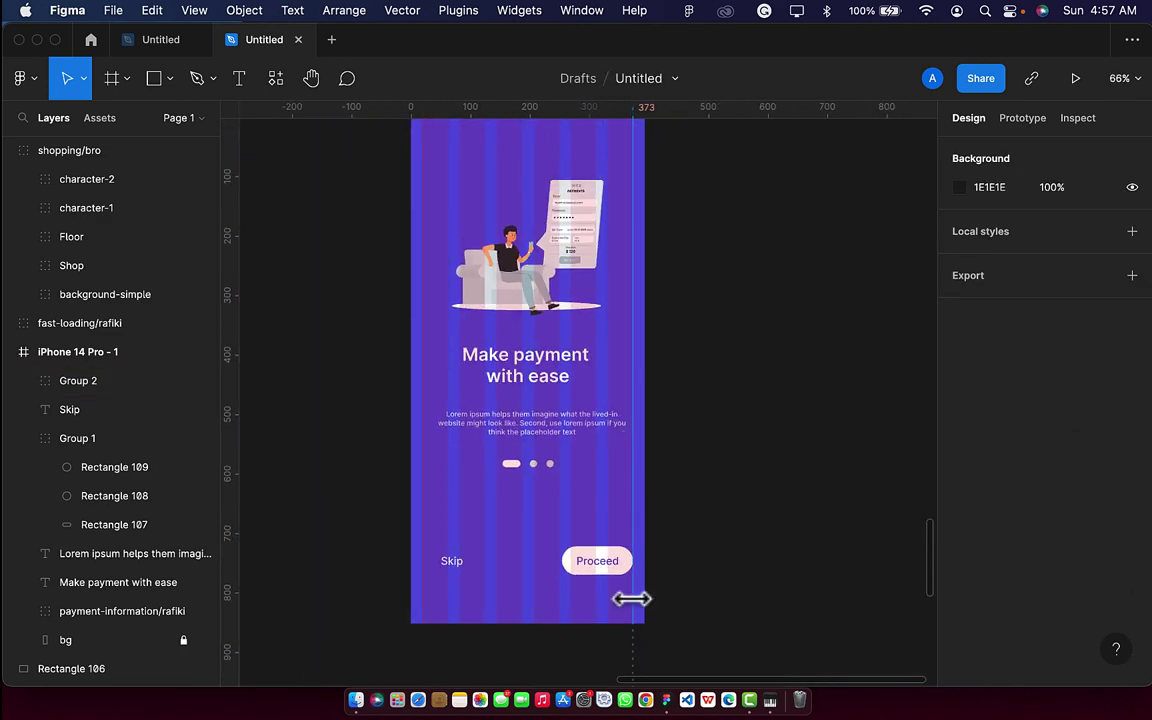
scroll(606, 592, up, 3)
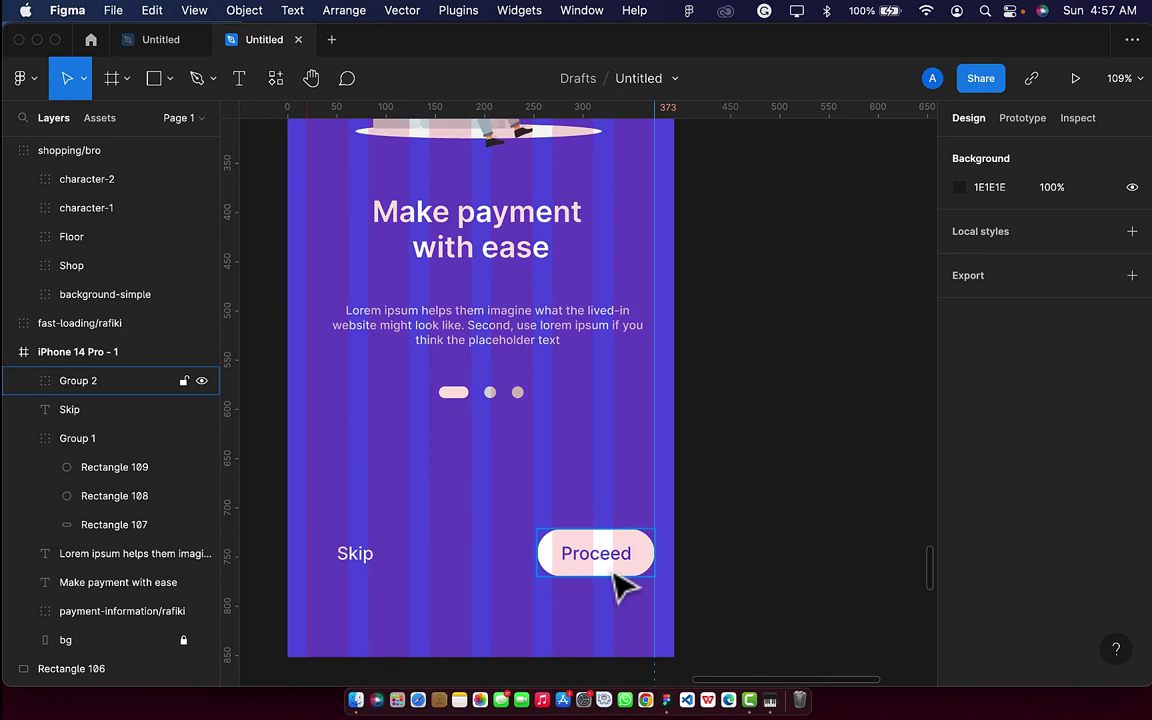
click(620, 588)
drag(614, 576, 663, 571)
scroll(618, 588, up, 5)
scroll(618, 588, up, 1)
scroll(663, 571, down, 8)
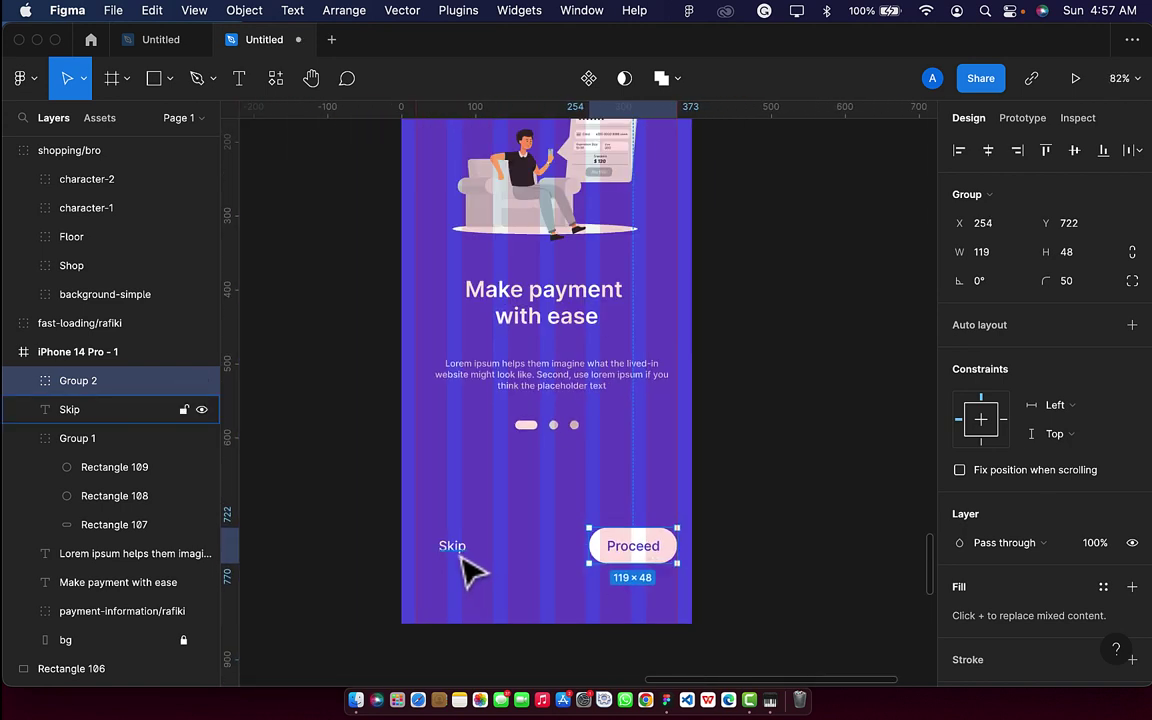
Nudge the Skip label left to X 19 on the left margin.
click(460, 556)
key(shift+Left)
key(shift+Left)
key(shift+Left)
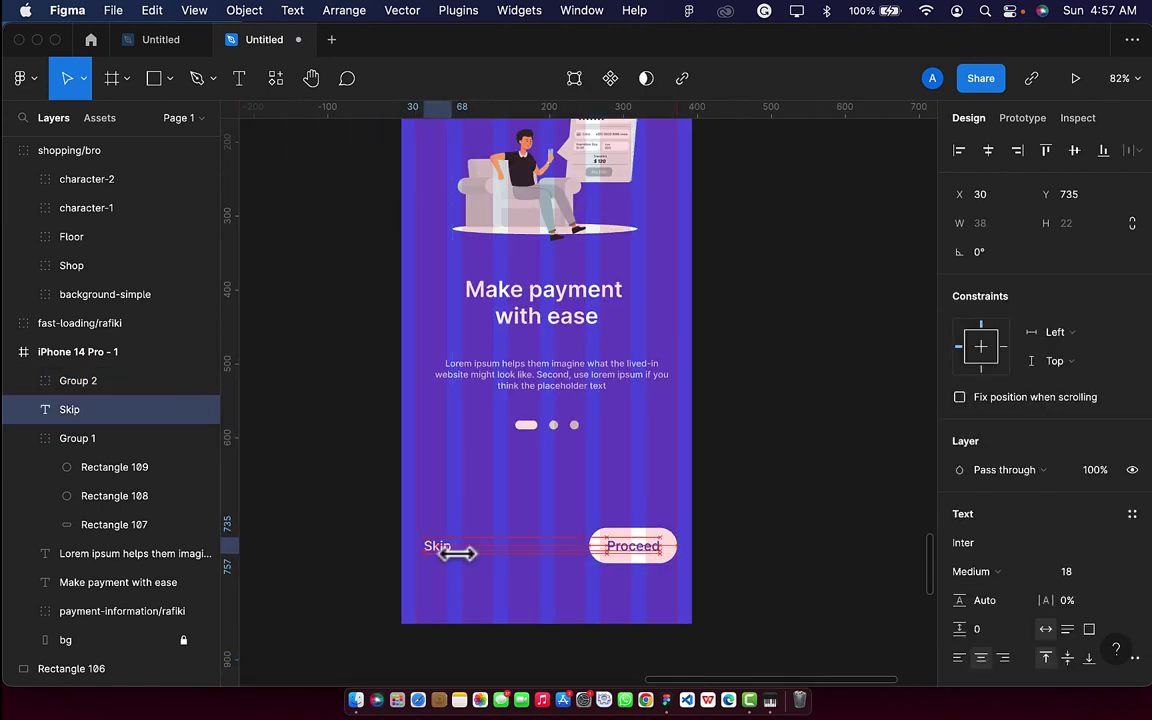
key(Left)
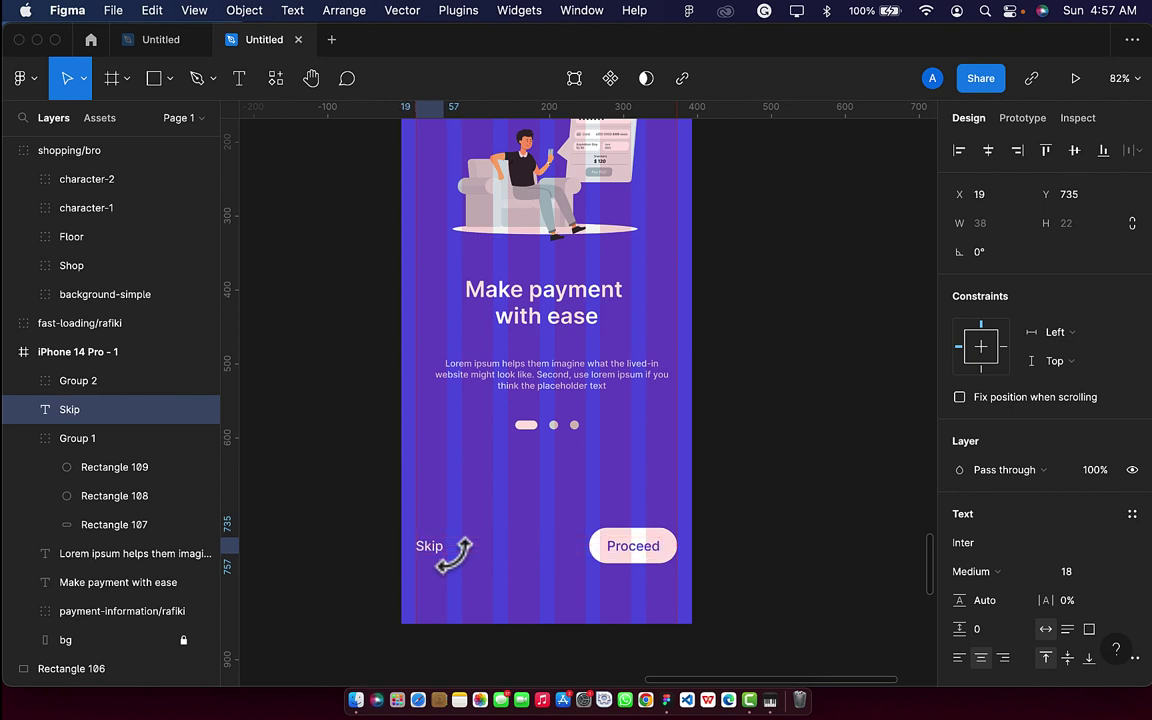
scroll(541, 506, up, 5)
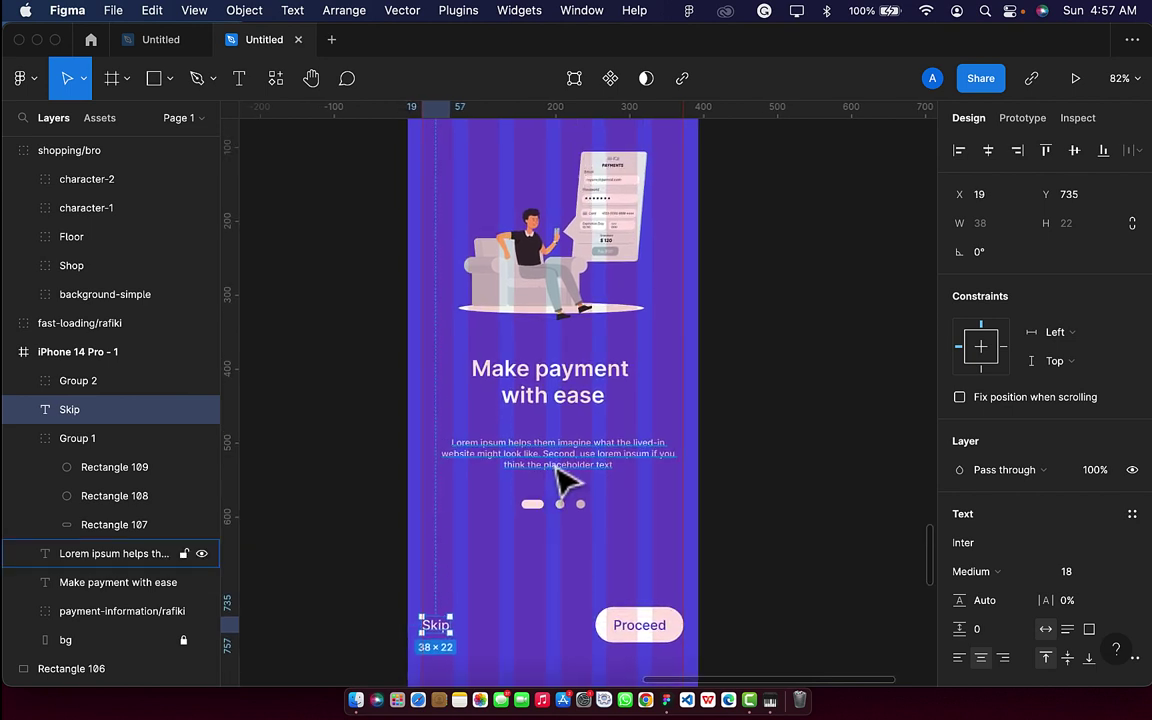
Centre the Lorem ipsum paragraph and the payment illustration horizontally in the frame.
click(556, 466)
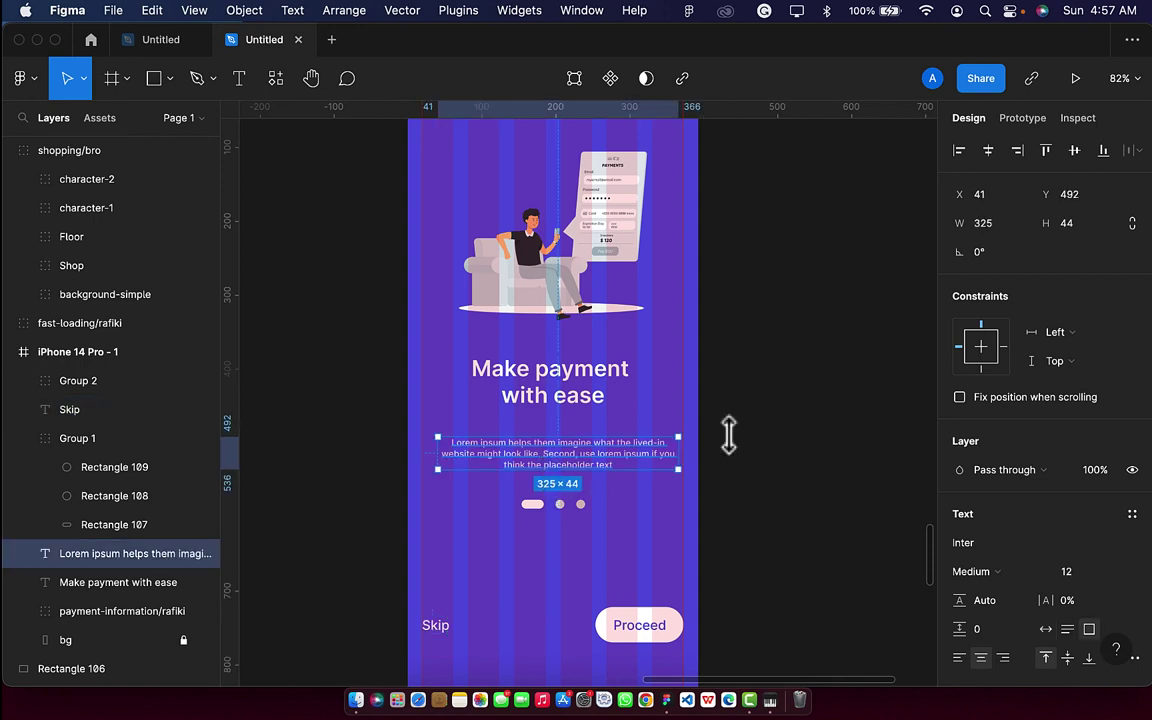
click(988, 151)
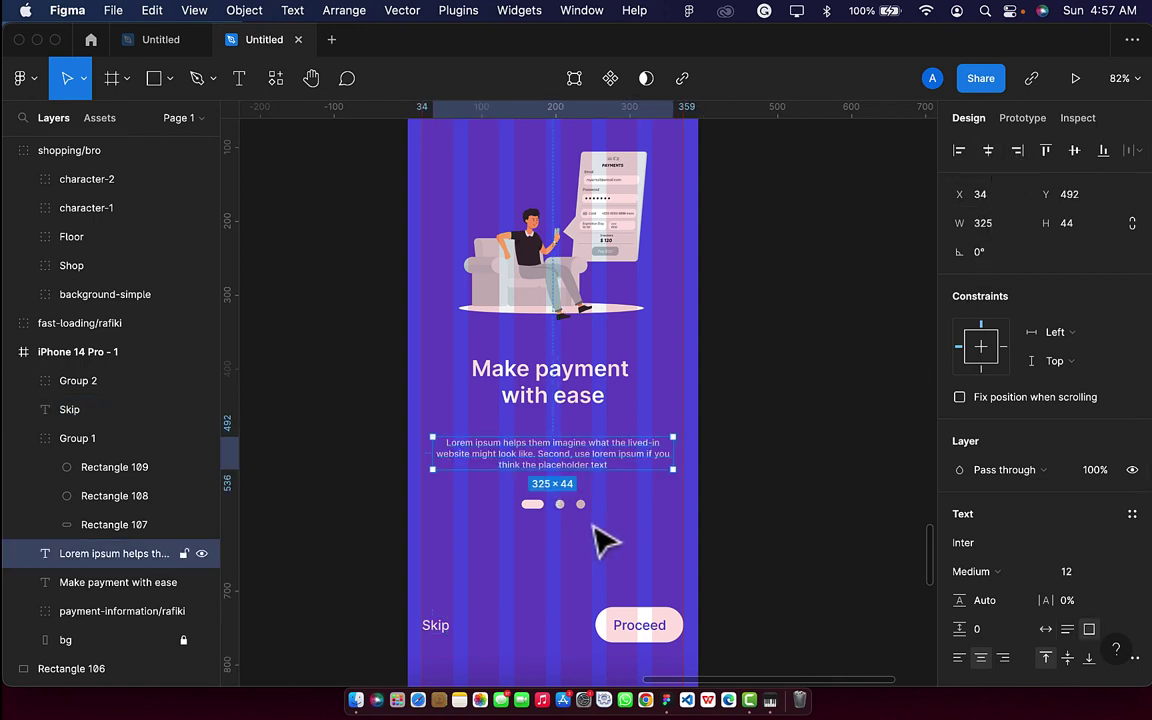
click(515, 385)
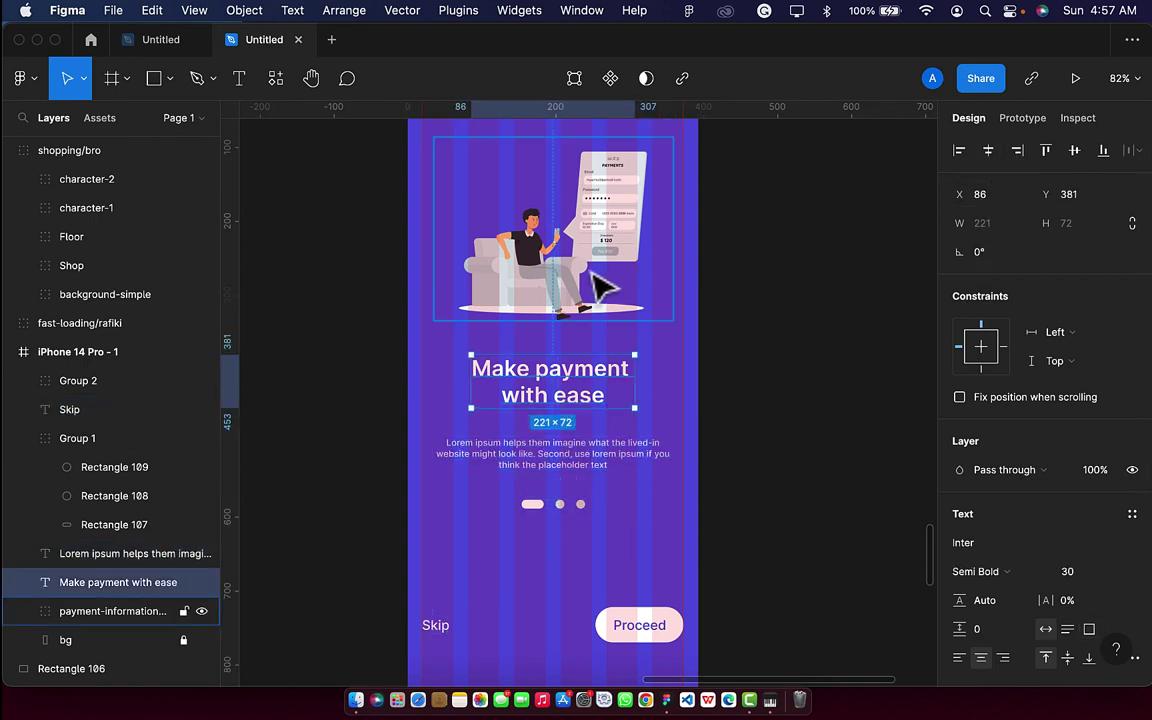
click(550, 258)
click(988, 150)
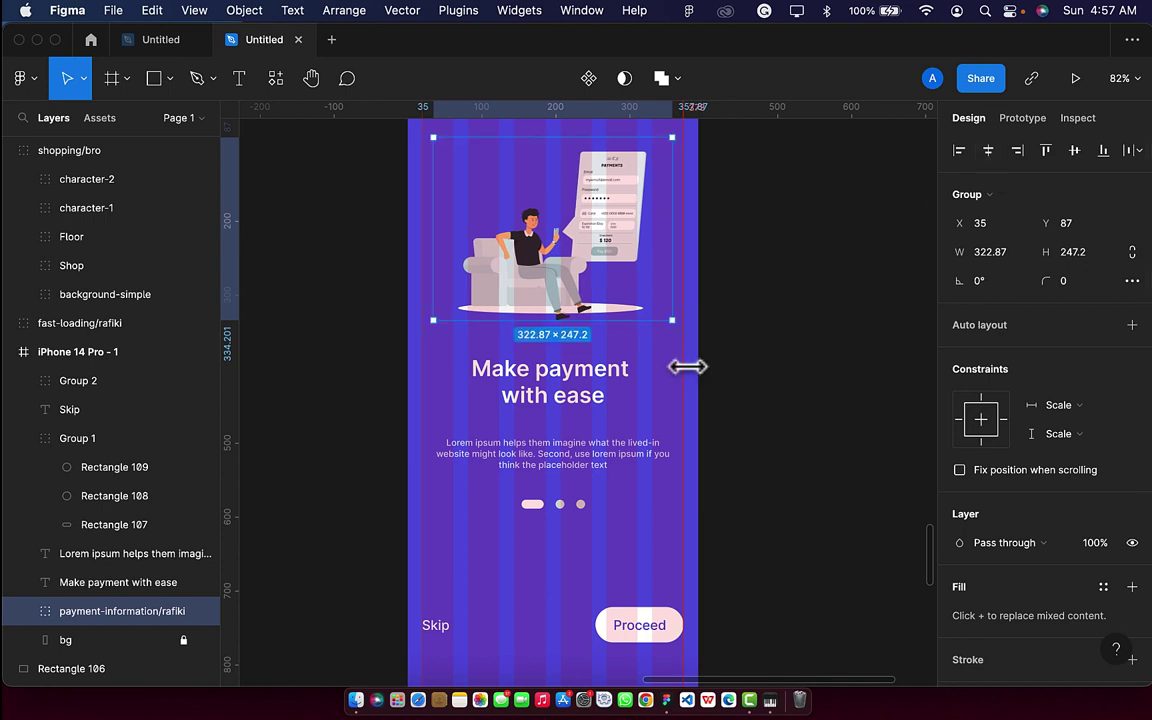
scroll(687, 367, down, 5)
scroll(687, 367, right, 2)
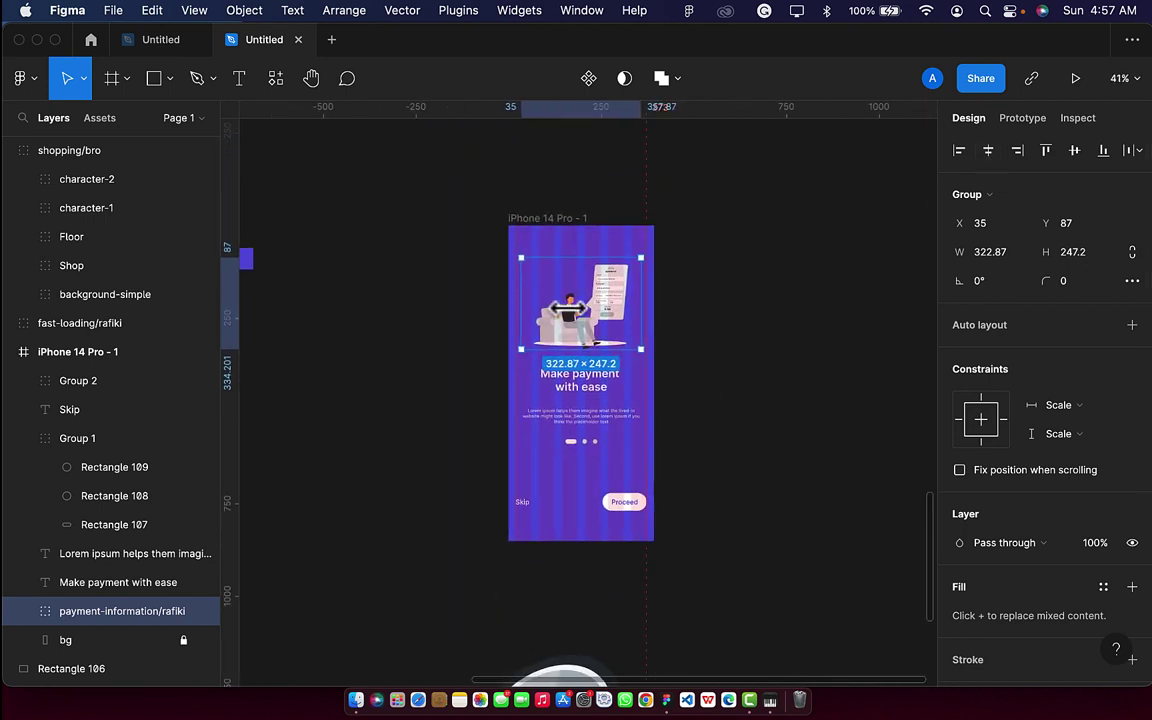
click(565, 219)
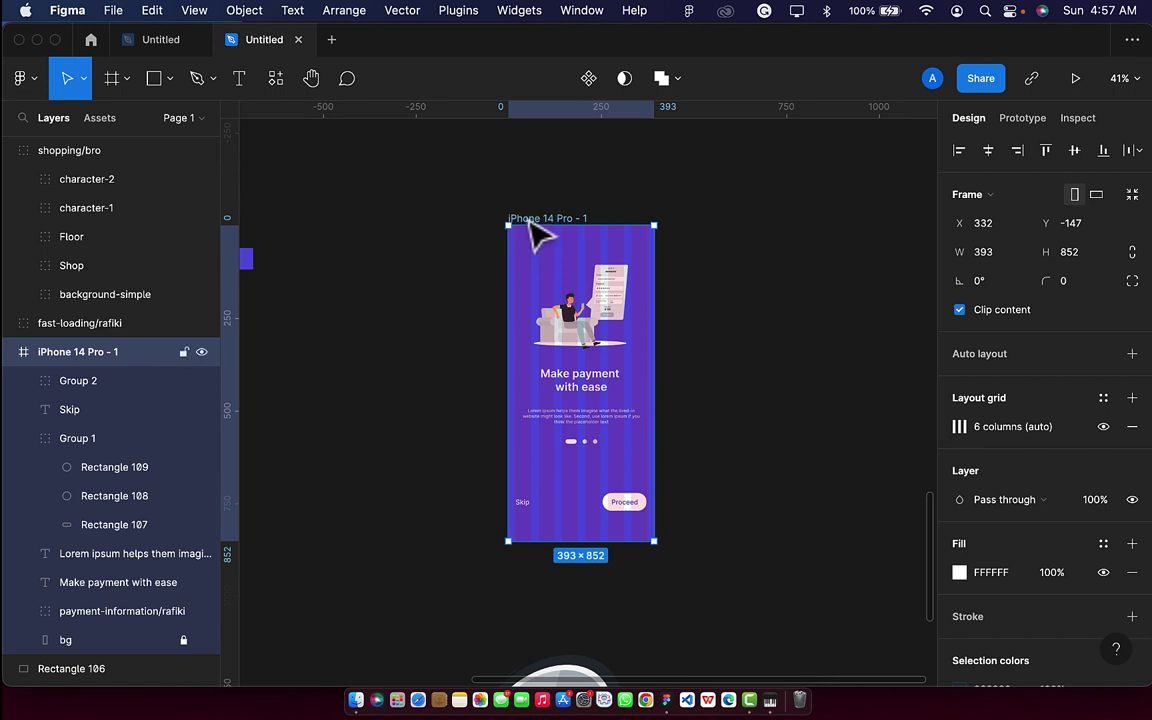
Hide the frame's white fill and column grid, then reselect the iPhone 14 Pro - 1 frame.
click(1103, 574)
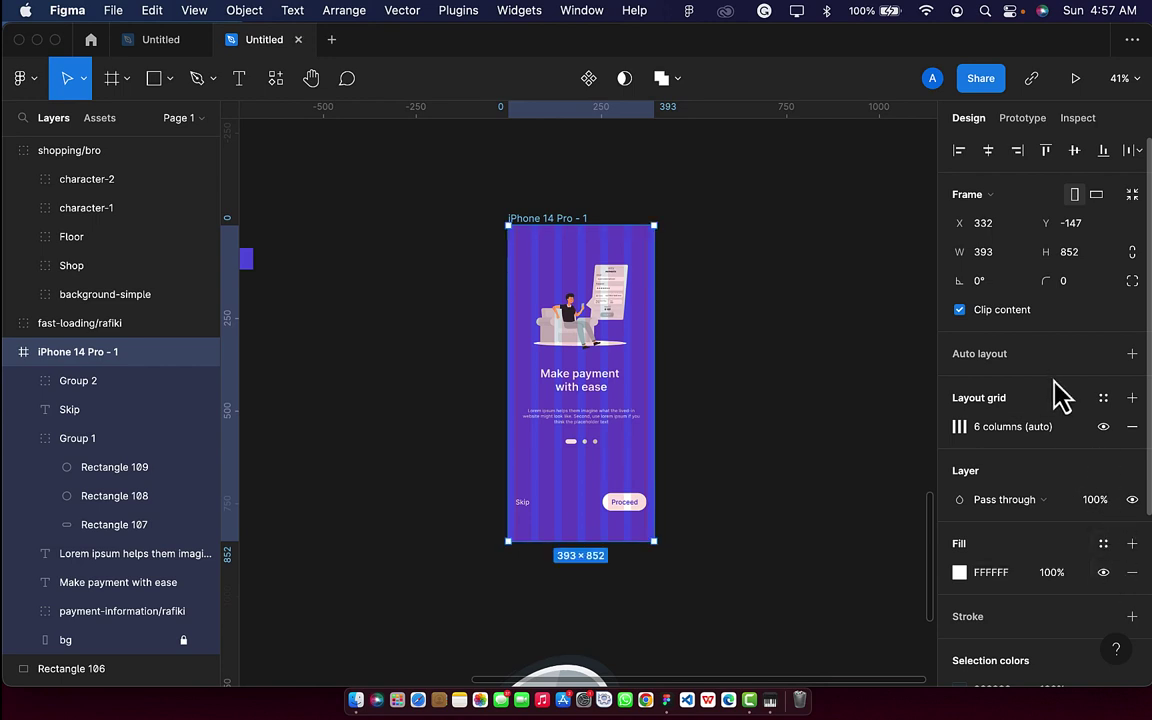
click(1104, 427)
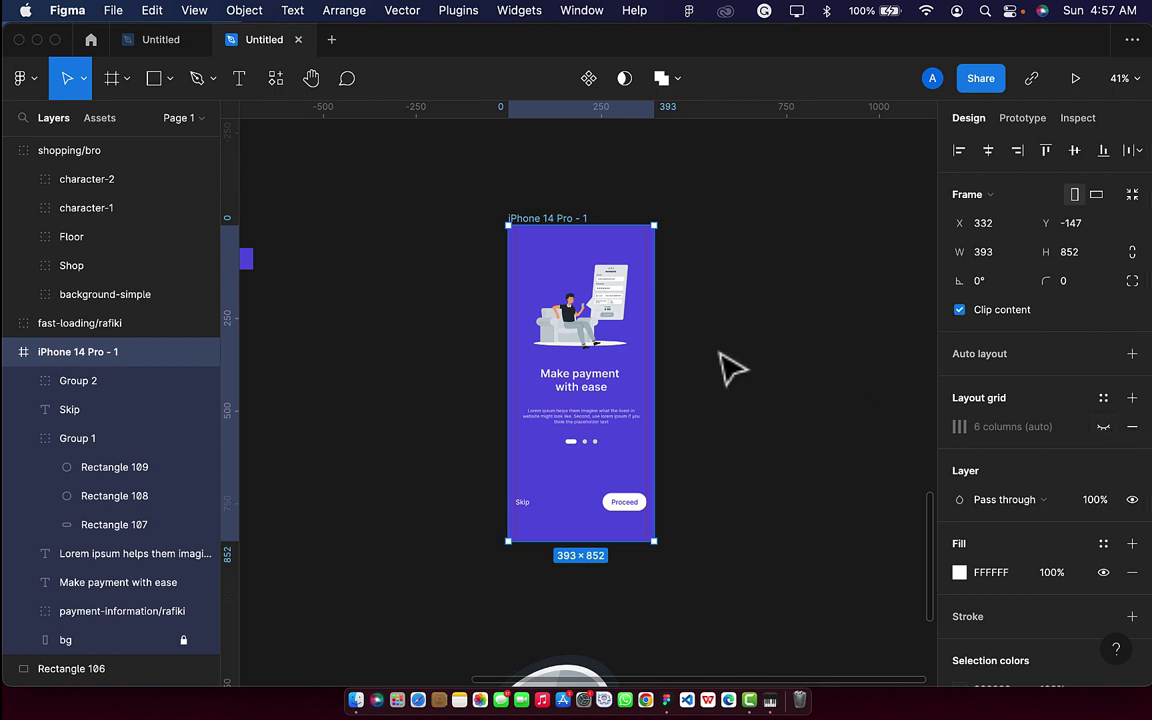
click(673, 345)
scroll(643, 333, up, 3)
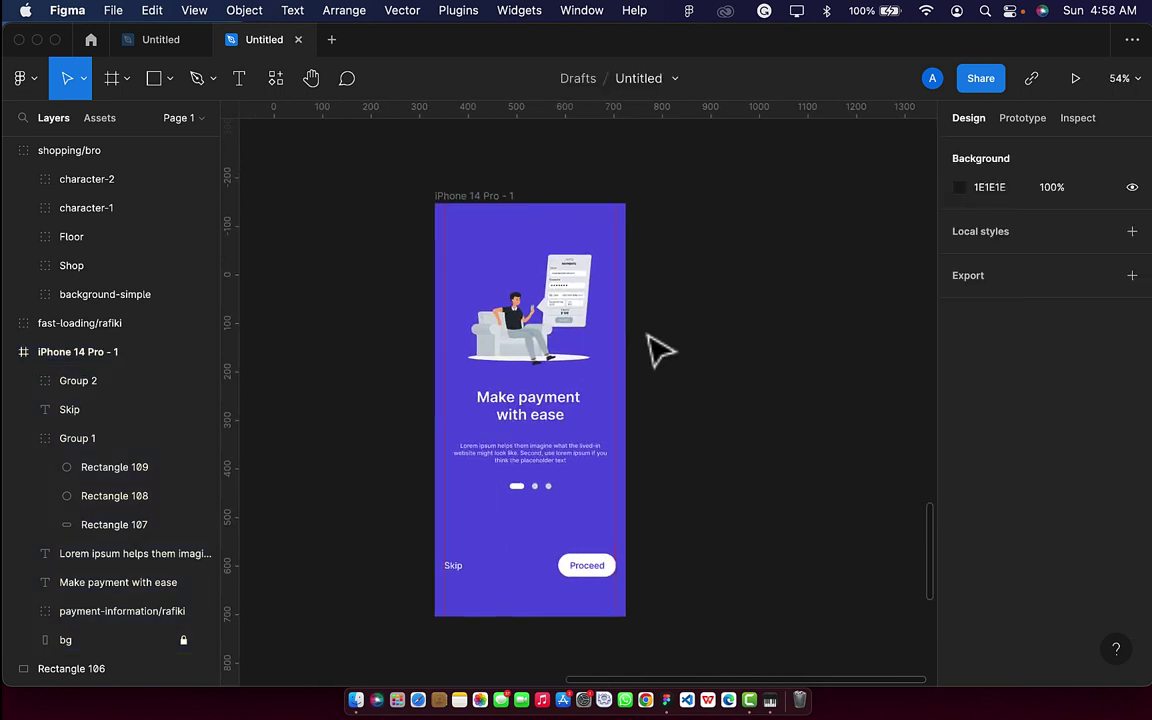
click(603, 574)
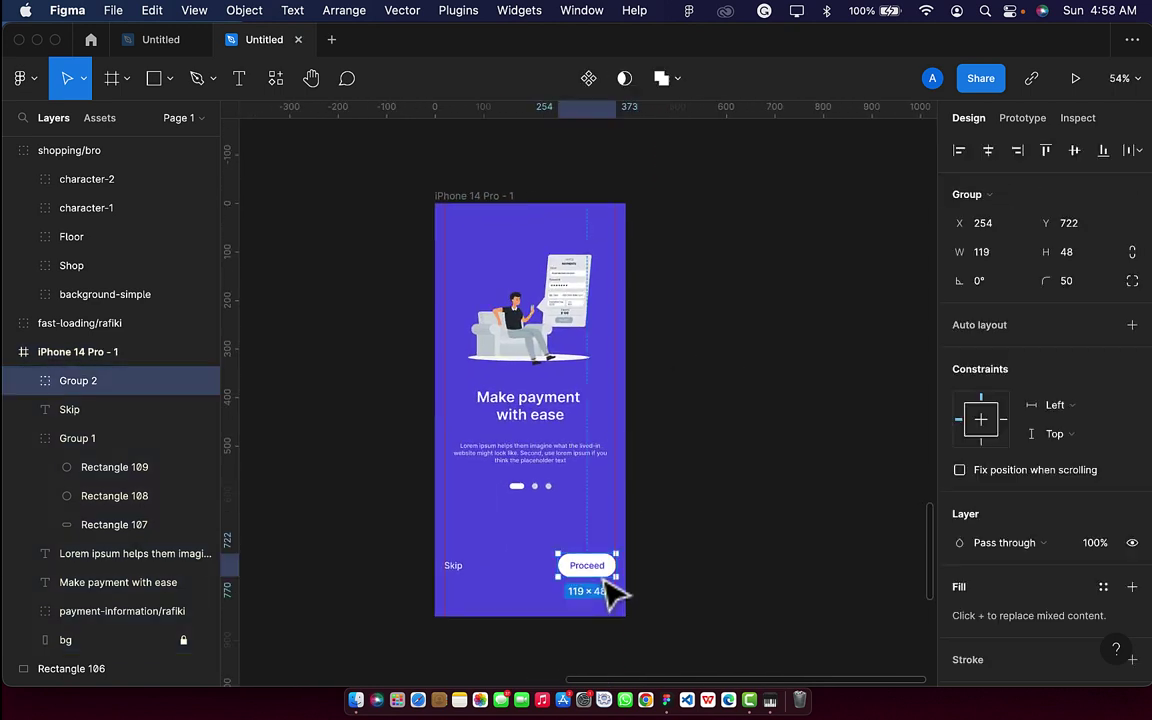
shift+click(456, 572)
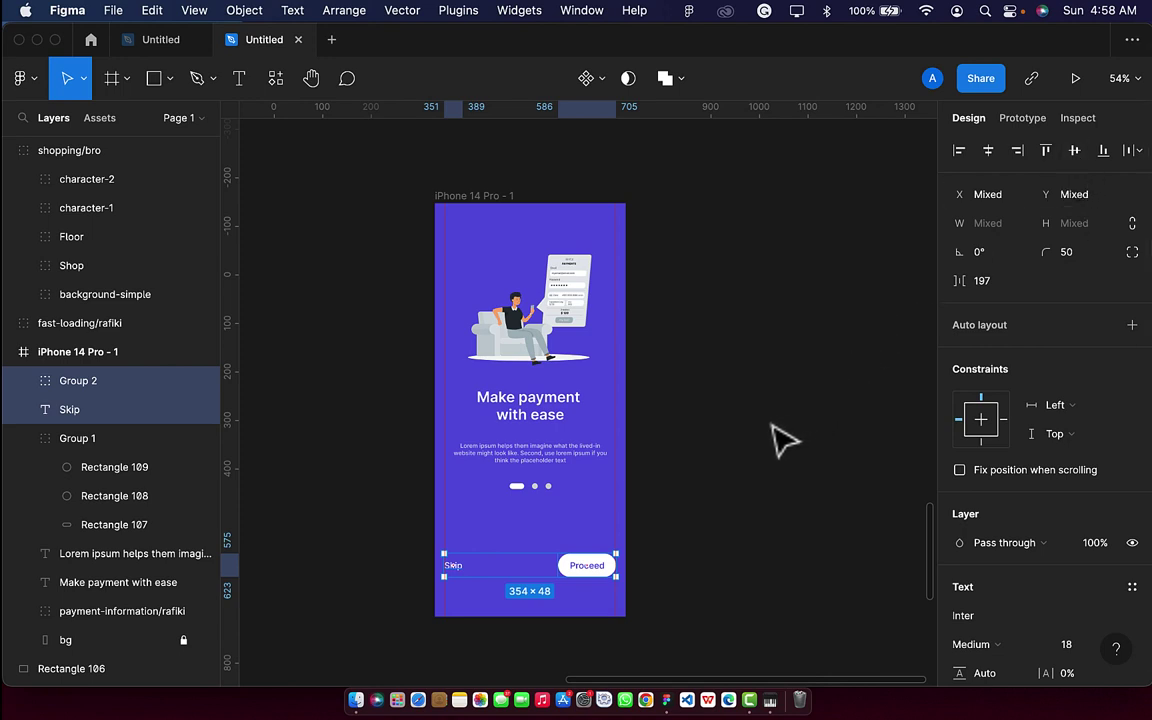
click(733, 455)
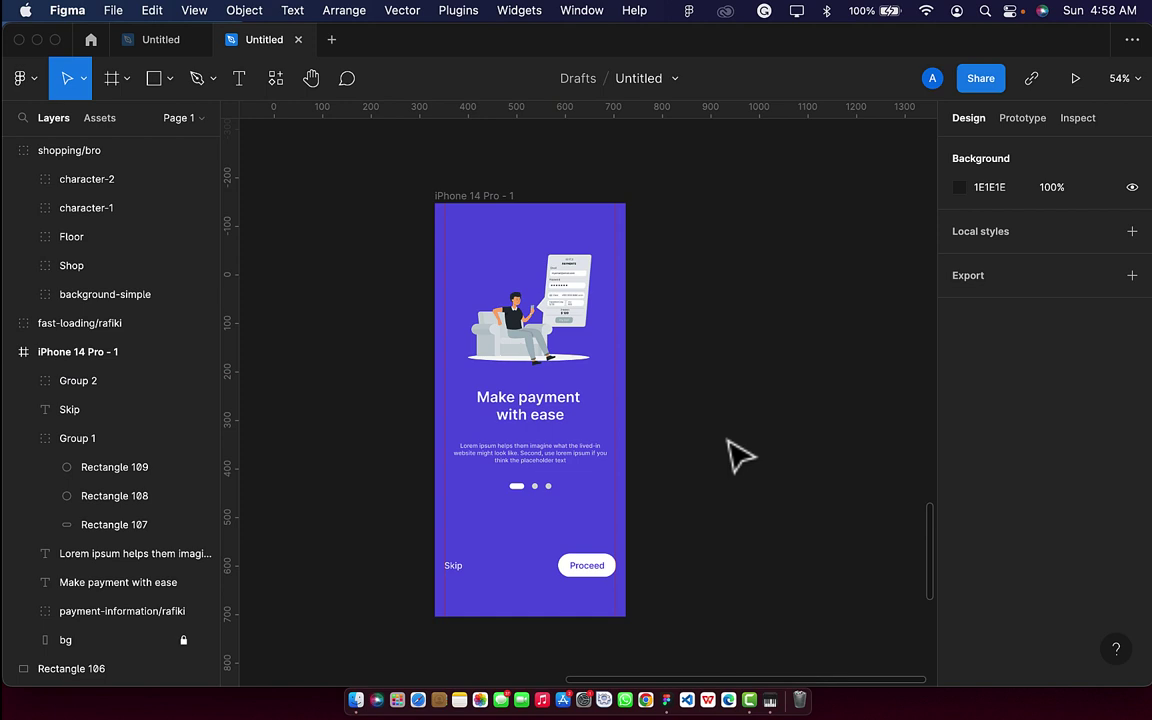
click(475, 196)
Duplicate the onboarding frame twice, giving three iPhone 14 Pro screens in a row.
key(super+d)
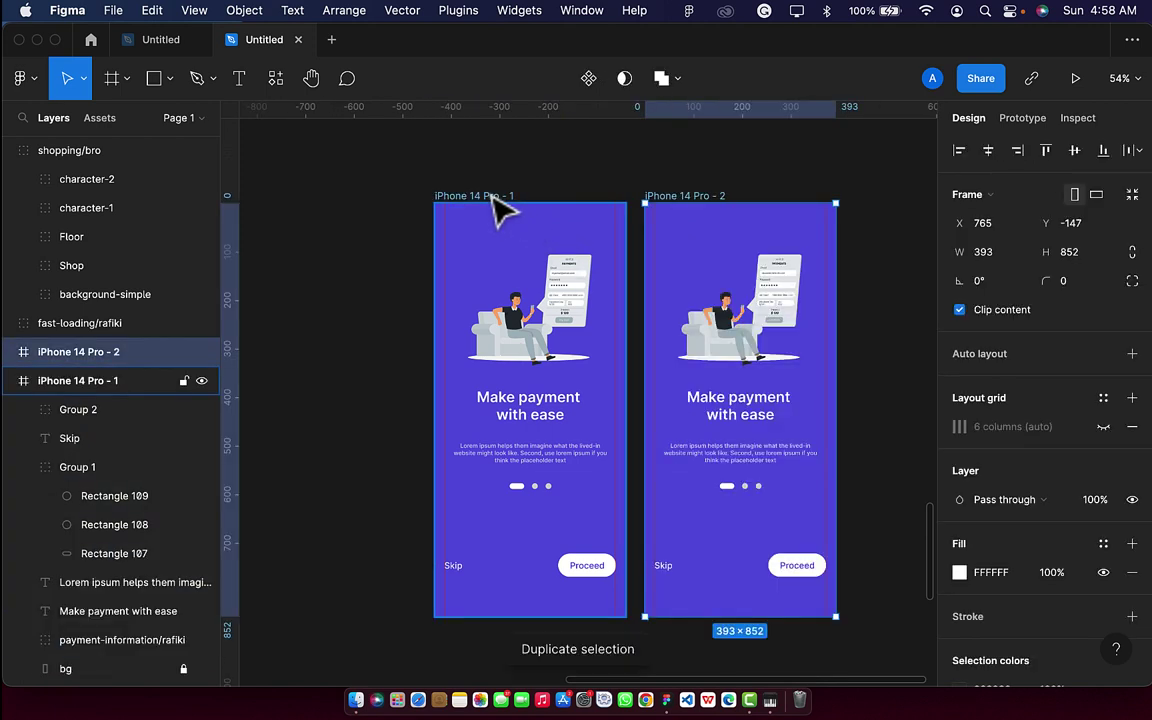
key(super+d)
scroll(500, 210, down, 5)
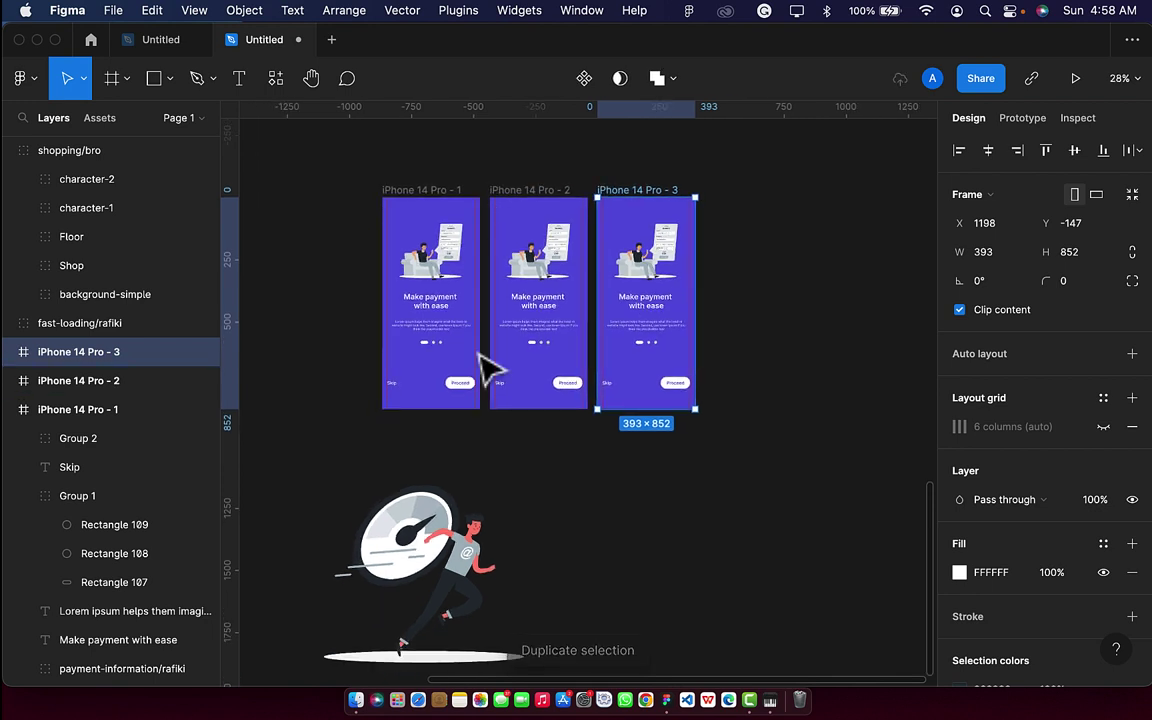
click(468, 563)
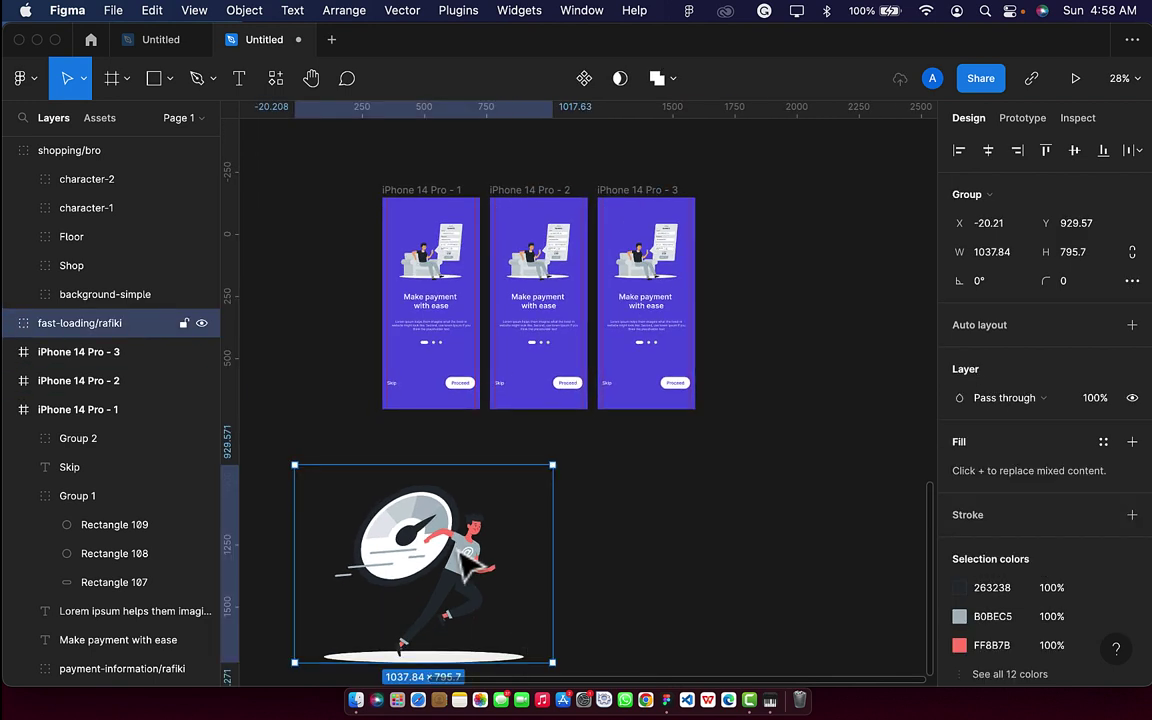
click(540, 285)
click(436, 462)
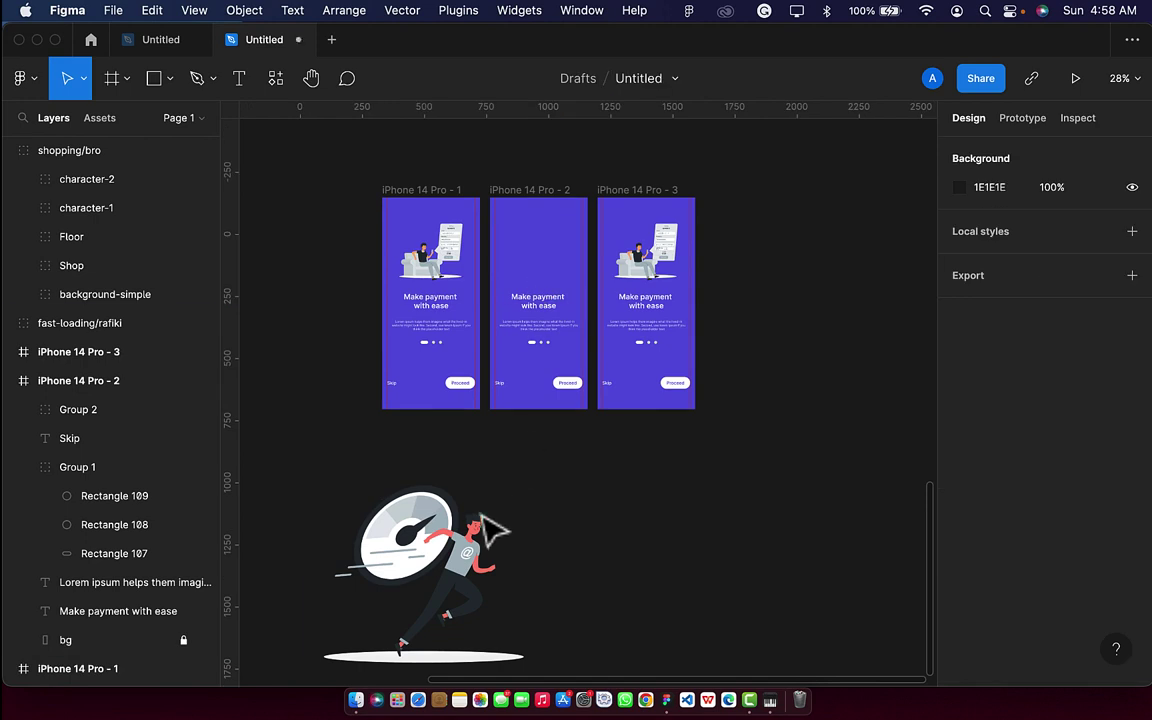
click(436, 495)
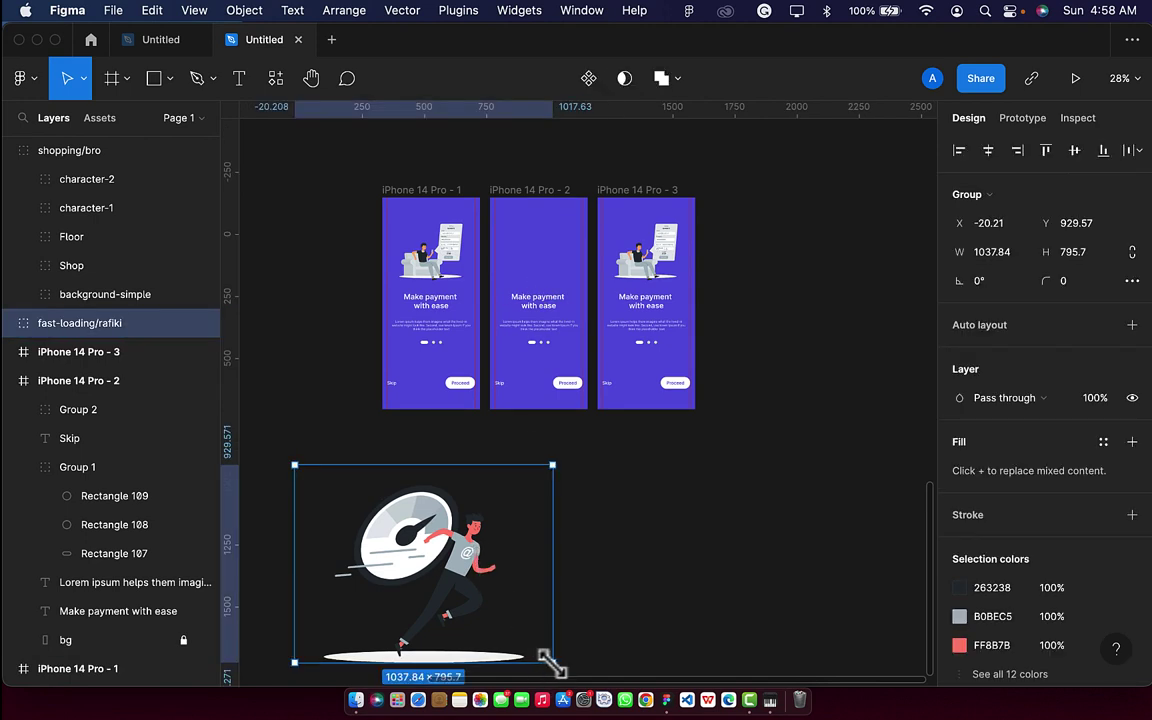
Shrink the running-man art and set frame 1's payment illustration to 322×247, centred.
drag(540, 657, 545, 265)
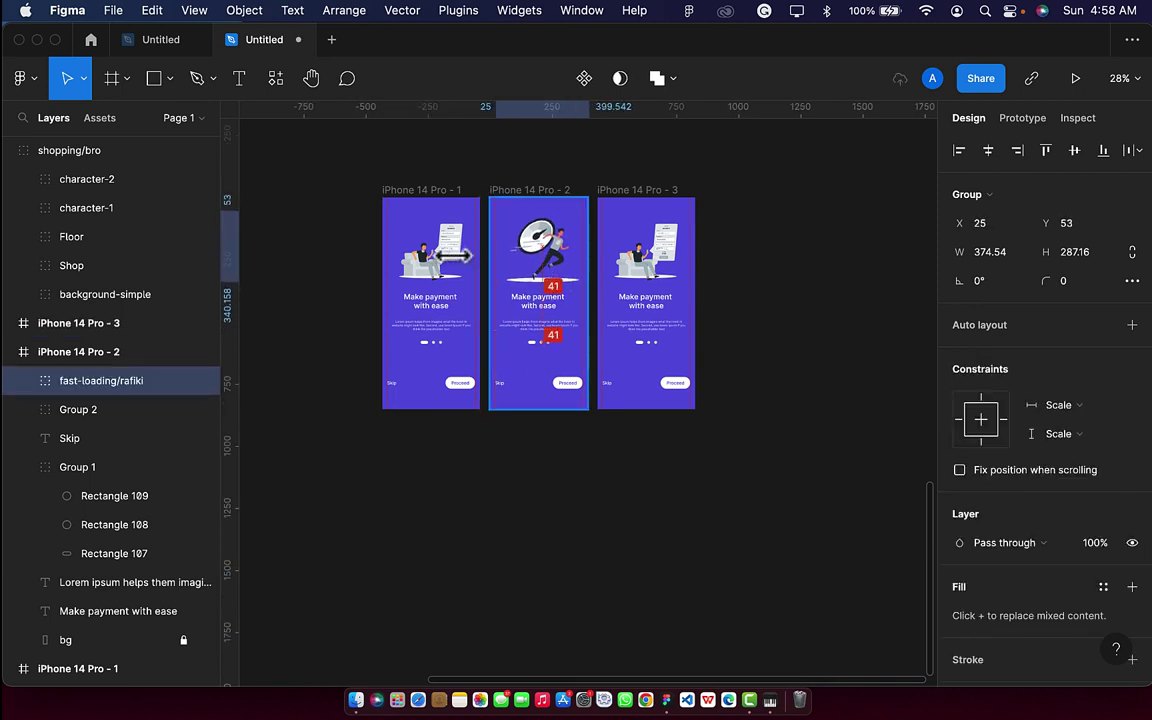
click(450, 272)
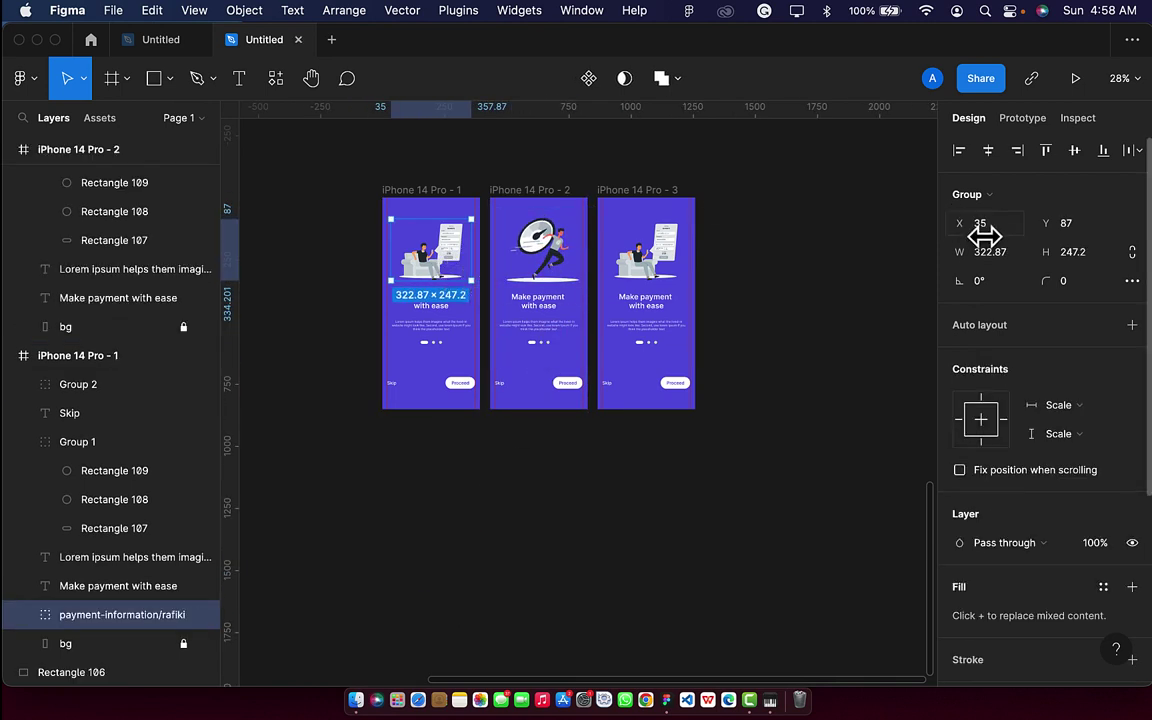
click(1012, 254)
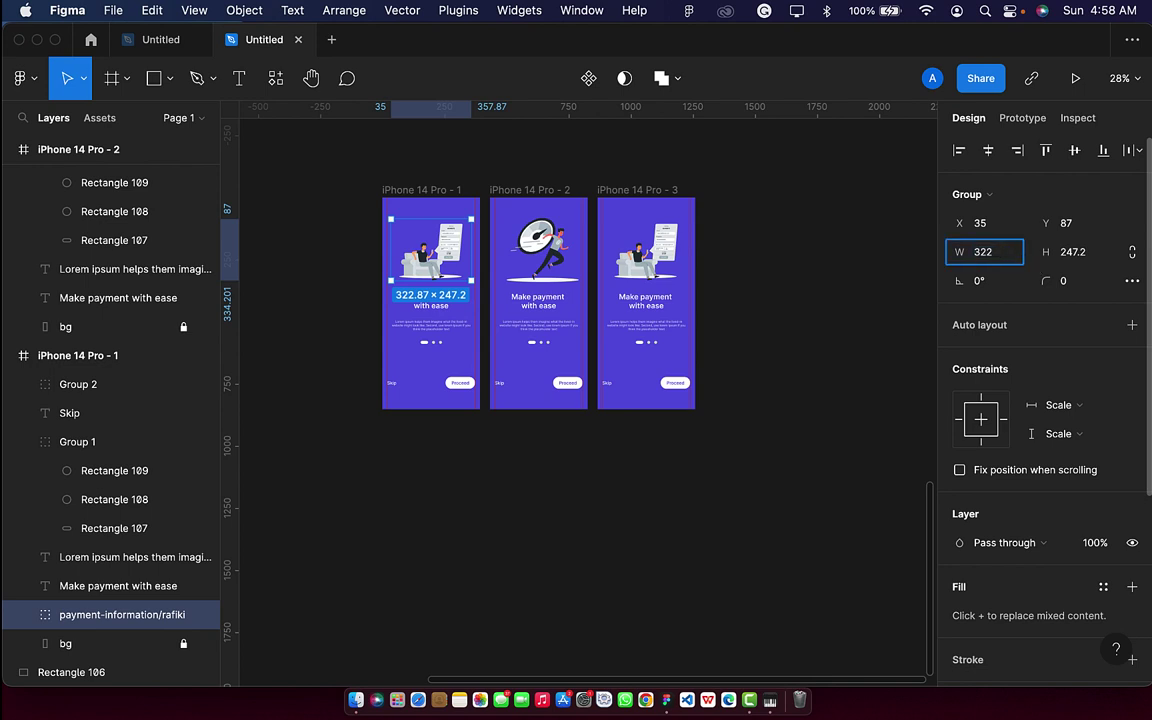
text(322)
key(Return)
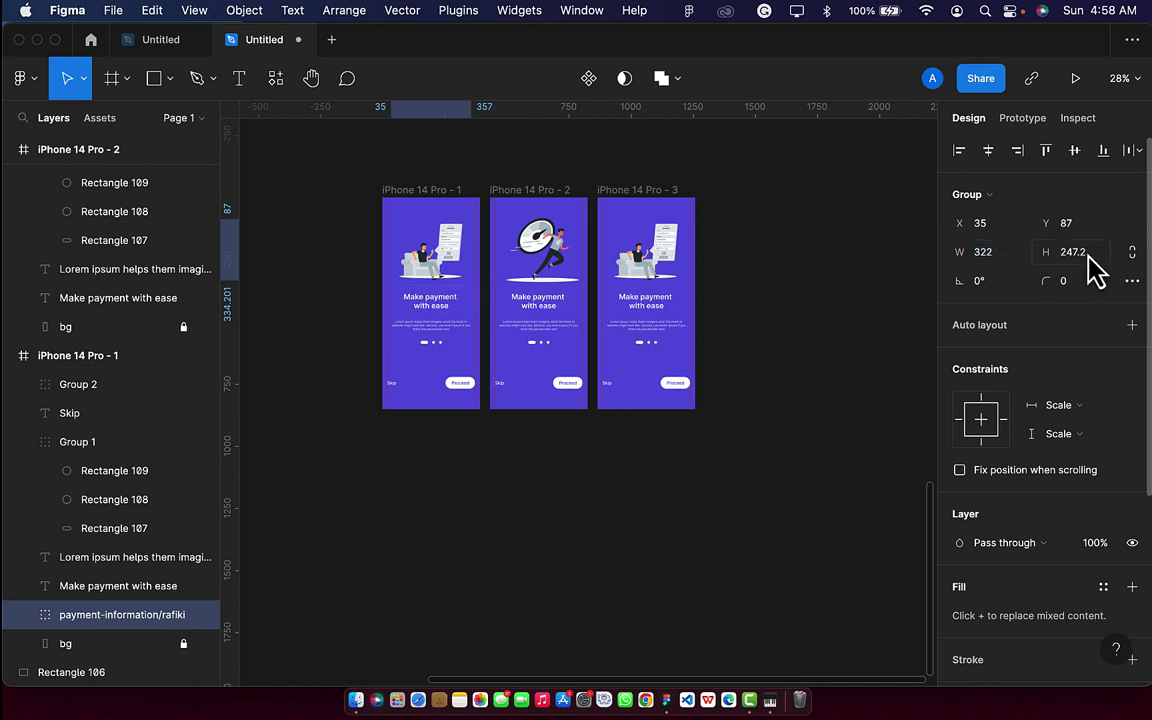
click(1080, 252)
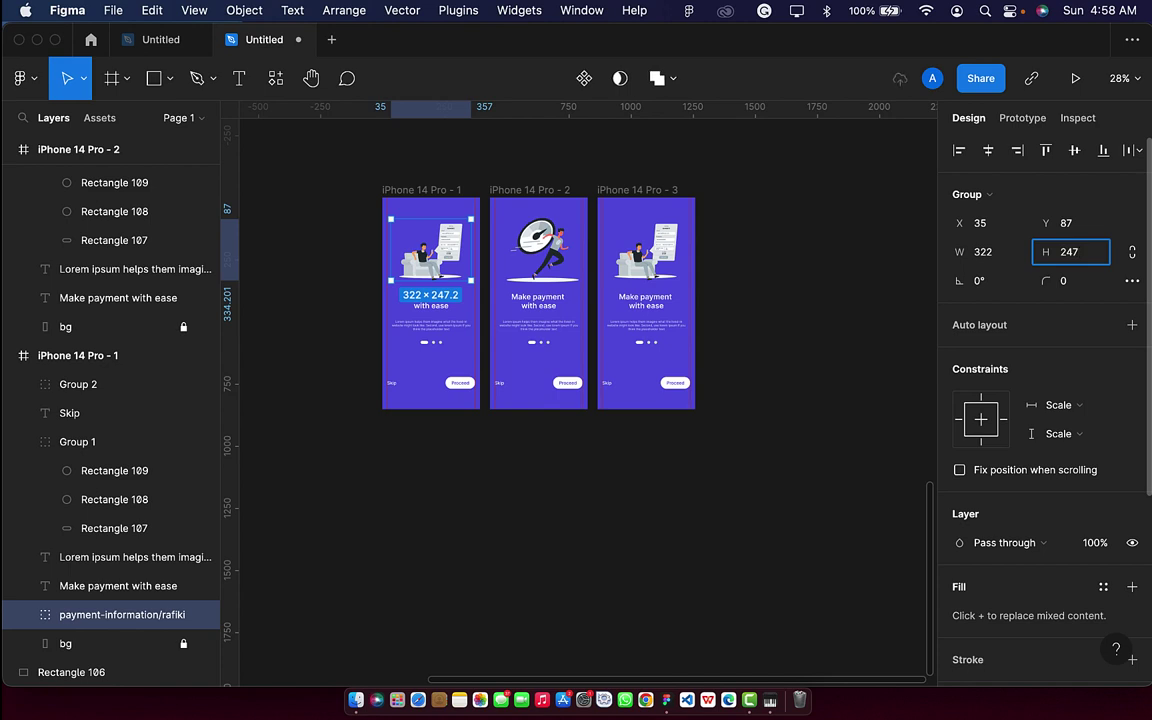
key(Return)
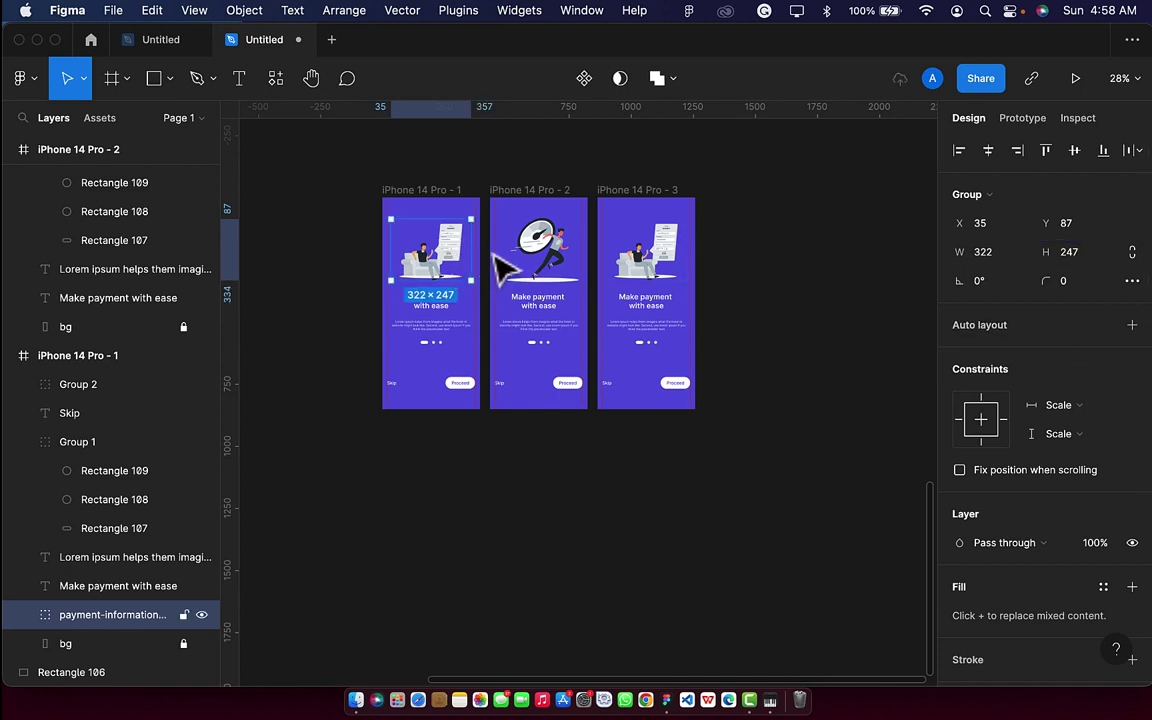
click(988, 151)
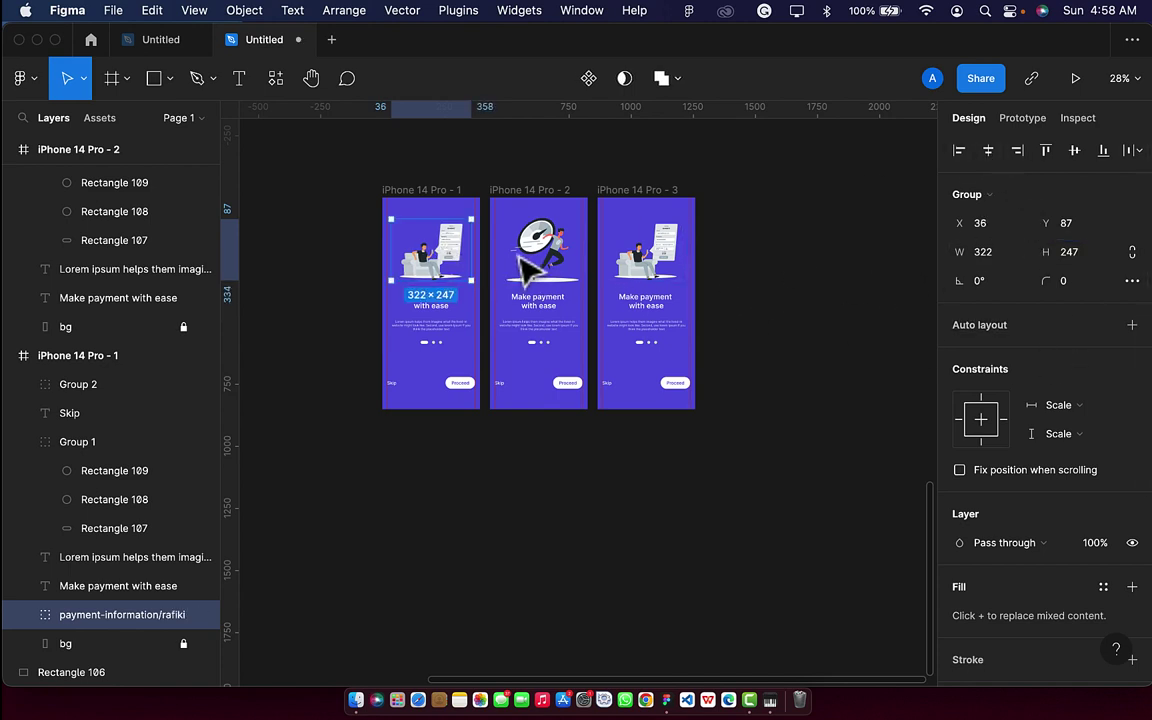
click(552, 265)
click(433, 285)
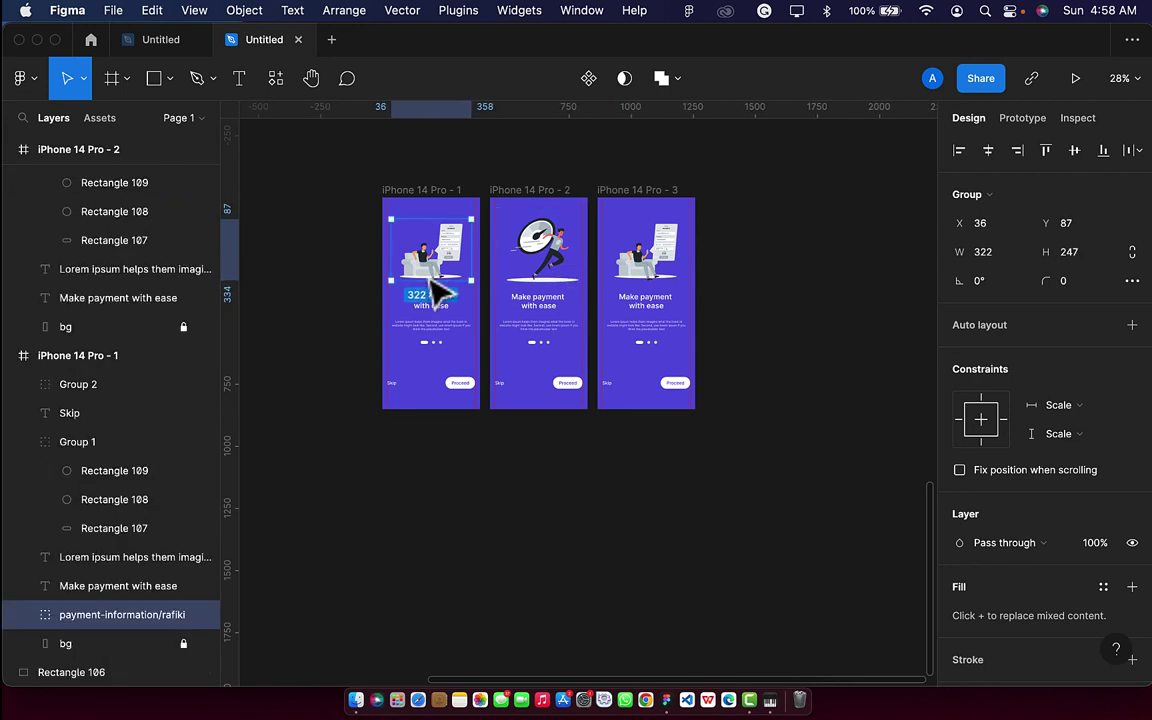
Resize the running-man illustration in frame 2 to 322×247.
click(556, 260)
click(1018, 256)
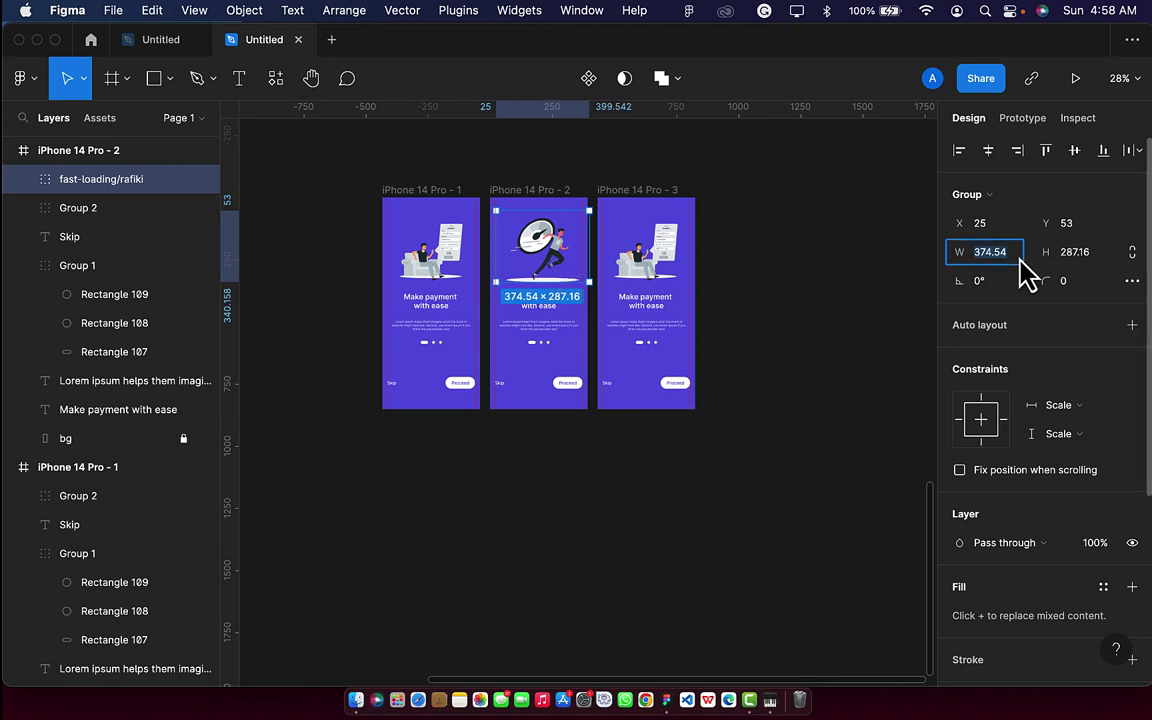
text(322)
key(Return)
click(1098, 262)
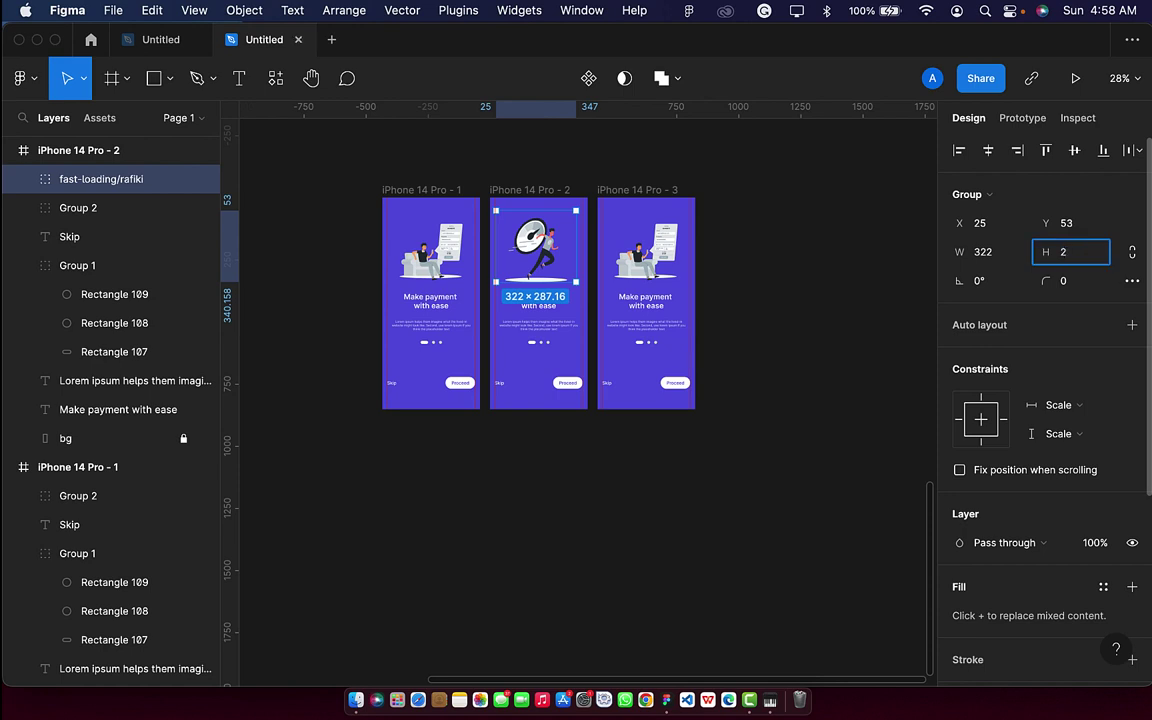
key(Return)
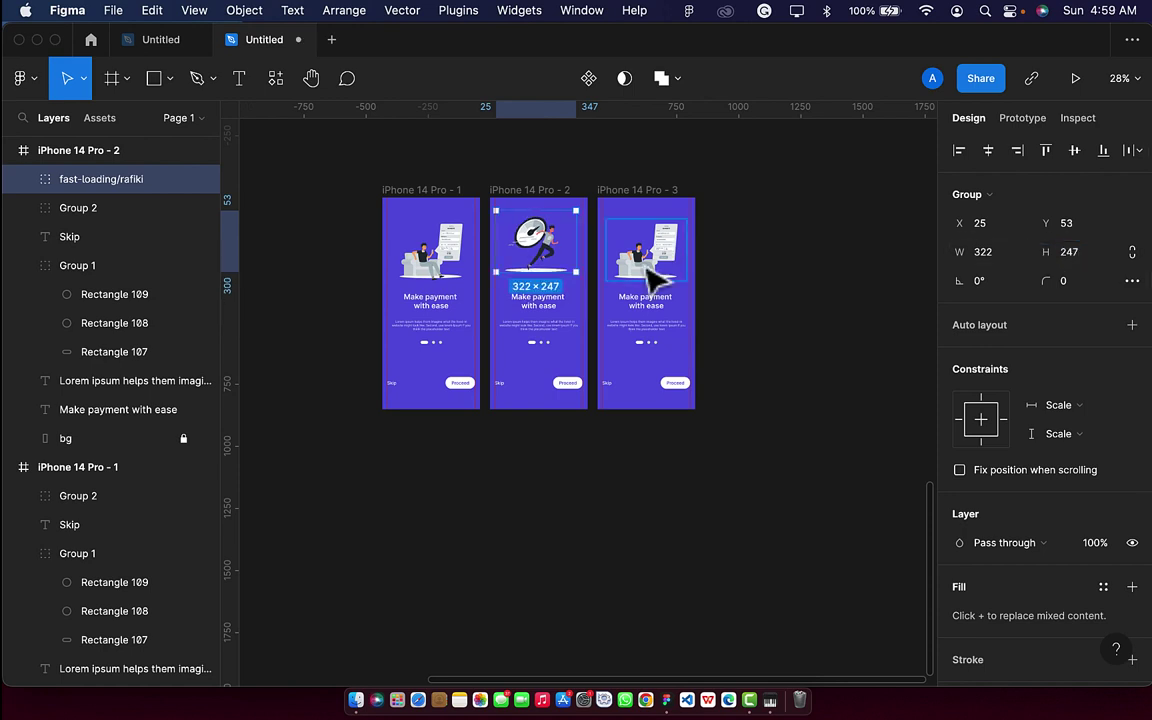
Position the running-man illustration at X 36, Y 87 to match frame 1.
click(458, 270)
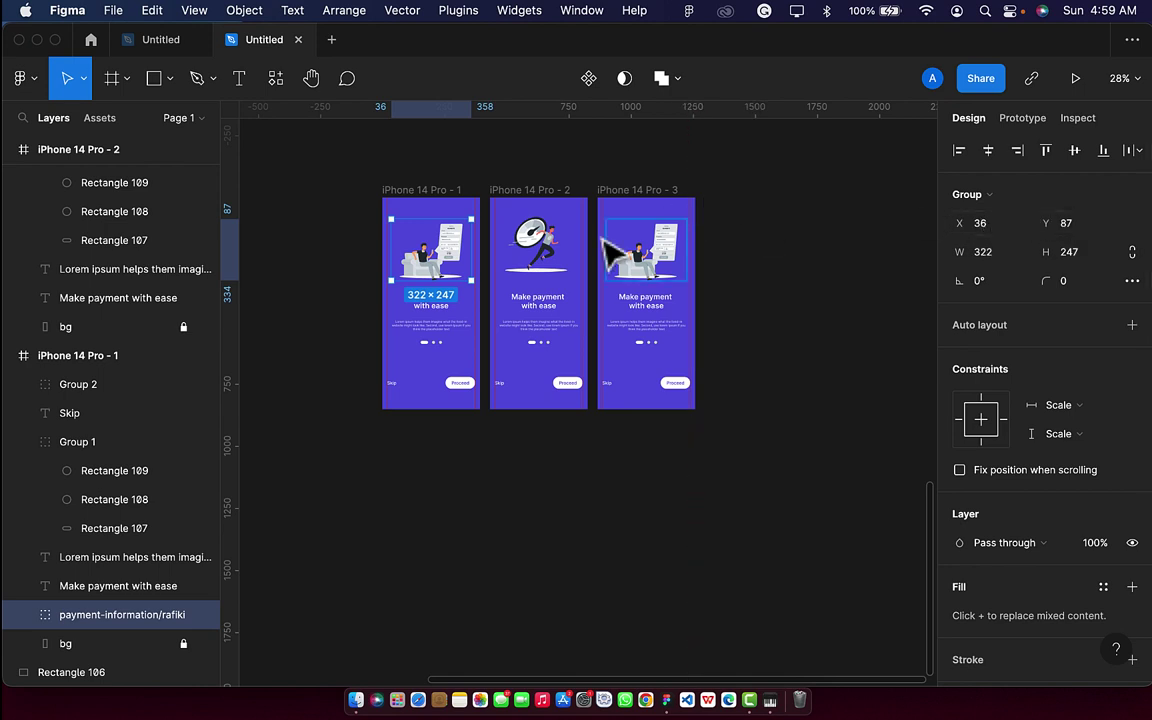
click(548, 265)
click(988, 231)
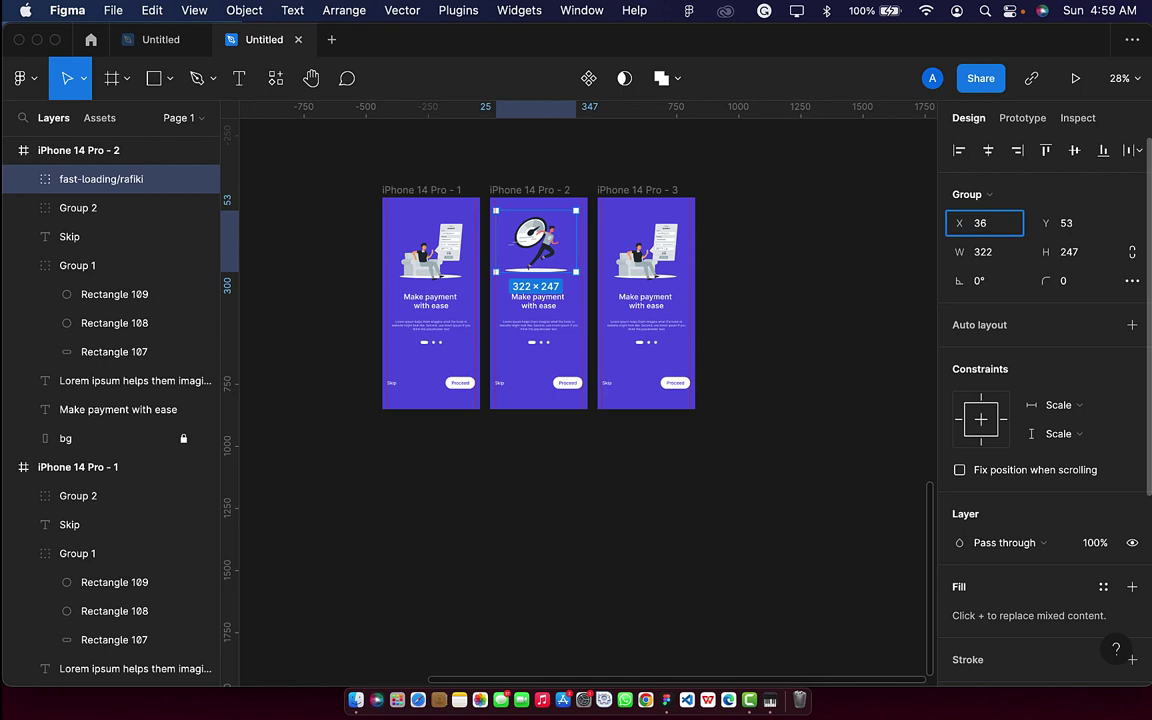
text(36)
key(Return)
click(1070, 224)
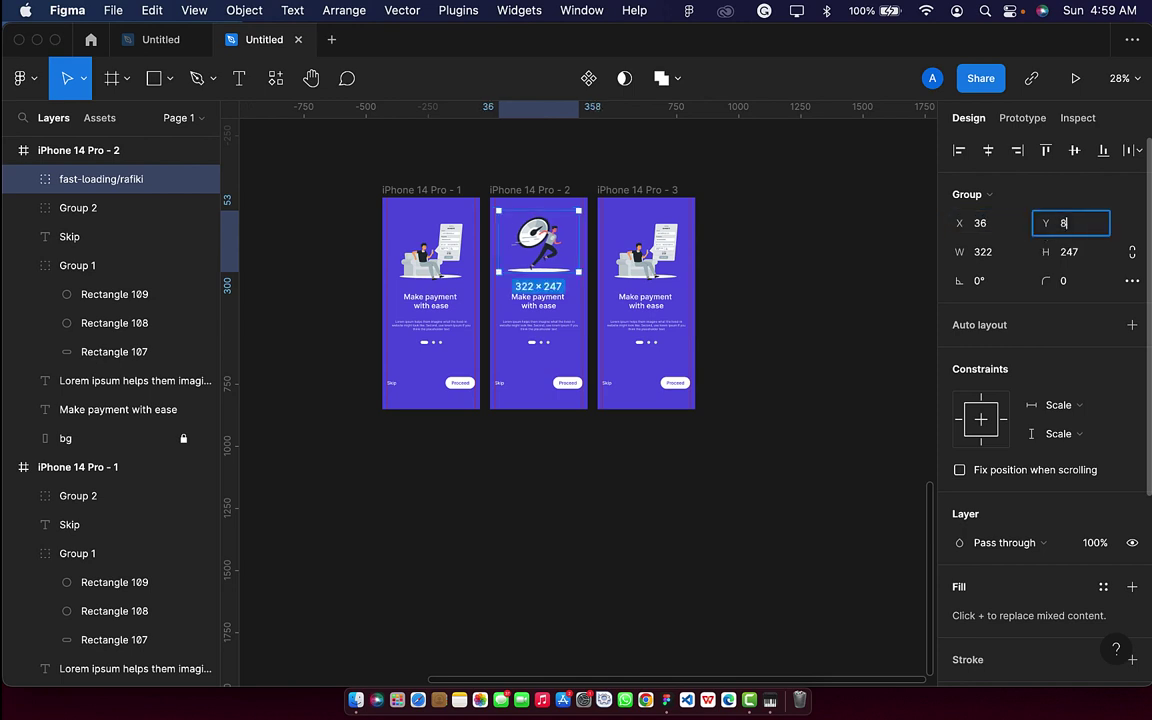
text(87)
key(Return)
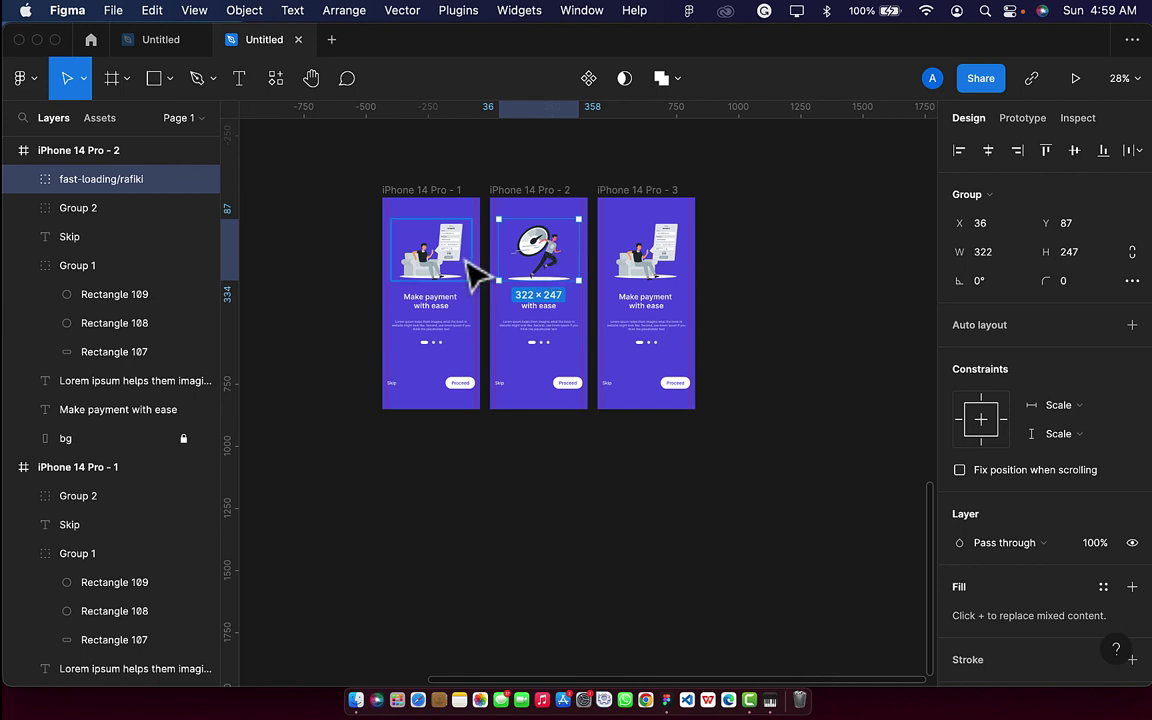
click(466, 259)
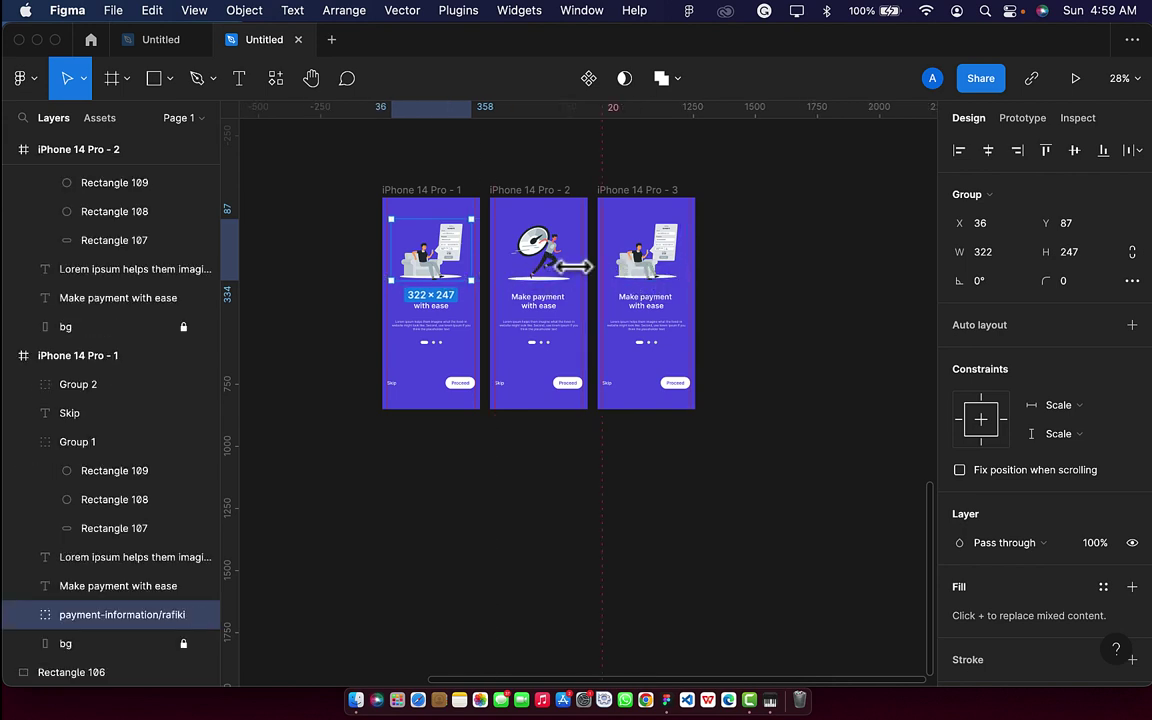
click(542, 265)
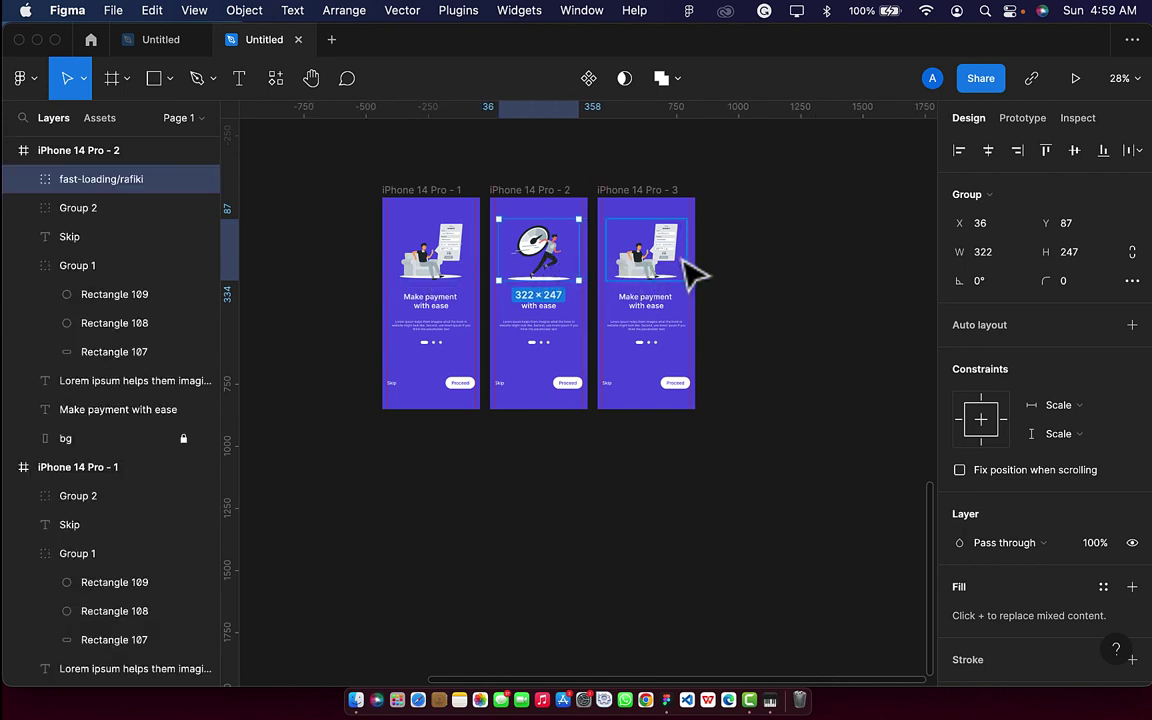
click(693, 272)
Resize the shopping/bro illustration group to 322×247 to match the other screens.
scroll(656, 411, down, 2)
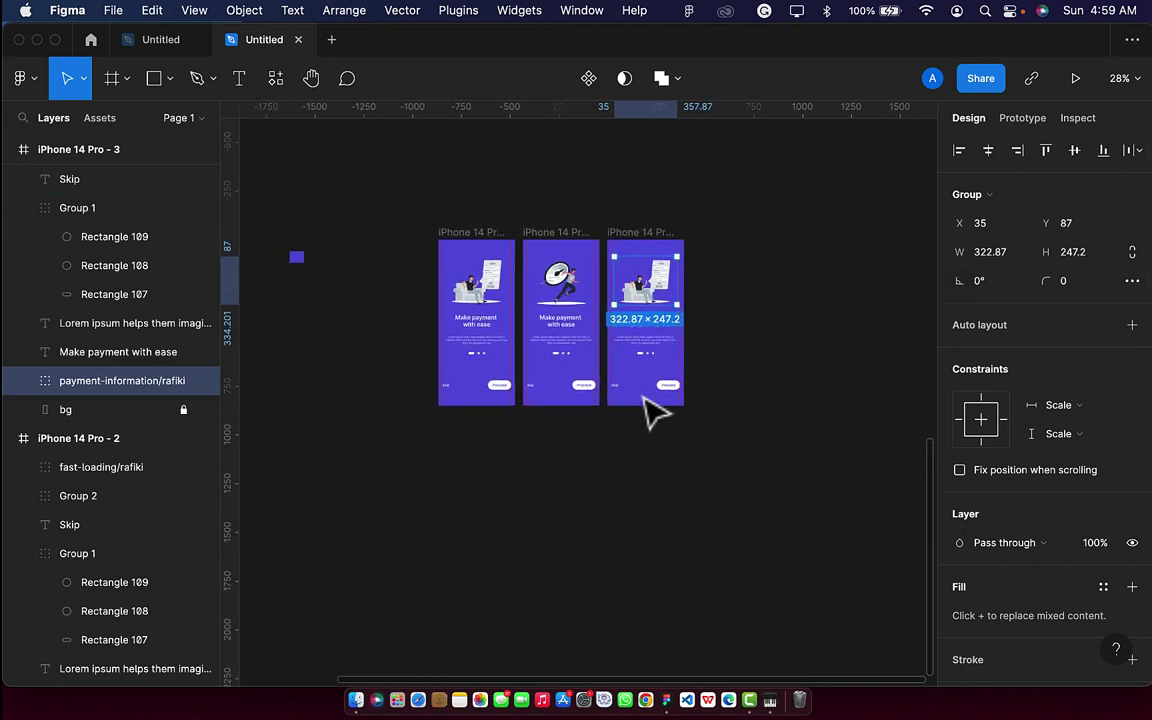
scroll(650, 410, down, 2)
scroll(473, 411, down, 6)
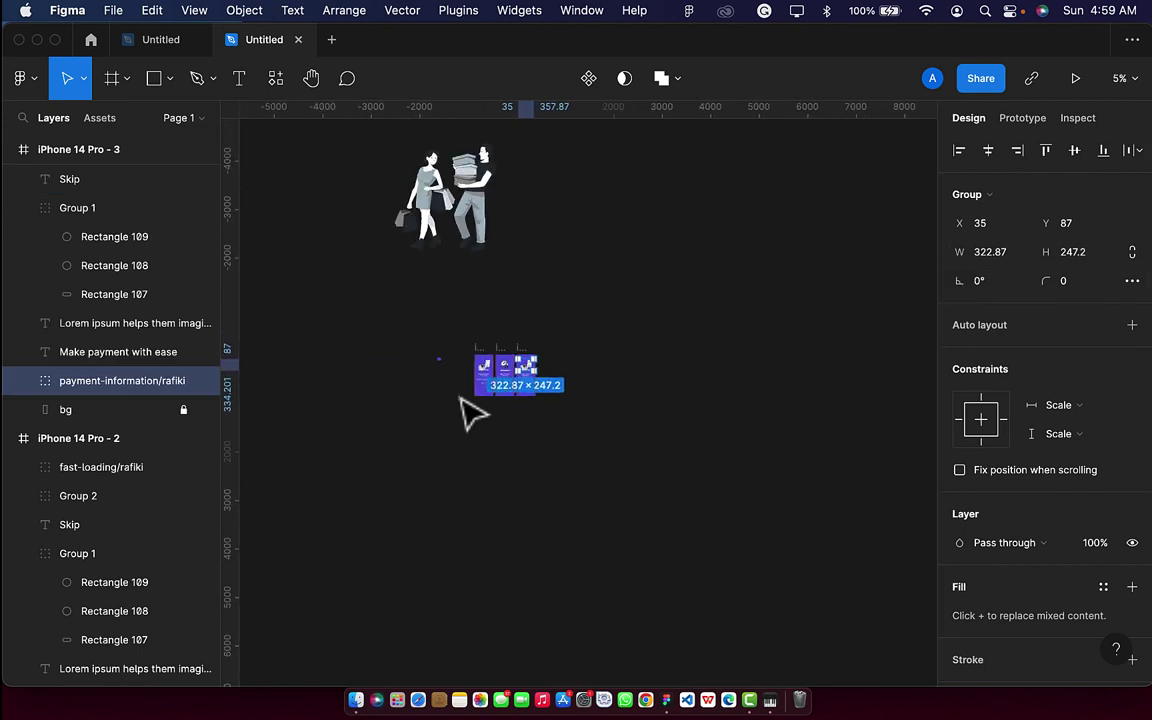
drag(440, 195, 600, 361)
scroll(505, 365, up, 5)
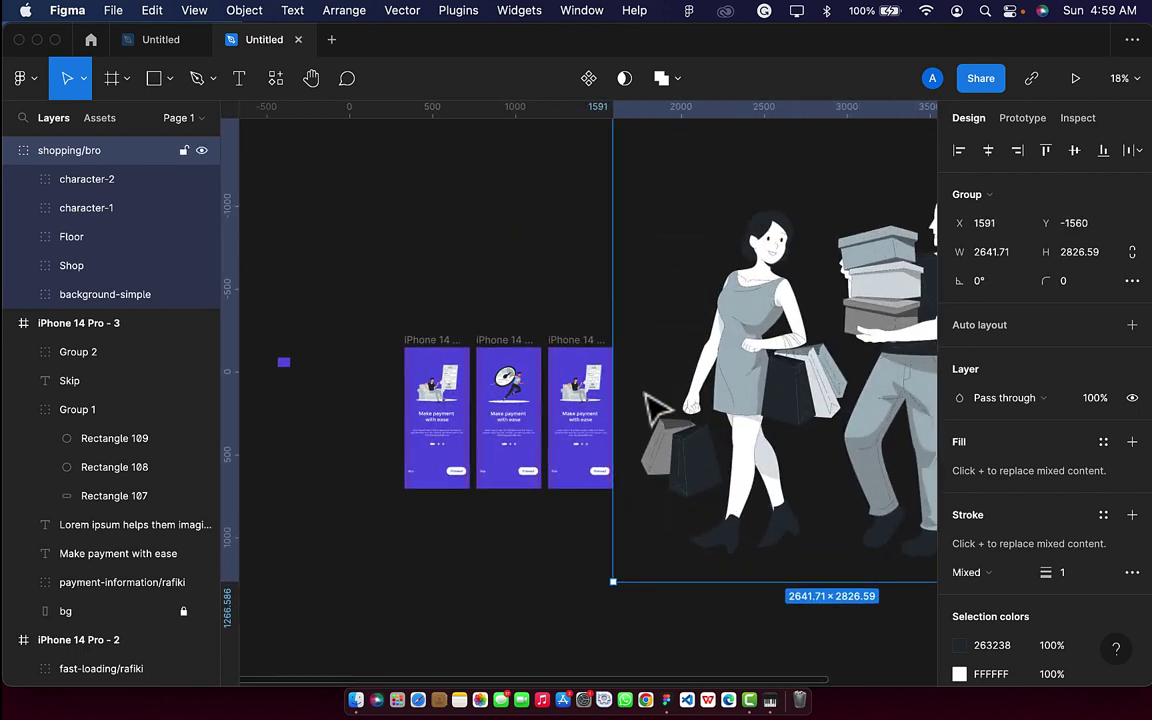
click(590, 405)
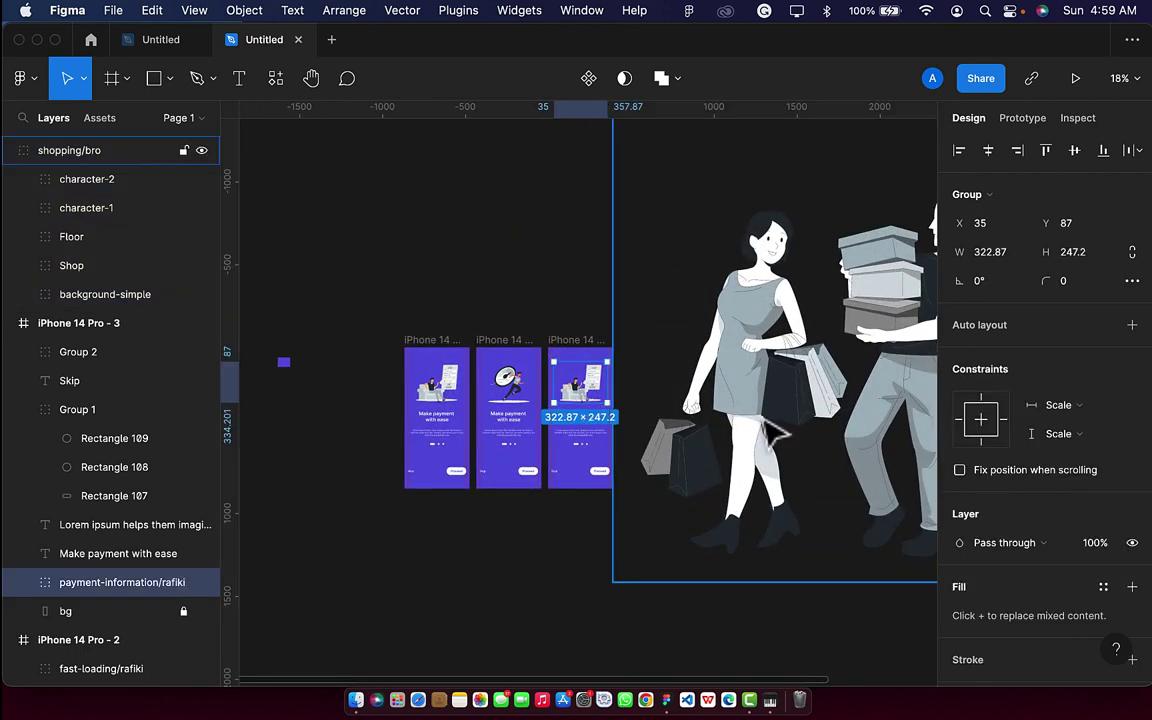
scroll(580, 410, right, 3)
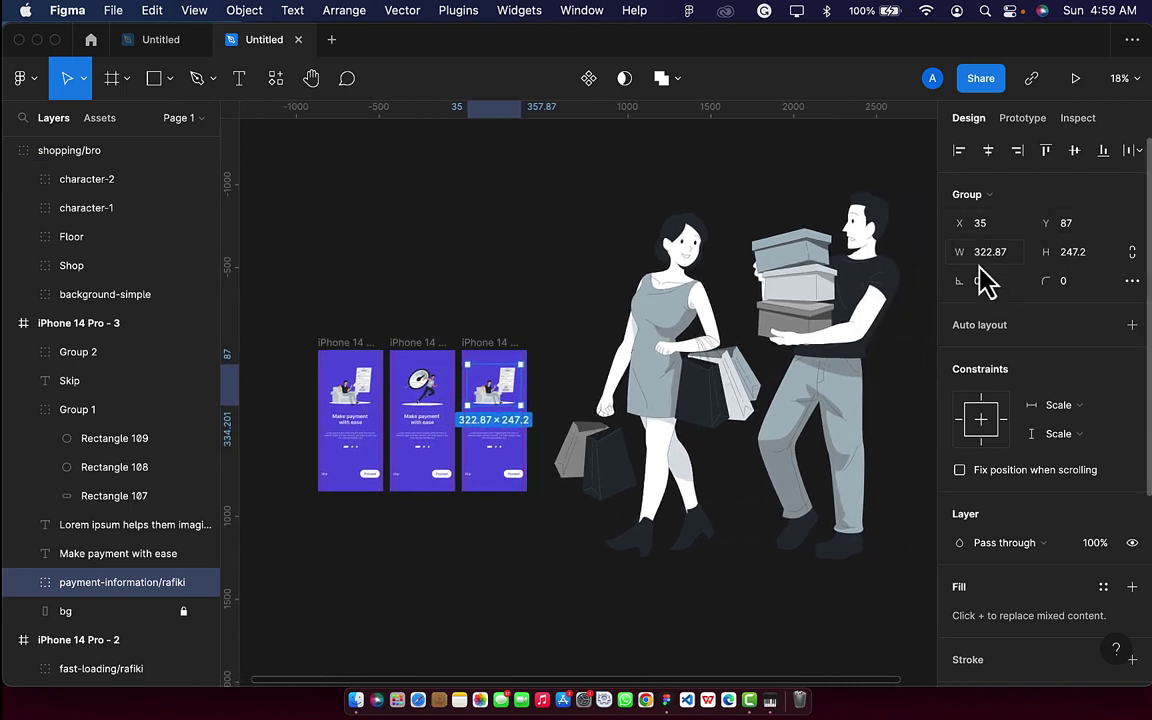
click(438, 402)
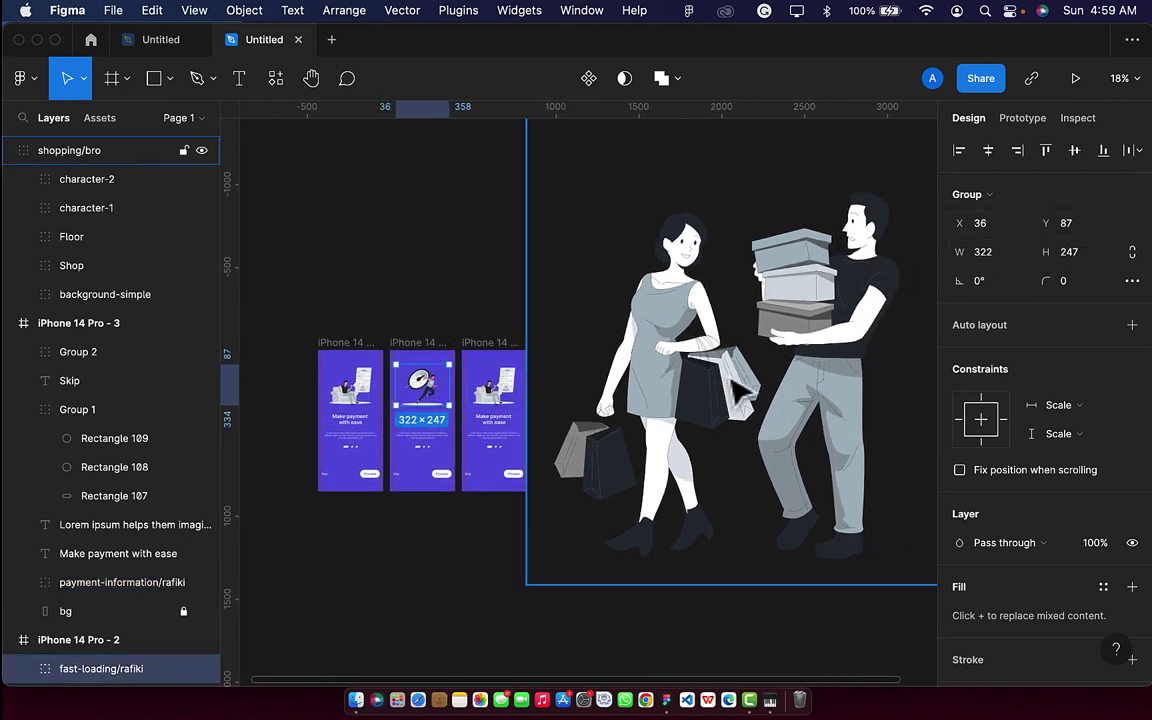
click(662, 350)
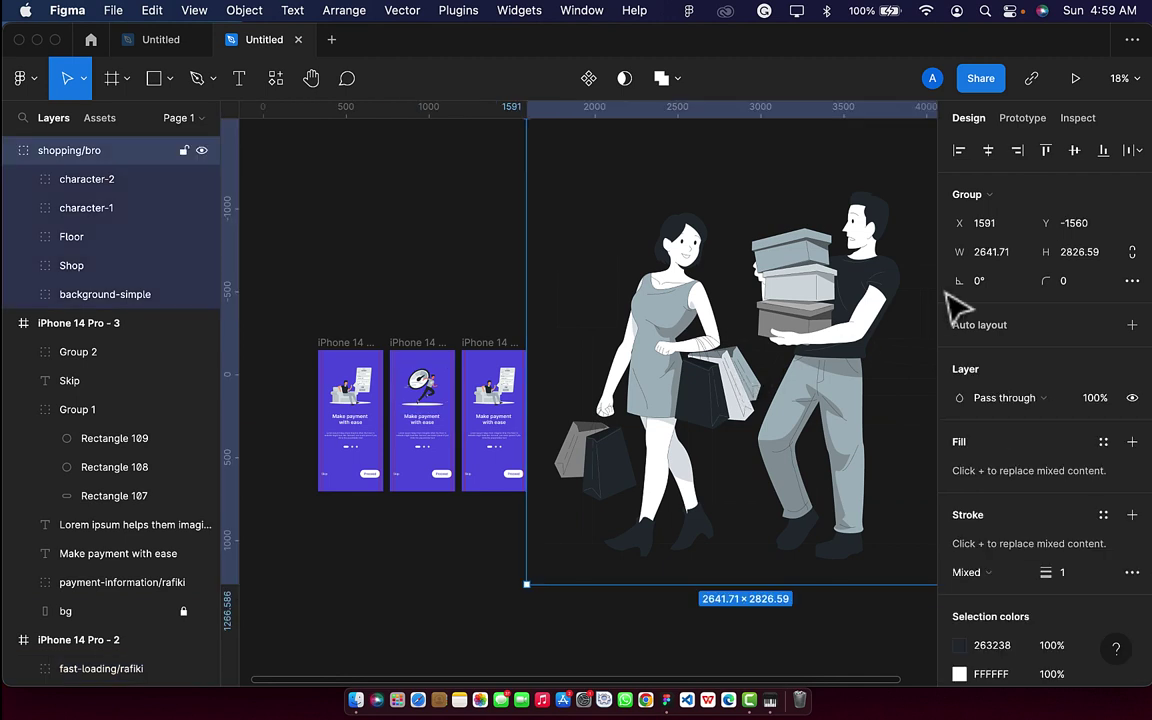
click(1018, 260)
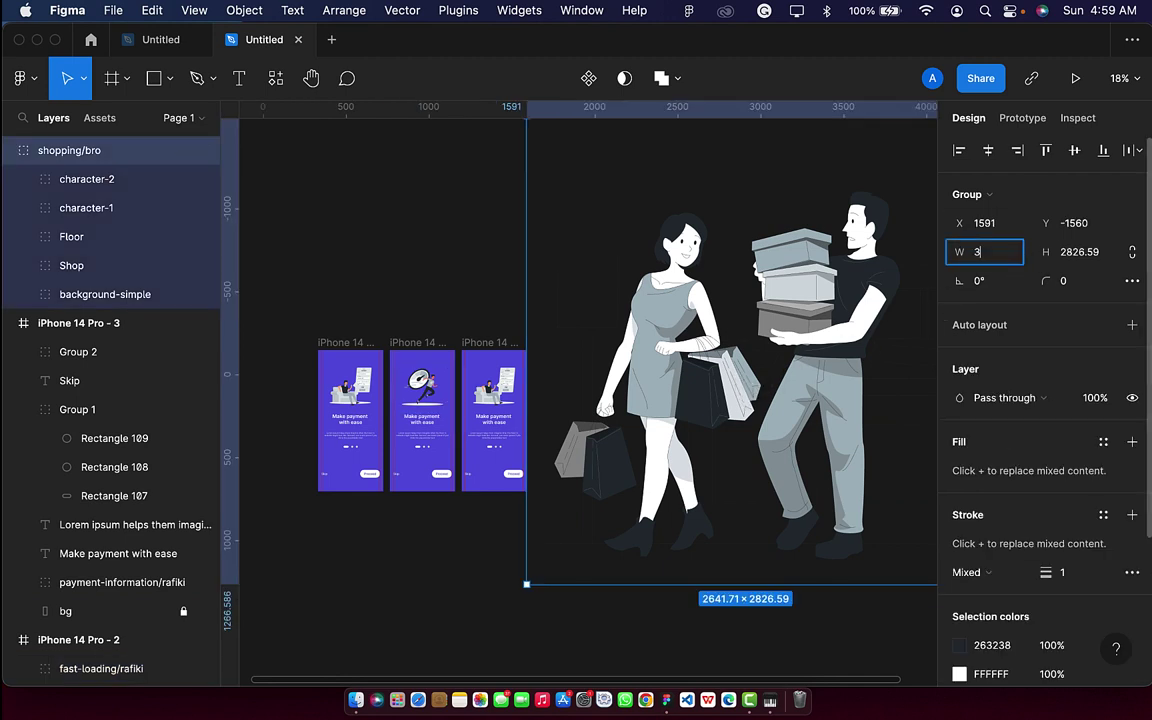
key(Return)
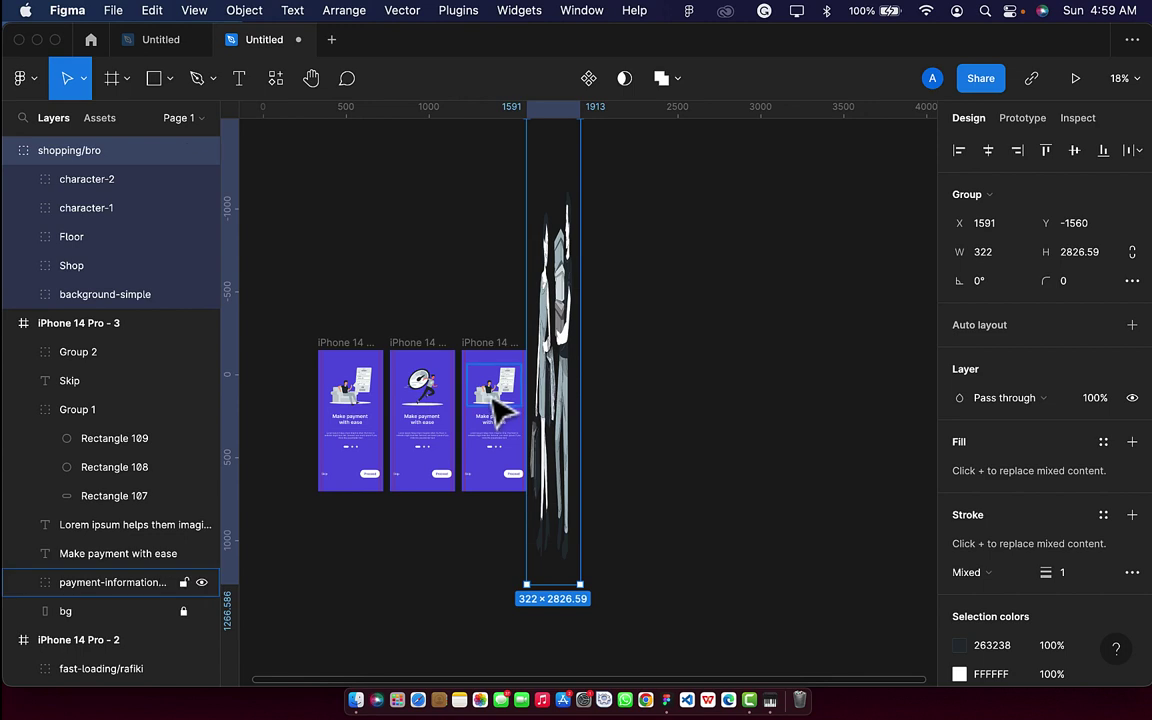
click(463, 398)
click(442, 402)
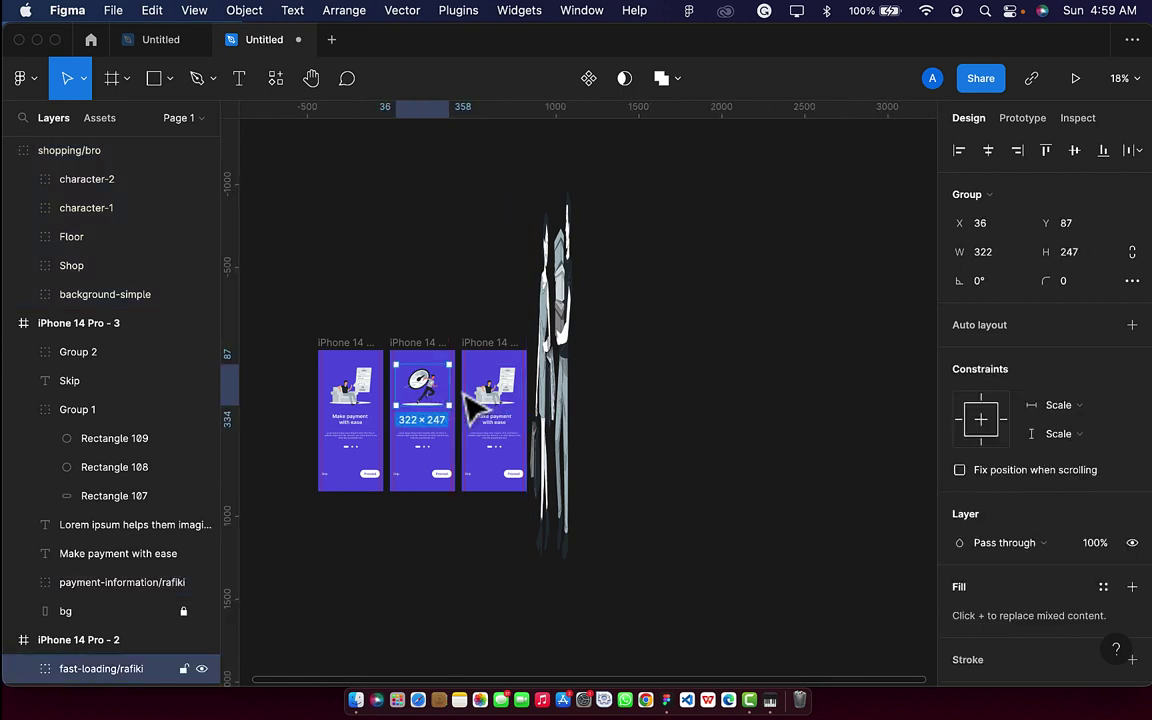
click(565, 395)
click(1093, 243)
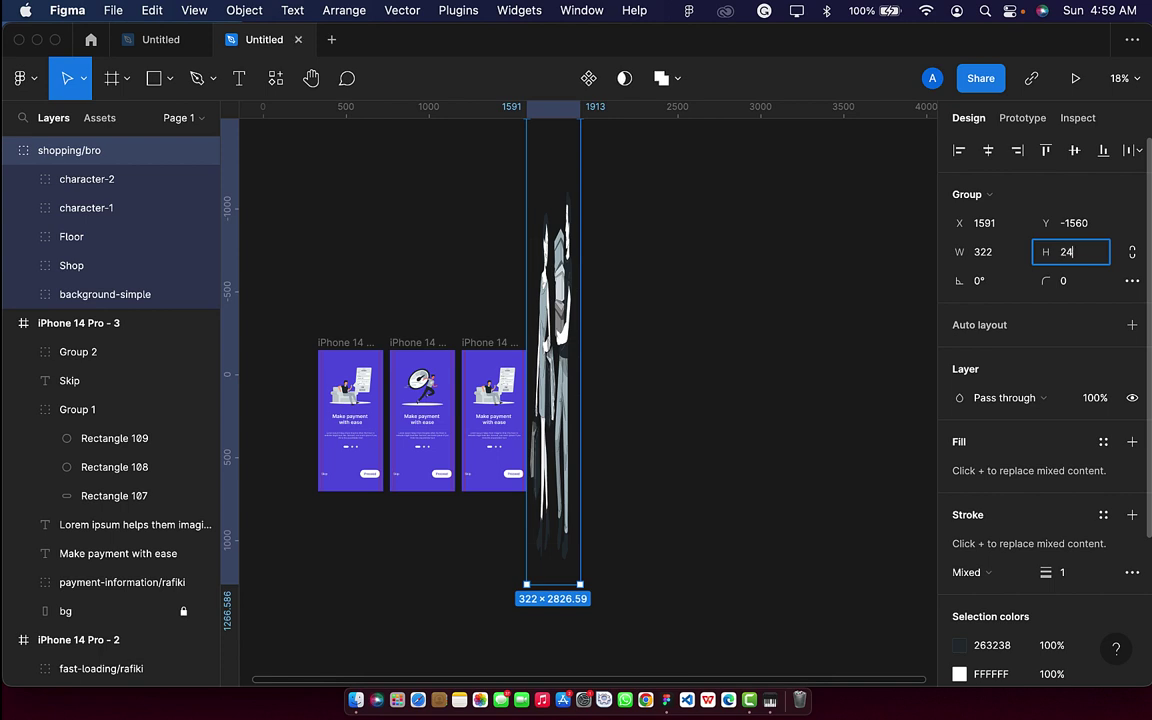
text(247)
key(Return)
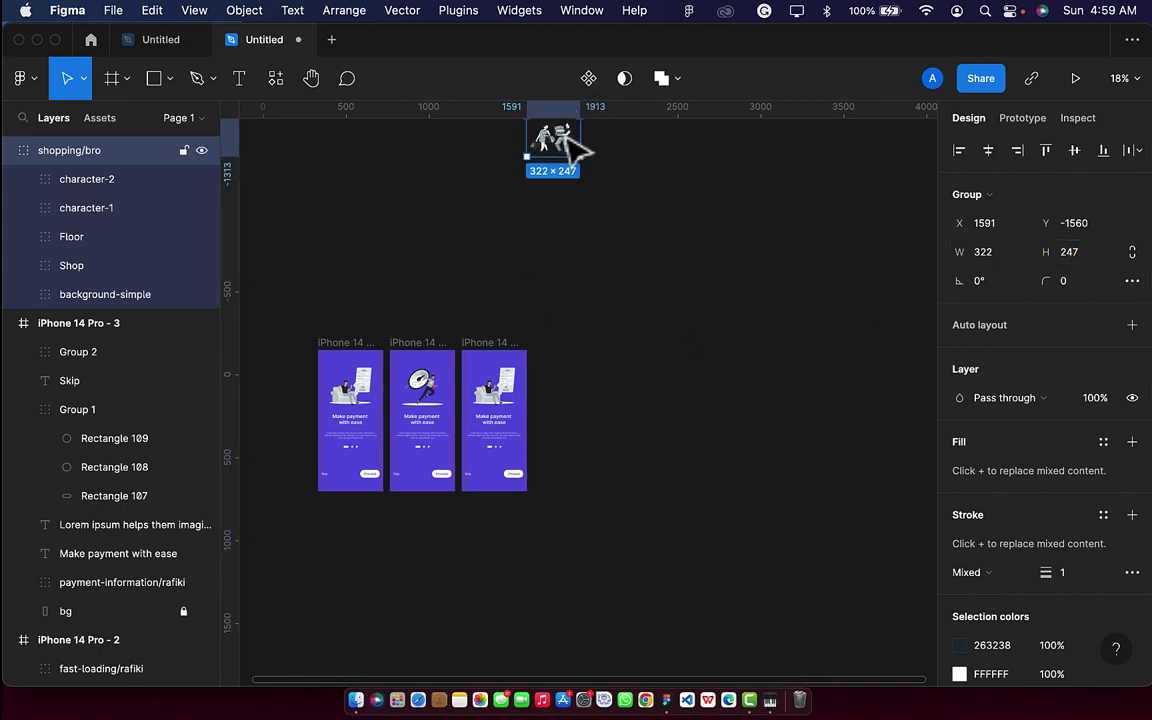
Move the shopping illustration onto the third screen and delete the old payment illustration.
drag(548, 140, 516, 406)
click(515, 405)
key(BackSpace)
Position the shopping illustration at X 36, Y 87 in iPhone 14 Pro - 3.
scroll(499, 386, up, 10)
scroll(516, 406, down, 3)
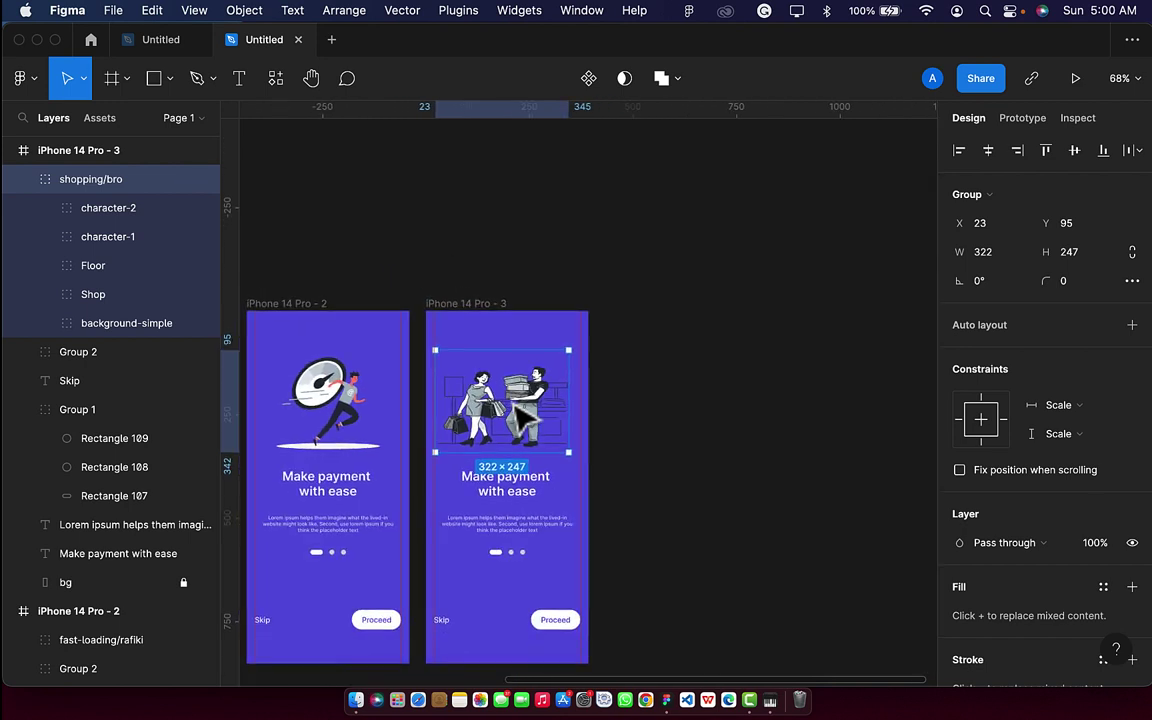
click(318, 420)
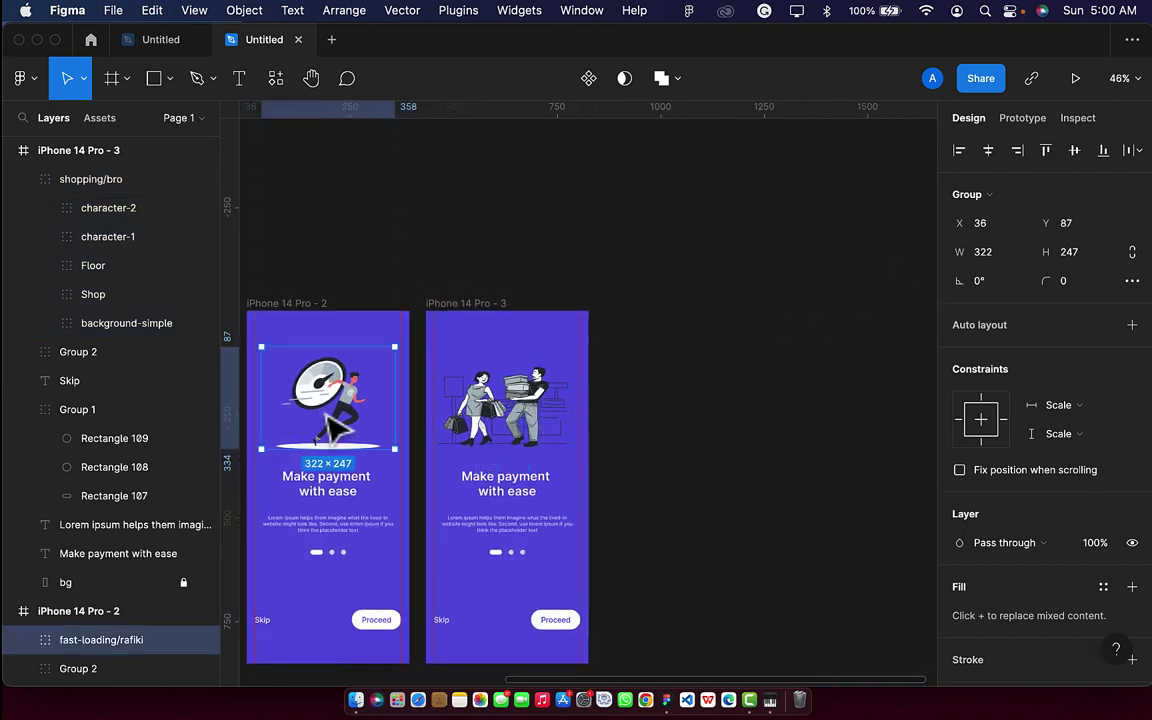
click(548, 393)
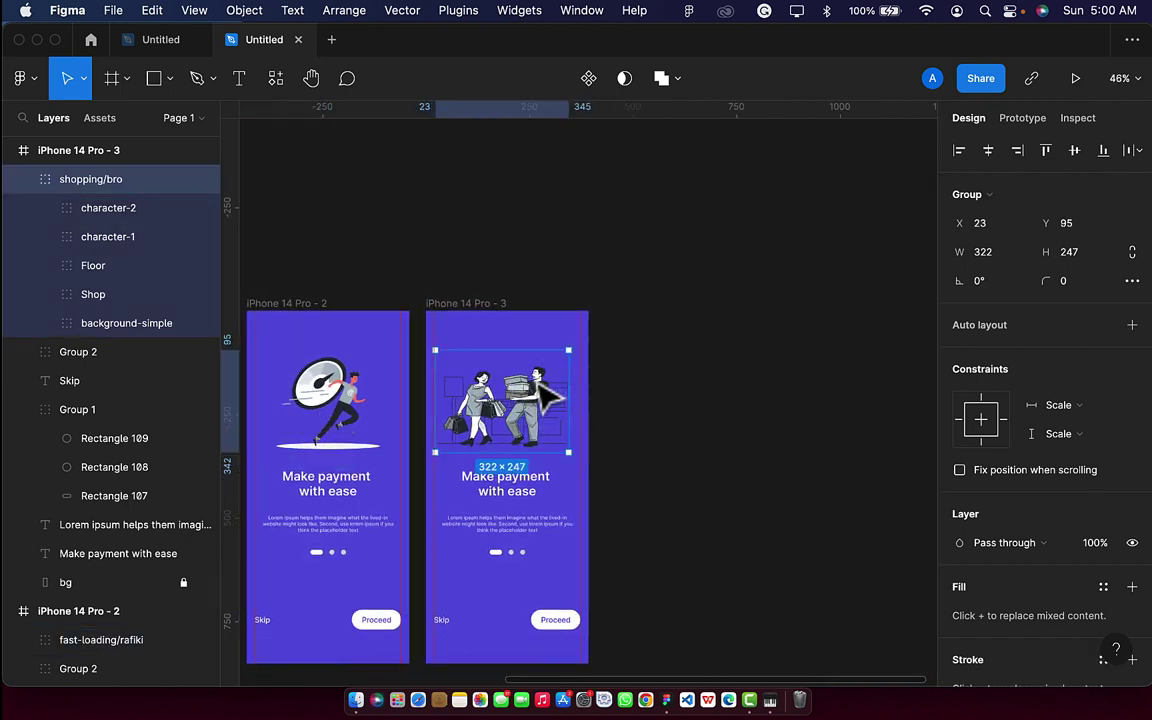
click(988, 223)
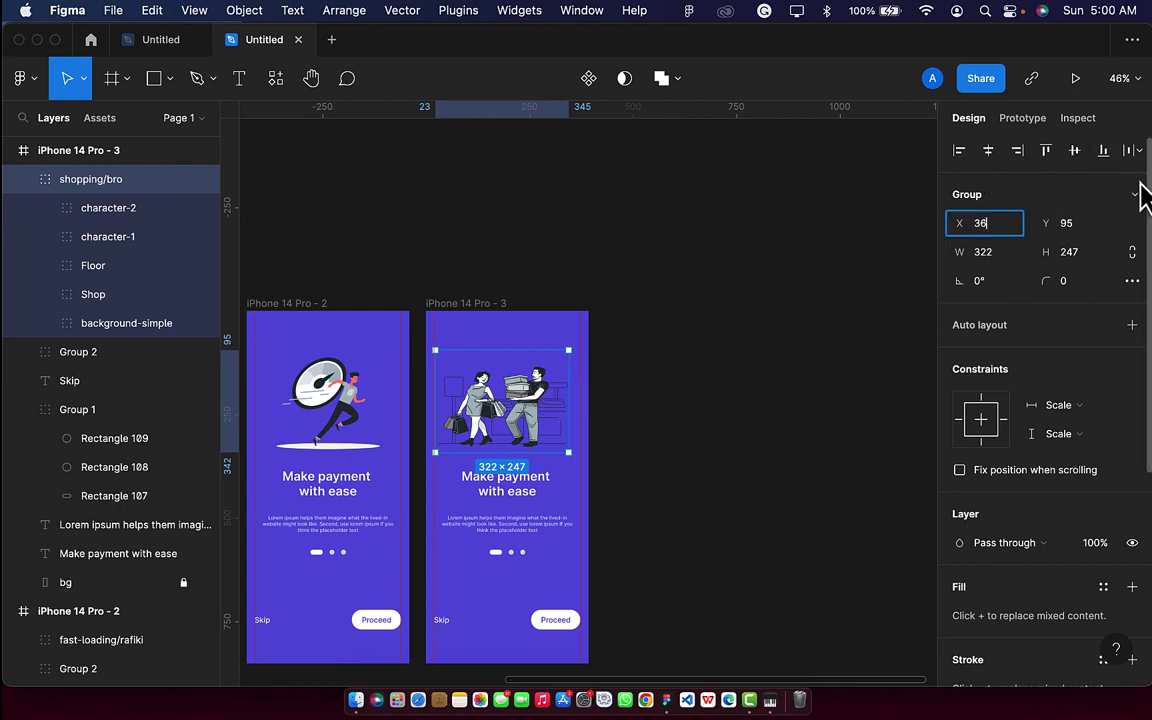
text(36)
key(Return)
click(1086, 226)
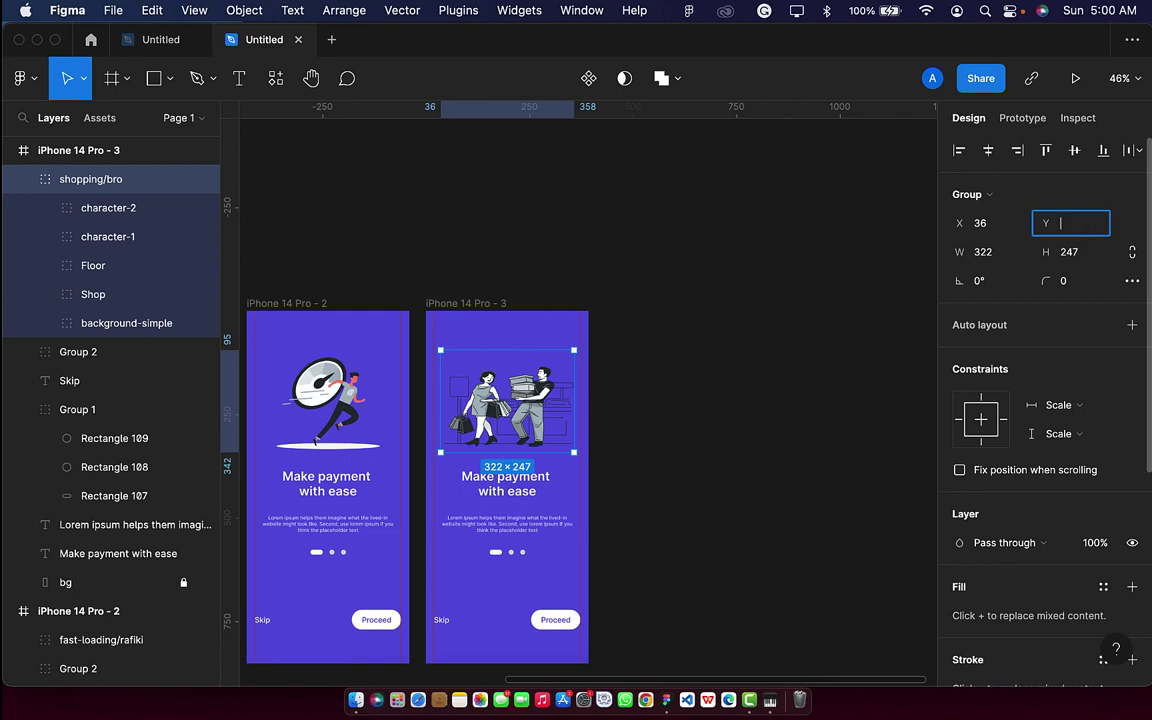
key(Return)
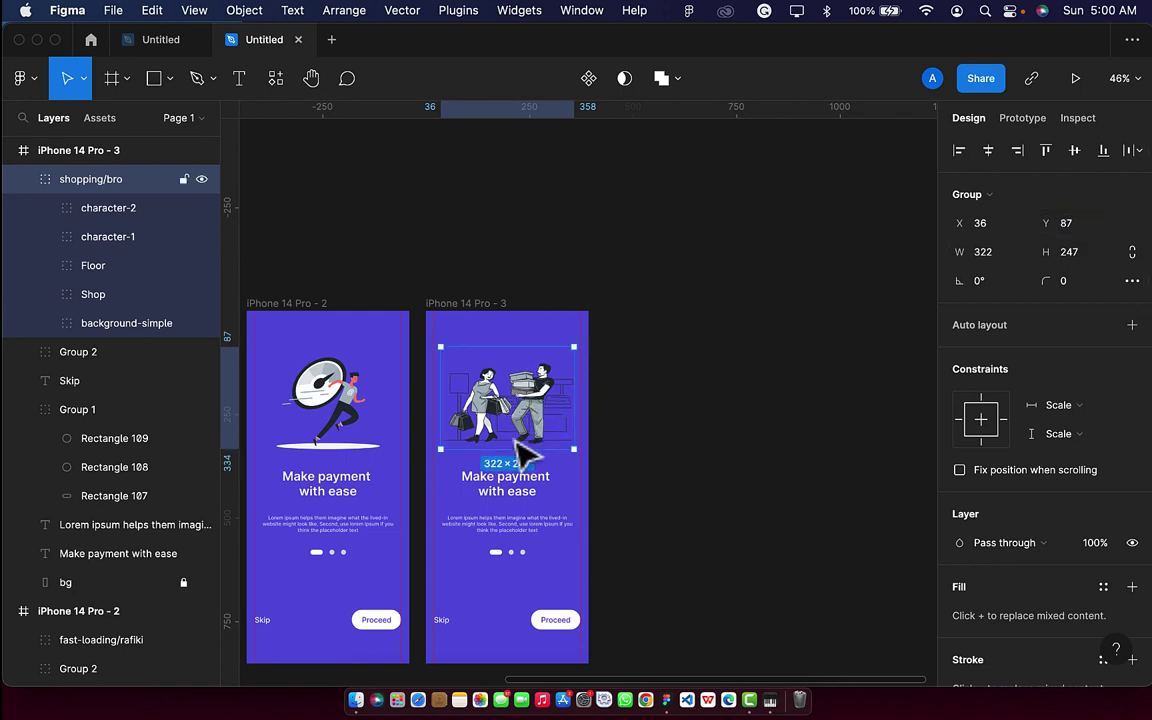
scroll(502, 447, left, 5)
scroll(502, 447, left, 4)
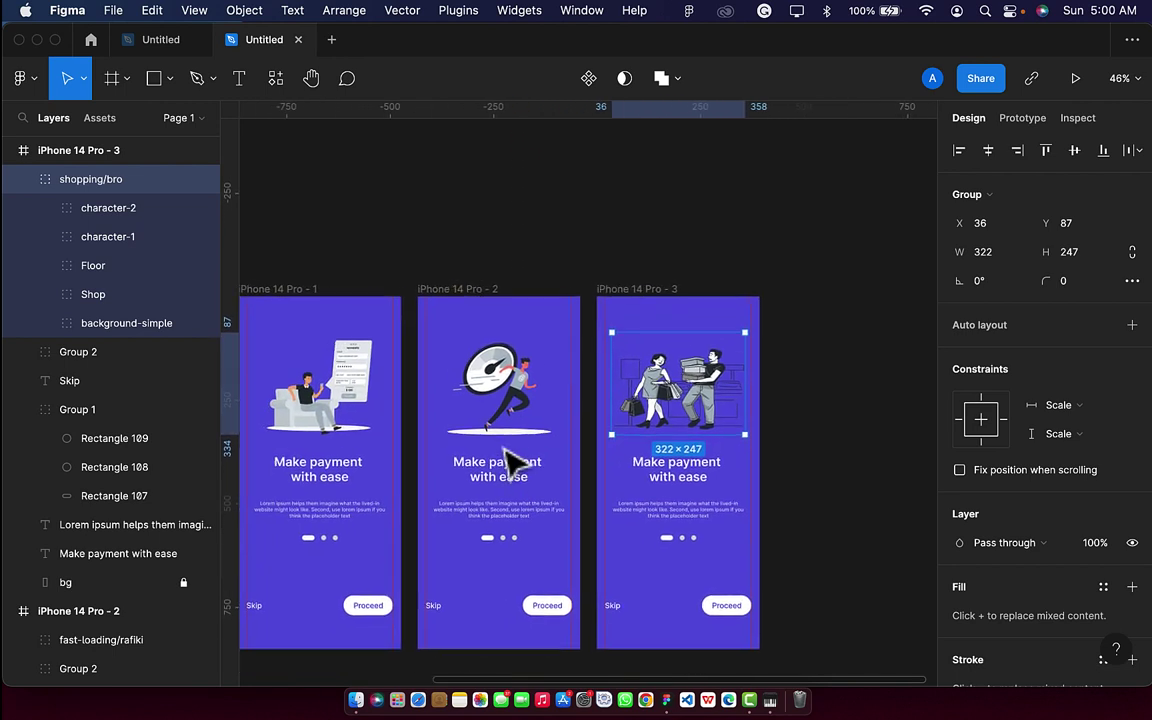
Add 'fast' to the second title and change the third title's ending to 'virtual card'.
click(512, 481)
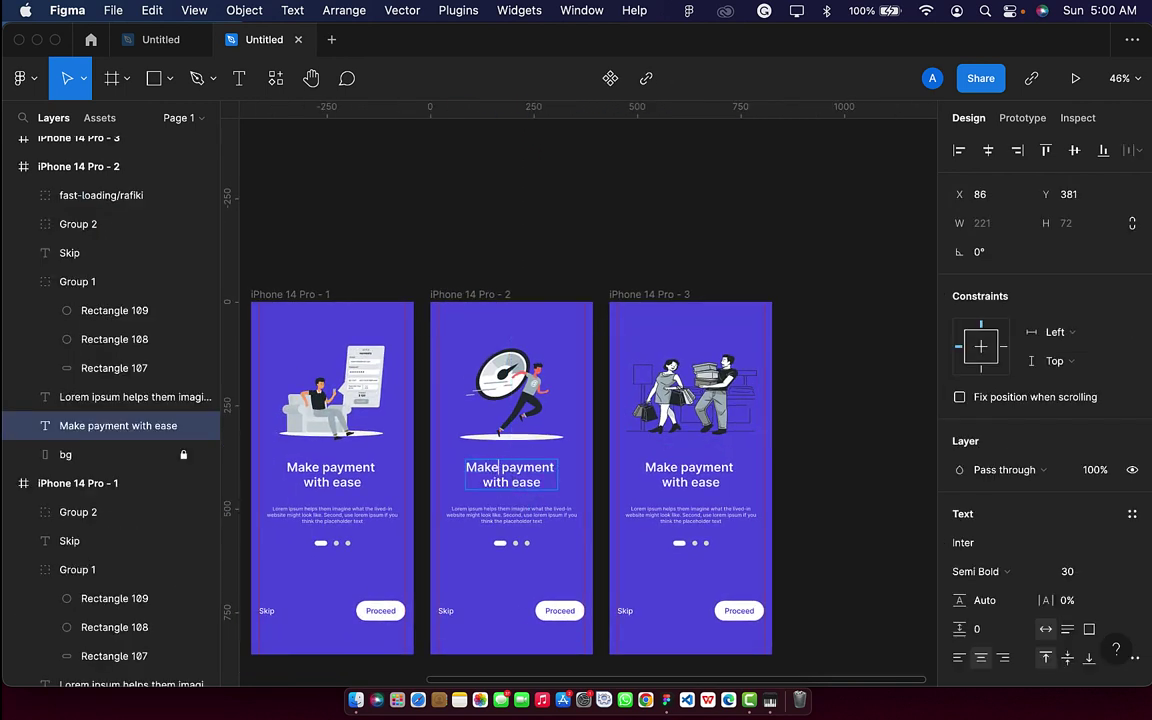
text(fast)
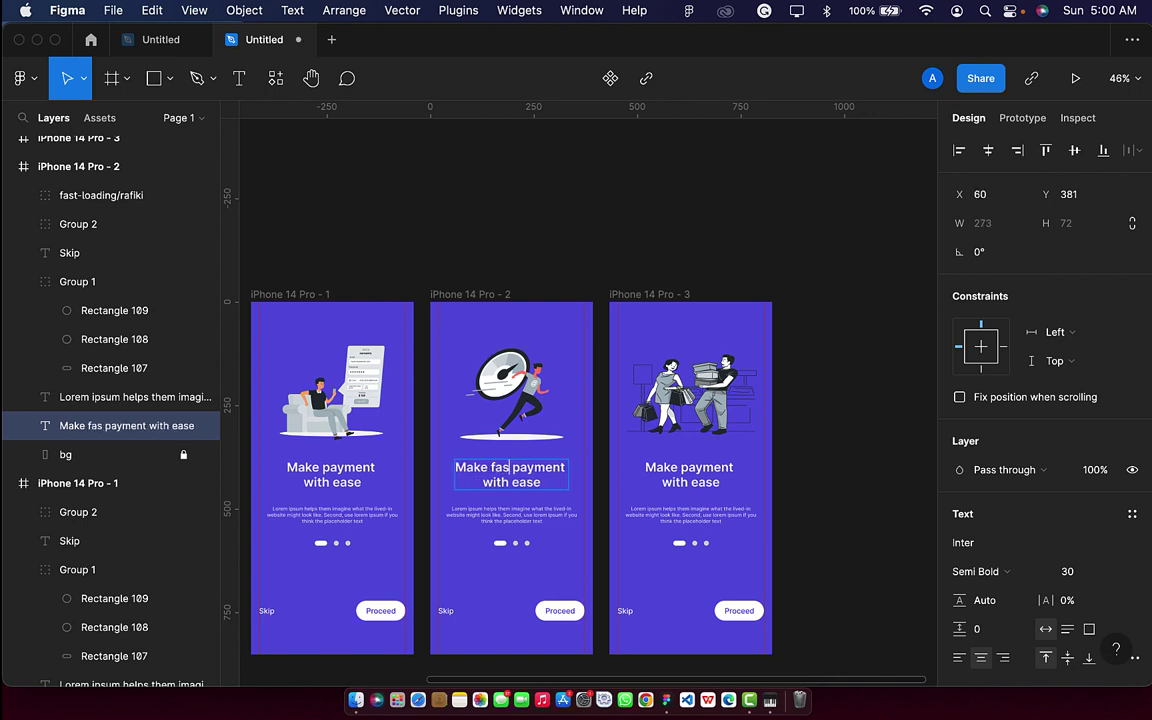
click(677, 467)
double_click(717, 468)
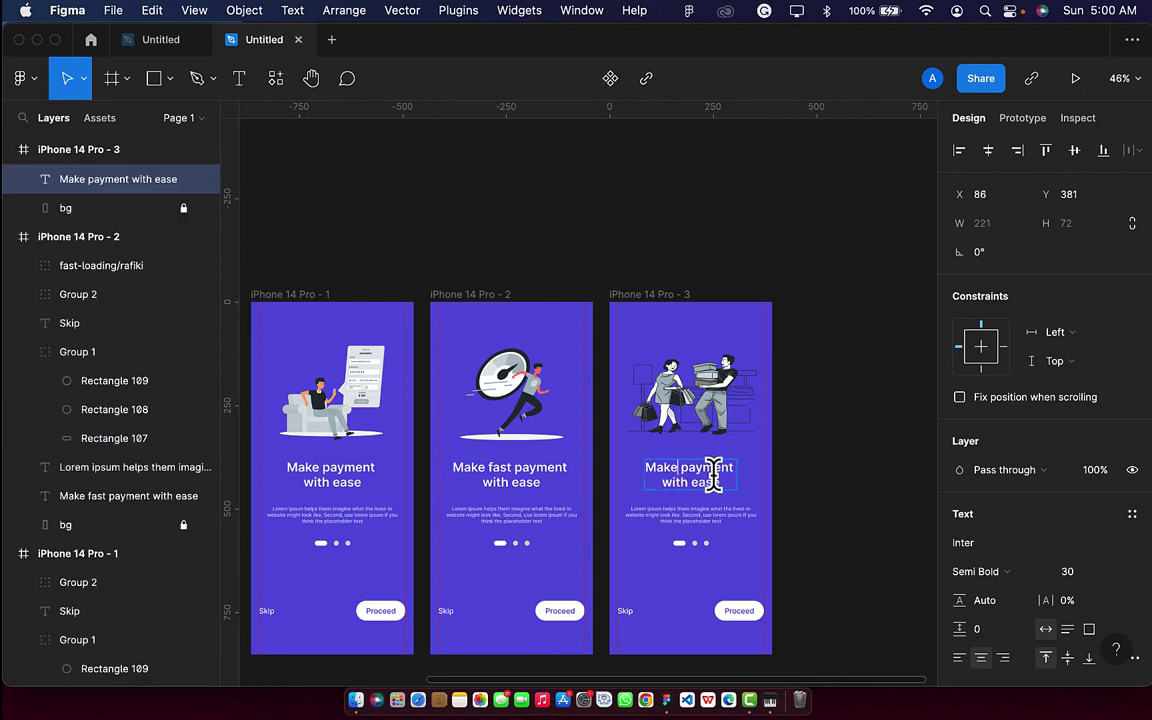
key(Left)
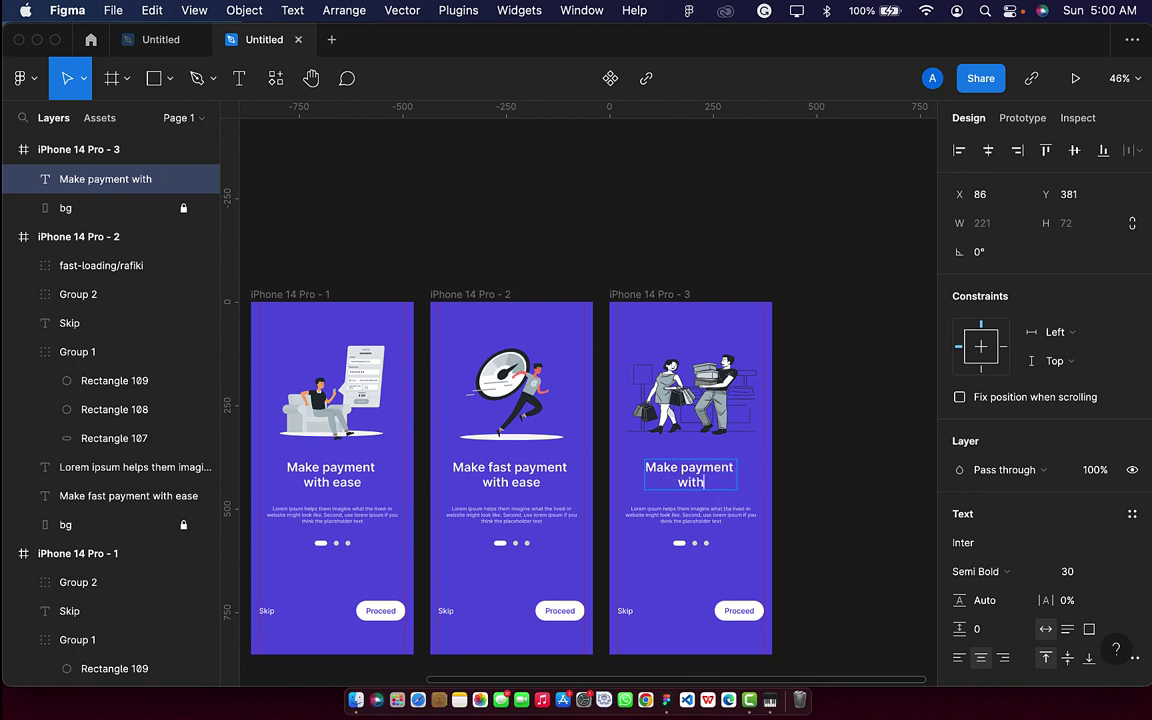
key(BackSpace)
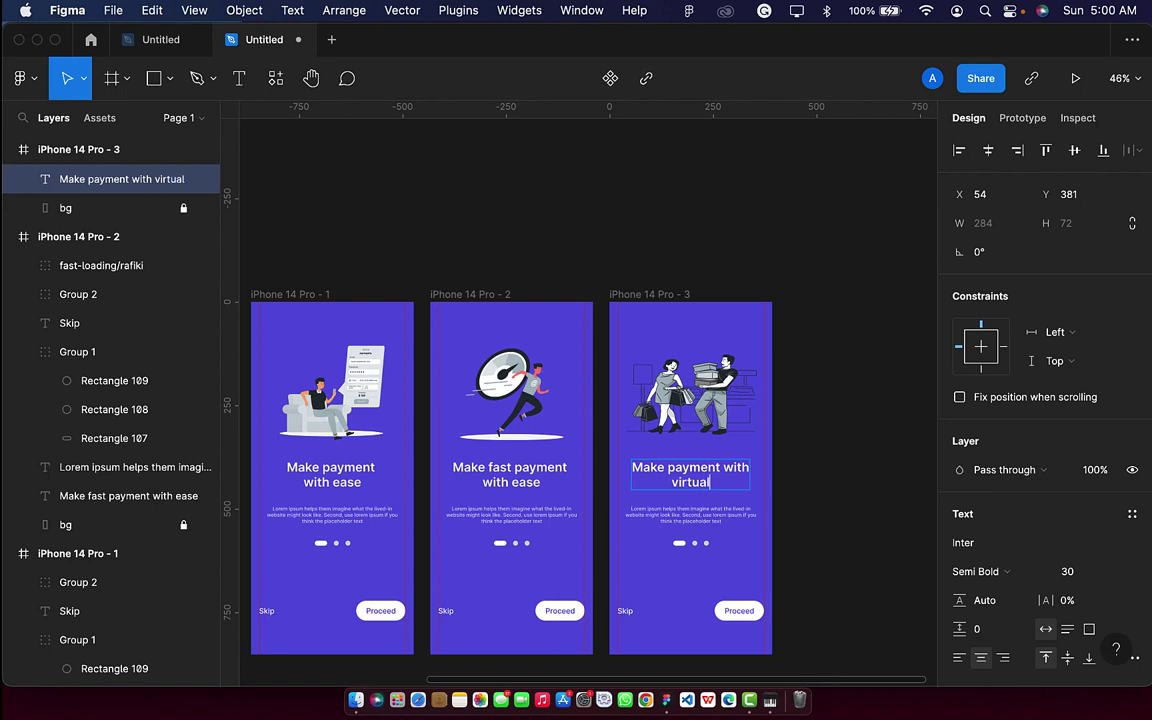
key(Escape)
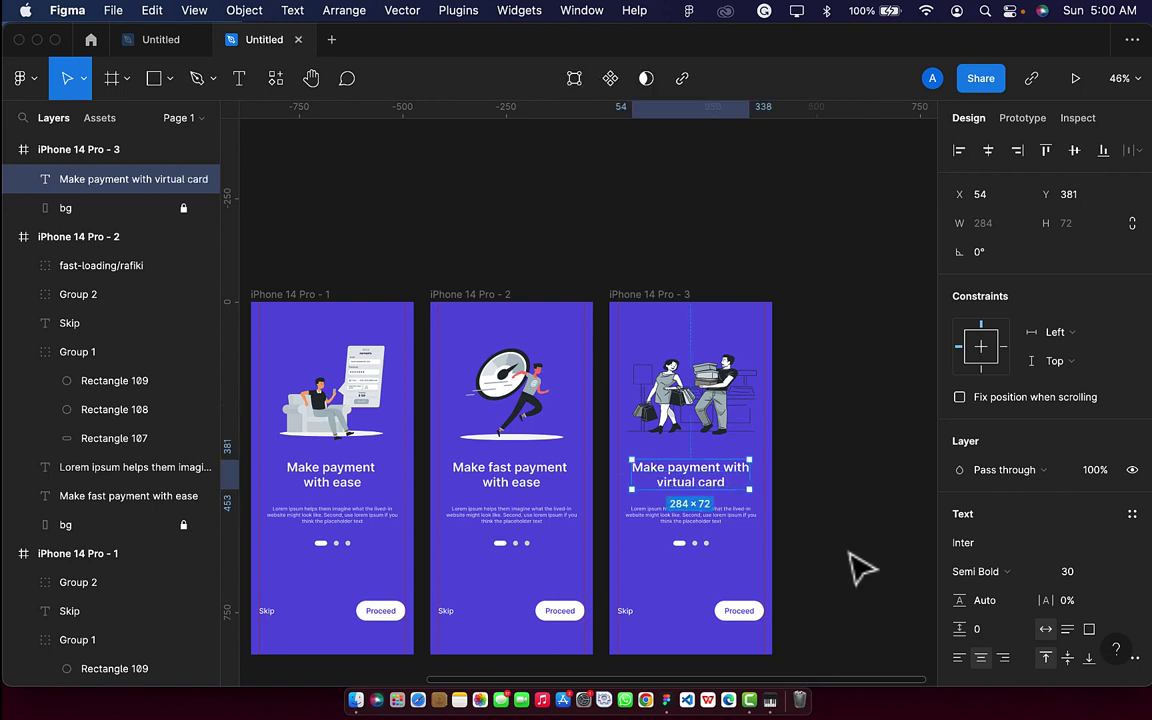
ctrl+scroll(848, 568, down, 5)
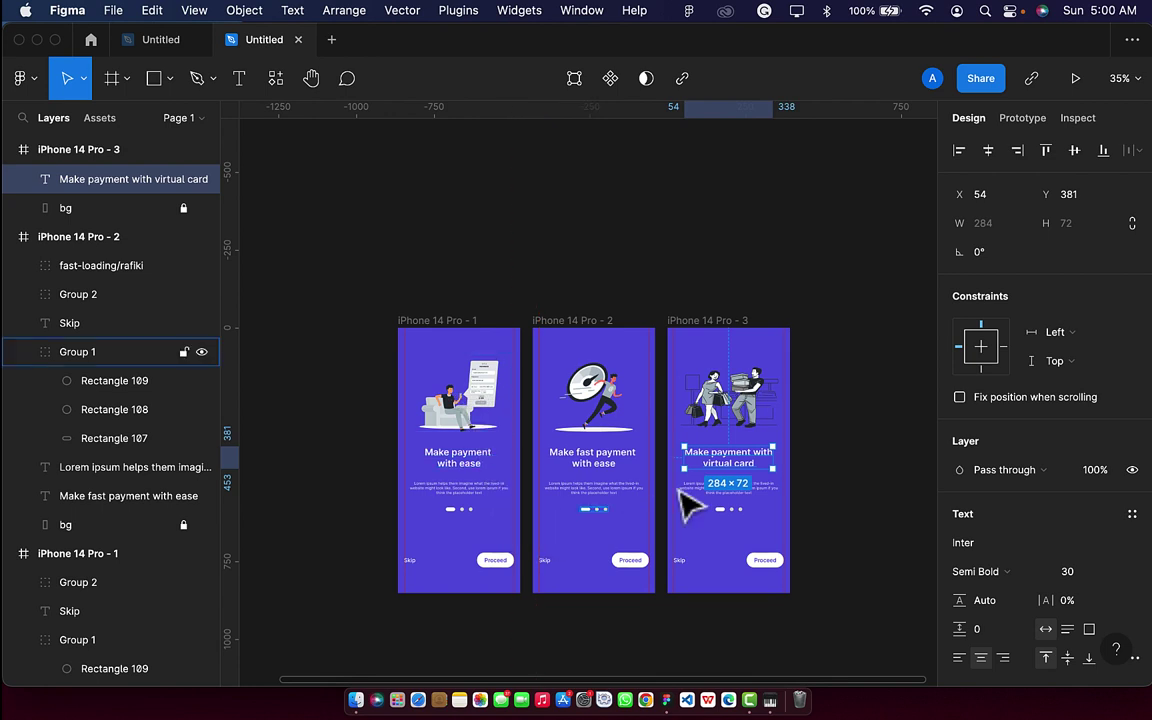
Duplicate the iPhone 14 Pro - 3 frame to create iPhone 14 Pro - 4 at X 1631.
click(782, 282)
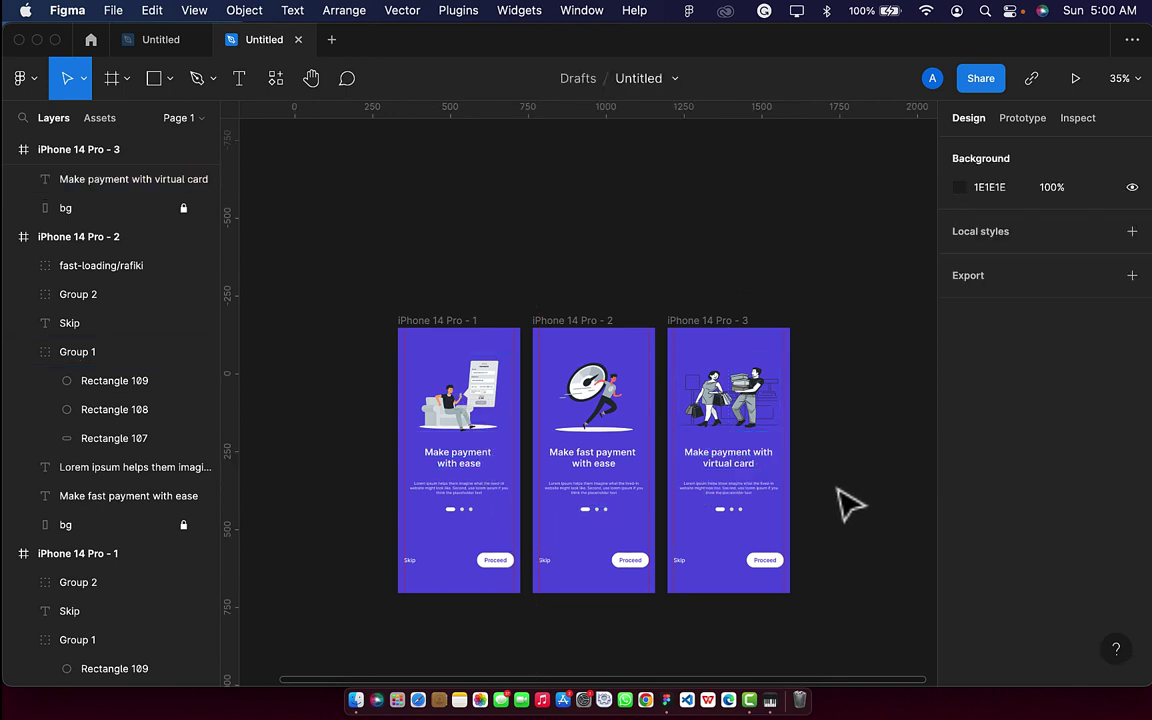
scroll(848, 505, down, 3)
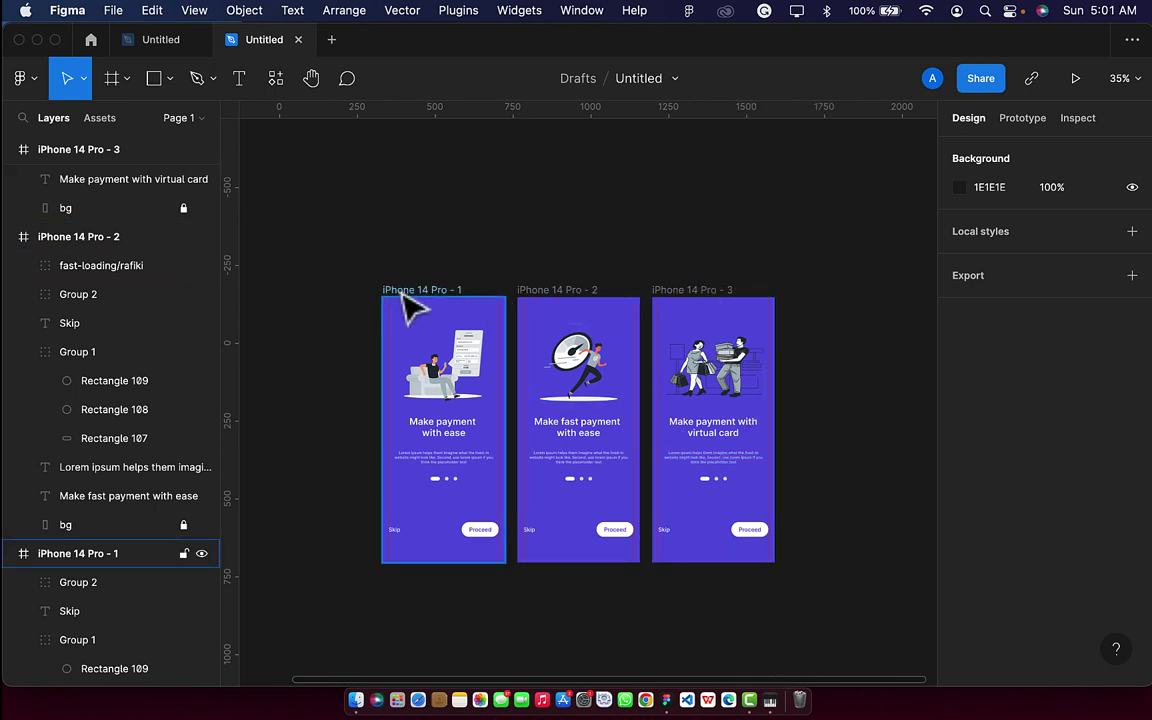
click(718, 303)
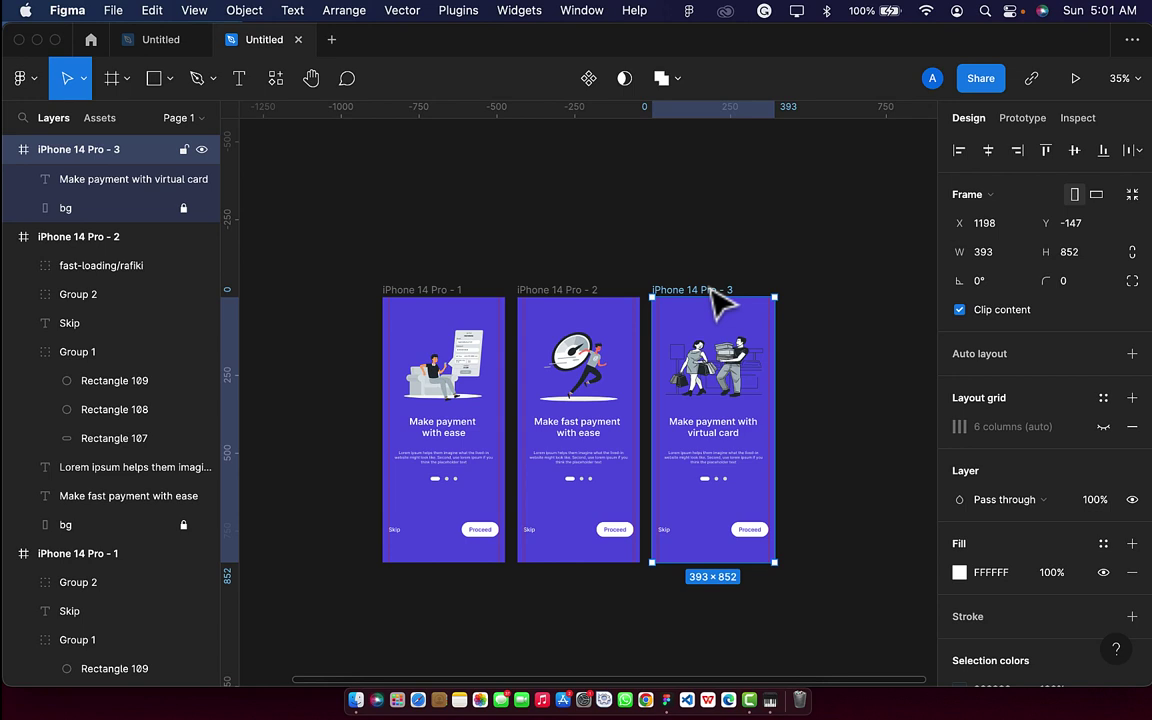
key(super+d)
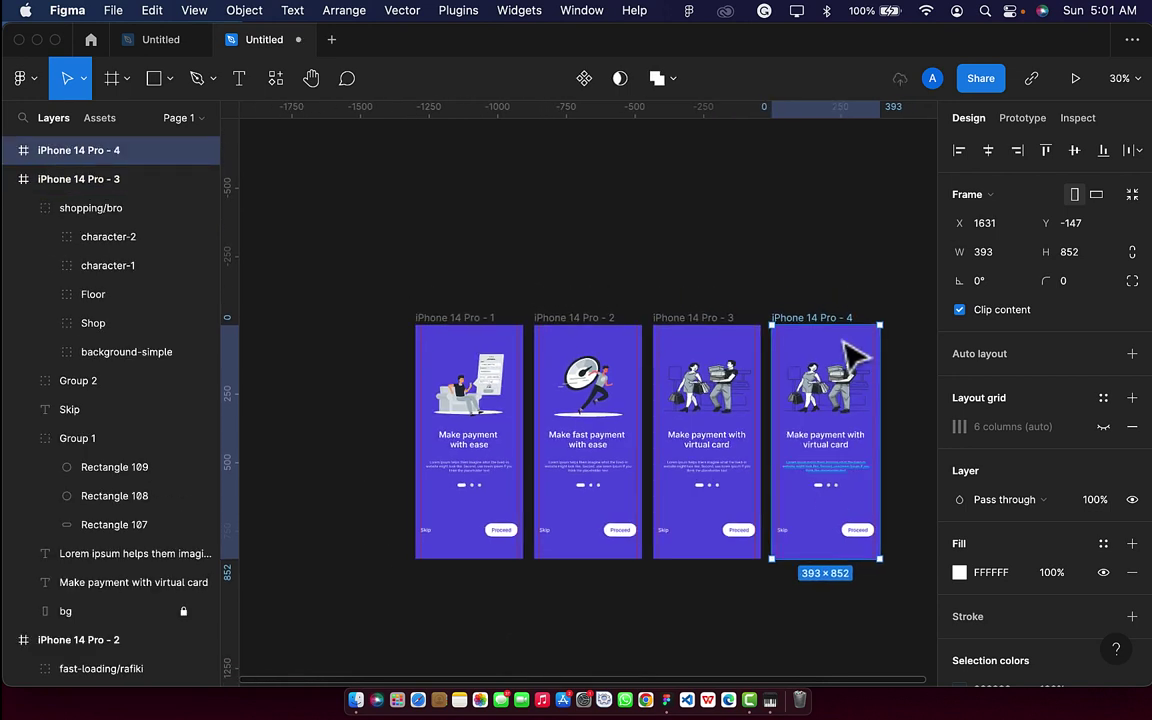
Delete the duplicated frame and duplicate iPhone 14 Pro - 1 instead.
key(Delete)
key(shift+1)
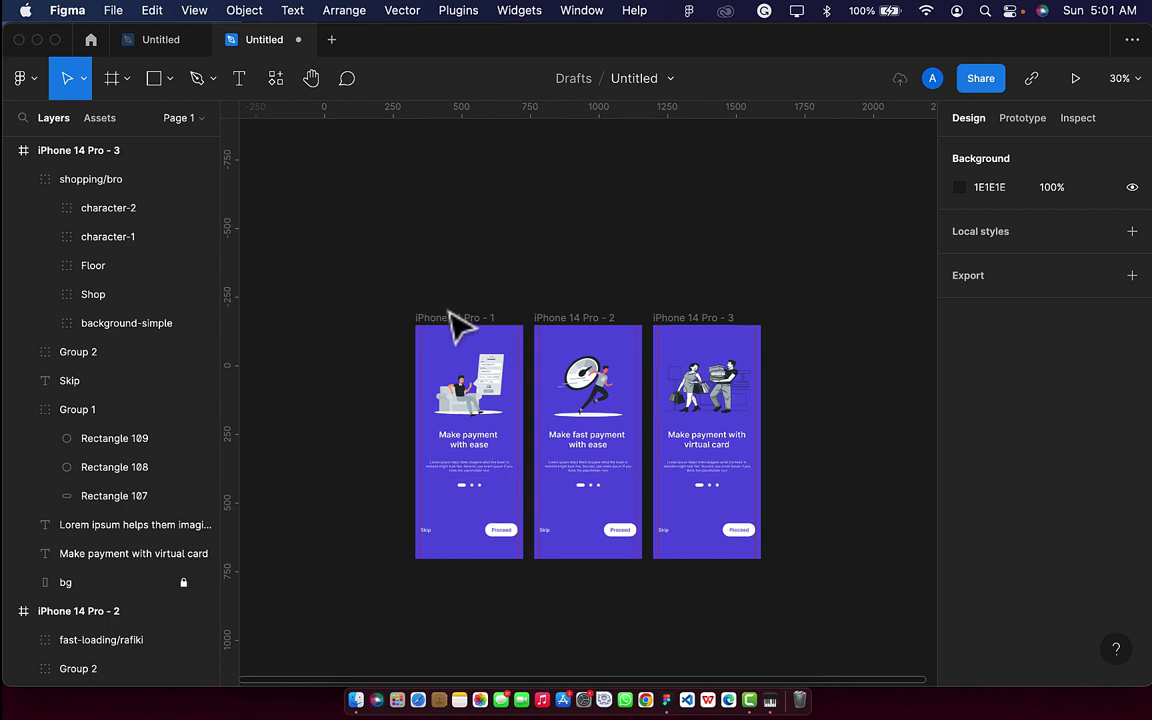
click(455, 318)
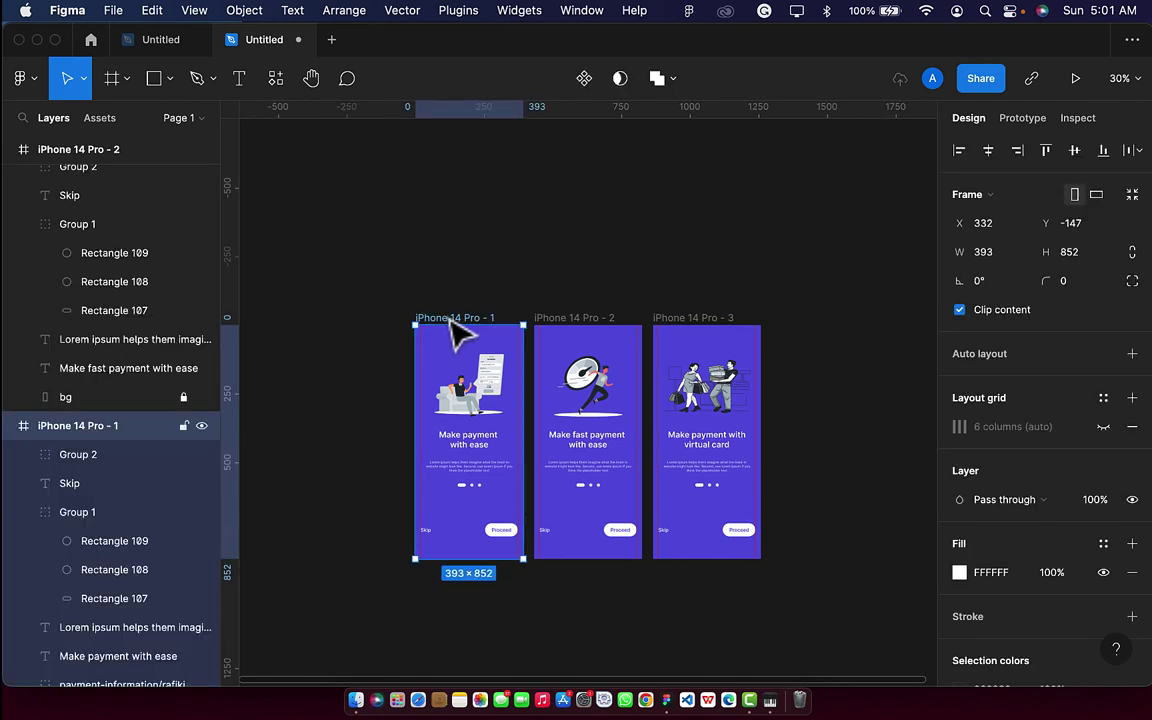
key(super+d)
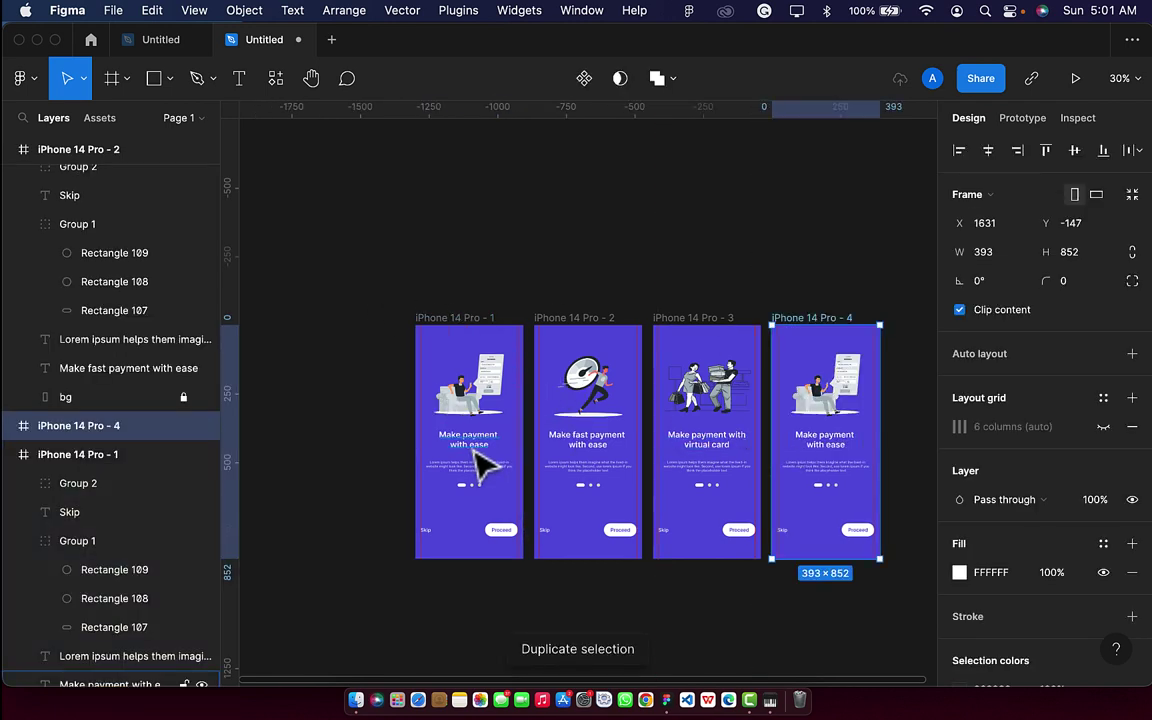
Remove the payment illustration, heading, text and Skip label from frame 1.
click(487, 414)
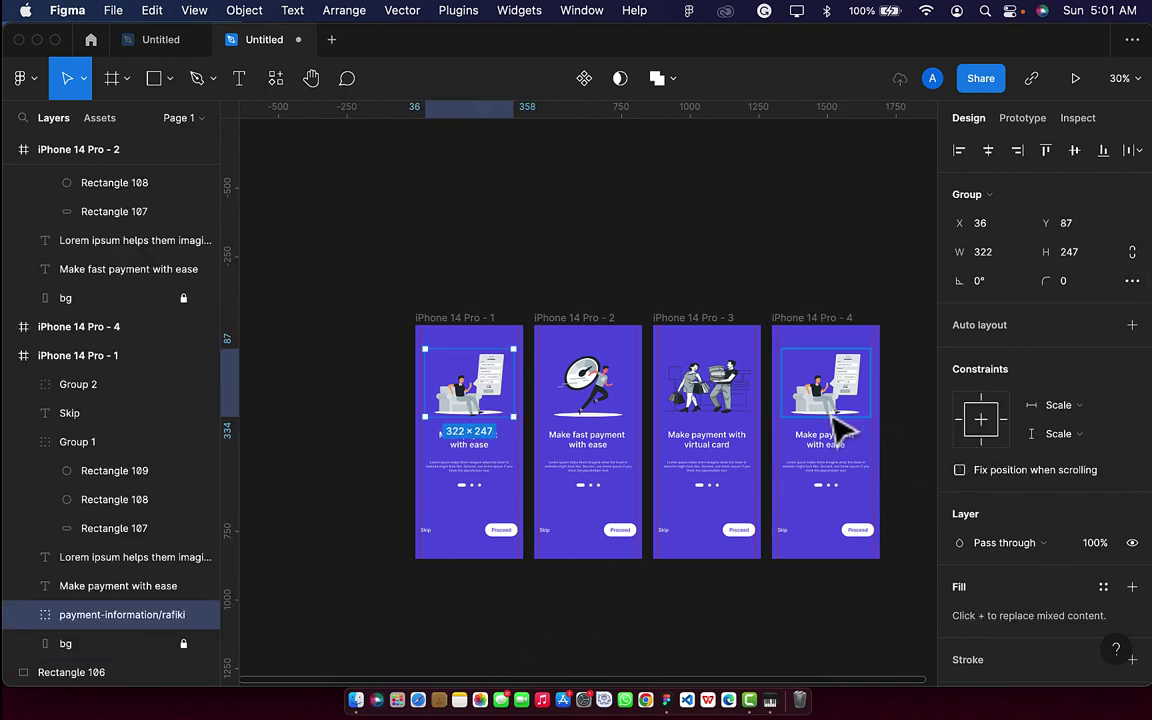
key(Delete)
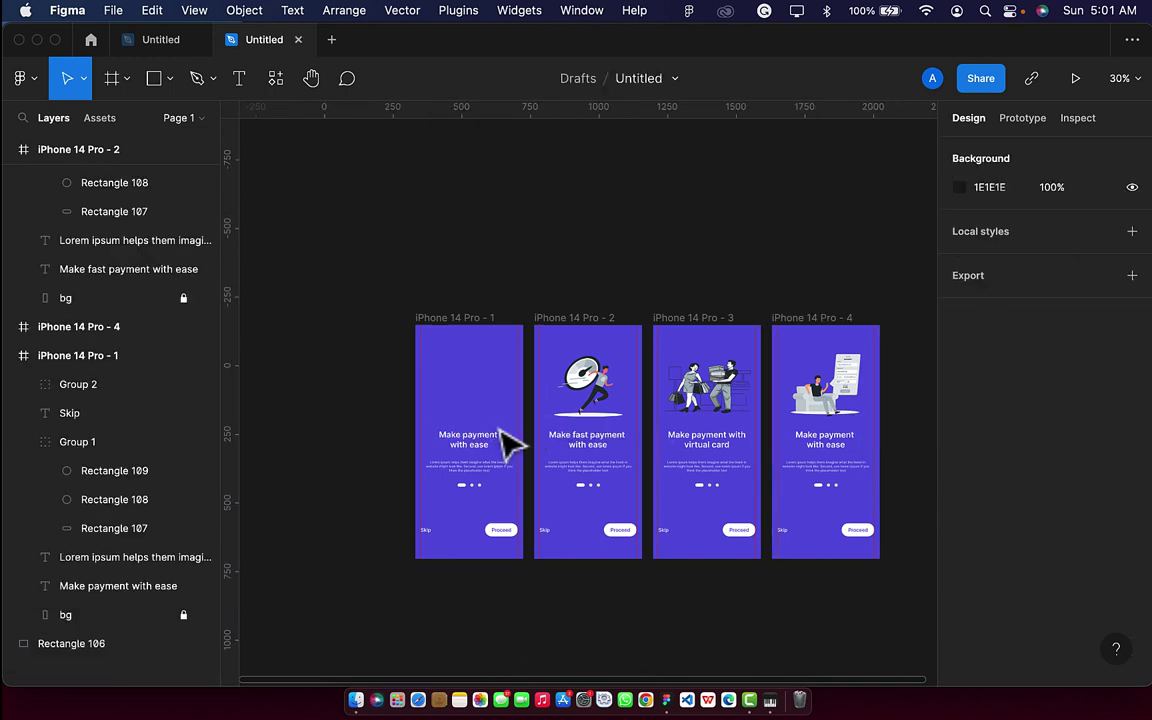
scroll(507, 442, down, 1)
drag(458, 380, 516, 560)
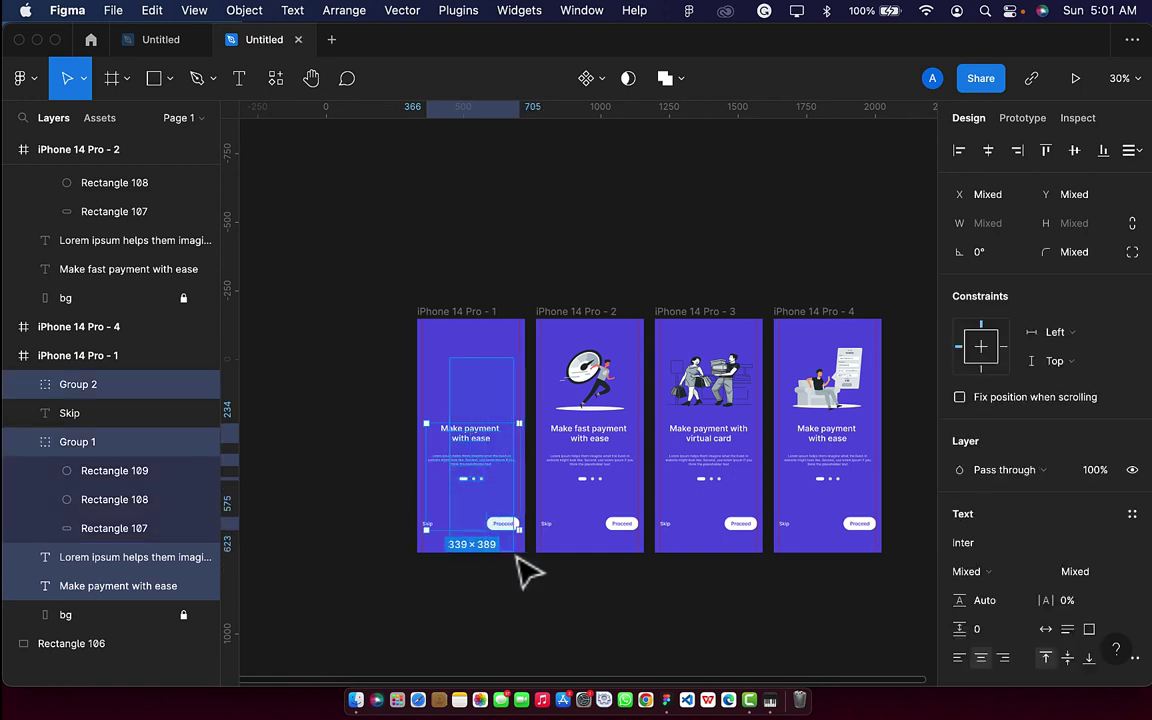
key(Delete)
click(433, 528)
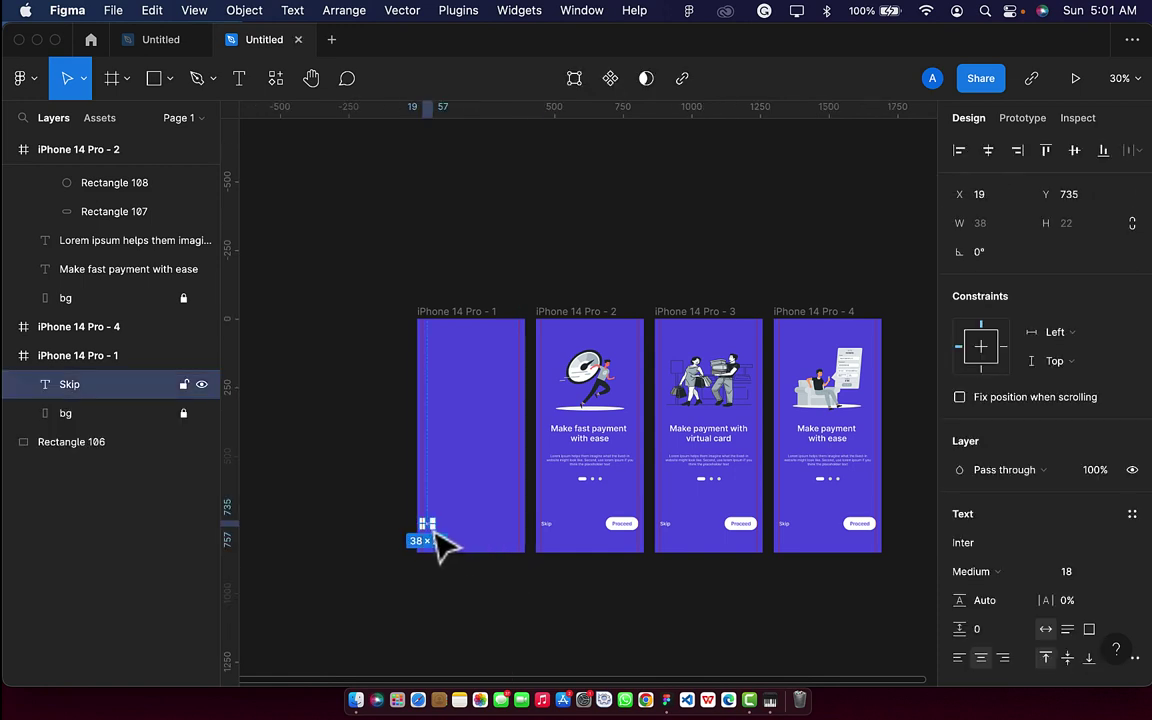
key(Delete)
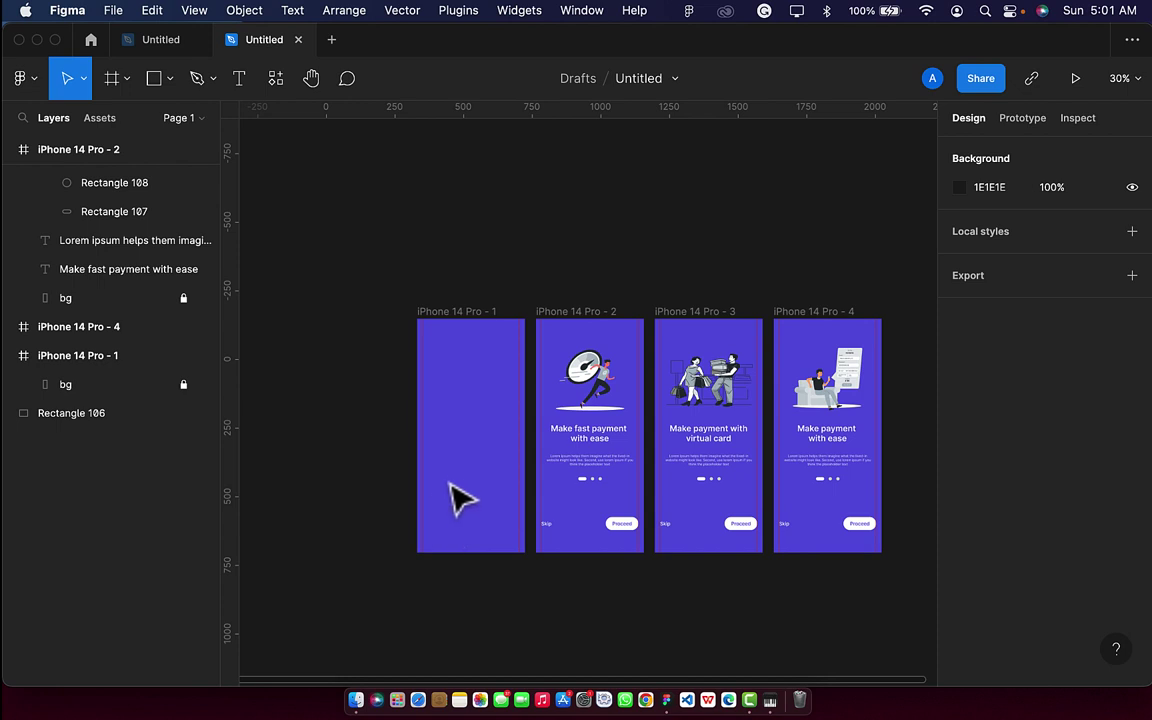
click(241, 79)
Add 'ORIO' text at font size 60, centred horizontally and vertically in frame 1.
scroll(458, 424, up, 5)
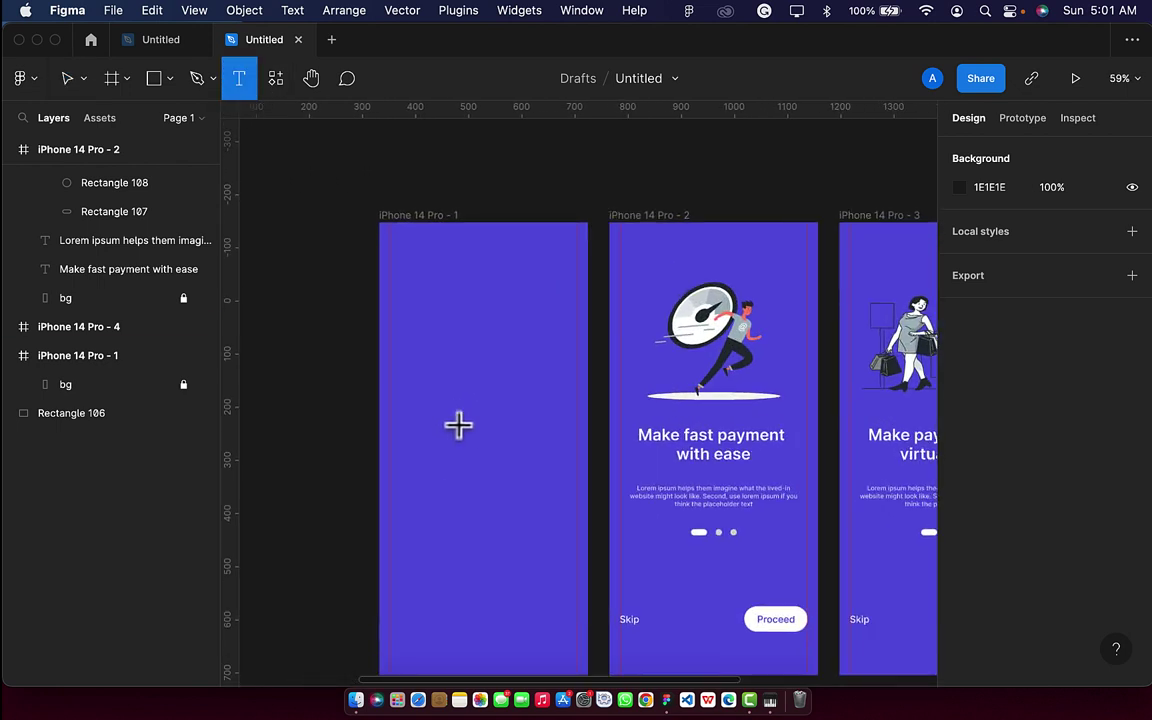
click(458, 424)
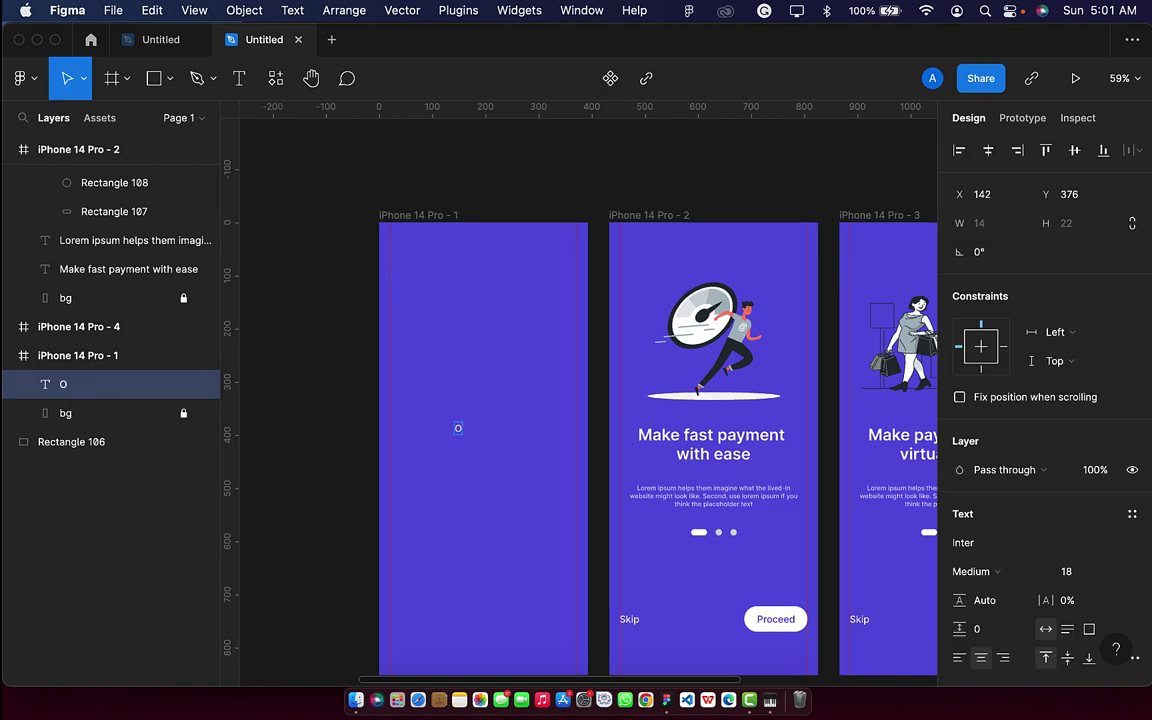
key(Escape)
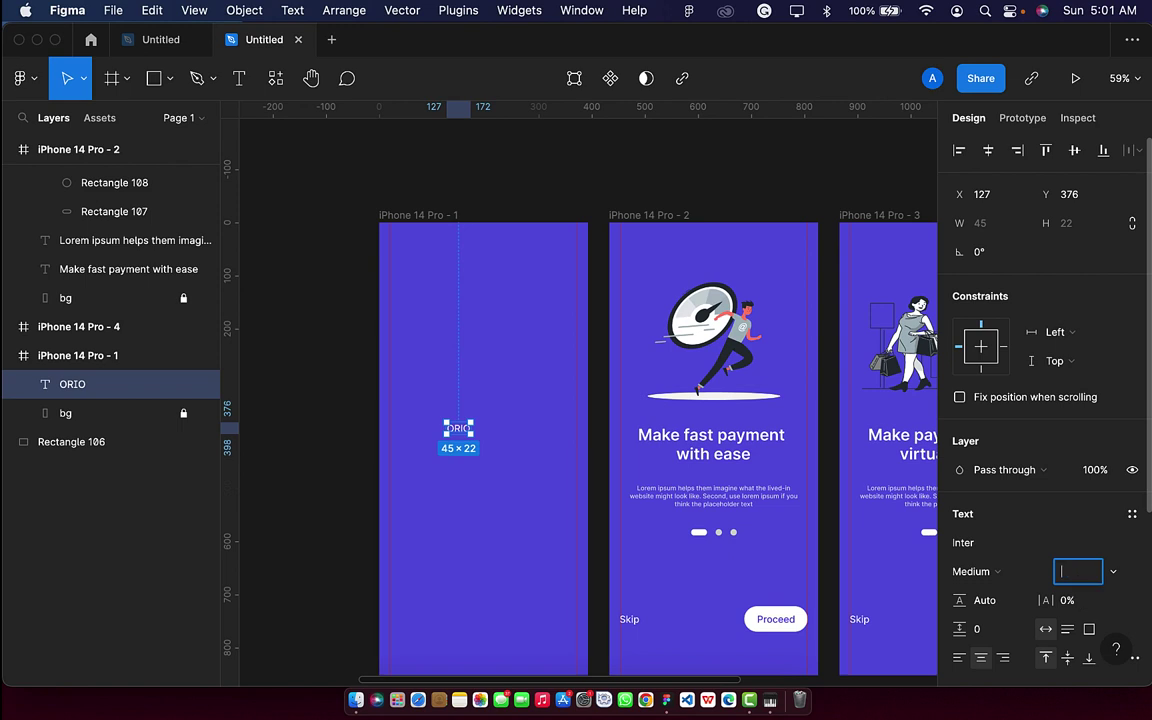
text(60)
key(Return)
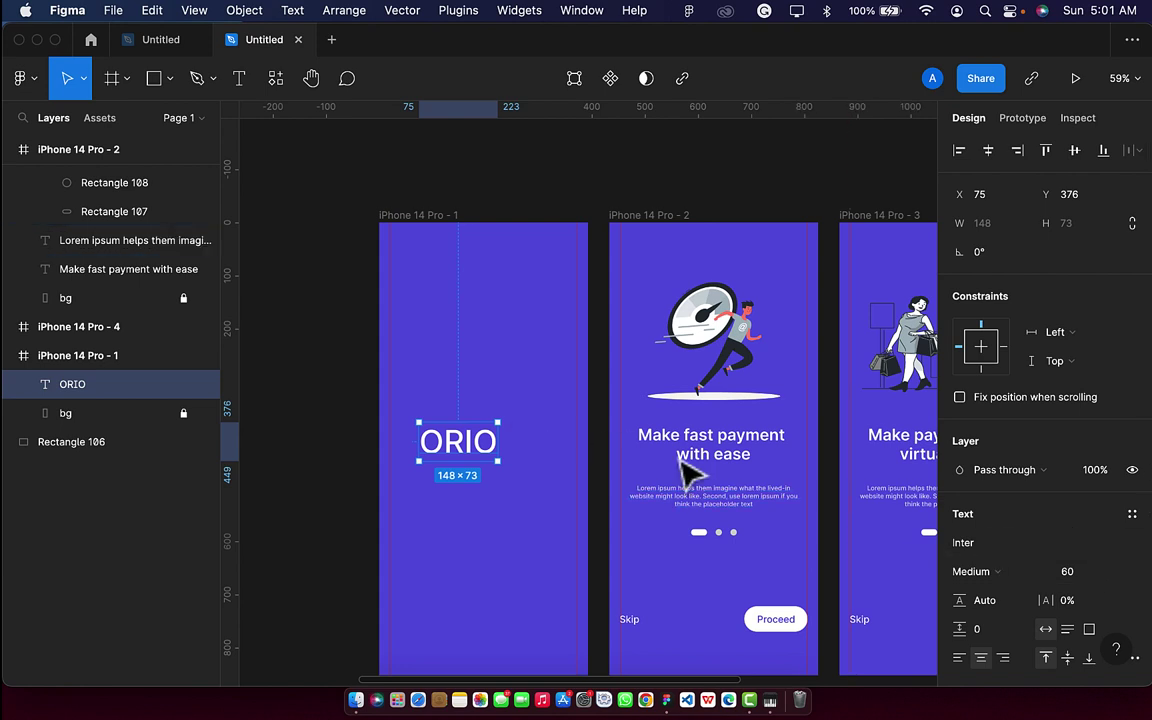
click(988, 150)
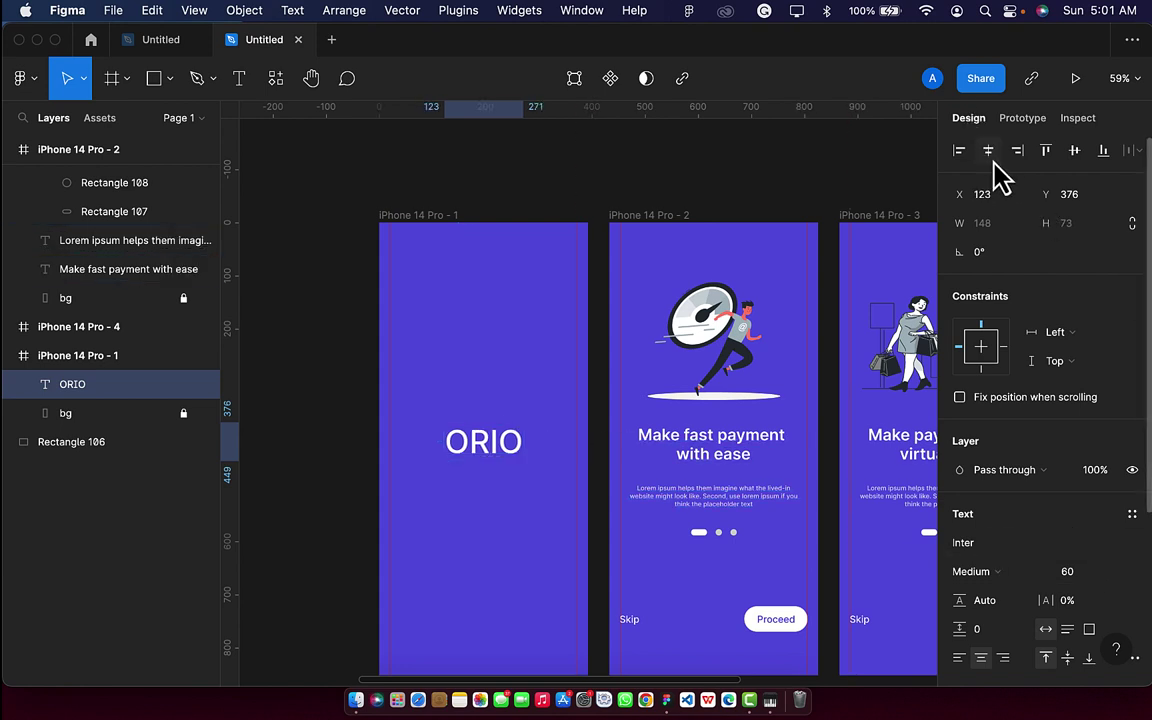
click(1075, 151)
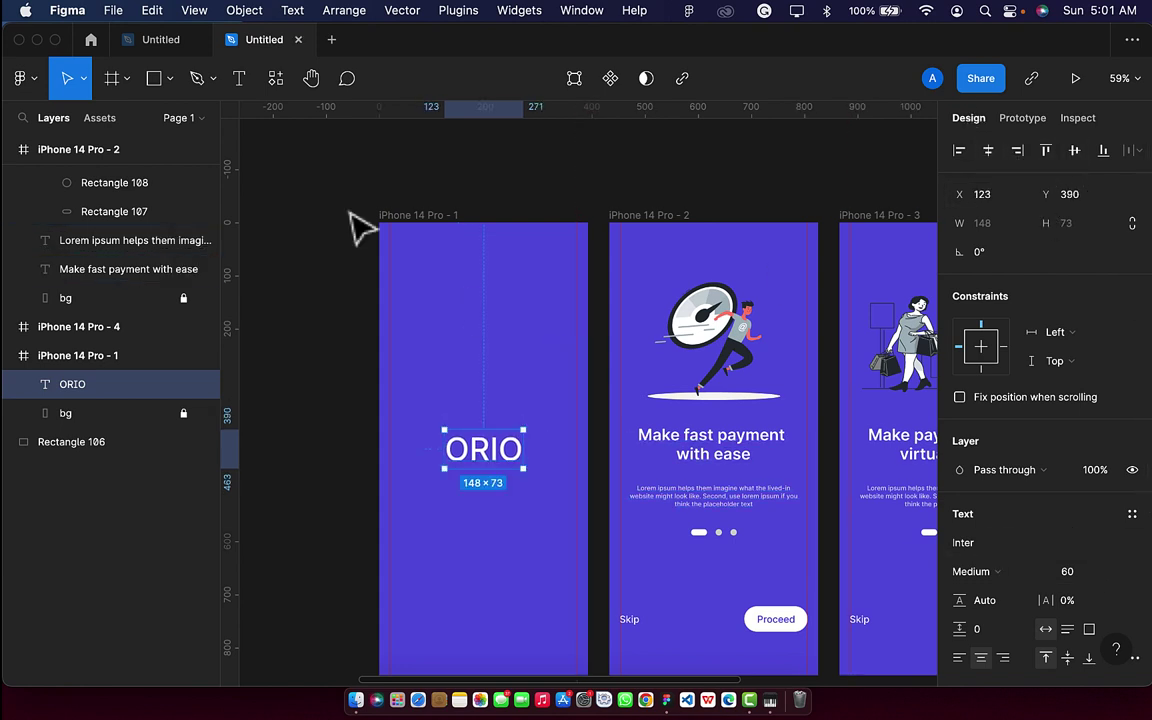
Type 'payment made easy' at size 12 and drag it under ORIO at X 139, Y 463.
click(240, 82)
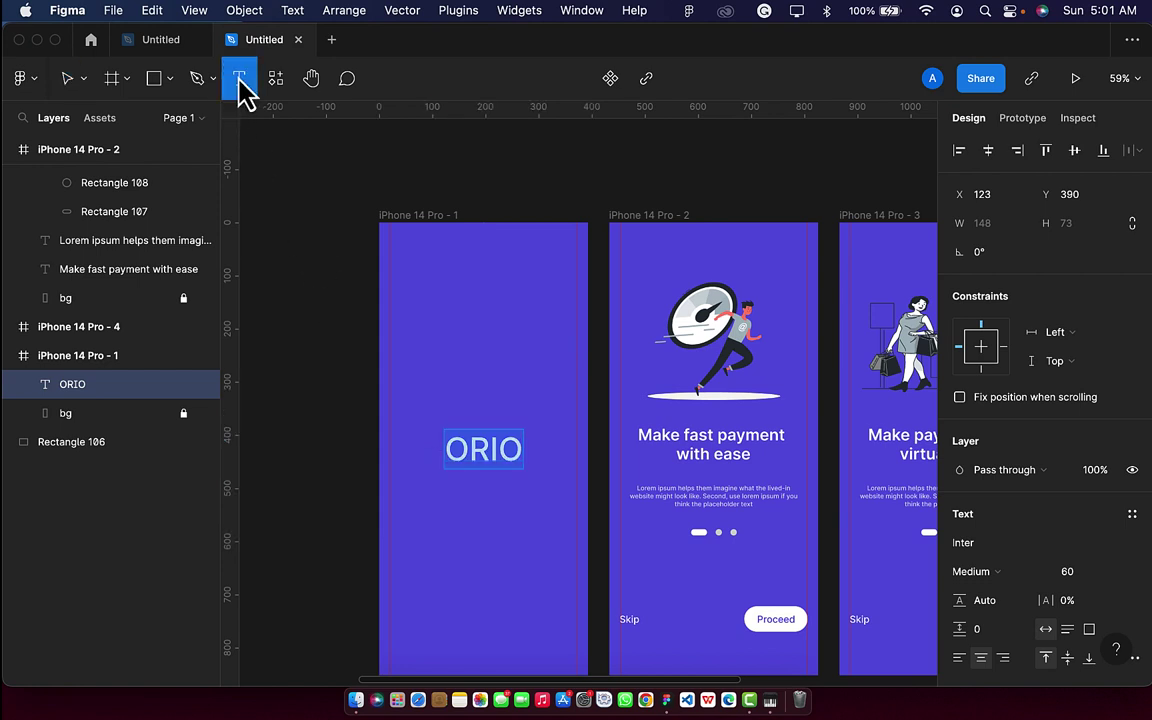
scroll(432, 494, up, 5)
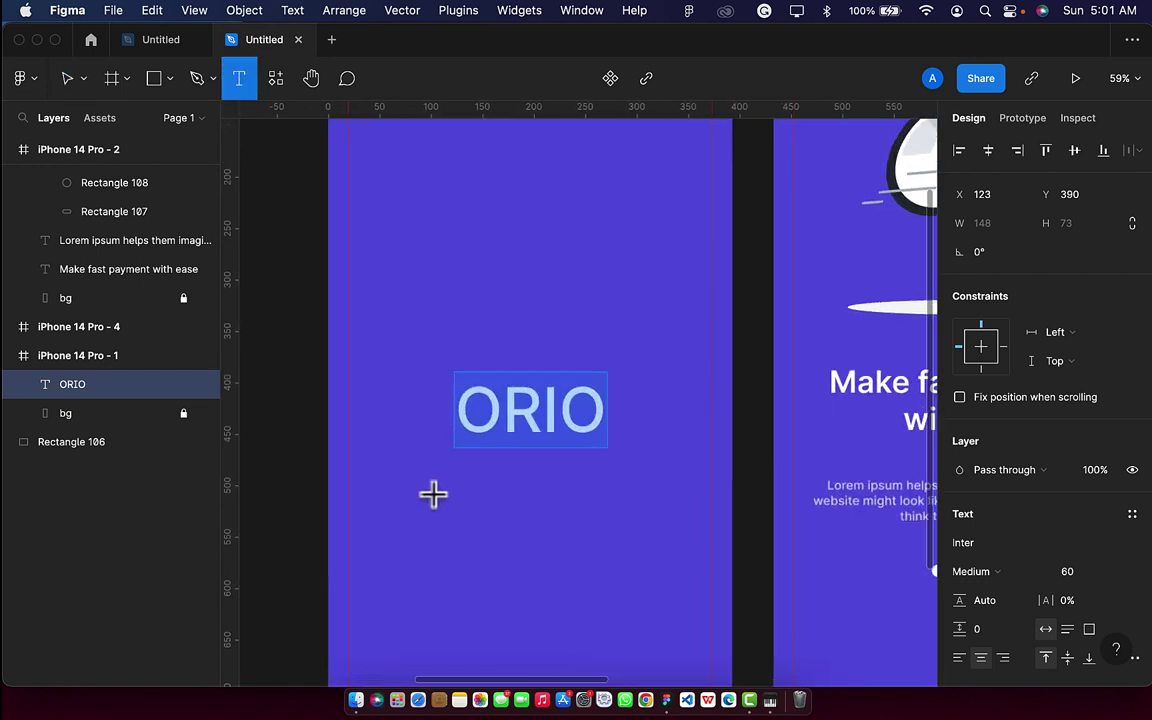
click(483, 484)
text(pa)
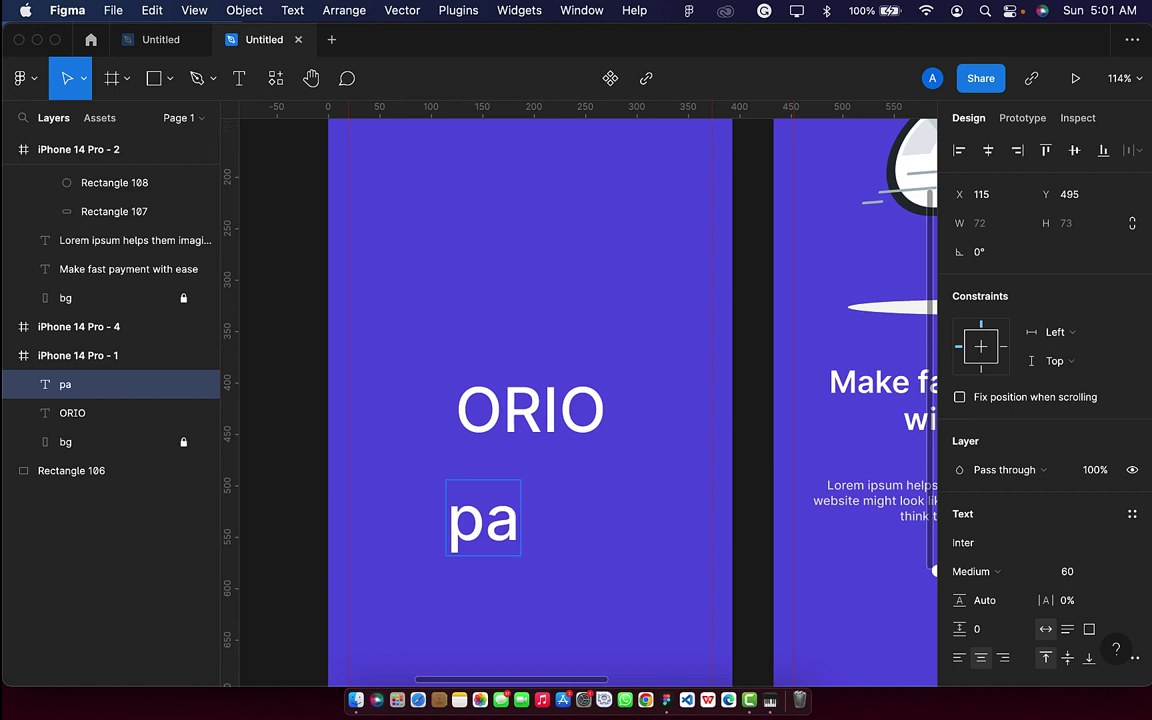
text(yment ma)
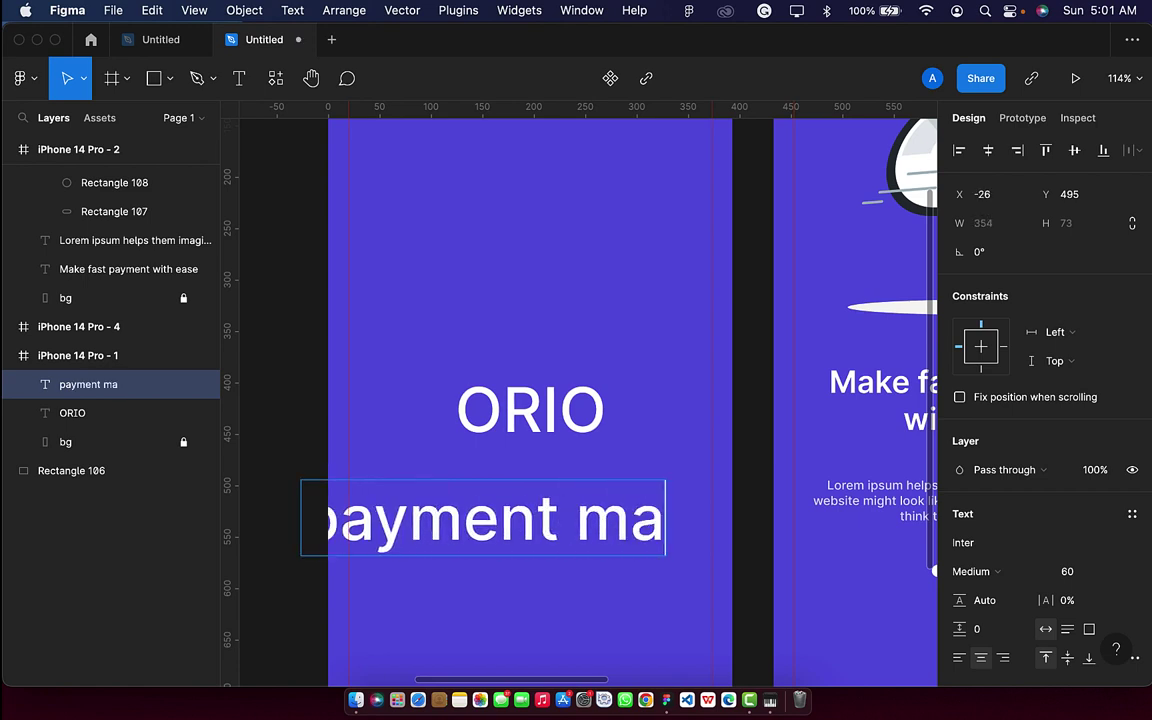
text(de easy)
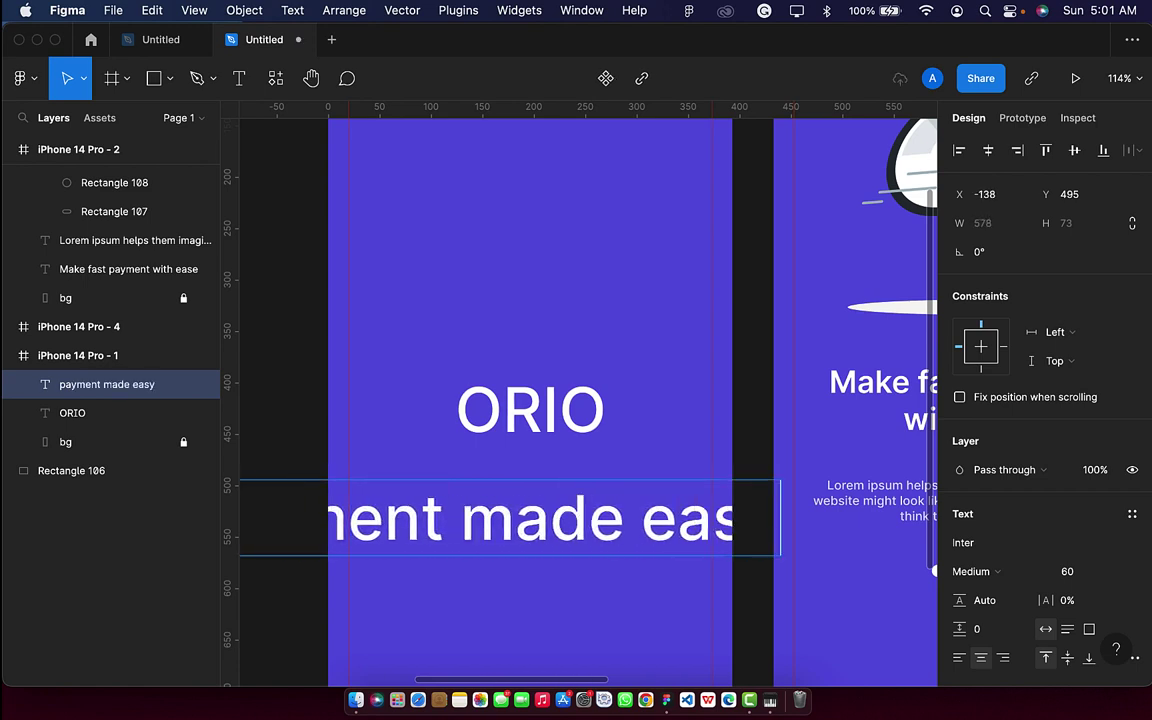
key(Escape)
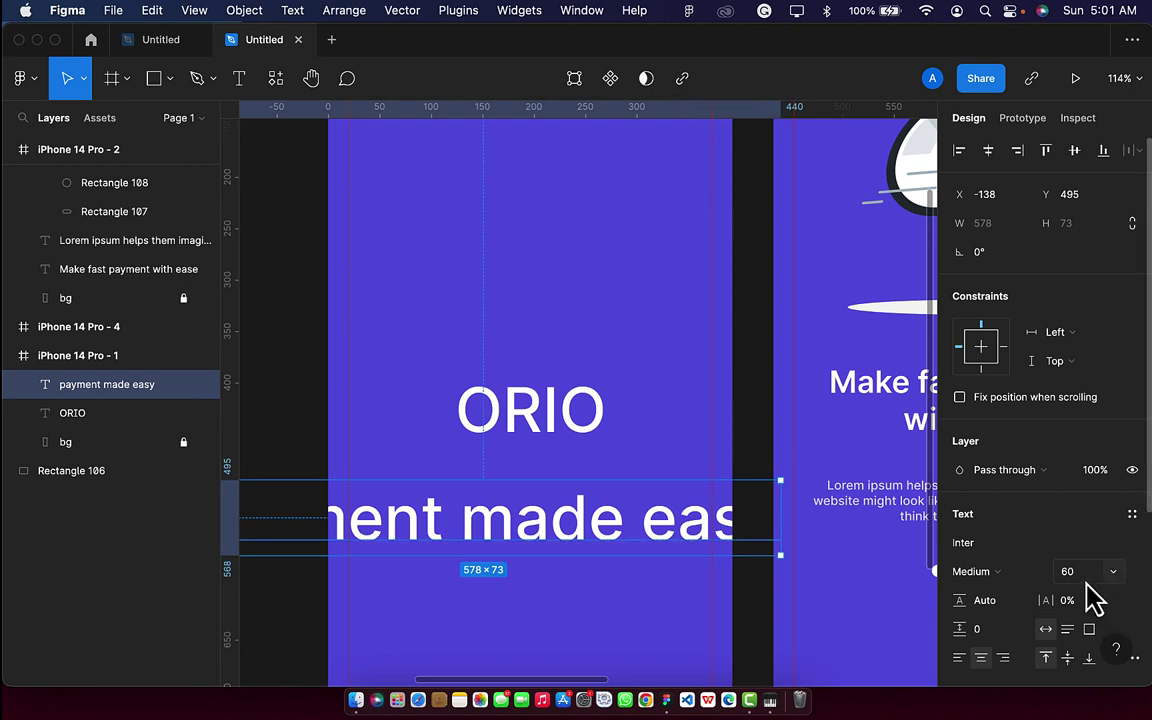
key(Return)
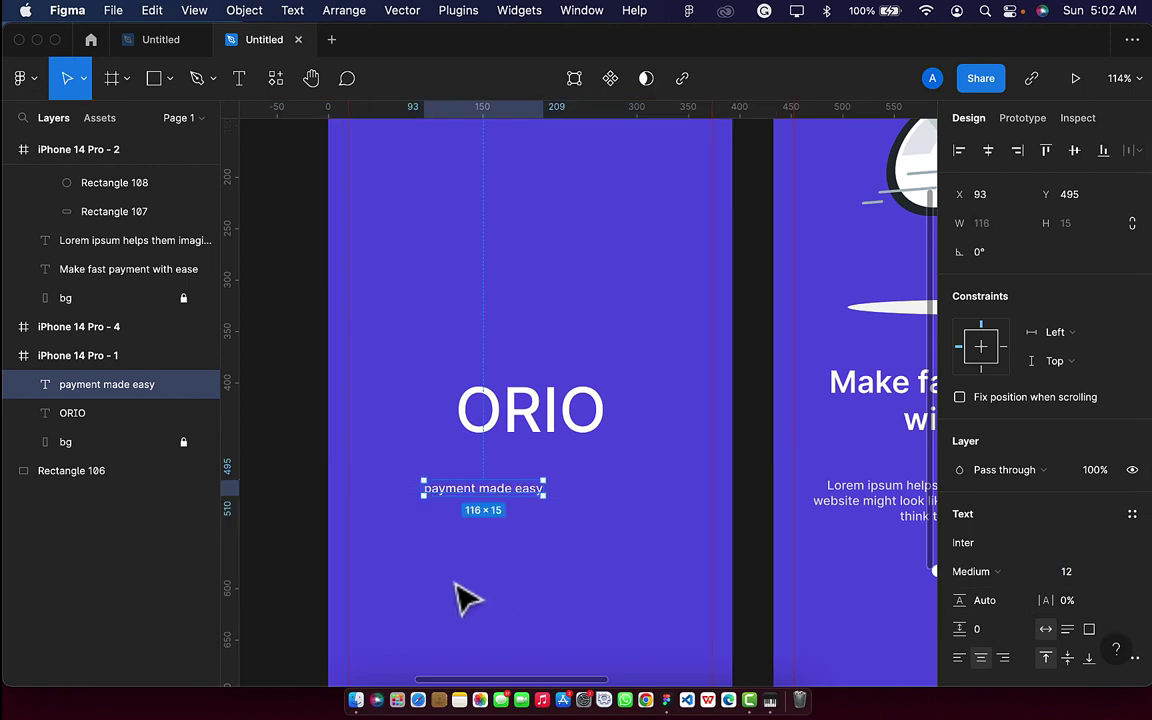
scroll(463, 597, up, 5)
drag(505, 452, 574, 400)
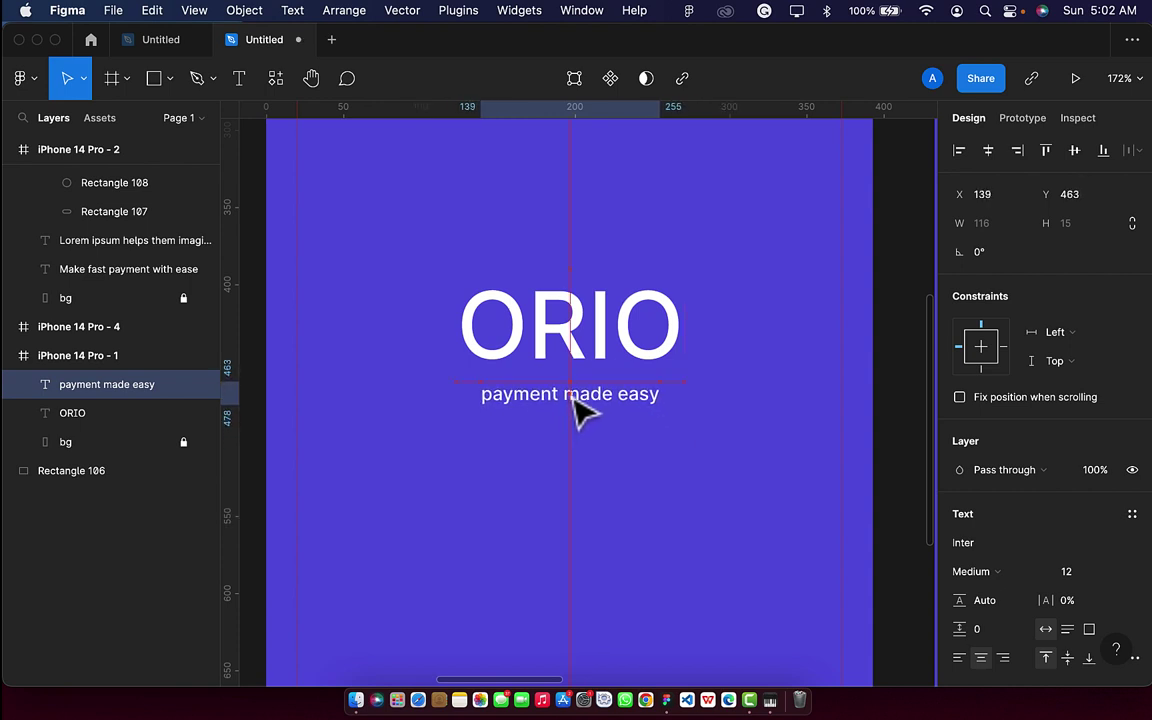
Capitalise the tagline to 'Payment made easy' and nudge it slightly upward.
double_click(488, 394)
click(491, 394)
key(BackSpace)
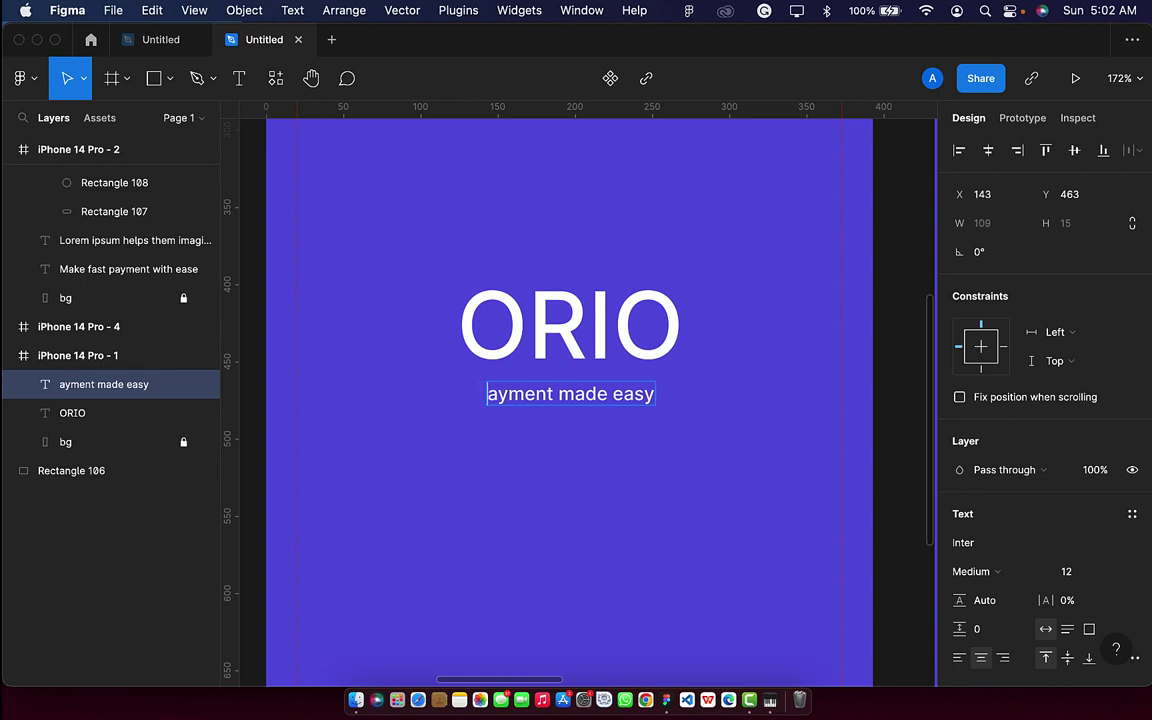
text(P)
key(Escape)
key(Up)
key(Up)
key(Up)
key(Up)
key(Up)
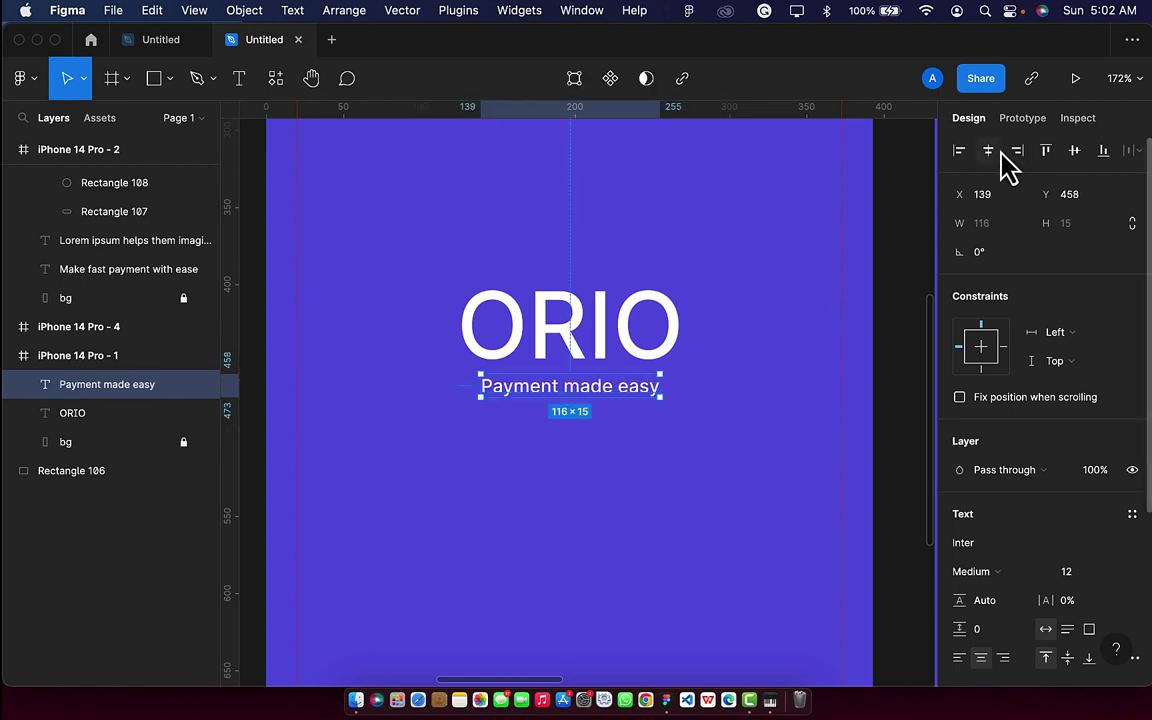
Set the tagline to Inter Italic and centre it horizontally in the frame.
scroll(1020, 558, down, 1)
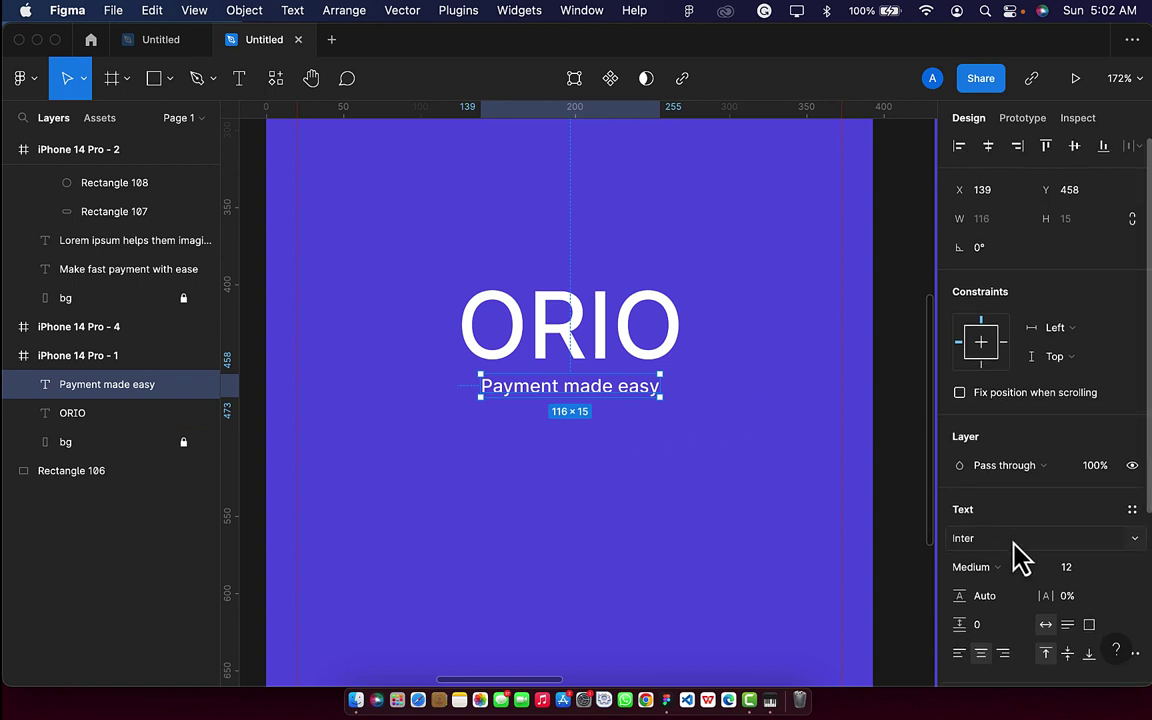
scroll(1020, 558, down, 3)
click(1016, 510)
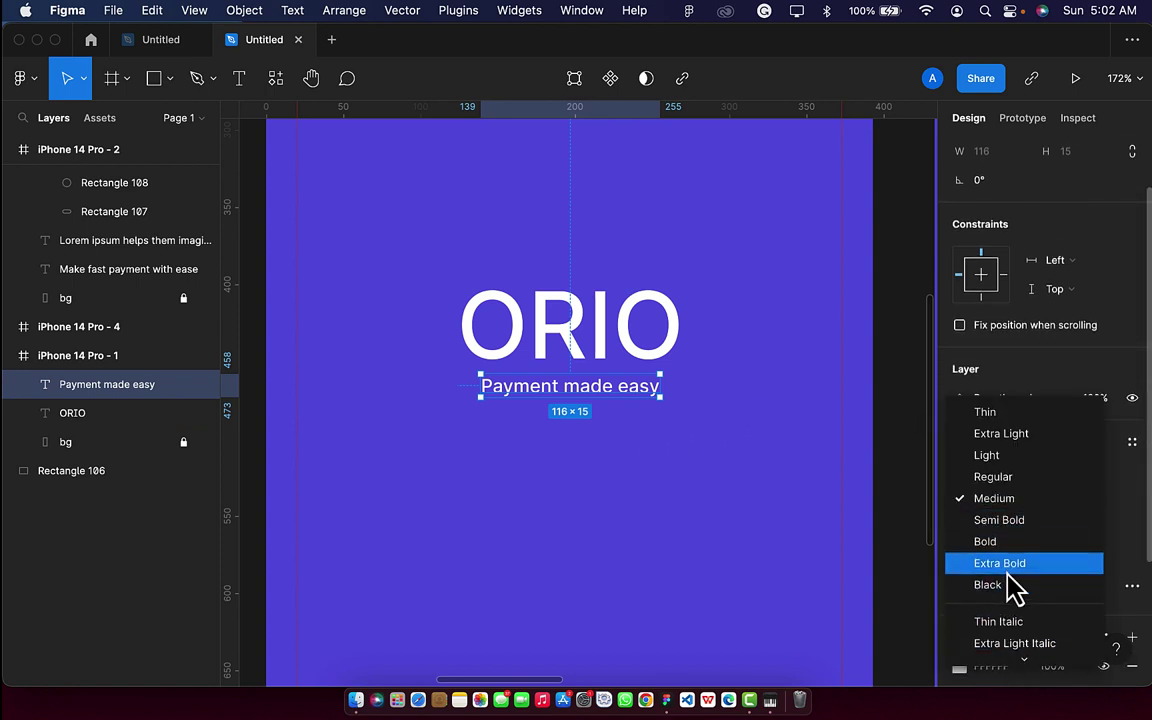
scroll(1014, 586, down, 3)
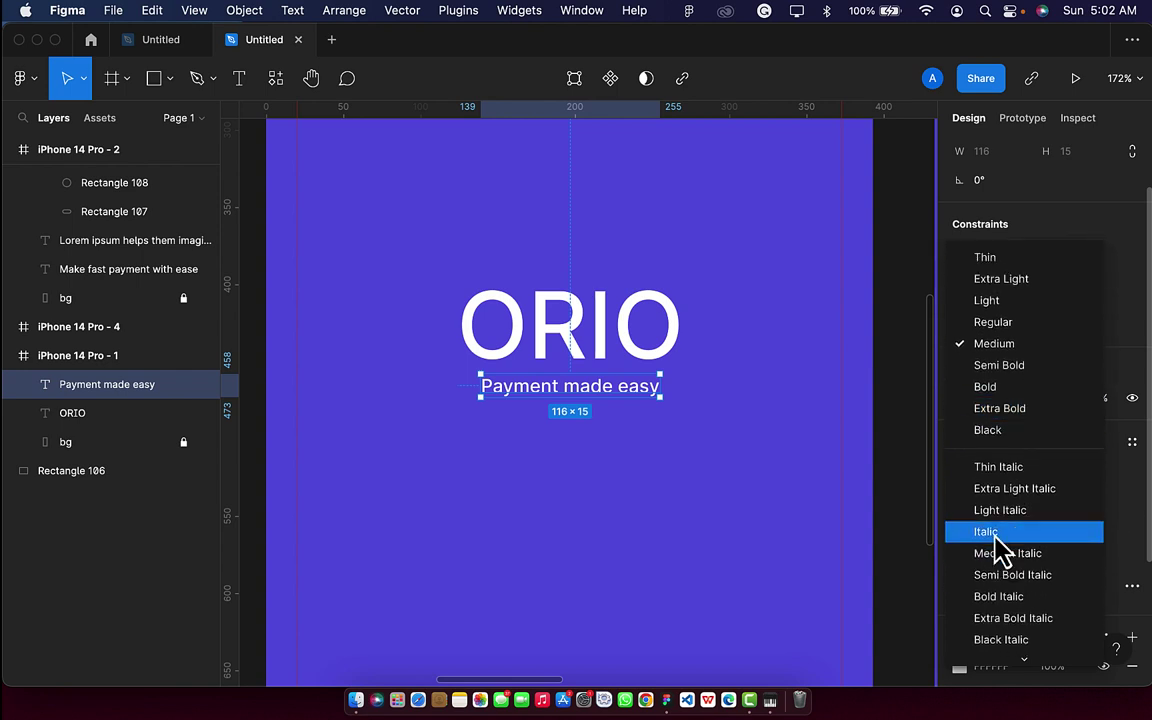
click(1003, 534)
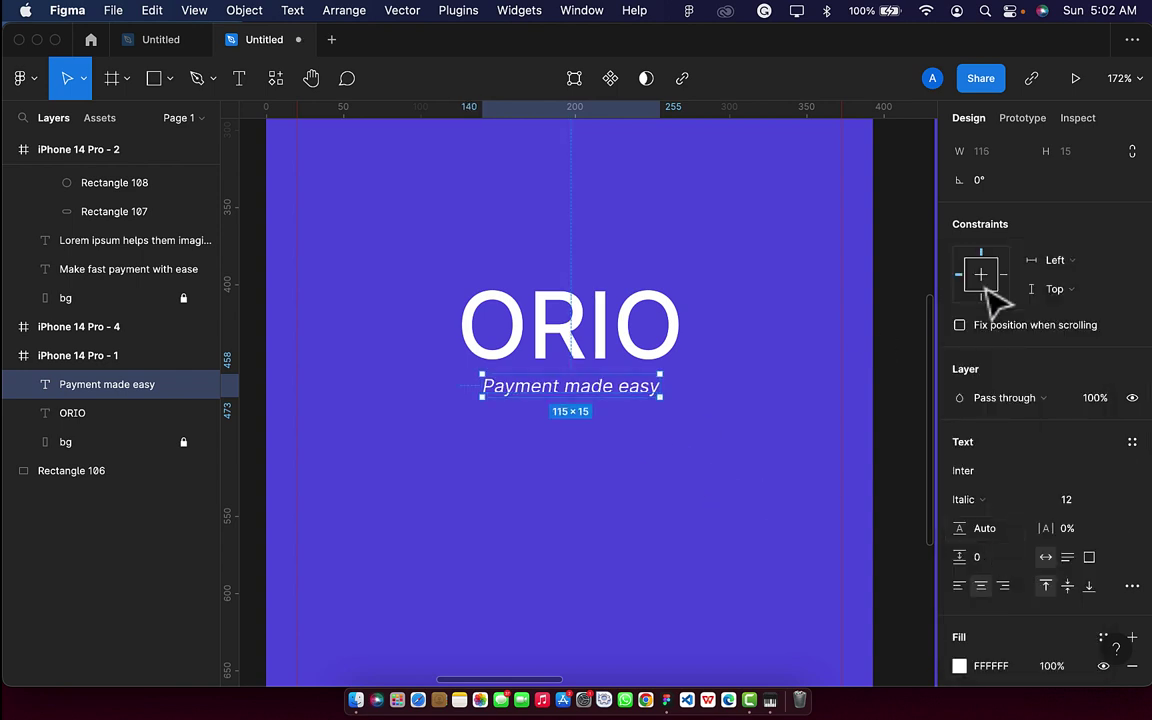
scroll(988, 290, up, 2)
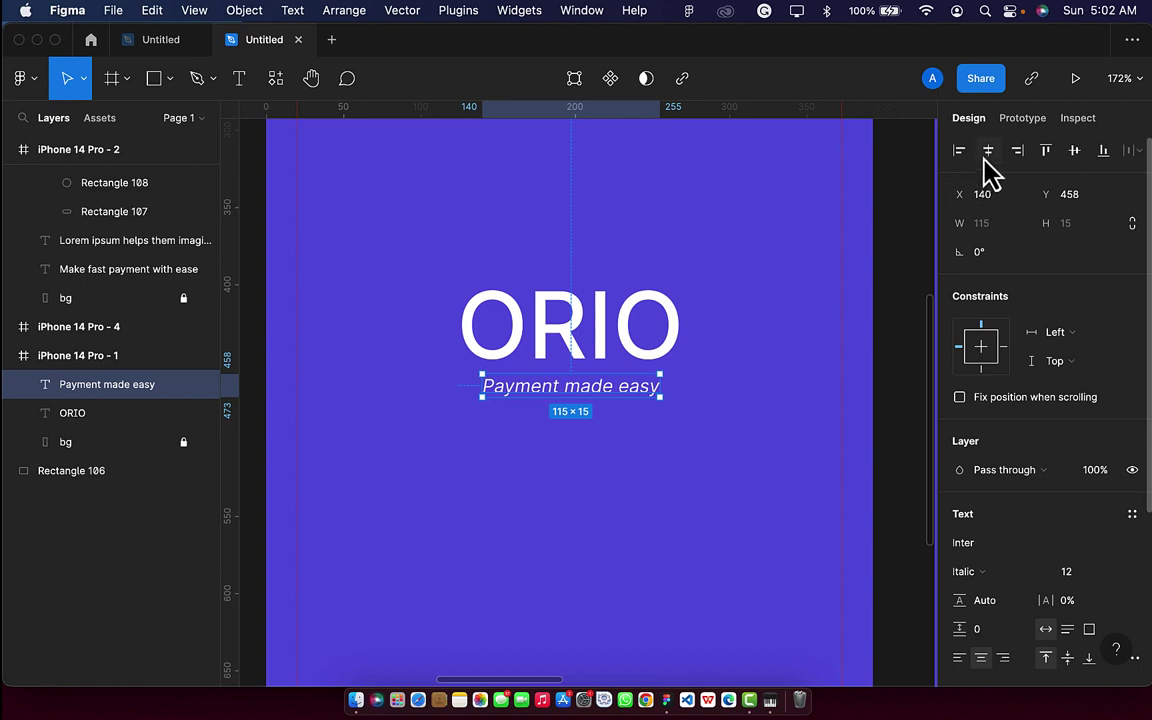
click(988, 150)
click(626, 352)
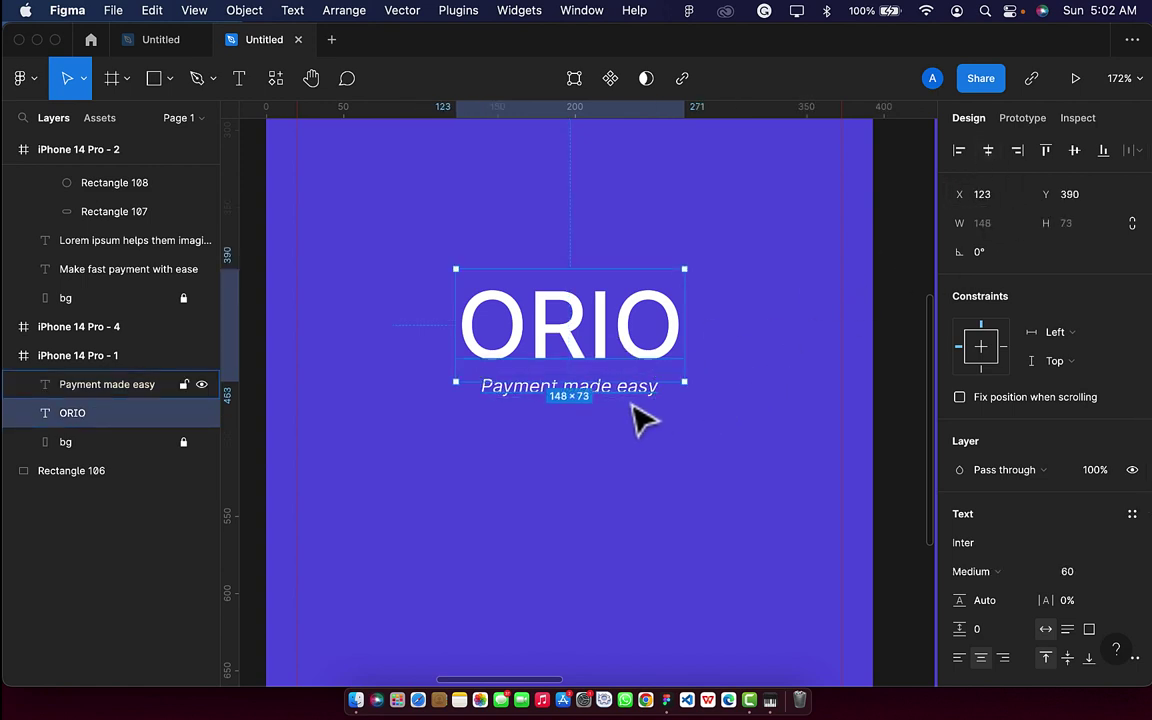
Group ORIO and the tagline as Group 3, centred vertically at X 123, Y 385.
shift+click(626, 390)
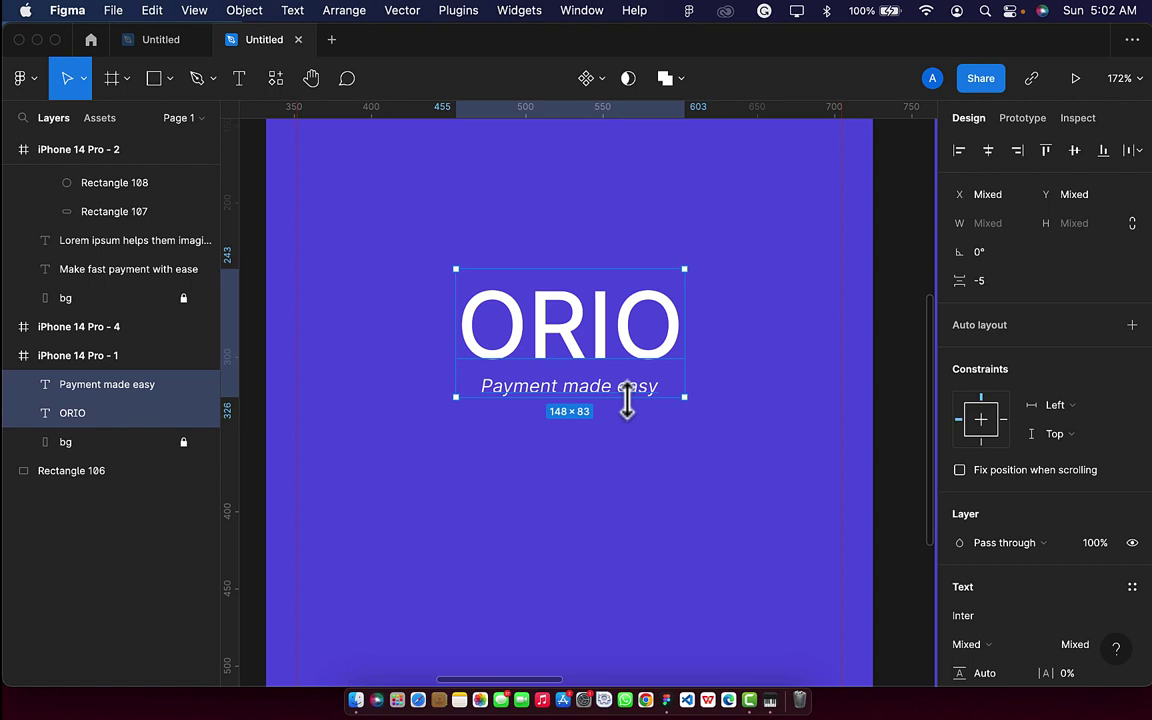
key(cmd+g)
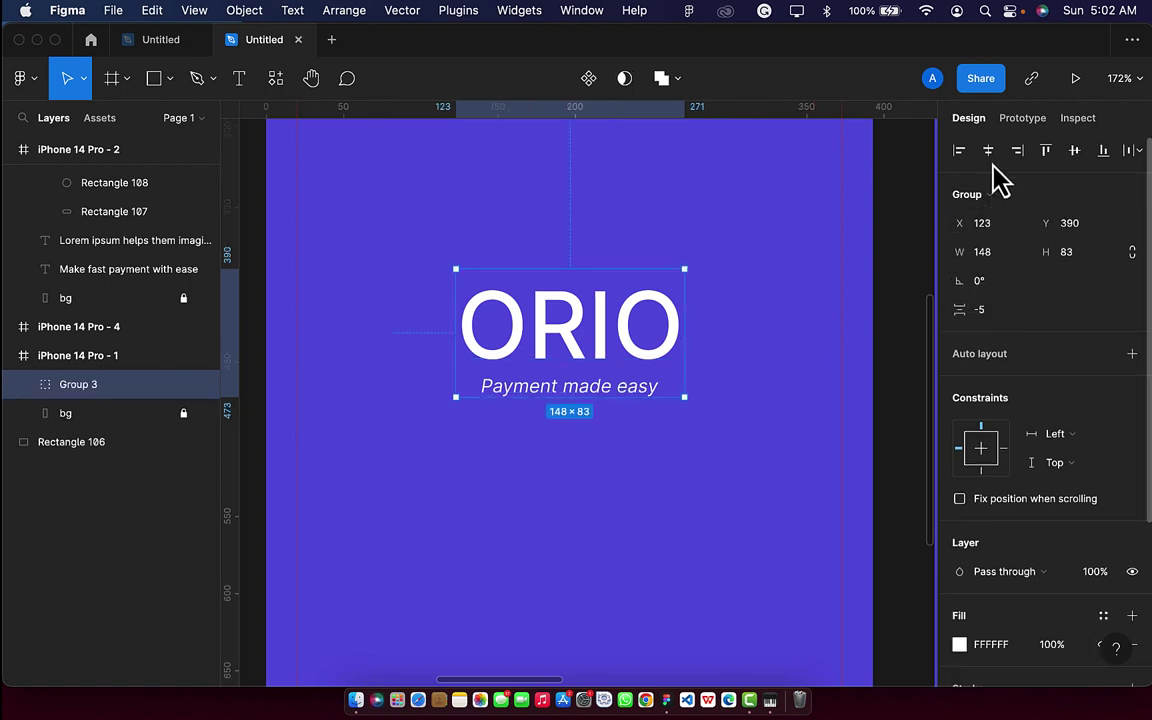
click(1074, 152)
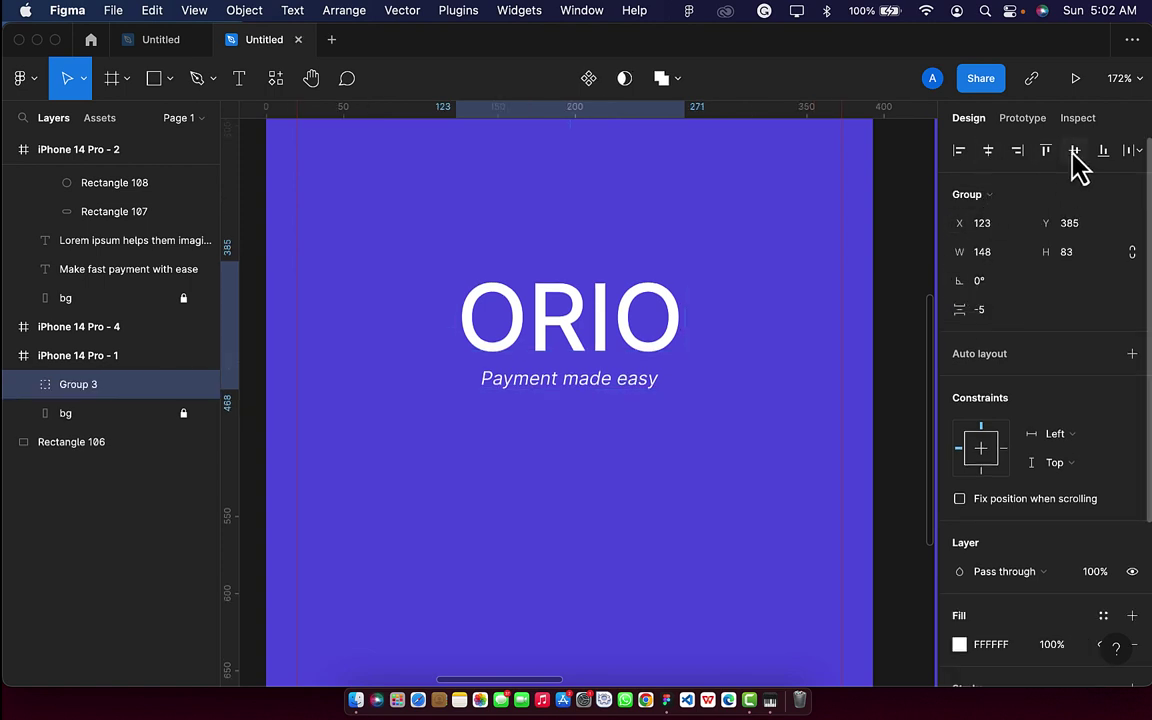
key(shift+1)
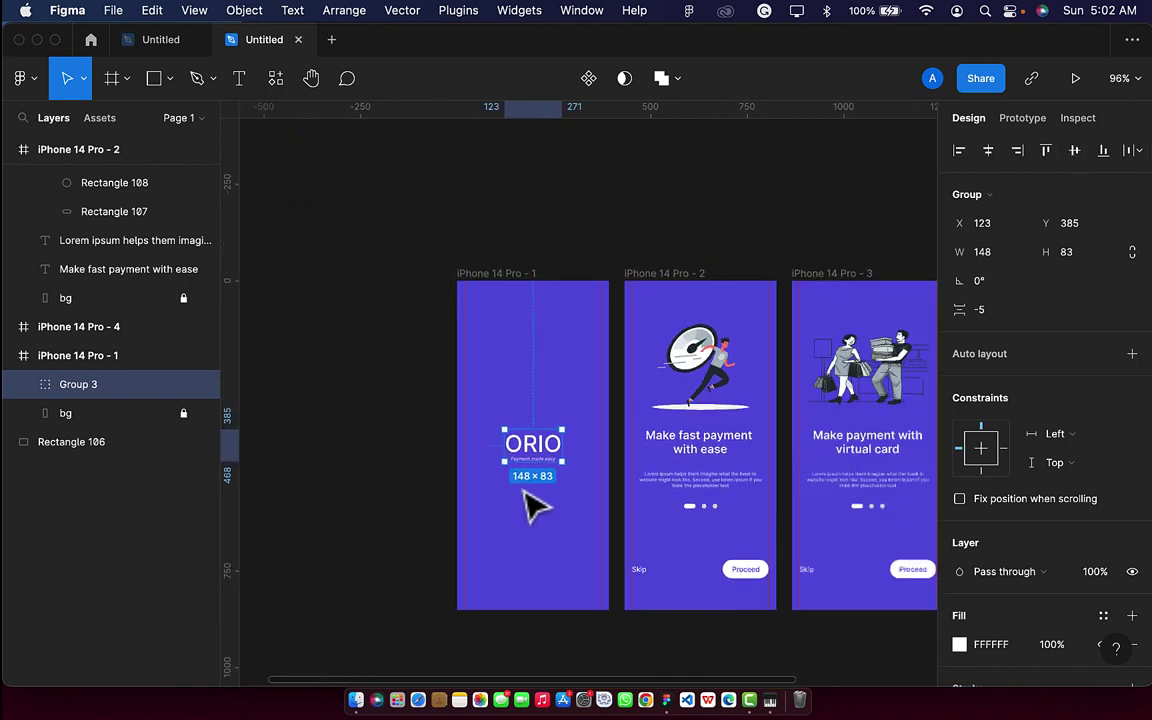
click(405, 490)
scroll(411, 496, right, 3)
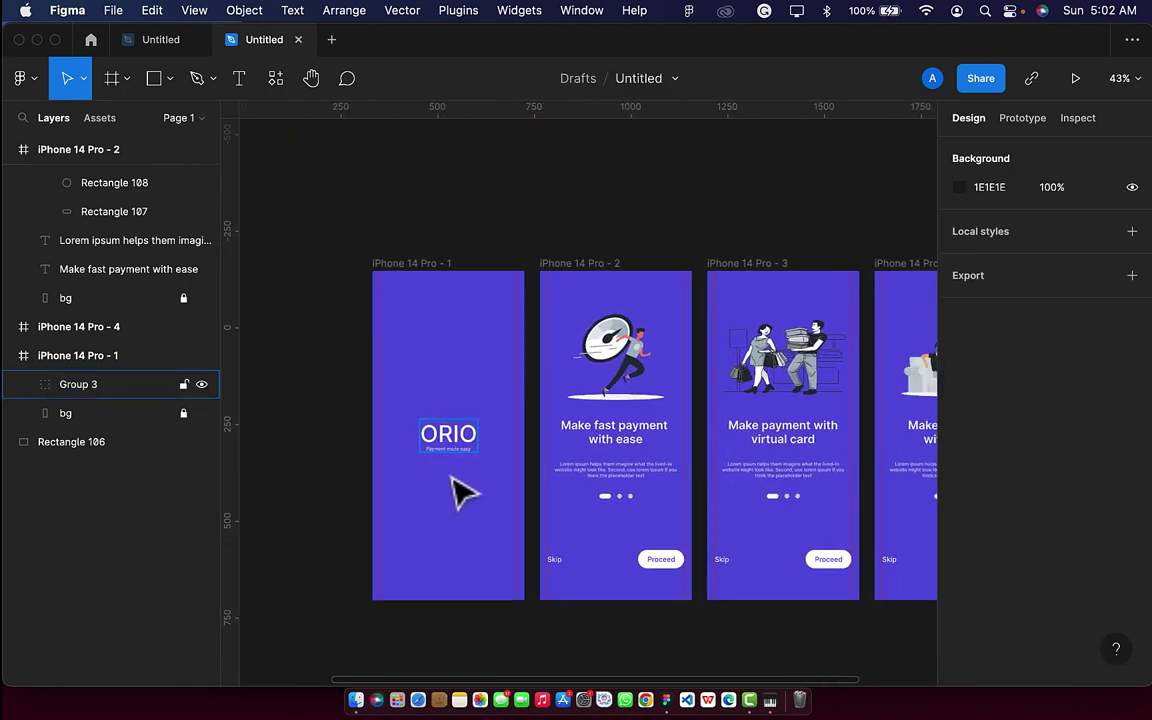
scroll(488, 490, right, 2)
scroll(485, 490, down, 3)
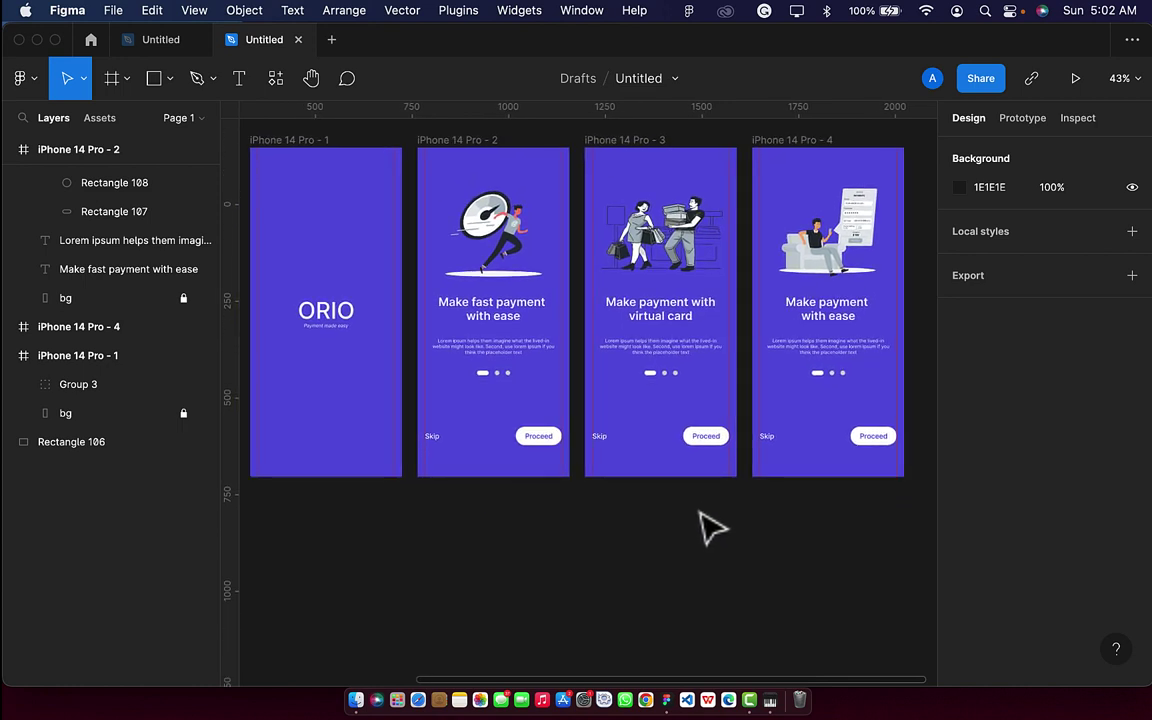
scroll(650, 552, down, 2)
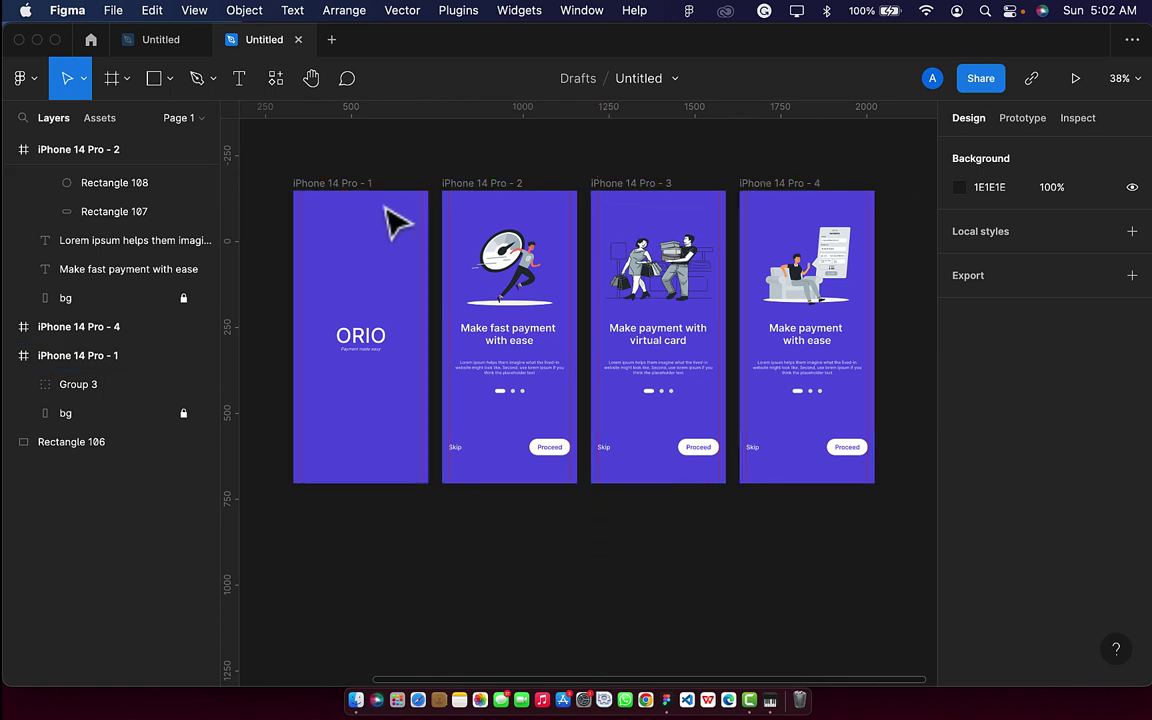
Duplicate the ORIO splash screen and place the copy below the first one.
click(332, 183)
key(super+d)
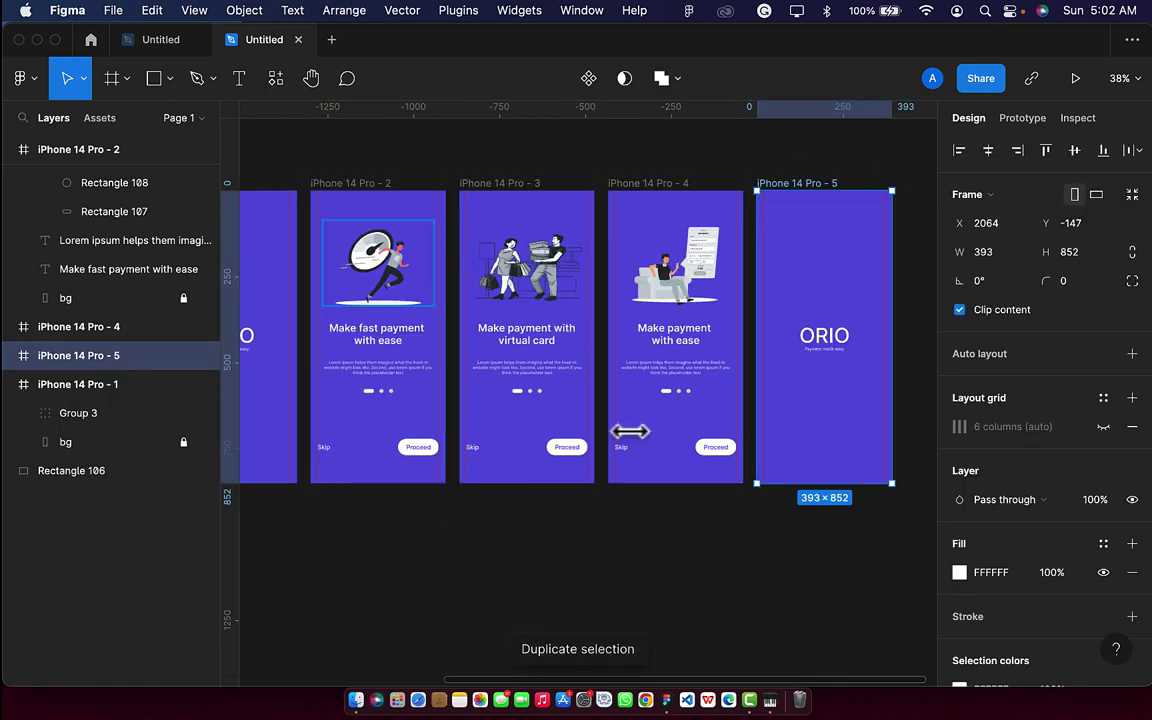
scroll(836, 419, down, 5)
drag(836, 441, 532, 594)
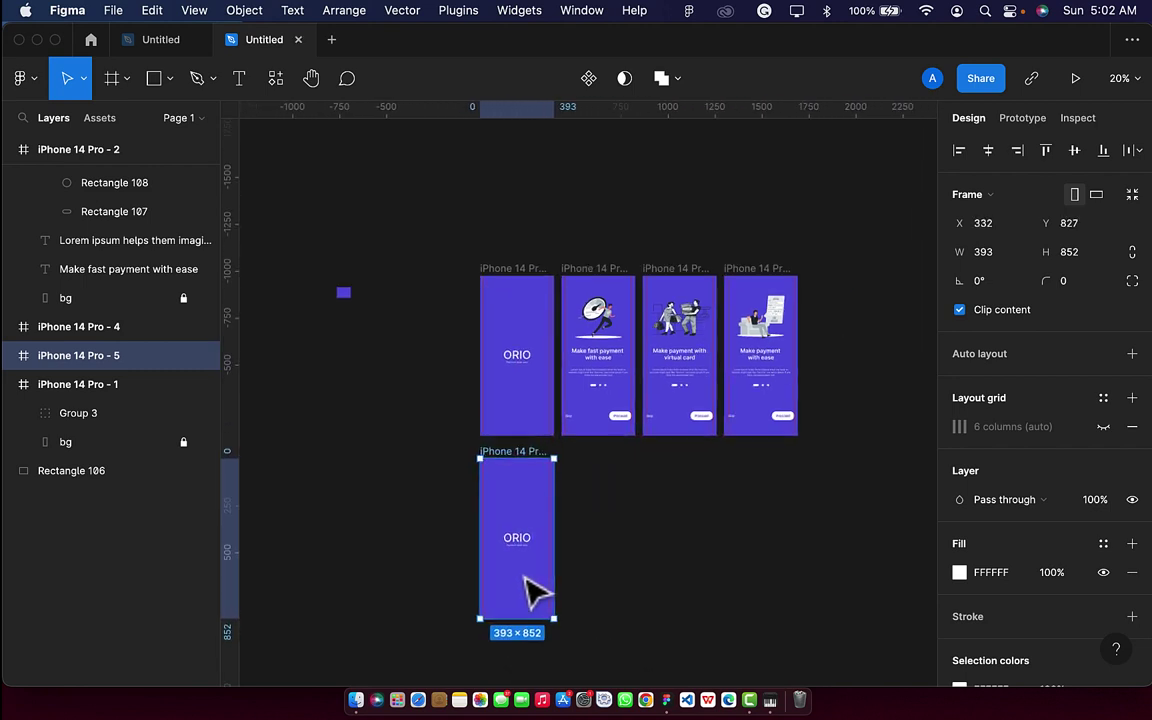
scroll(532, 594, up, 5)
Delete the ORIO logo group from the copy and set its bg fill to FAFAFA.
click(538, 500)
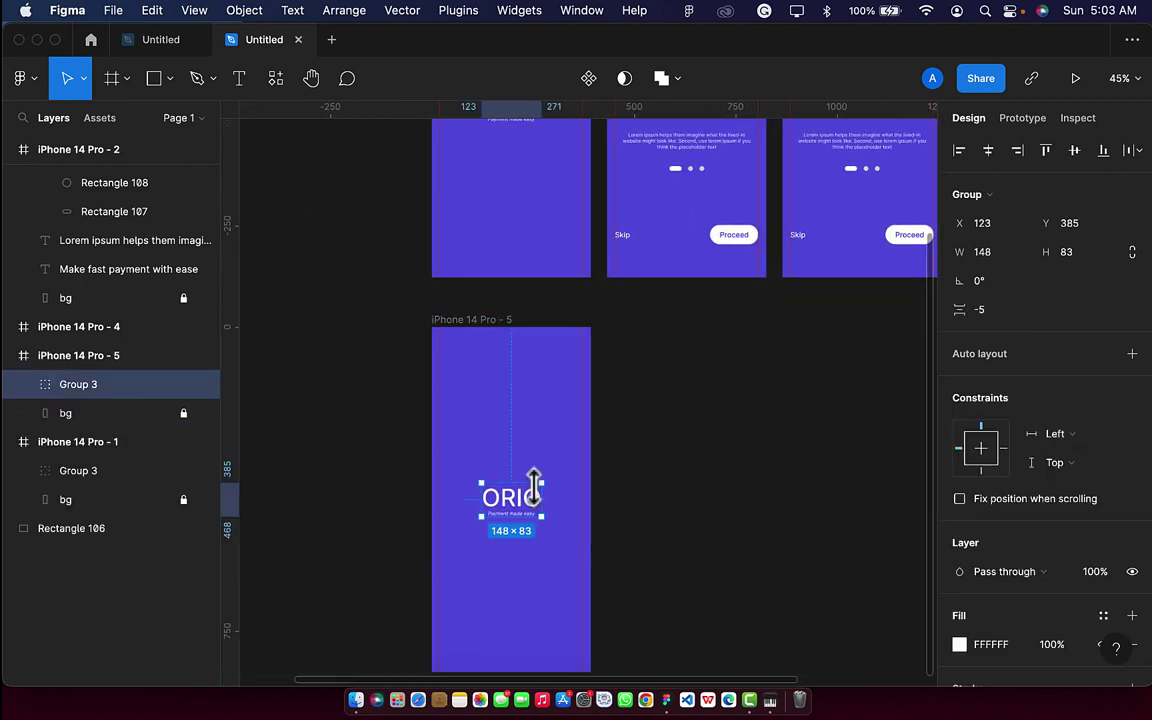
key(Delete)
click(504, 324)
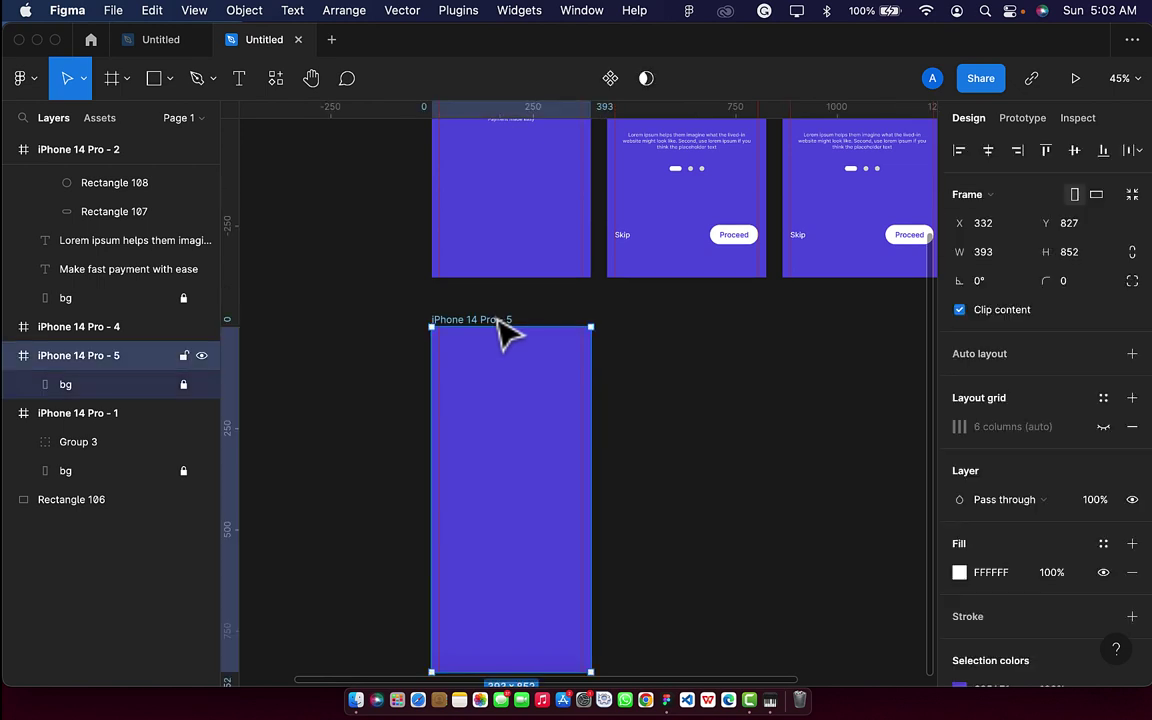
click(118, 388)
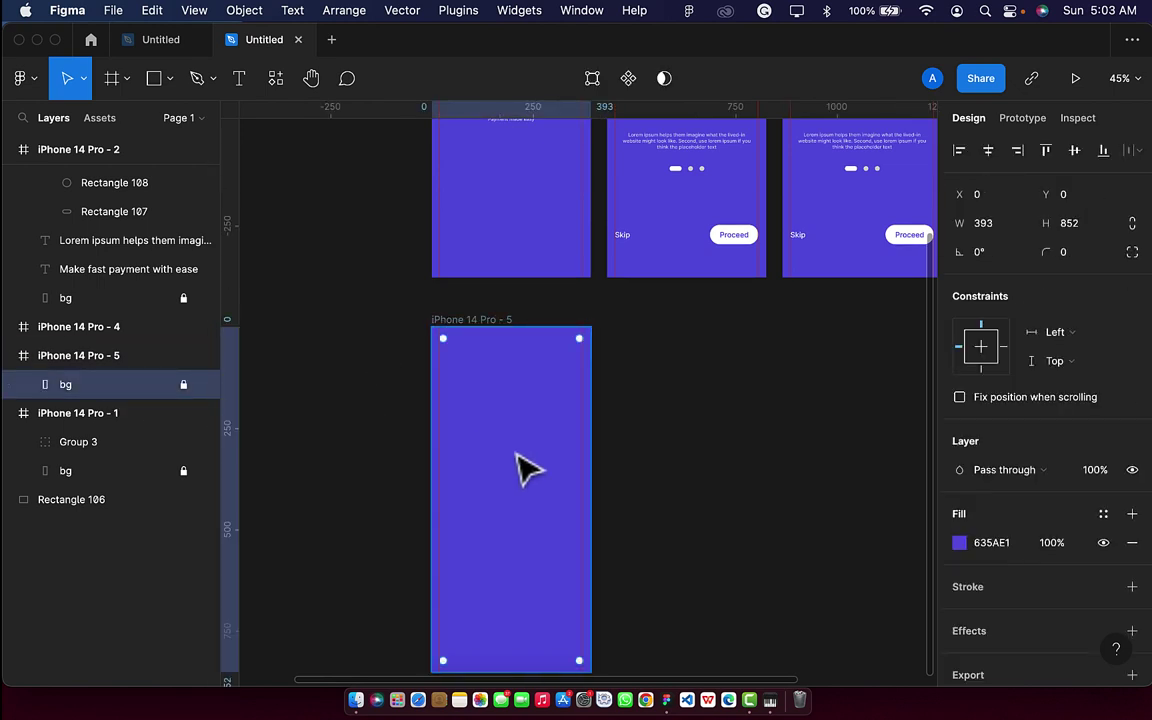
click(1010, 542)
key(BackSpace)
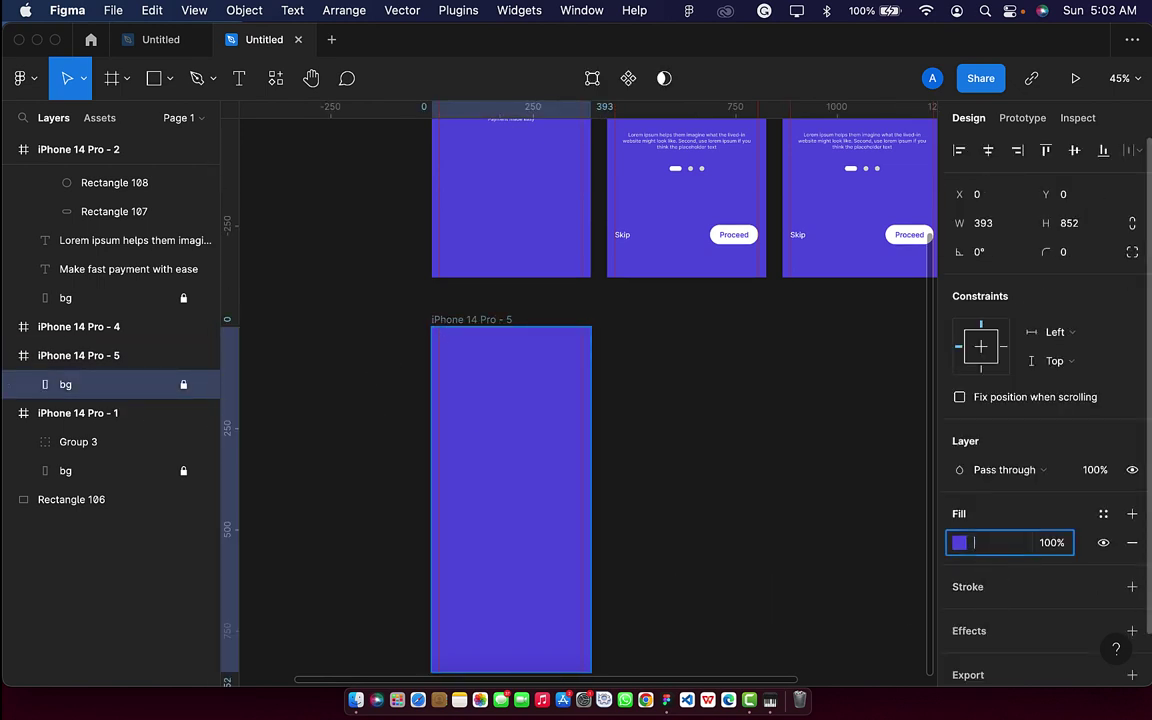
text(fafafa)
key(Return)
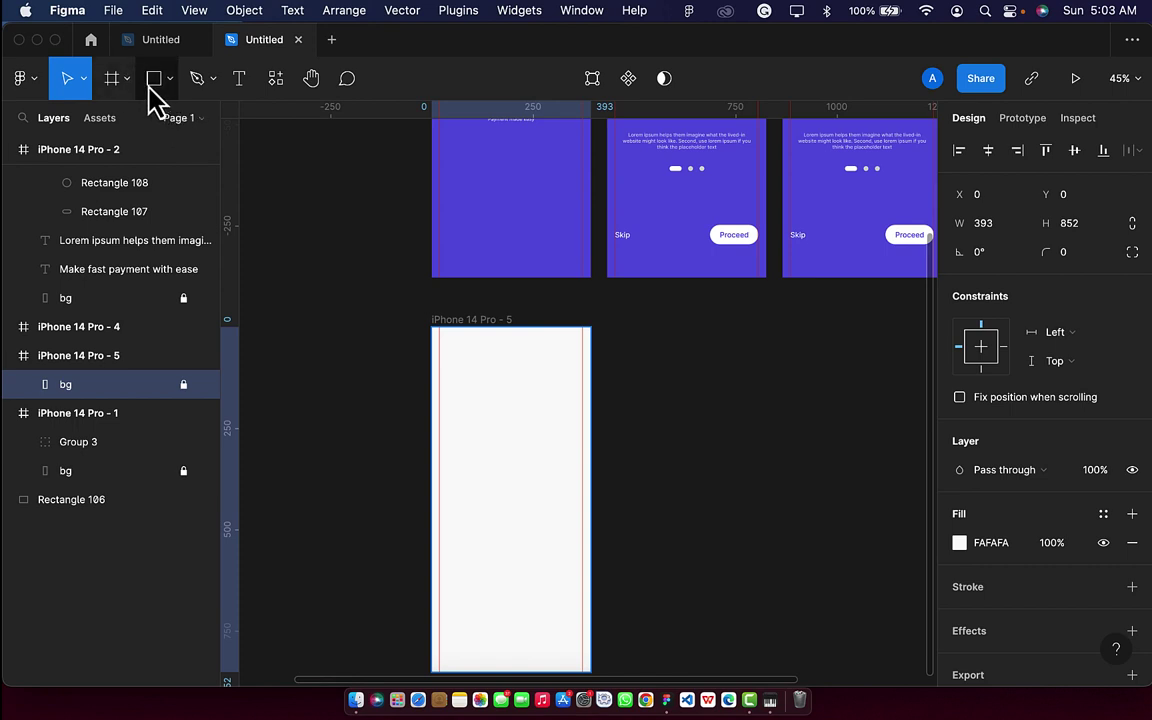
Restore the purple background and draw a white FFFFFF rectangle over the frame's lower part.
click(154, 80)
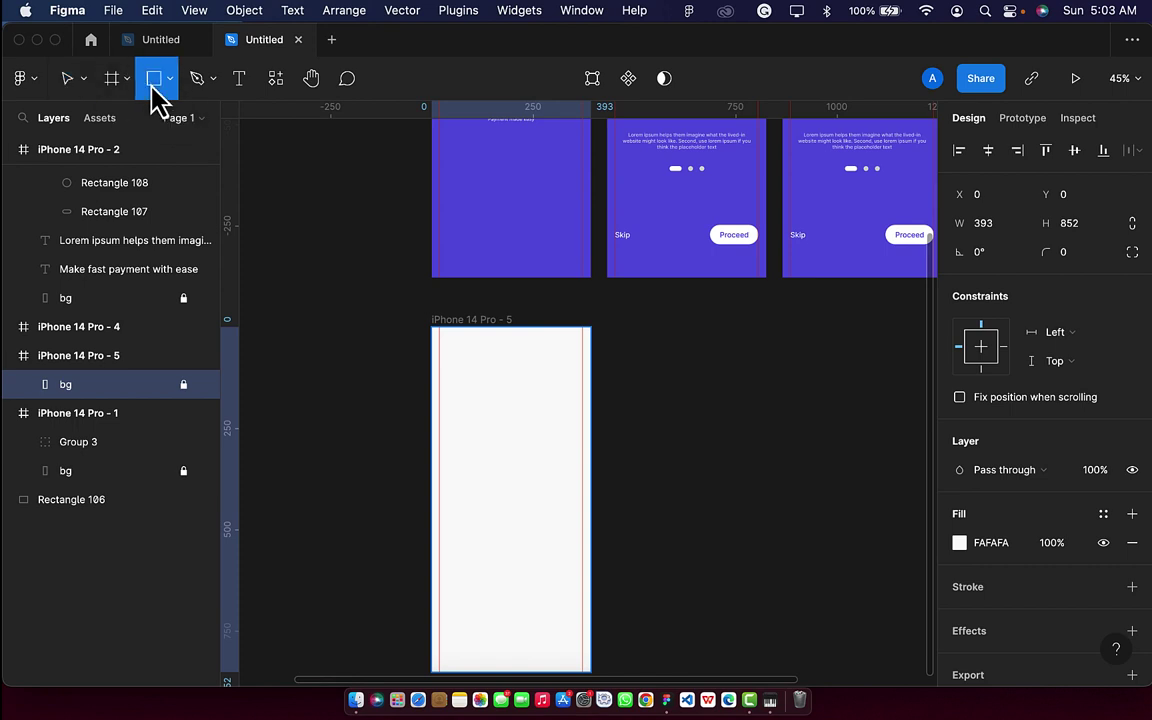
key(super+alt+v)
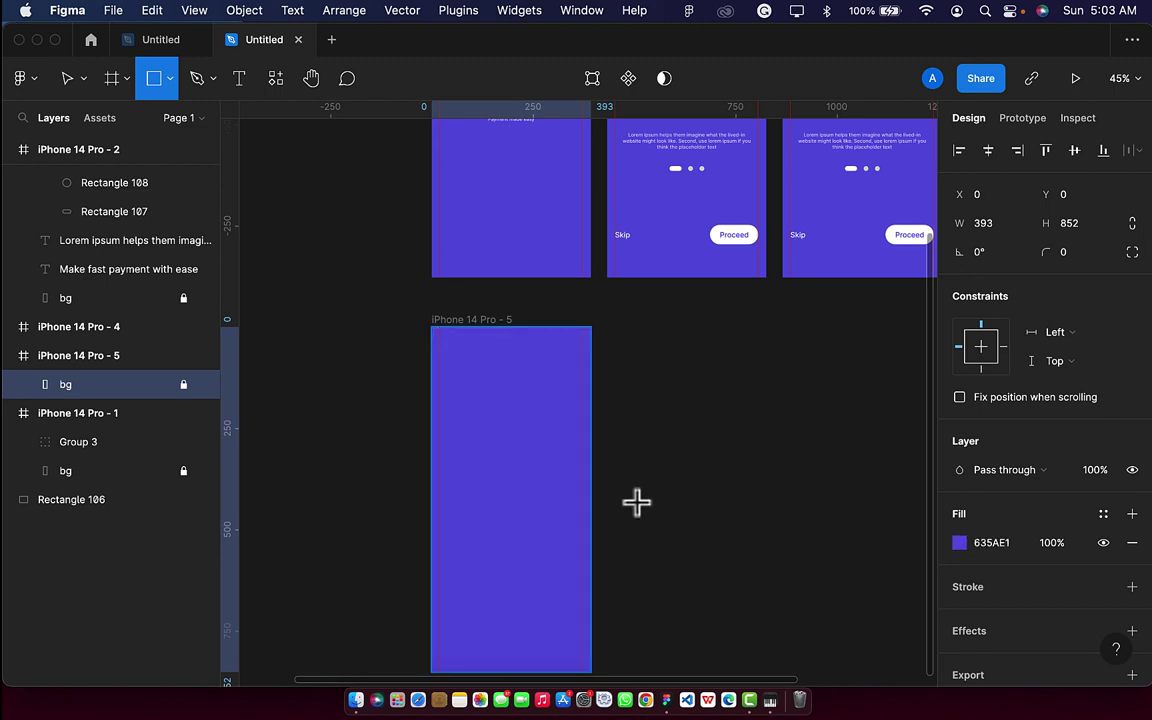
mouse_move(432, 452)
mouse_down()
mouse_move(537, 548)
mouse_move(591, 673)
mouse_up()
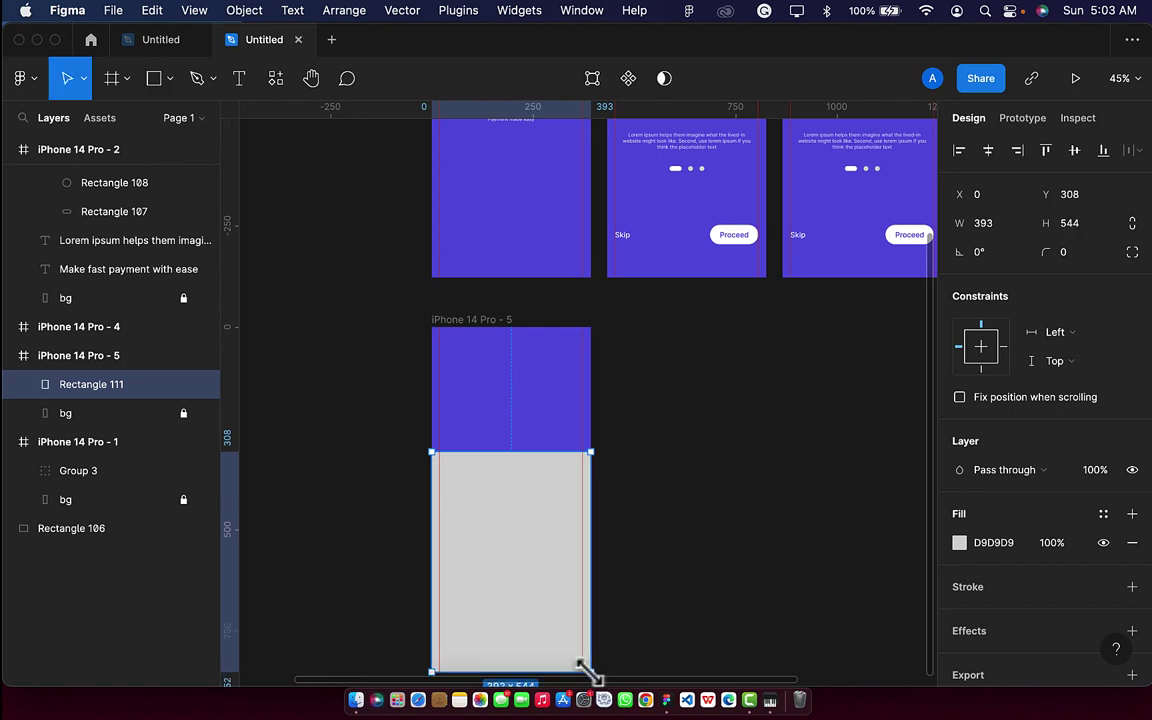
click(1004, 541)
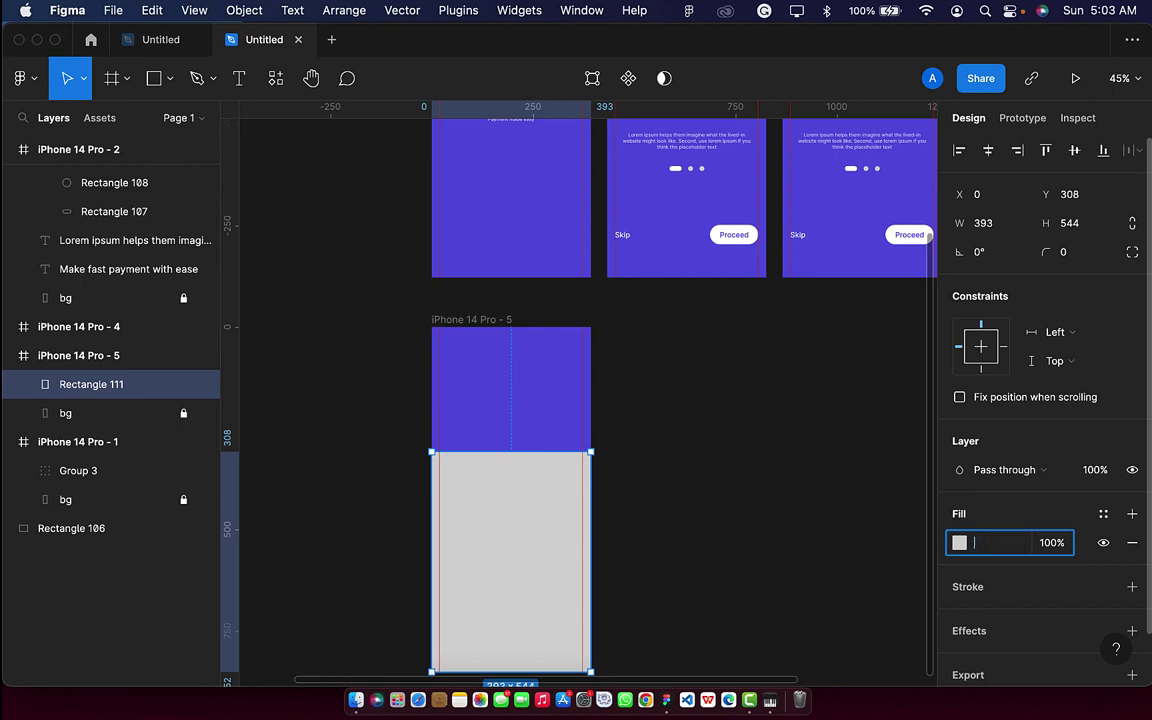
text(ffffff)
key(Return)
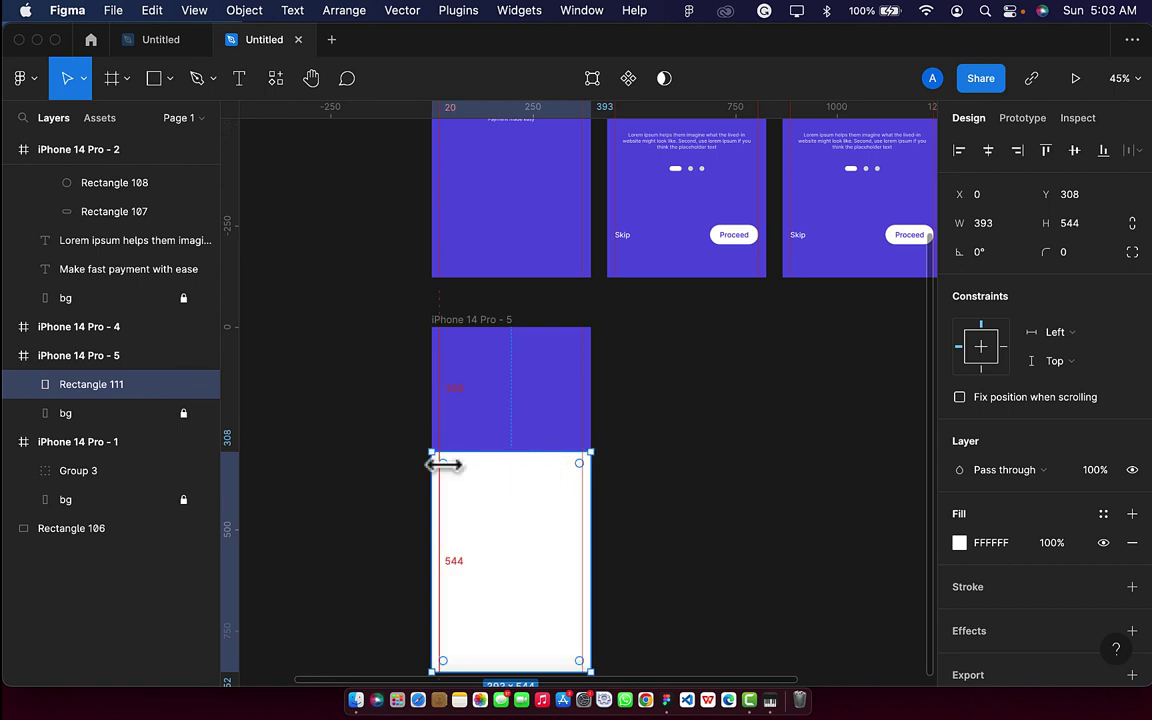
Round the rectangle's top-left and top-right corners to 20 using independent corners.
key(Escape)
click(506, 481)
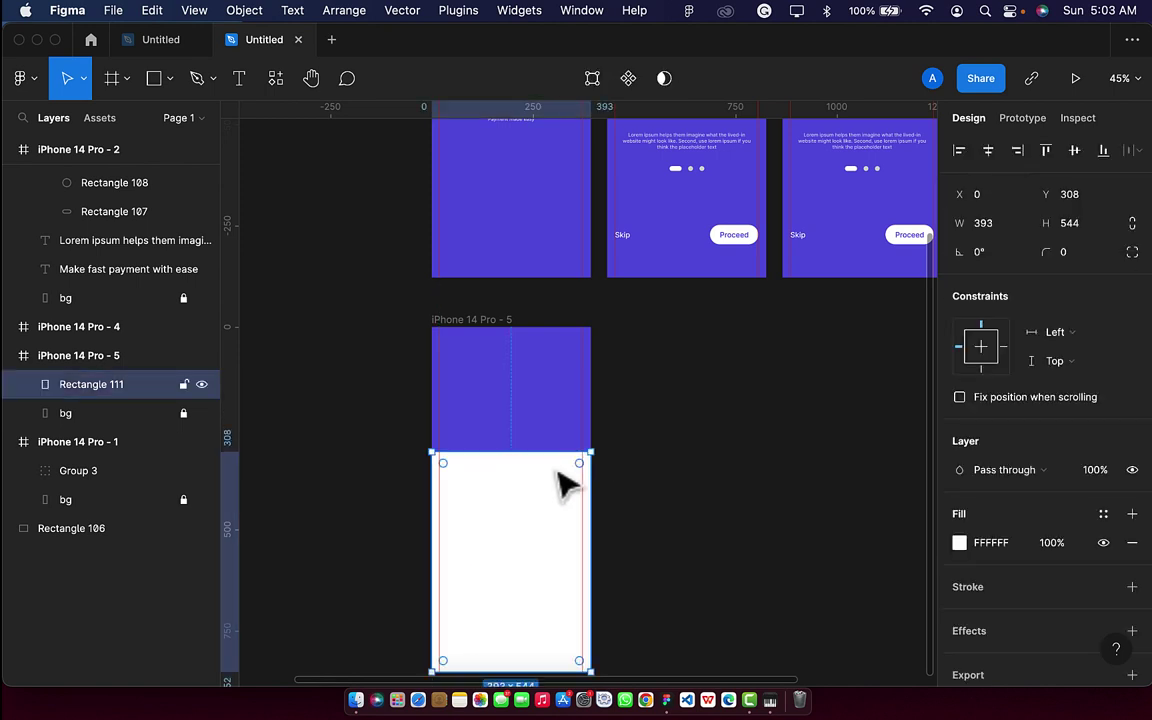
key(Escape)
click(507, 494)
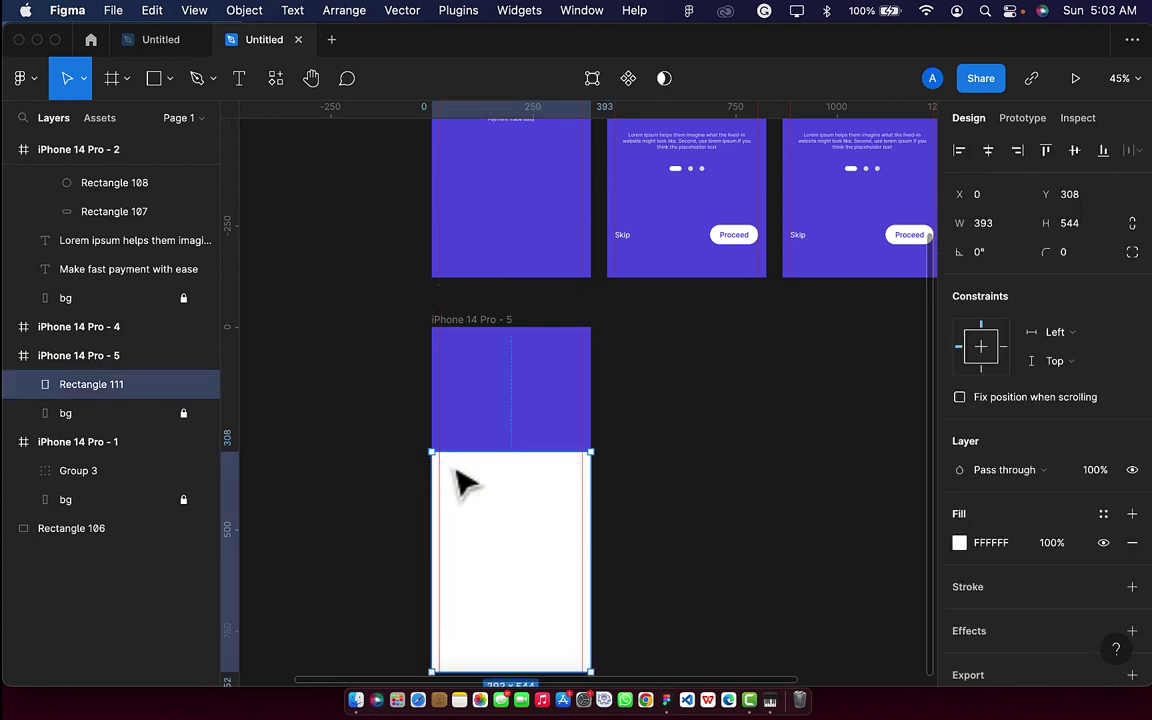
click(1132, 254)
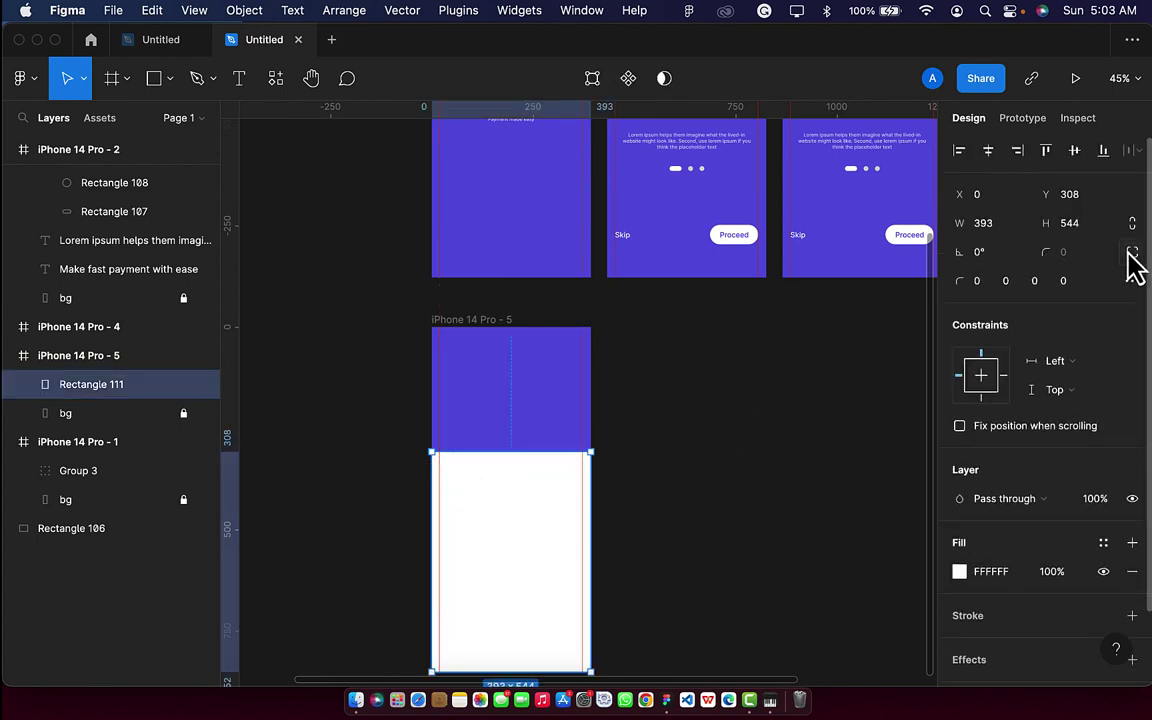
click(987, 283)
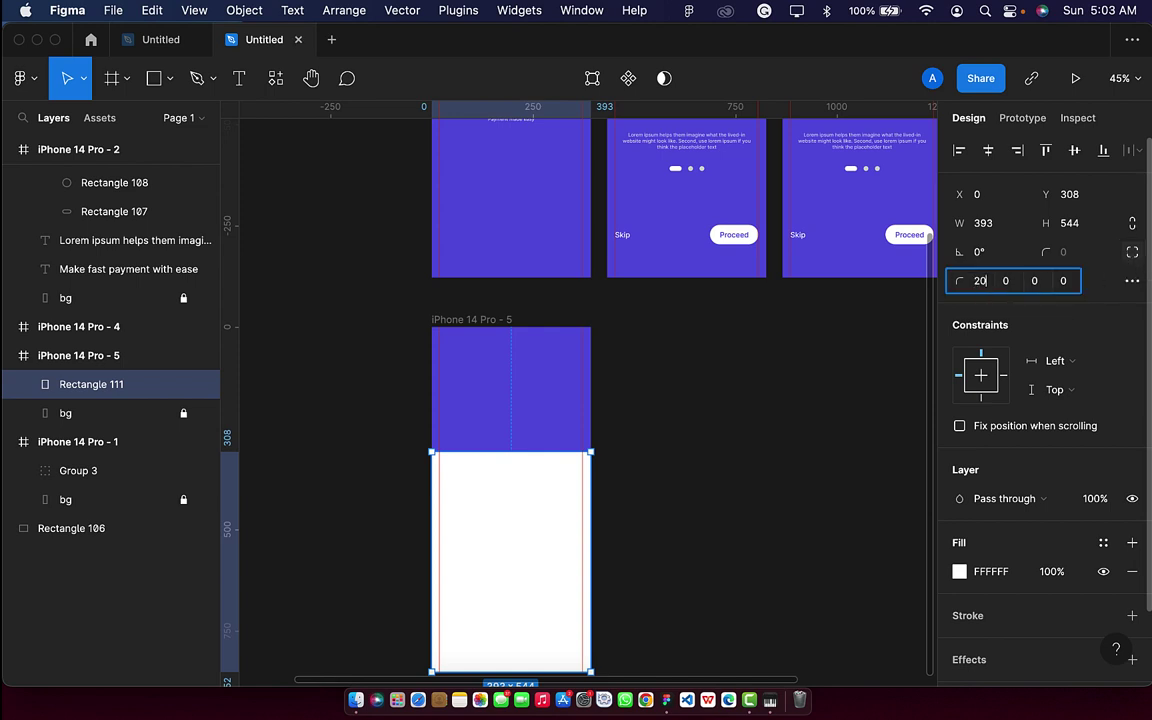
text(20)
key(Return)
click(1008, 283)
text(20)
key(Return)
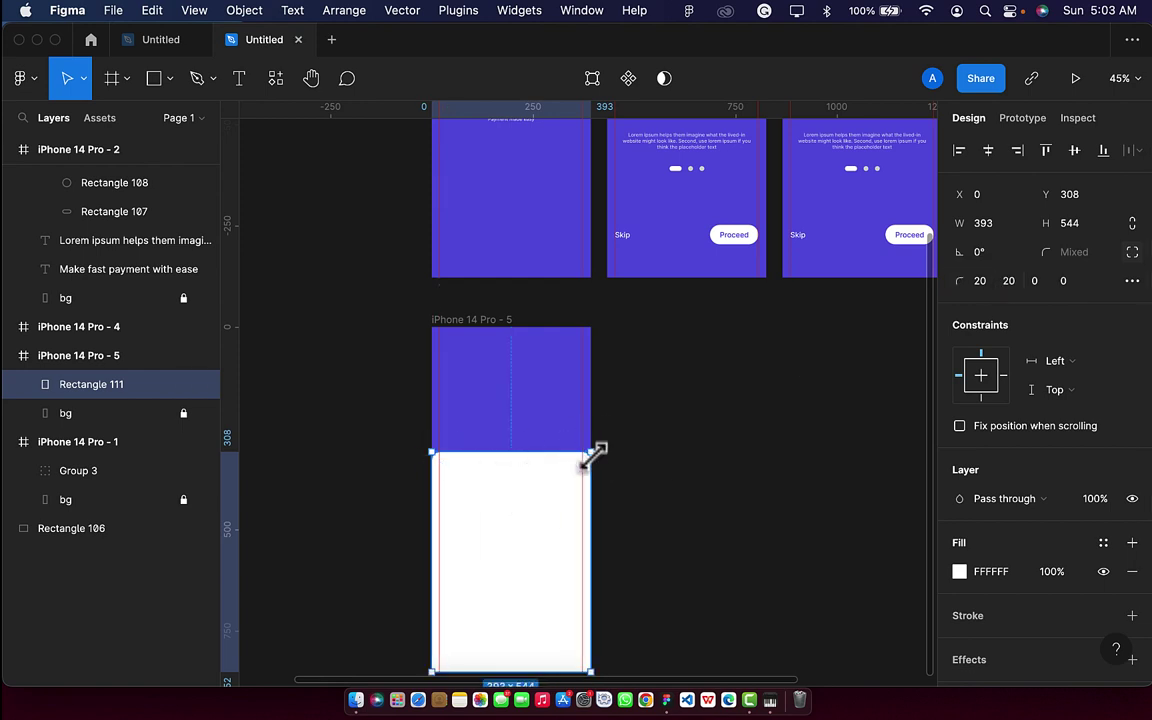
Increase the rectangle's top-left and top-right corner radii to 25.
scroll(501, 494, up, 5)
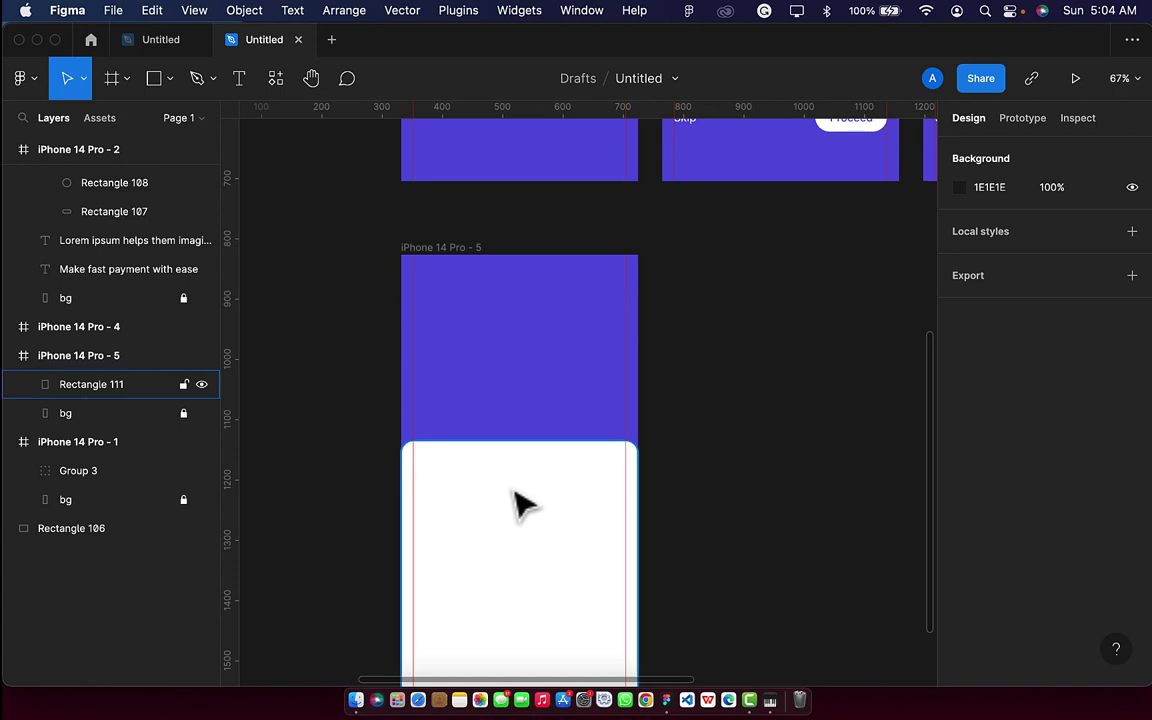
click(998, 284)
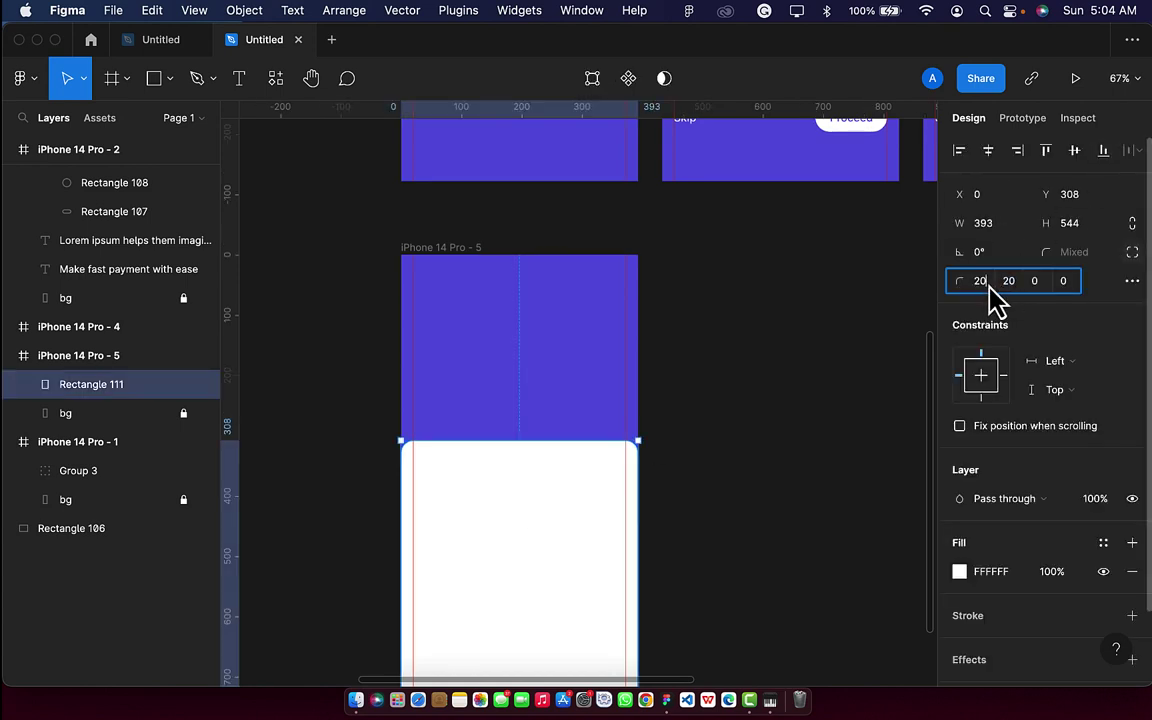
text(25)
key(Return)
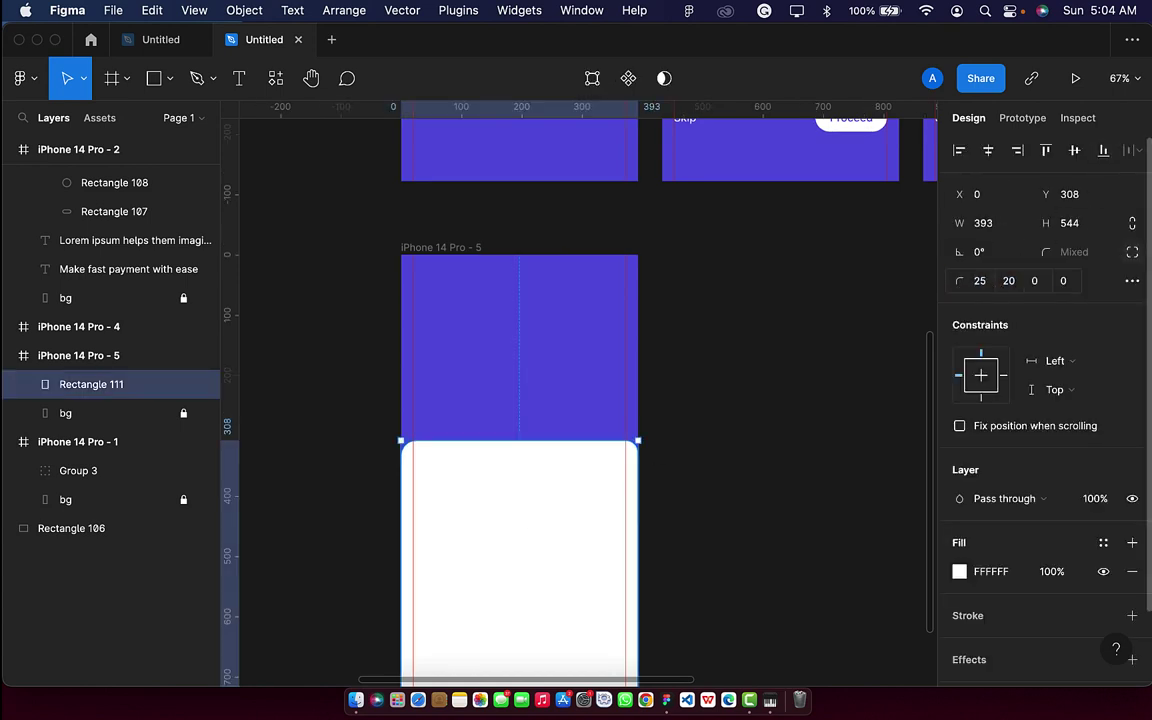
click(1011, 281)
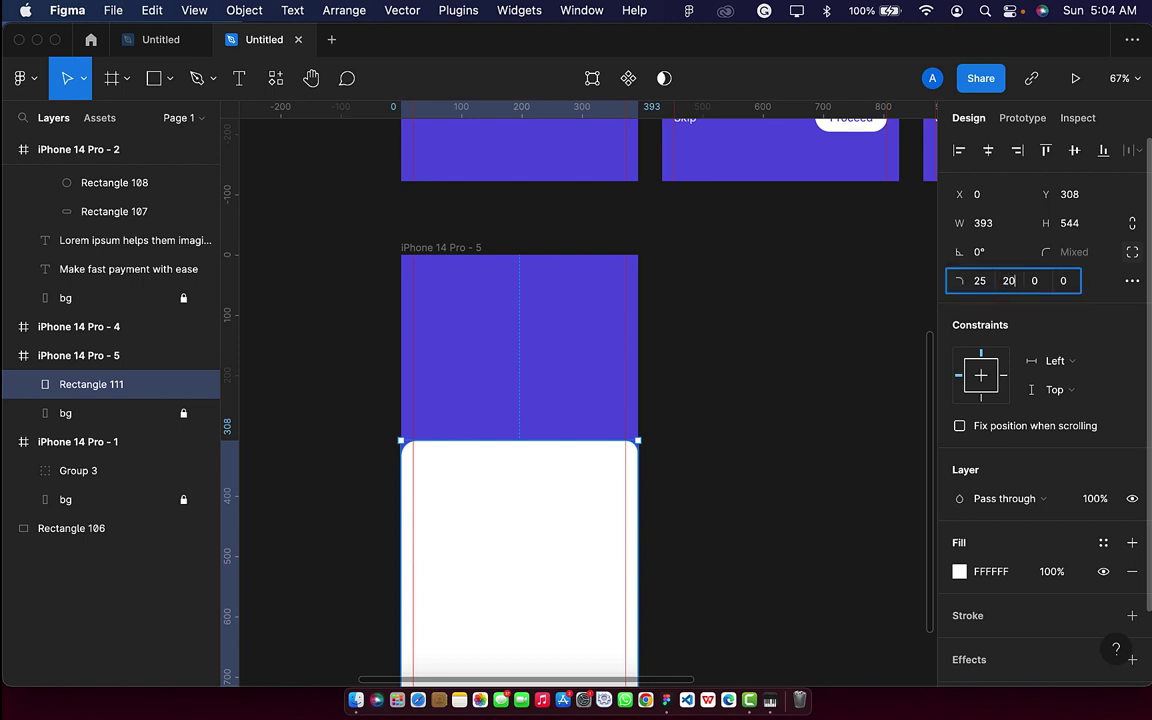
text(25)
key(Return)
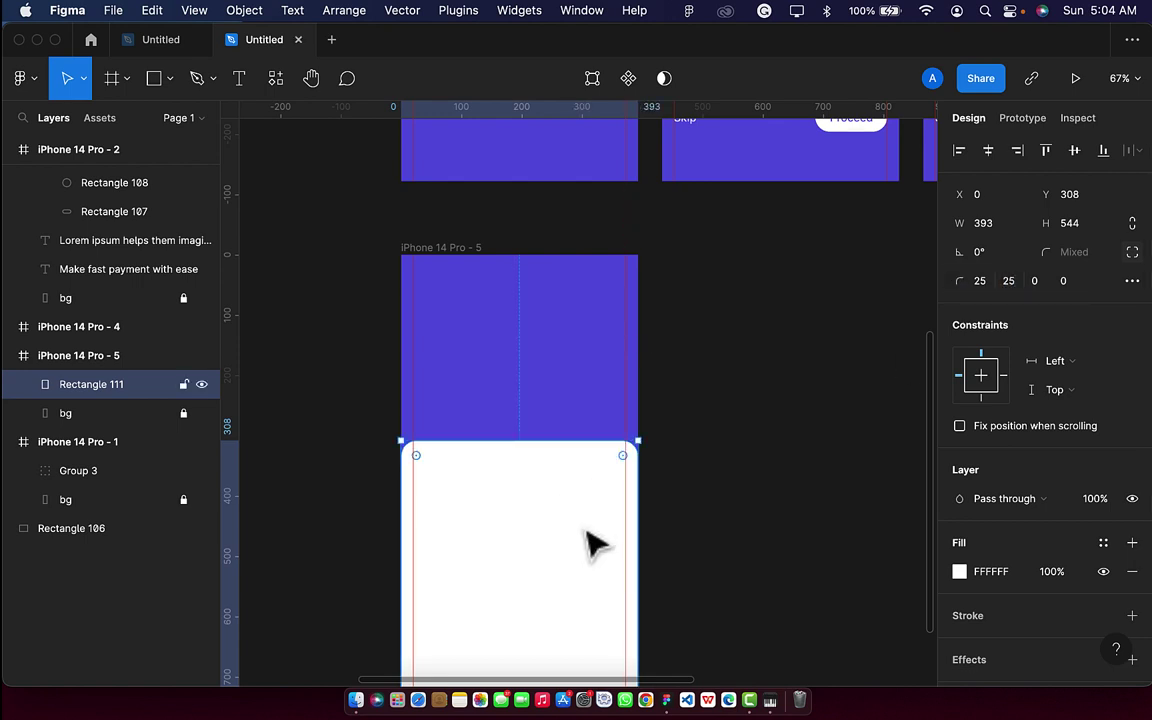
scroll(590, 540, down, 1)
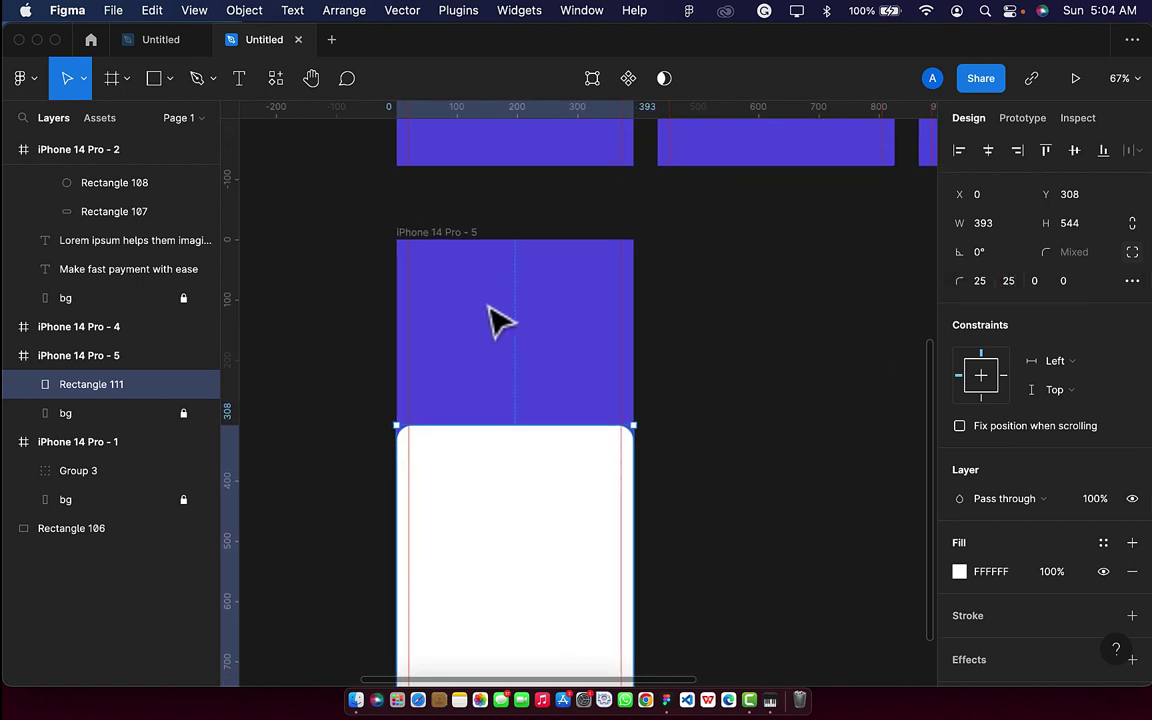
Add a 'Sign in' heading in the purple header, inside its left margin.
click(237, 82)
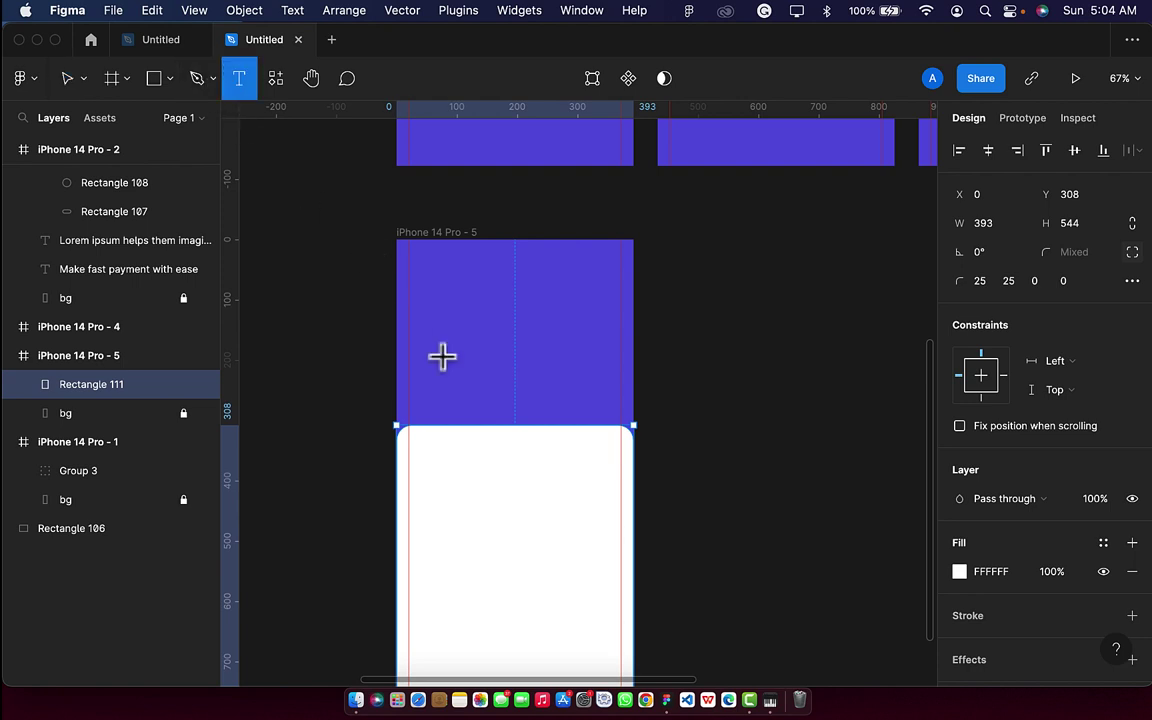
click(430, 361)
text(S)
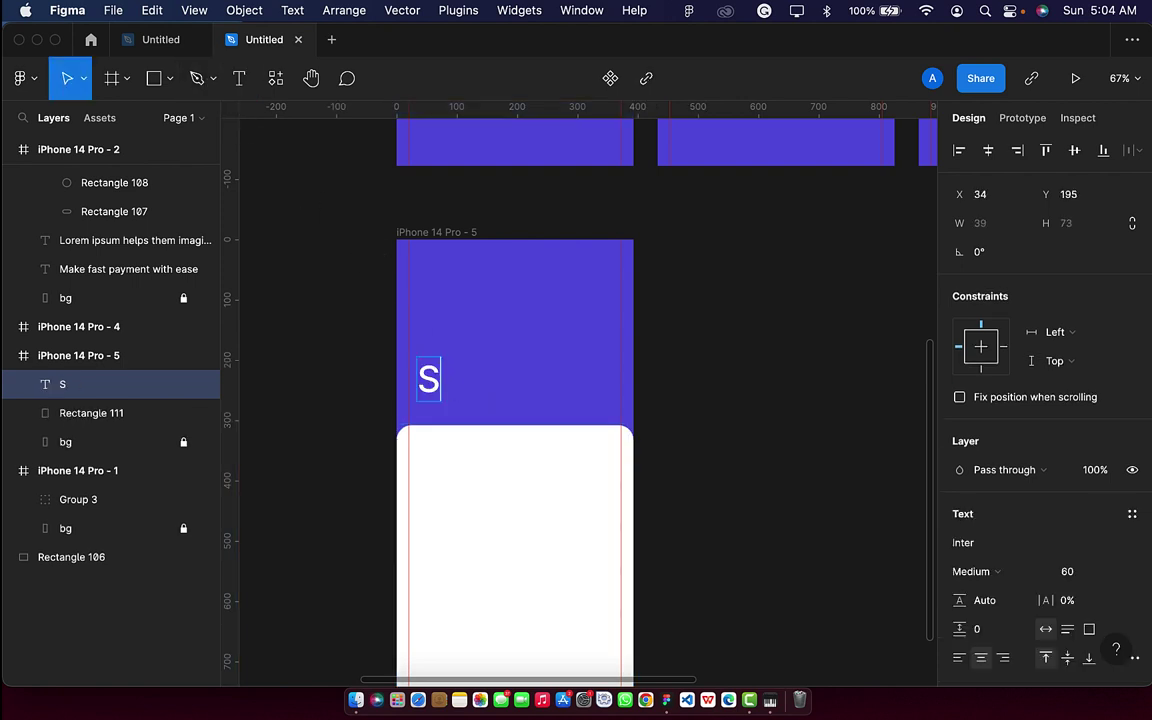
text(ign in)
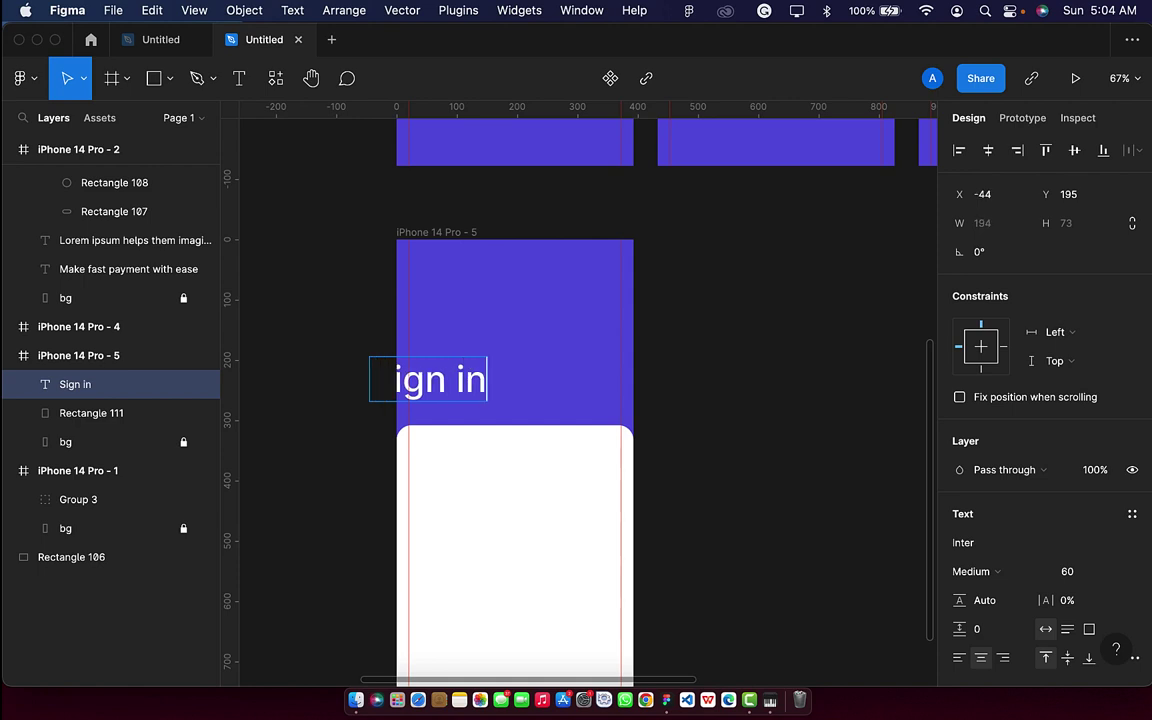
key(Escape)
drag(412, 393, 472, 385)
scroll(1015, 560, down, 2)
scroll(1012, 560, down, 2)
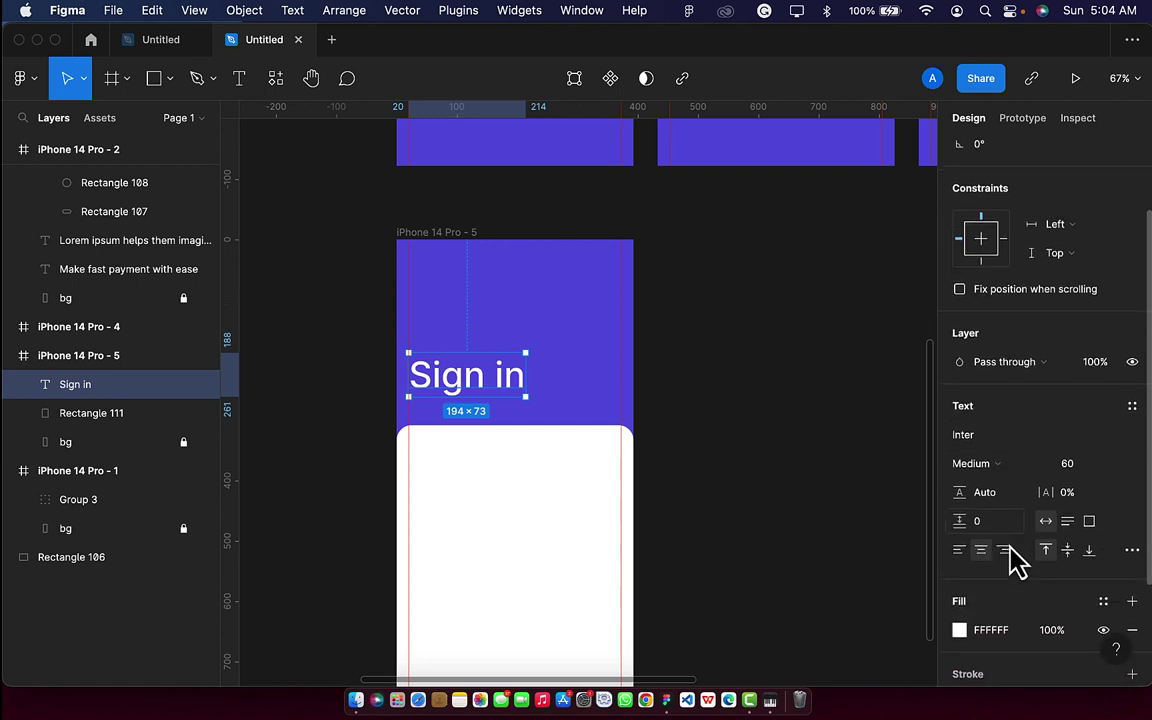
Make the Sign in heading Extra Bold at size 50 and nudge it to X 21.
click(1008, 458)
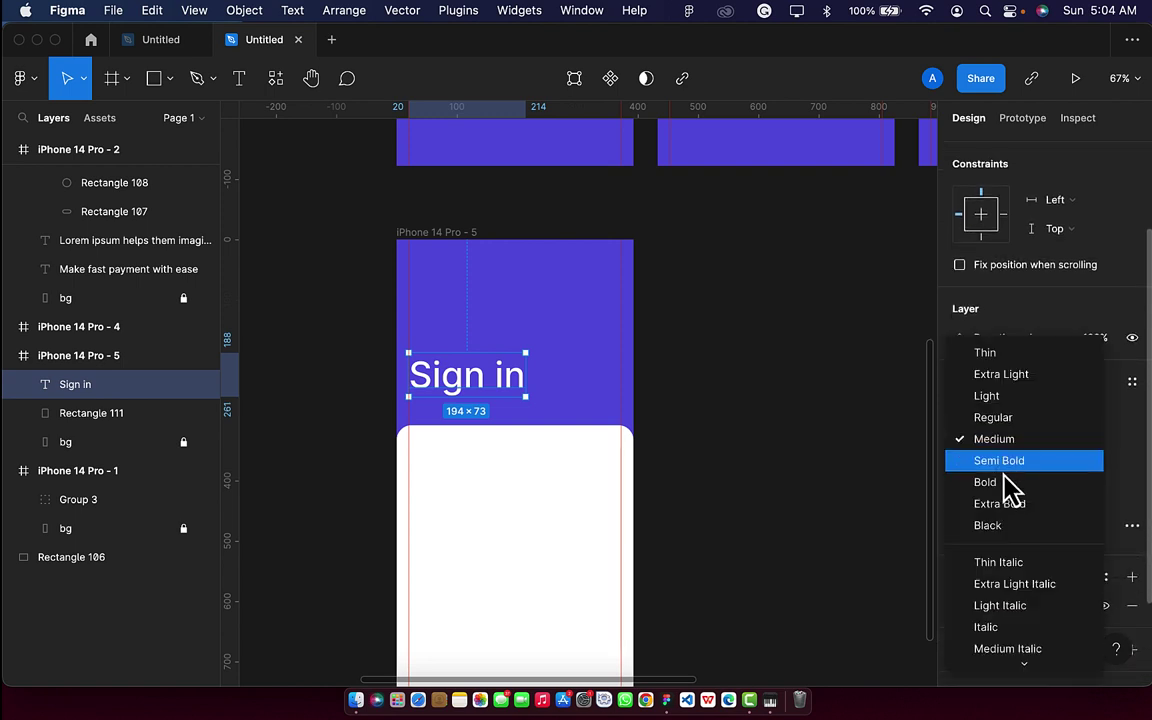
click(1008, 506)
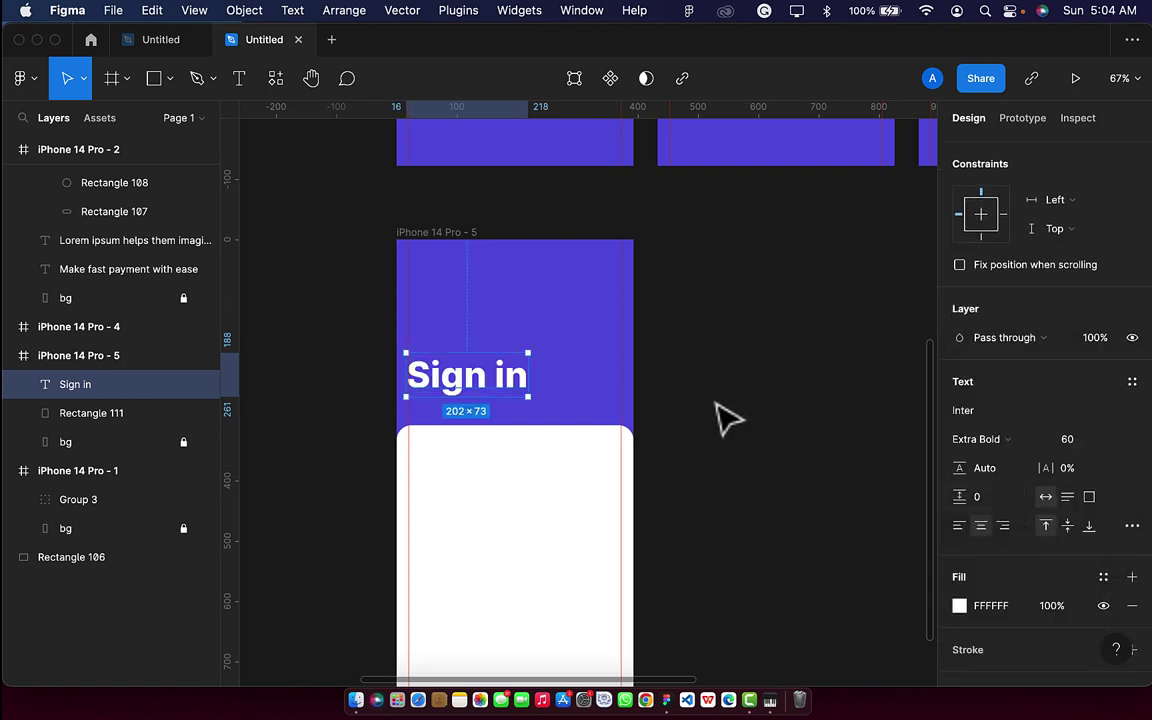
click(1077, 441)
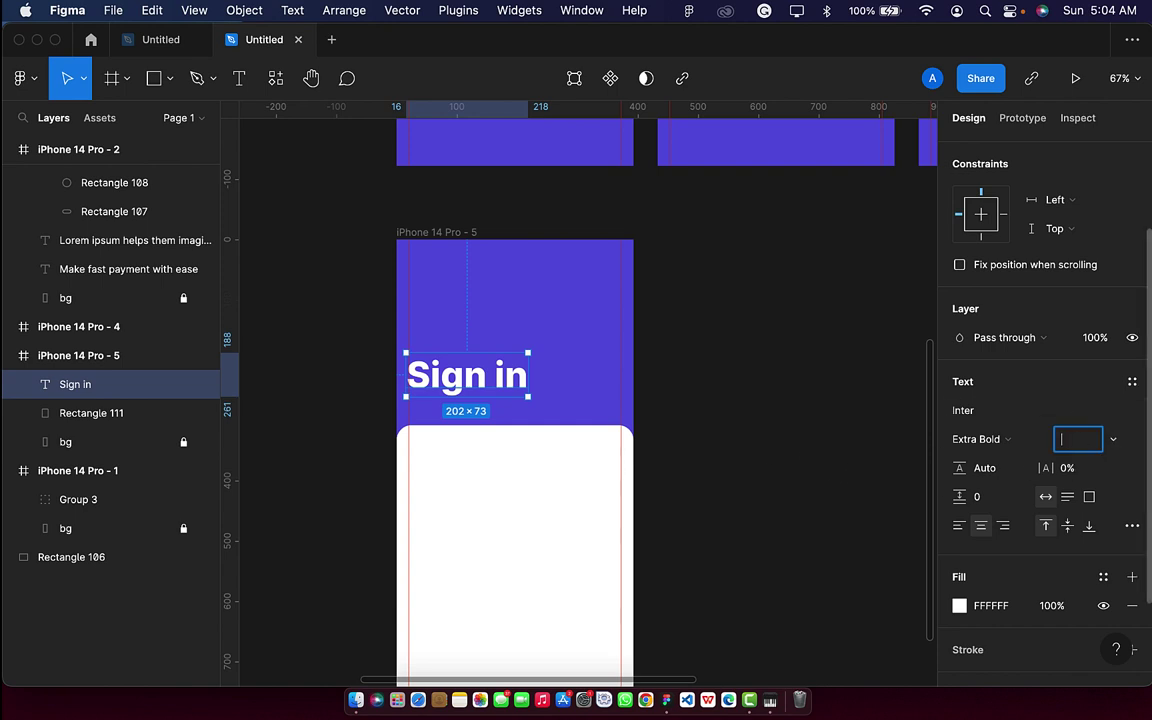
text(50)
key(Return)
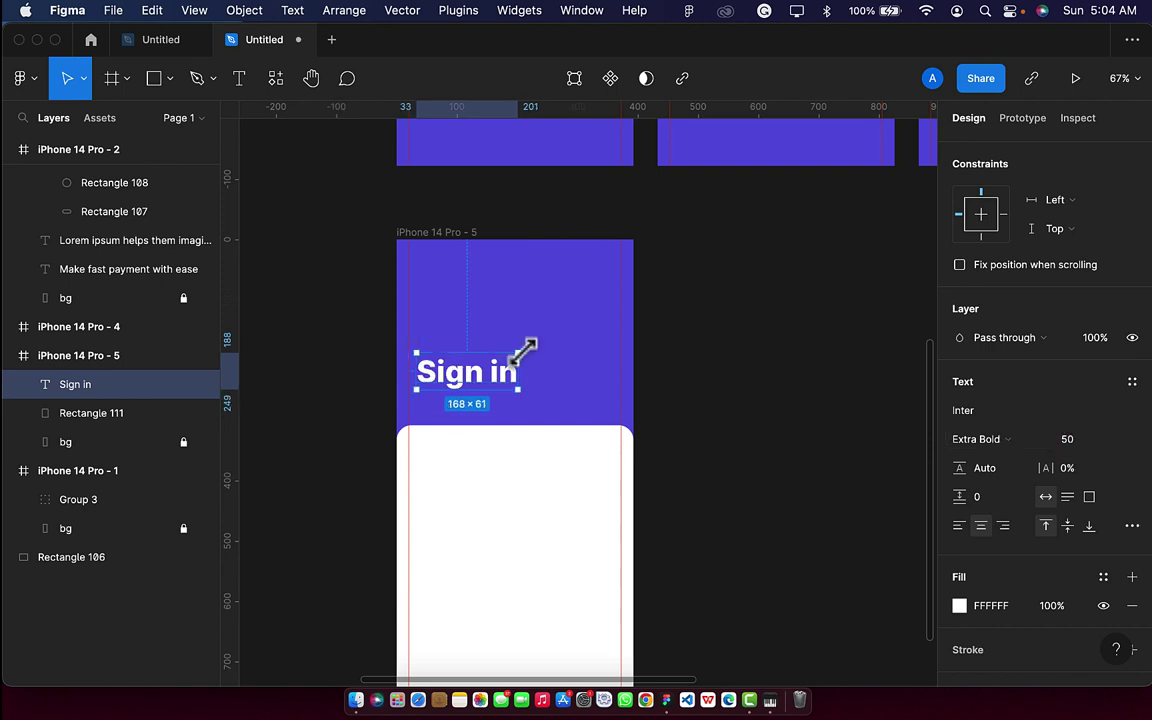
key(Left)
key(Left)
key(Left)
key(Left)
key(Left)
key(Left)
key(Left)
key(Left)
key(Left)
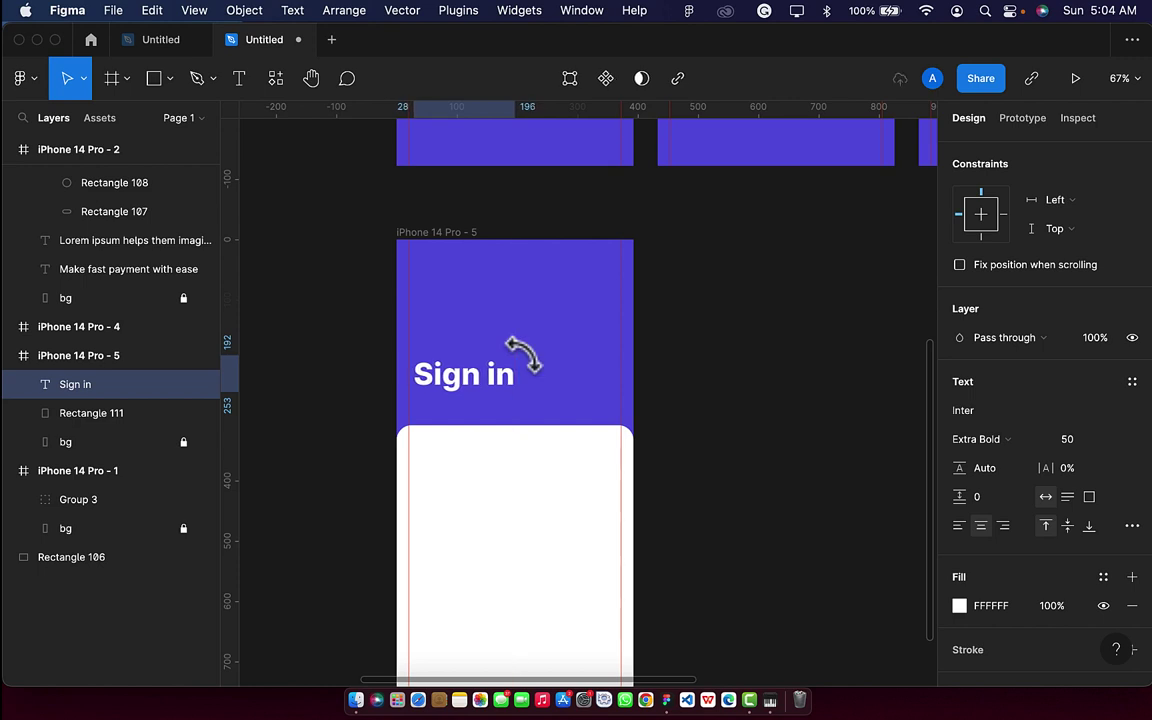
key(Down)
key(Down)
key(Down)
key(Left)
key(Left)
key(Left)
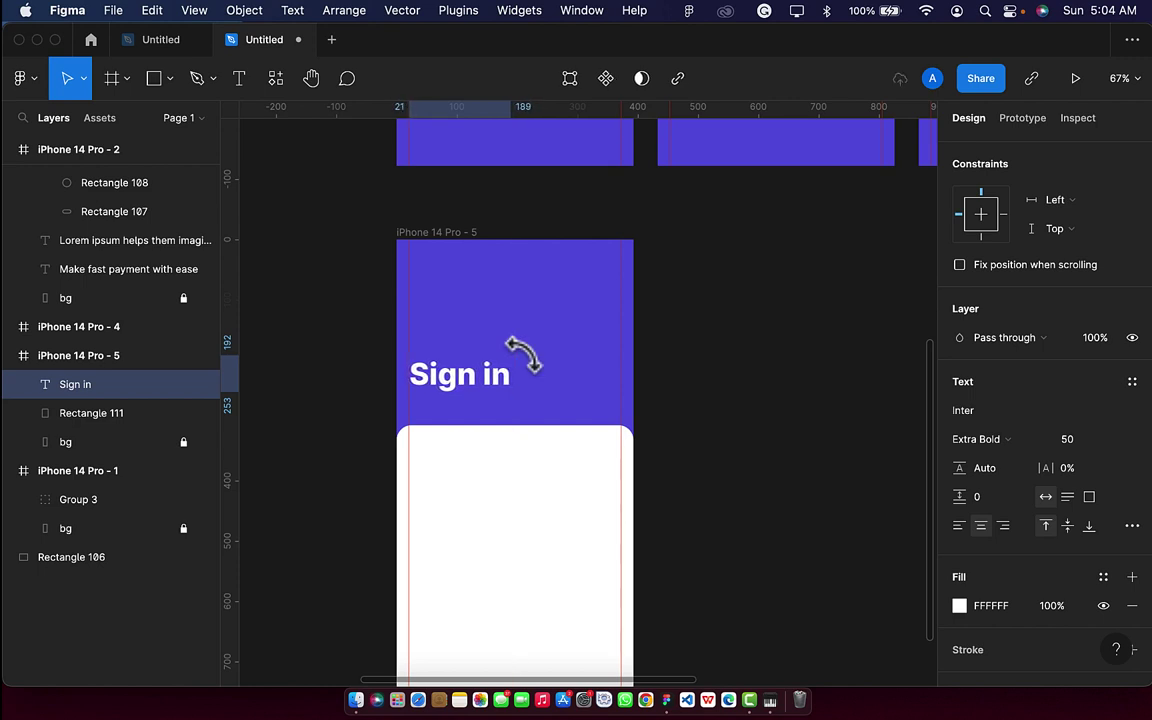
scroll(520, 355, down, 3)
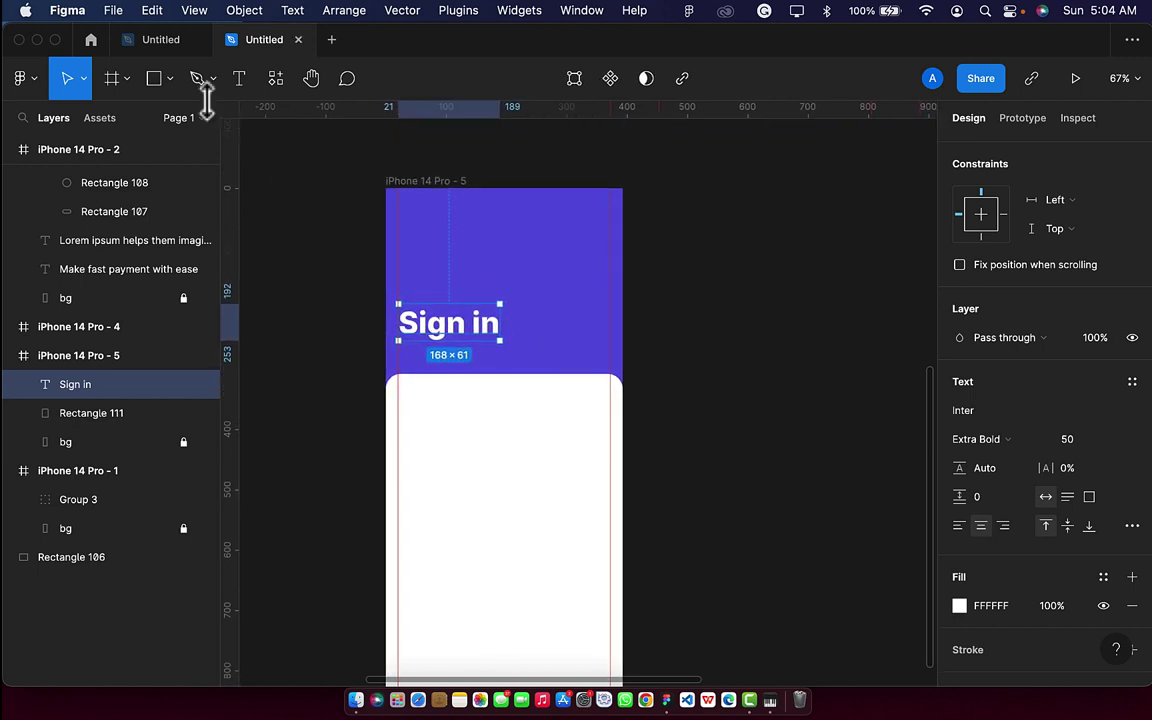
Draw a field box on the white card and resize it to 352×61.
click(155, 80)
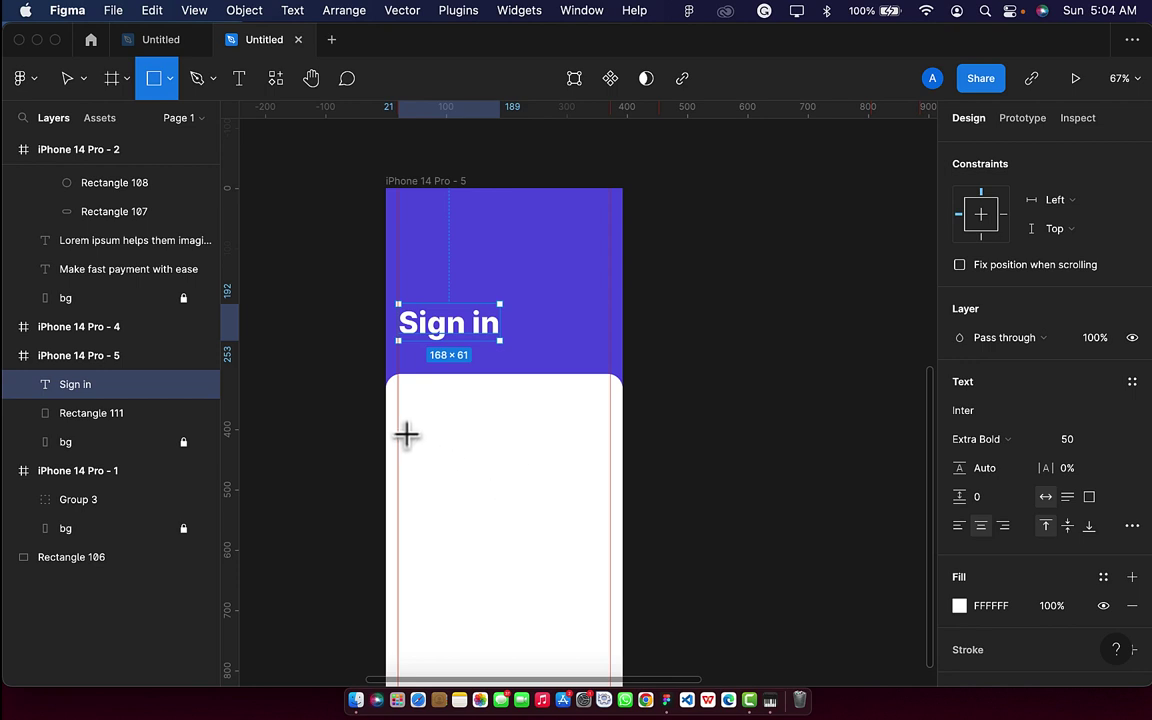
drag(406, 432, 611, 461)
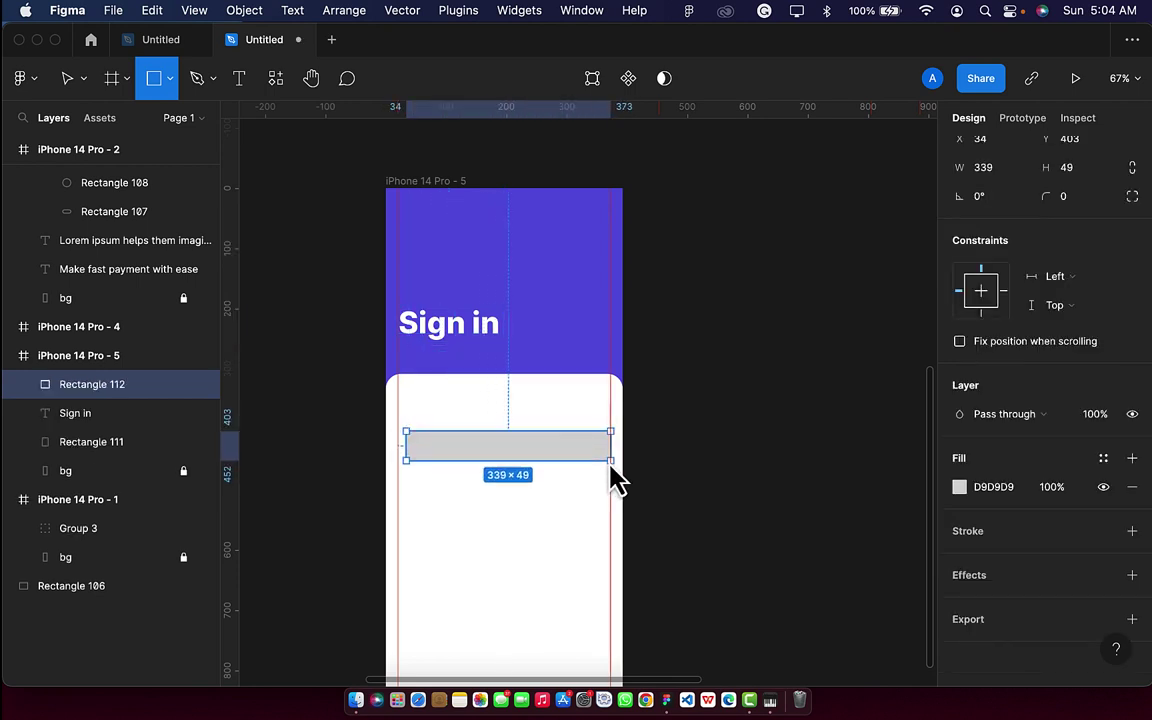
drag(406, 445, 398, 444)
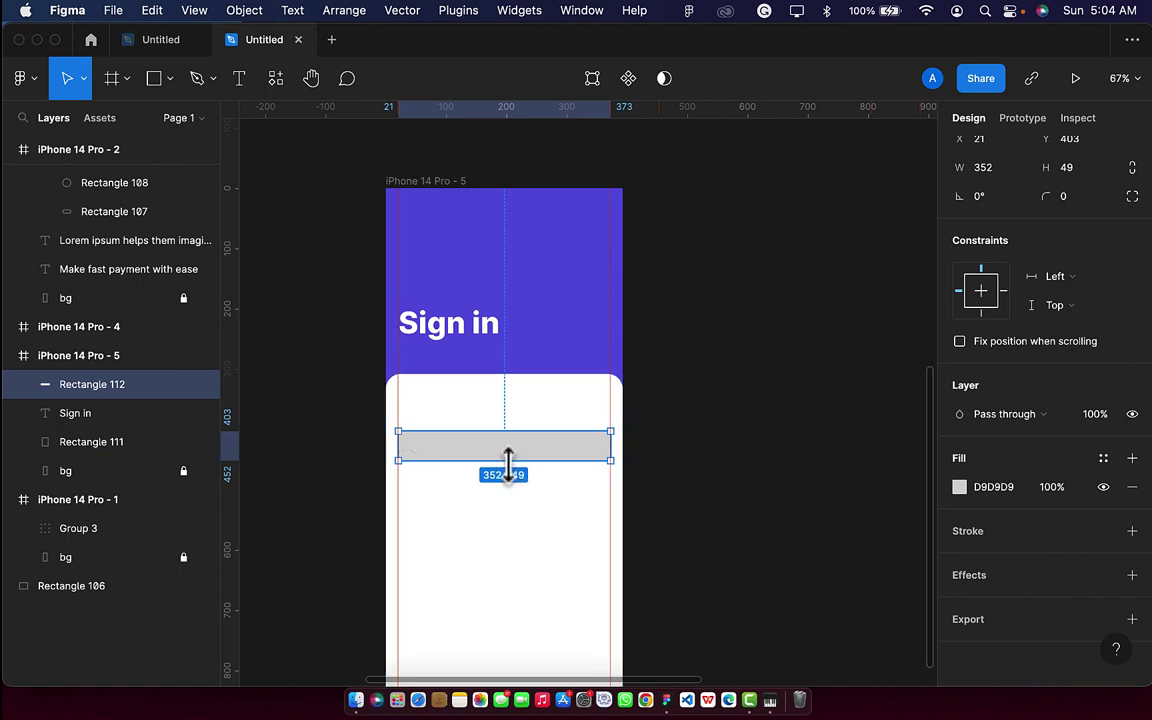
drag(508, 462, 511, 468)
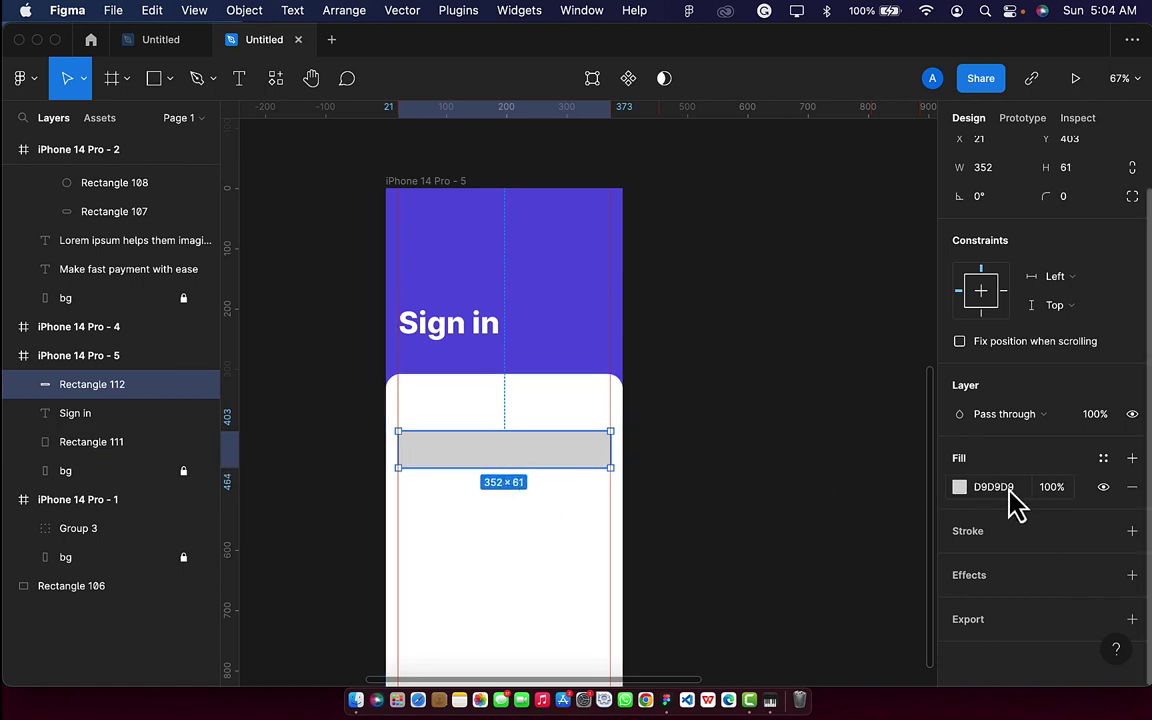
Set the field box's fill to light grey ECECEC using the colour picker.
click(1000, 487)
key(BackSpace)
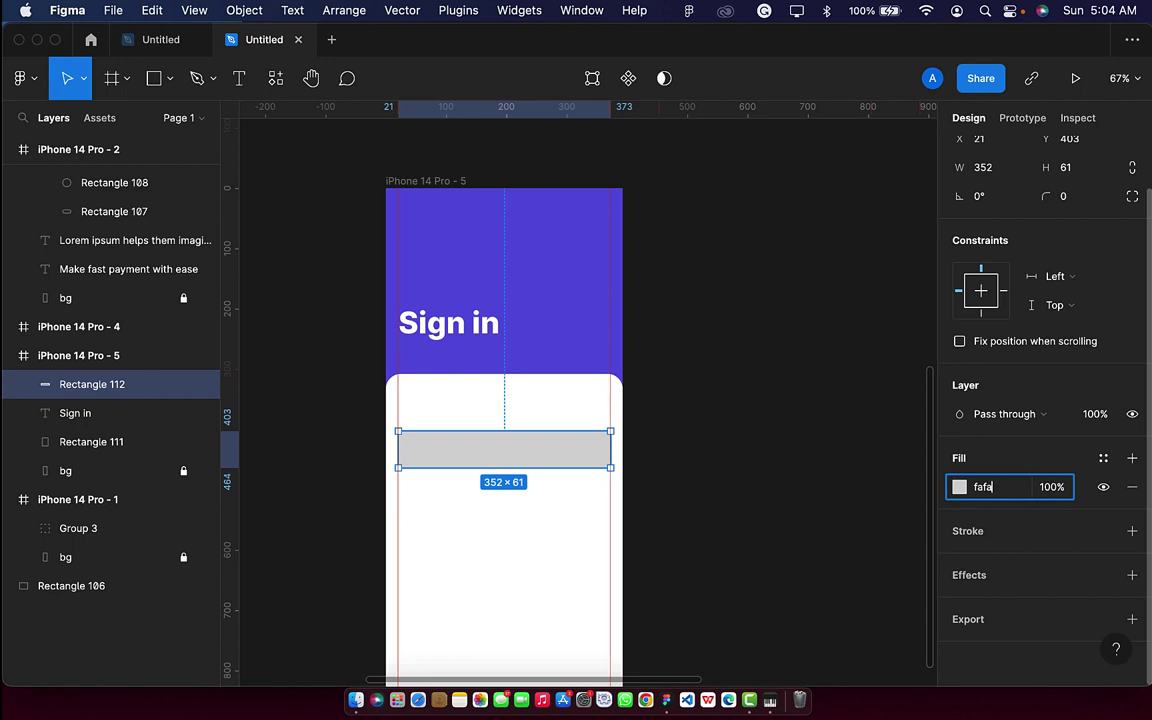
key(Return)
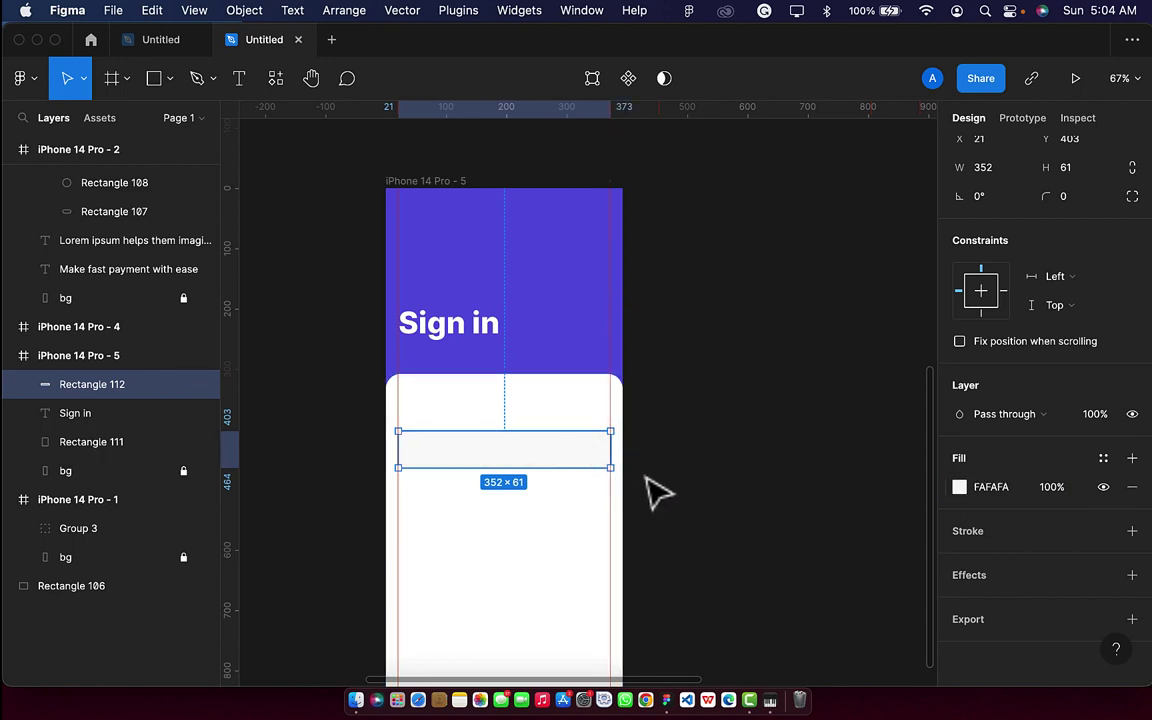
scroll(1068, 255, up, 2)
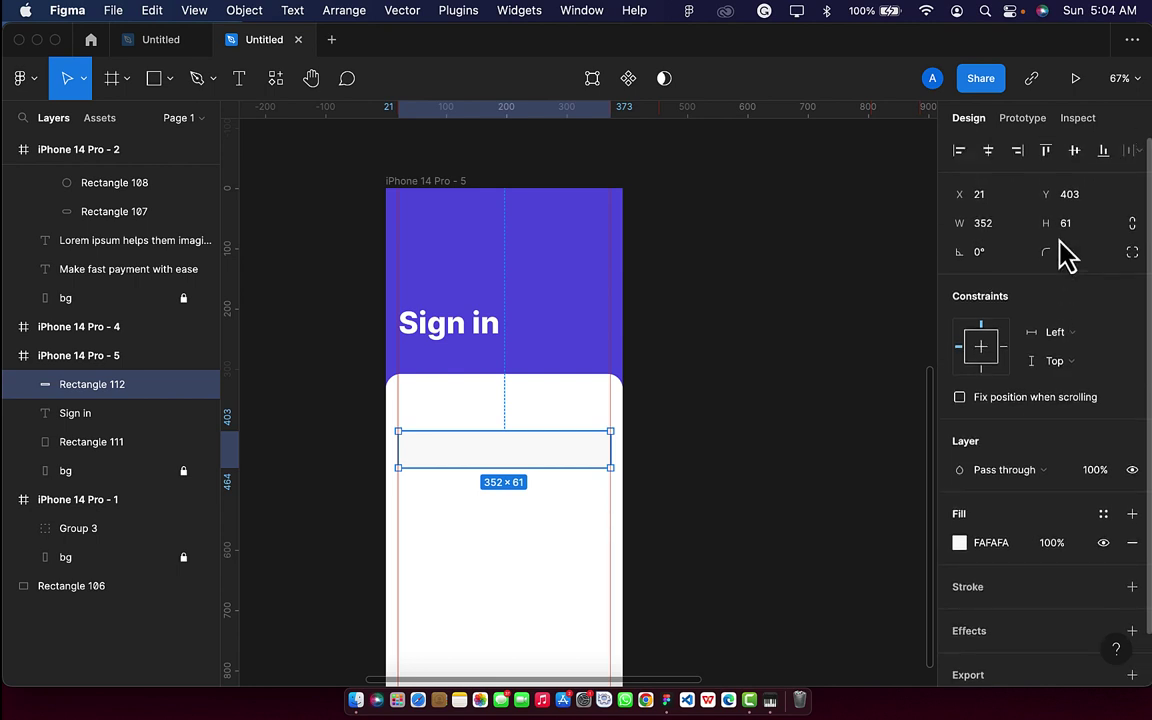
click(674, 437)
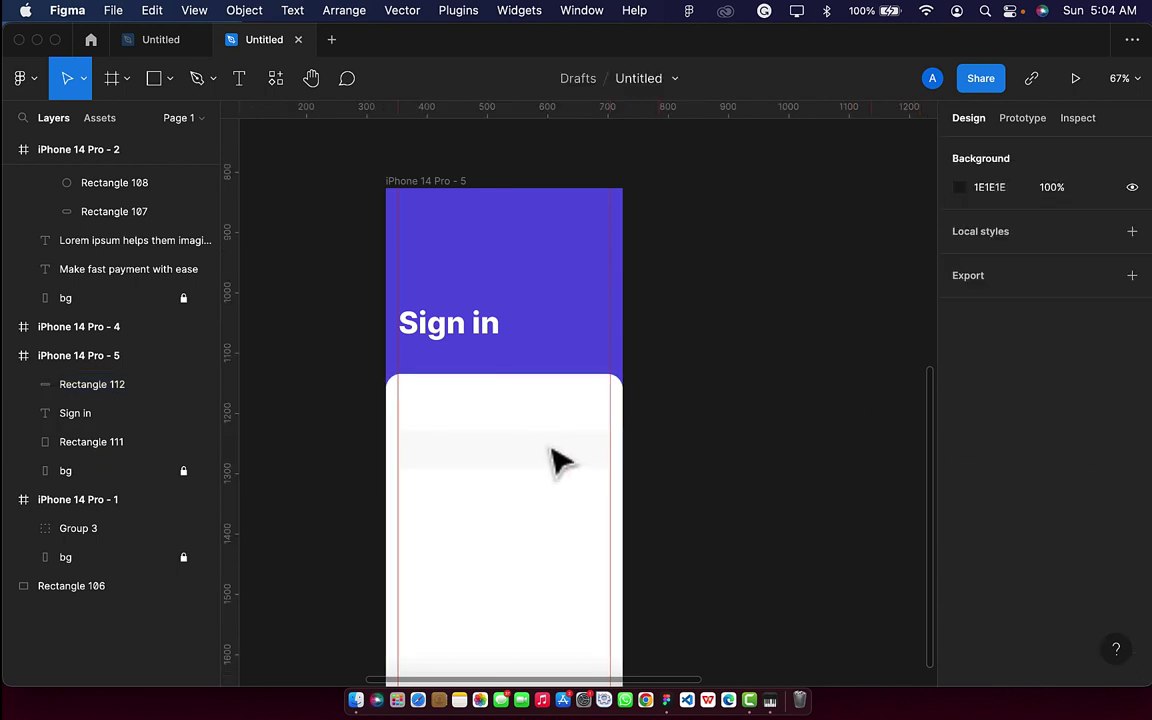
click(545, 463)
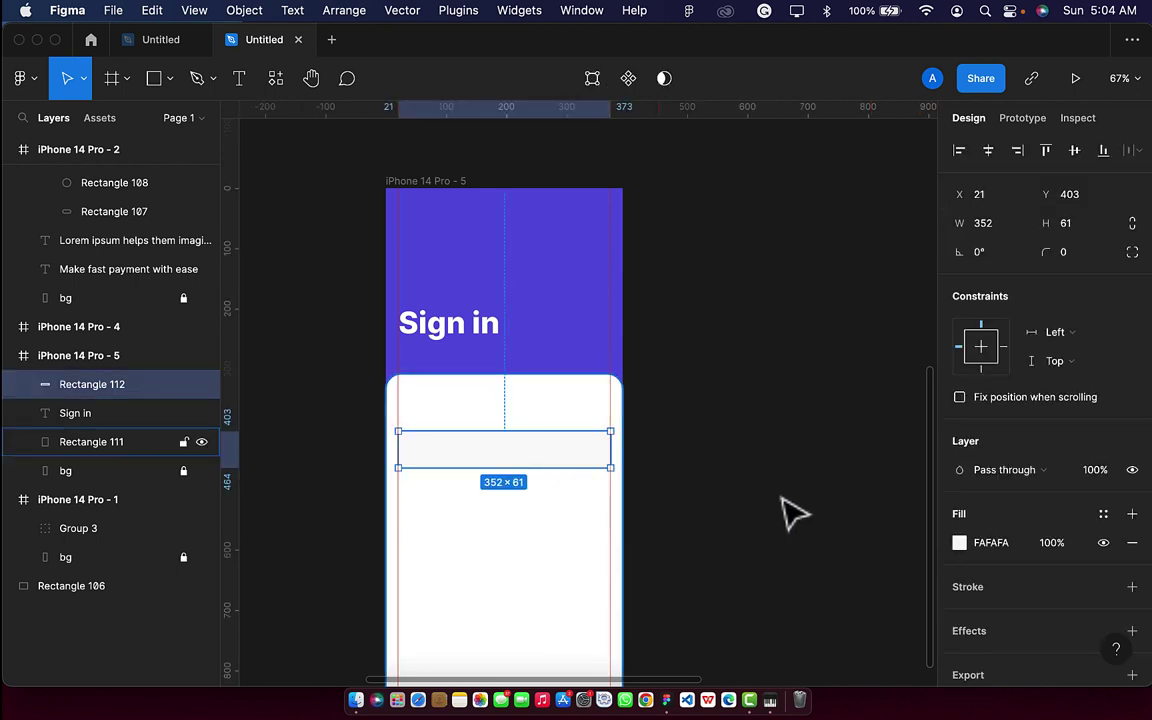
click(960, 543)
drag(722, 245, 714, 256)
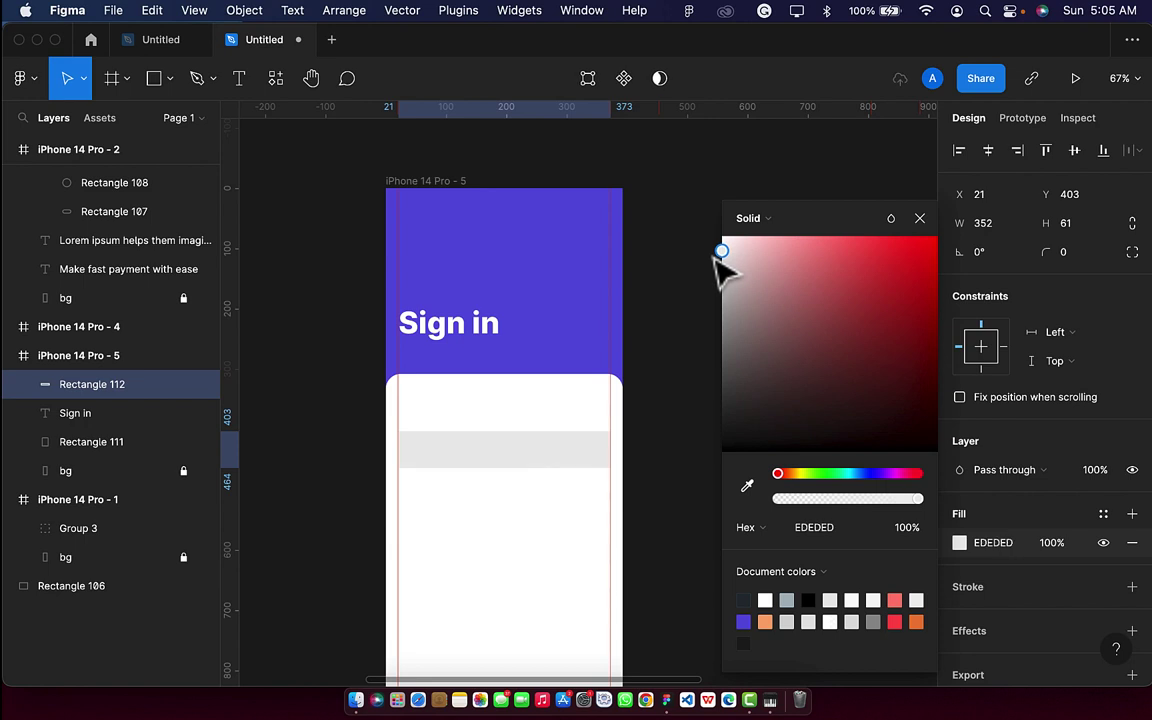
drag(714, 258, 714, 258)
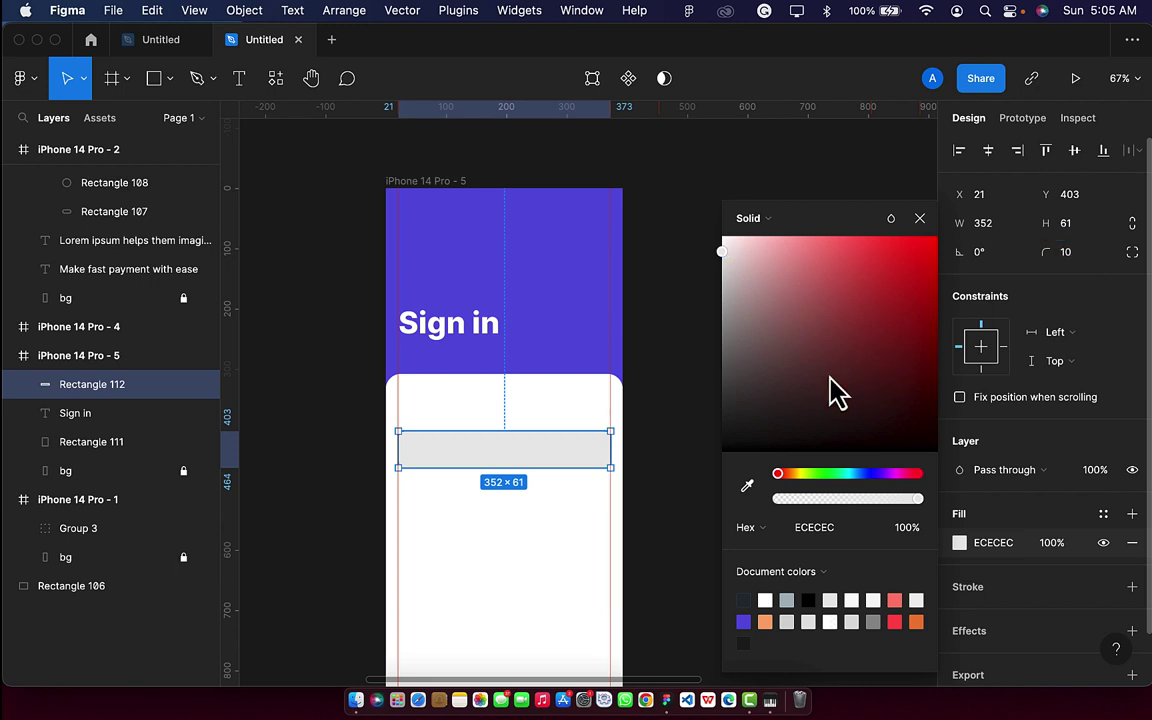
click(688, 437)
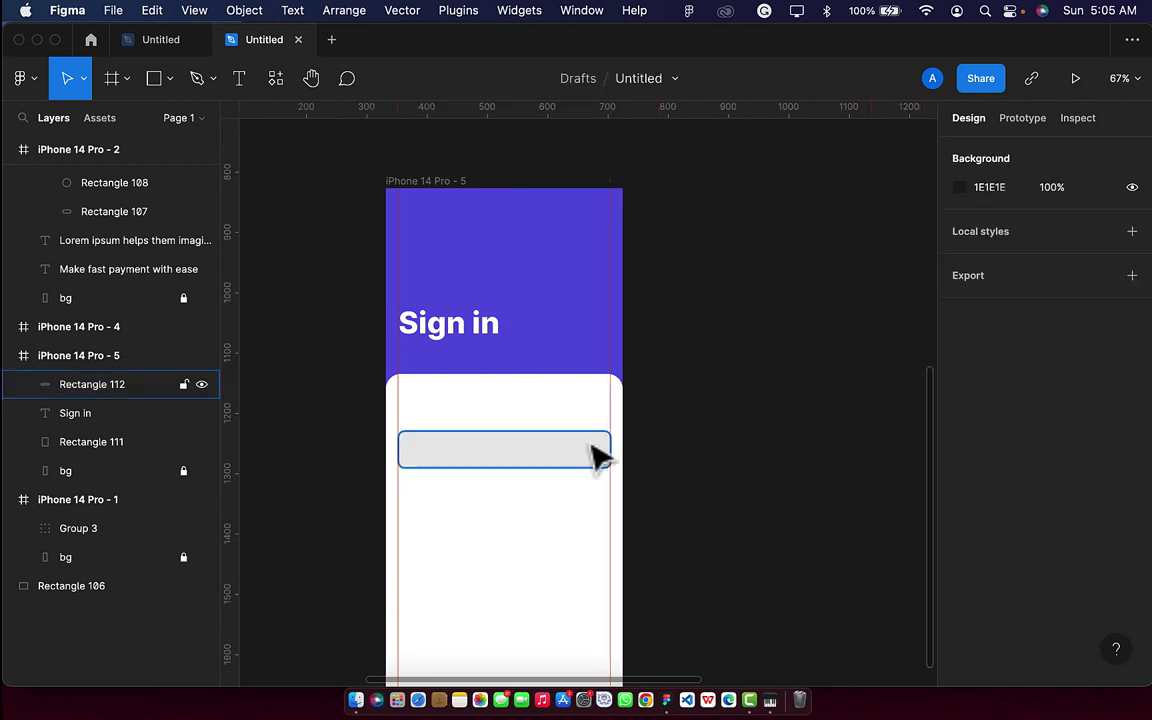
click(530, 475)
Add an 'Email' label above the grey field at font size 20.
click(239, 78)
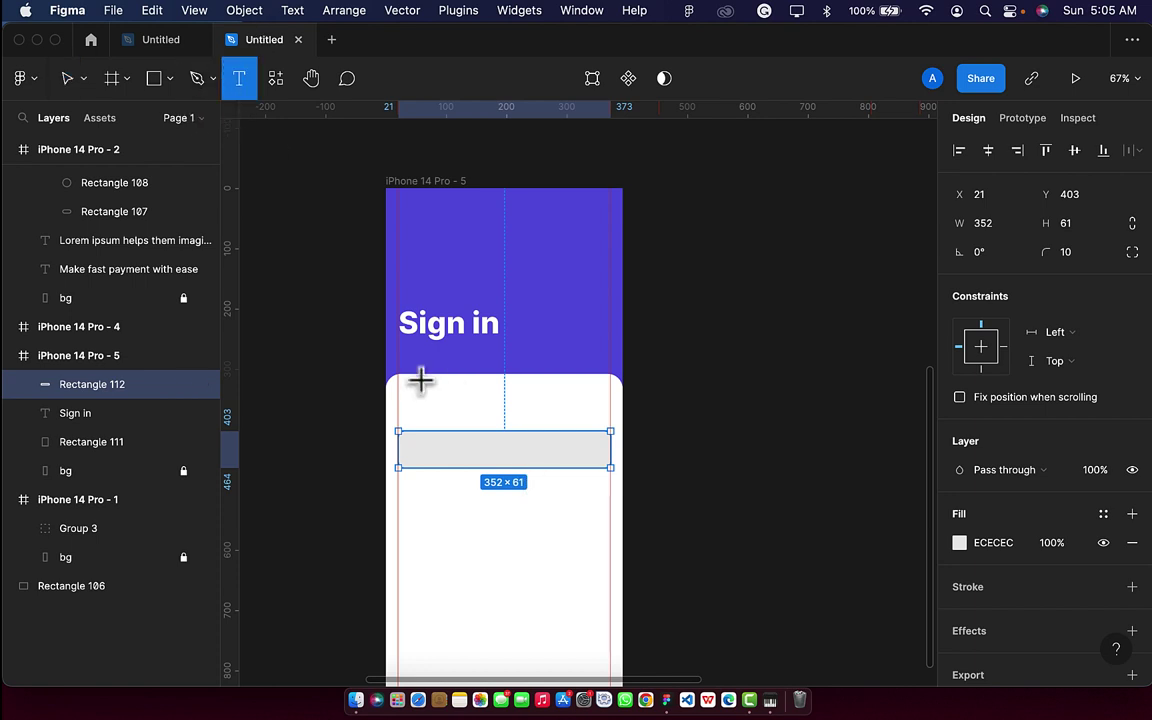
click(407, 412)
text(E)
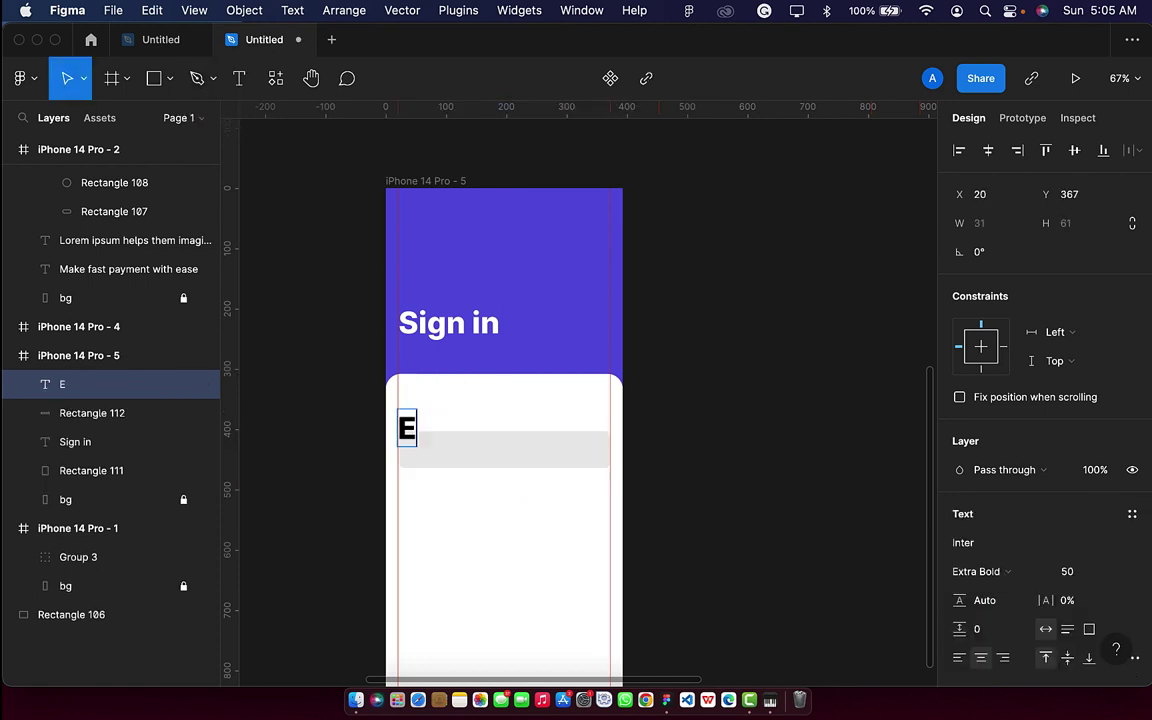
text(mail)
key(Escape)
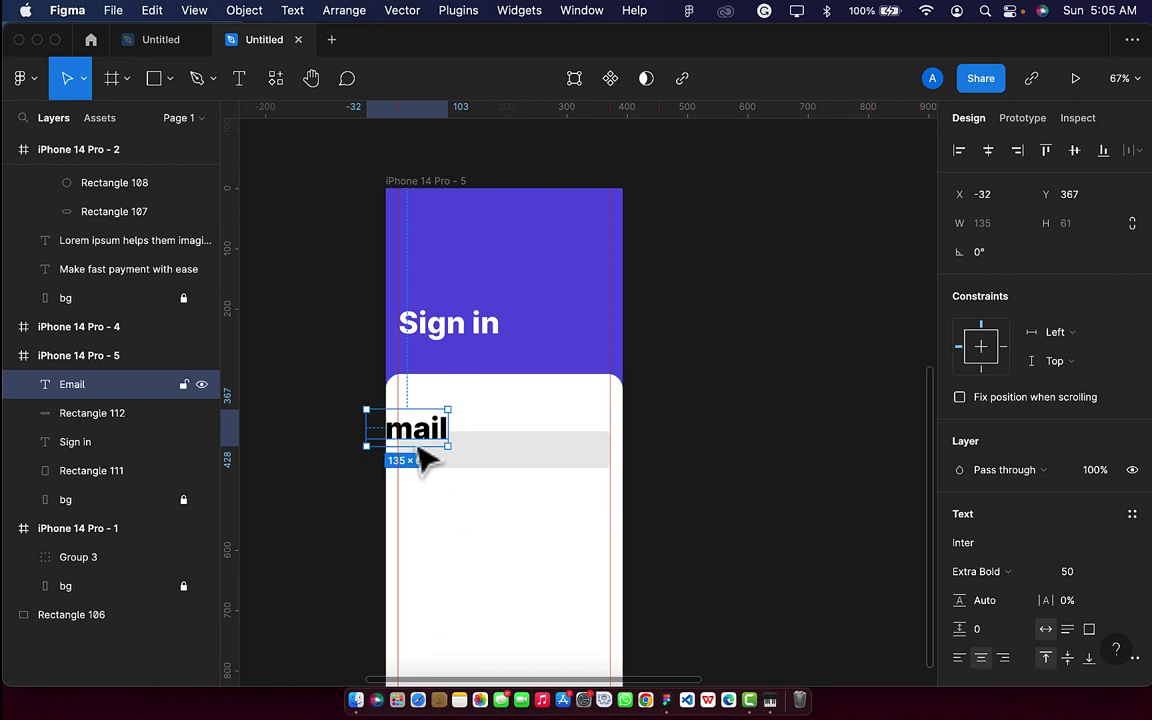
drag(418, 450, 460, 434)
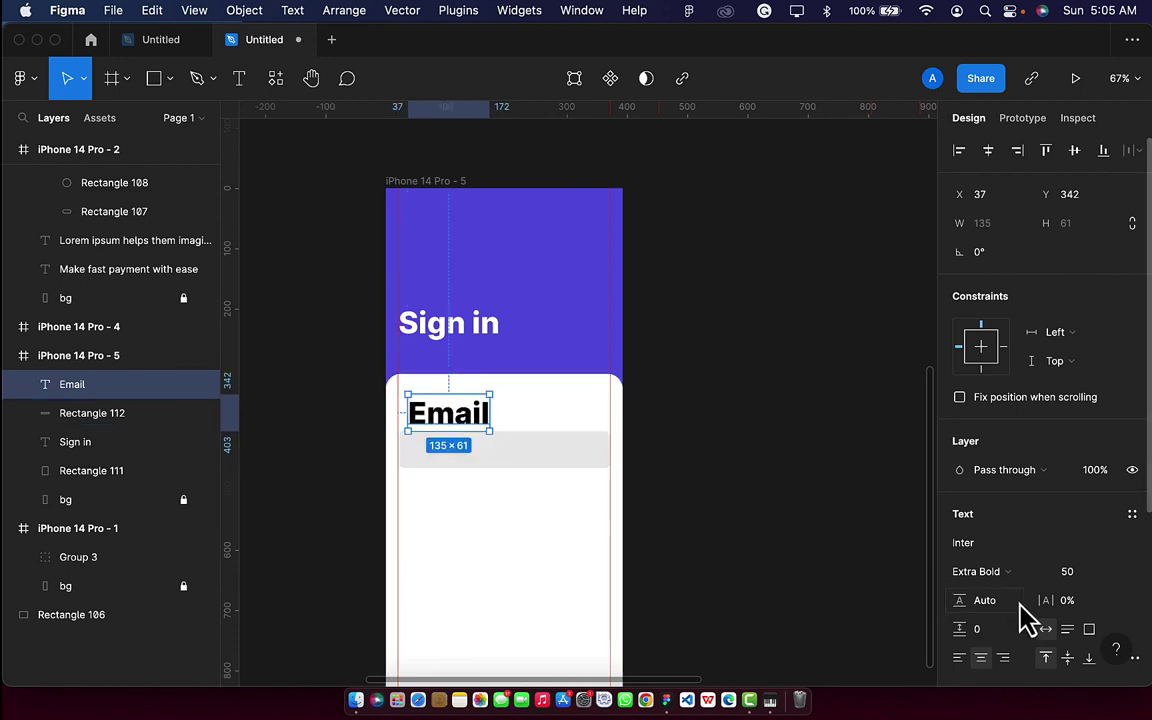
text(20)
key(Return)
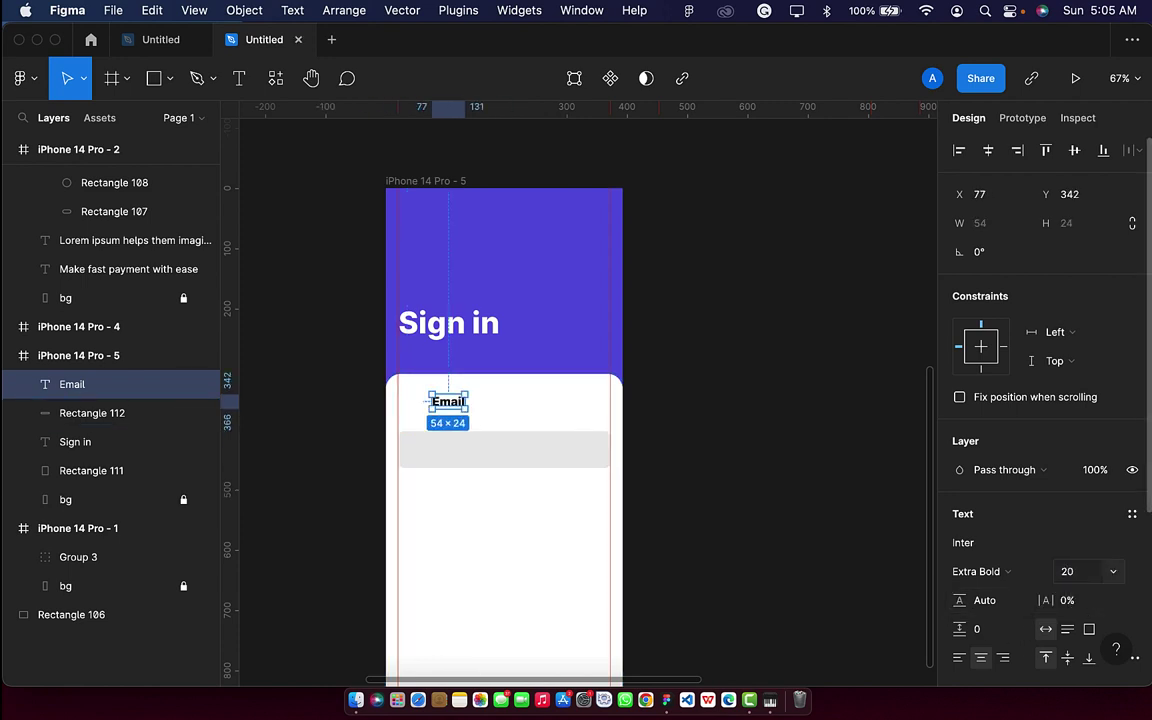
Make the Email label Medium weight, size 15, aligned with the field's left edge.
click(1000, 573)
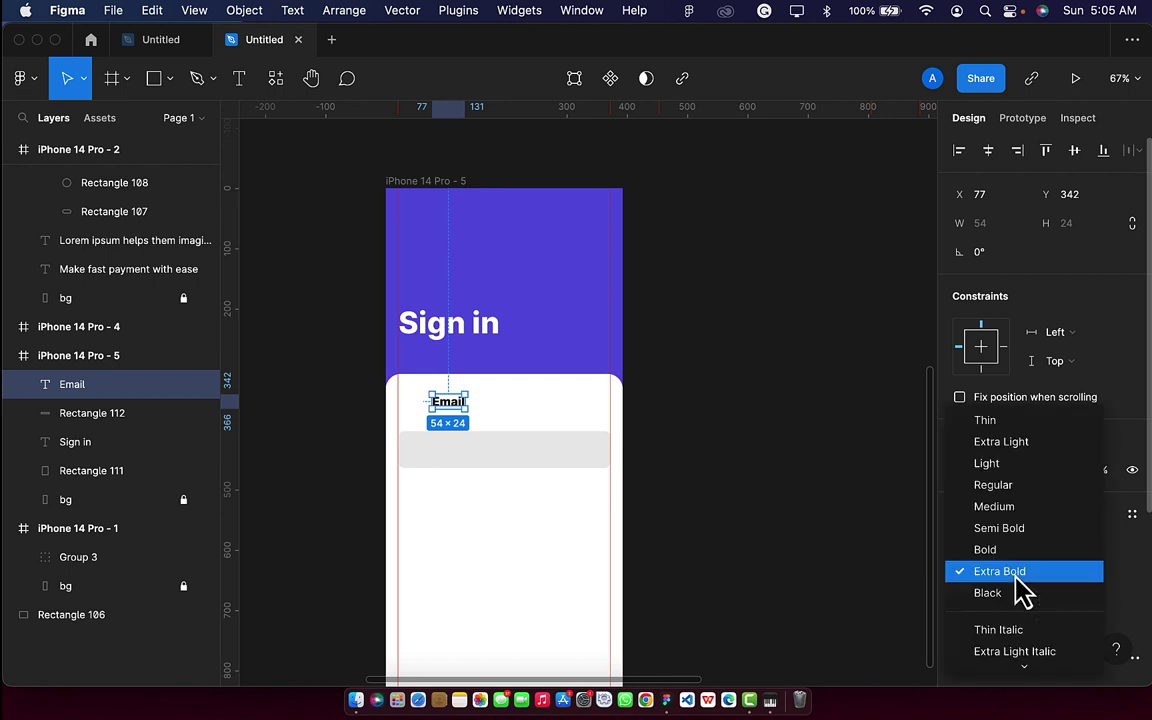
click(1016, 508)
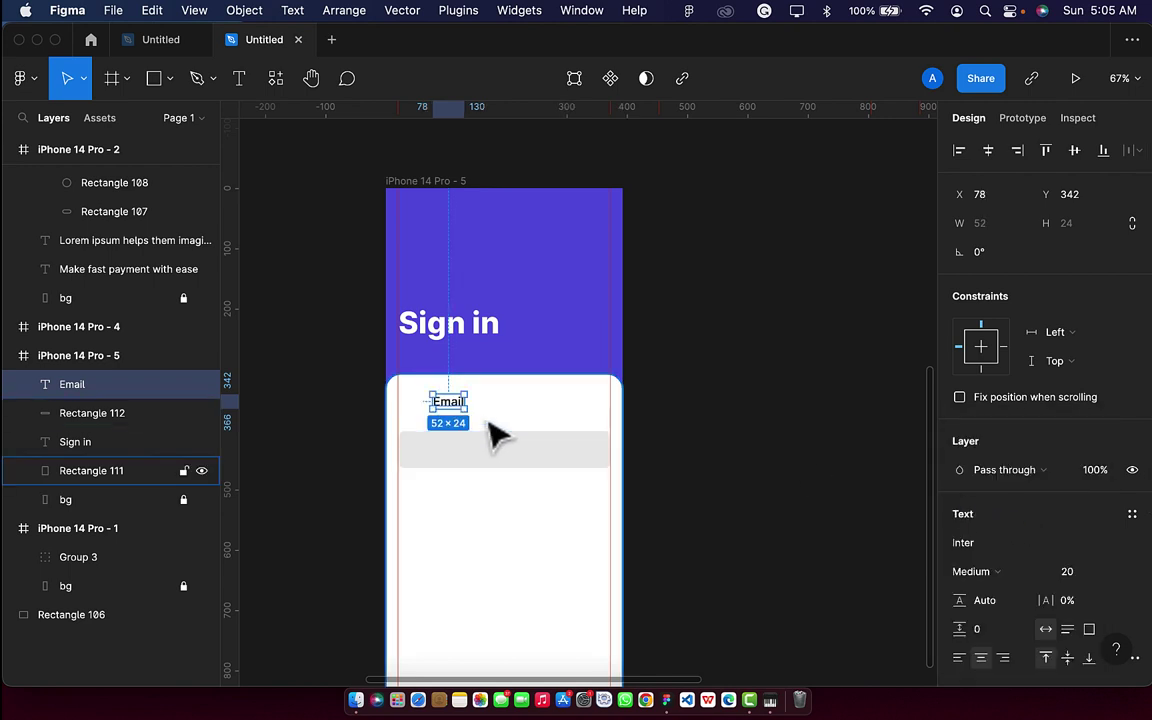
scroll(490, 432, up, 3)
key(shift+Down)
key(shift+Down)
key(shift+Down)
key(shift+Left)
key(shift+Left)
key(shift+Left)
key(shift+Left)
key(shift+Left)
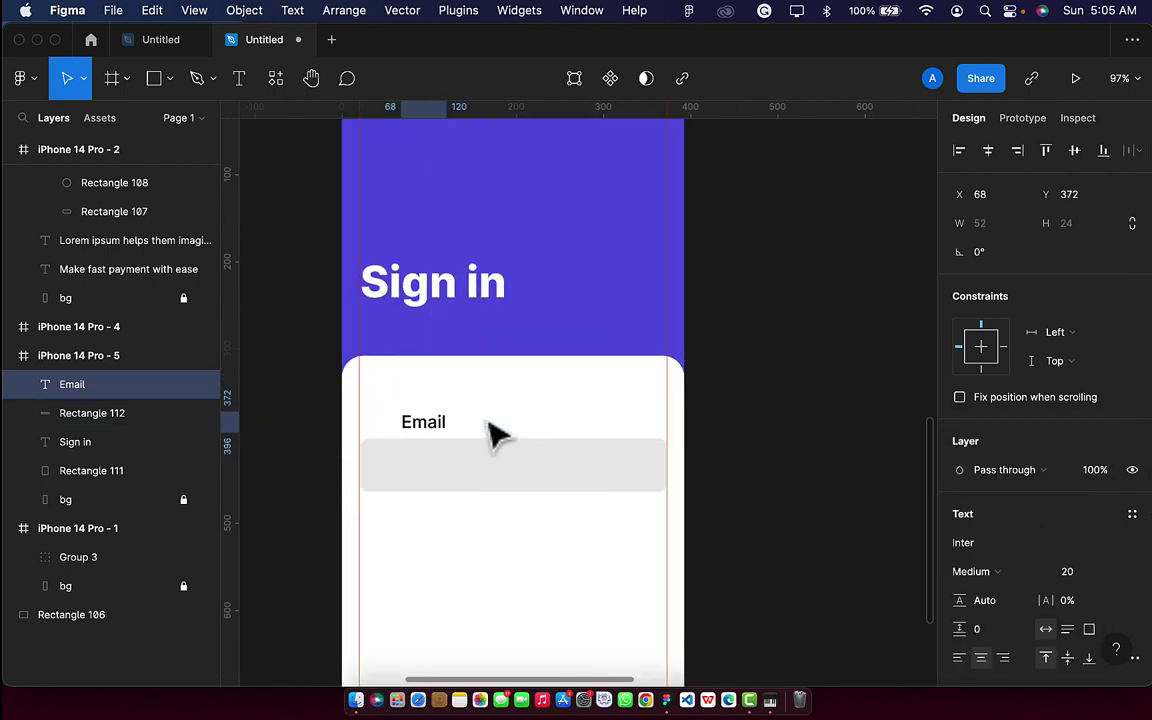
key(shift+Down)
key(shift+Left)
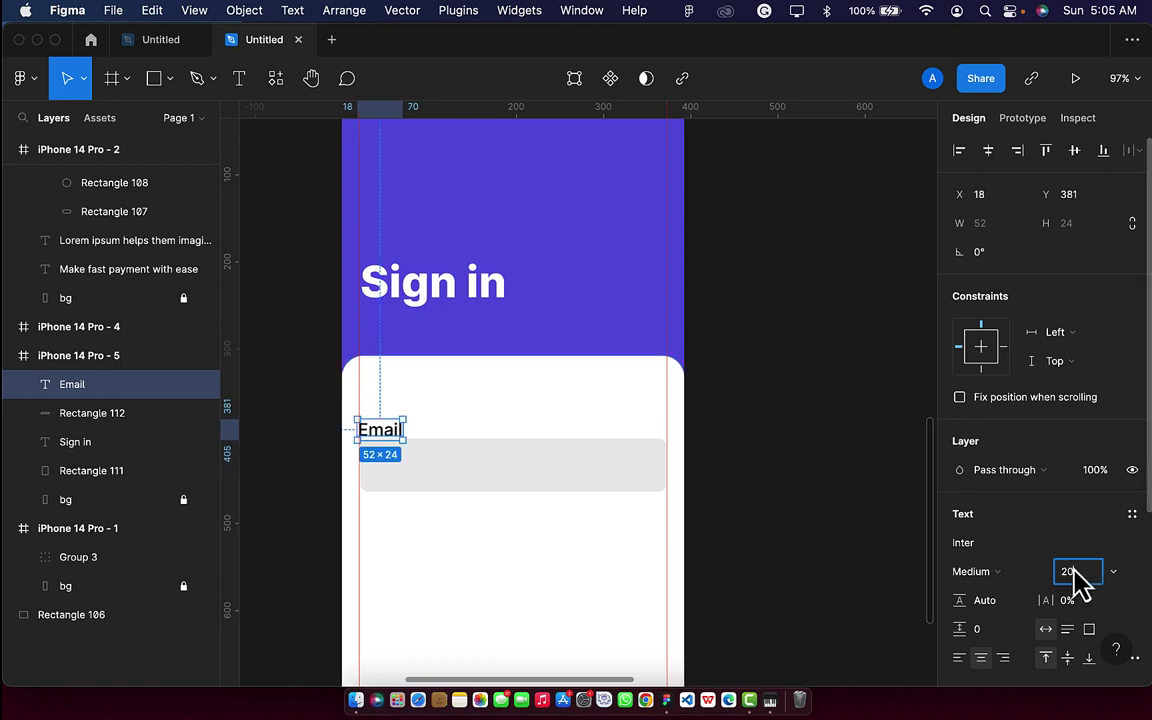
text(15)
key(Return)
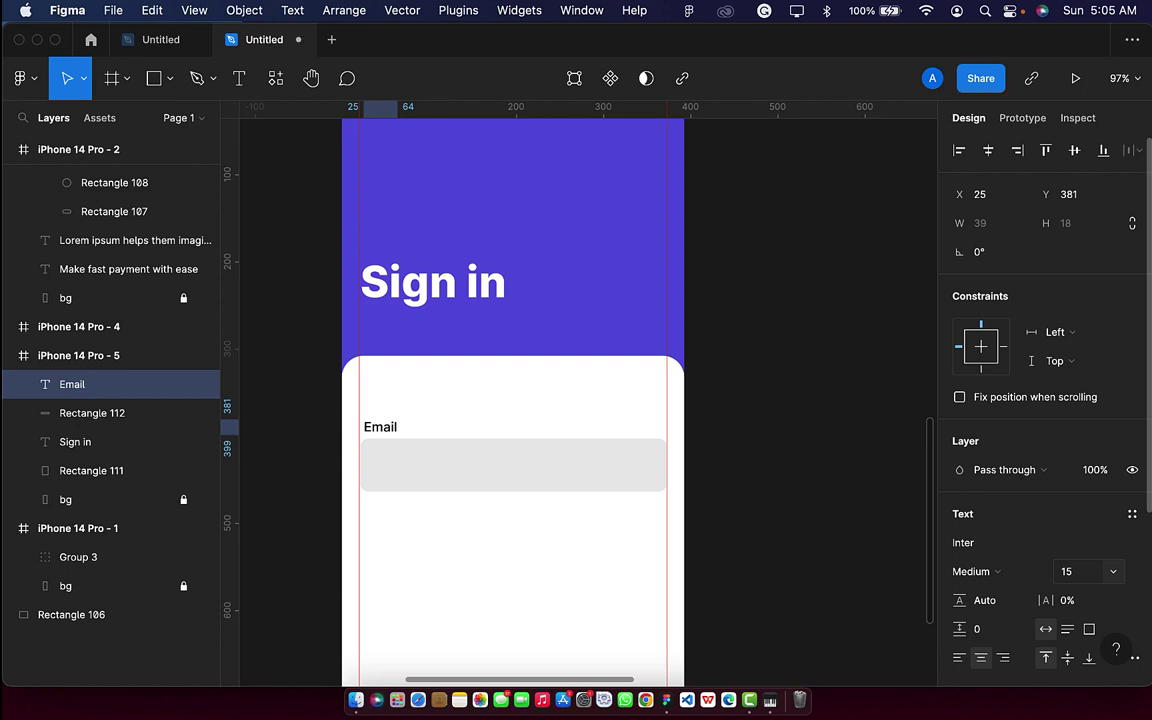
key(Left)
key(Left)
key(Left)
key(Left)
key(Left)
key(Left)
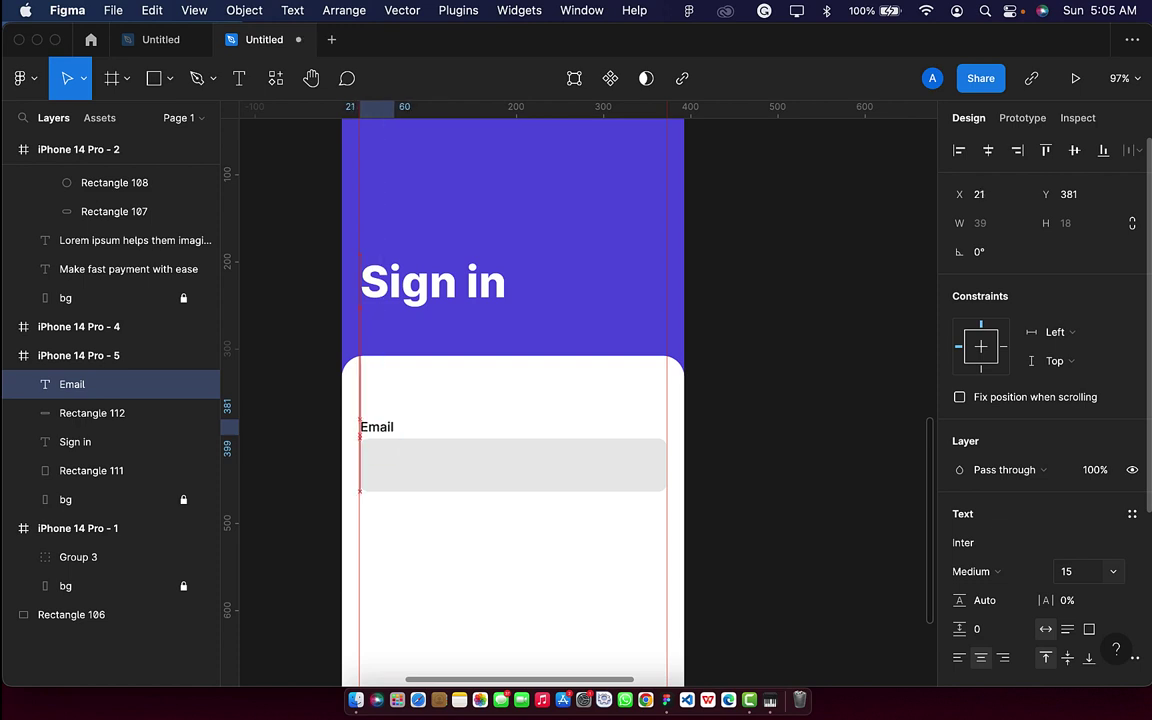
Set the Email label's text opacity to 80%.
scroll(1077, 610, down, 3)
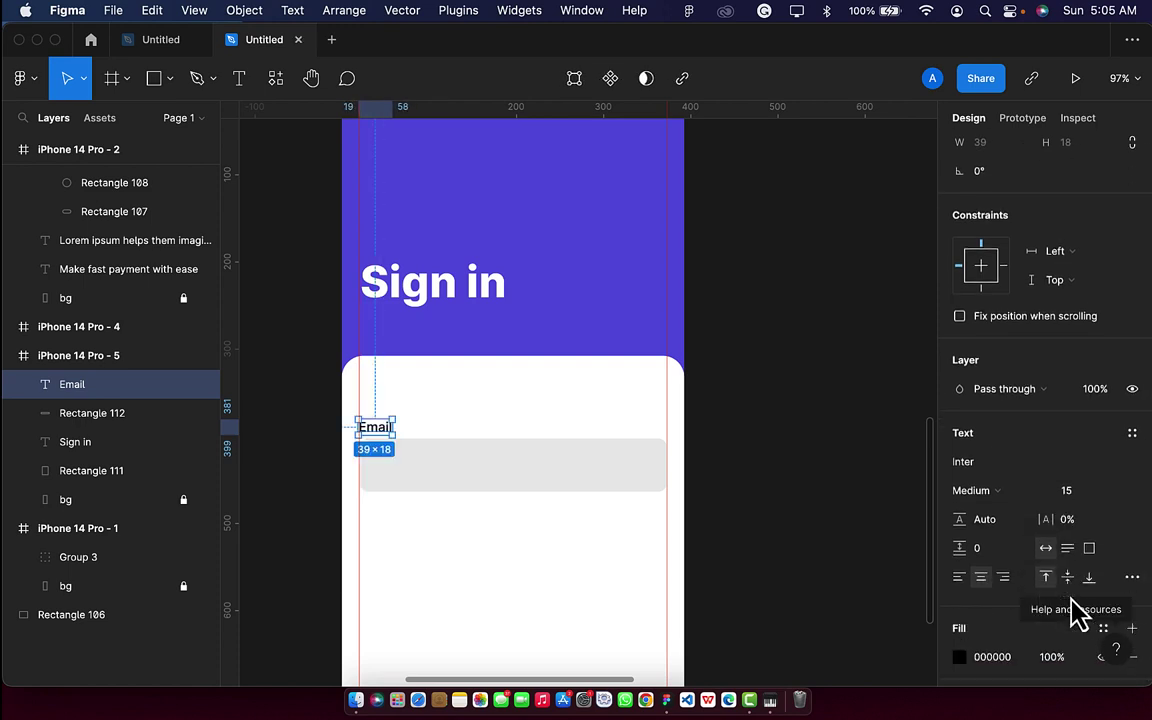
click(1052, 638)
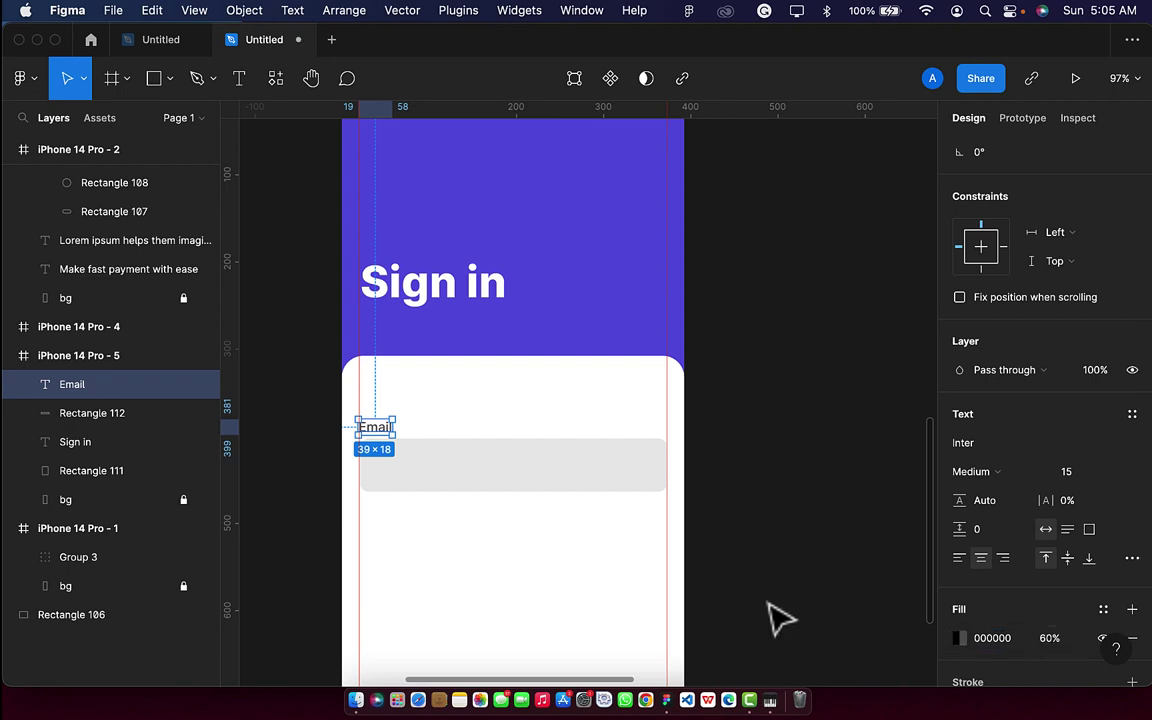
click(776, 617)
click(383, 429)
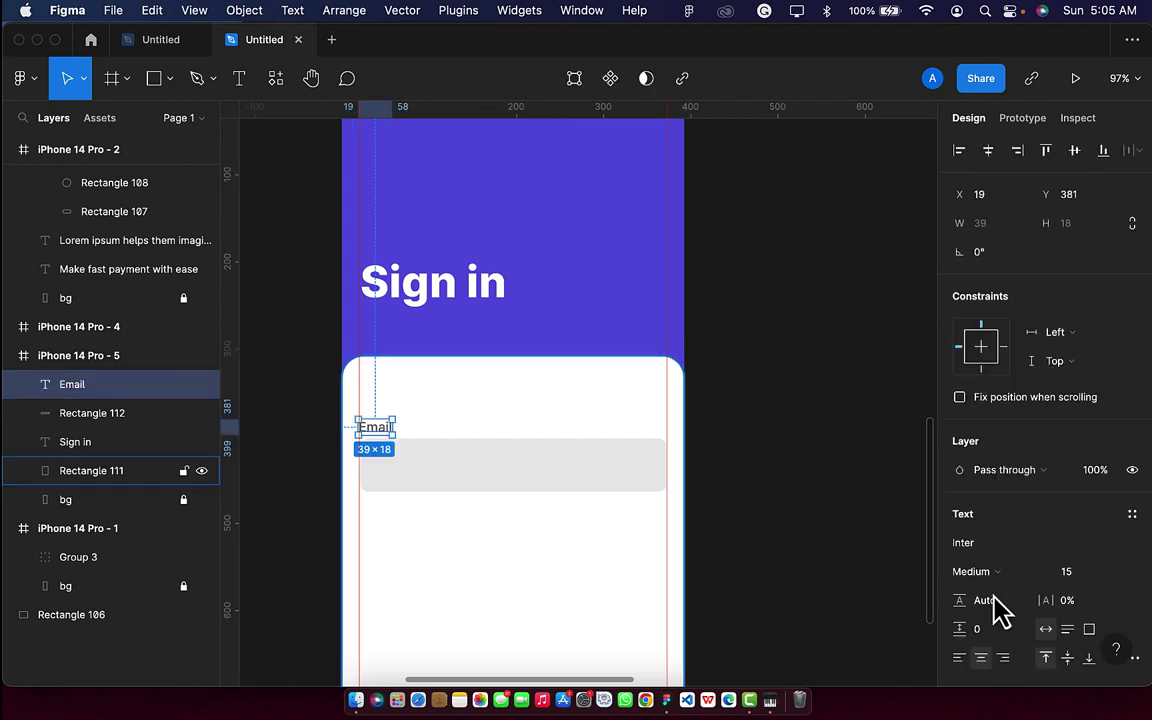
scroll(1092, 645, down, 3)
click(1057, 646)
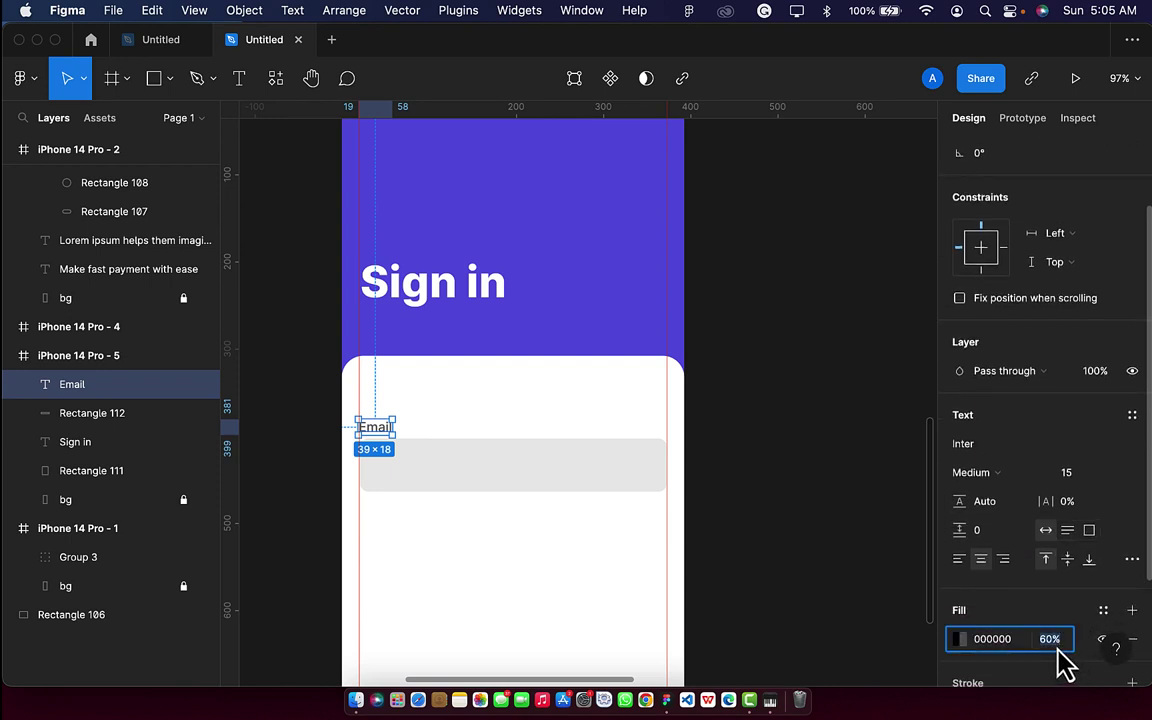
key(Return)
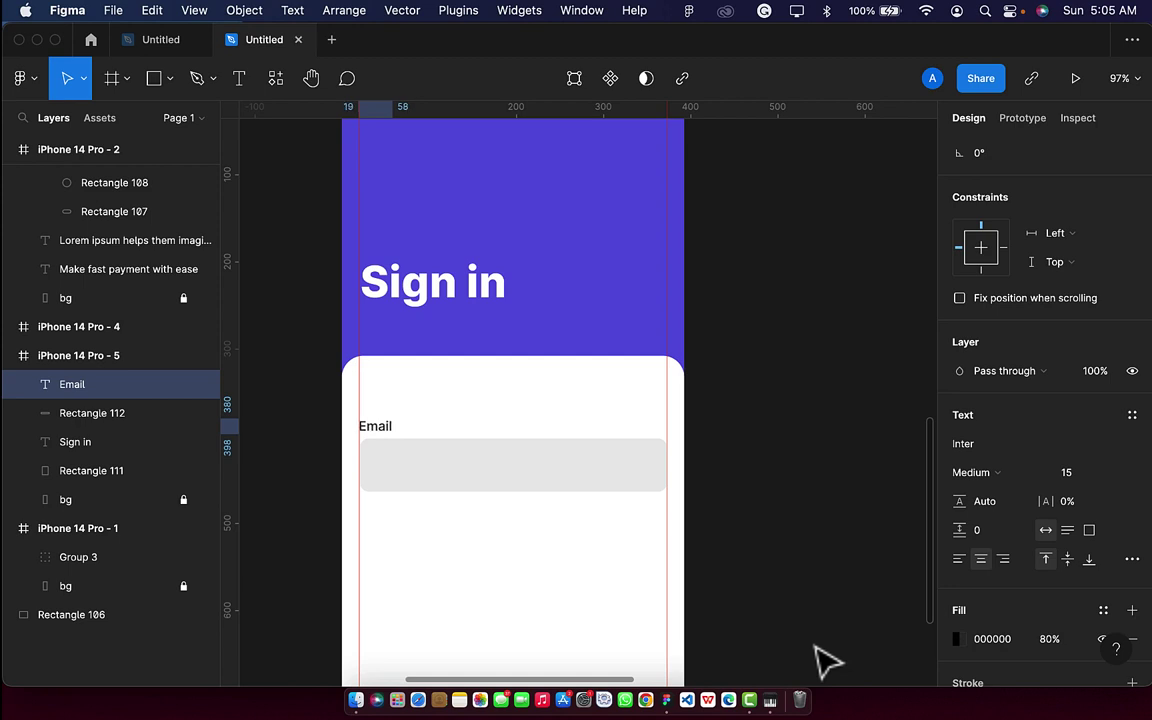
click(239, 80)
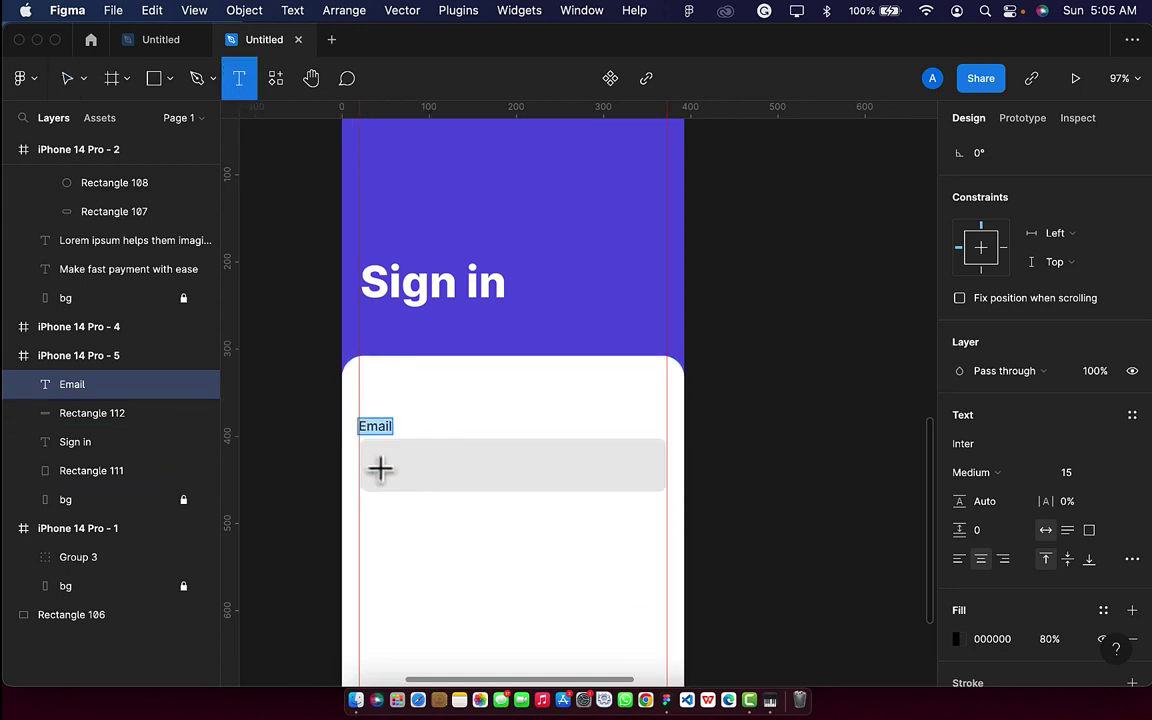
click(388, 468)
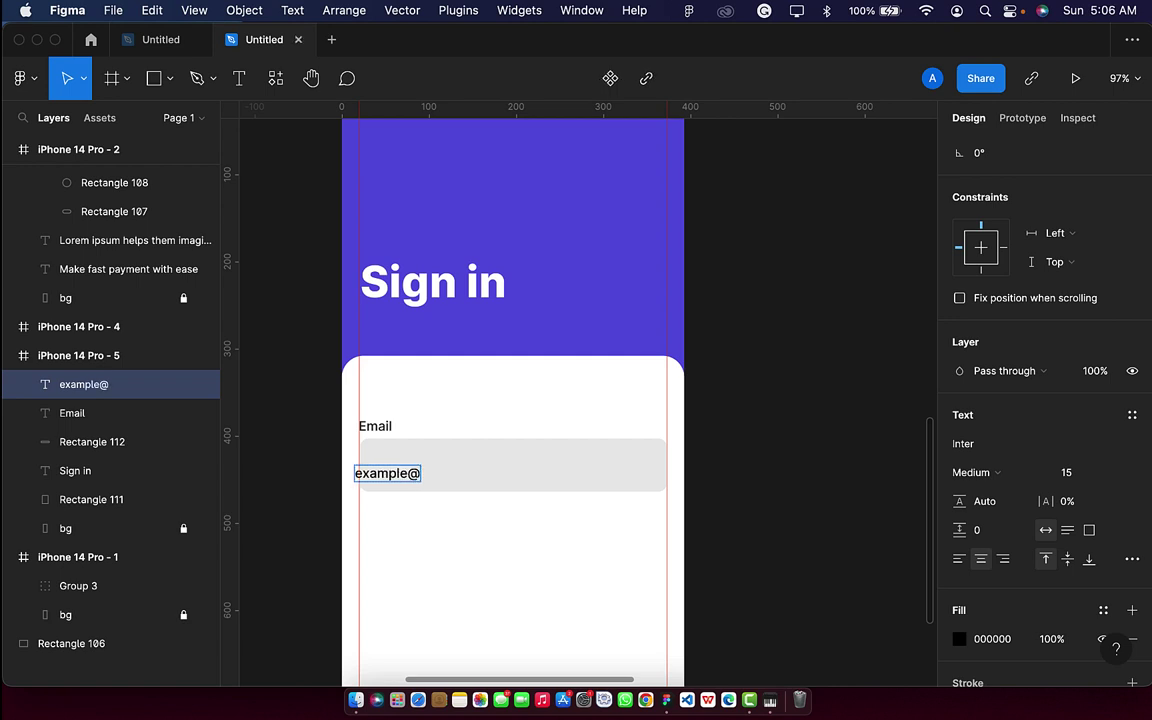
text(mail.com)
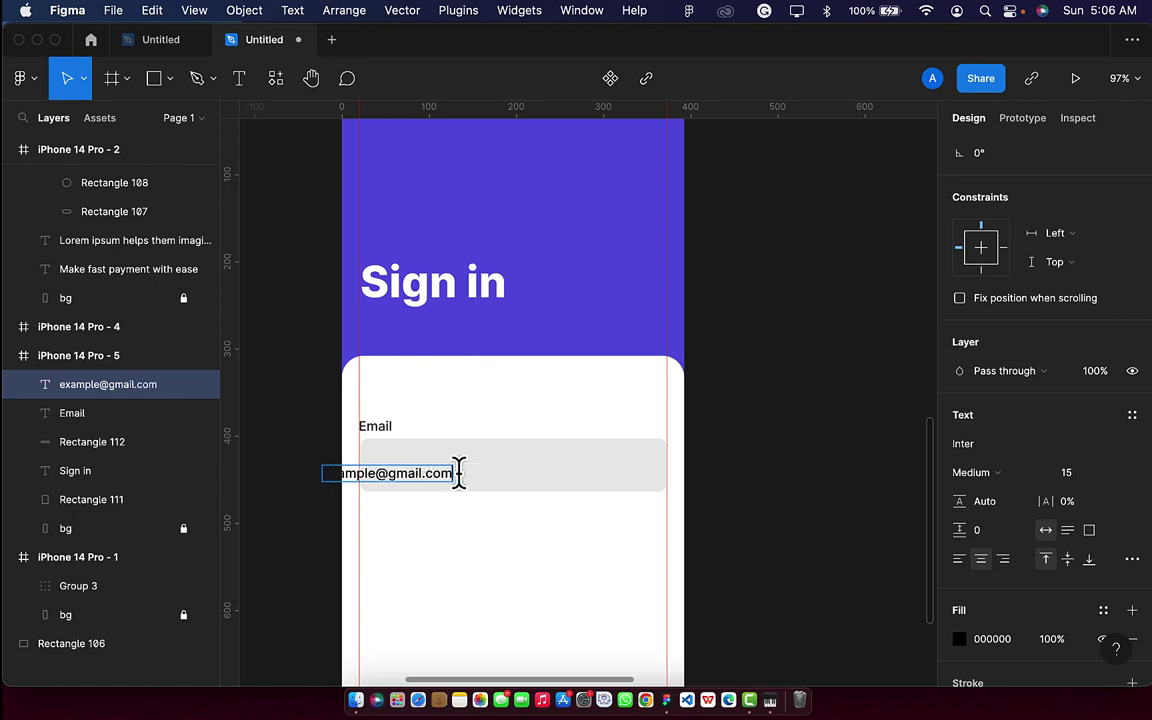
key(Escape)
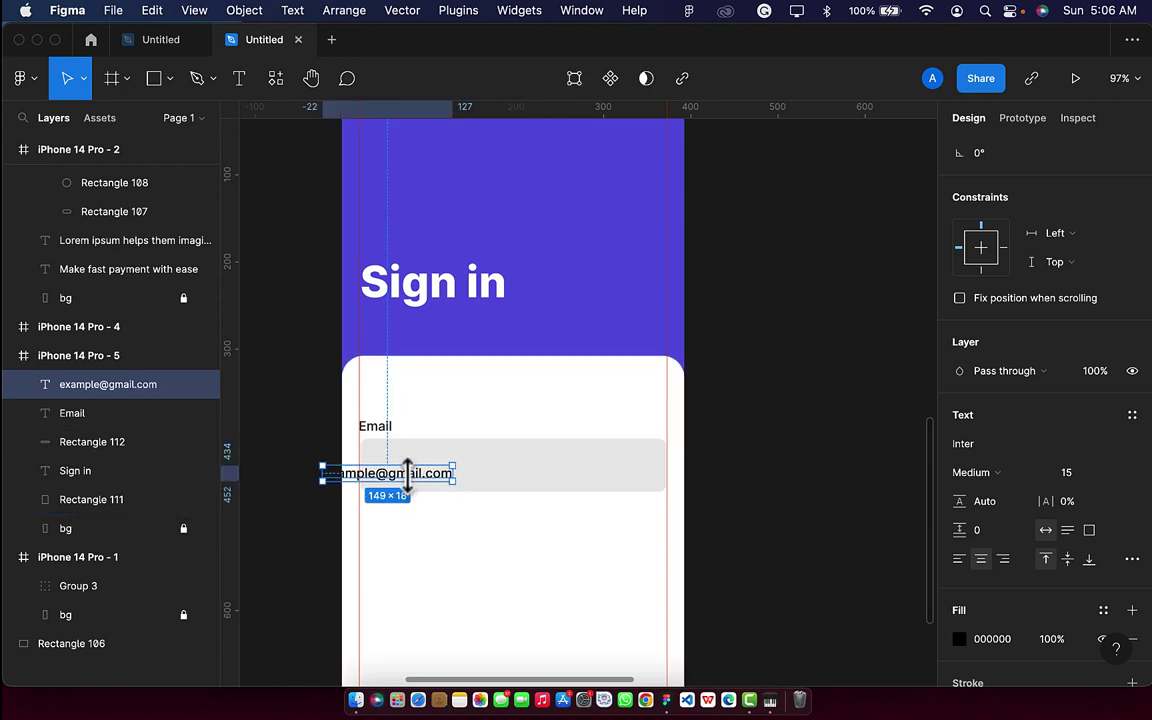
drag(419, 489, 462, 476)
scroll(1041, 620, down, 1)
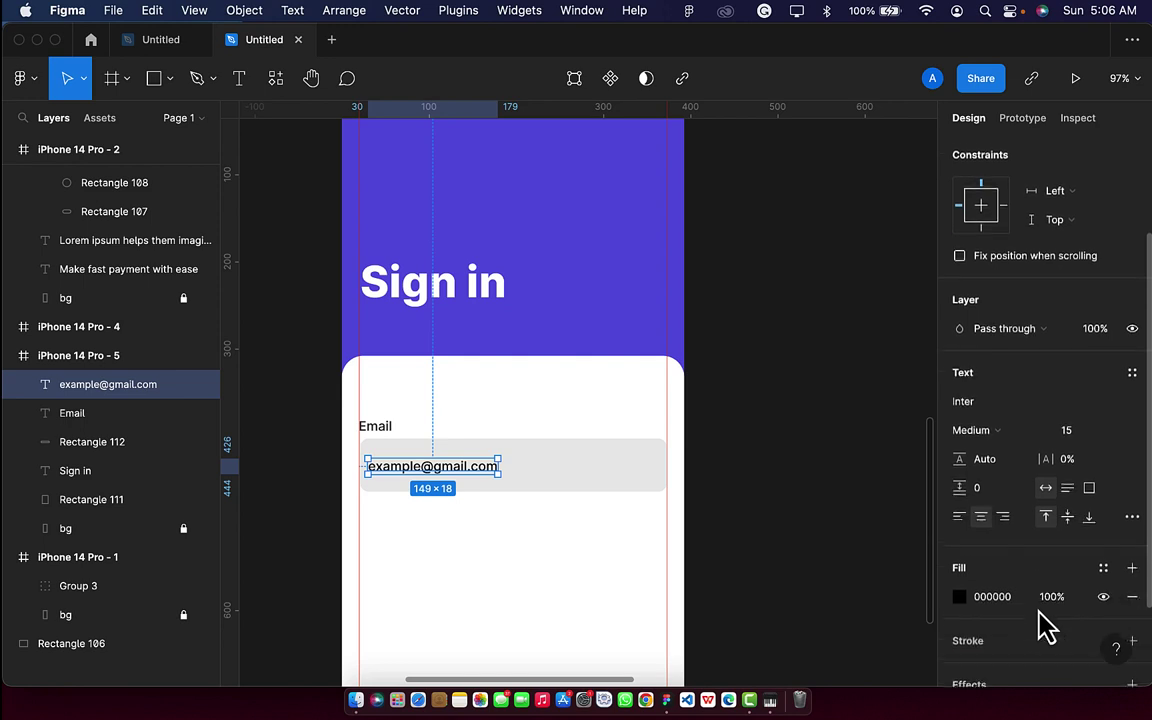
click(1051, 603)
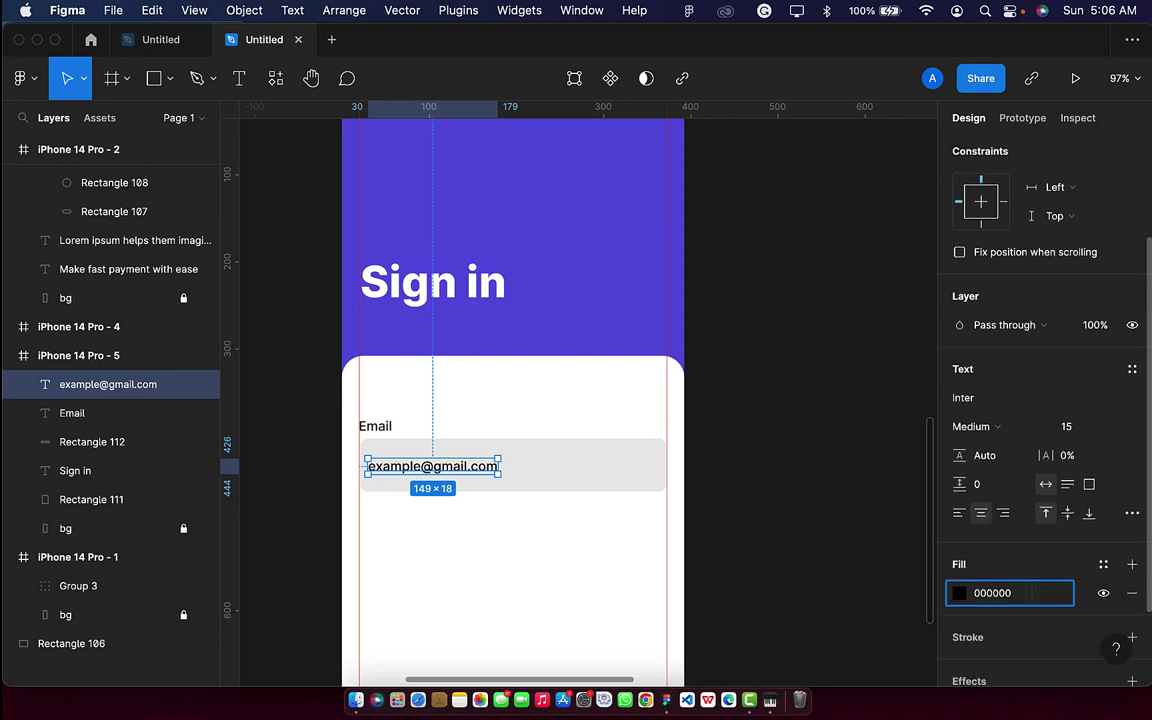
key(Return)
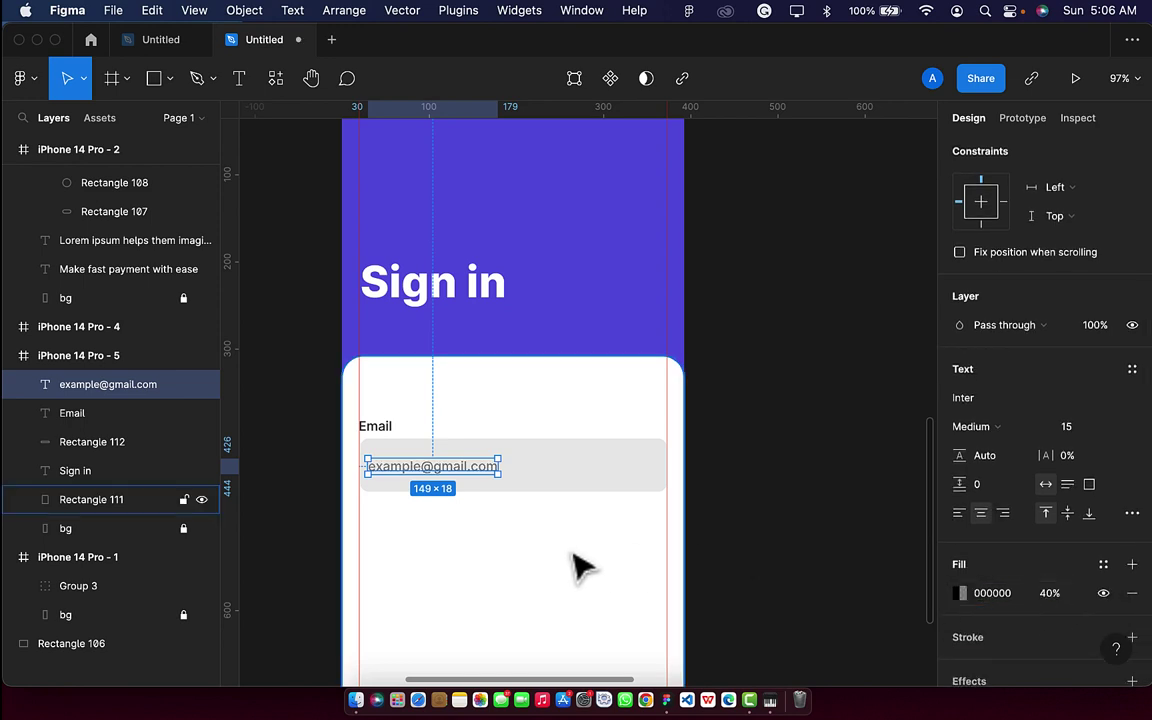
click(565, 566)
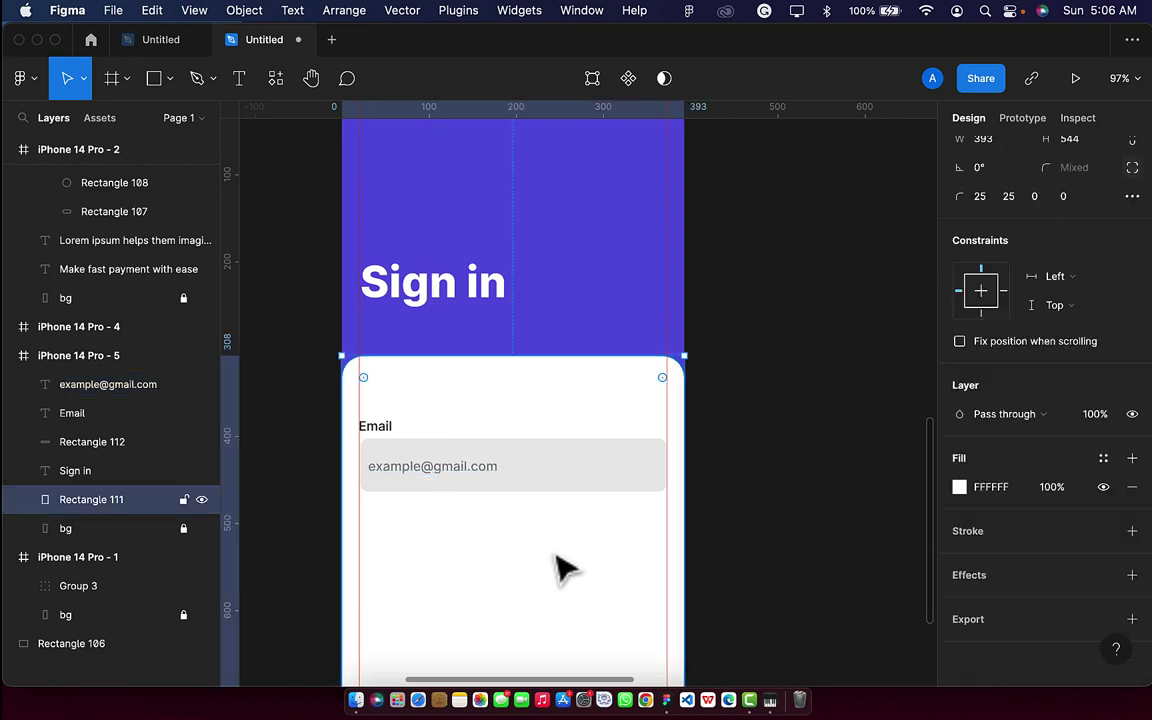
Vertically centre the placeholder in Rectangle 112 and shift it slightly right to X 35.
click(455, 476)
shift+click(576, 488)
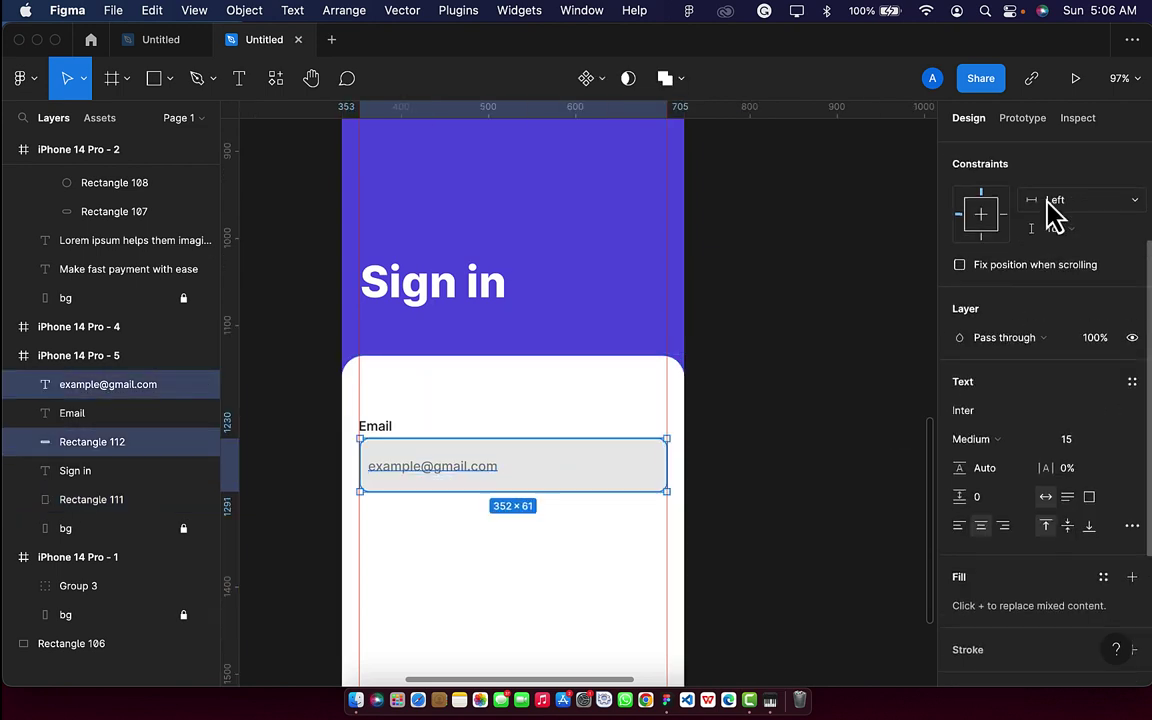
scroll(1040, 195, up, 3)
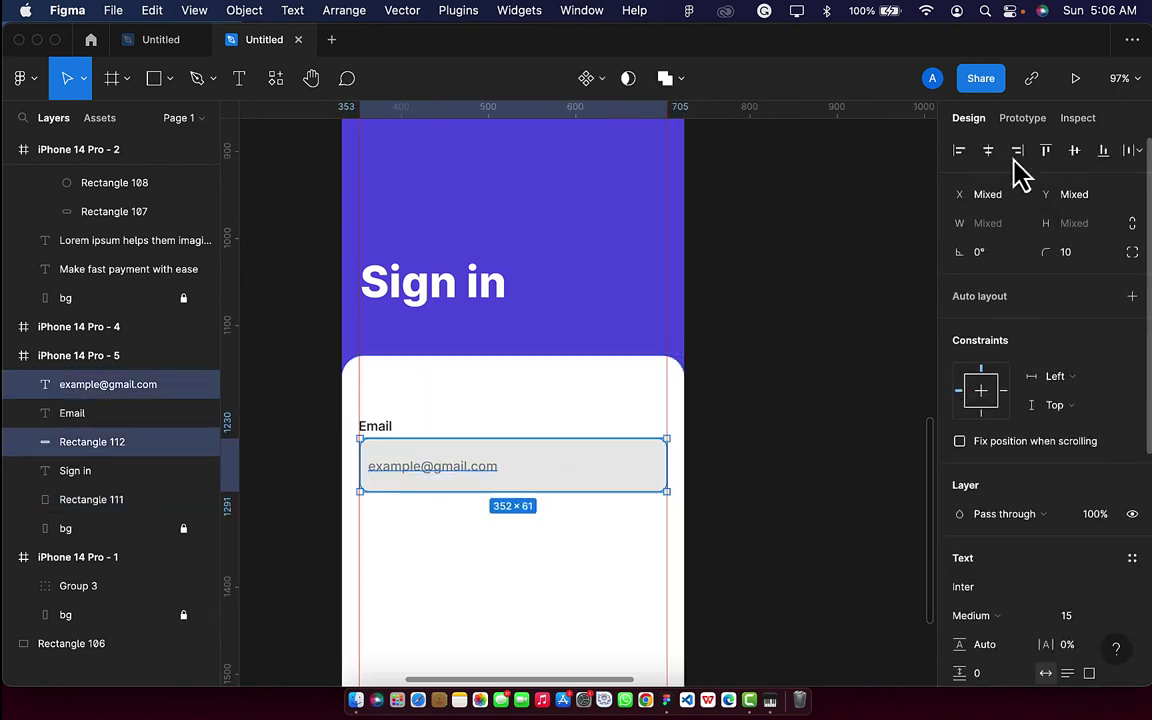
click(1075, 150)
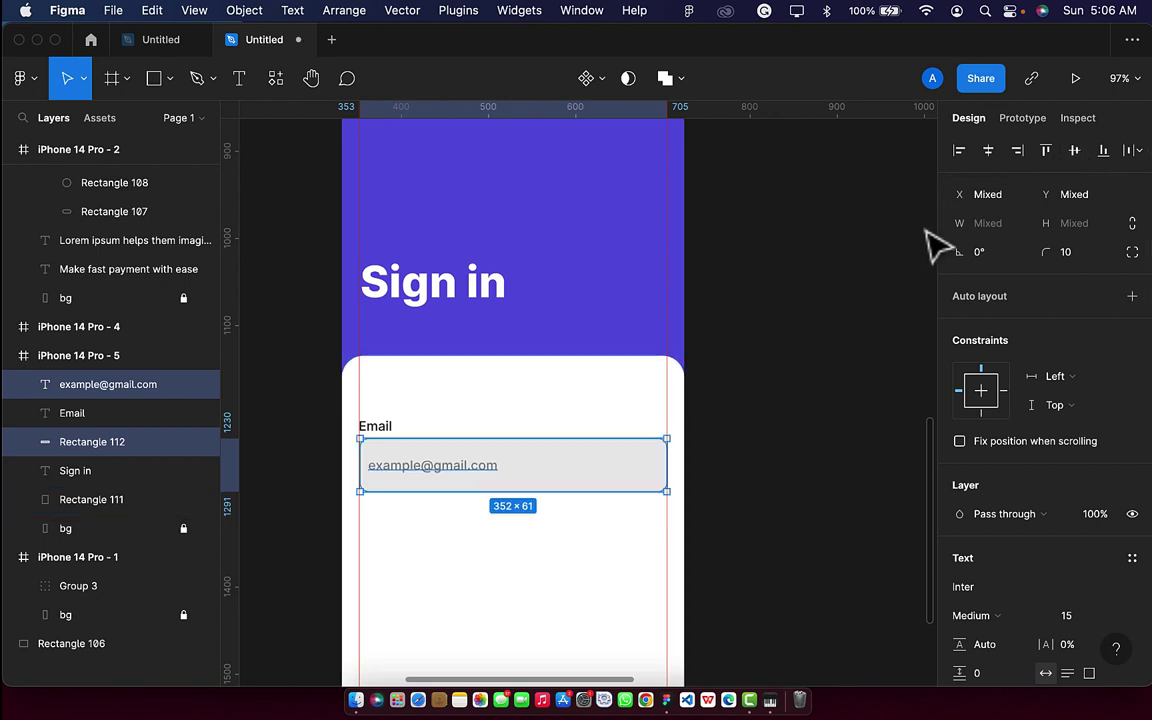
click(988, 150)
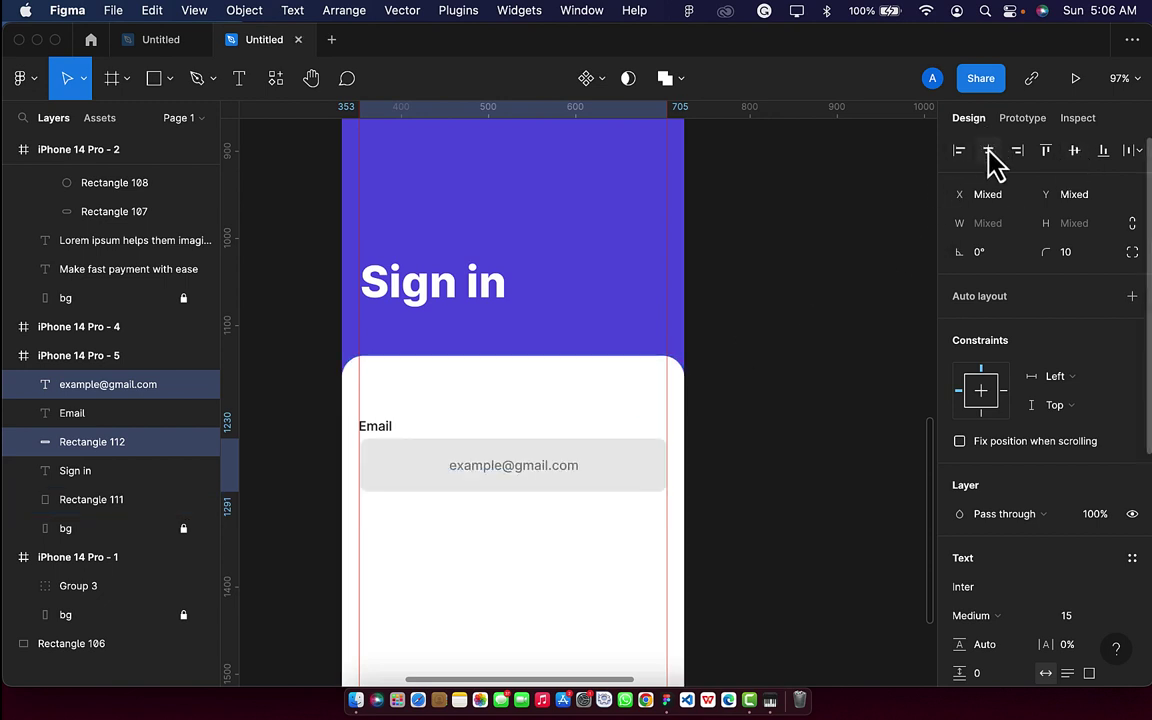
key(super+z)
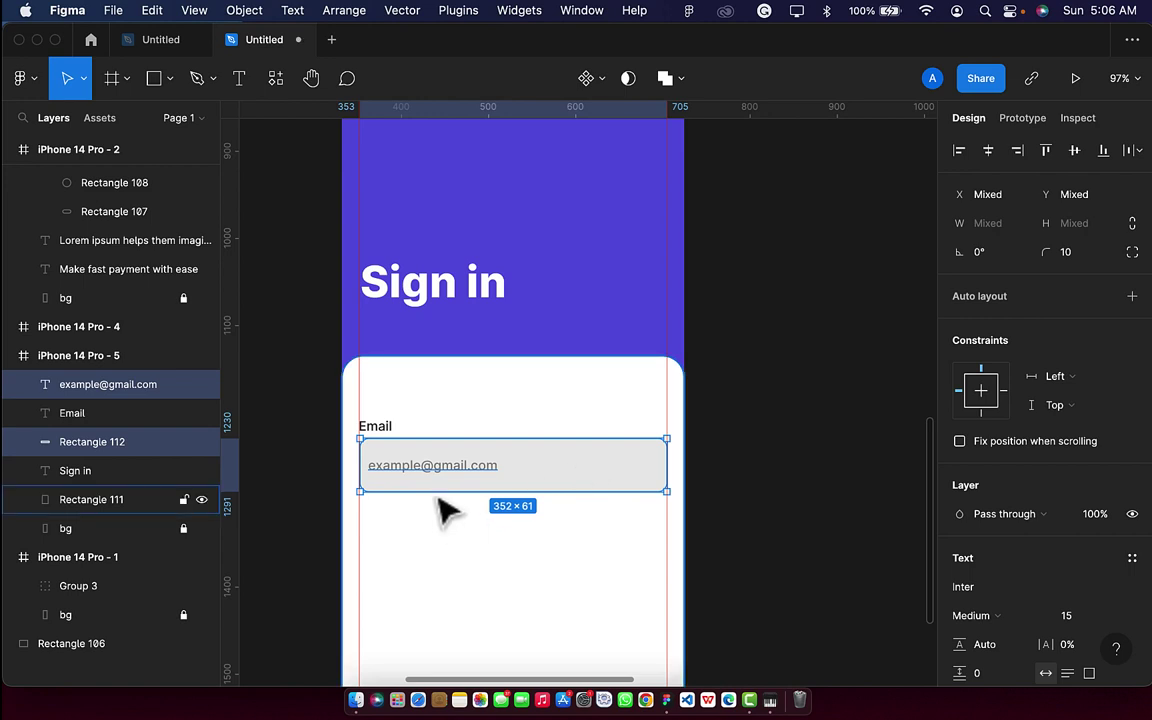
click(432, 470)
drag(431, 474, 430, 471)
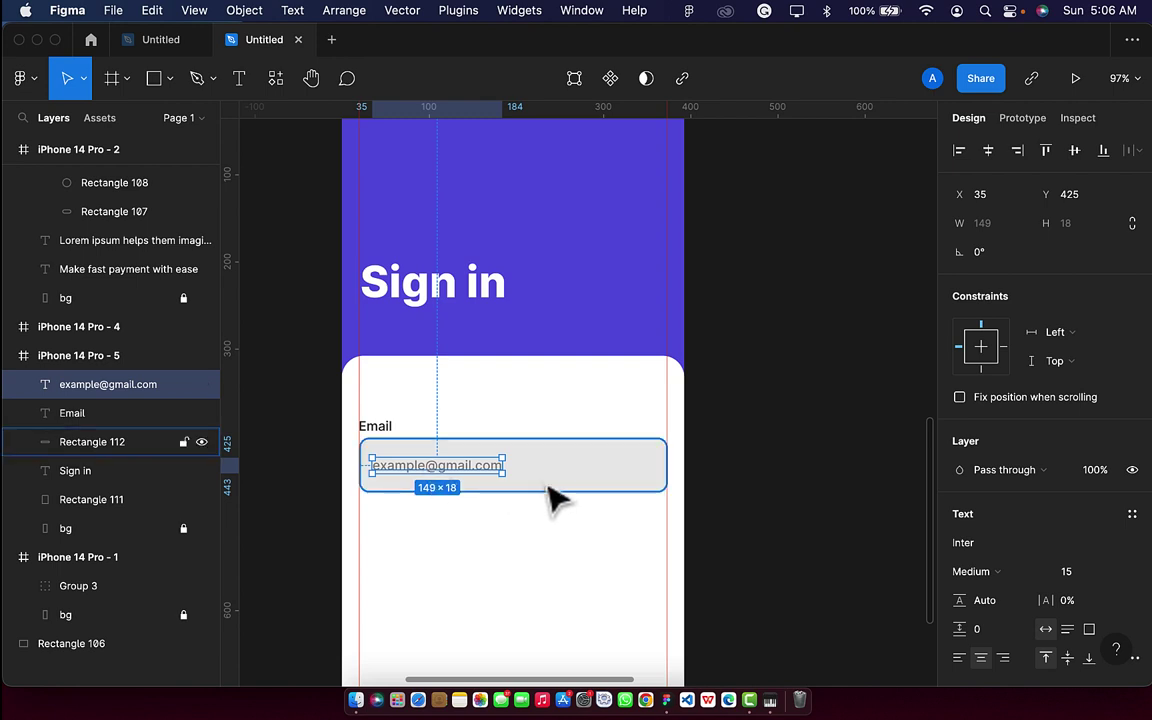
Group the Email label, placeholder and field as 'input 1' and place a copy directly below.
shift+click(549, 484)
shift+click(375, 426)
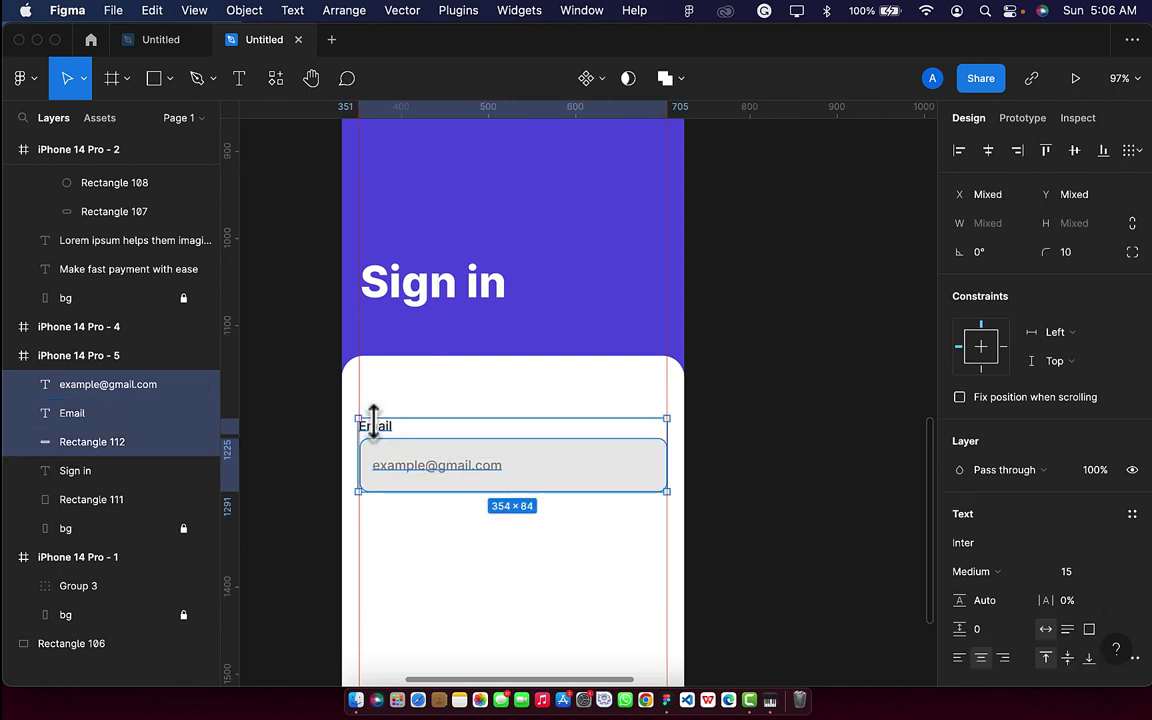
key(super+g)
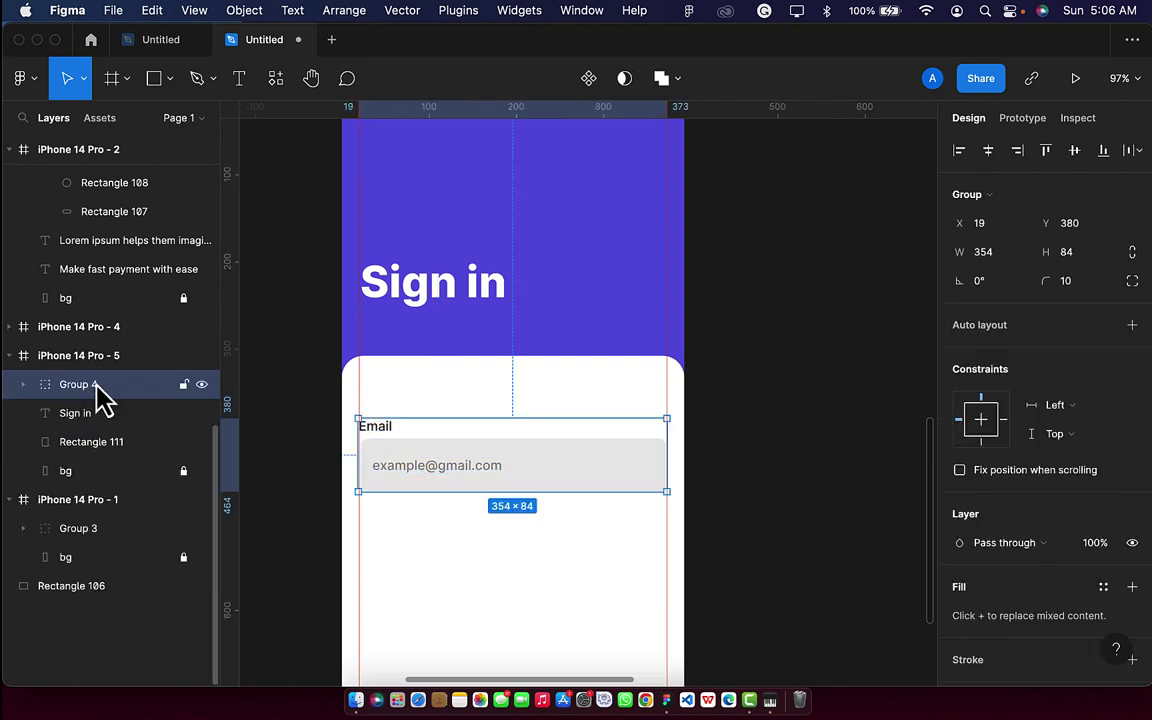
double_click(95, 386)
key(BackSpace)
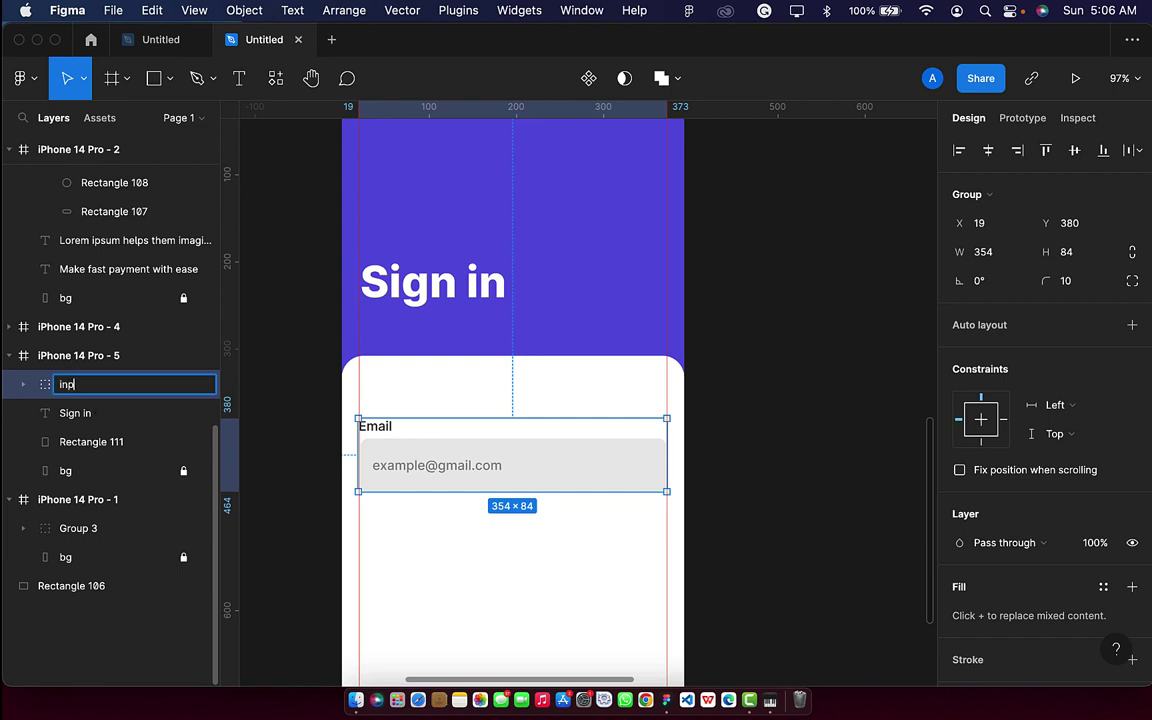
key(Return)
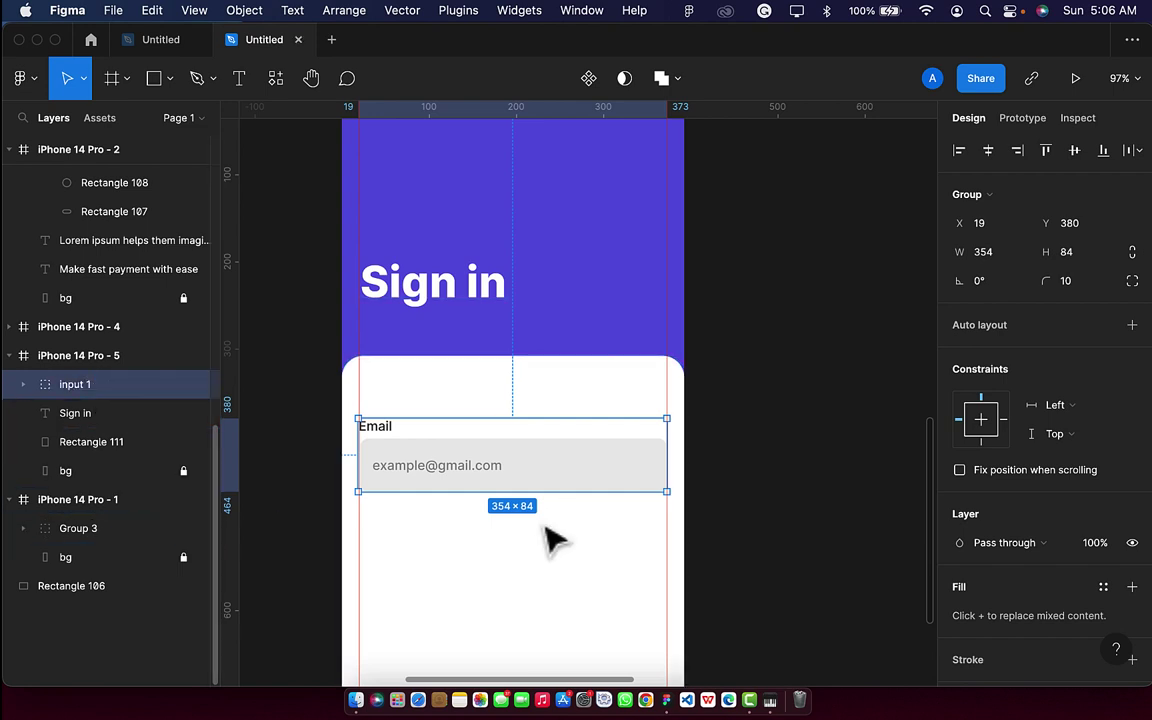
key(super+d)
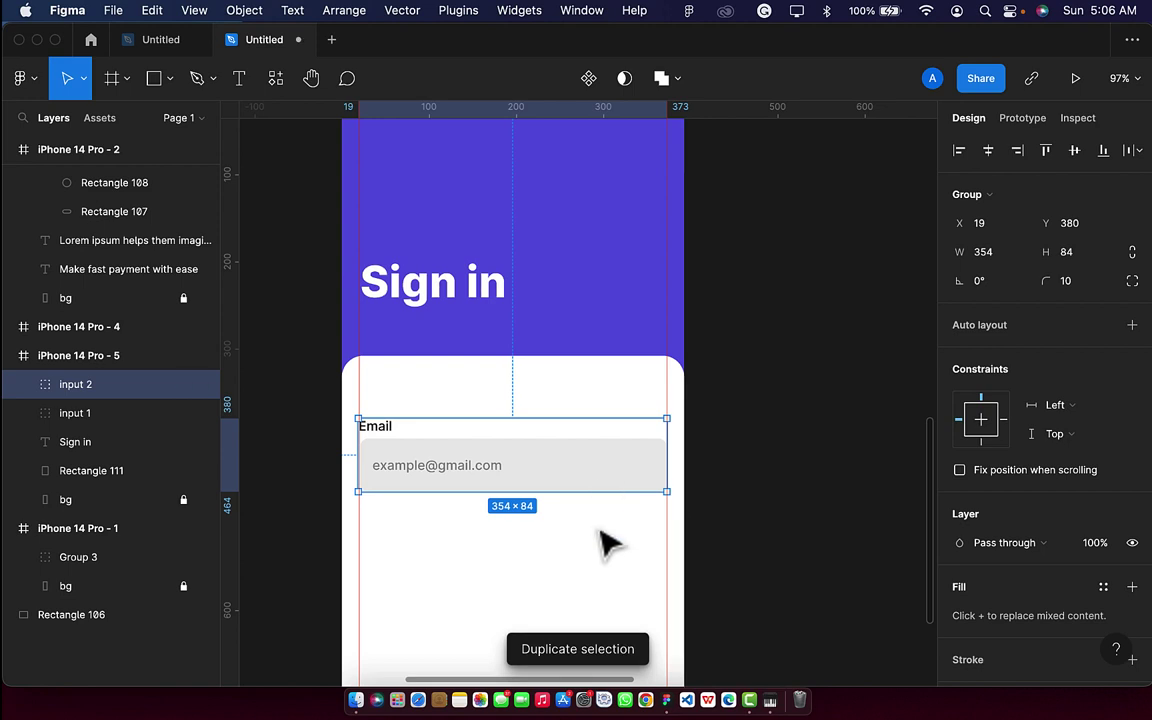
drag(601, 491, 601, 578)
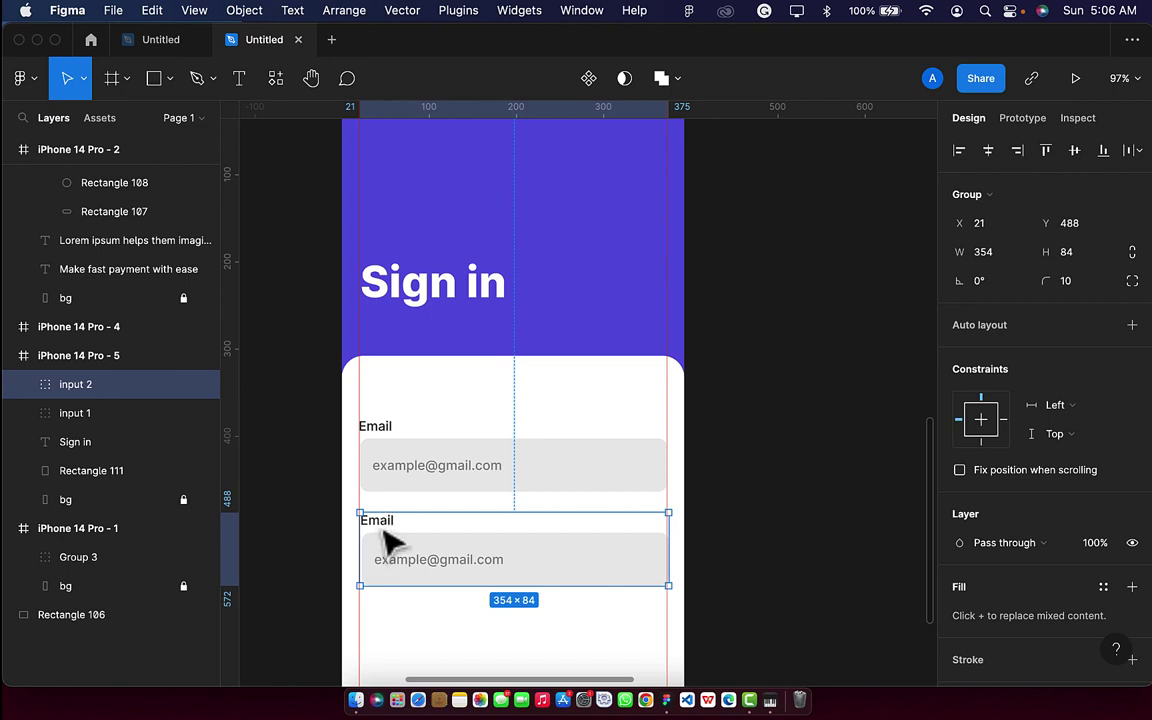
Rename the second input's label to 'Password' and line it up with Email.
double_click(392, 541)
key(Delete)
key(super+z)
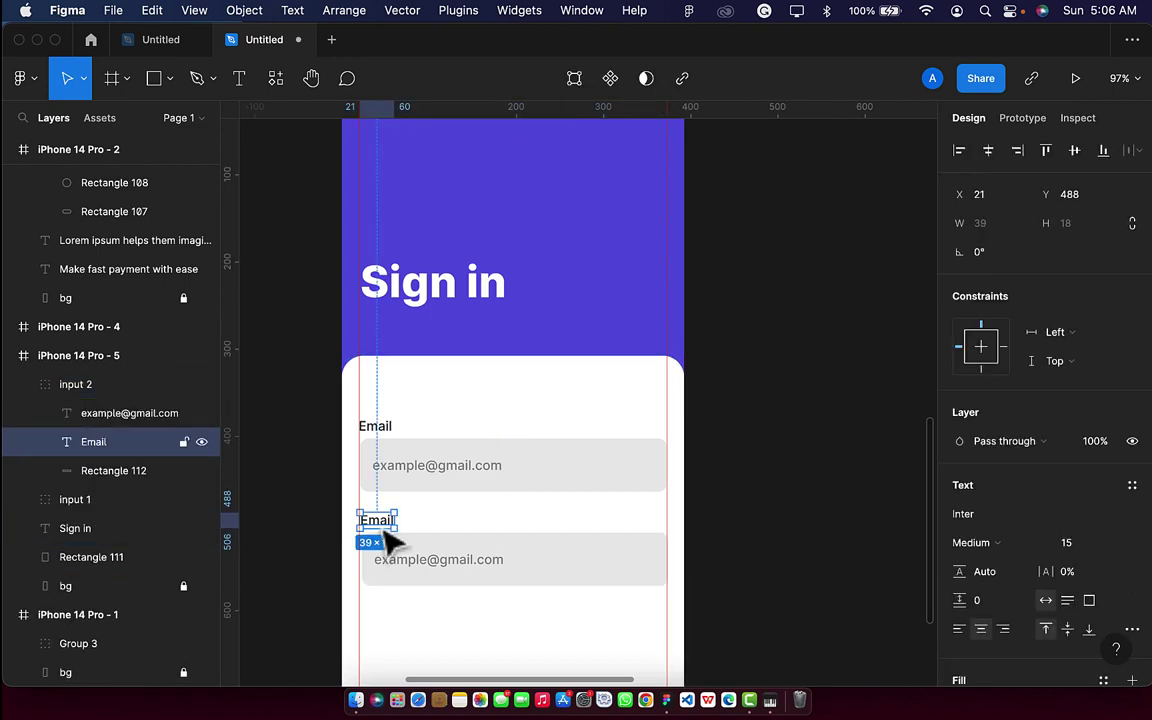
double_click(392, 541)
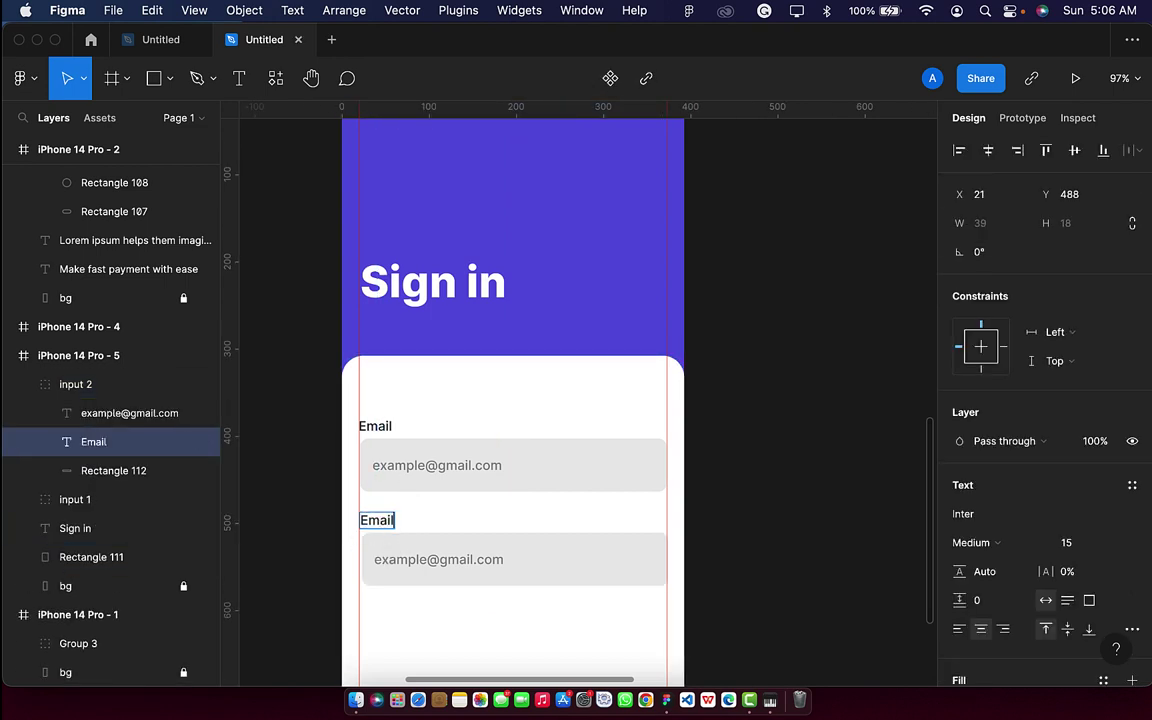
key(BackSpace)
key(BackSpace)
text(Password)
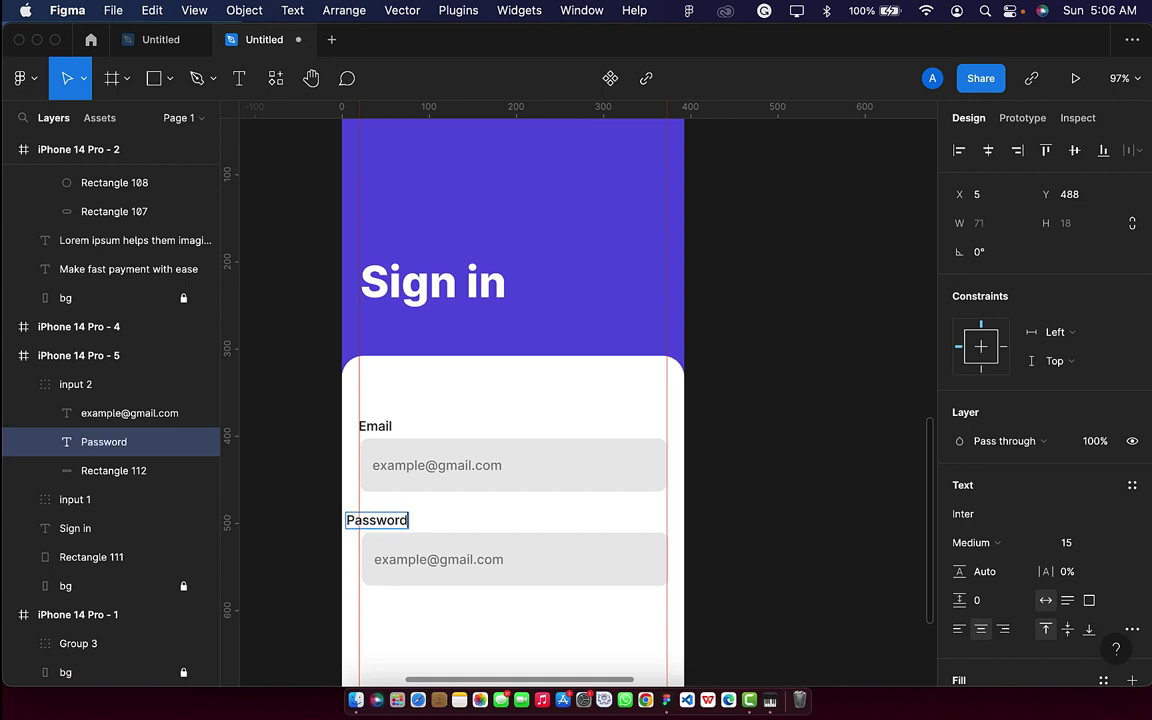
key(Escape)
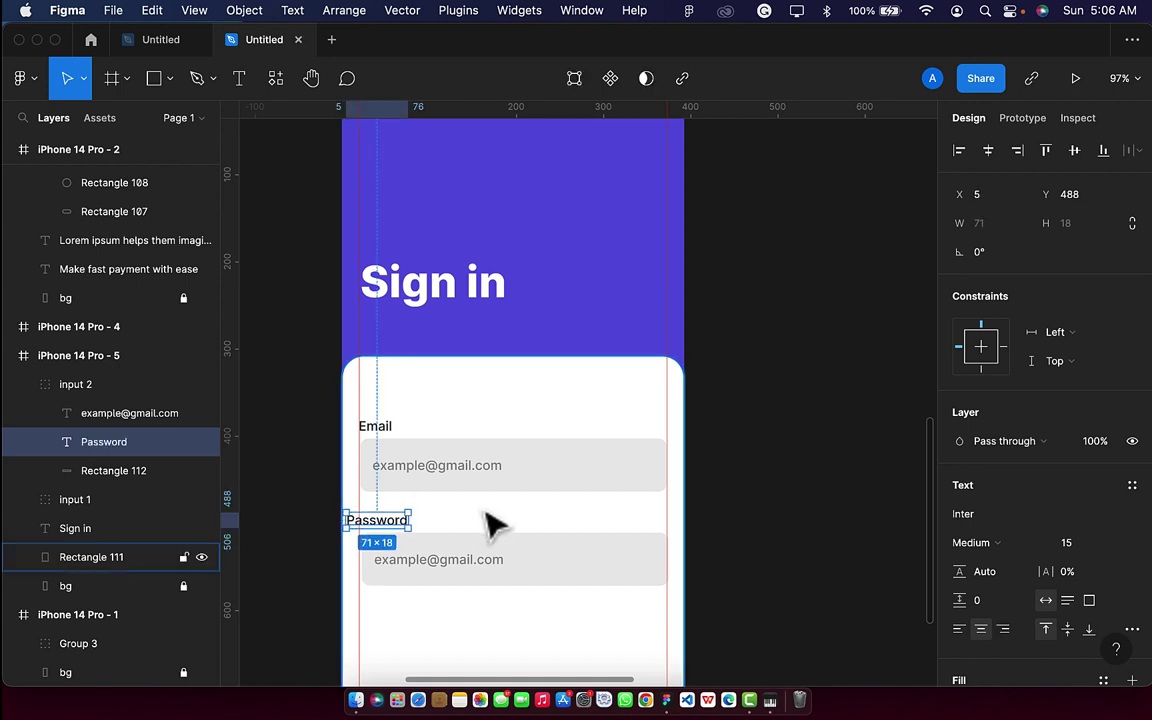
key(shift+Right)
key(Right)
key(Right)
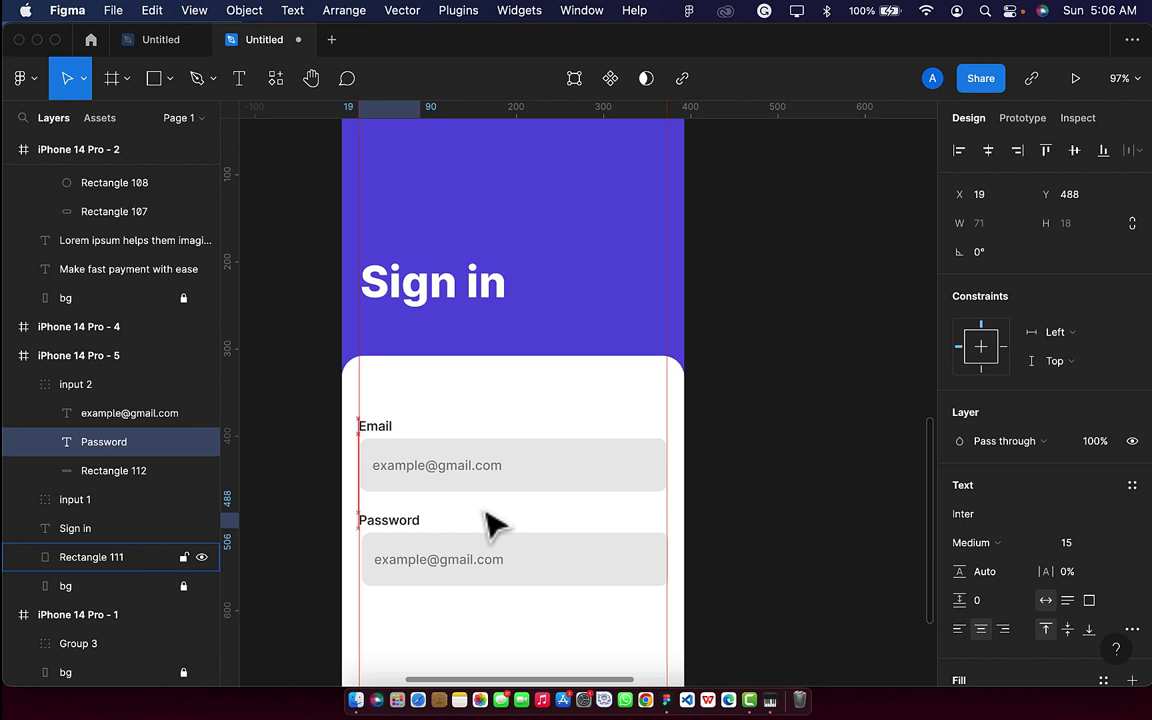
Replace the second field's placeholder with asterisks positioned at X 35, Y 537.
click(505, 565)
double_click(492, 552)
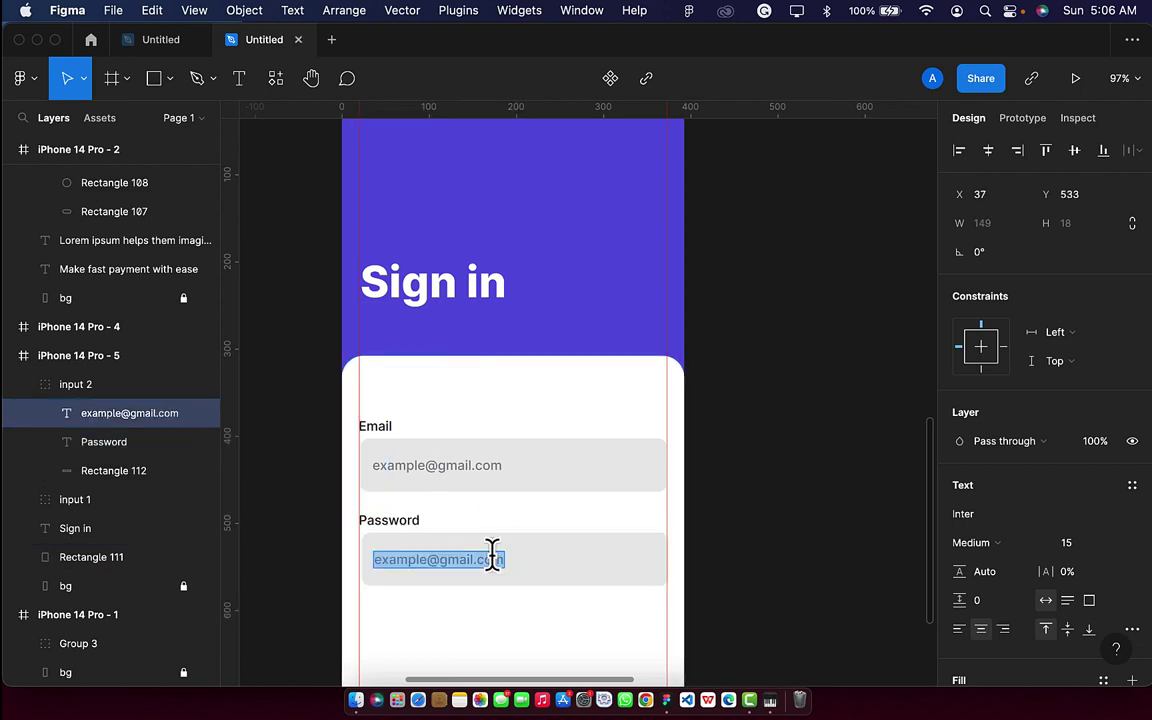
key(BackSpace)
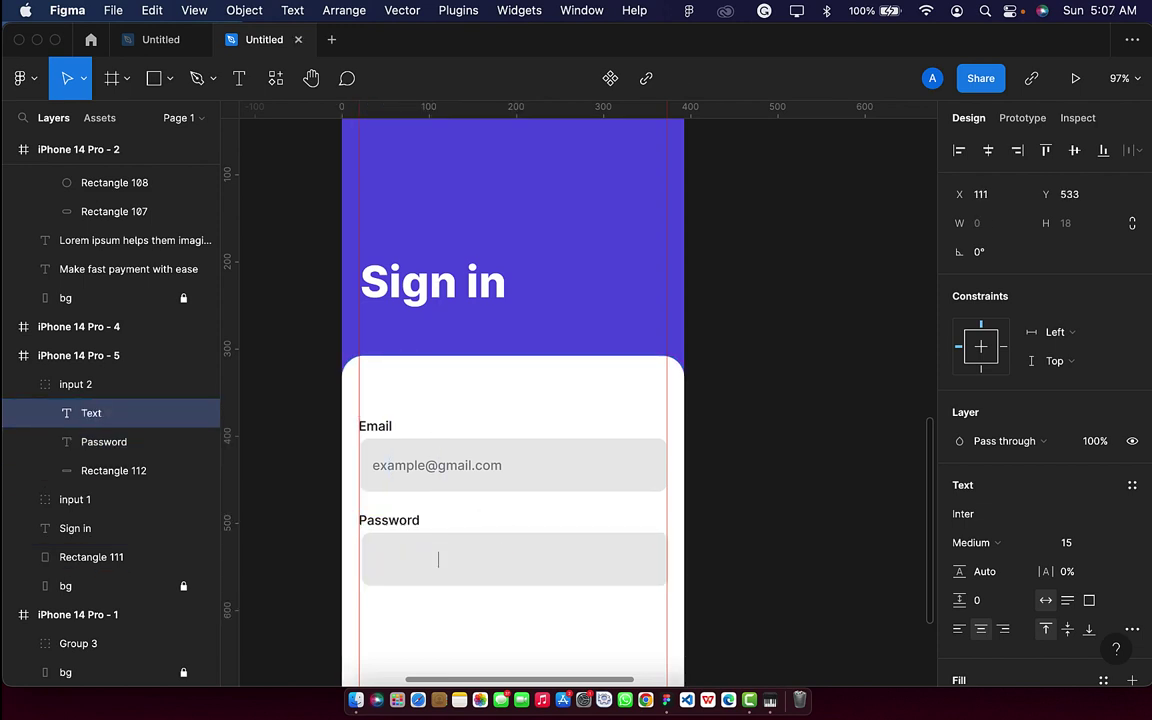
text(**)
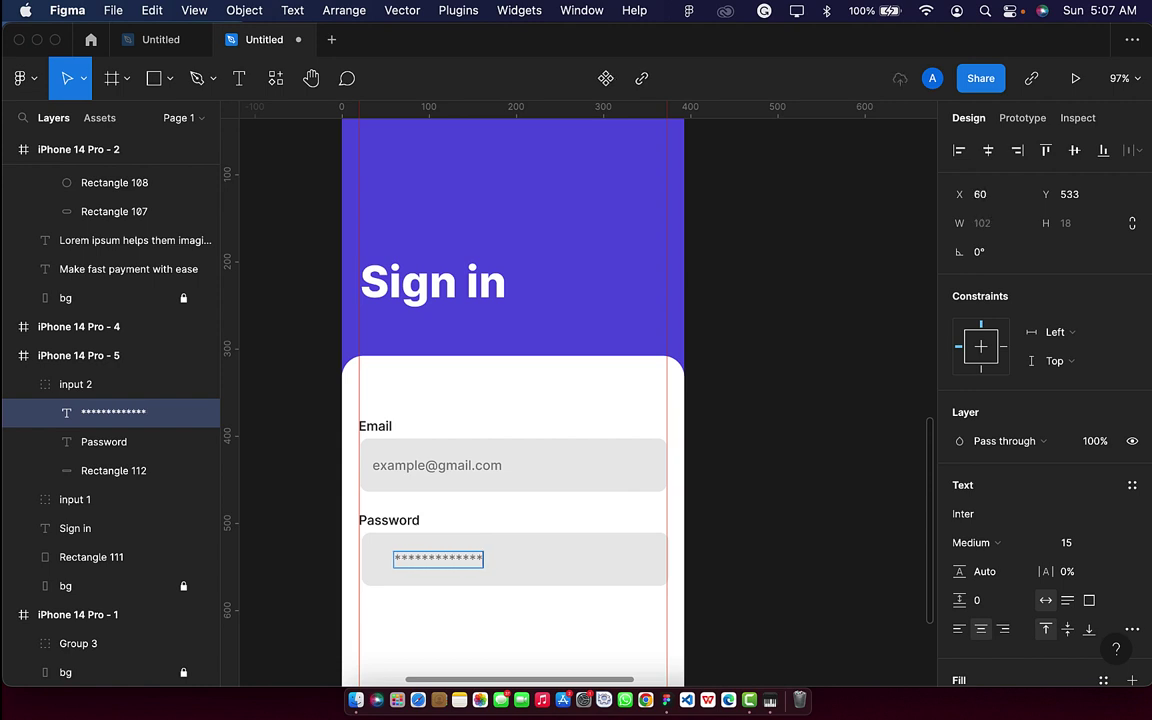
key(Escape)
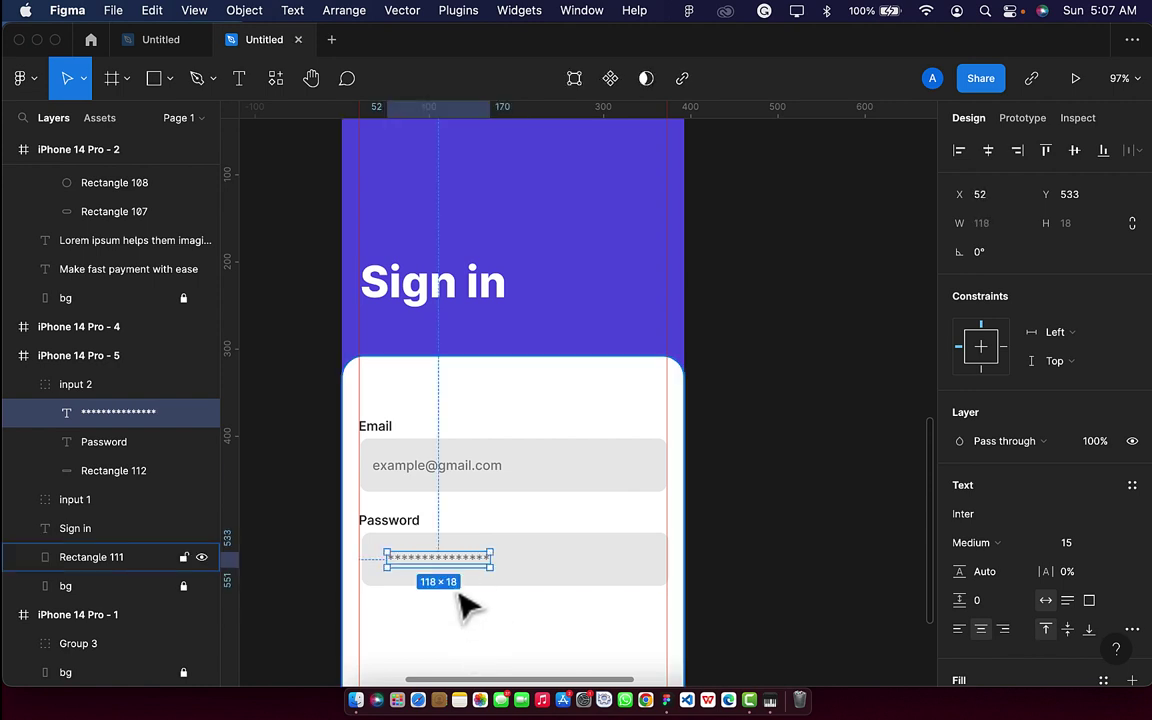
key(shift+Down)
key(Up)
key(Up)
key(Up)
key(Up)
key(Up)
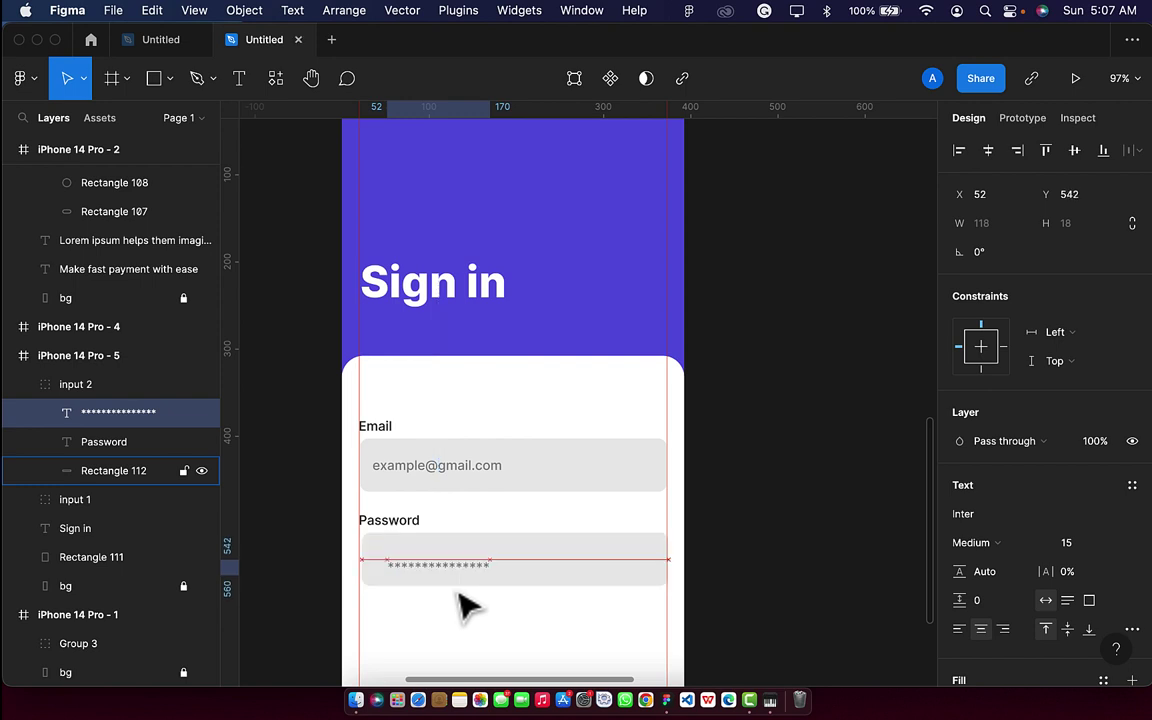
key(shift+Left)
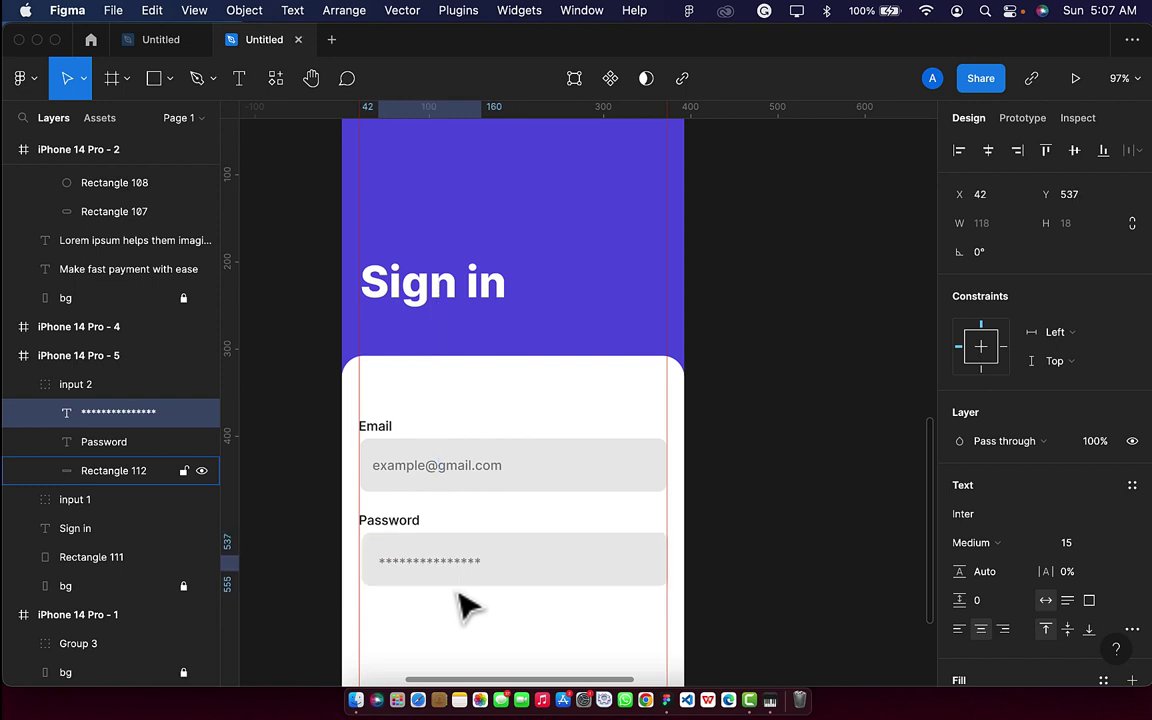
key(shift+Left)
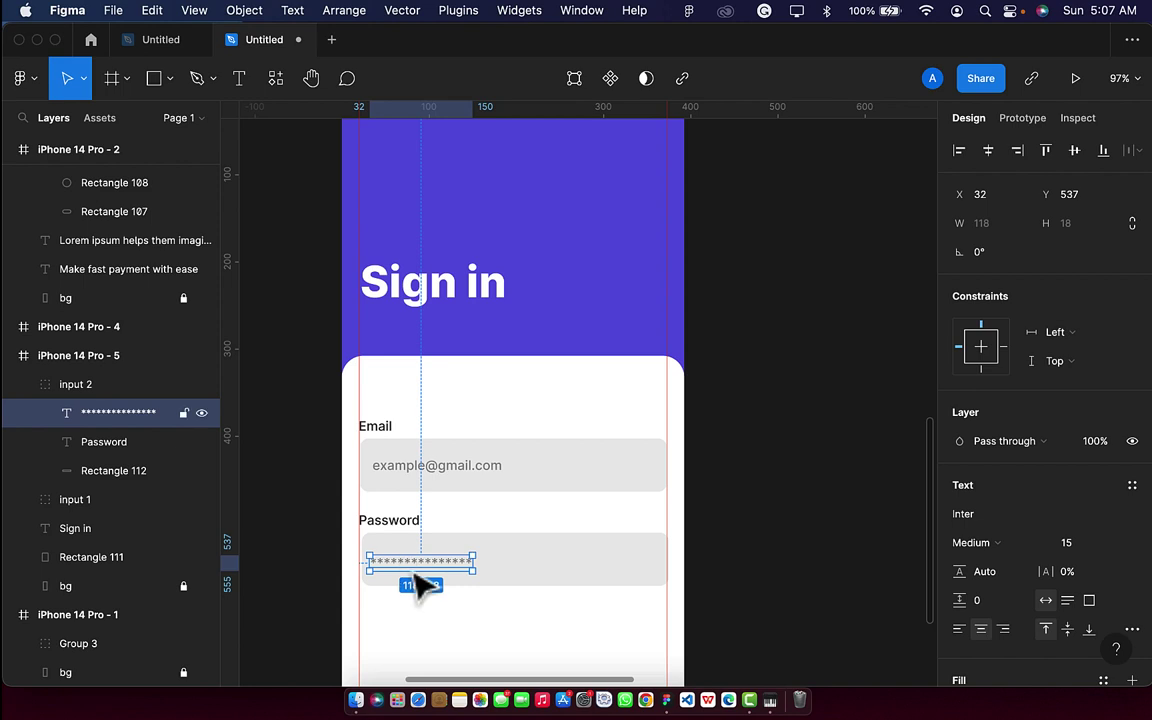
mouse_move(415, 570)
mouse_down()
mouse_move(426, 582)
mouse_move(419, 569)
mouse_up()
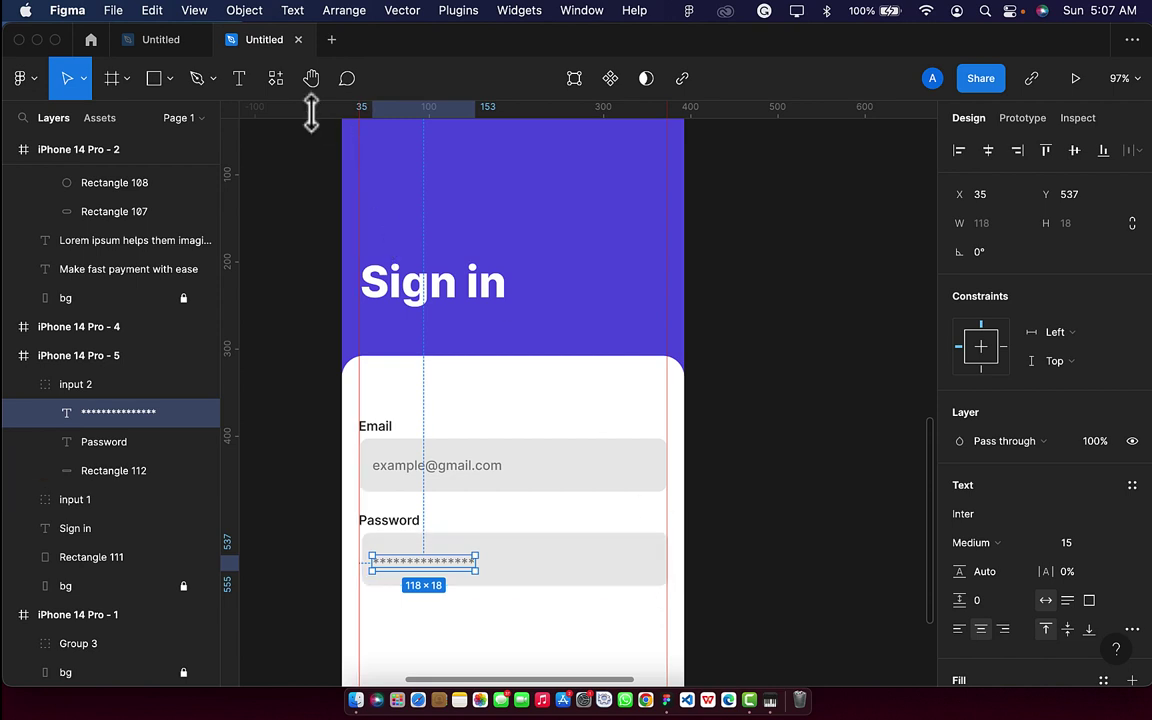
Search the plugins for 'iconify' and launch the Iconify plugin.
click(276, 78)
key(BackSpace)
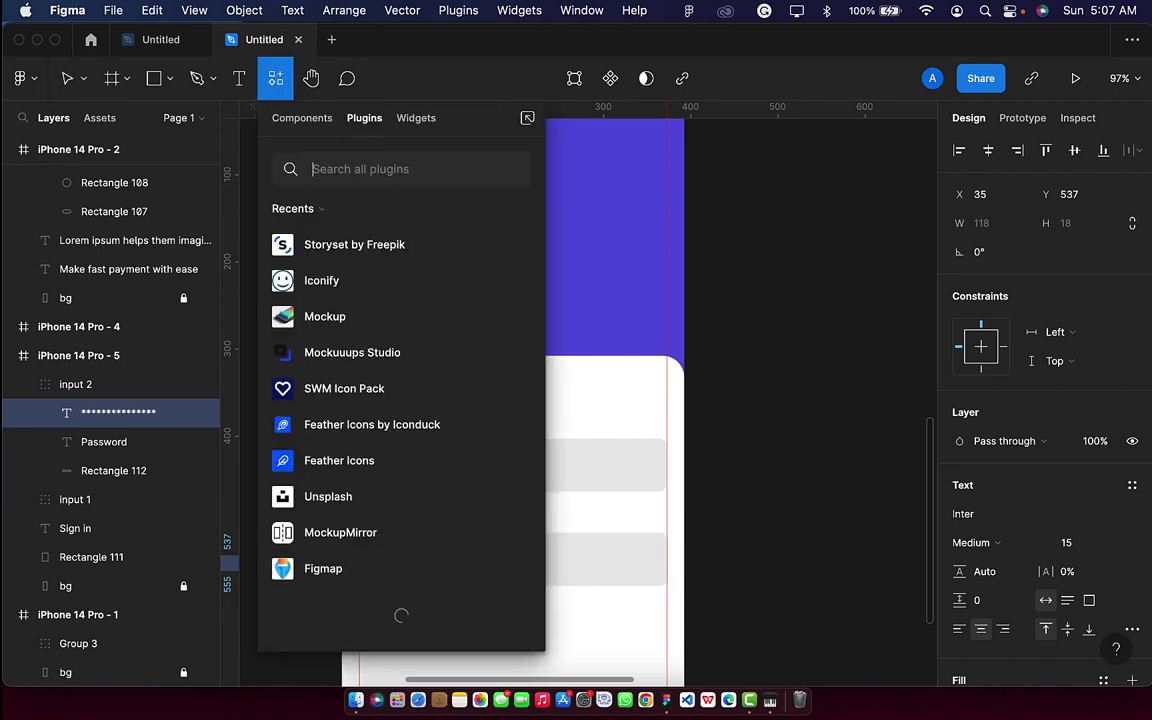
text(icon)
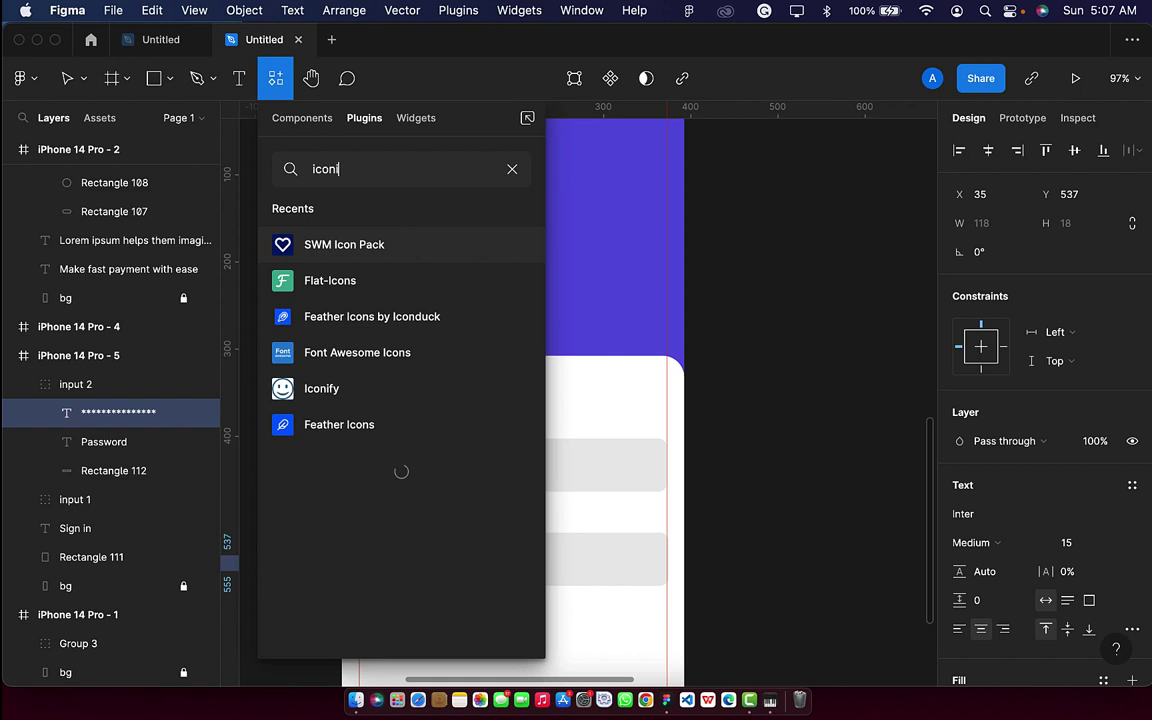
text(ify)
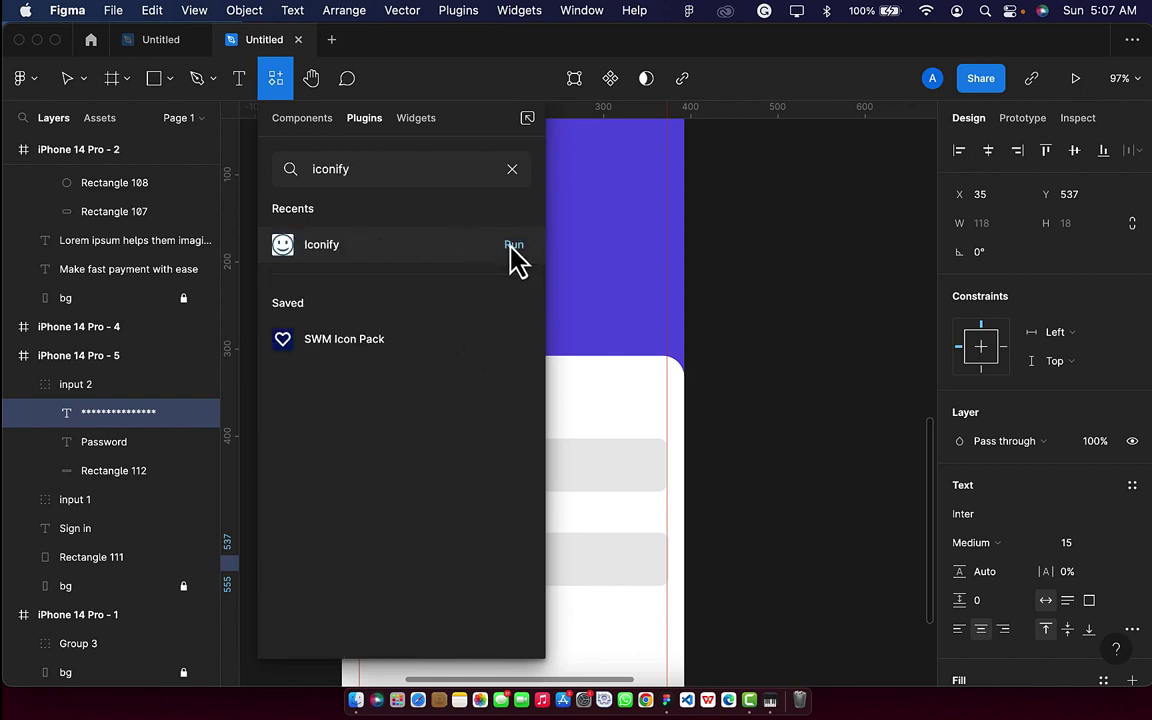
click(512, 246)
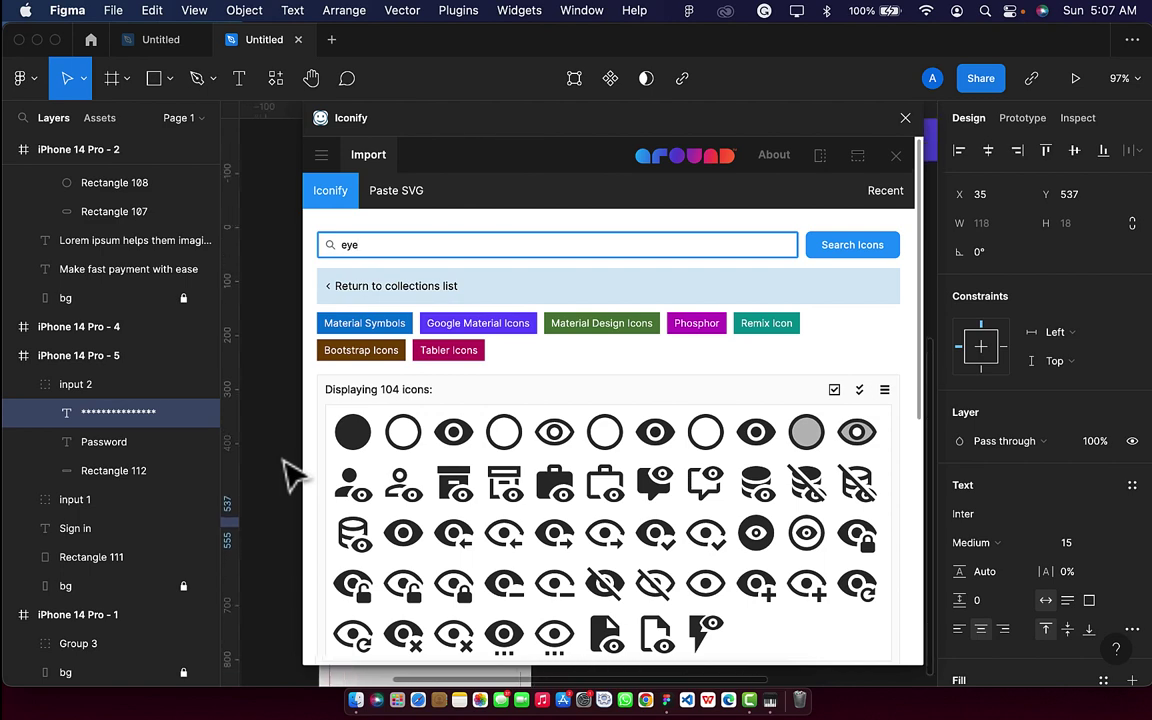
Drop the filled ph:eye-fill icon from page 2 of the eye results onto the Sign in screen.
scroll(288, 472, down, 5)
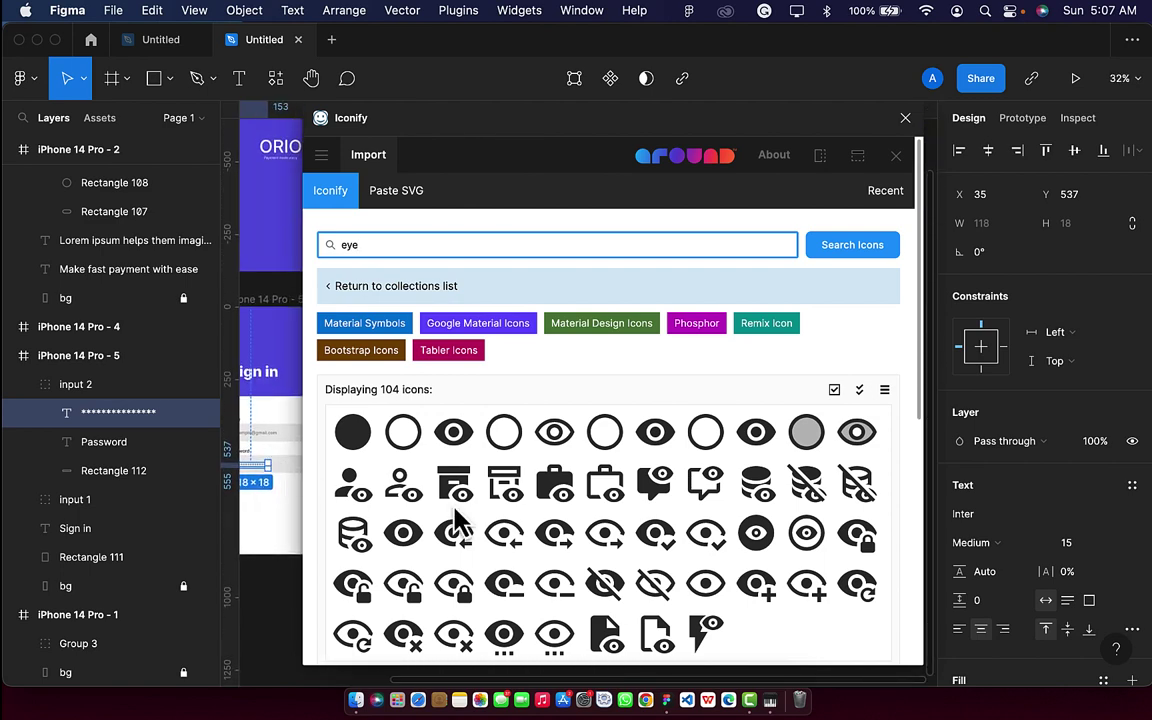
scroll(515, 590, down, 1)
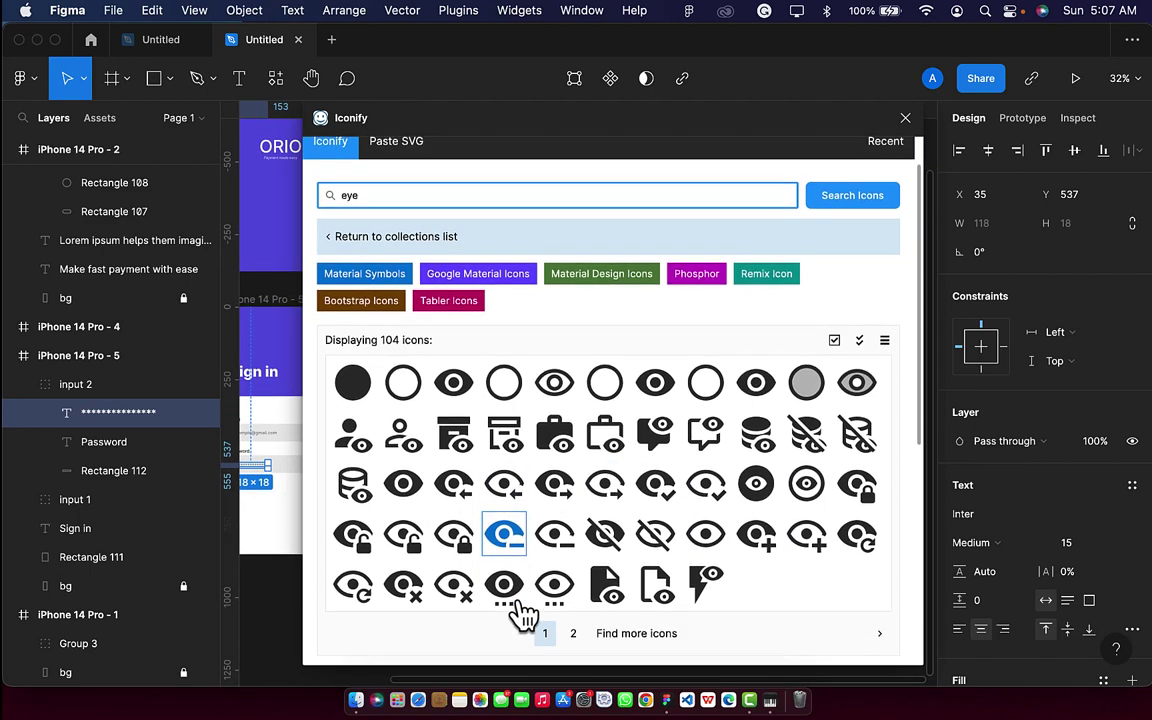
click(576, 636)
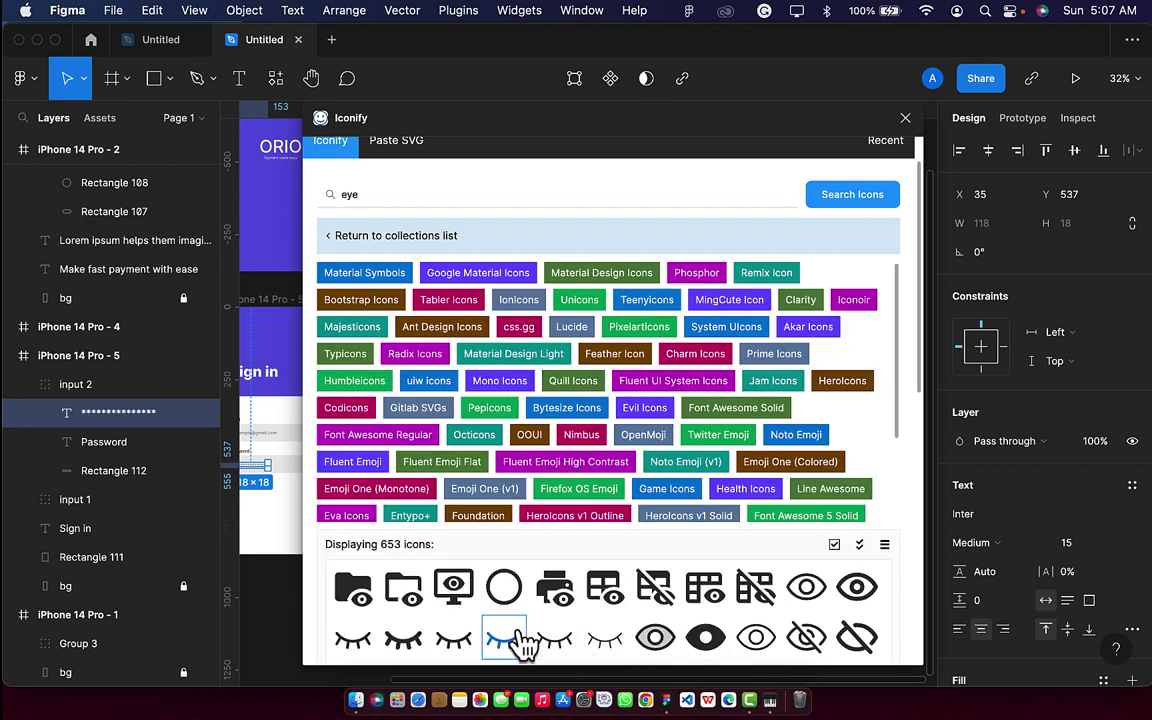
scroll(519, 640, down, 5)
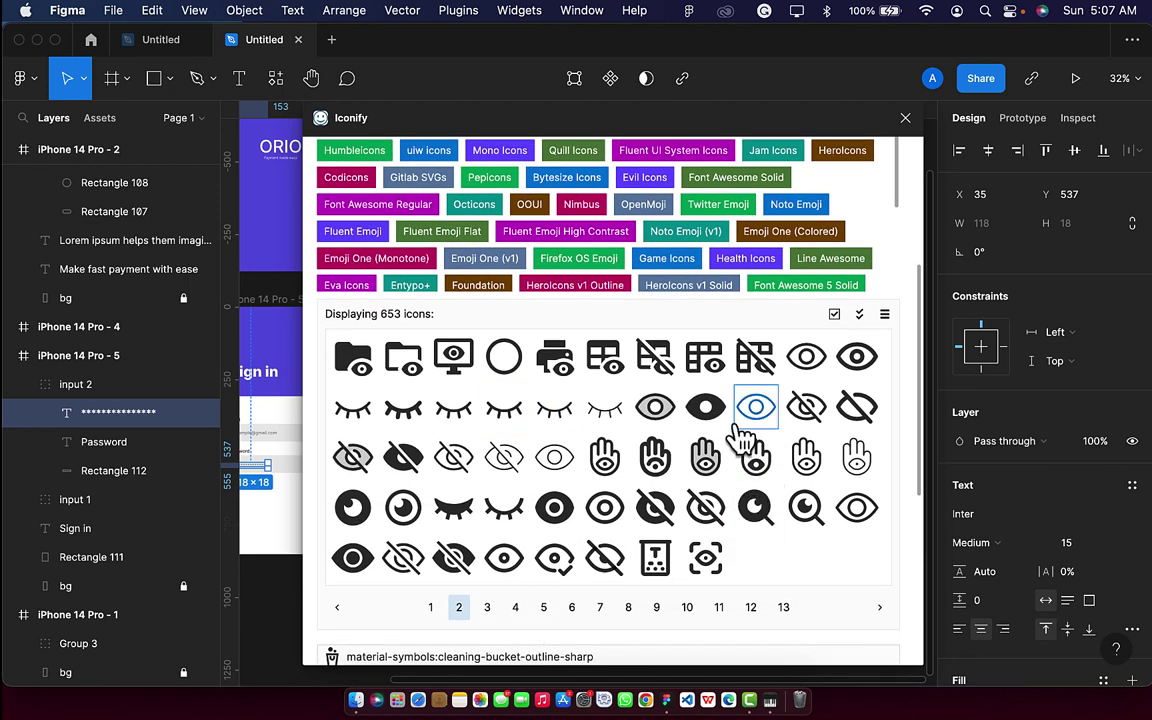
drag(705, 425, 275, 548)
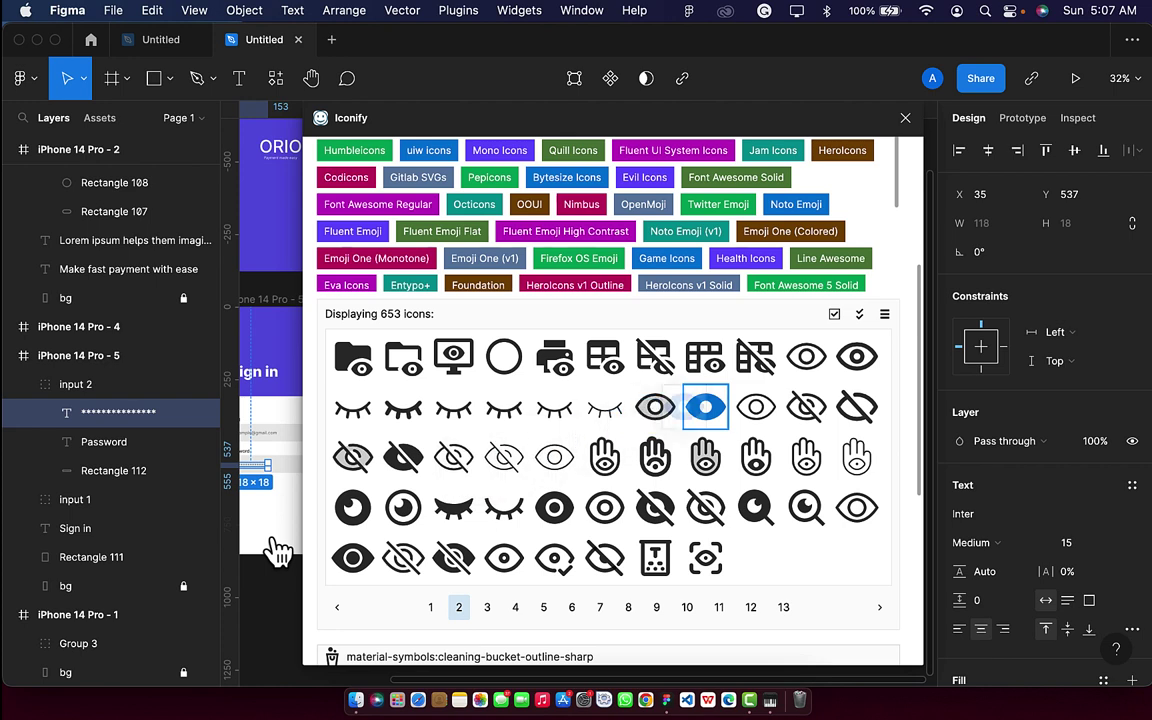
click(905, 118)
Move the eye Vector out of its ph:eye-fill frame and delete the empty frame.
scroll(532, 468, left, 3)
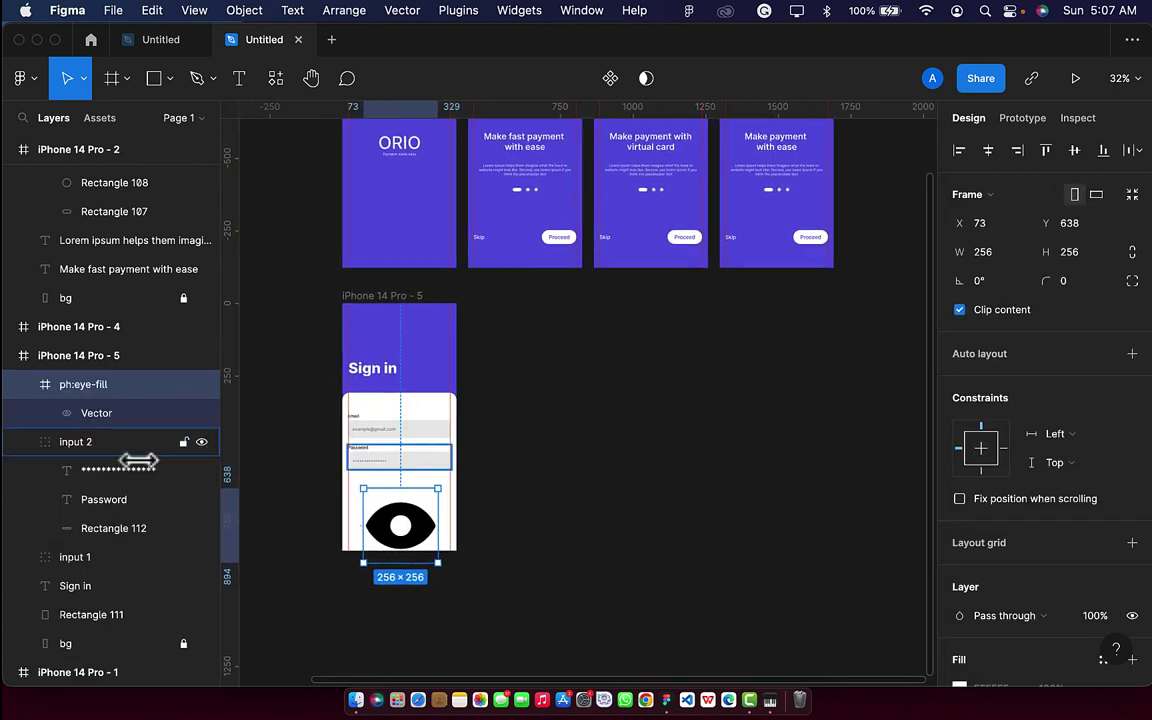
click(108, 413)
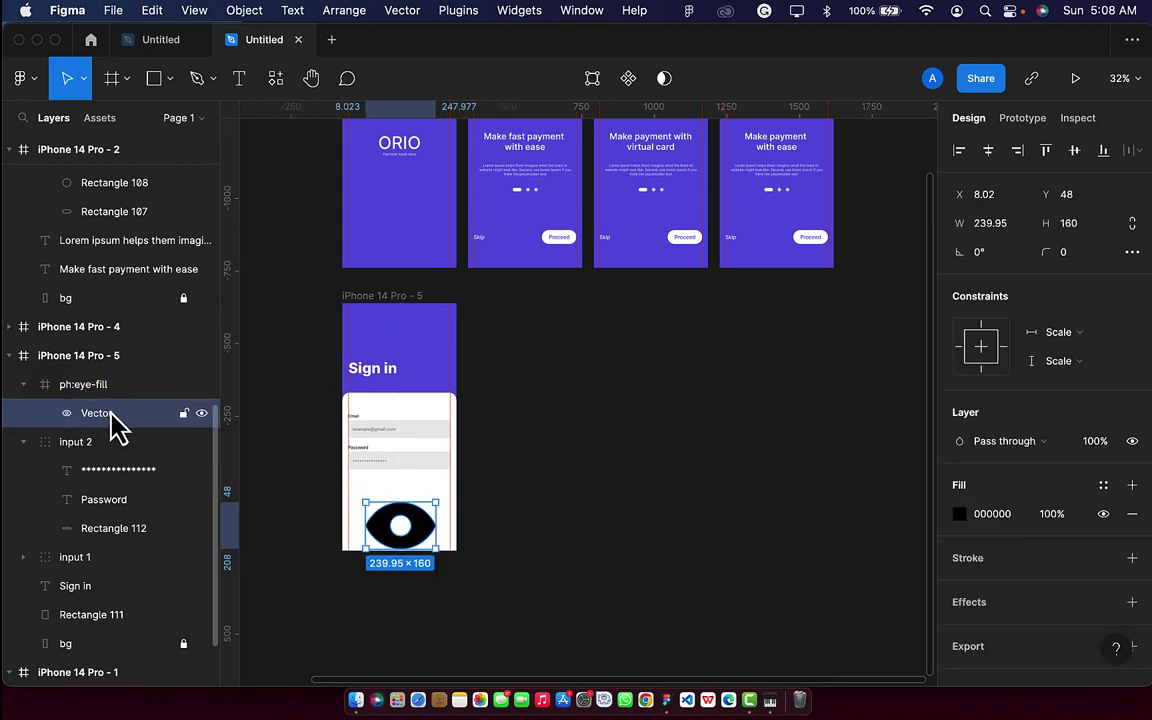
mouse_move(112, 424)
mouse_down()
mouse_move(46, 398)
mouse_move(114, 400)
mouse_up()
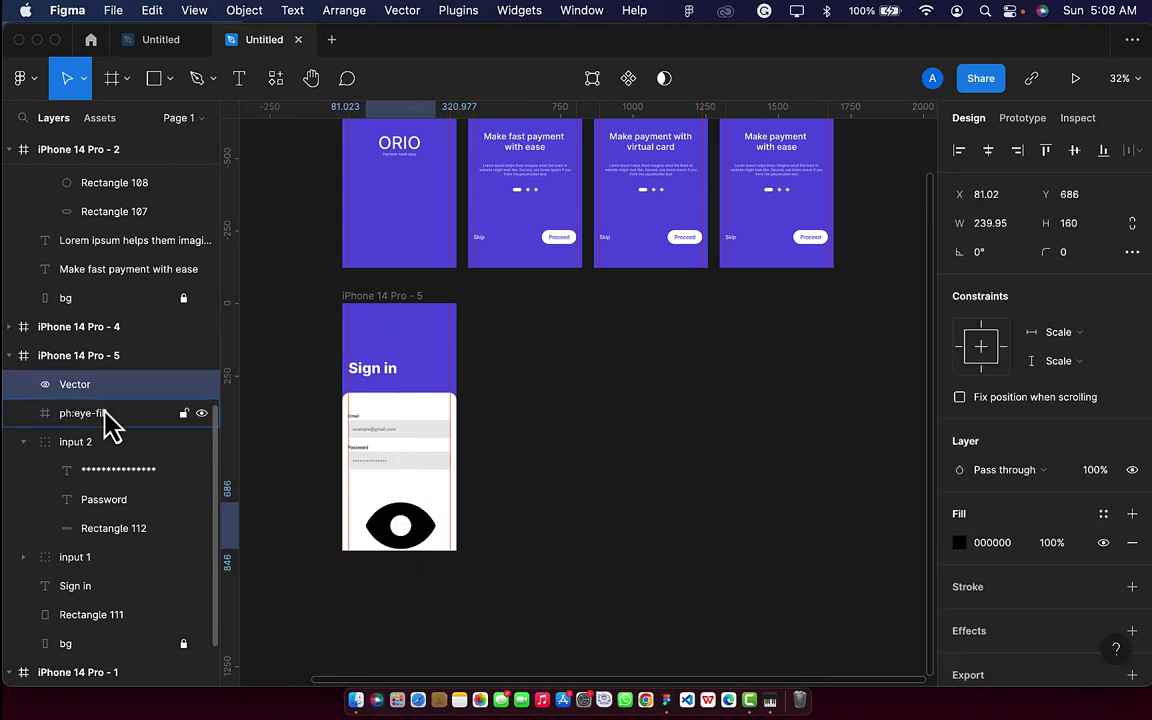
click(108, 418)
key(Delete)
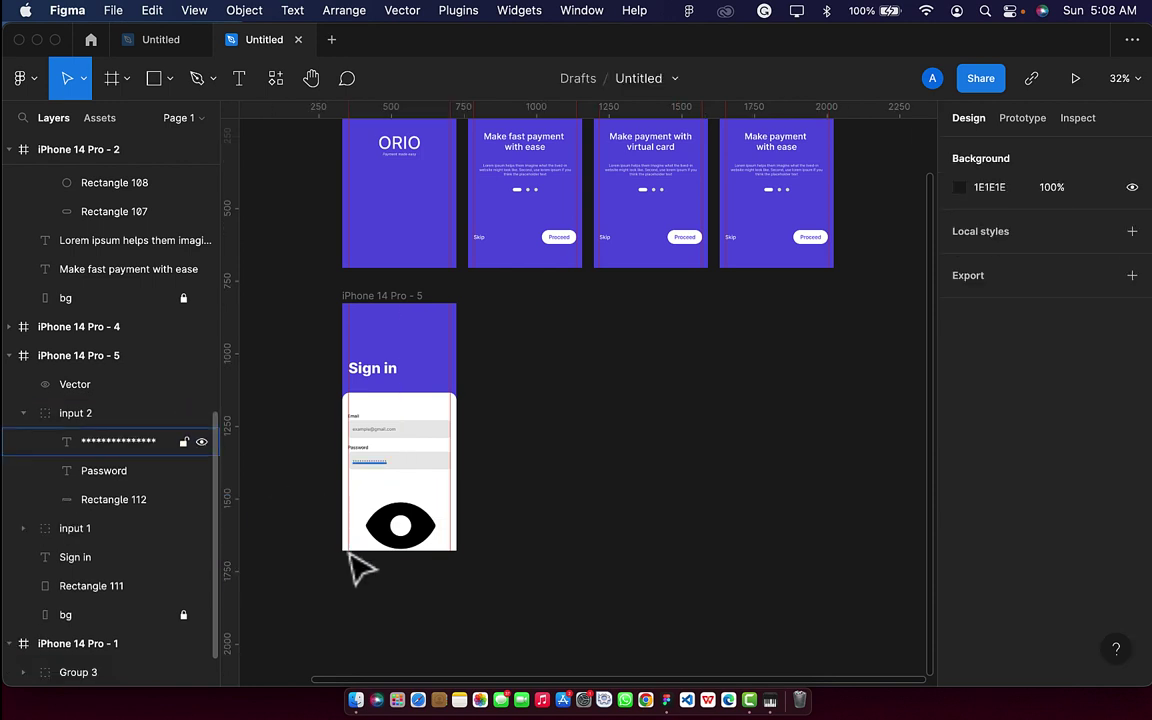
Shrink the eye to 27×17 and place it at the right end of the password field.
scroll(455, 488, up, 3)
click(375, 578)
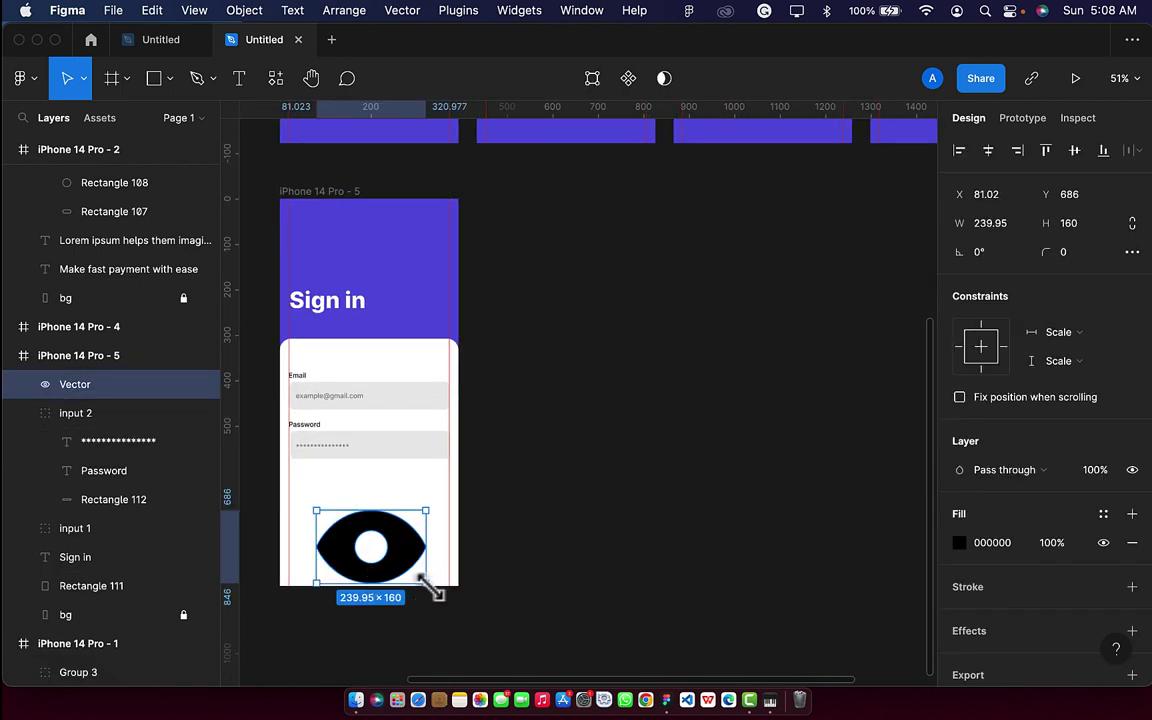
drag(428, 584, 496, 418)
scroll(330, 524, up, 3)
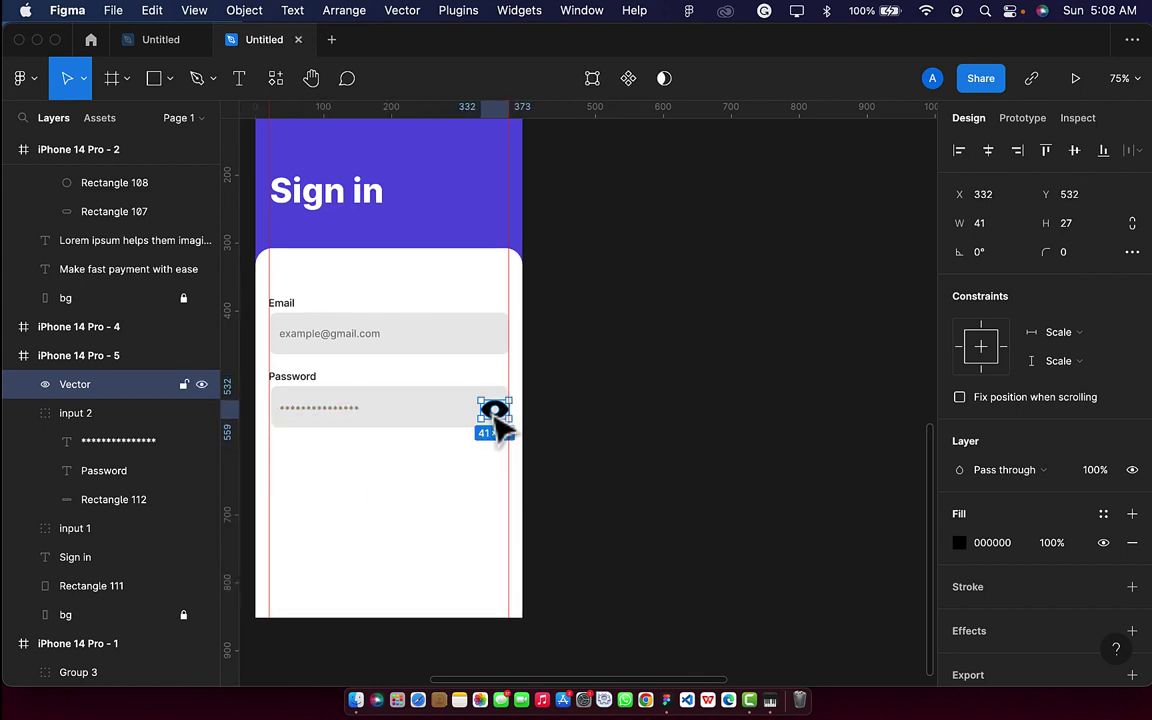
scroll(497, 420, up, 5)
scroll(503, 421, right, 1)
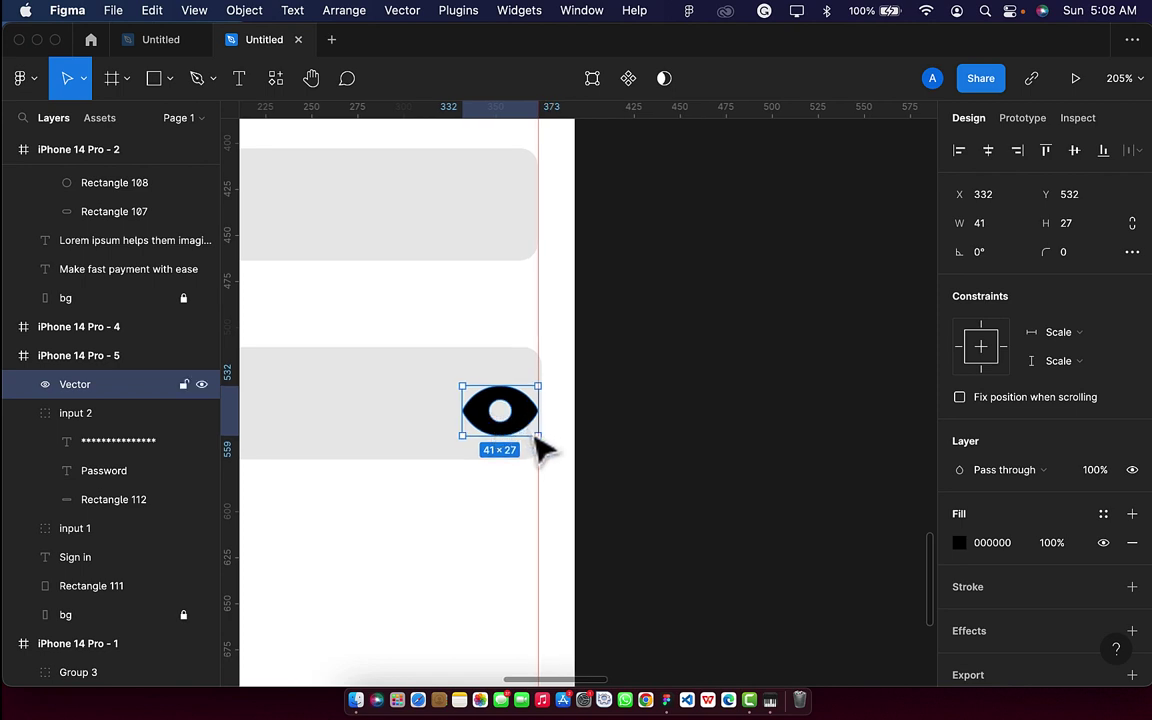
key(alt)
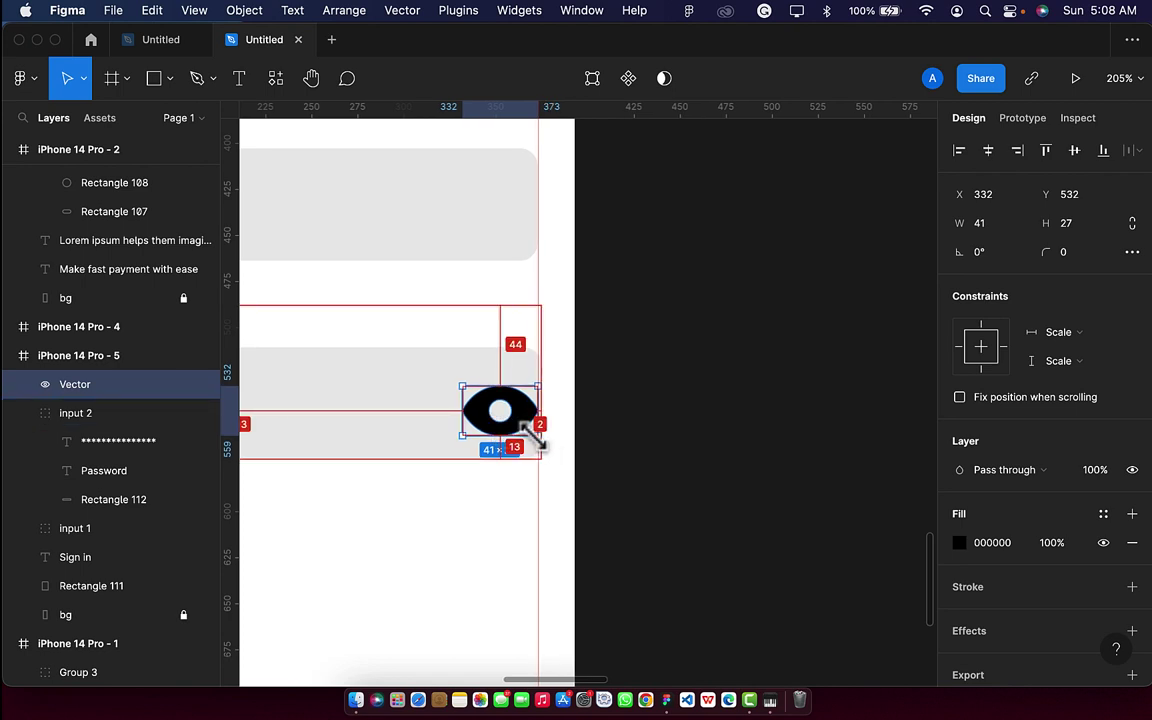
drag(533, 432, 497, 420)
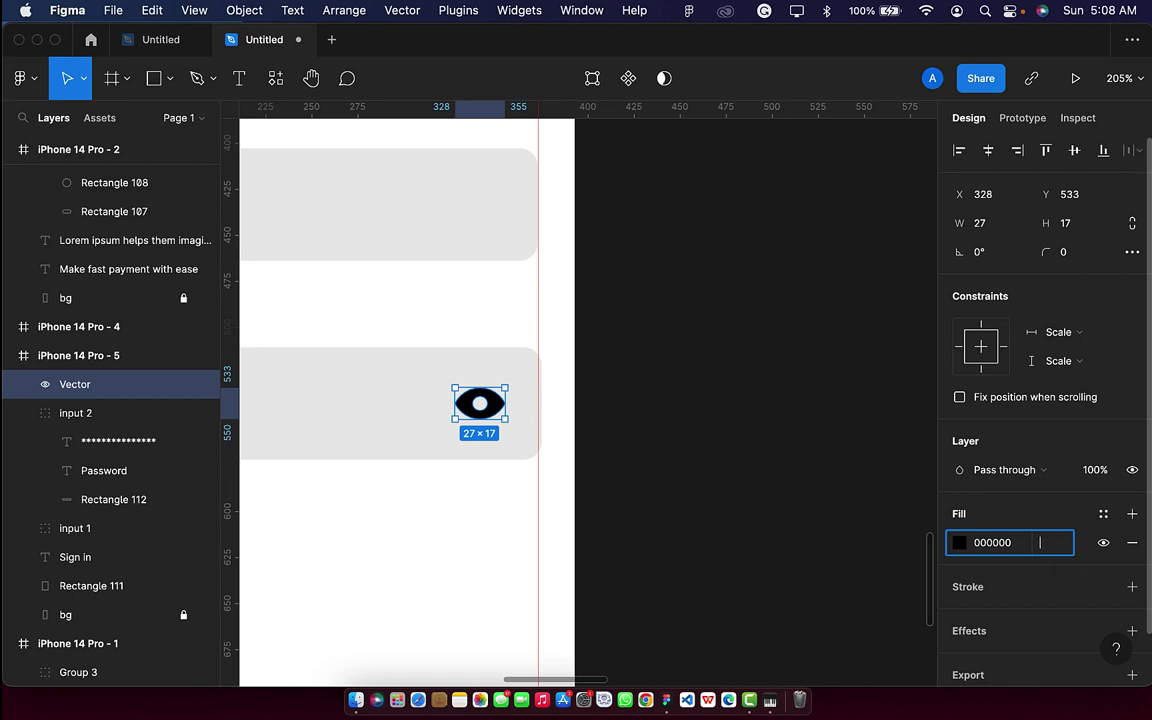
Set the eye's fill opacity to 40% and its height to 15, making it 23.82×15.
key(Return)
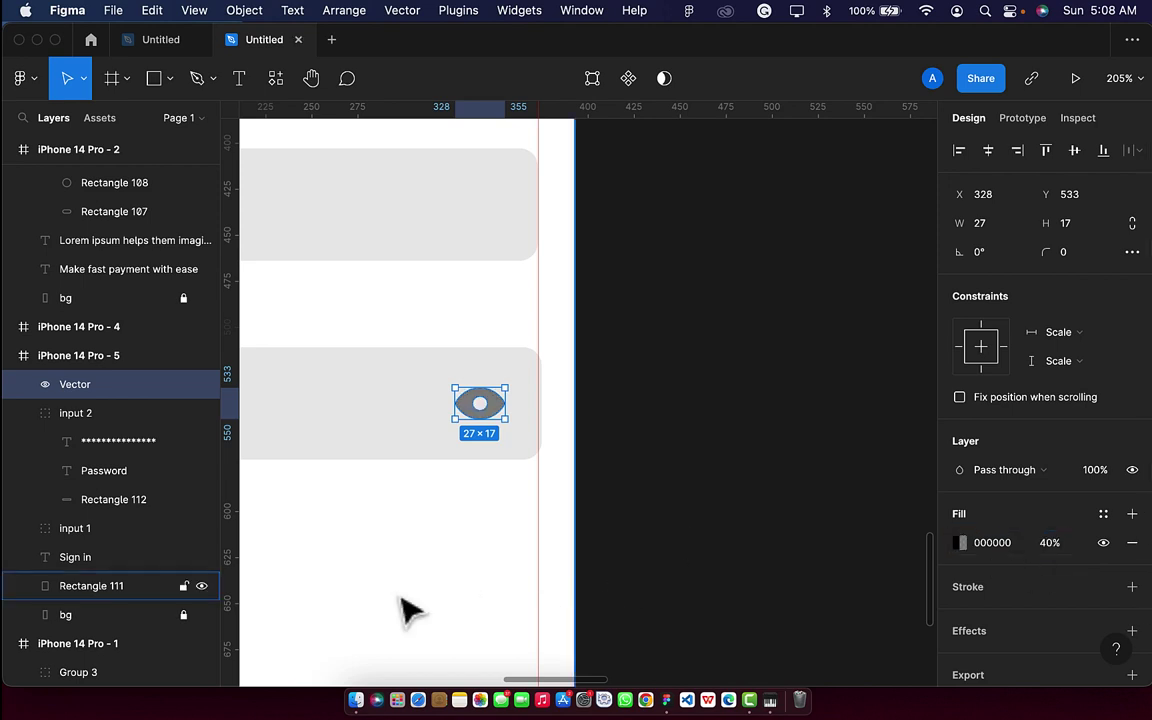
click(406, 608)
scroll(406, 608, down, 5)
scroll(400, 609, left, 3)
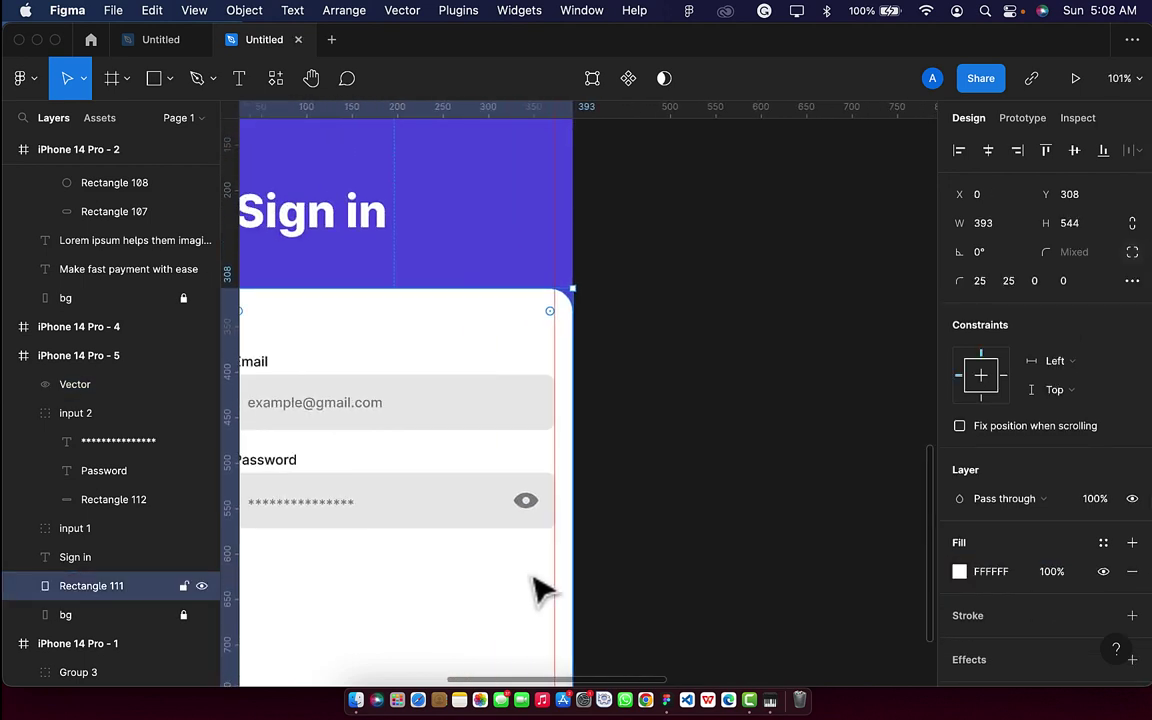
click(526, 502)
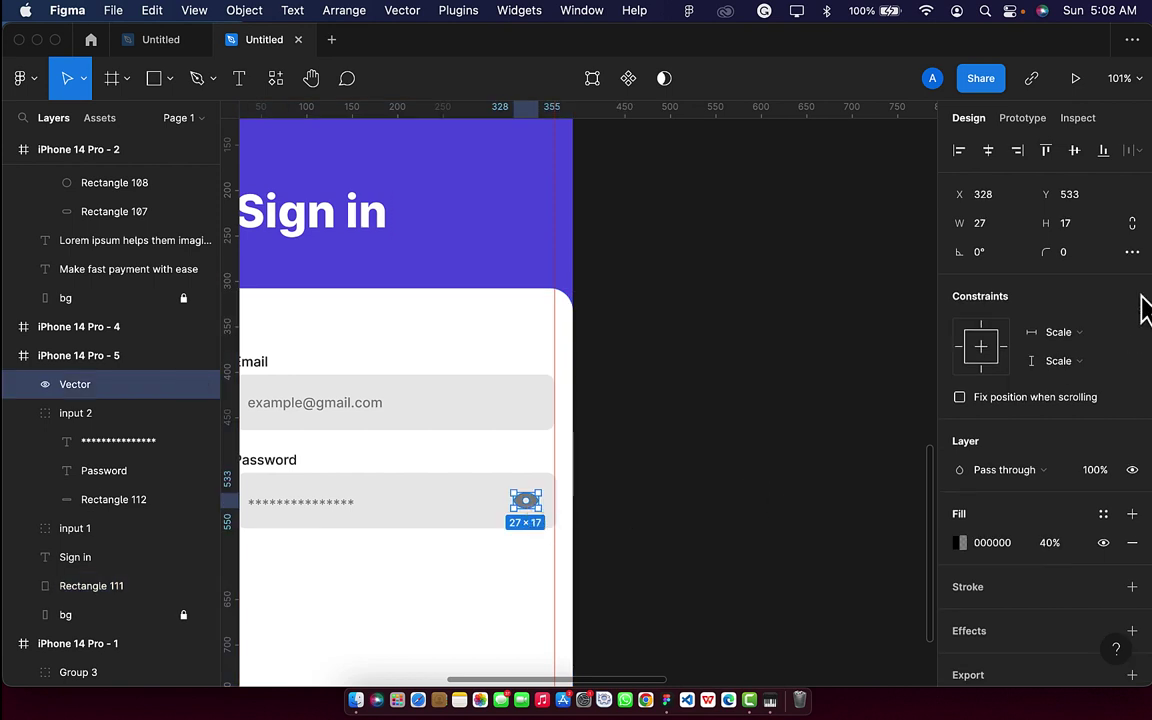
click(1078, 230)
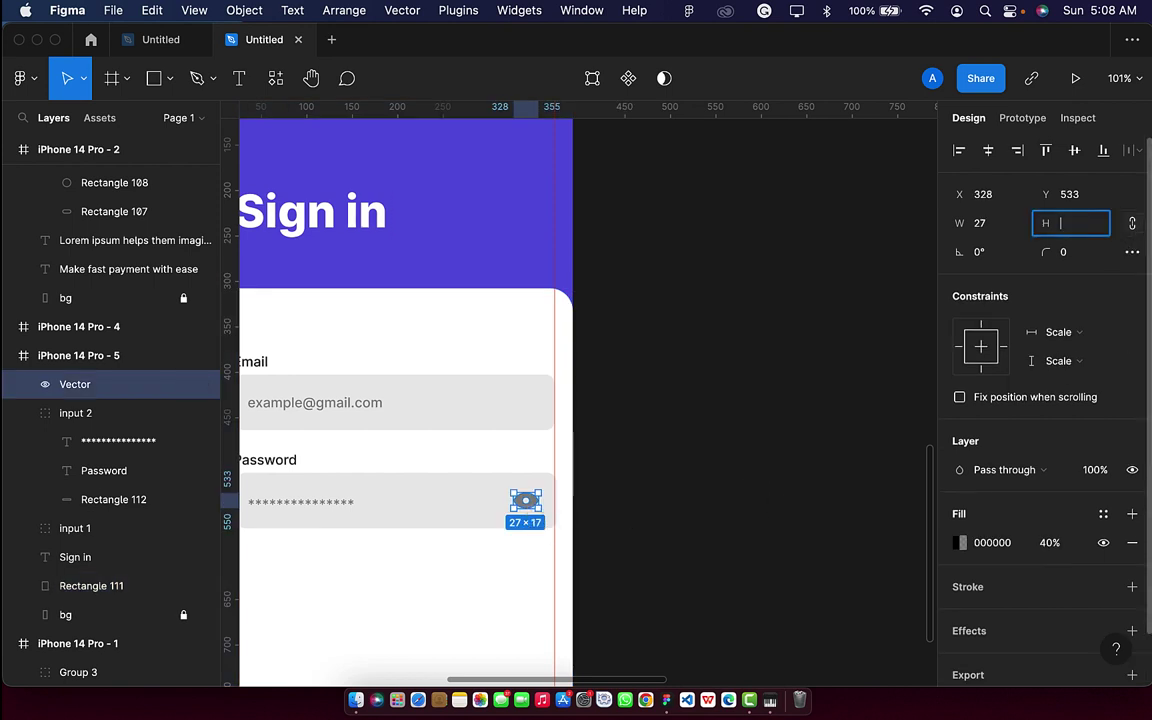
key(Return)
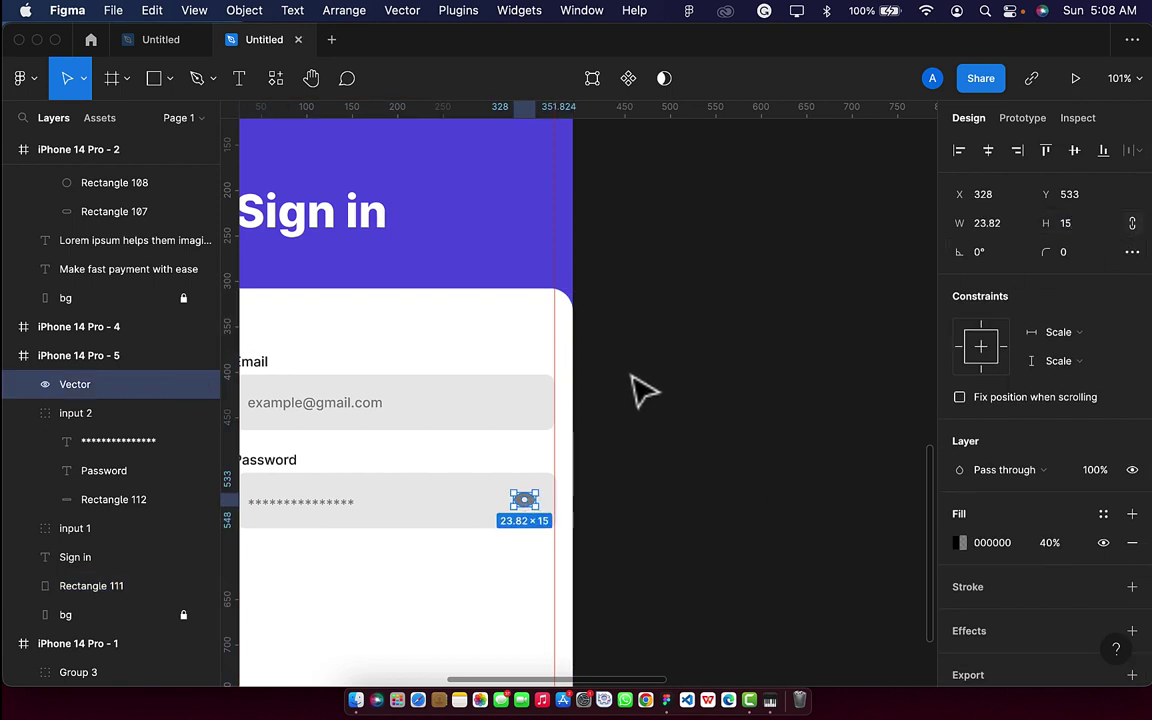
Select the password field's background rectangle, Rectangle 112.
click(484, 524)
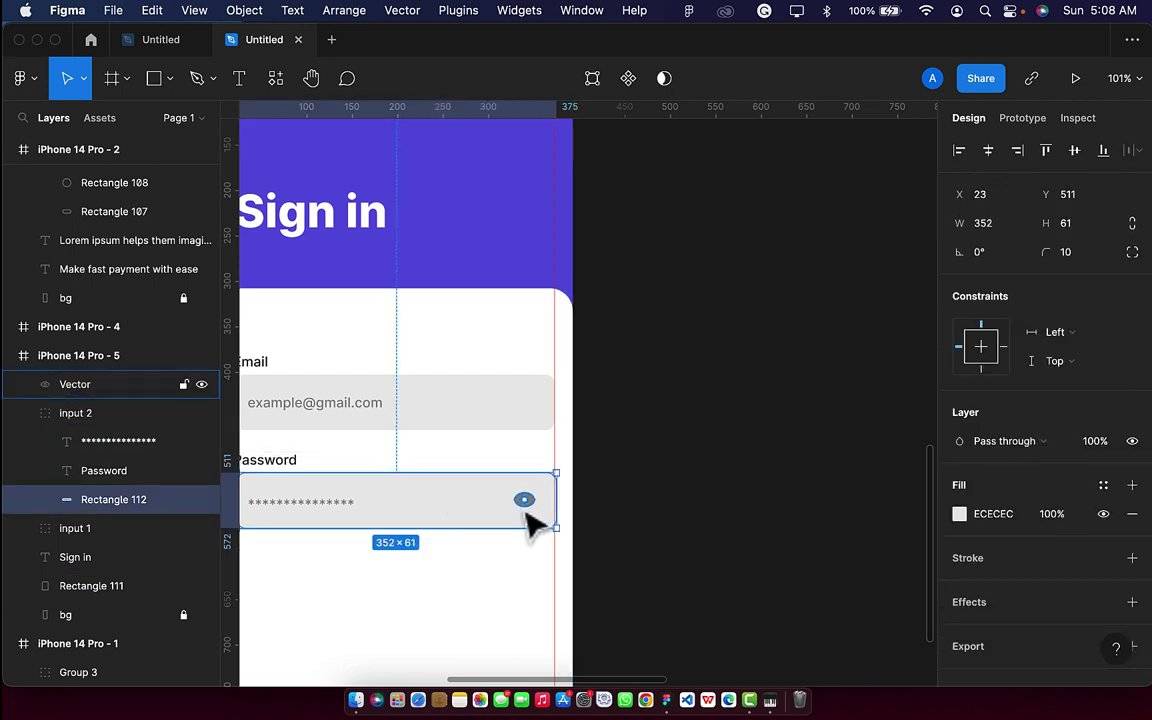
shift+click(526, 506)
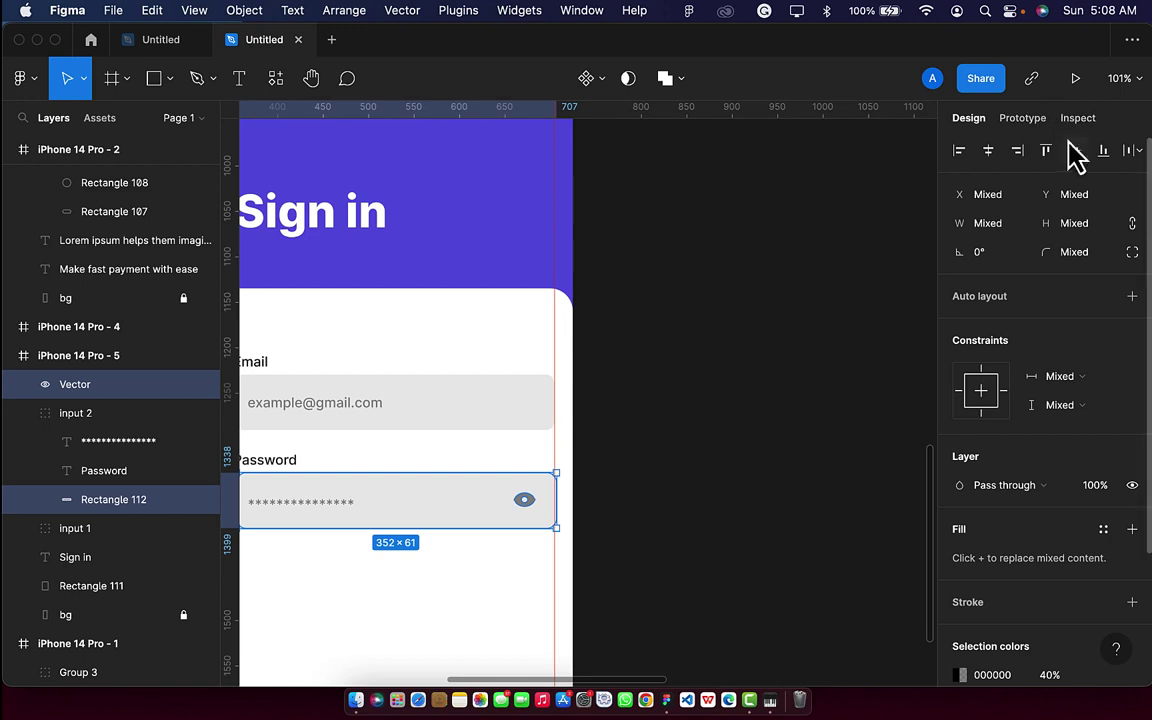
click(381, 603)
scroll(381, 603, left, 3)
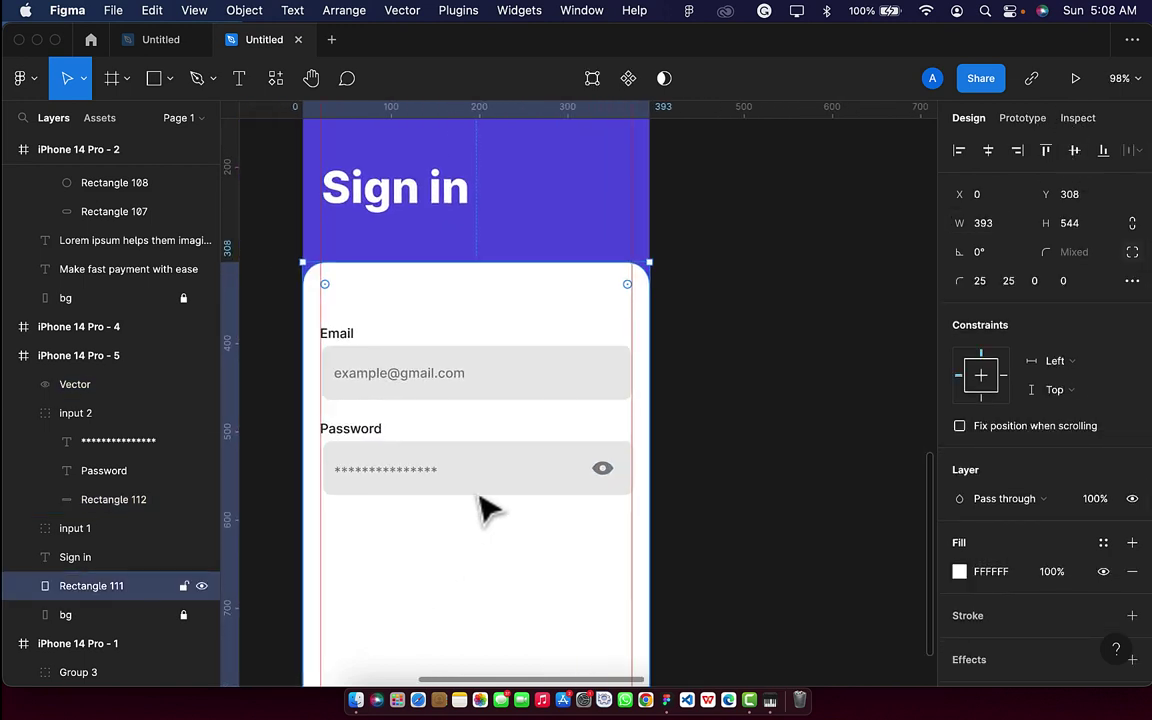
double_click(490, 490)
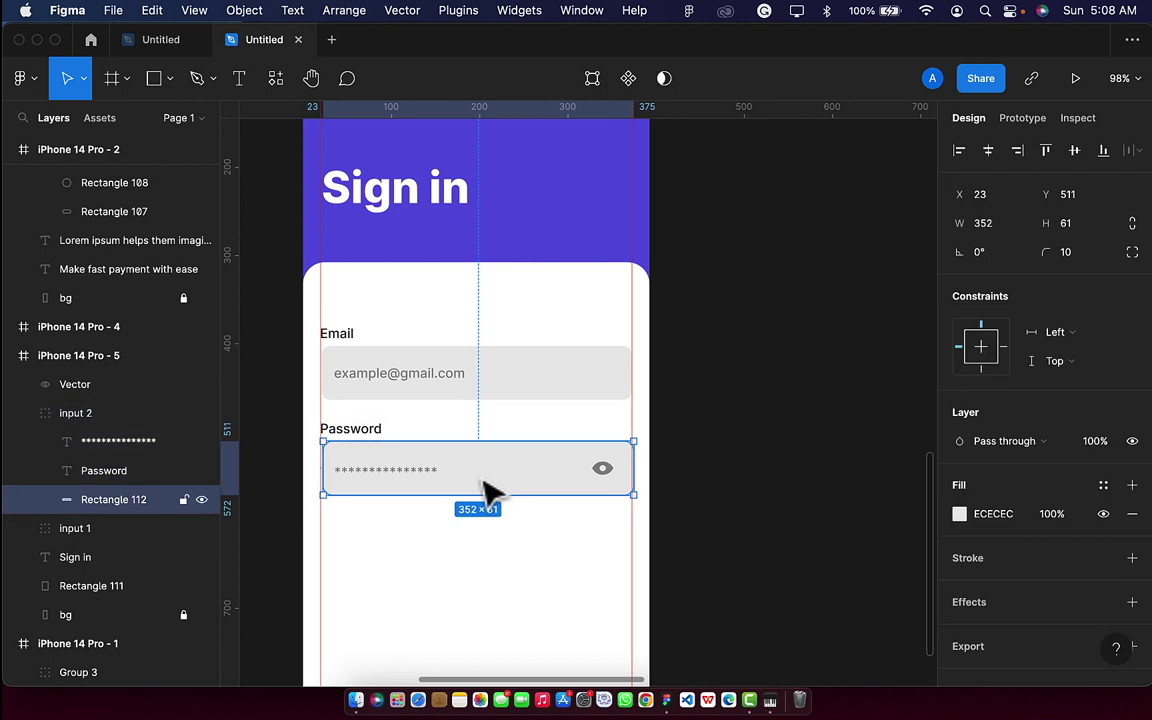
Duplicate the password field box below it and add the text 'Forgot password?'.
key(cmd+d)
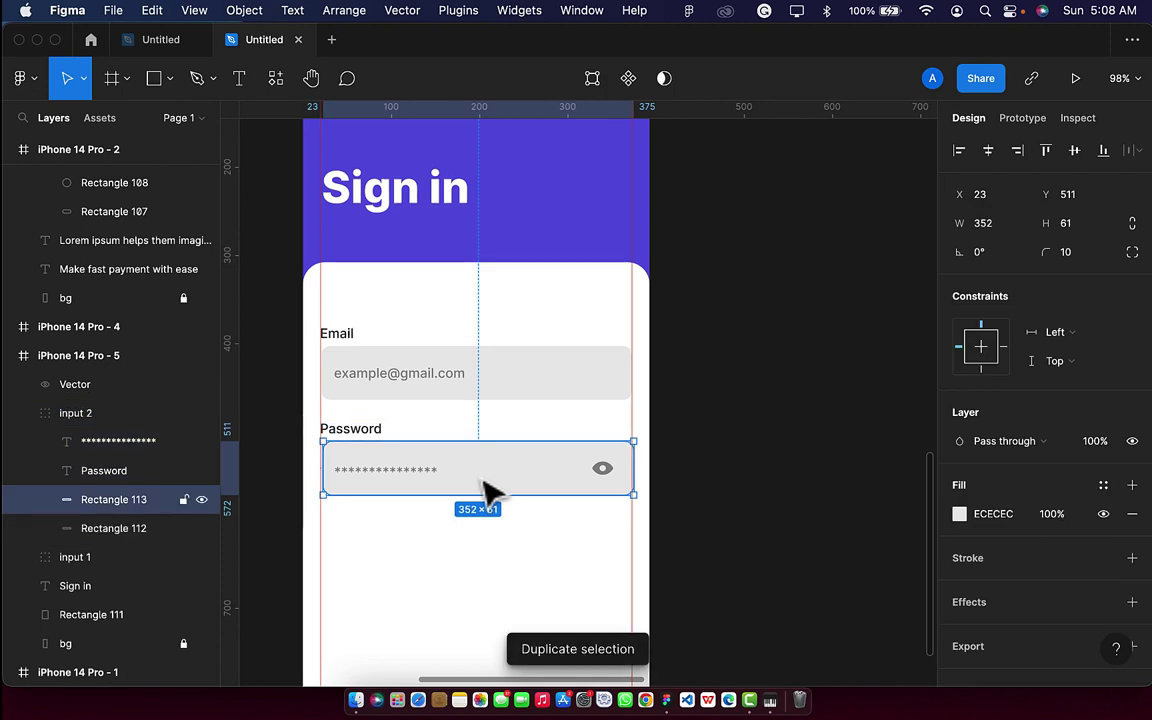
drag(490, 490, 482, 591)
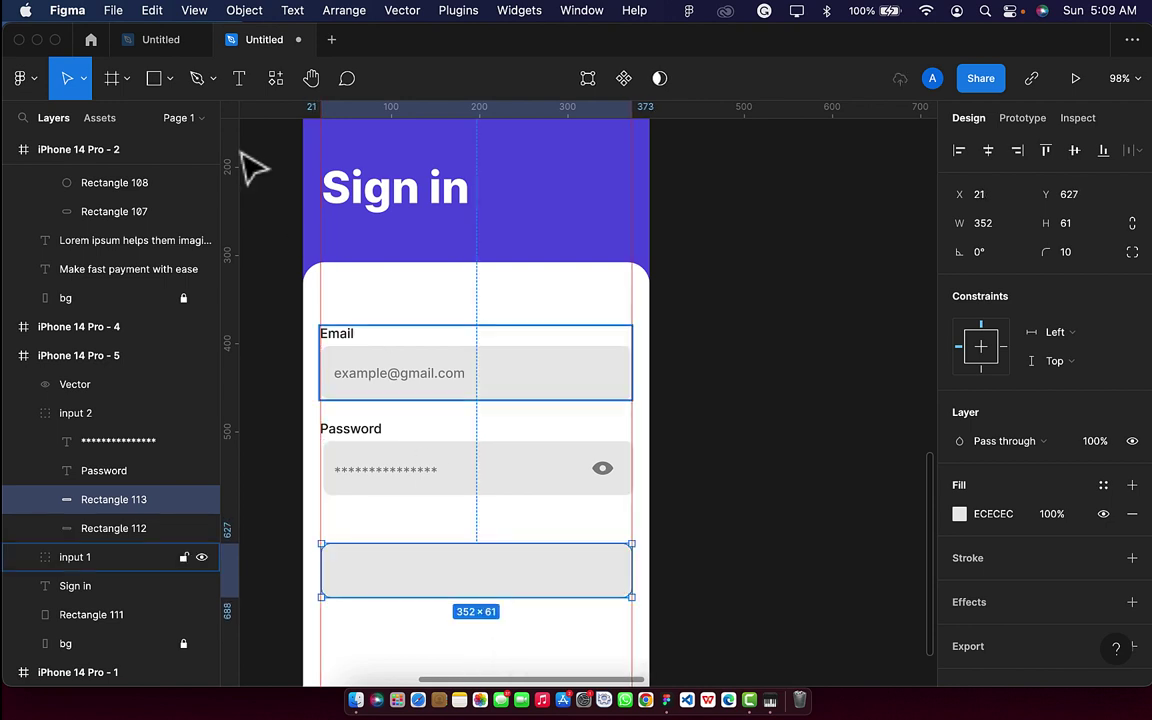
click(239, 78)
click(490, 517)
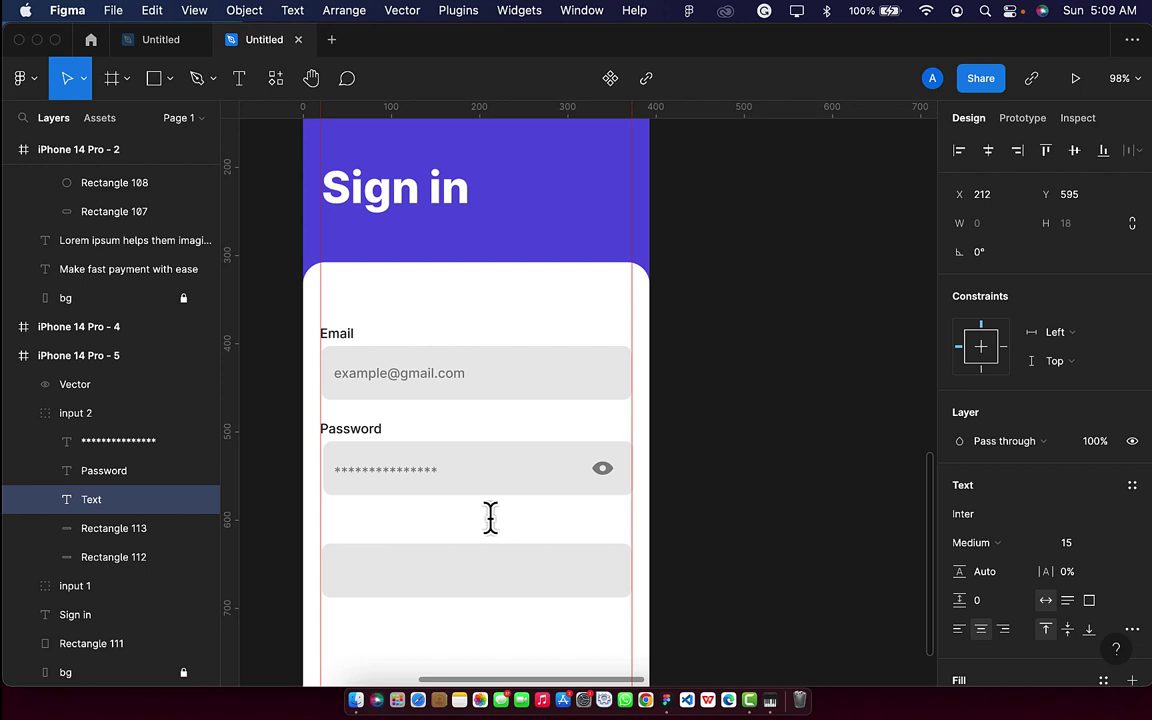
text(Forgot password)
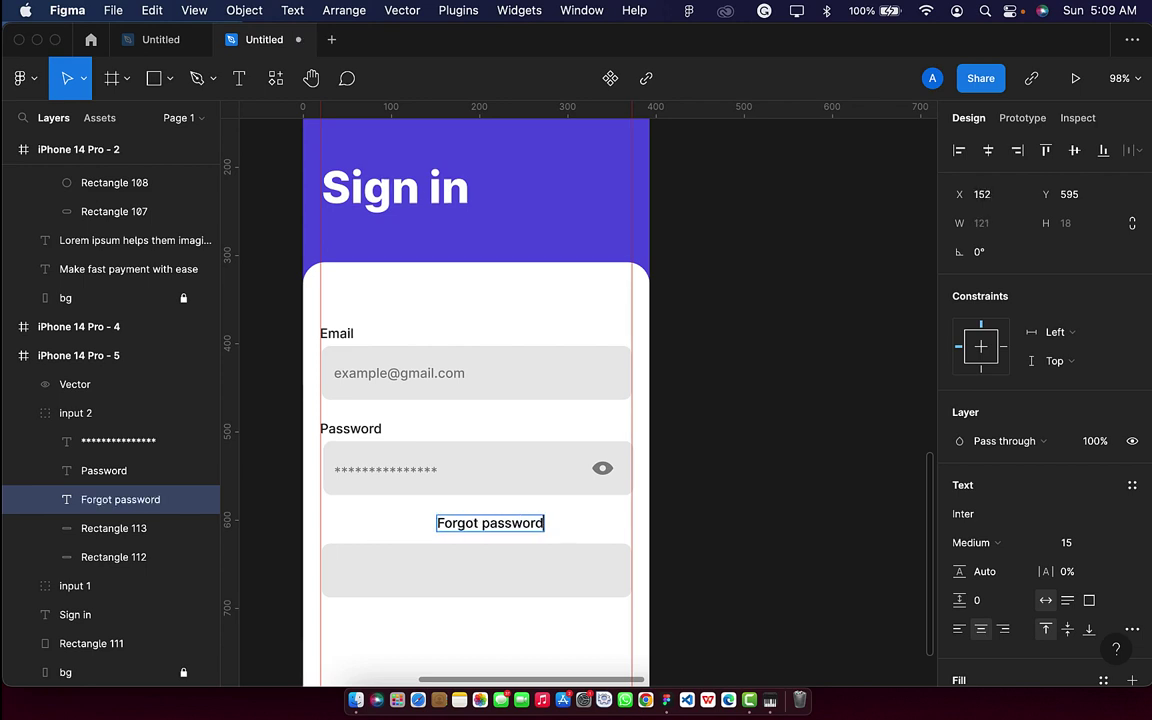
text(?)
key(Escape)
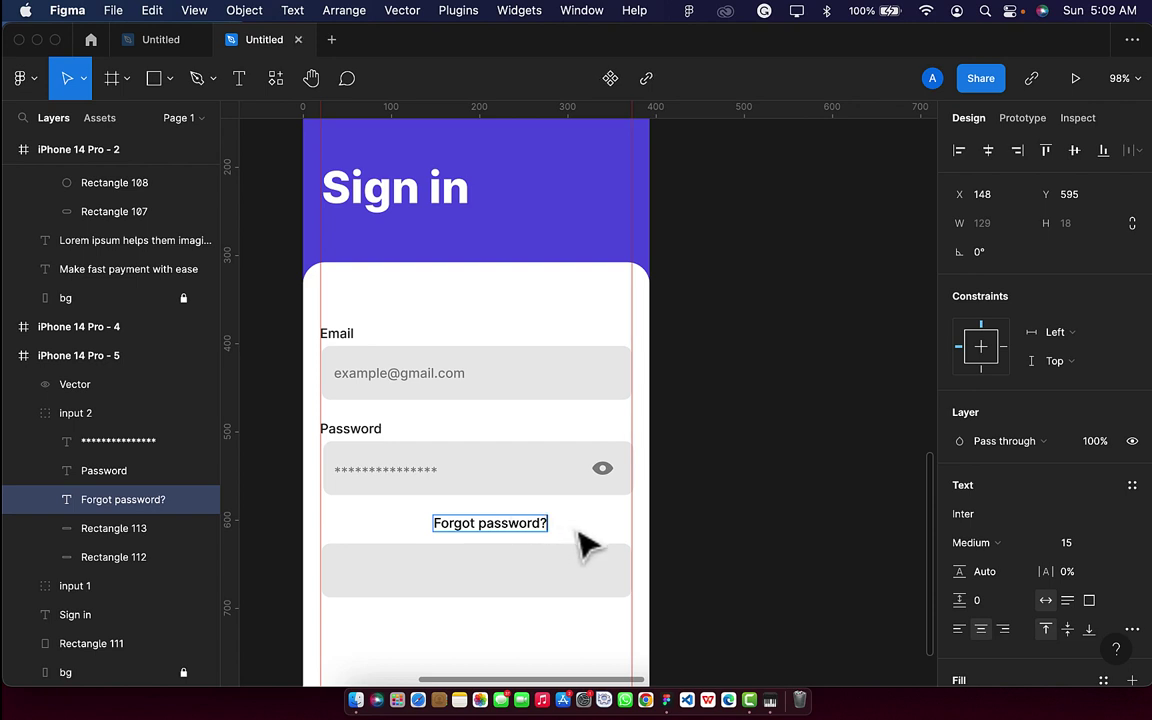
Right-align 'Forgot password?' under the field and colour it red FF5652.
drag(515, 537, 605, 530)
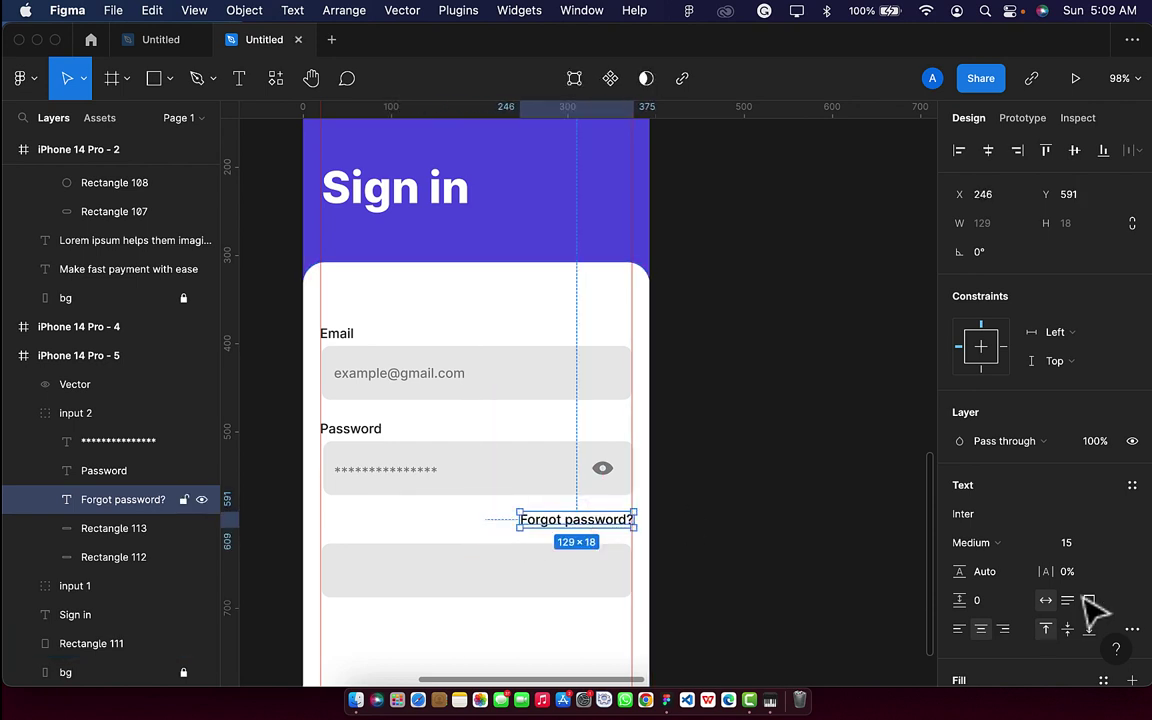
scroll(1098, 617, down, 4)
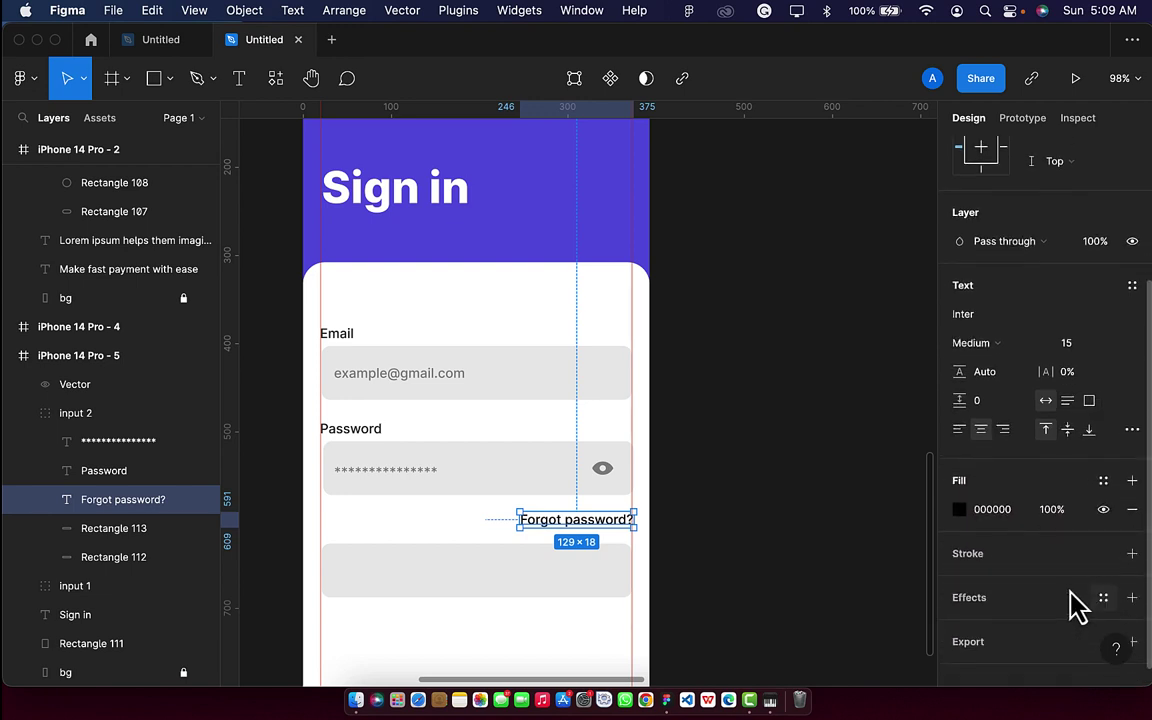
click(962, 511)
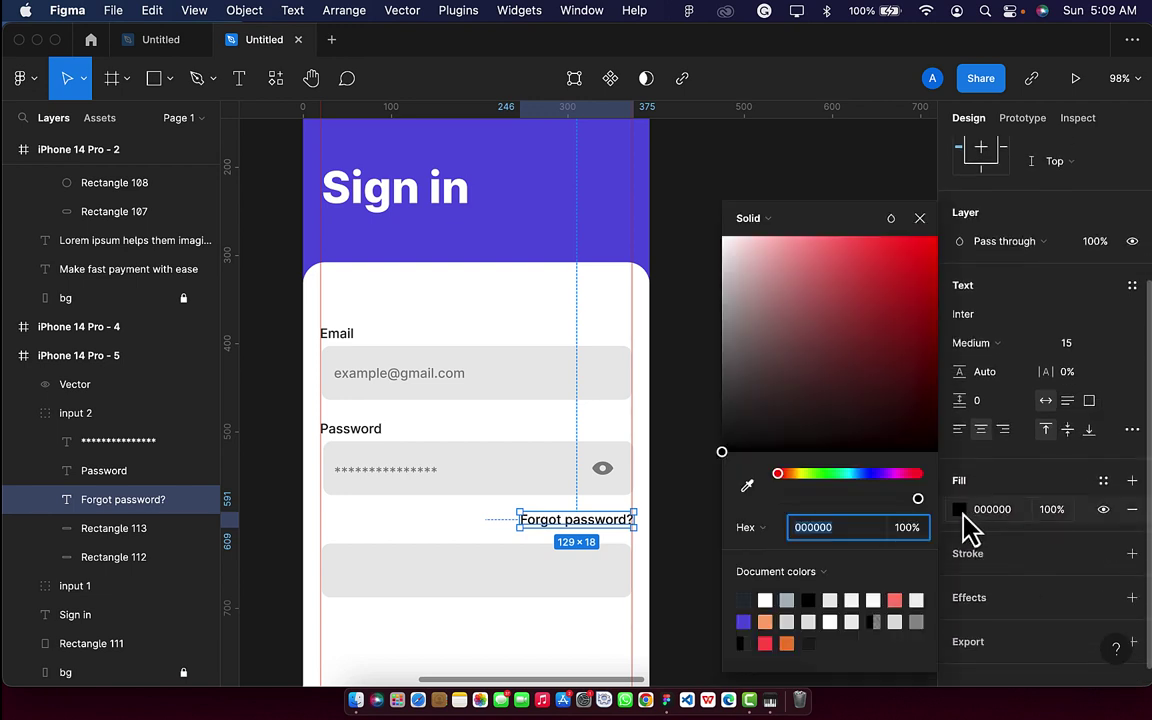
click(766, 642)
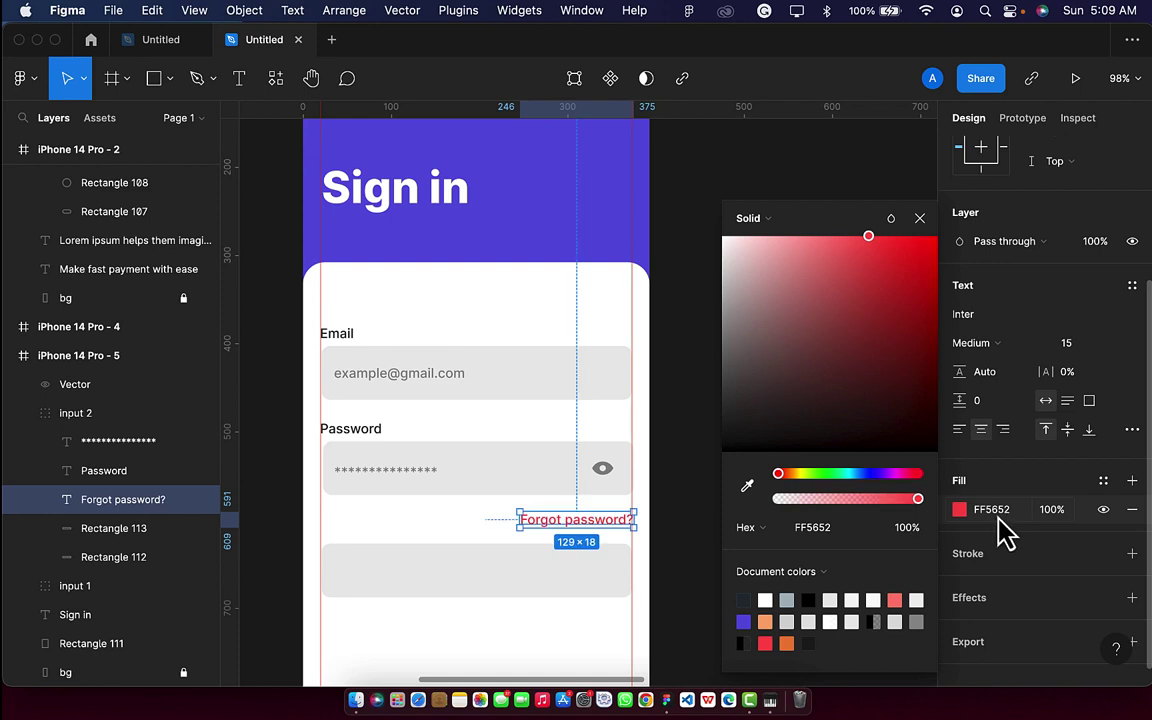
click(571, 580)
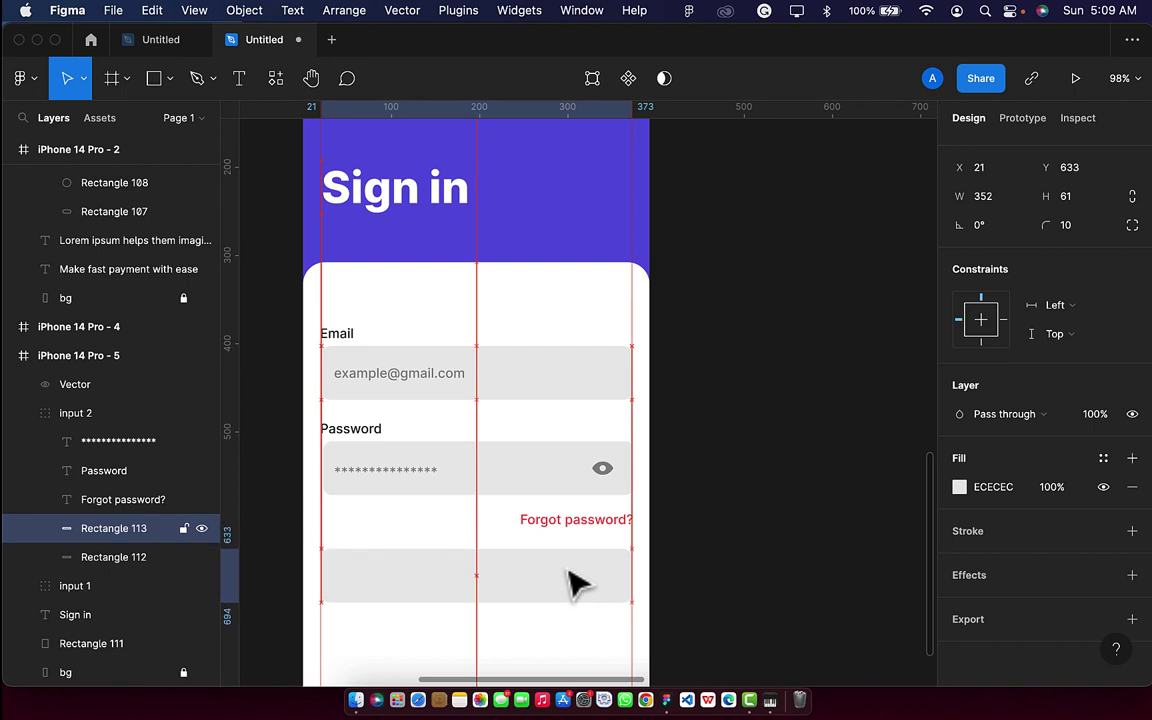
Fill the grey box with the header's purple 635AE1 and add a 'Sign in' label on it.
key(i)
click(556, 198)
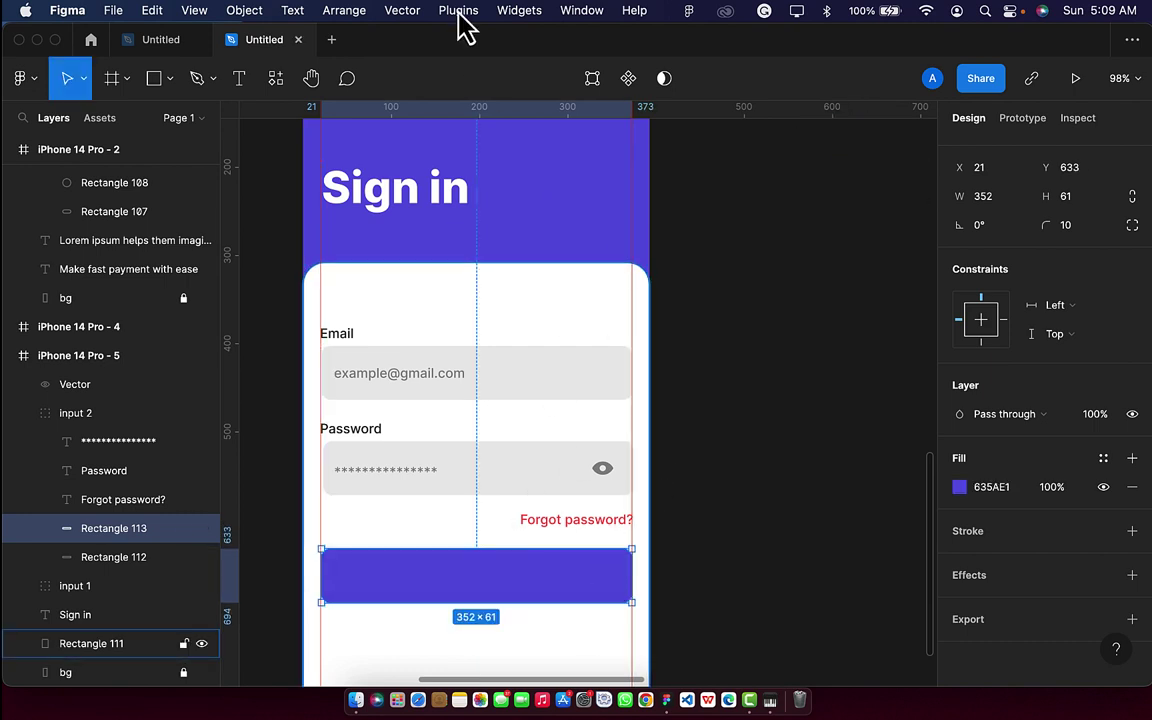
click(239, 80)
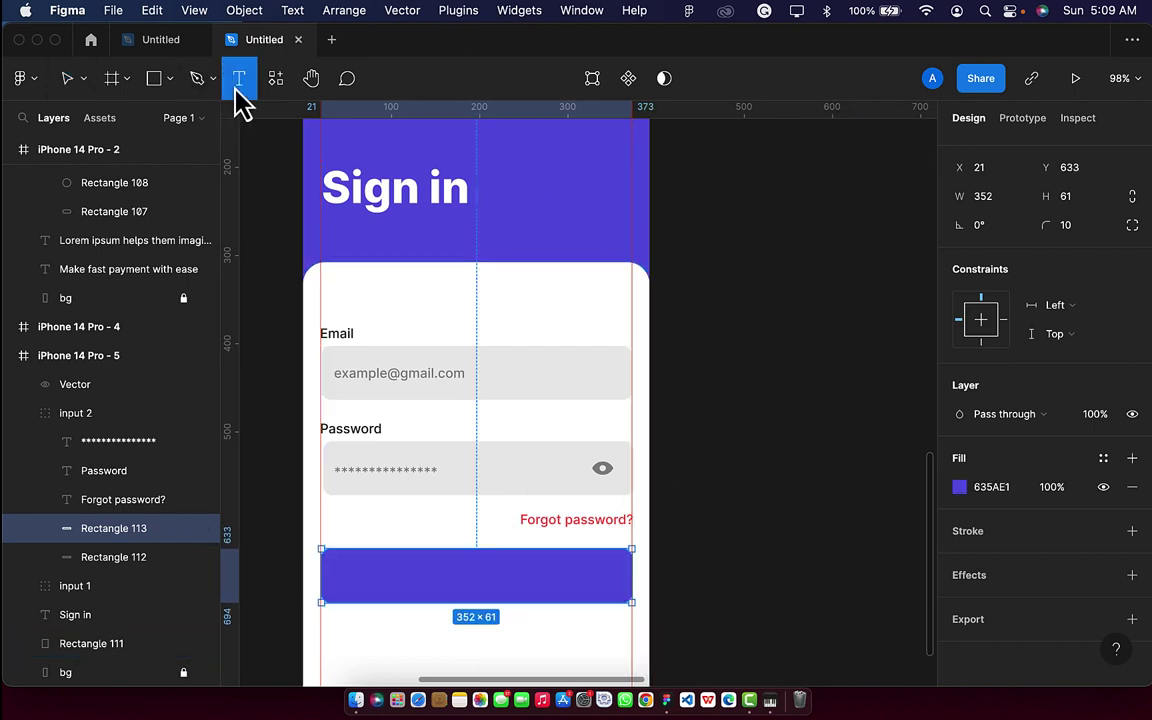
click(429, 575)
text(Sign in)
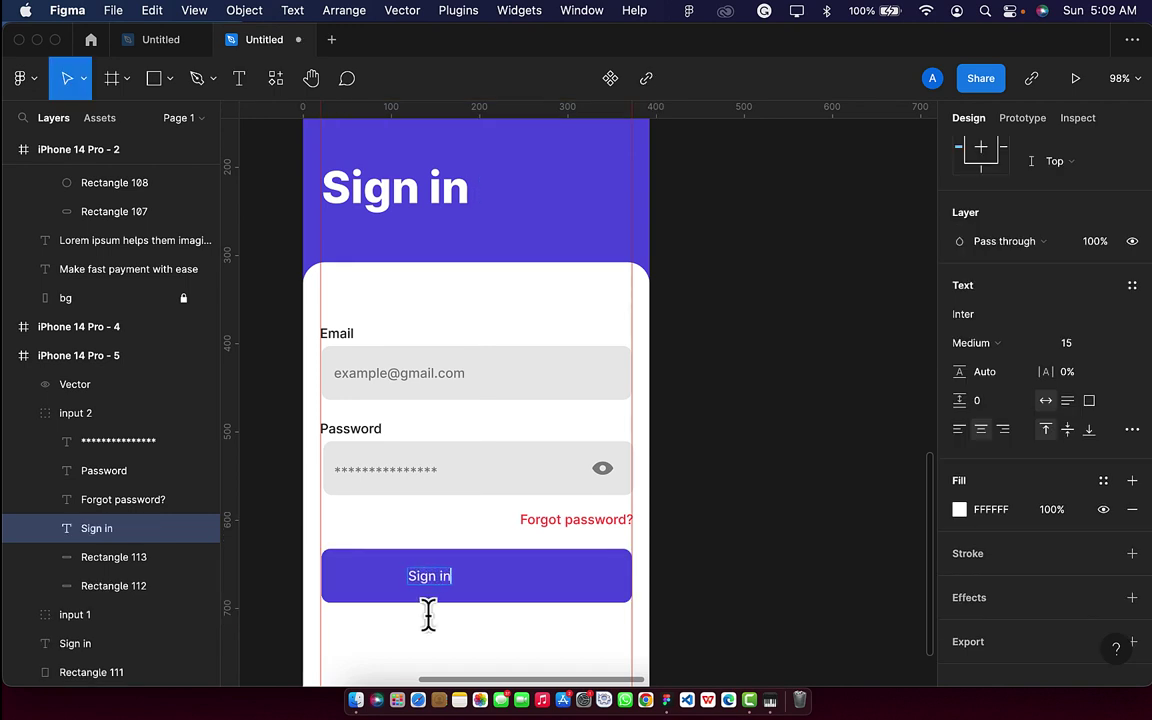
key(Escape)
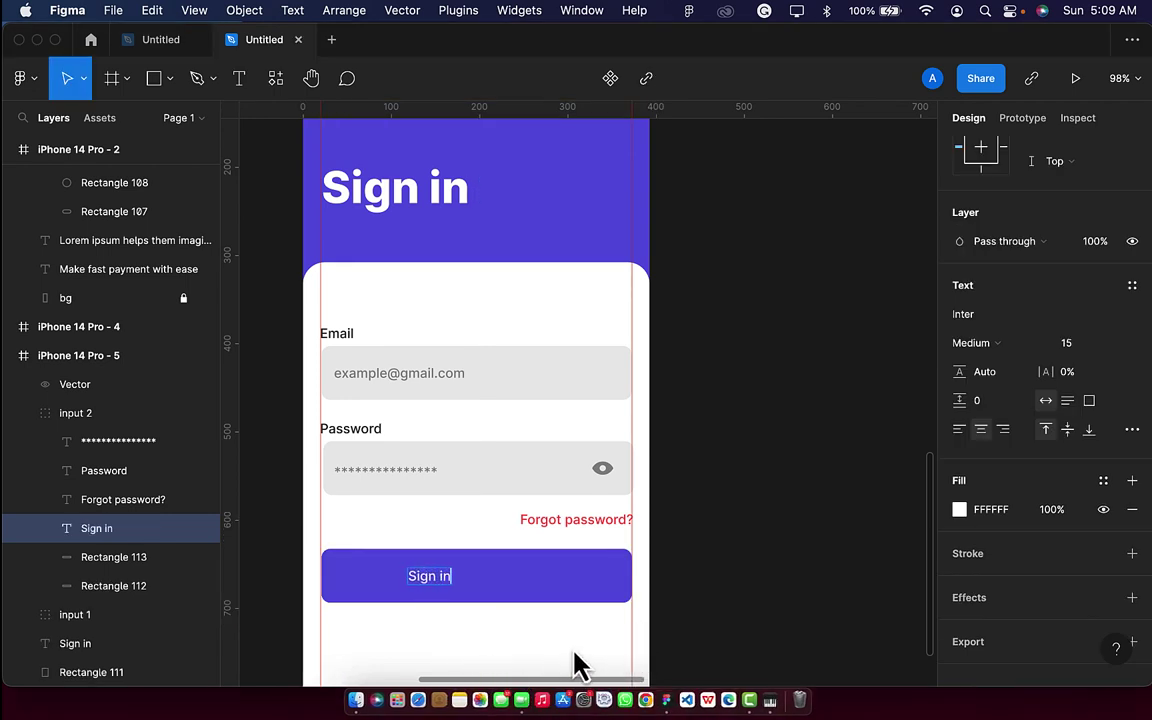
Quit FaceTime, then set the Sign in label to size 20, Semi Bold.
right_click(525, 697)
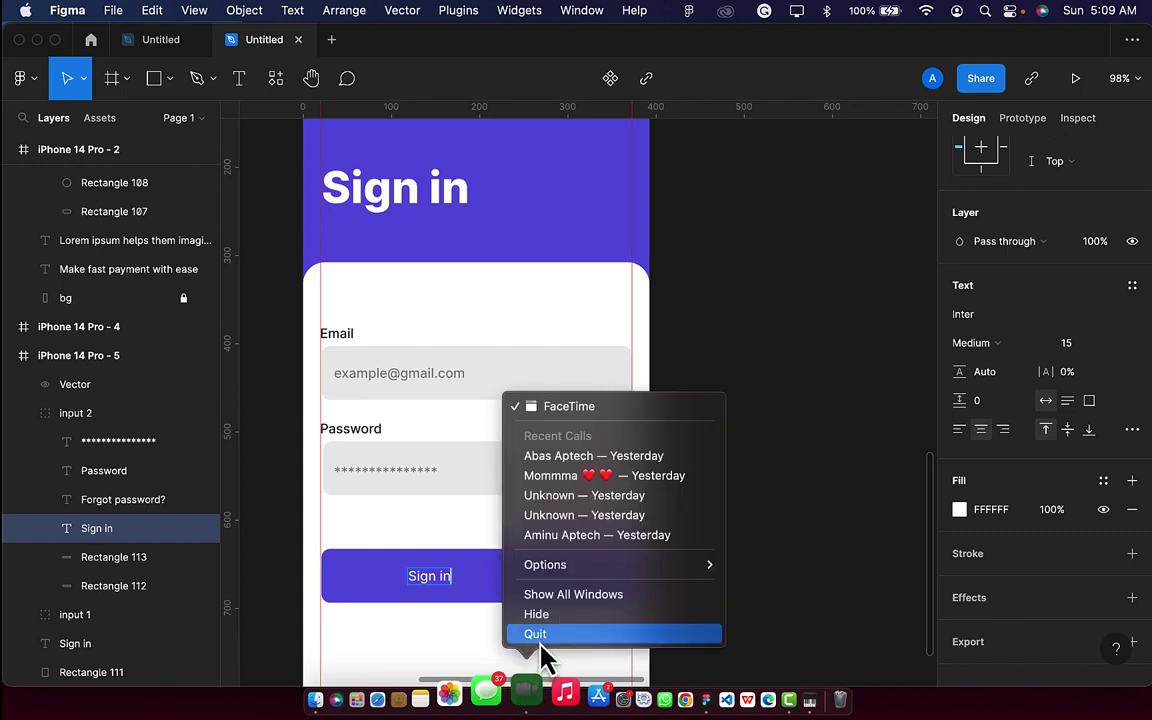
click(542, 634)
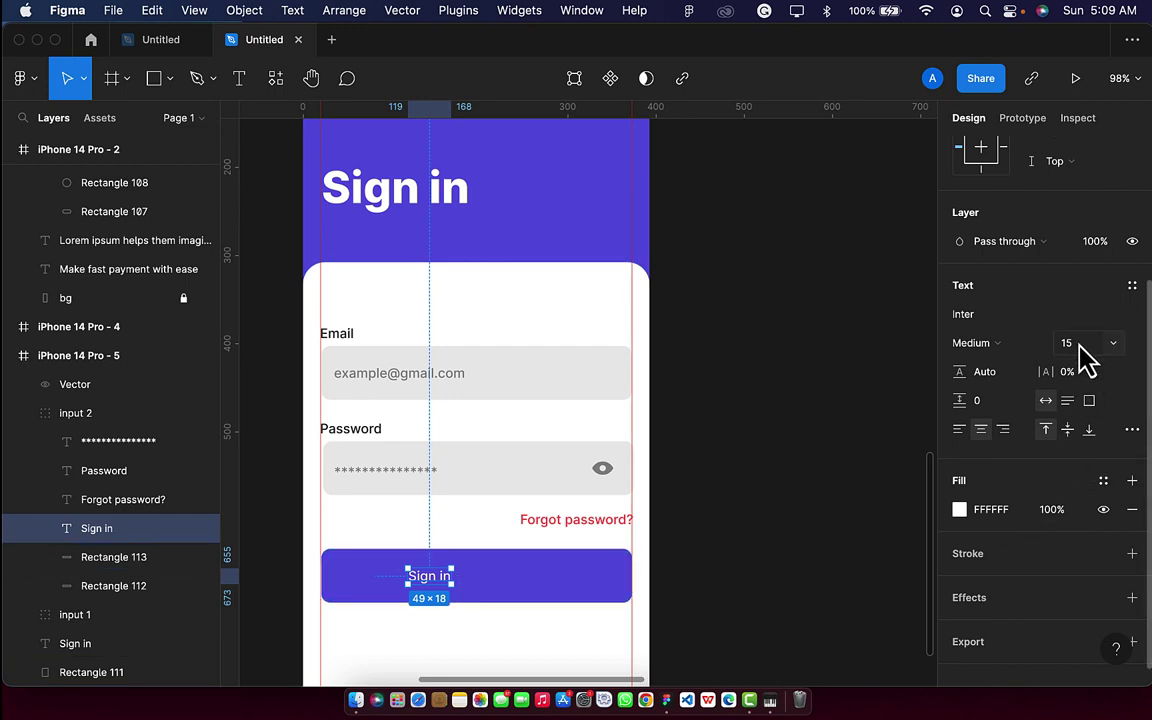
key(Return)
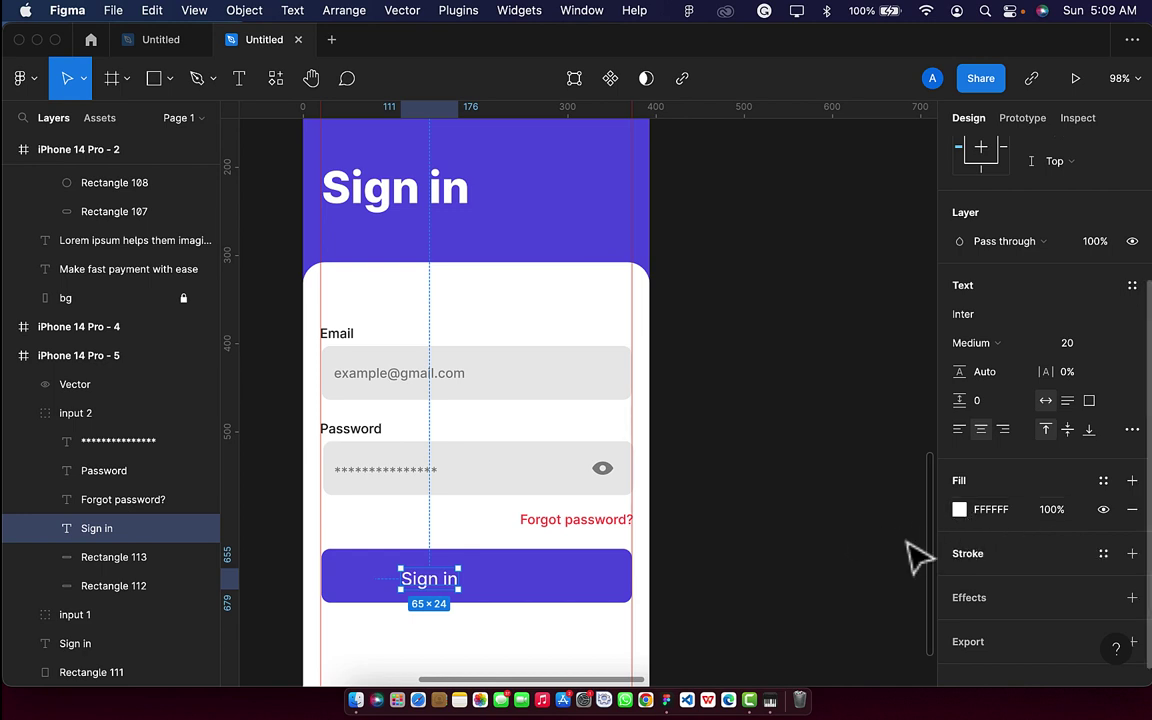
scroll(990, 500, down, 1)
scroll(1012, 518, down, 2)
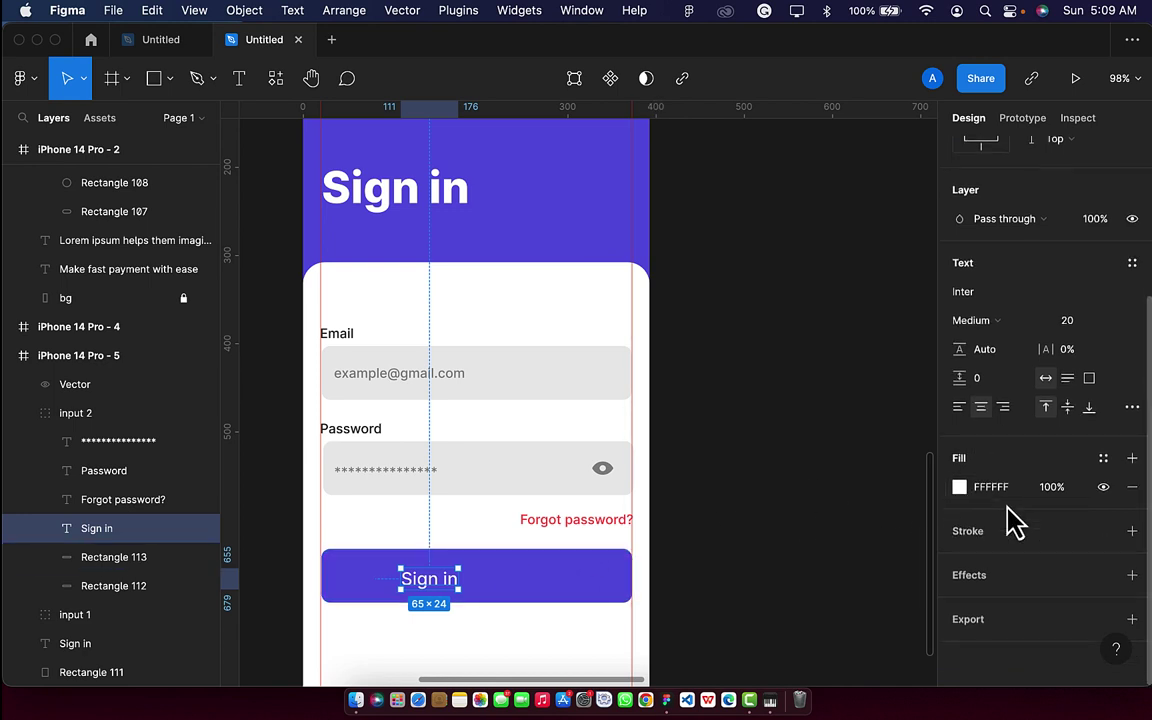
scroll(1012, 518, up, 2)
click(972, 342)
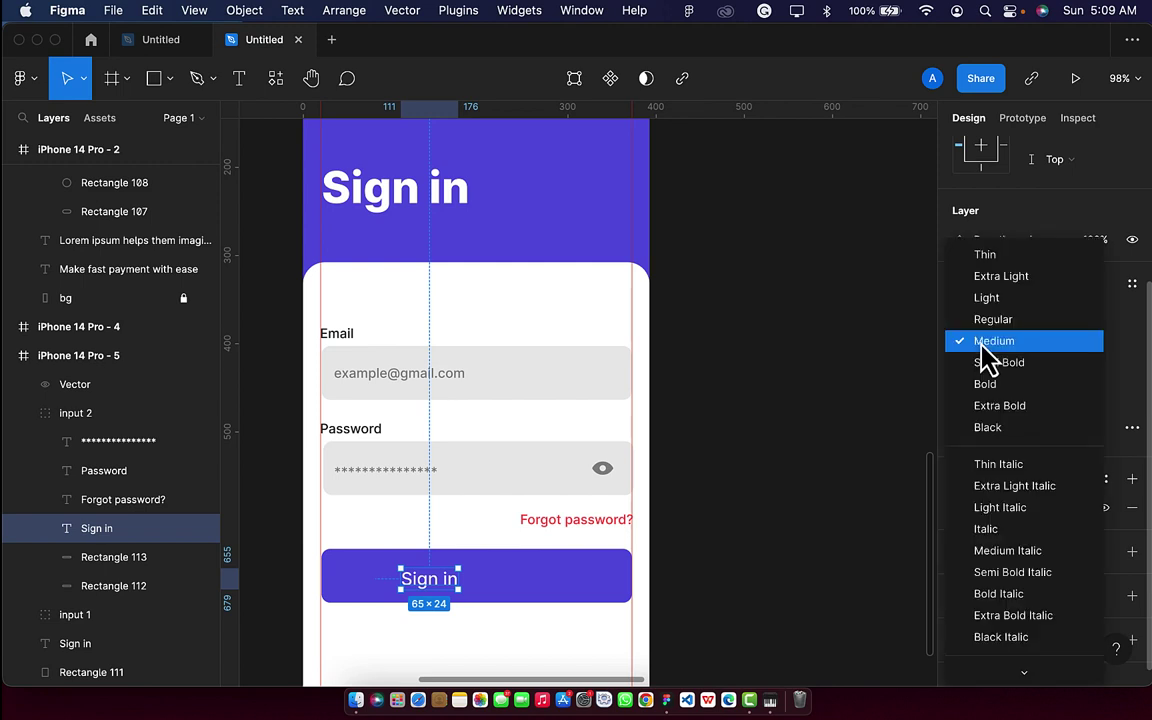
click(999, 363)
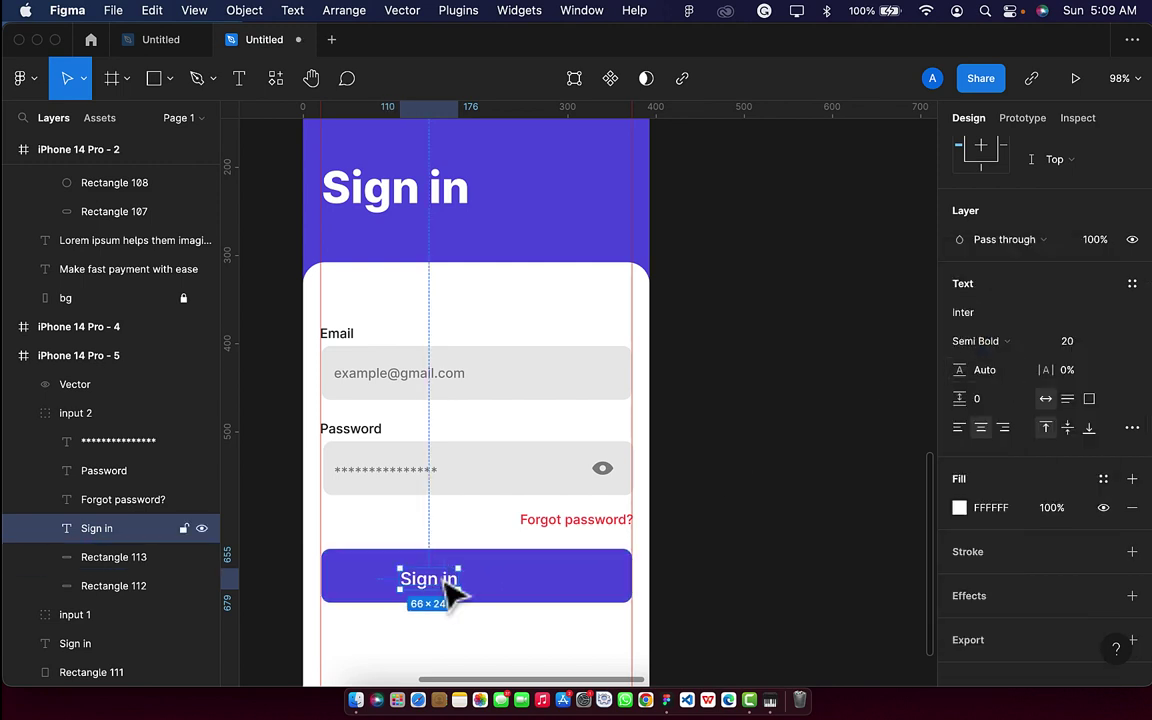
shift+click(548, 590)
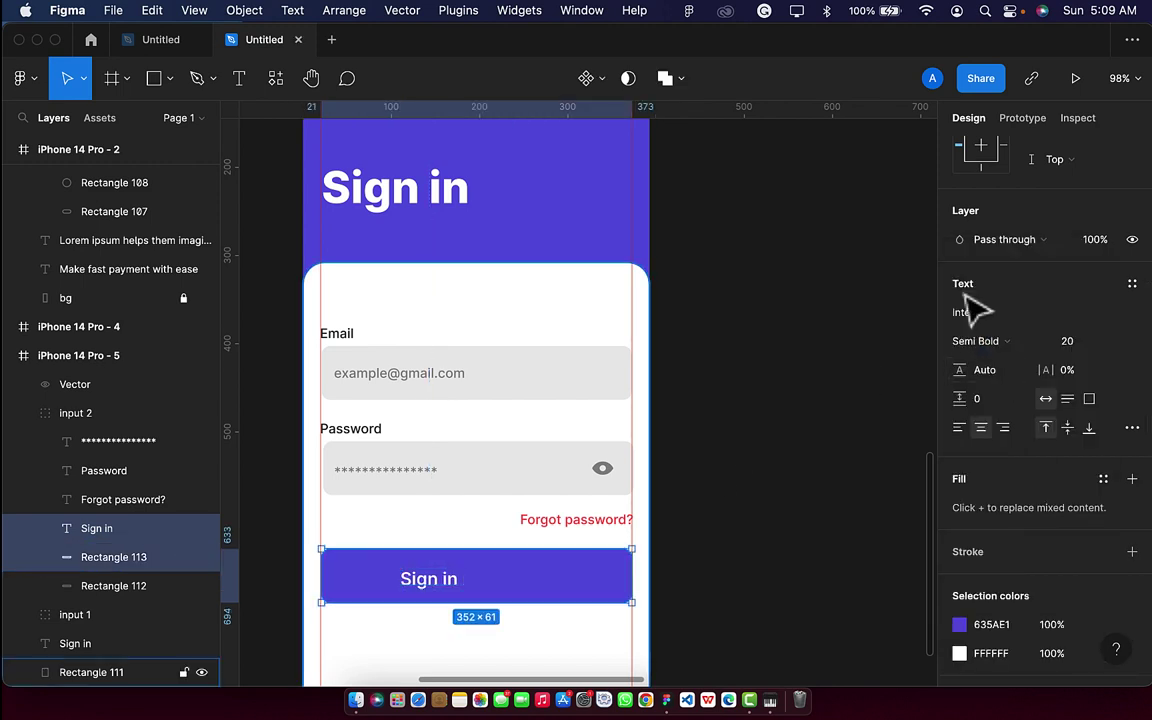
Centre the Sign in label on the button, group them as Group 4, and nudge it down 10 px.
scroll(998, 252, up, 5)
click(989, 151)
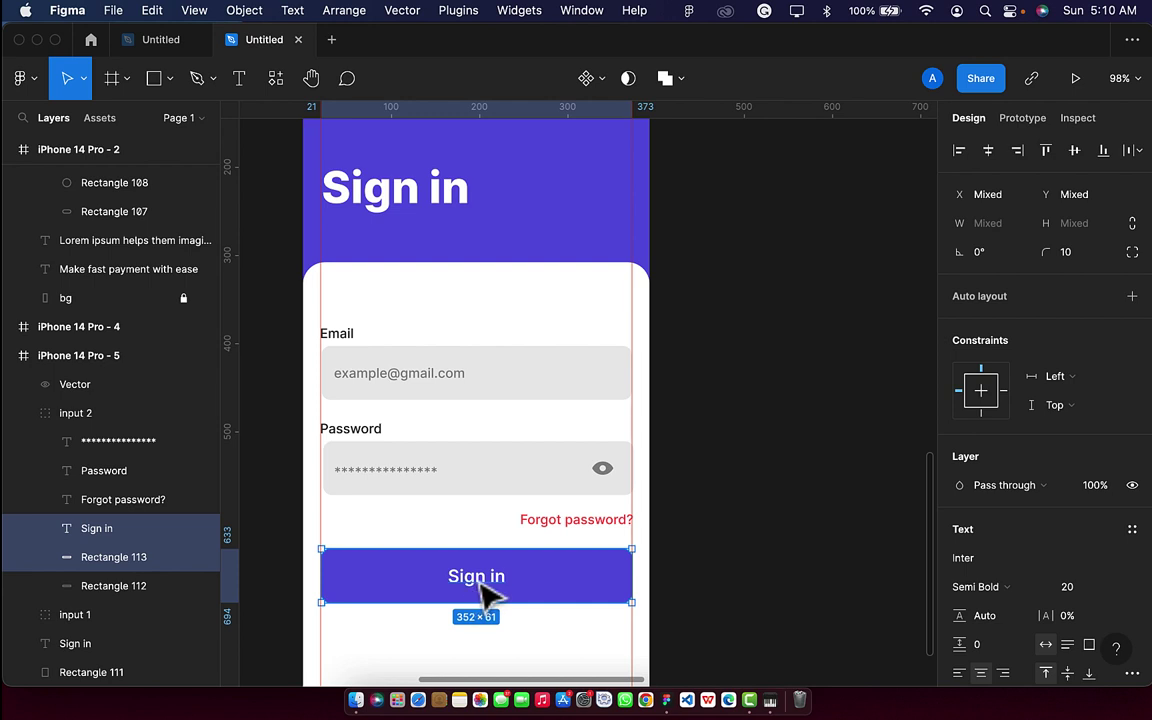
key(super+g)
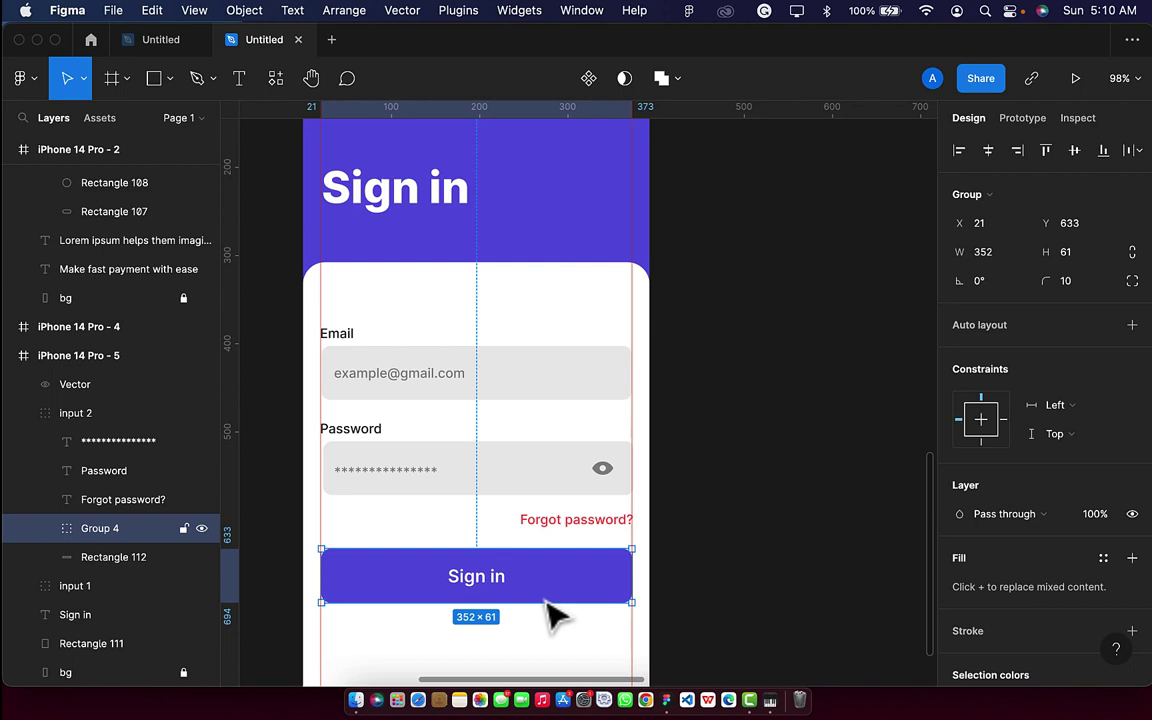
key(shift+Down)
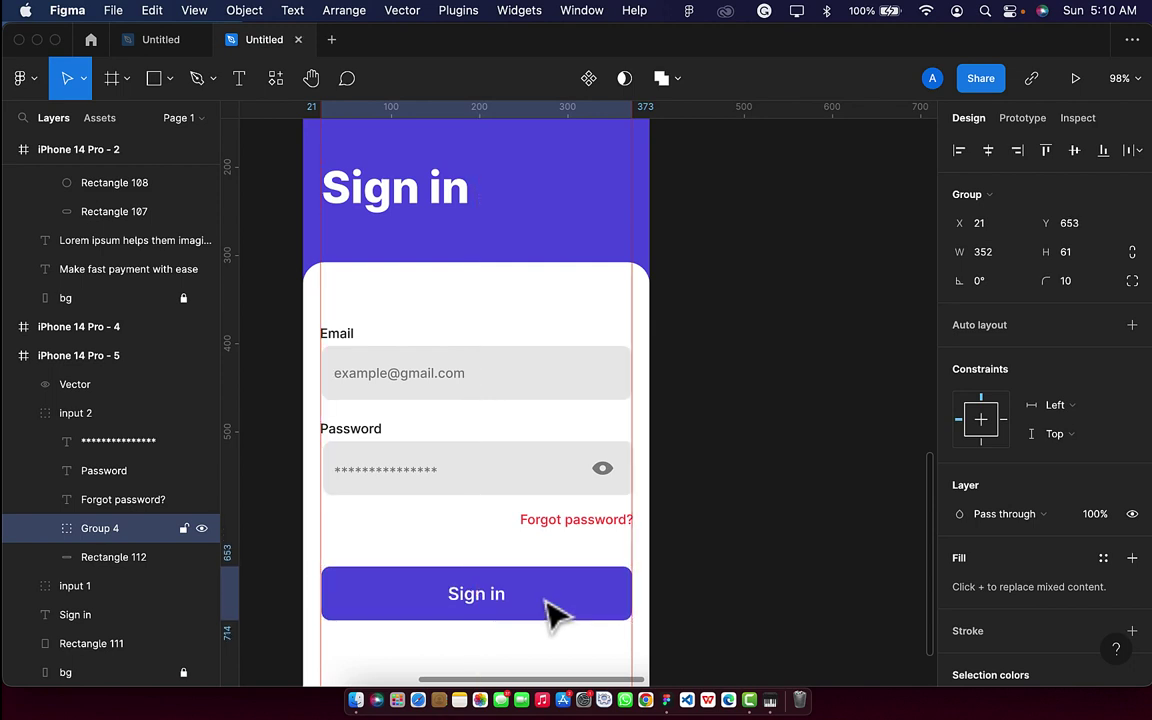
scroll(553, 615, down, 2)
scroll(553, 615, down, 3)
scroll(553, 577, down, 3)
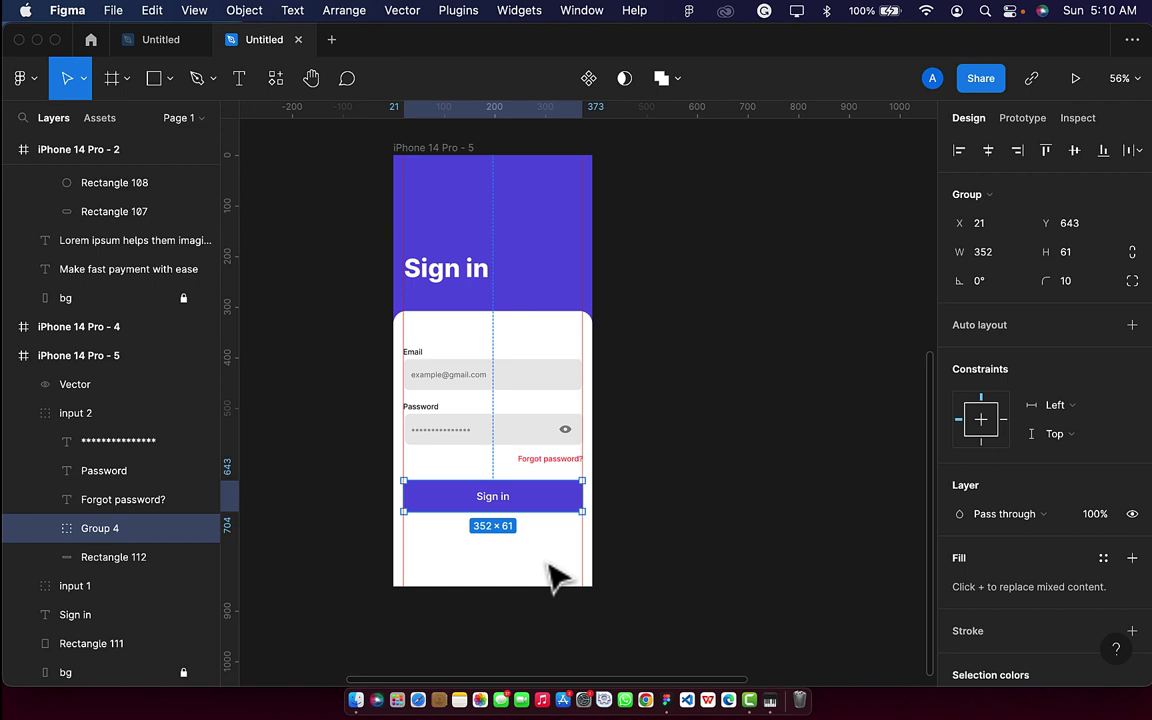
scroll(488, 540, up, 3)
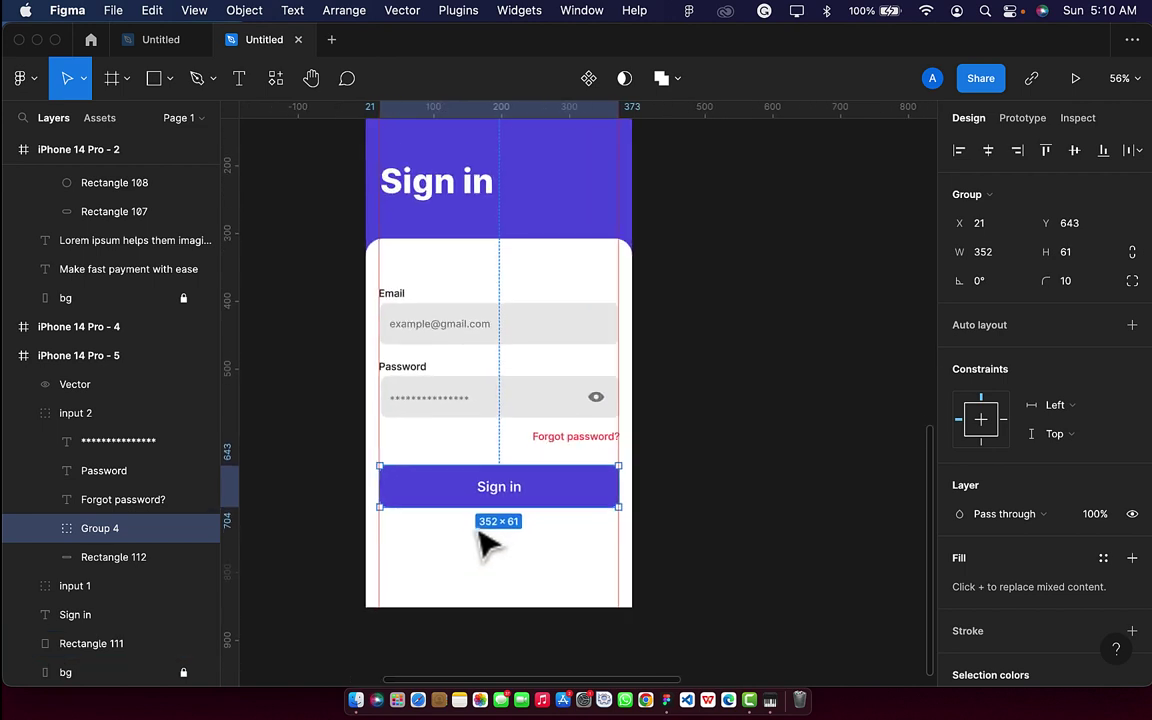
Add 'Not yet registered? Sign up' below the button, centred, at font size 15.
click(247, 84)
click(429, 547)
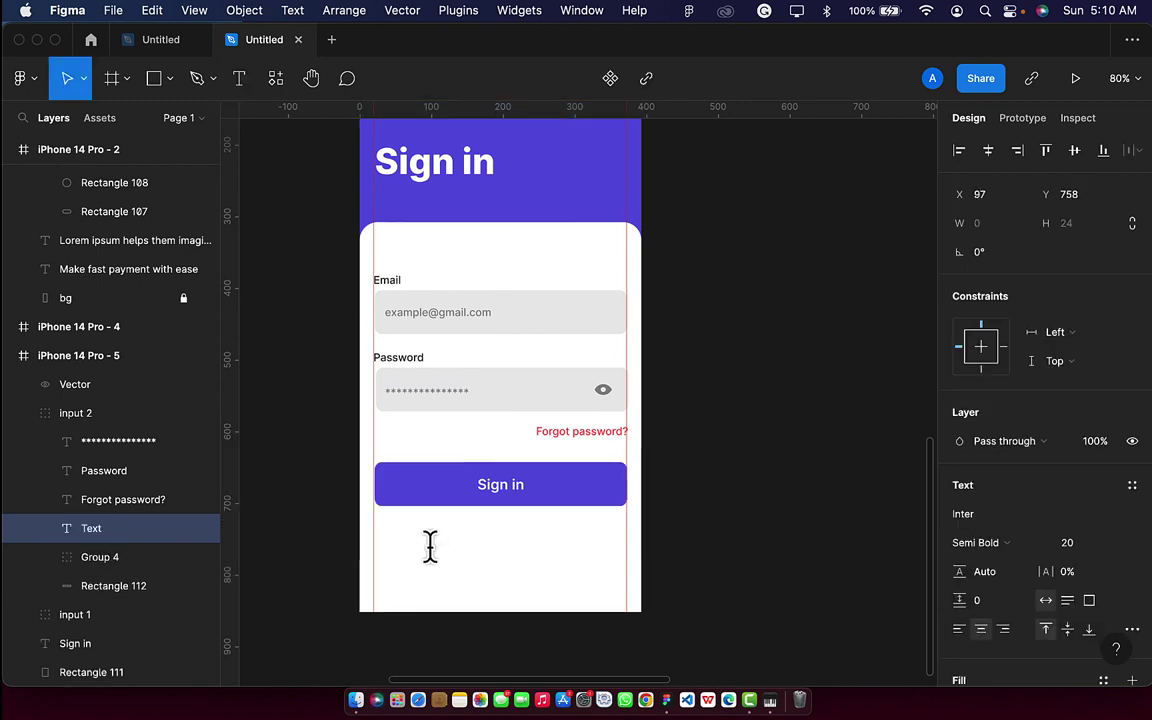
text(Not ye)
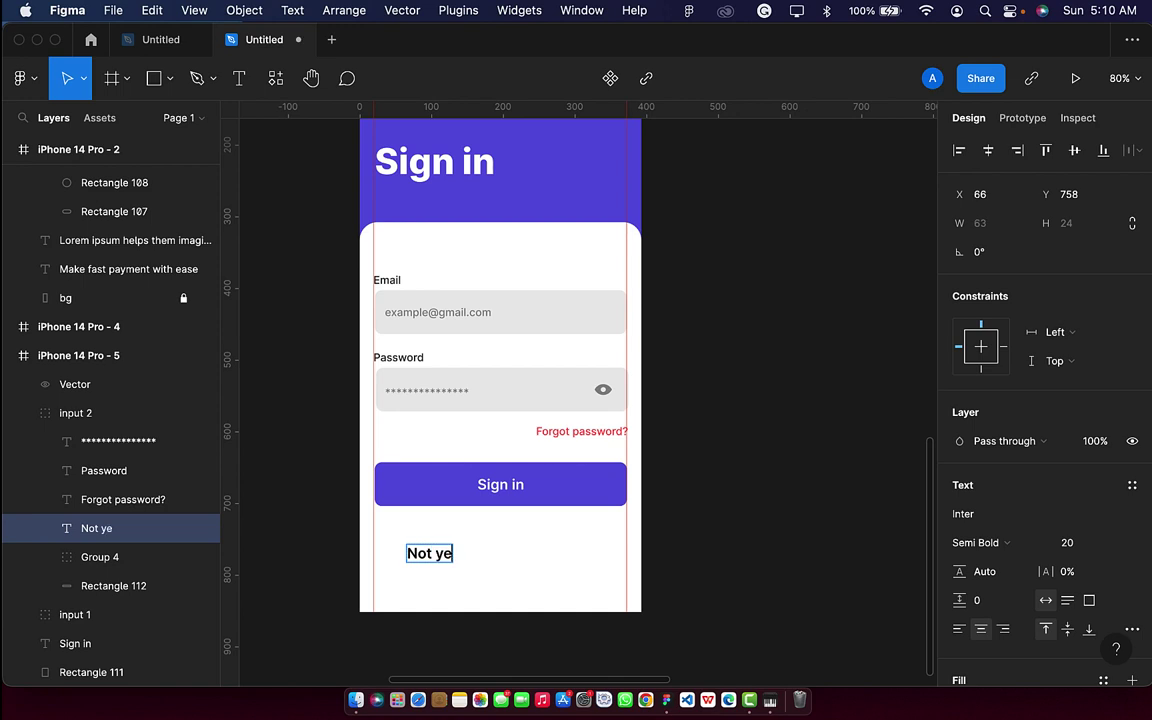
text(t regis)
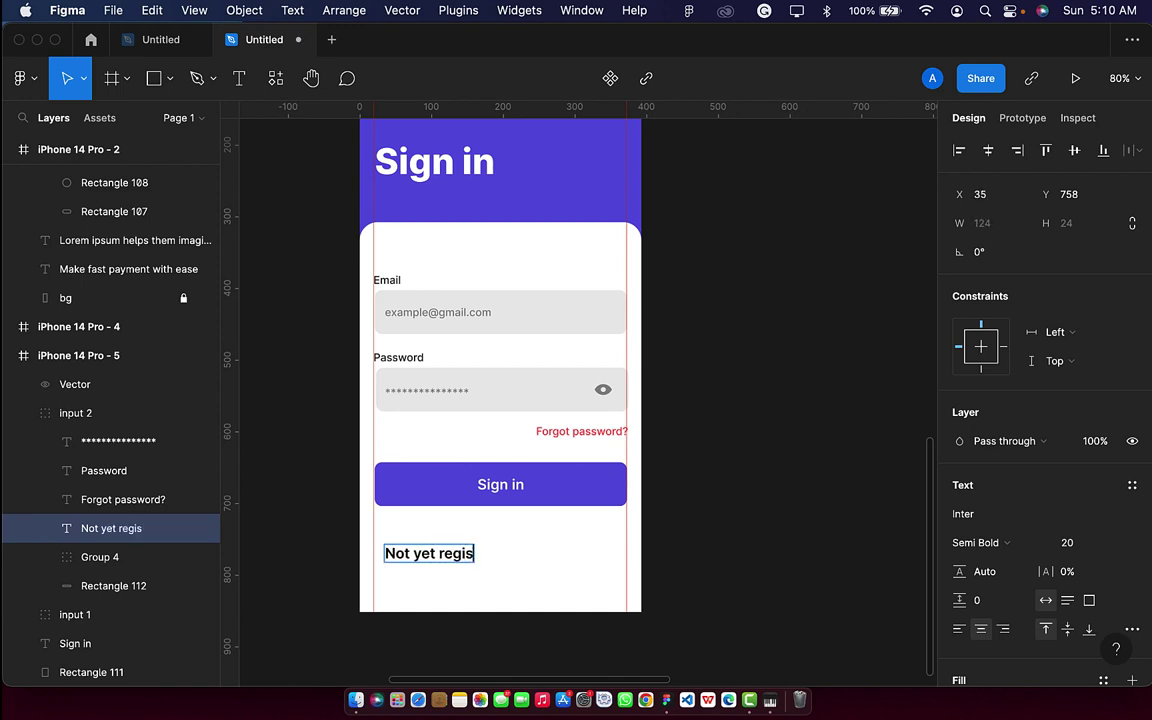
text(tered)
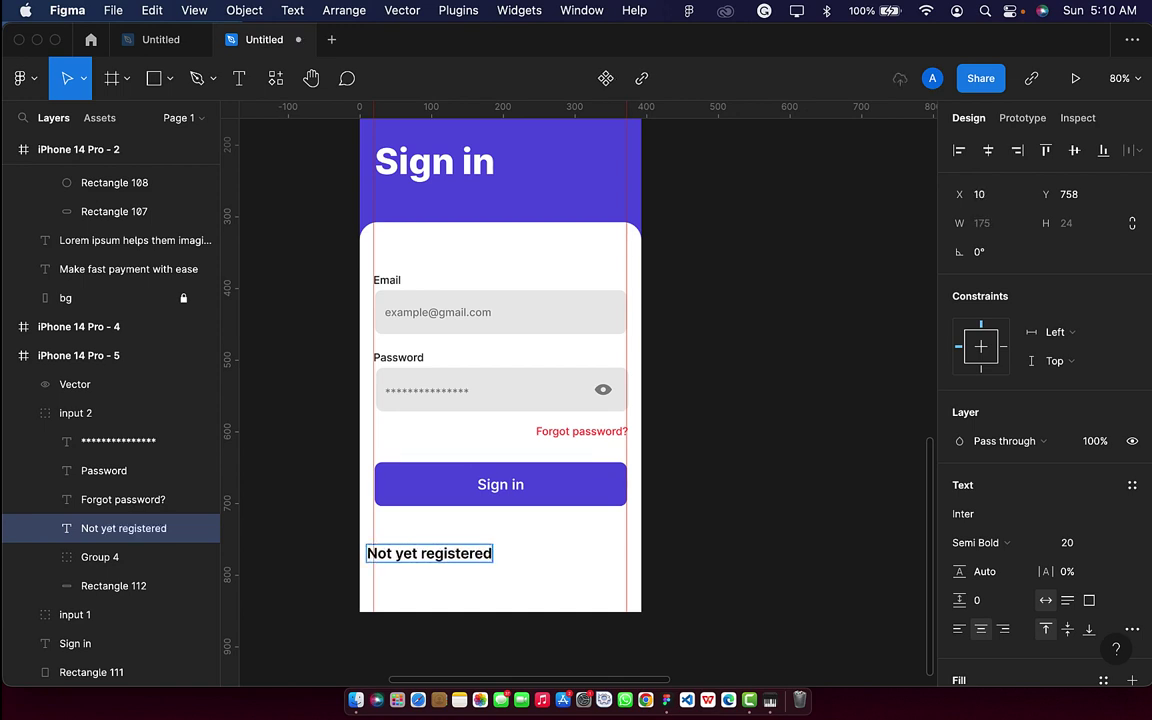
text(?)
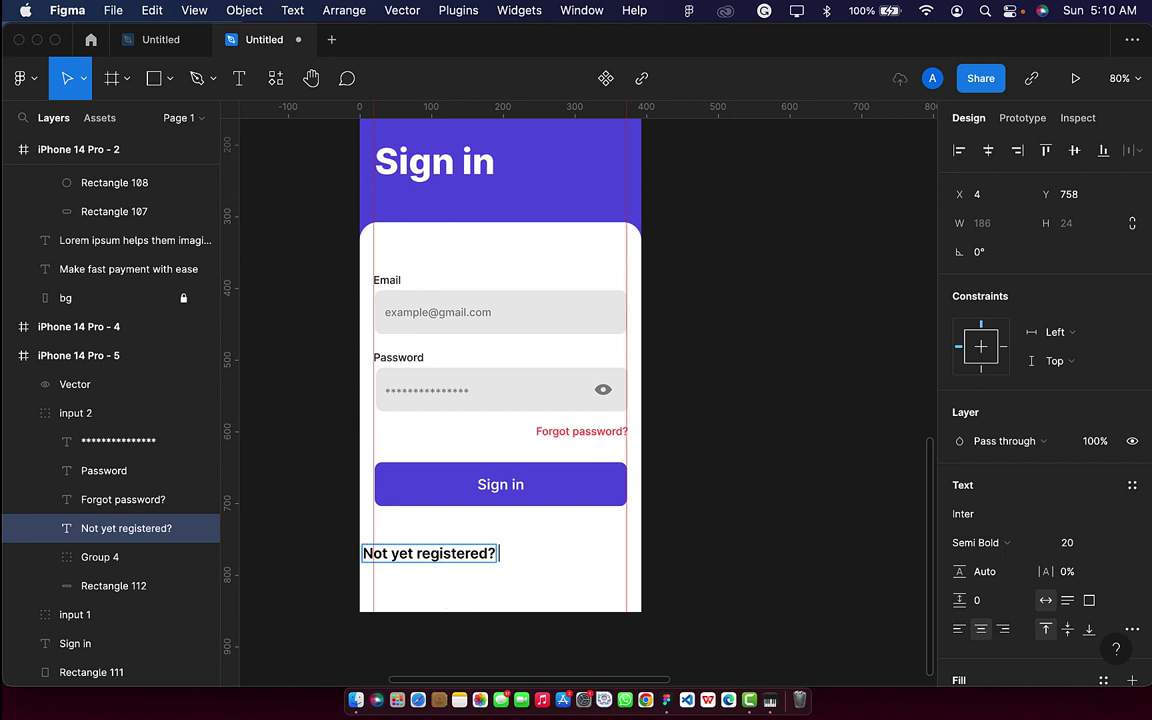
text( Sign)
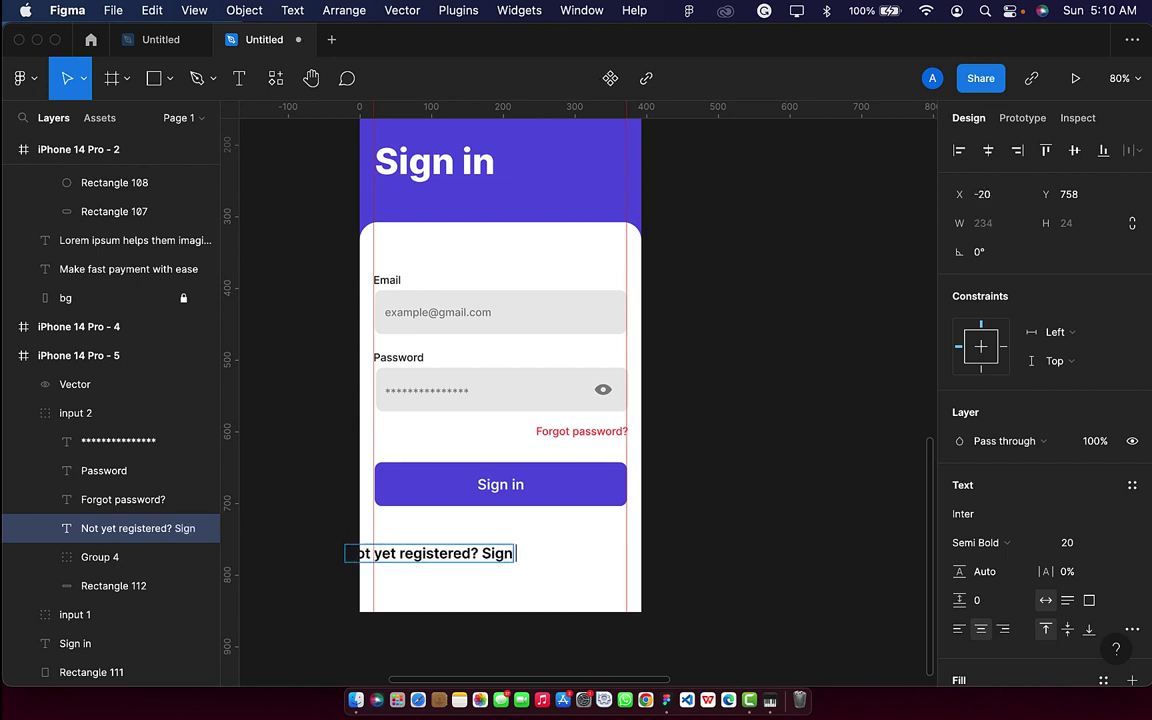
text( up)
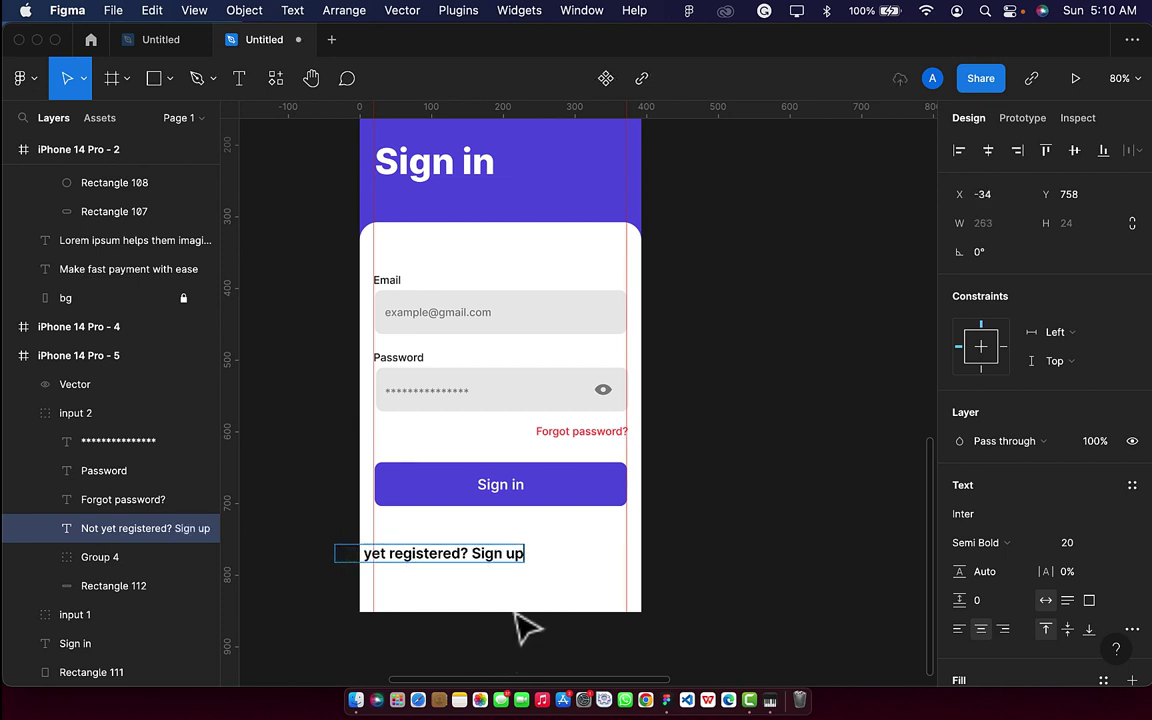
key(Escape)
drag(473, 575, 540, 566)
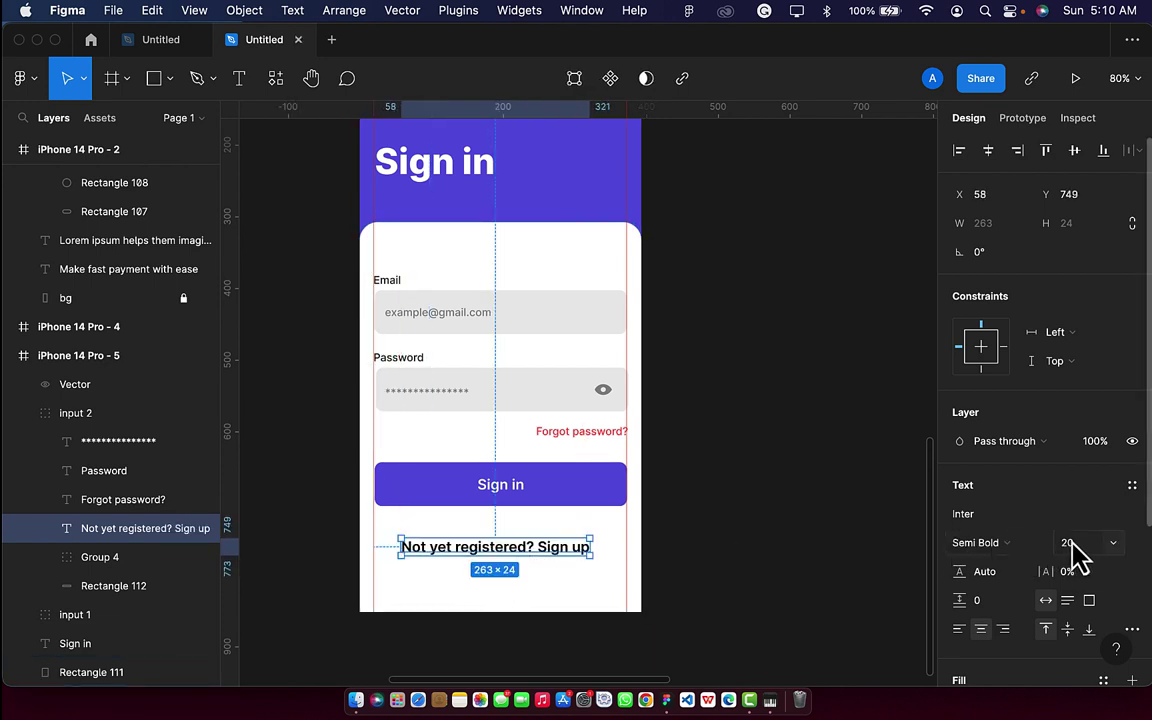
text(15)
key(Return)
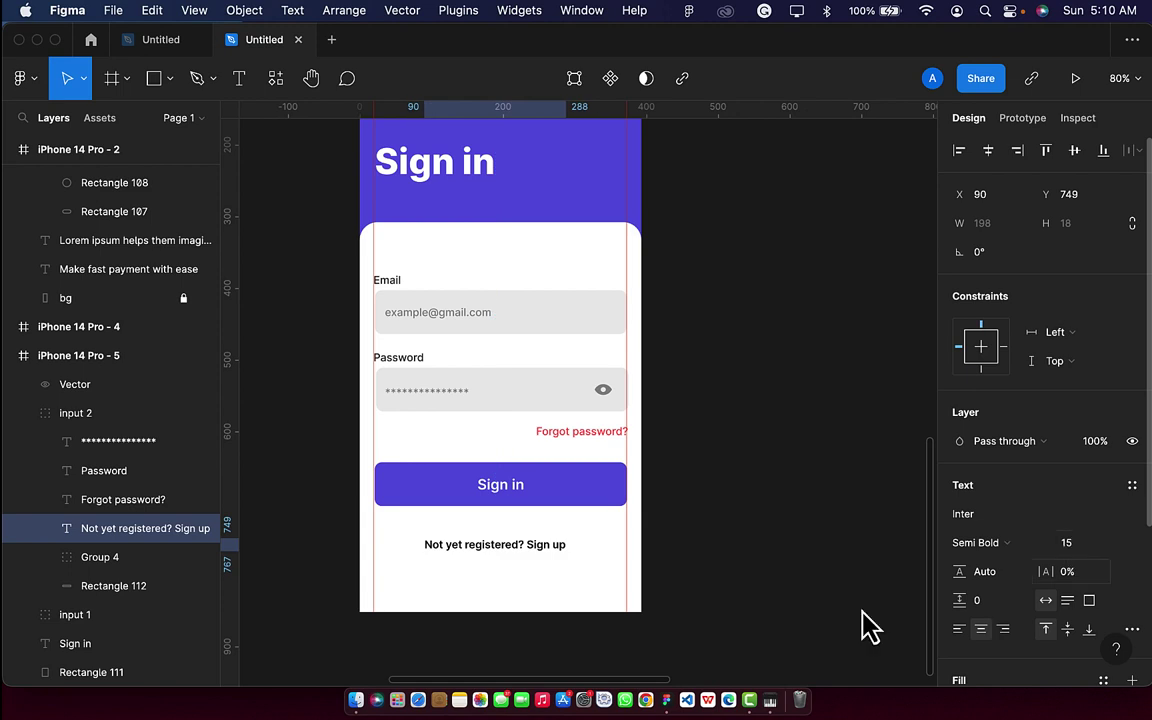
scroll(514, 560, up, 3)
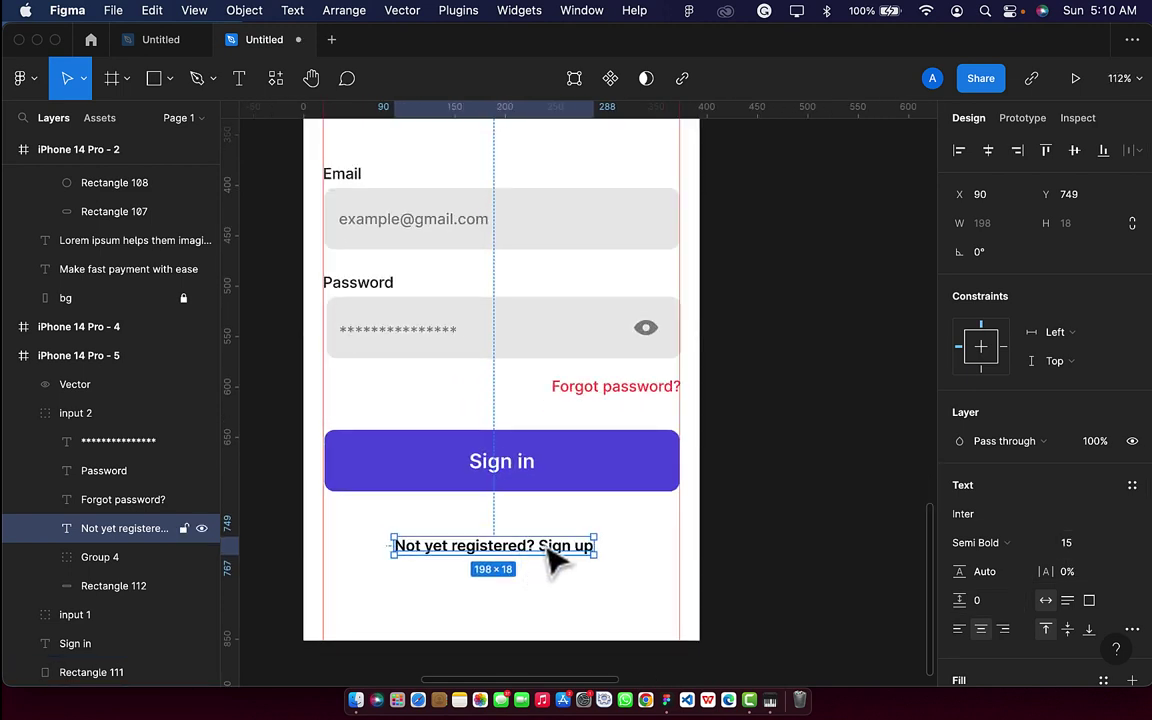
Make the words 'Sign up' bold and purple 635AE1.
double_click(545, 555)
click(538, 544)
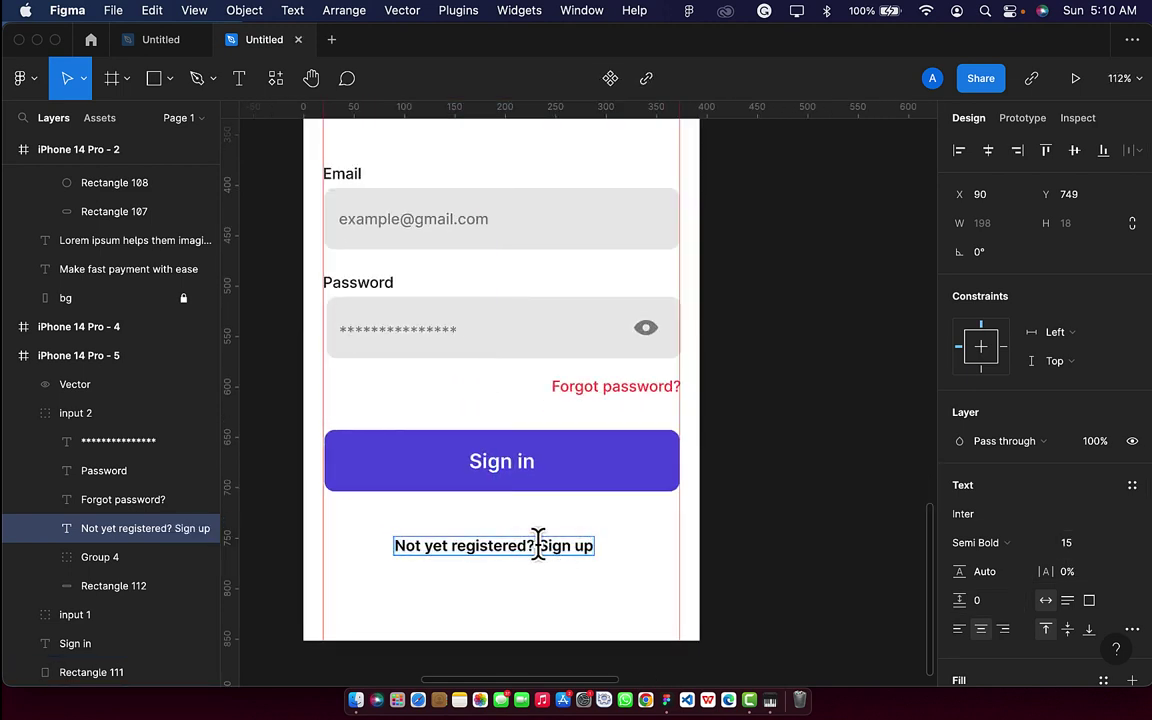
drag(538, 544, 600, 547)
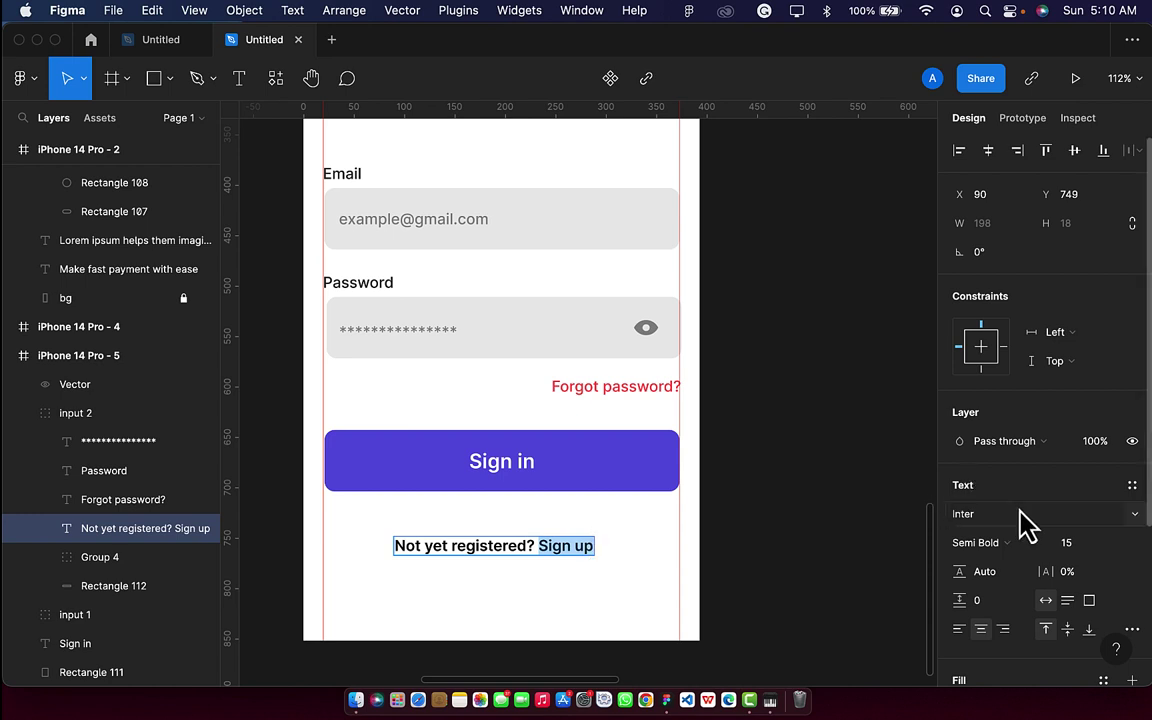
scroll(1023, 527, down, 4)
click(960, 530)
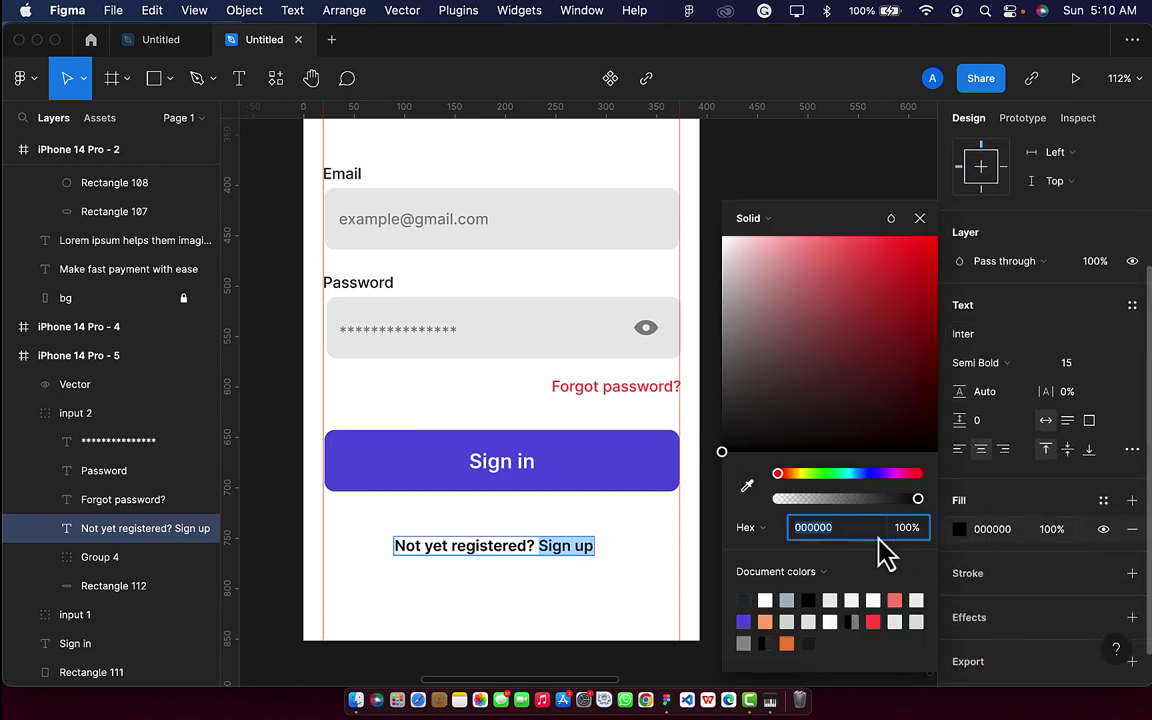
click(743, 621)
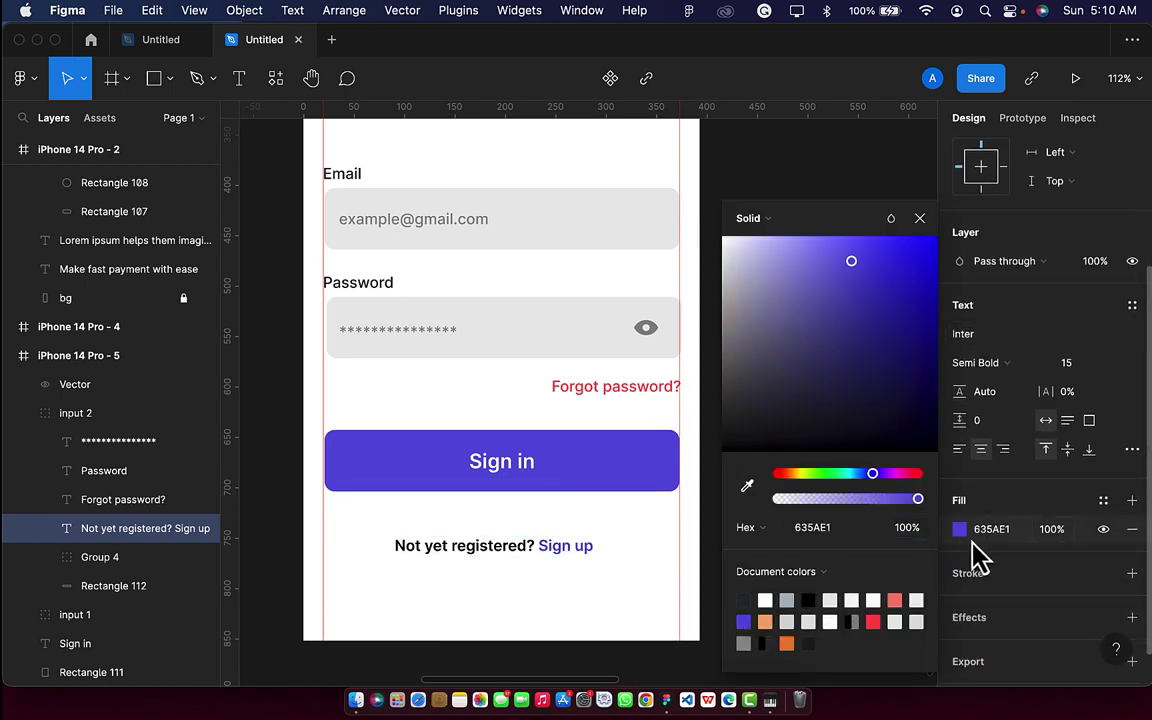
click(1008, 385)
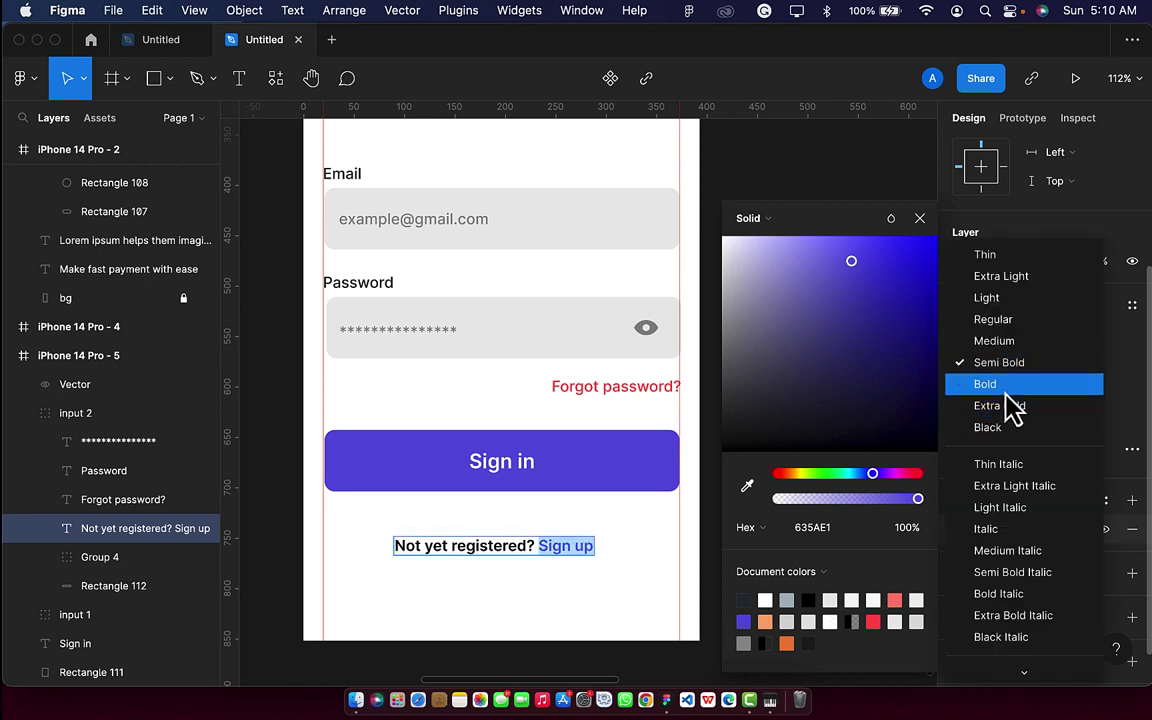
click(1004, 390)
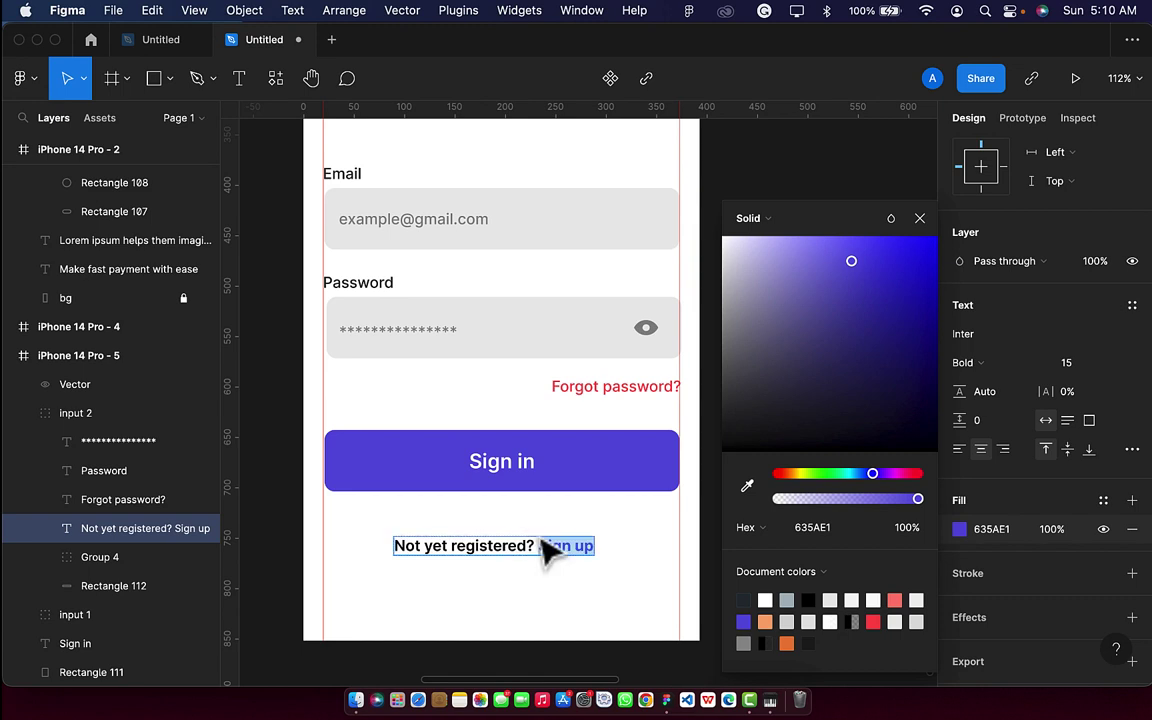
Set 'Not yet registered?' to Medium weight.
drag(533, 545, 392, 552)
click(990, 363)
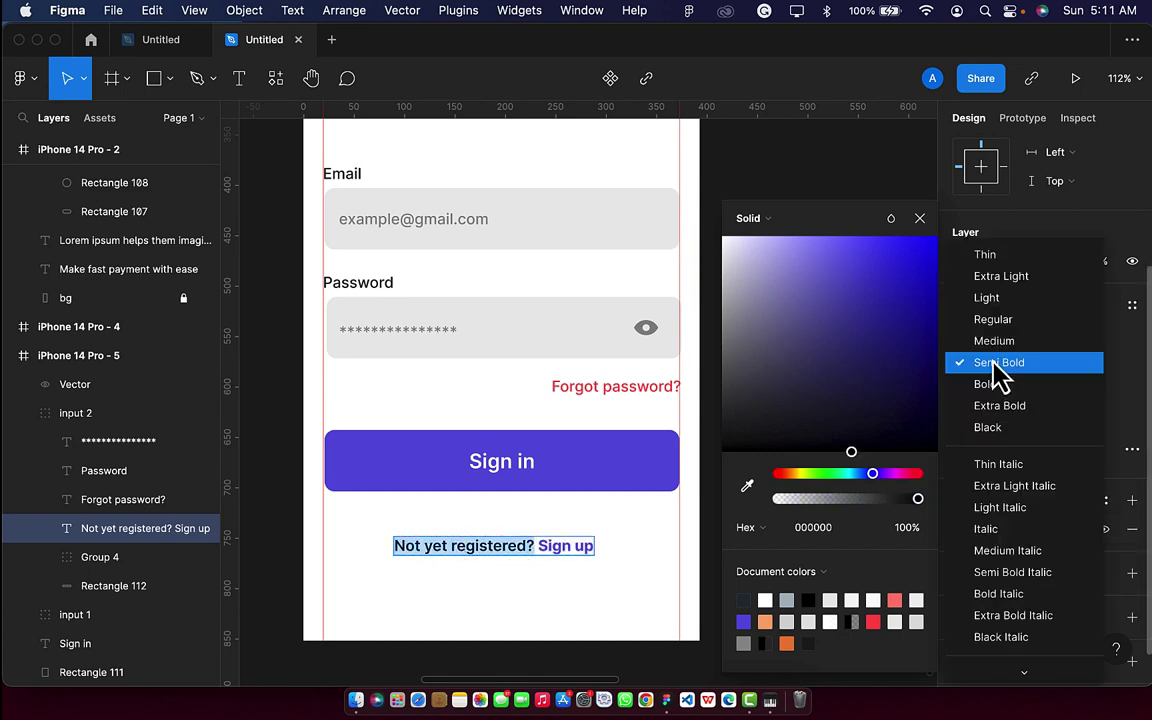
click(997, 345)
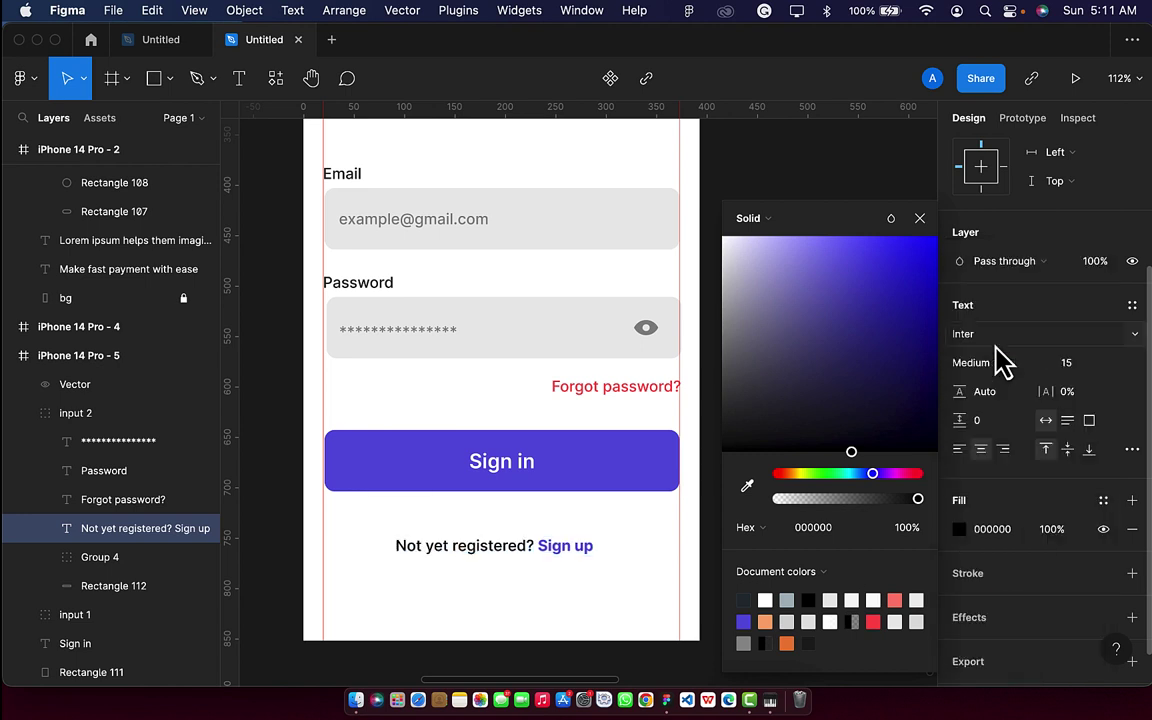
key(Escape)
click(593, 607)
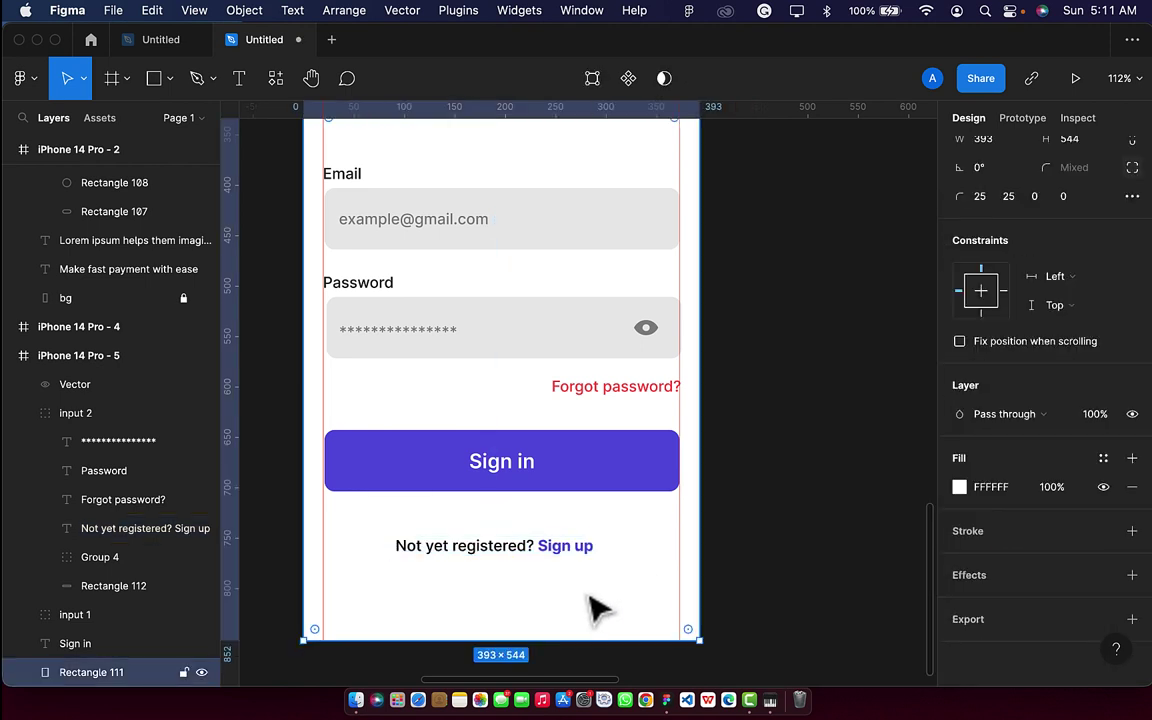
scroll(593, 607, down, 3)
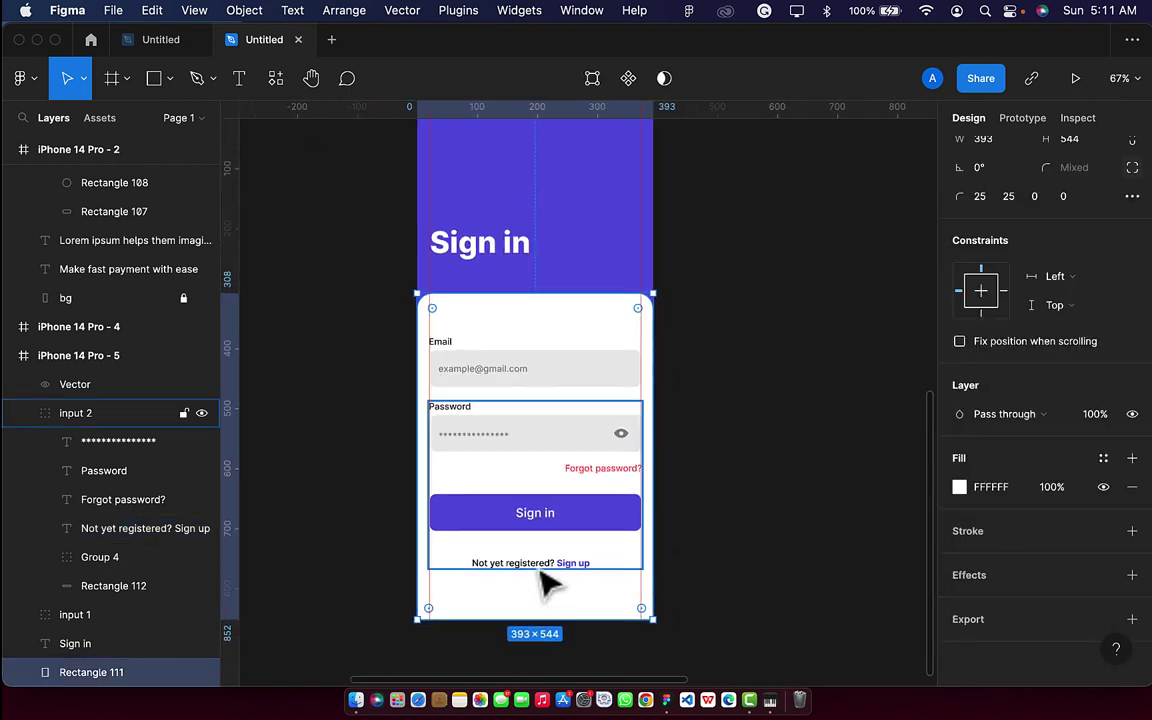
scroll(515, 565, up, 3)
Set the fill opacity of 'Not yet registered?' to 60%.
click(506, 580)
double_click(578, 573)
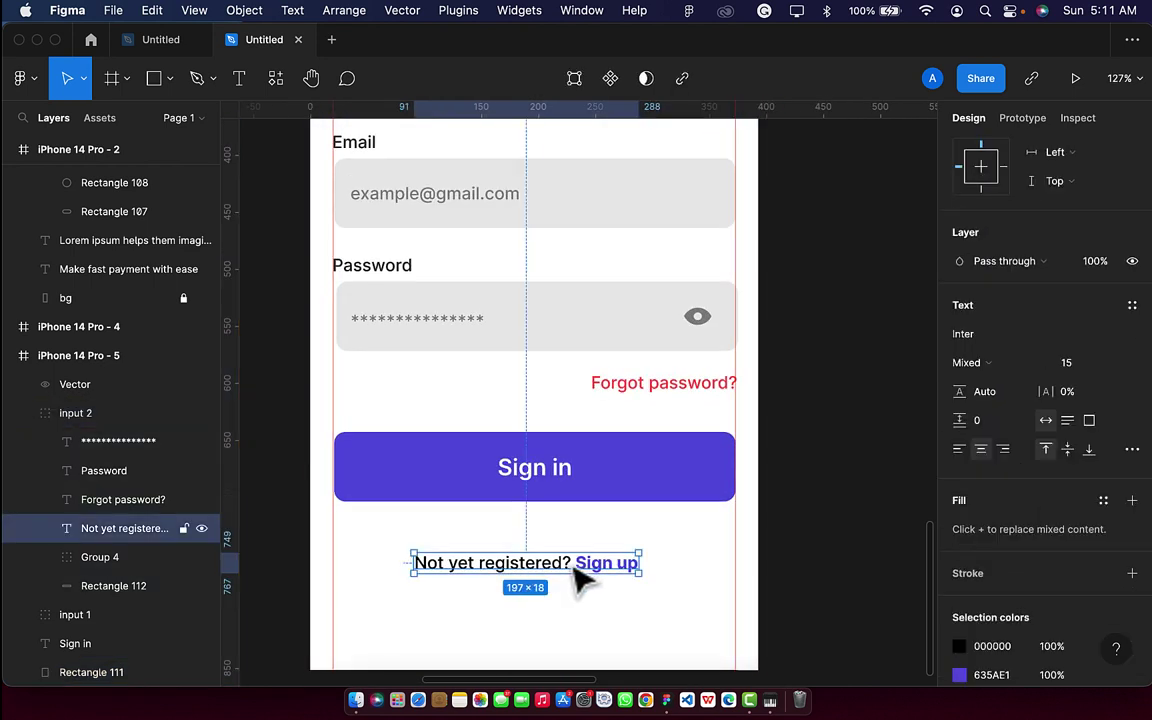
double_click(568, 560)
click(570, 560)
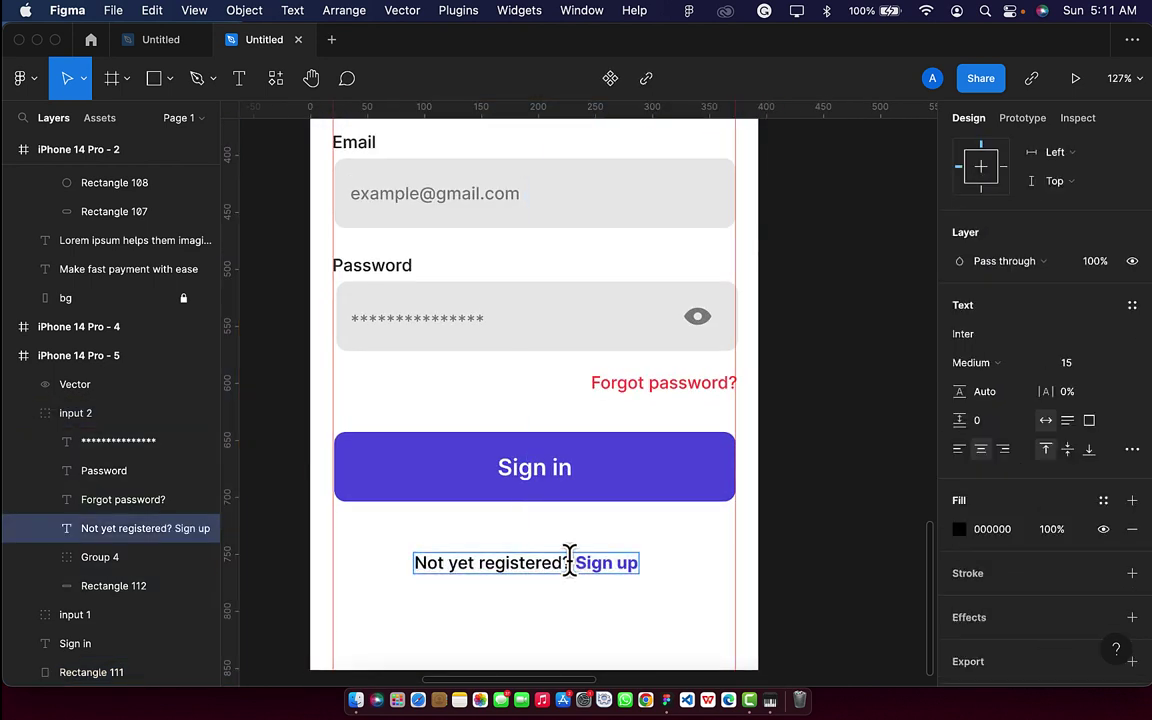
drag(570, 560, 417, 568)
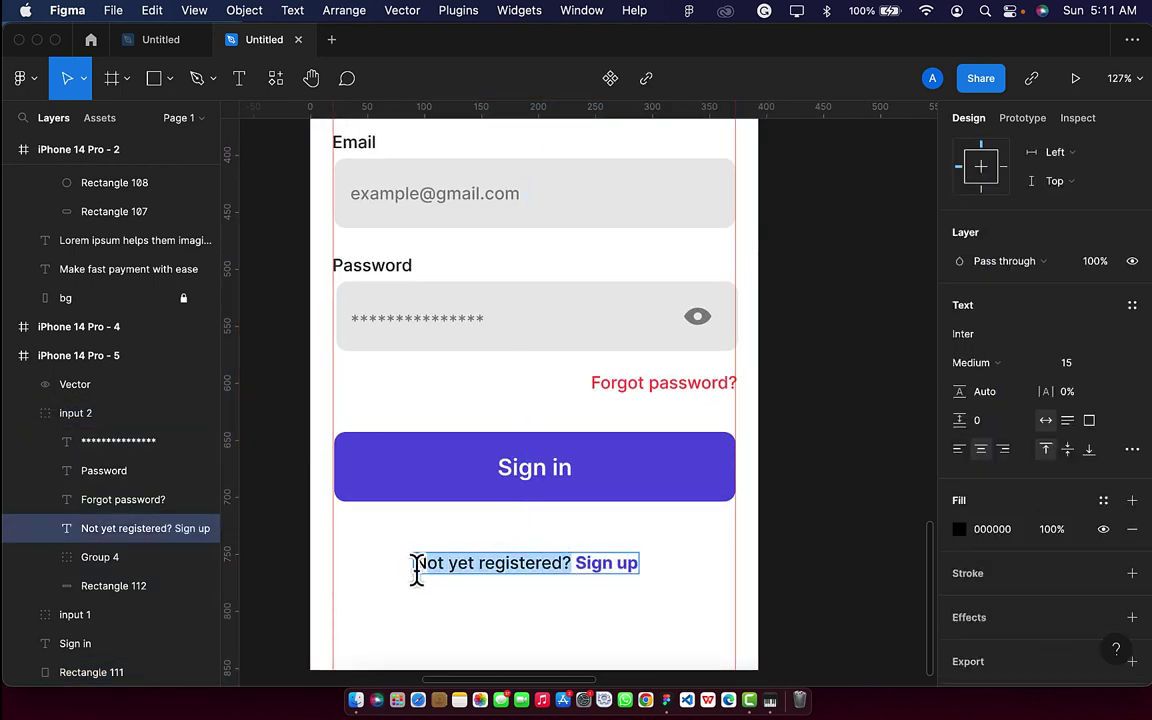
click(1052, 531)
key(BackSpace)
text(6)
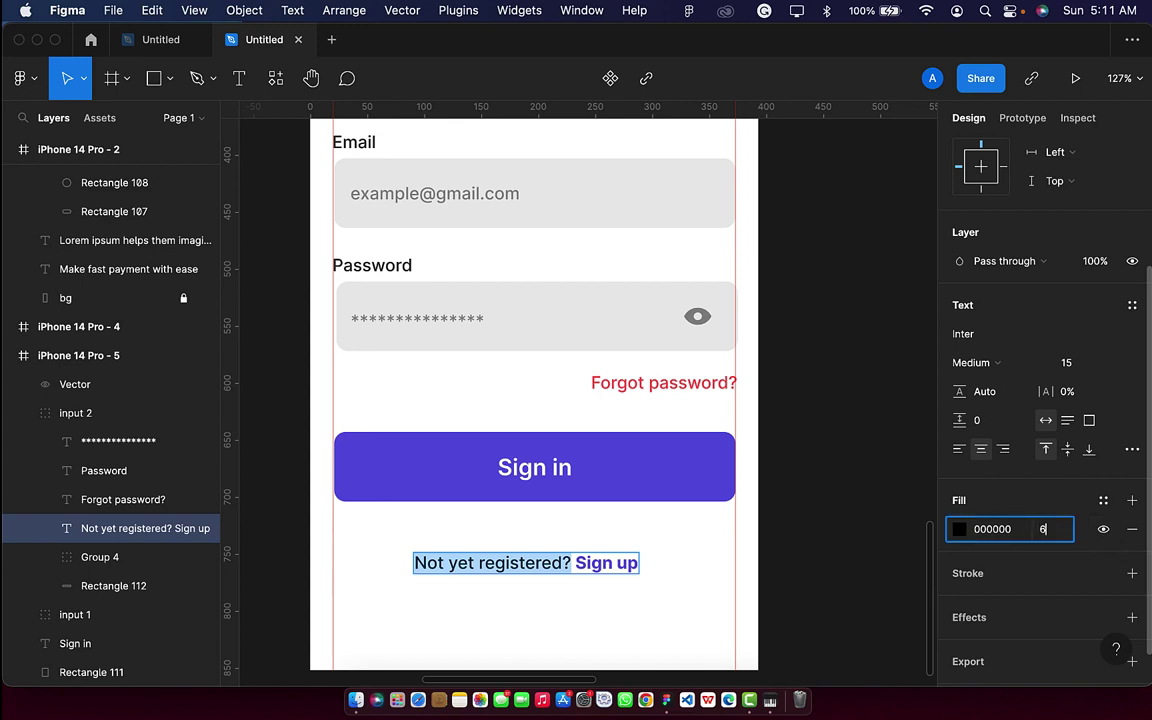
text(0)
key(Return)
key(Escape)
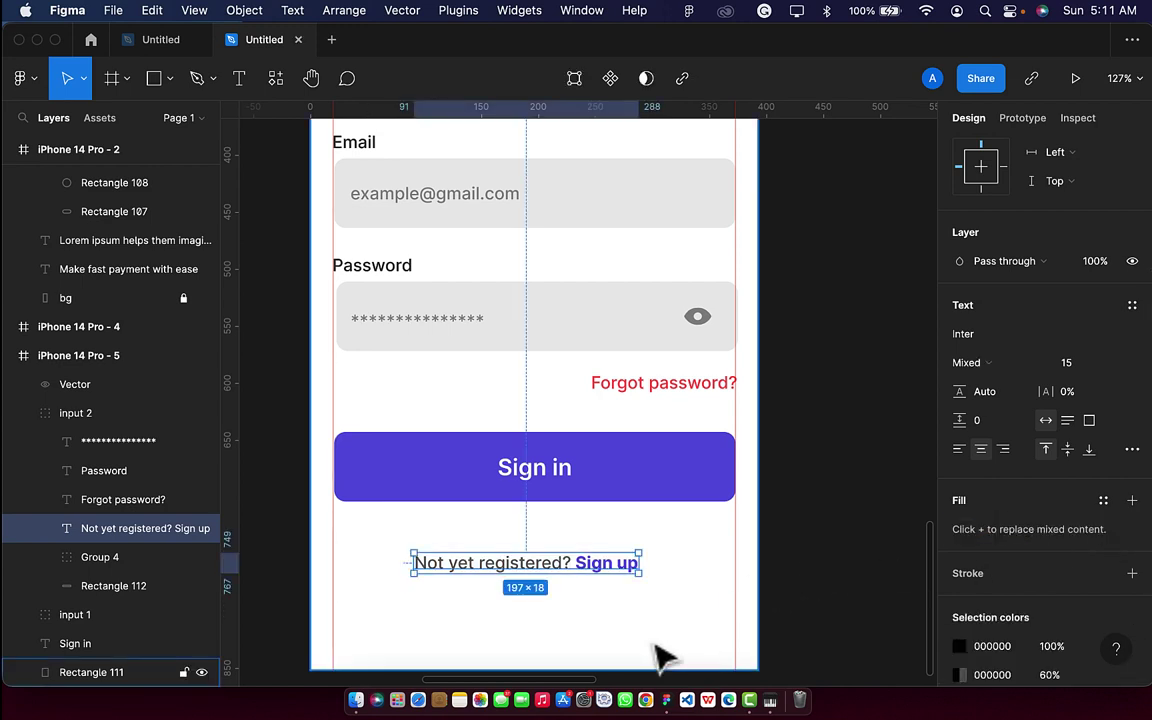
scroll(662, 657, down, 5)
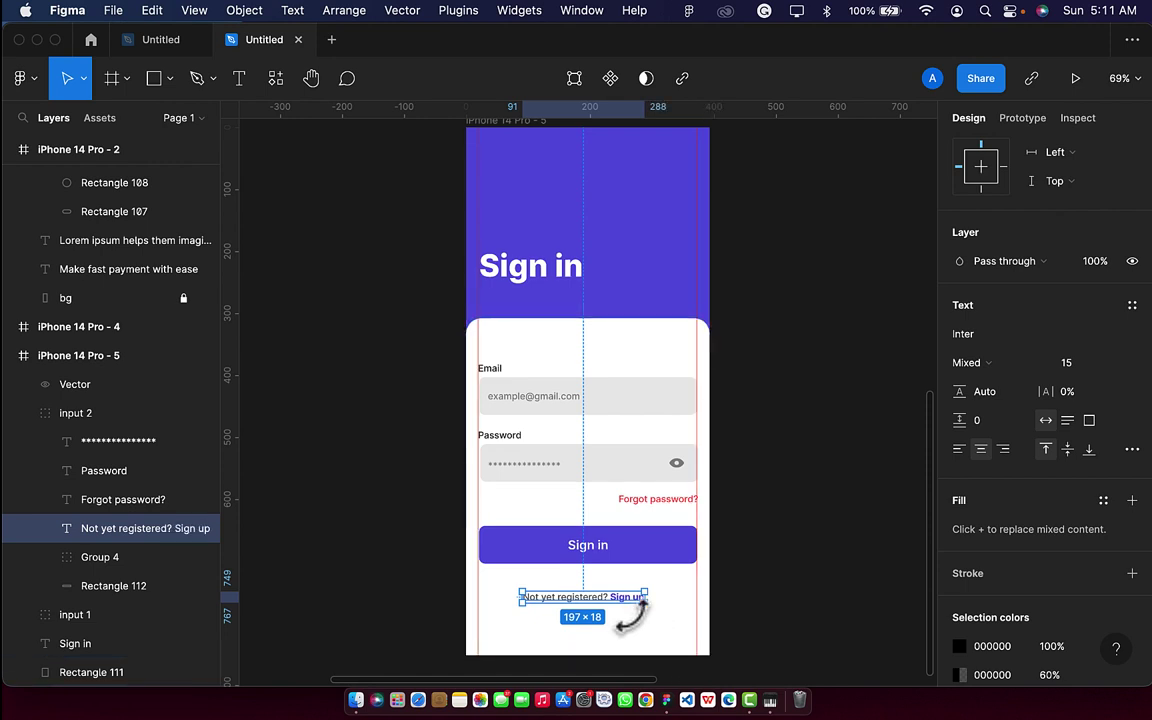
Nudge the Email input group up 10 px.
click(765, 596)
scroll(765, 596, right, 2)
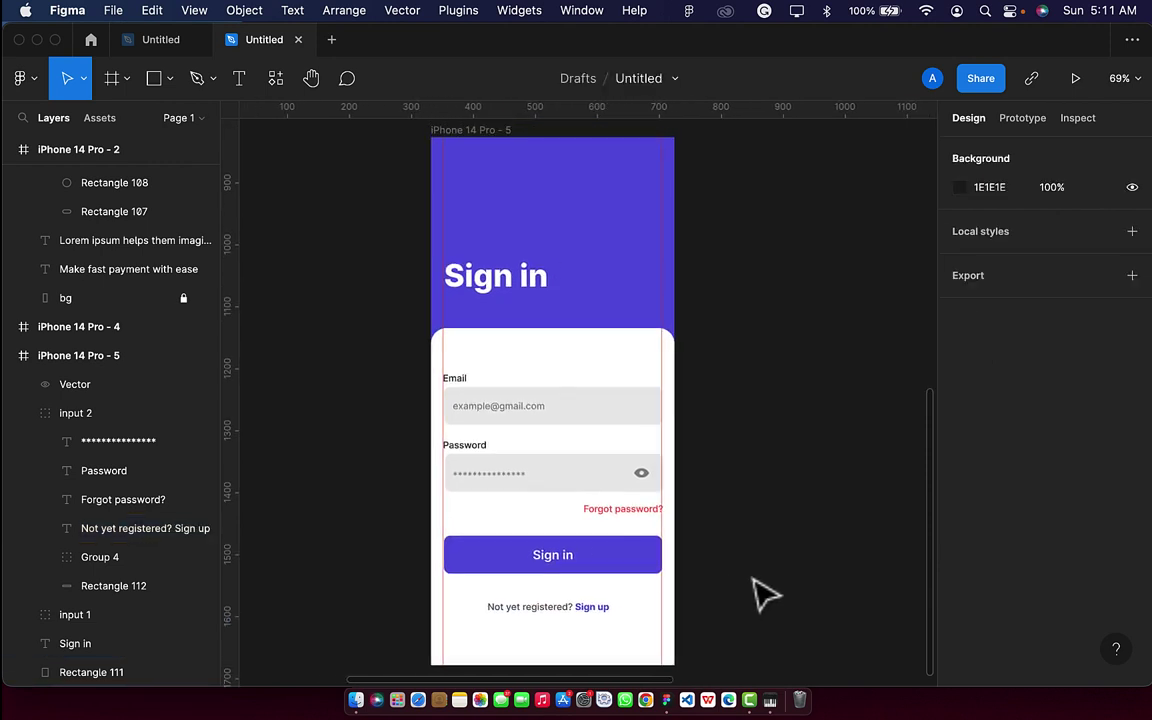
click(538, 424)
key(shift+Up)
key(shift+Up)
key(shift+Up)
key(shift+Up)
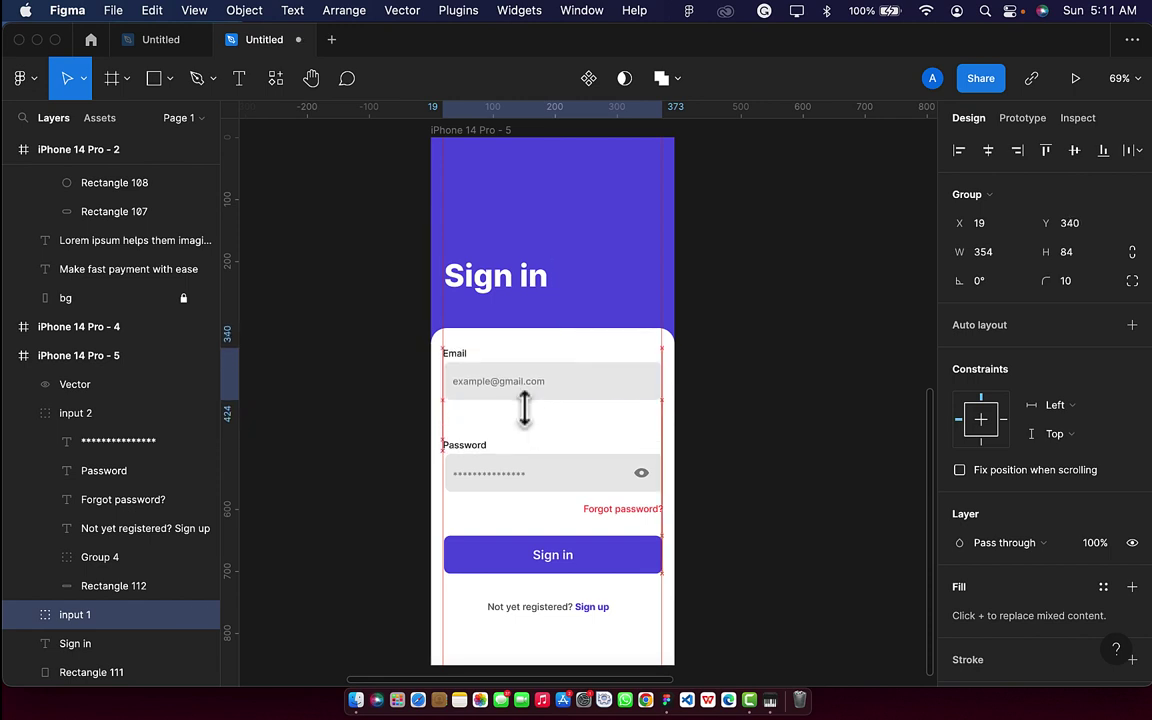
Move the Password label, field, eye icon and dots up toward the Email input.
click(535, 470)
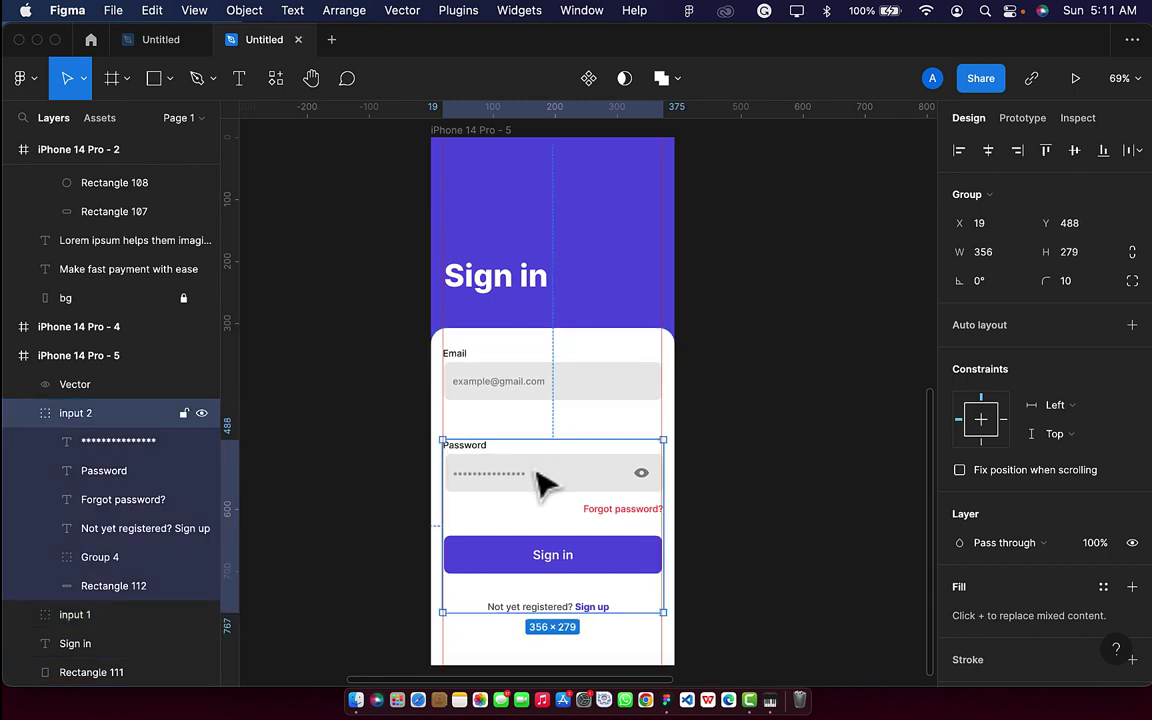
double_click(538, 478)
shift+click(466, 446)
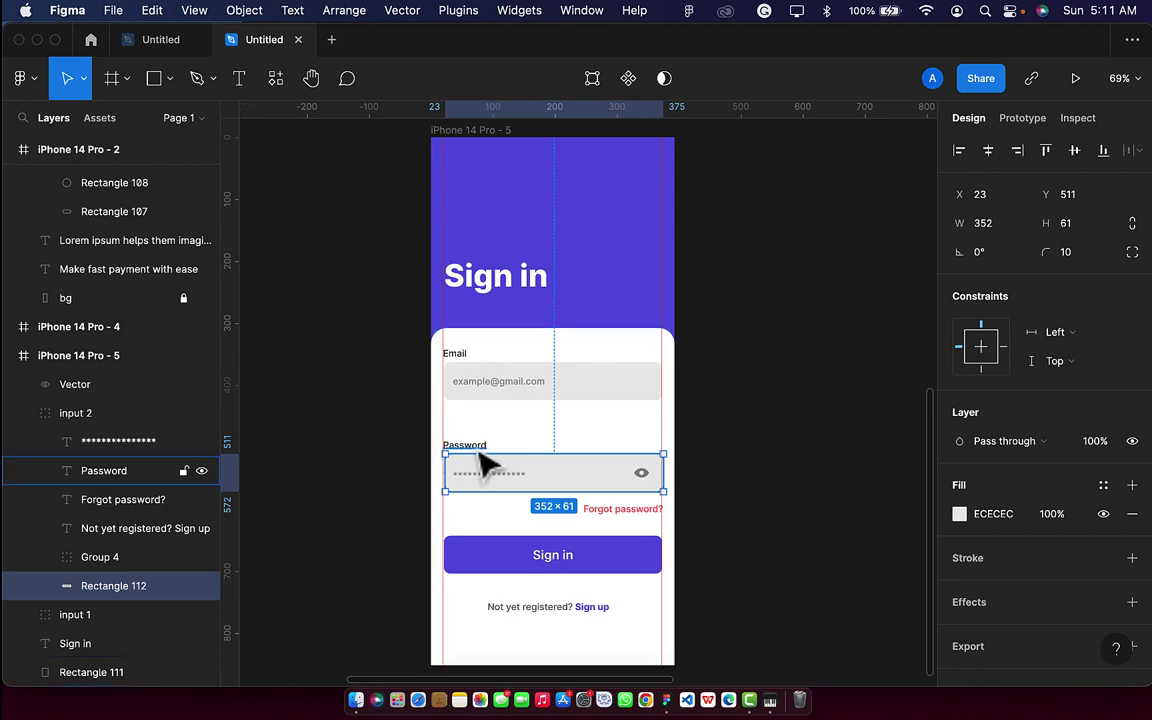
shift+click(642, 473)
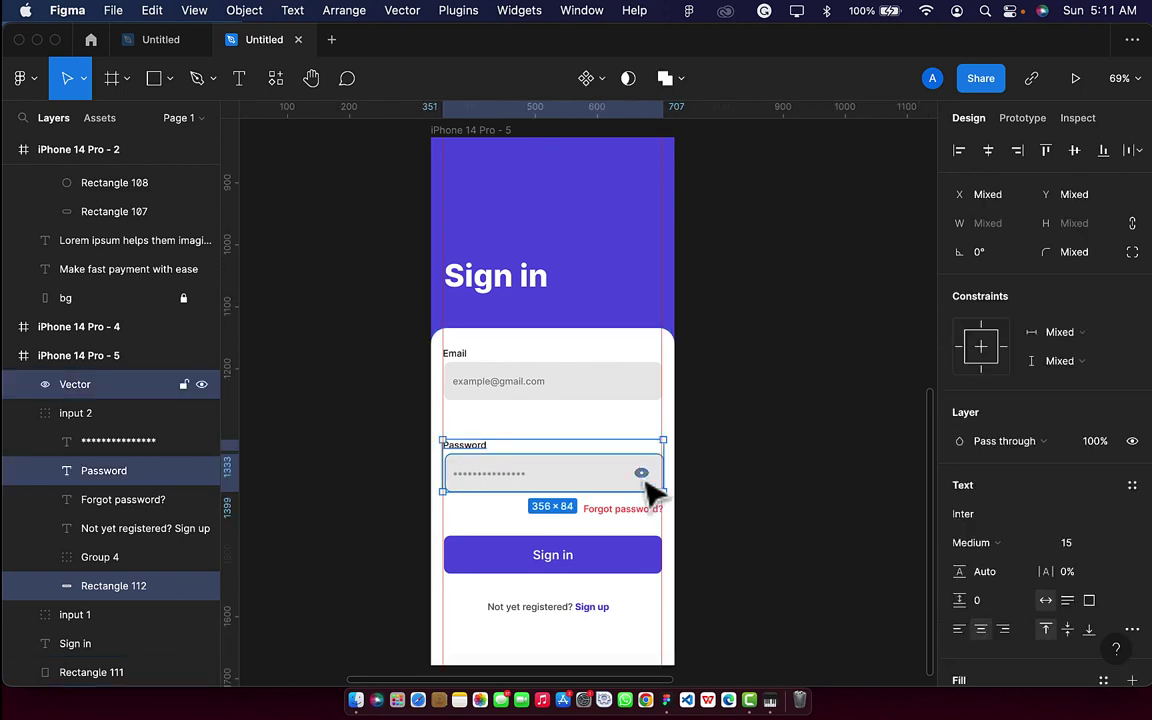
mouse_move(648, 490)
mouse_down()
mouse_move(640, 470)
mouse_move(649, 490)
mouse_up()
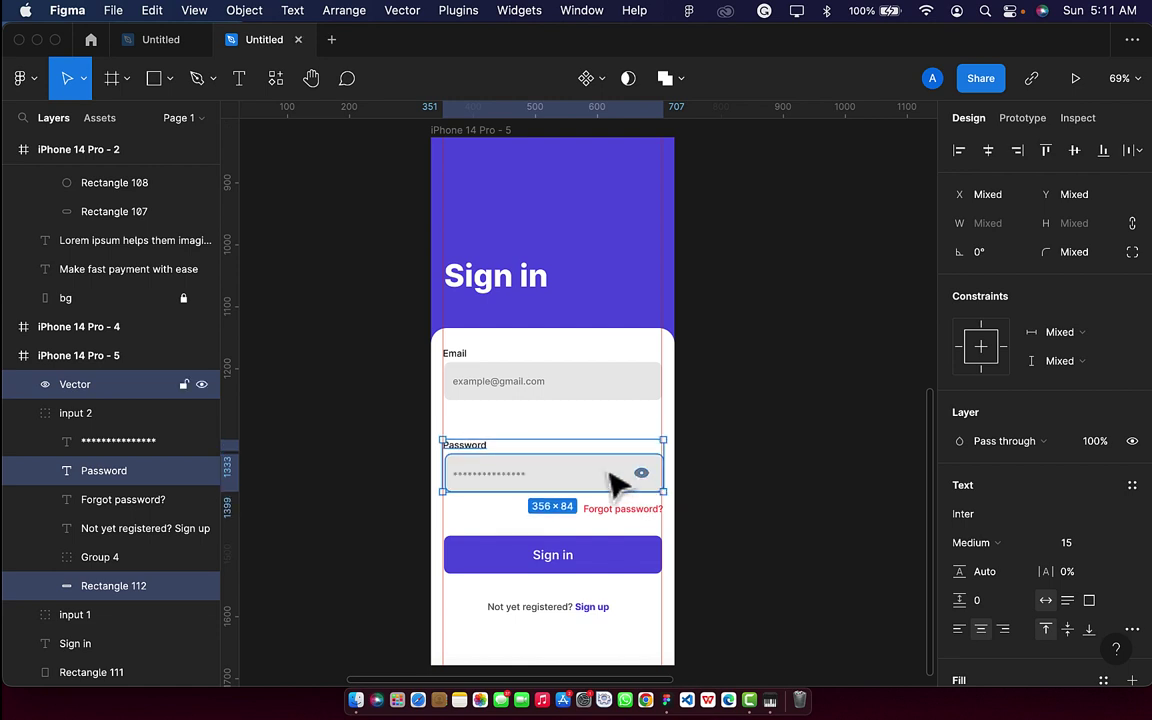
shift+click(503, 489)
drag(503, 489, 491, 473)
key(shift+Up)
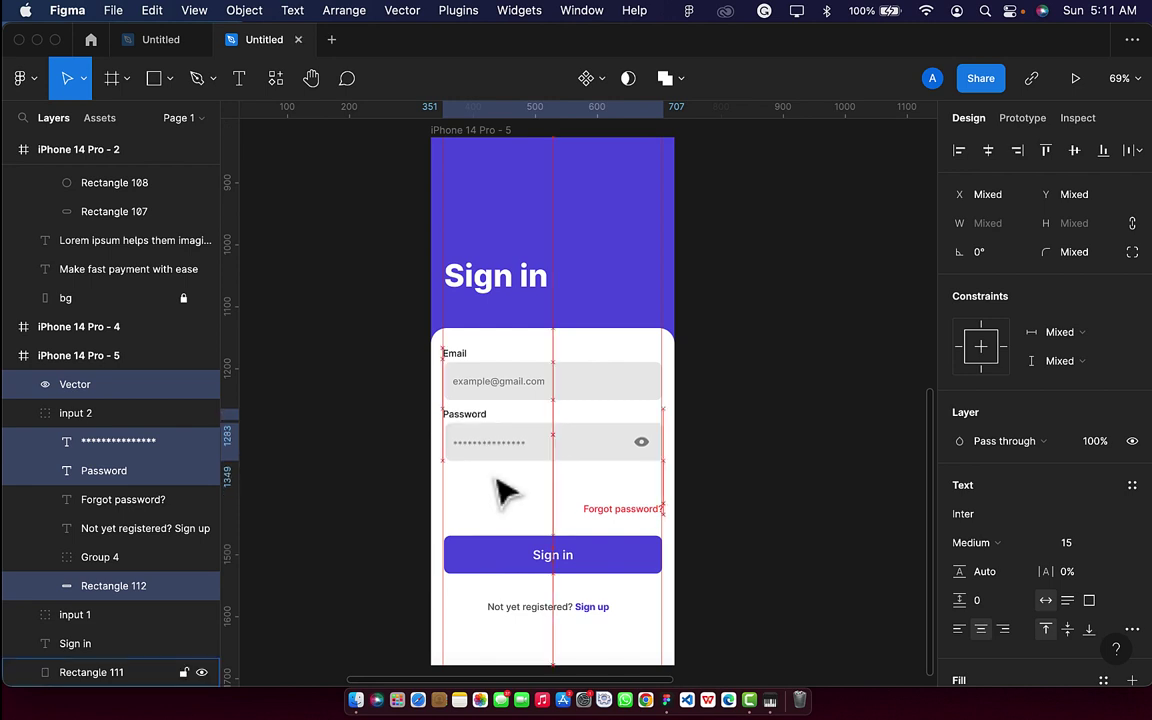
key(ctrl+z)
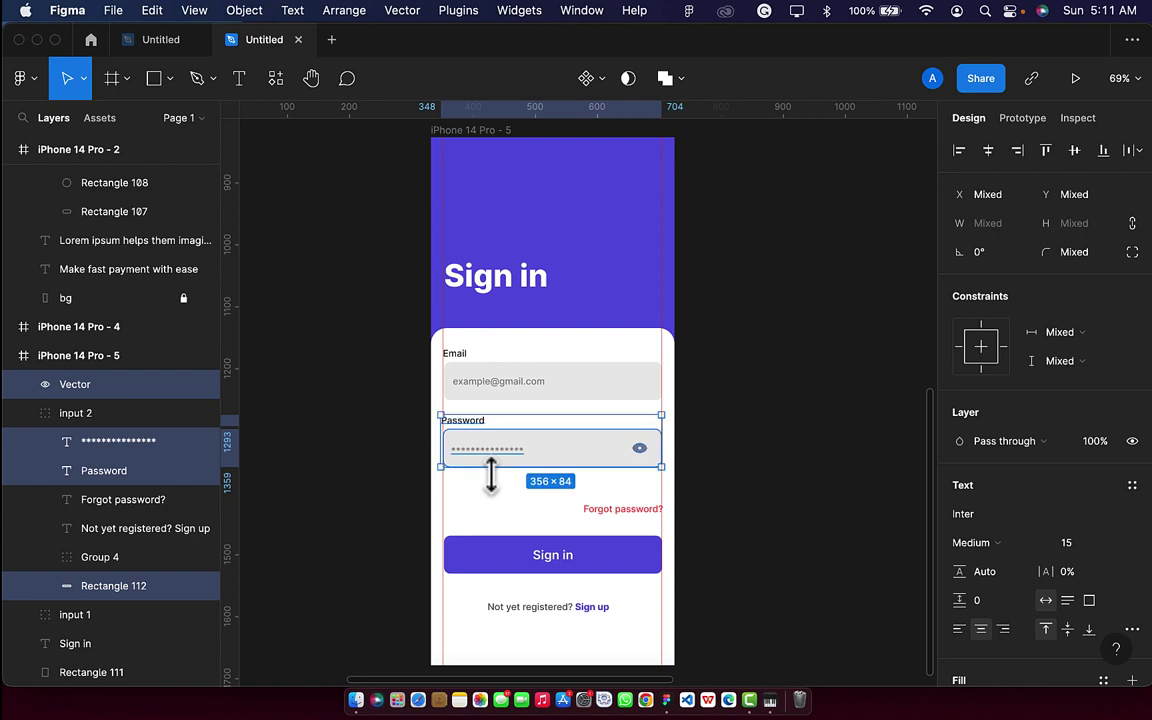
Raise 'Forgot password?' and the Sign in button closer beneath the password field.
click(622, 510)
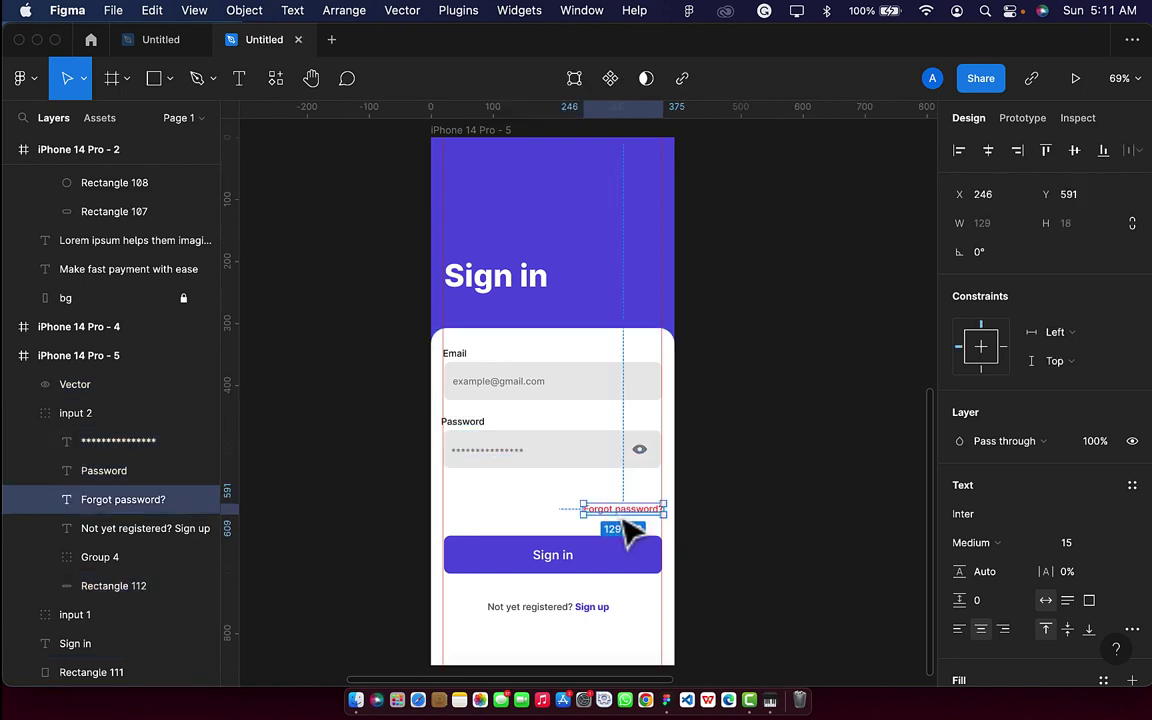
key(shift+Up)
key(shift+Up)
key(shift+Up)
key(Up)
key(Up)
key(Up)
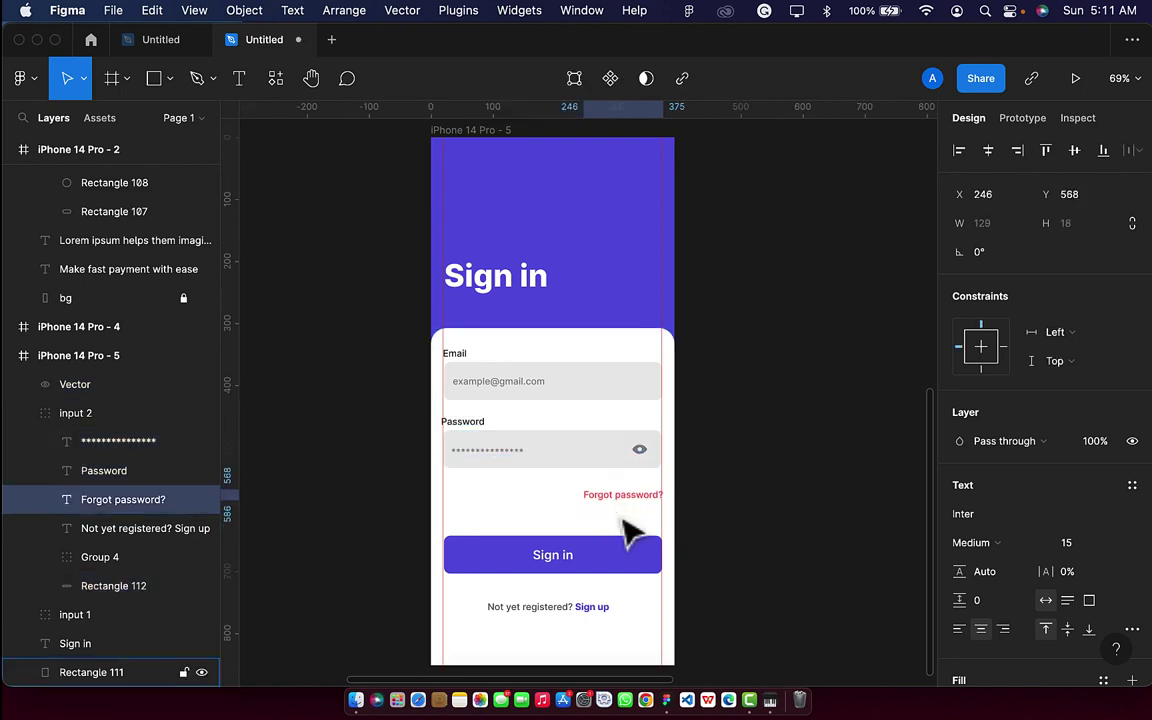
click(633, 566)
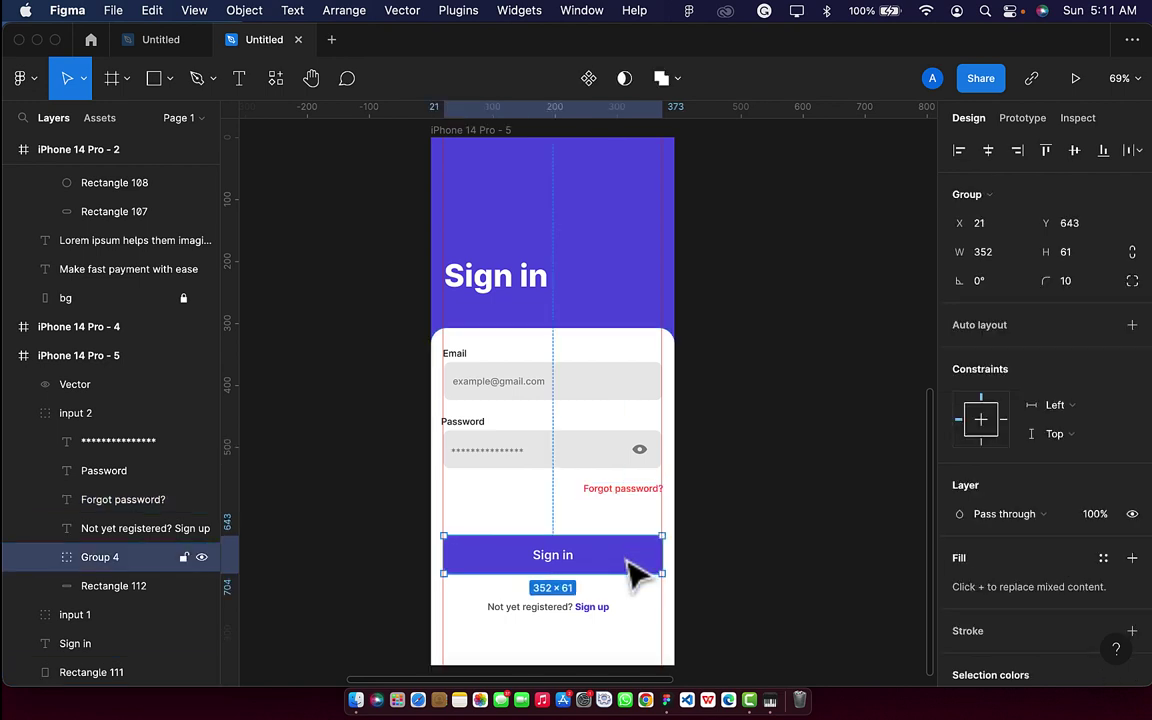
key(shift+Up)
key(shift+Up)
key(shift+Up)
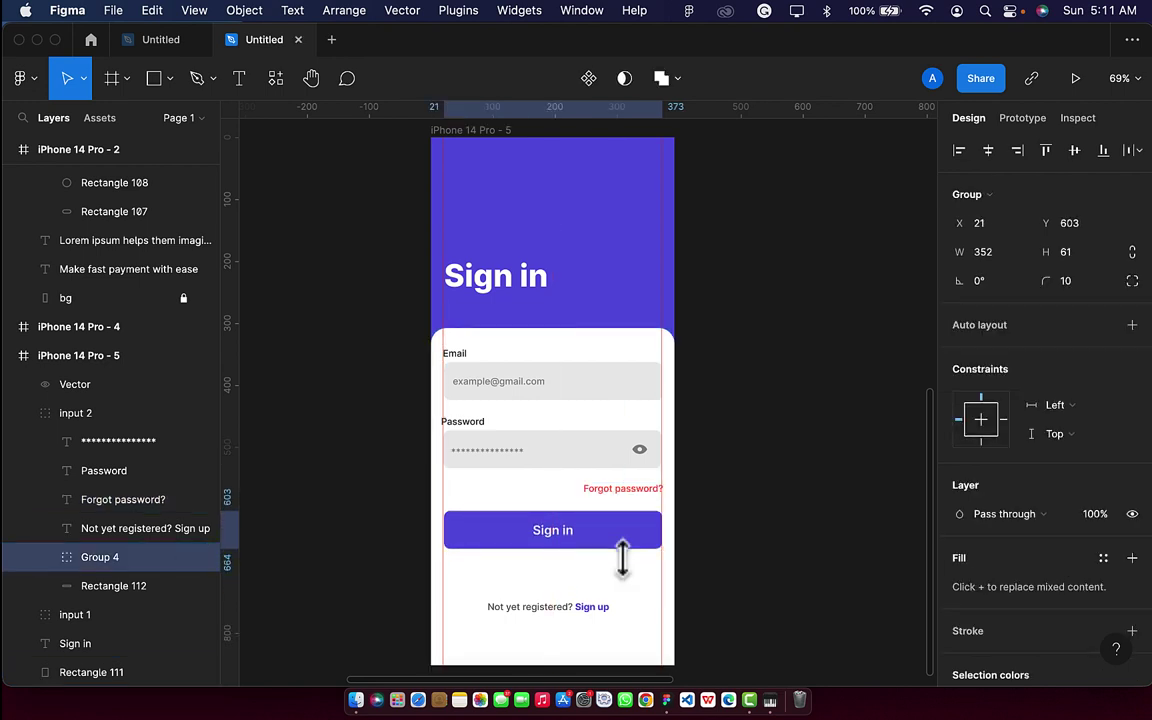
key(Down)
key(Down)
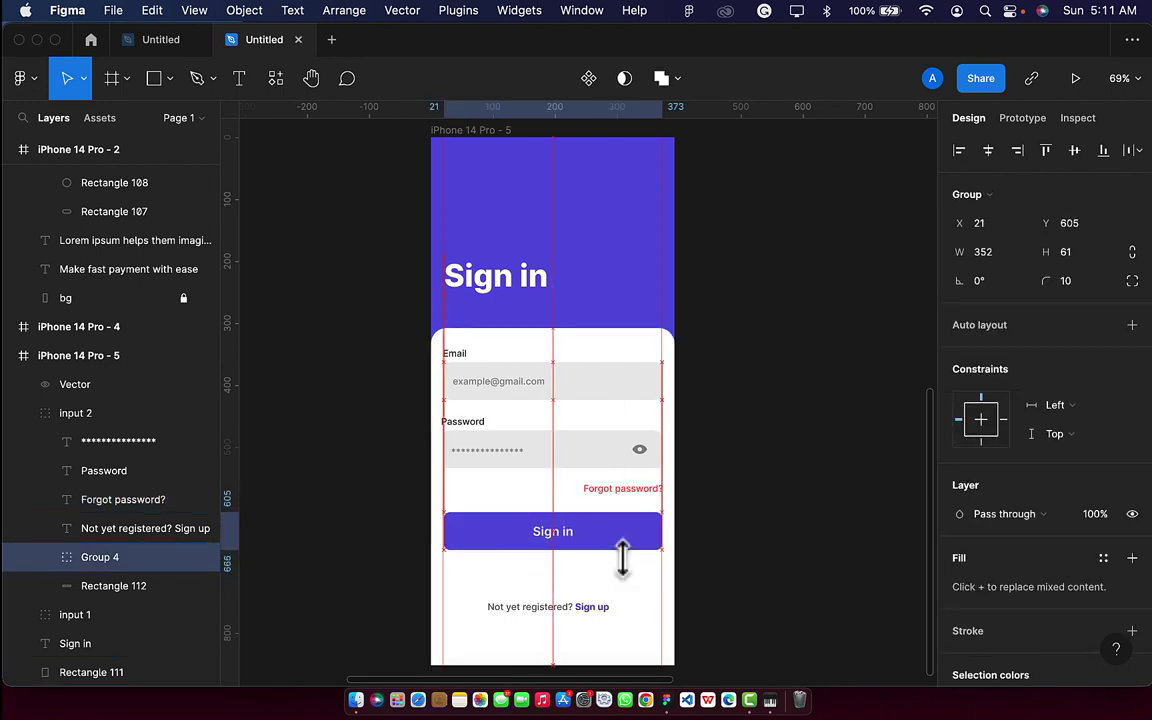
Move the 'Not yet registered? Sign up' prompt up beneath the button.
click(605, 607)
key(shift+Up)
key(shift+Up)
key(shift+Up)
key(shift+Up)
key(shift+Up)
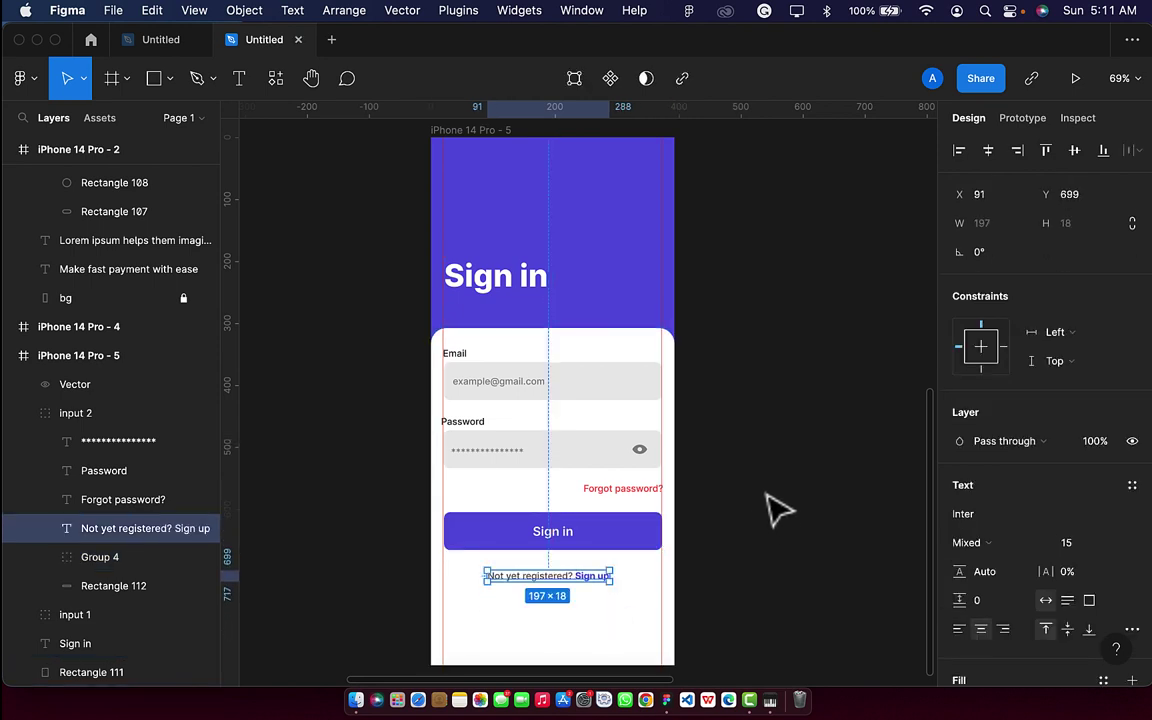
scroll(766, 468, up, 2)
scroll(766, 468, right, 1)
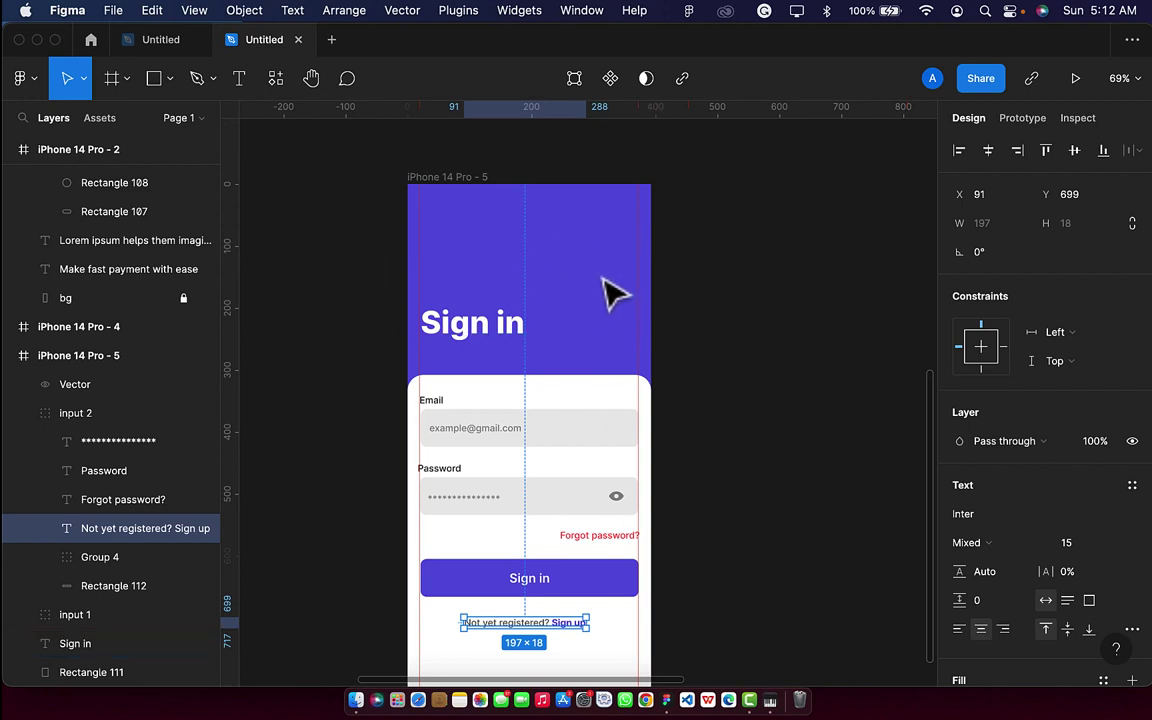
Draw a 192×192 circle in the purple header and shift it to the right.
click(170, 78)
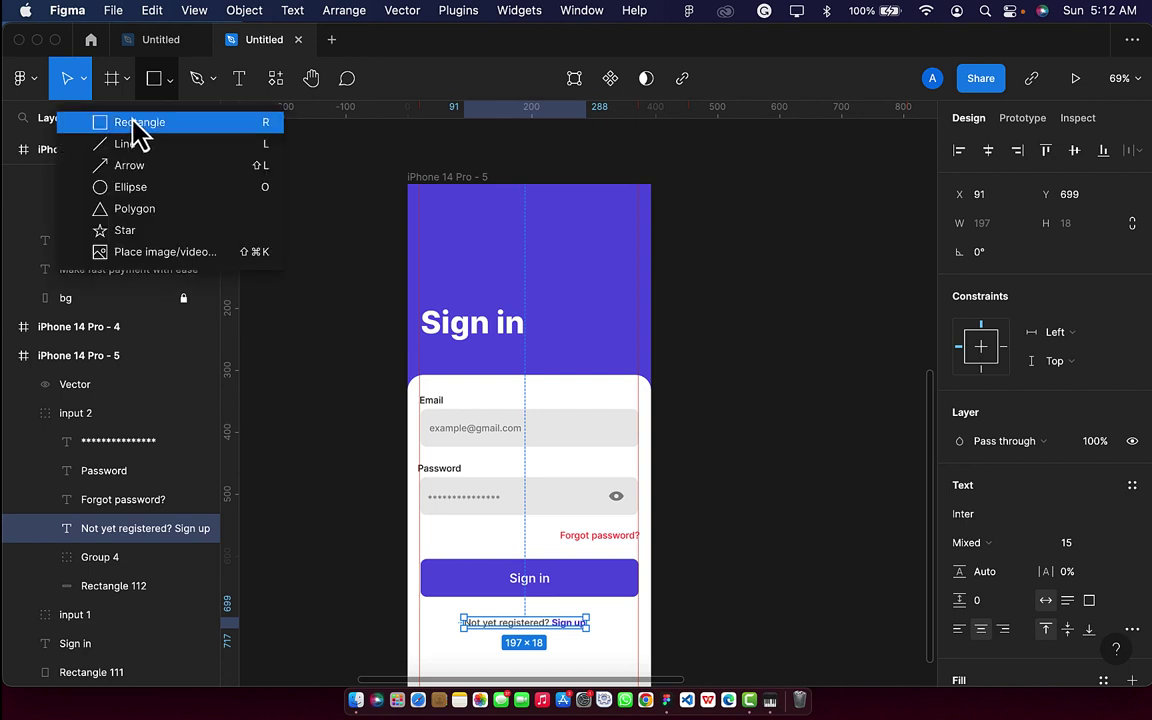
click(150, 188)
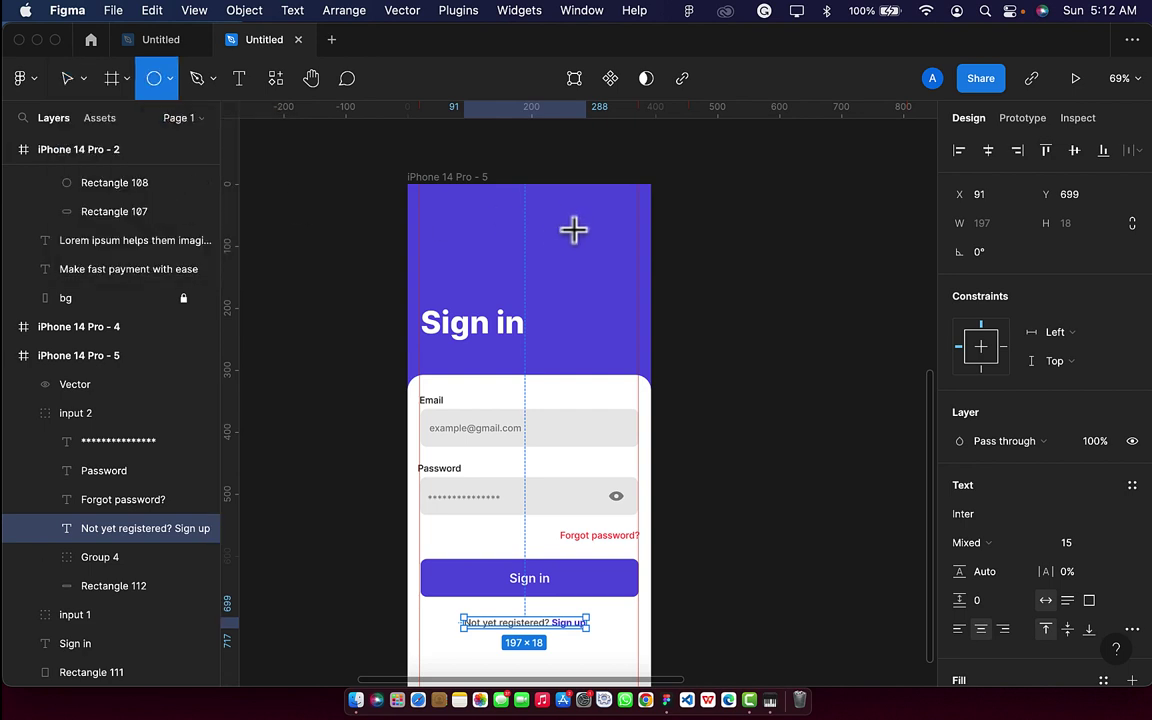
click(527, 248)
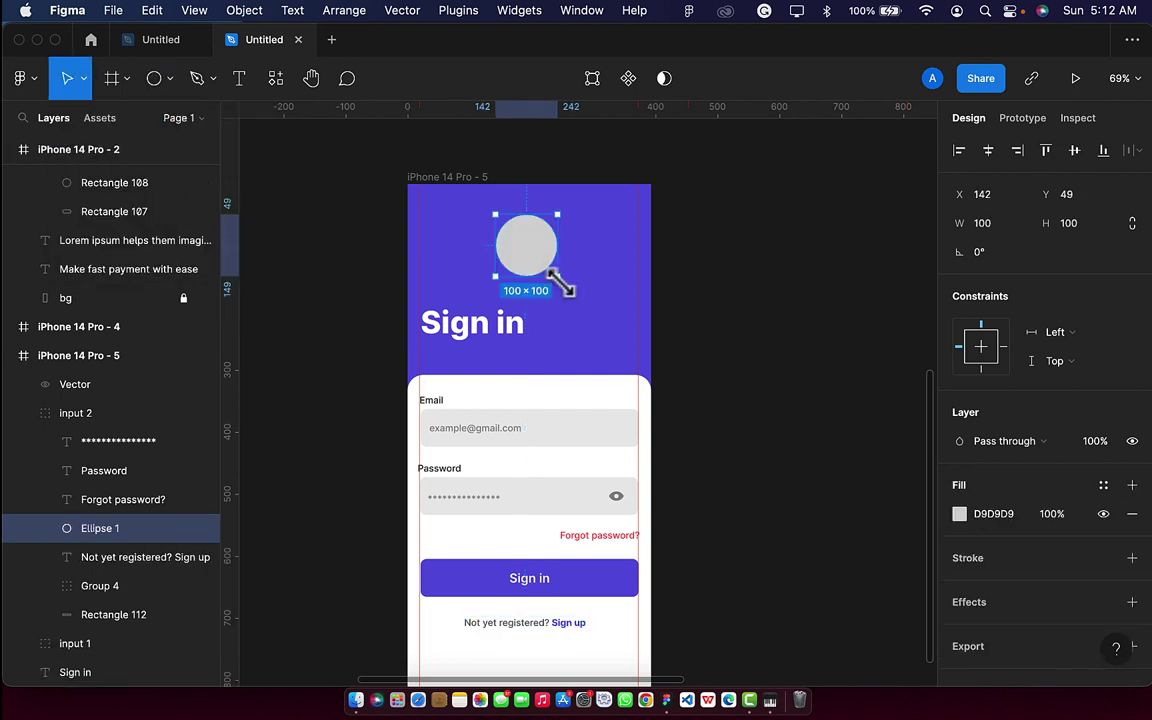
key(alt)
drag(563, 285, 584, 306)
scroll(557, 277, down, 5)
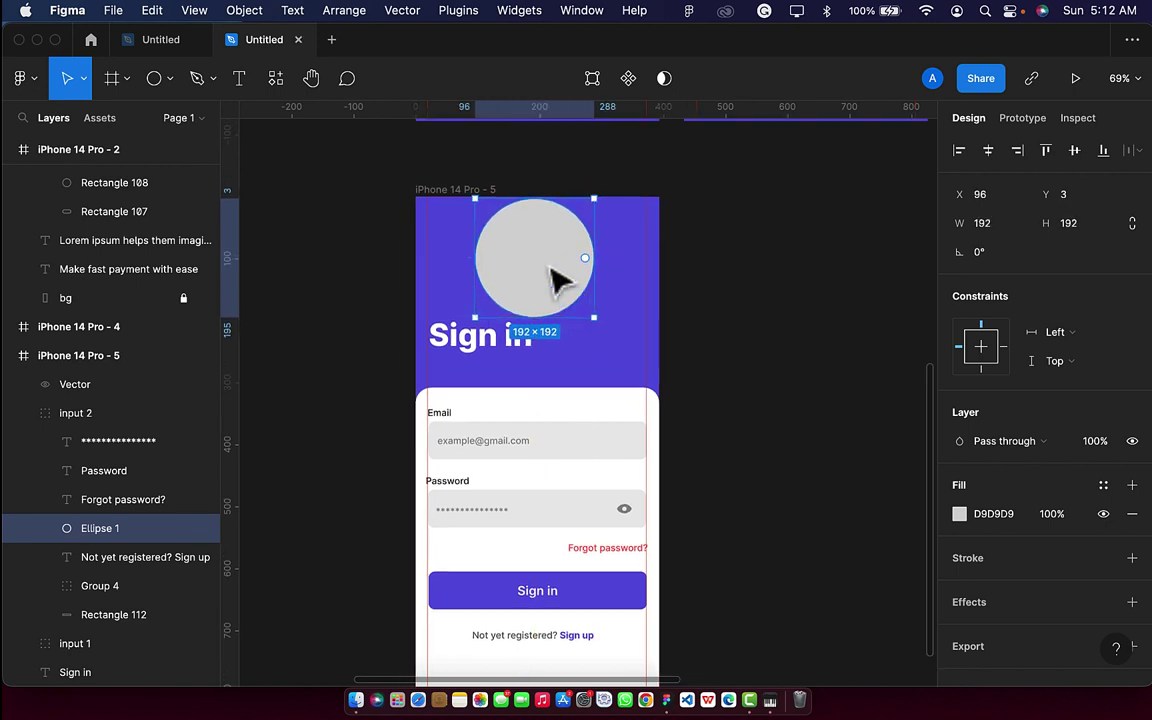
scroll(558, 275, up, 5)
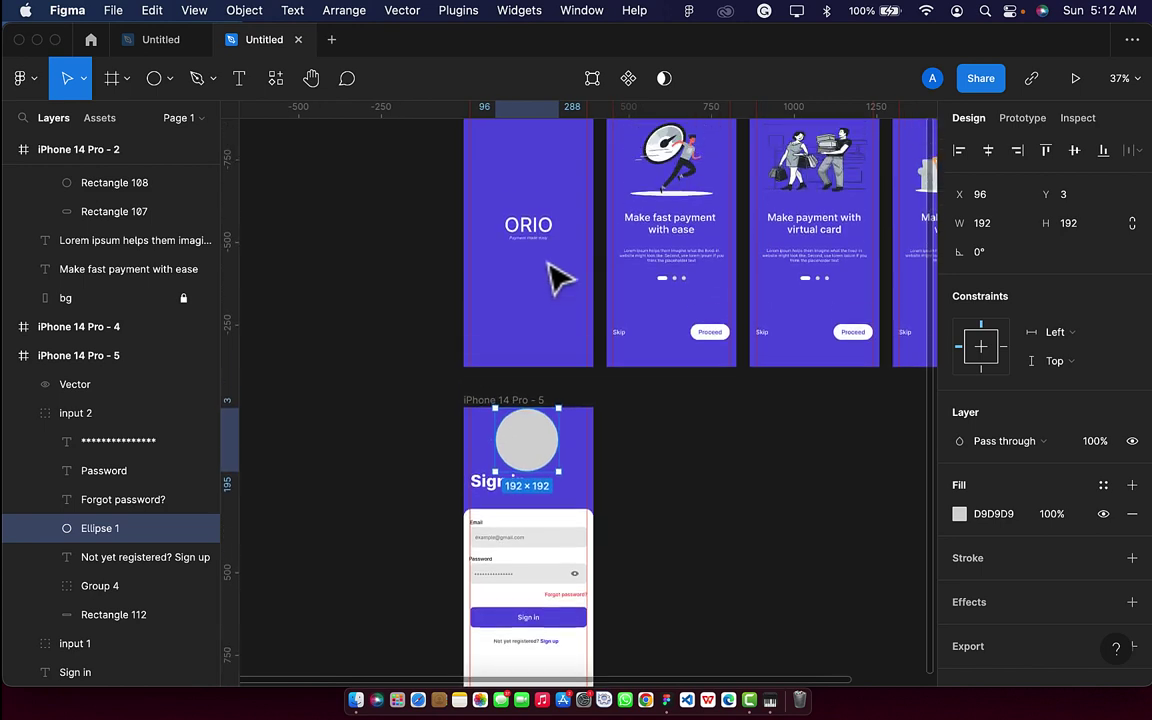
scroll(560, 441, up, 3)
scroll(560, 441, up, 2)
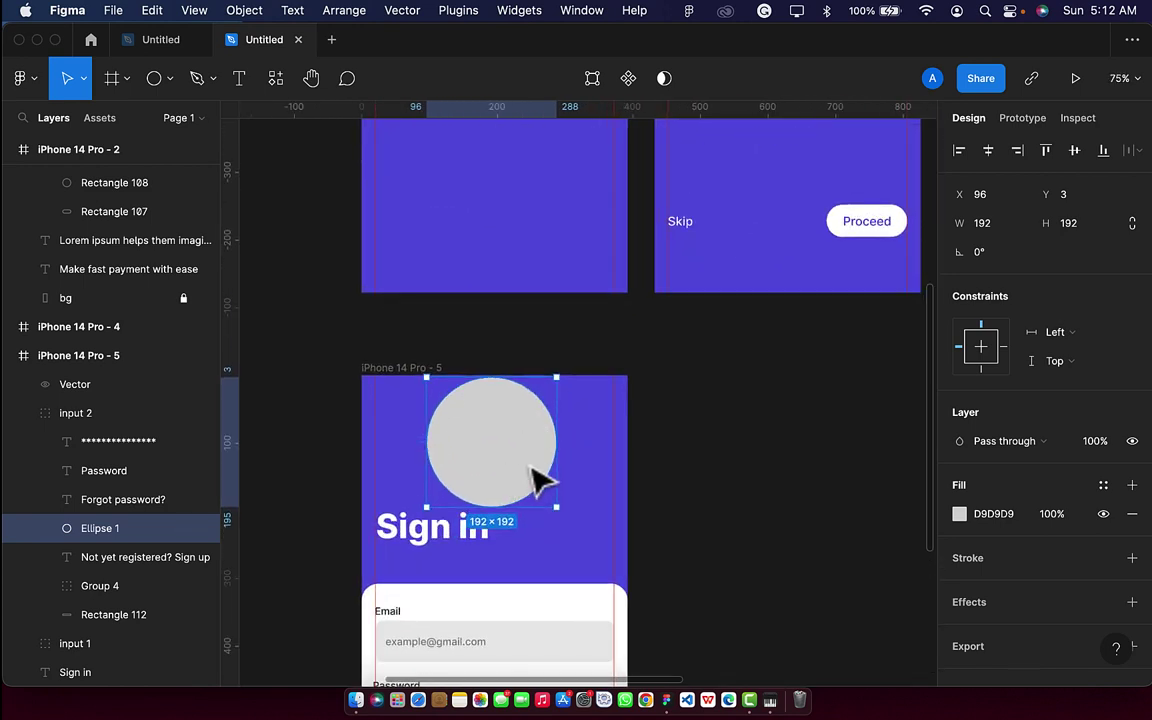
drag(540, 478, 593, 474)
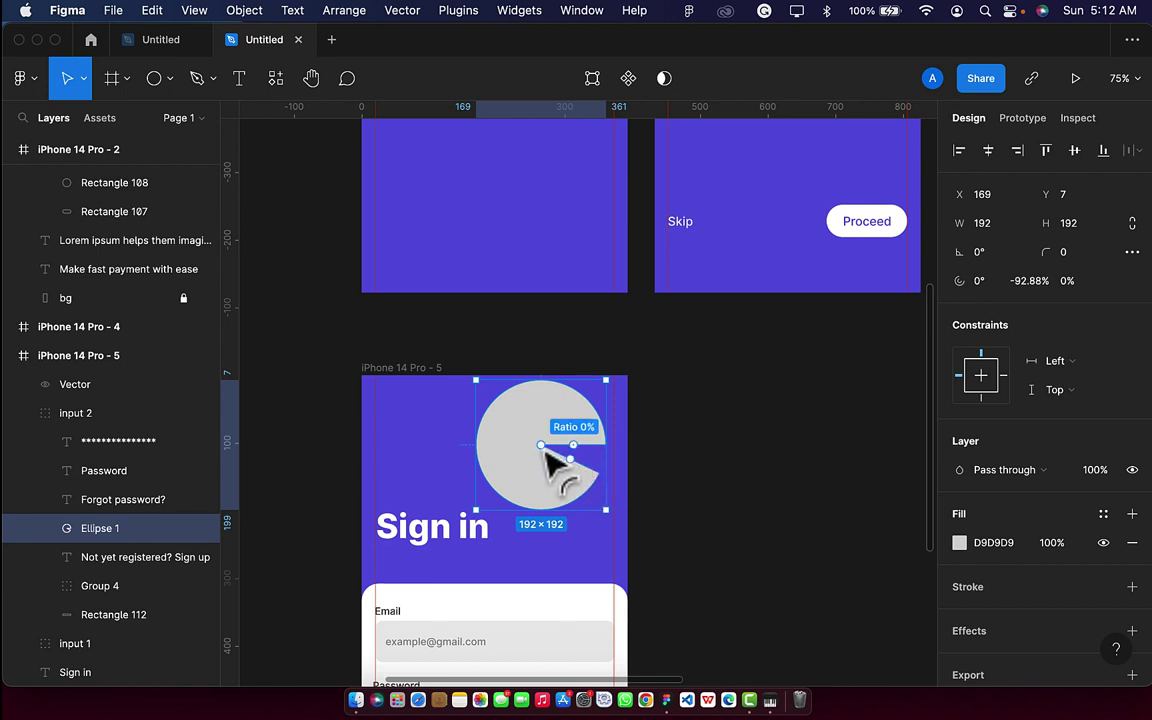
Turn the circle into a ring with a 54% inner radius ratio.
drag(544, 450, 510, 450)
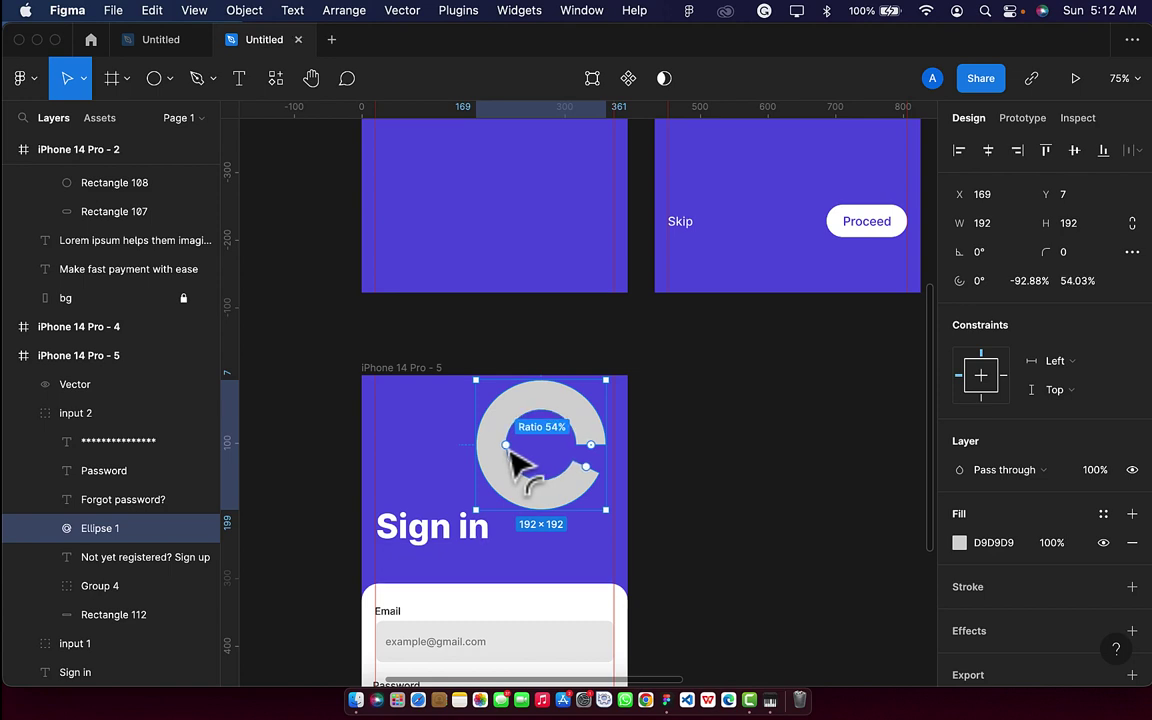
drag(510, 452, 508, 451)
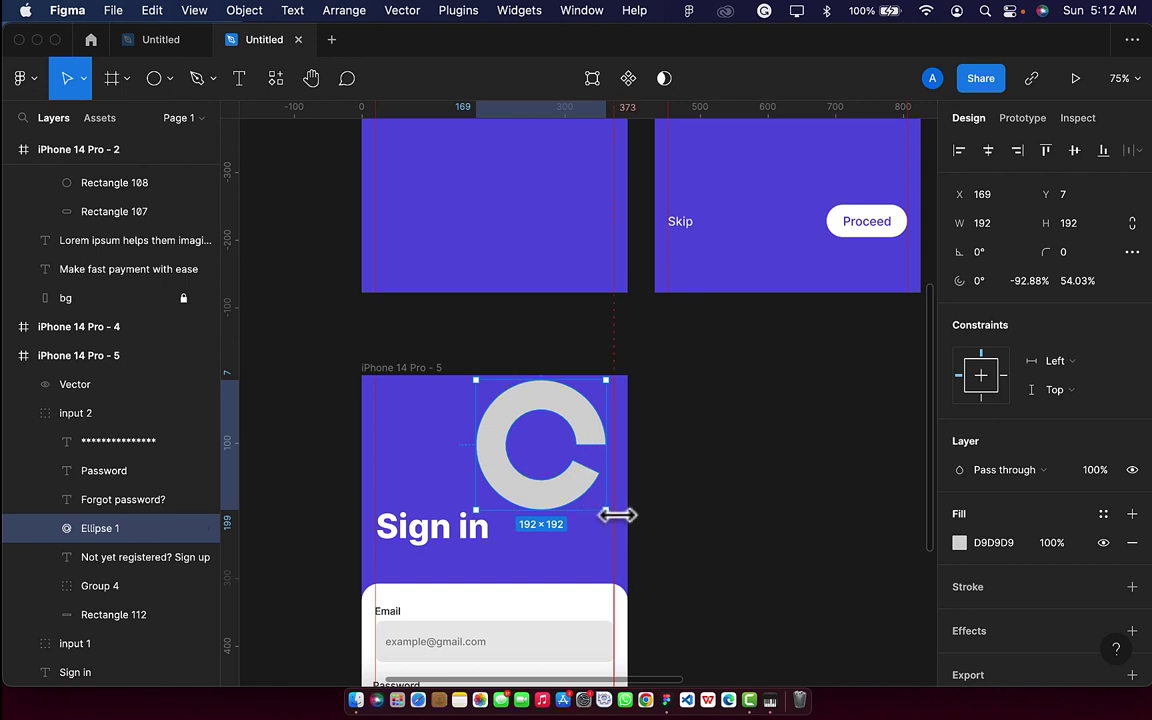
click(603, 543)
Rotate the ring inside its group 45° and move it to the header's top-right corner.
click(576, 491)
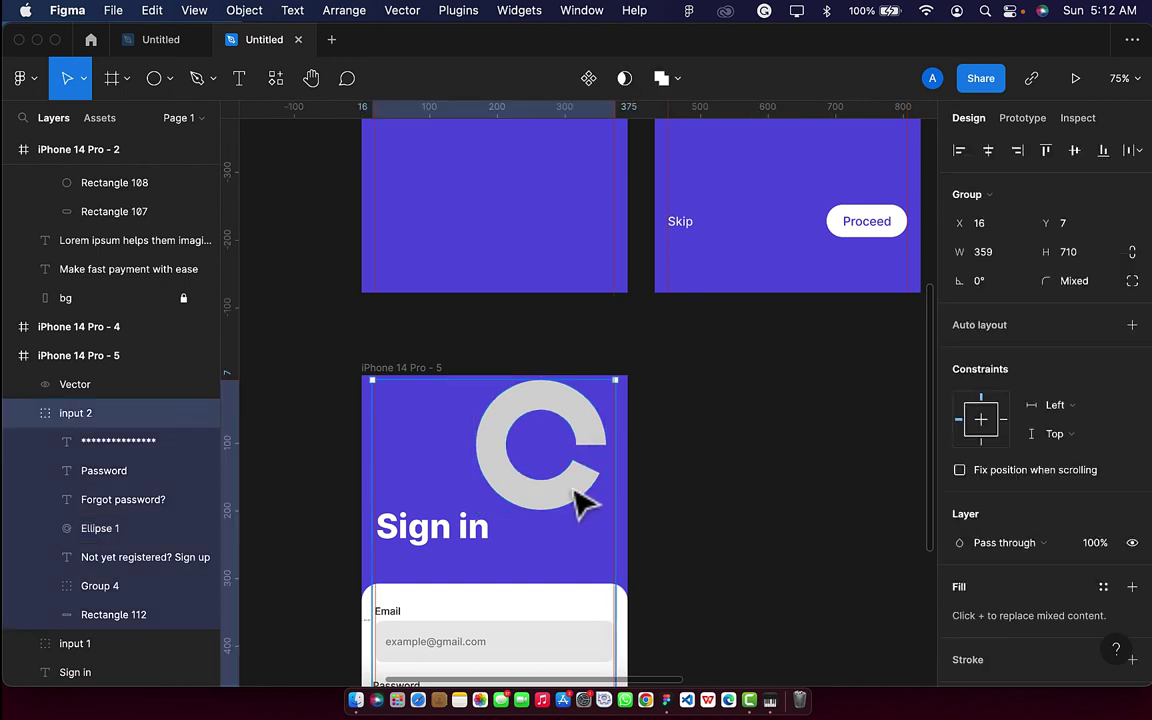
double_click(576, 500)
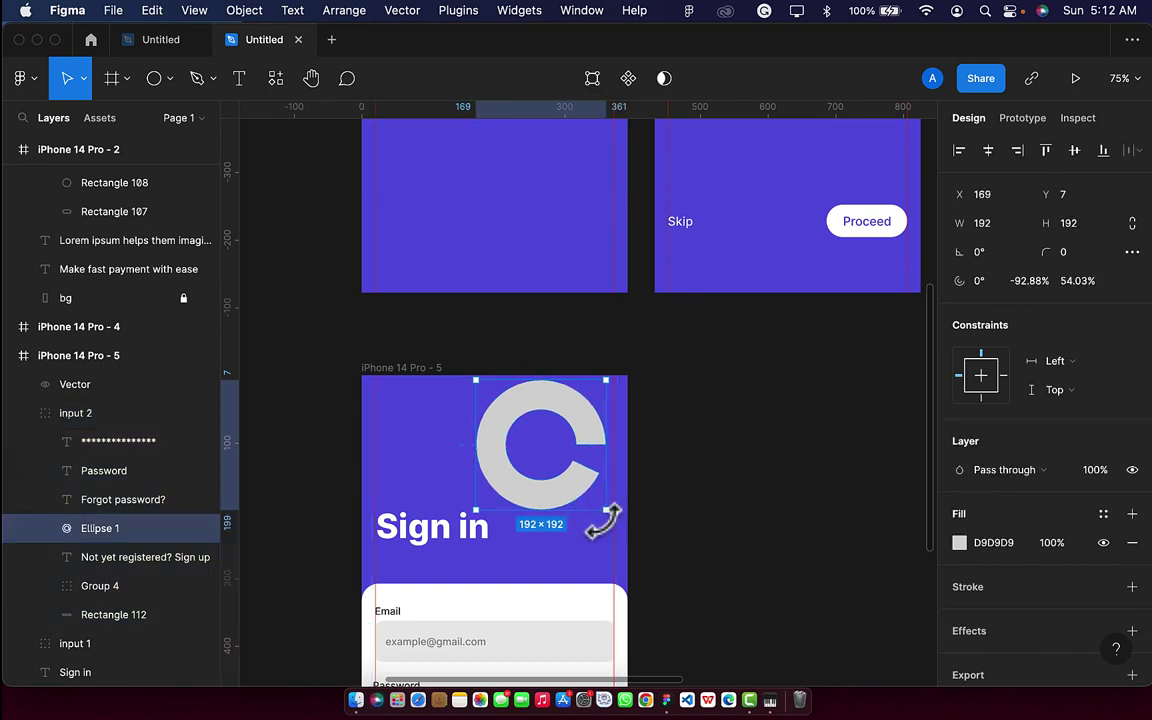
click(1000, 257)
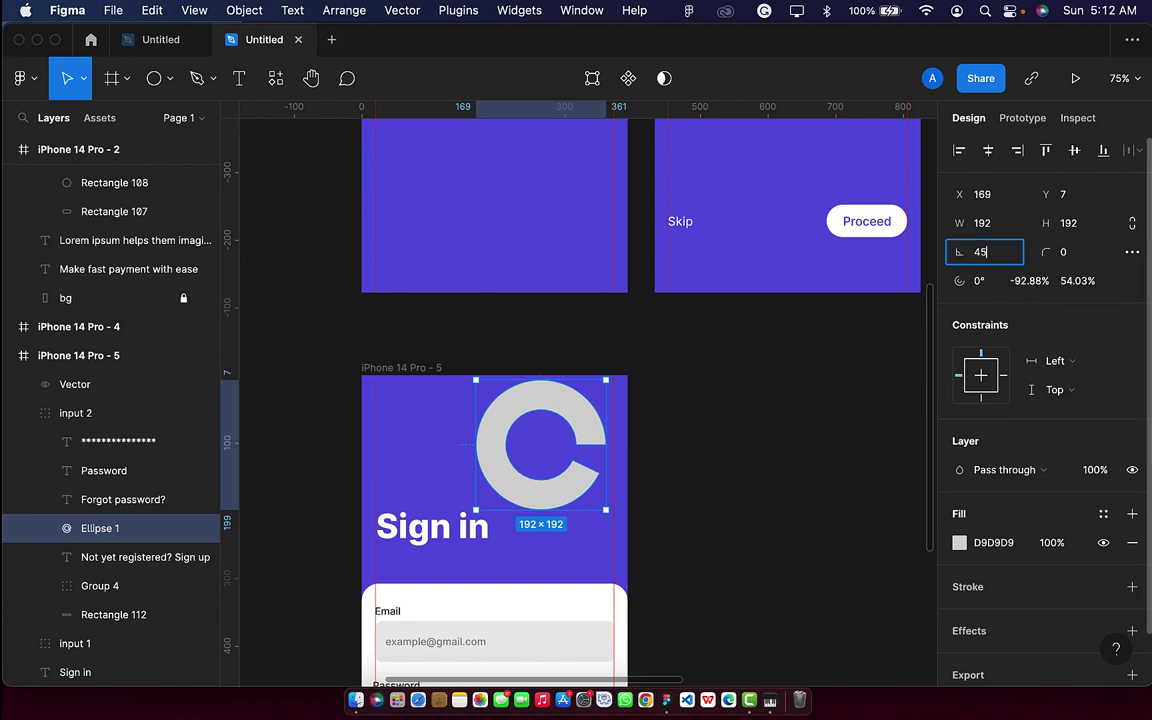
key(Return)
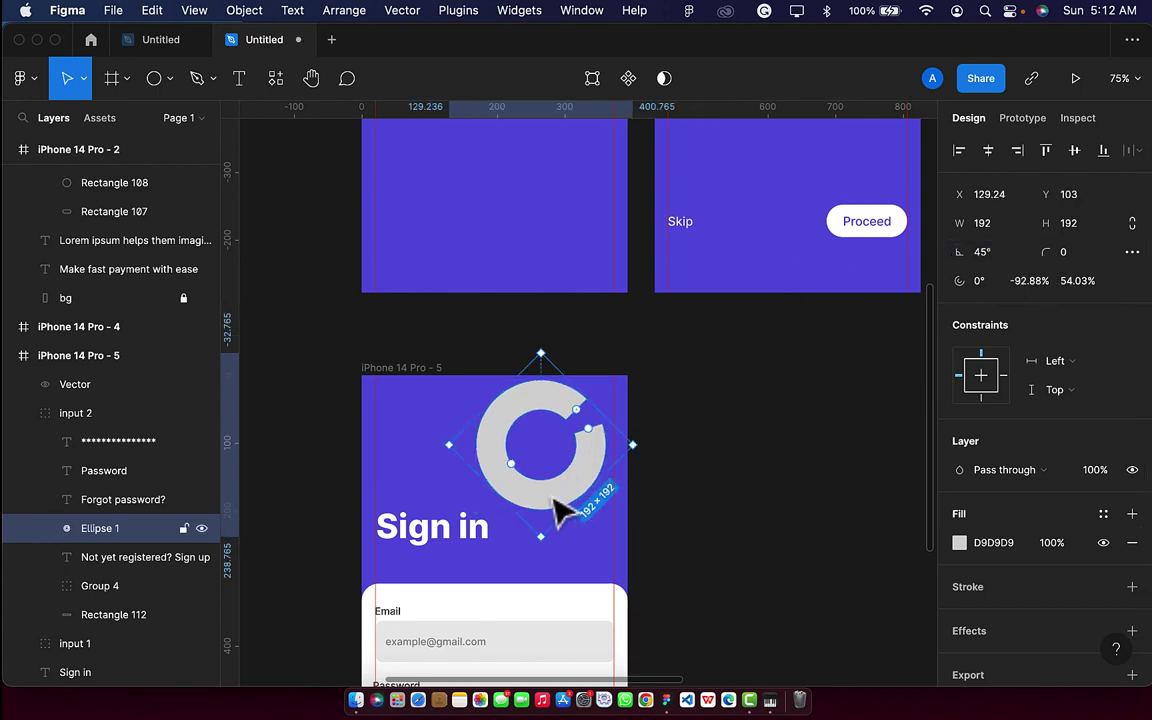
drag(555, 499, 609, 450)
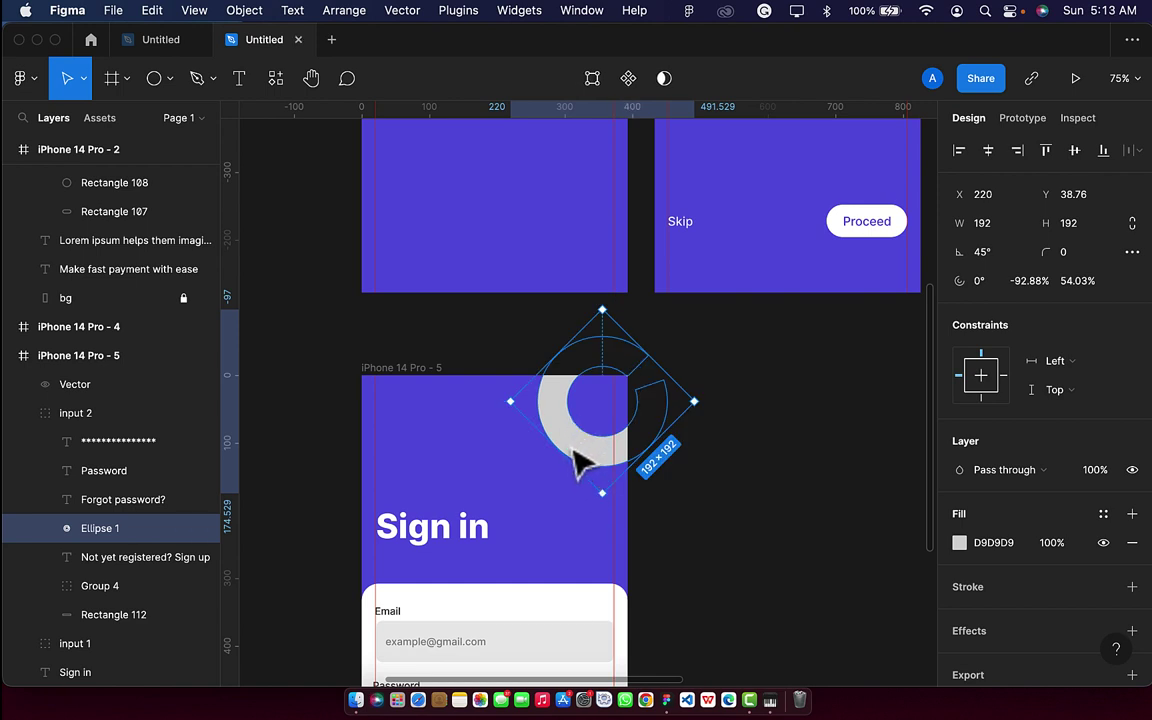
drag(574, 449, 576, 455)
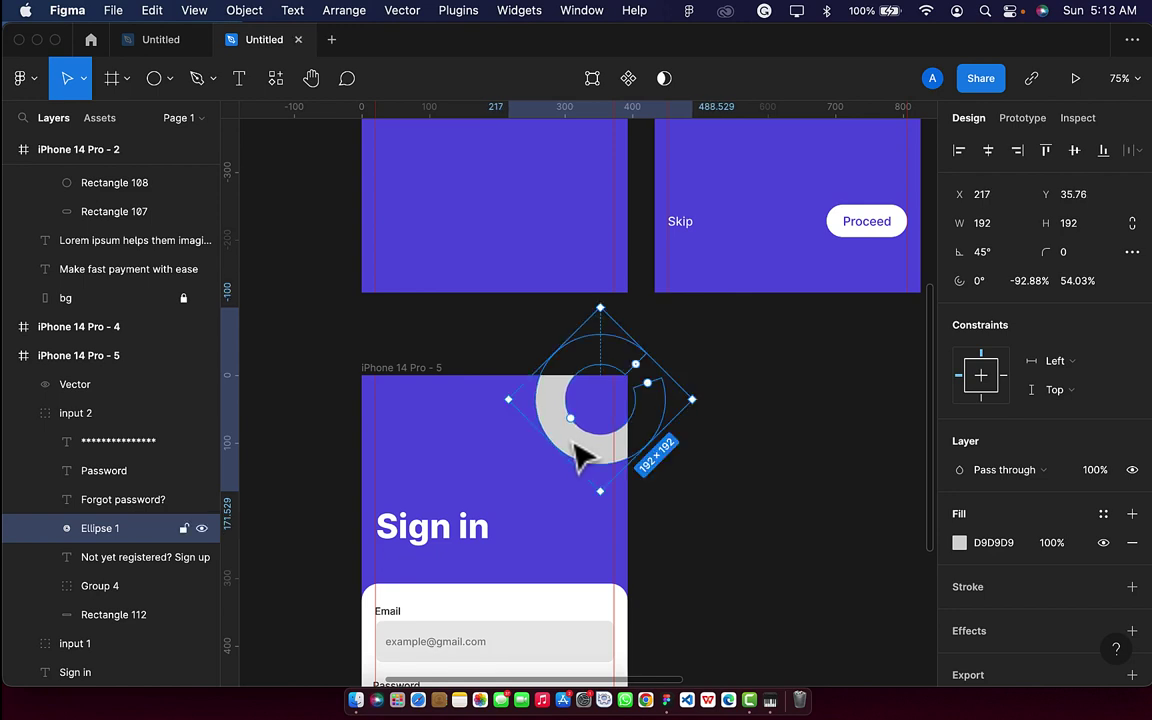
Change the ring's fill to a linear gradient, D9D9D9 at 60% fading to transparent.
click(959, 545)
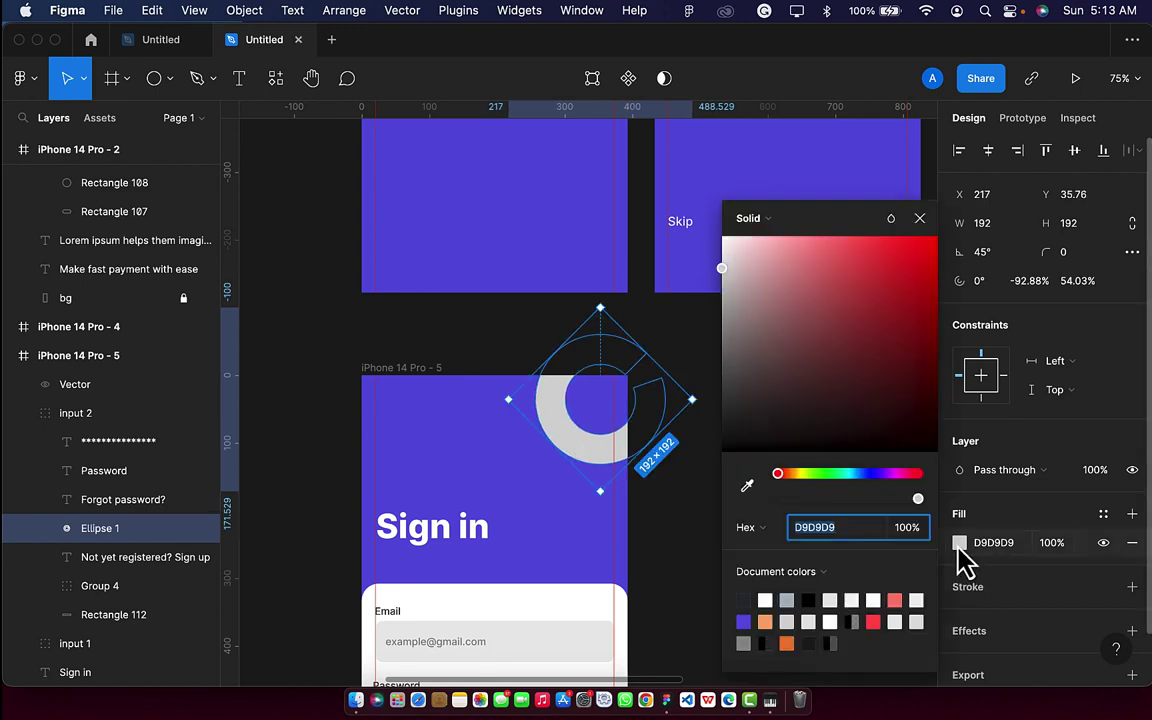
click(772, 219)
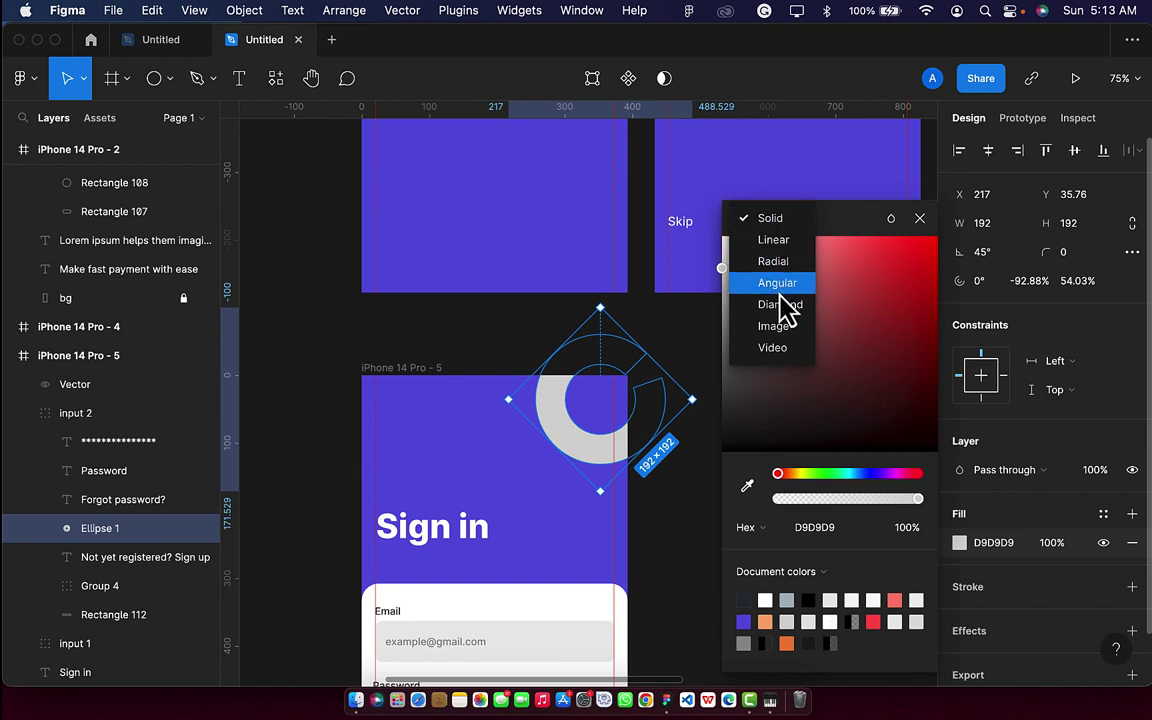
click(779, 242)
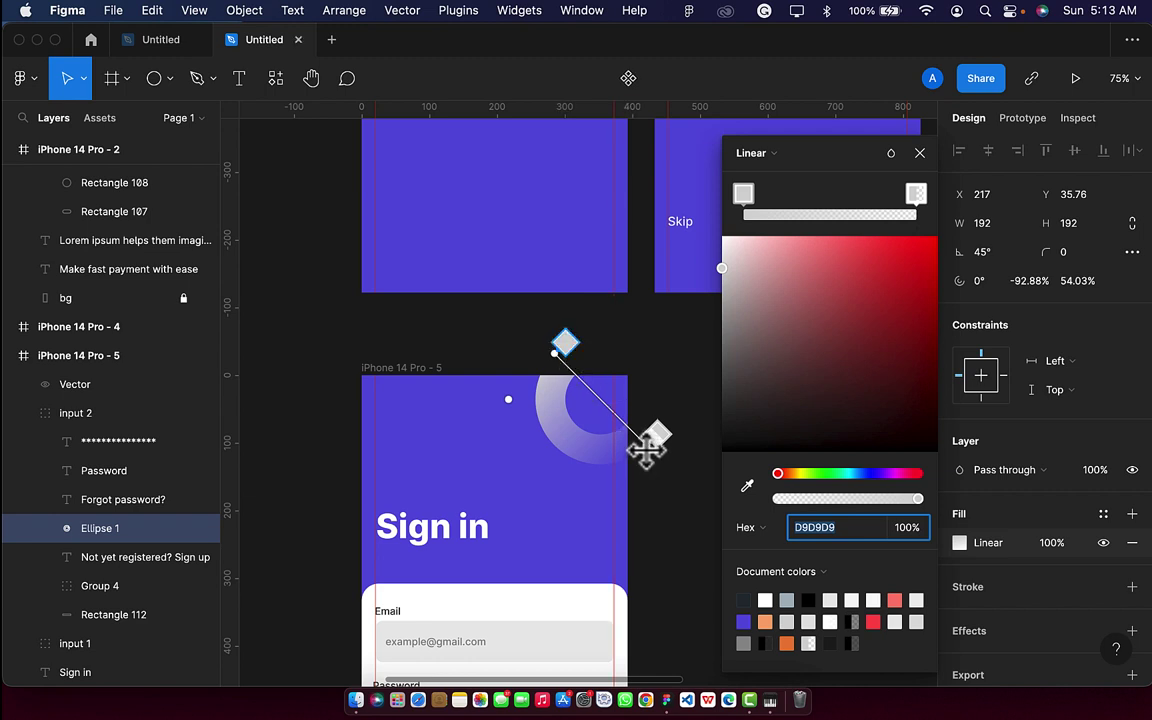
key(Escape)
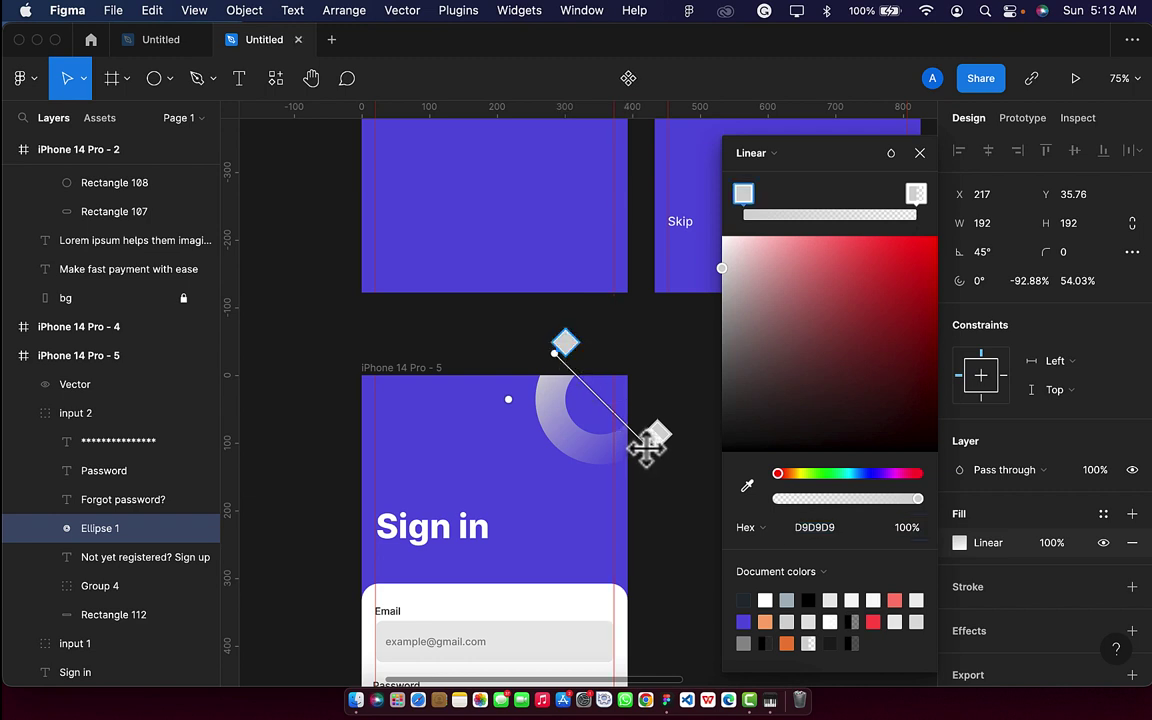
drag(646, 450, 643, 476)
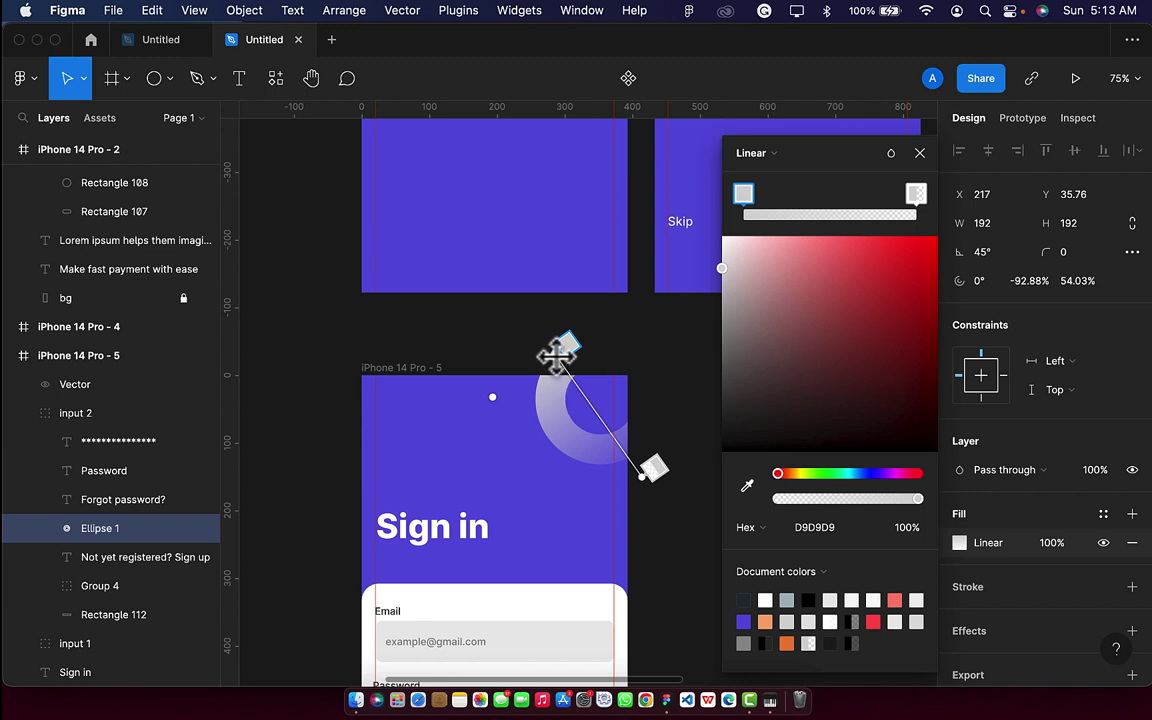
drag(553, 355, 567, 222)
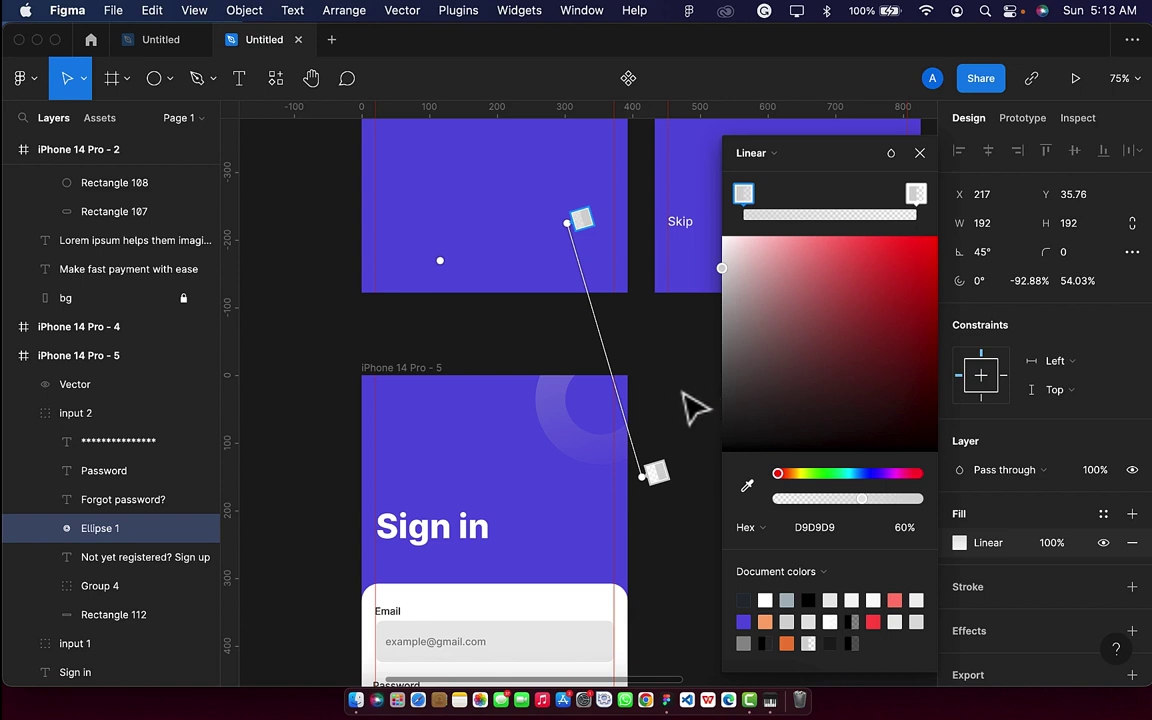
click(919, 154)
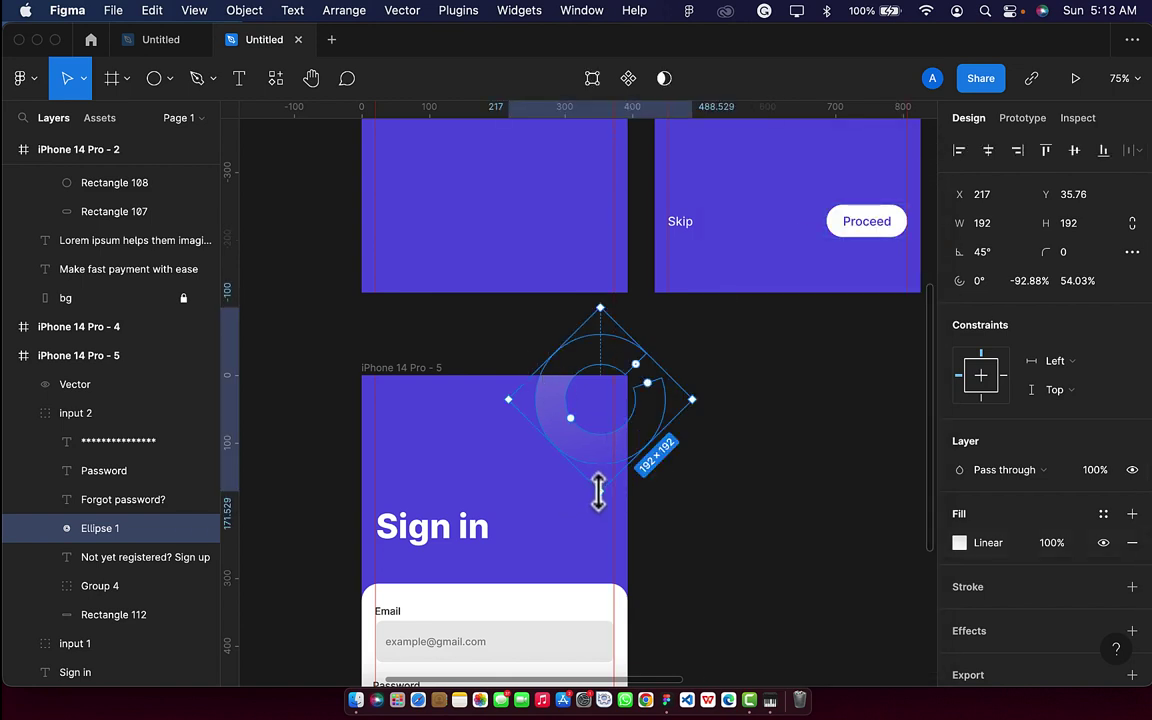
Scale the ring evenly about its centre to 331.59×331.59, then reselect it in the Sign in header.
key(alt)
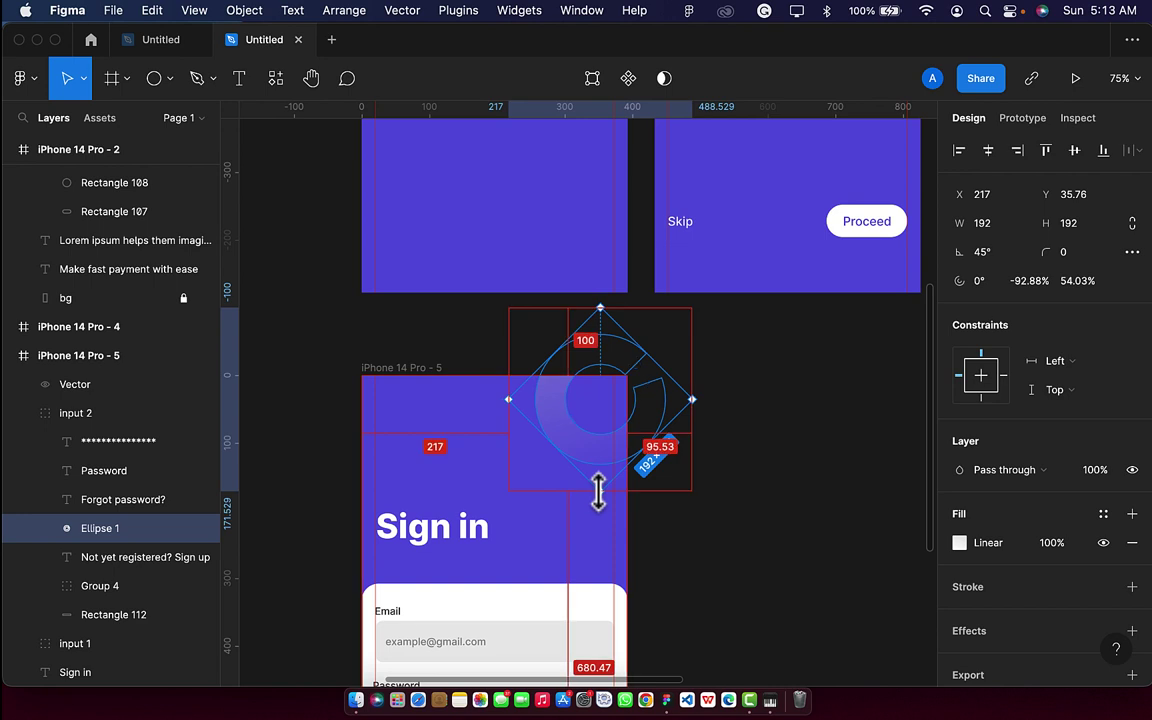
drag(598, 490, 618, 545)
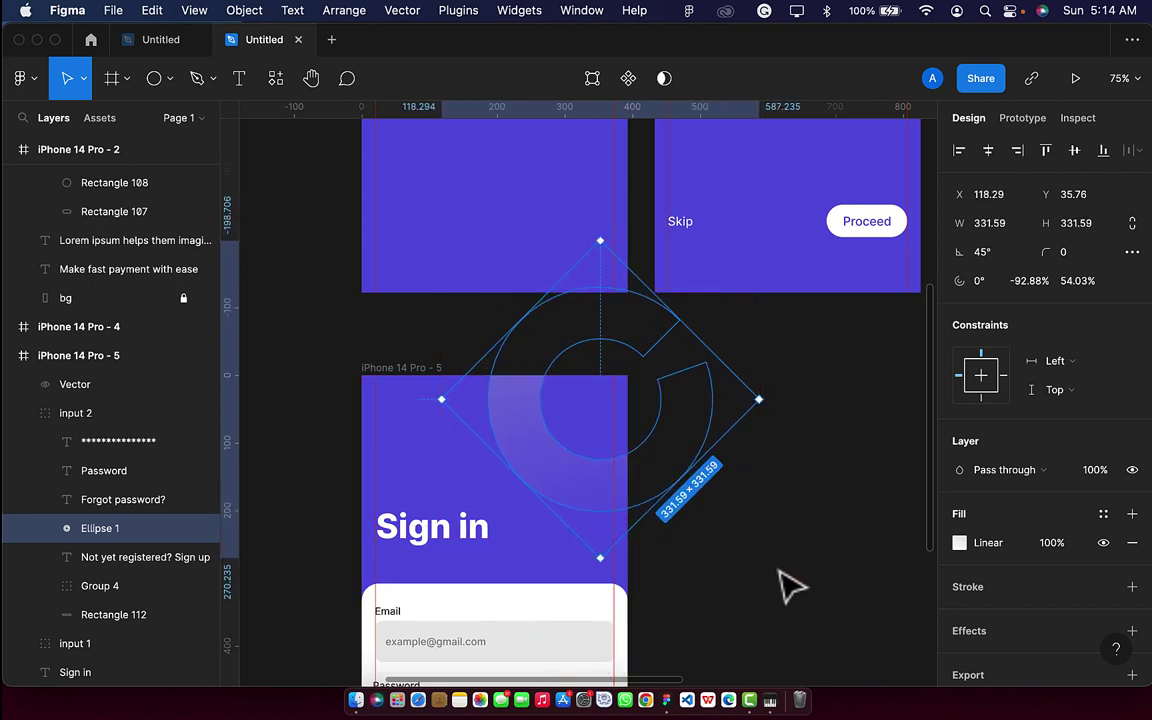
click(790, 588)
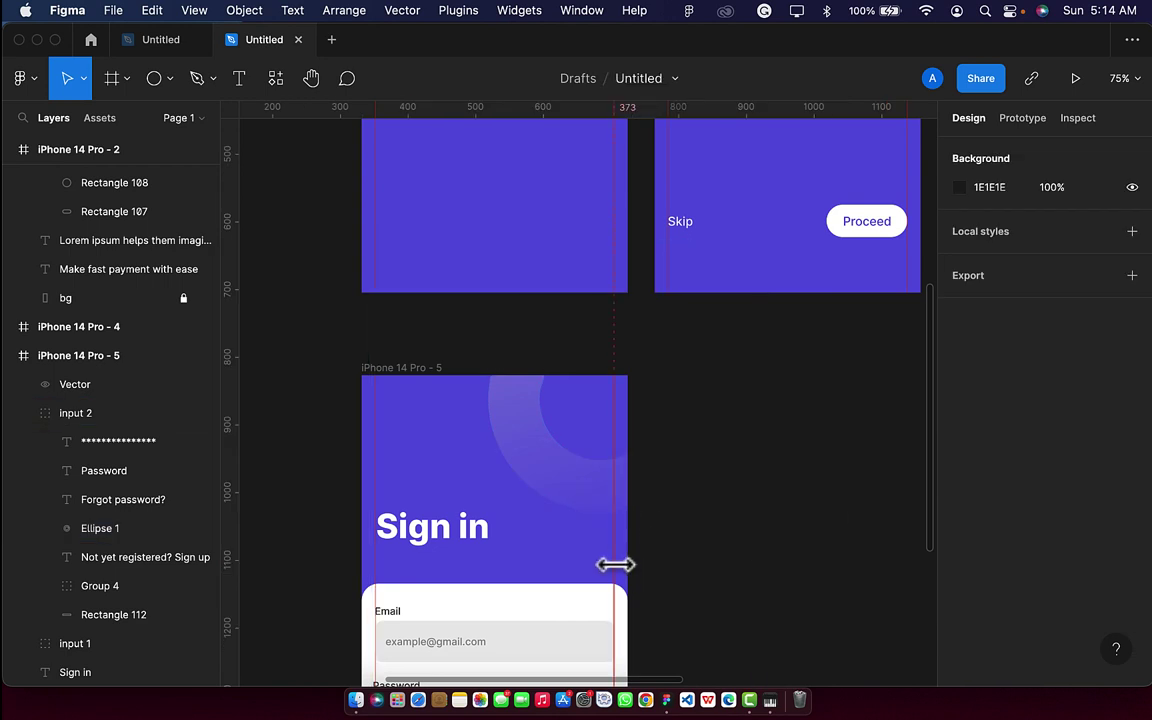
scroll(617, 563, down, 5)
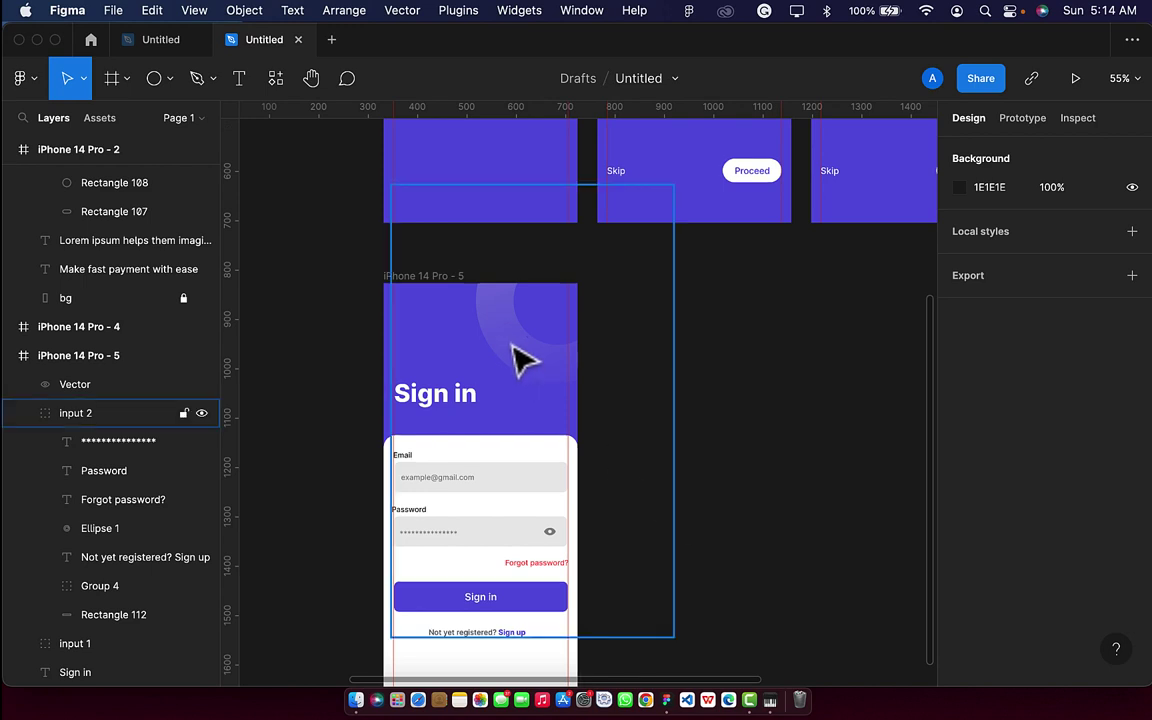
click(527, 368)
click(530, 370)
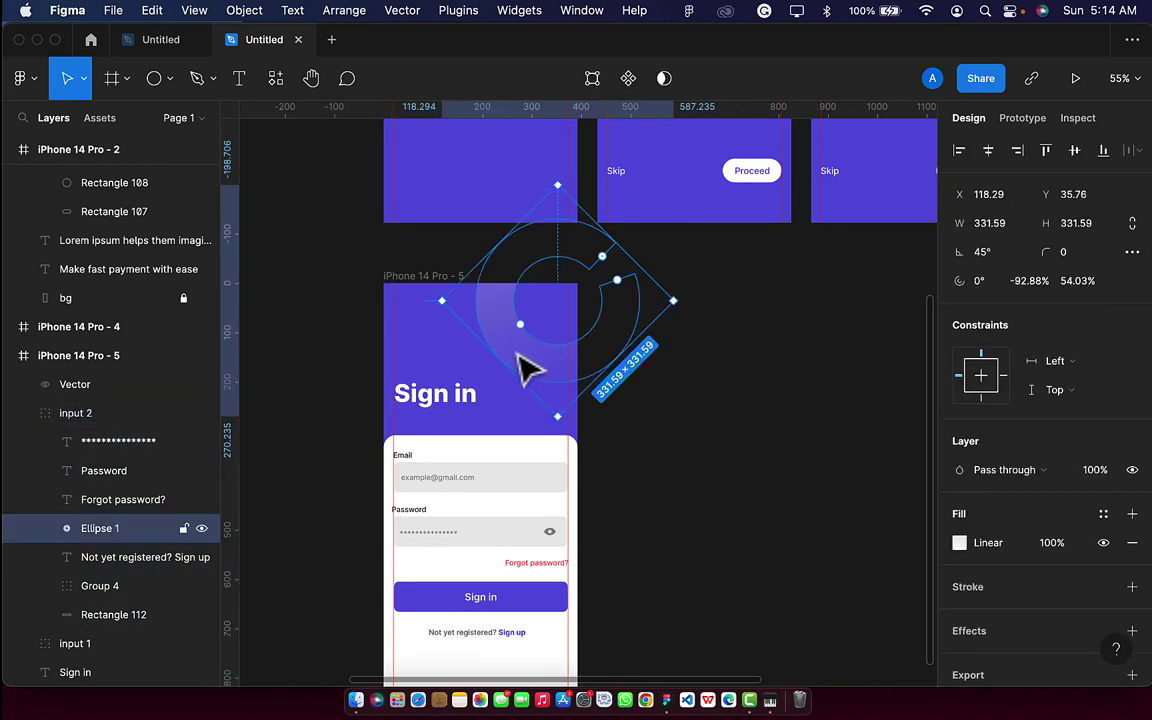
Duplicate the gradient ring as Ellipse 2 and move the copy down toward the heading.
key(super+d)
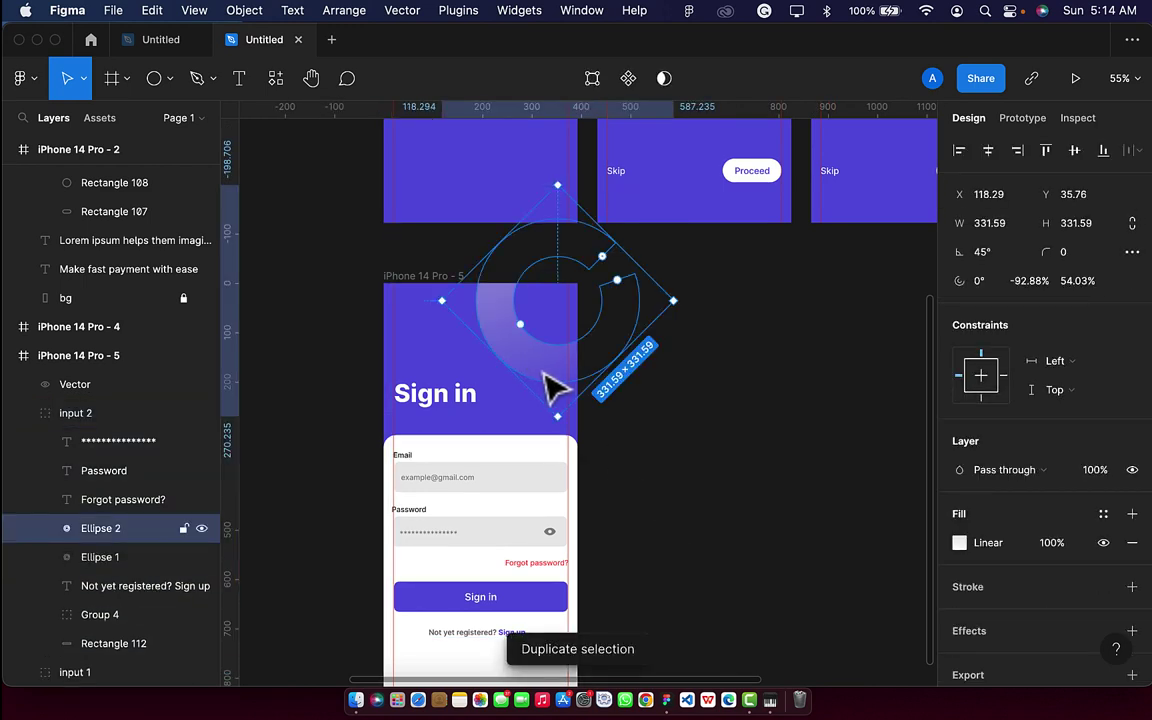
drag(548, 385, 433, 378)
scroll(496, 398, up, 5)
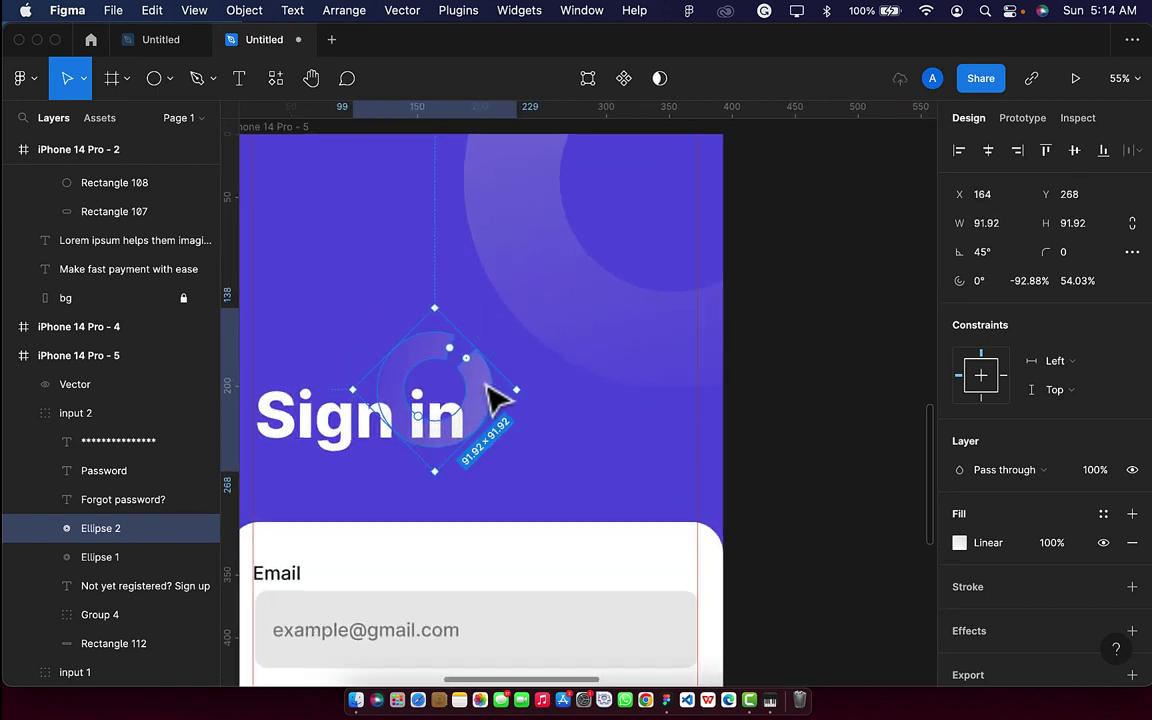
drag(517, 414, 545, 432)
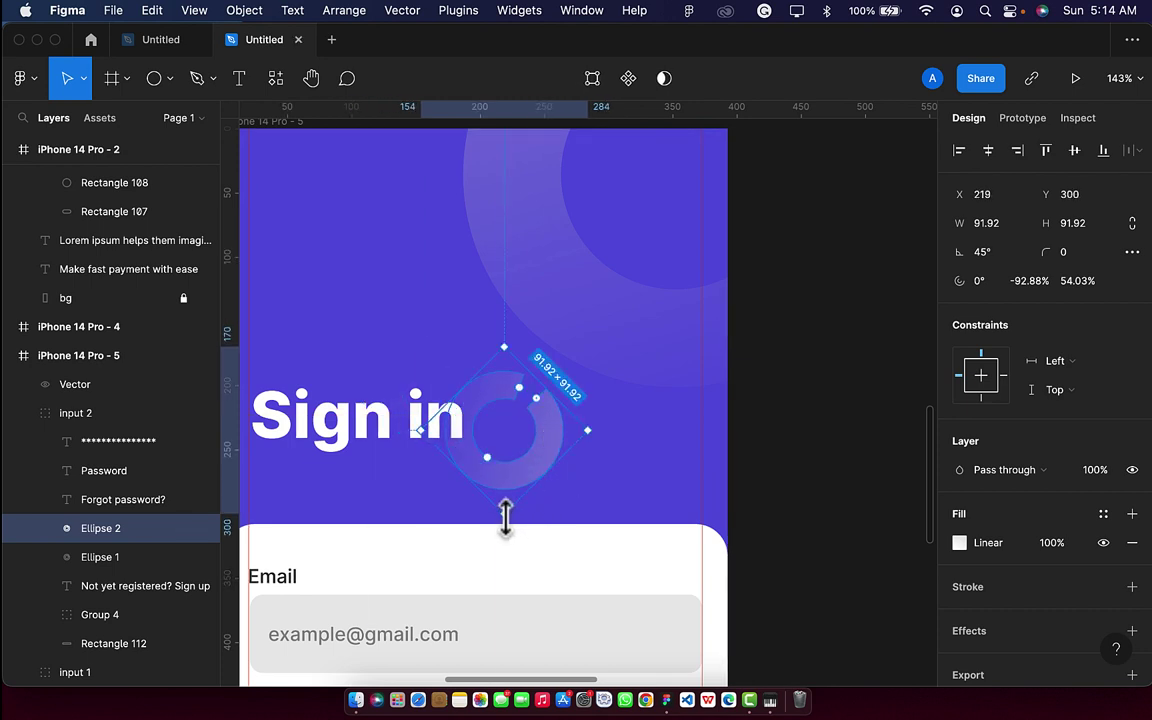
Shrink Ellipse 2 to 39.6×39.6 behind the heading's 'in' and open its arc to about 24°.
key(alt)
drag(505, 516, 458, 456)
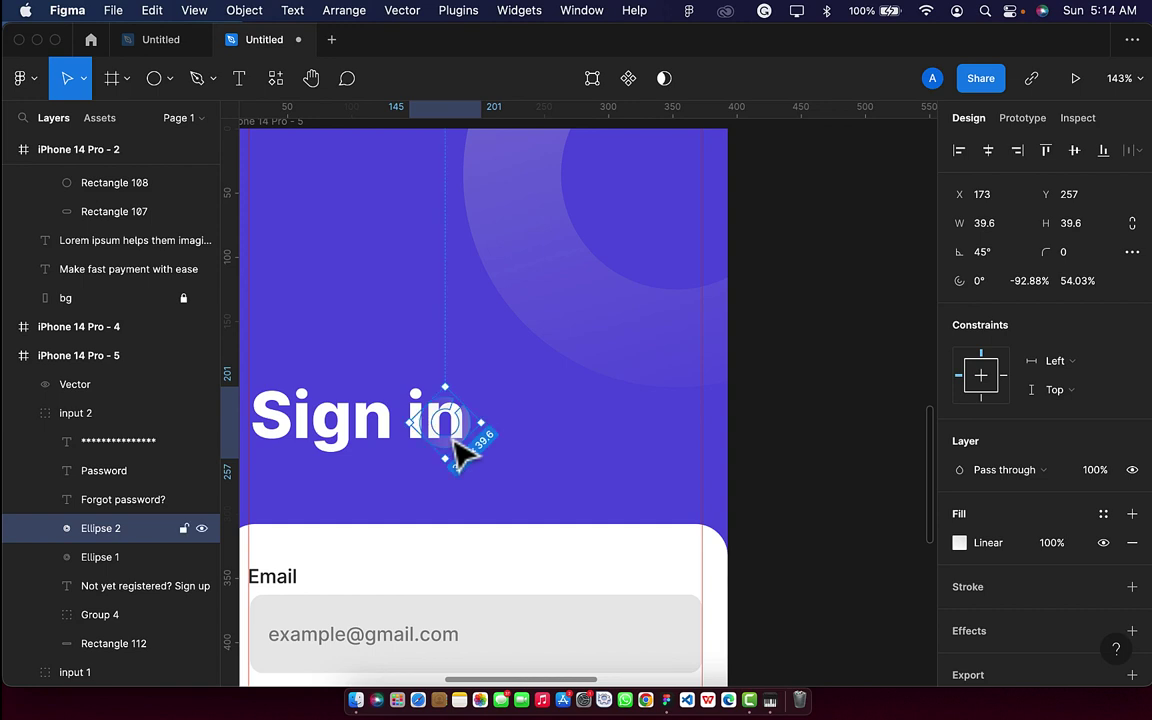
scroll(462, 410, up, 5)
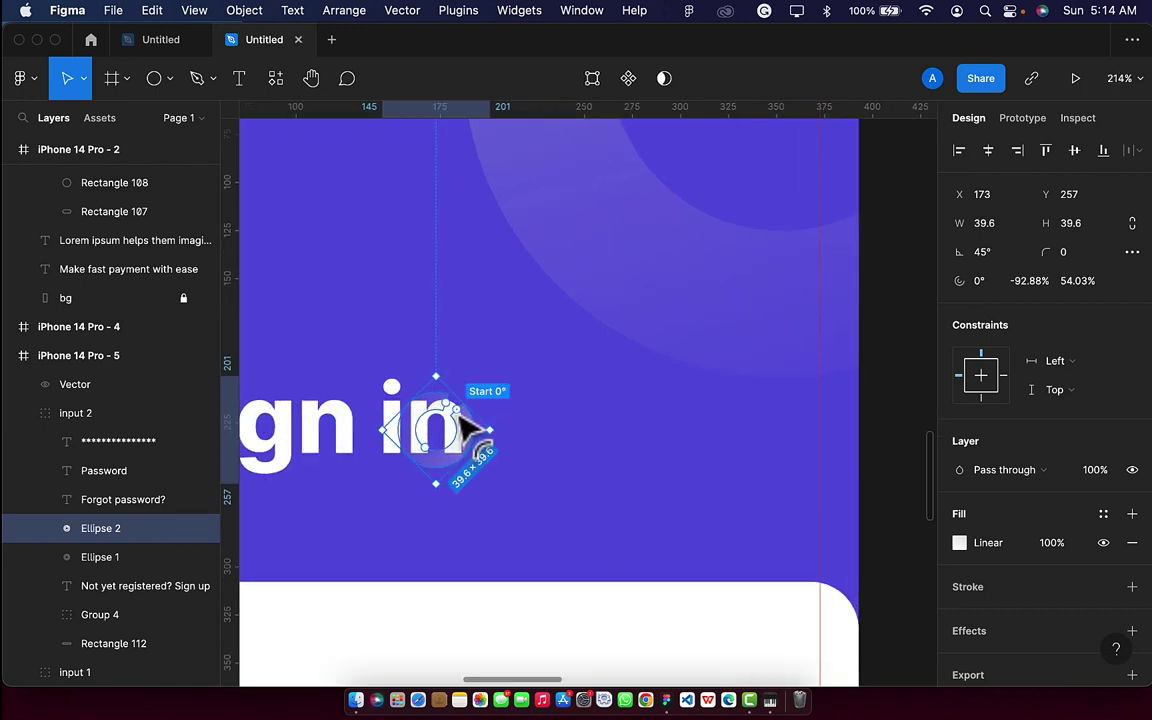
drag(460, 418, 489, 471)
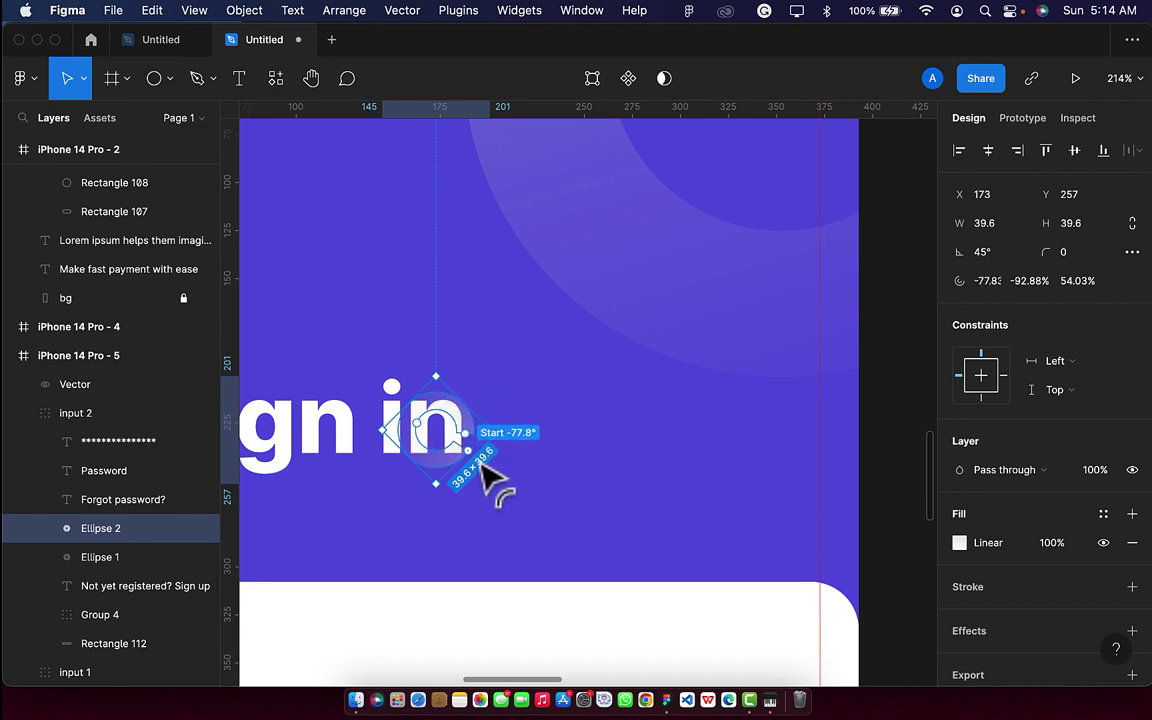
click(535, 478)
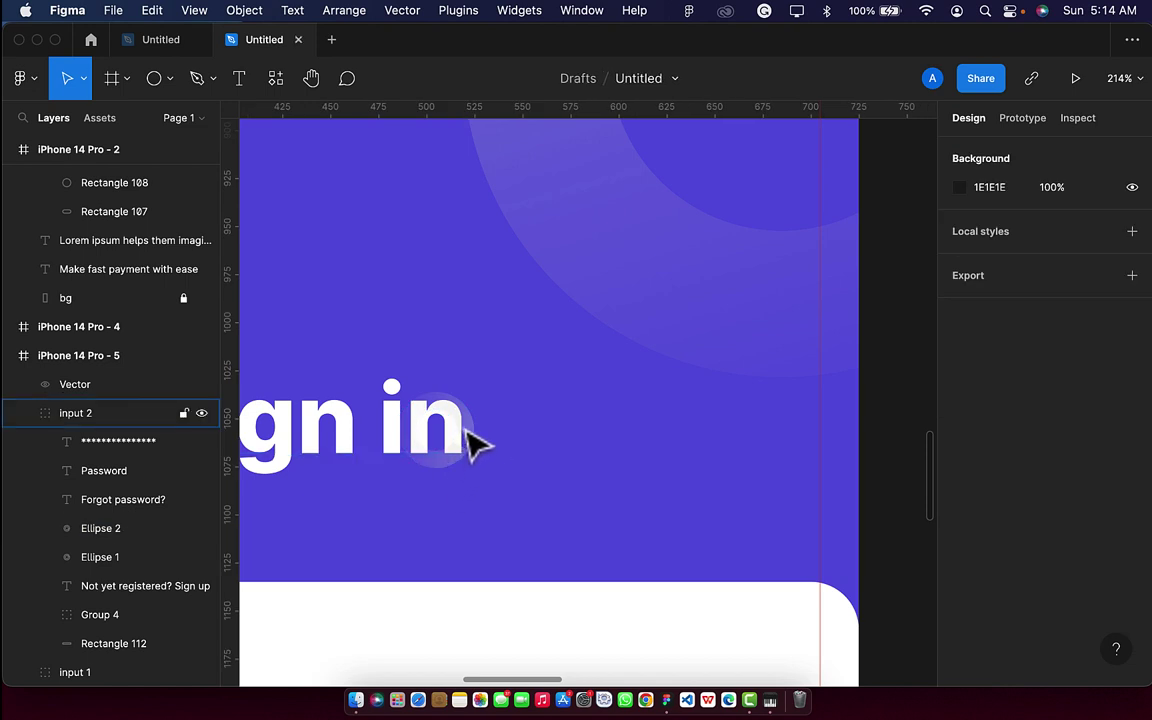
Duplicate the iPhone 14 Pro - 5 Sign in frame, creating iPhone 14 Pro - 6 at X 765.
click(455, 443)
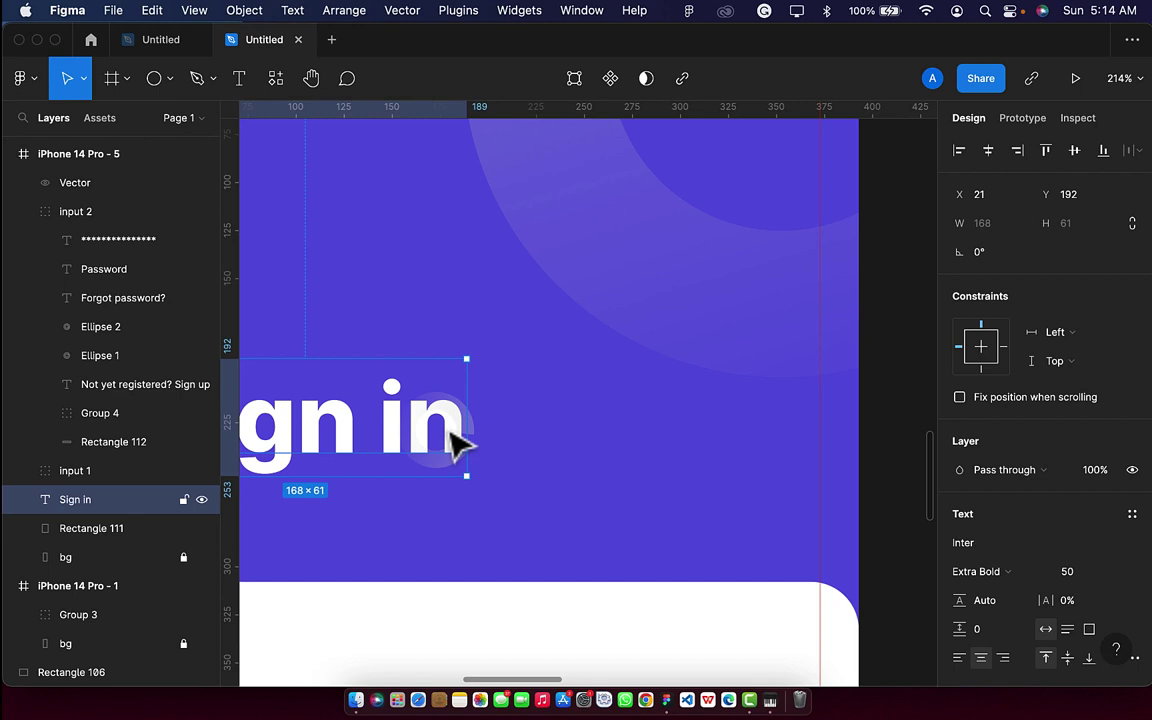
scroll(455, 445, down, 10)
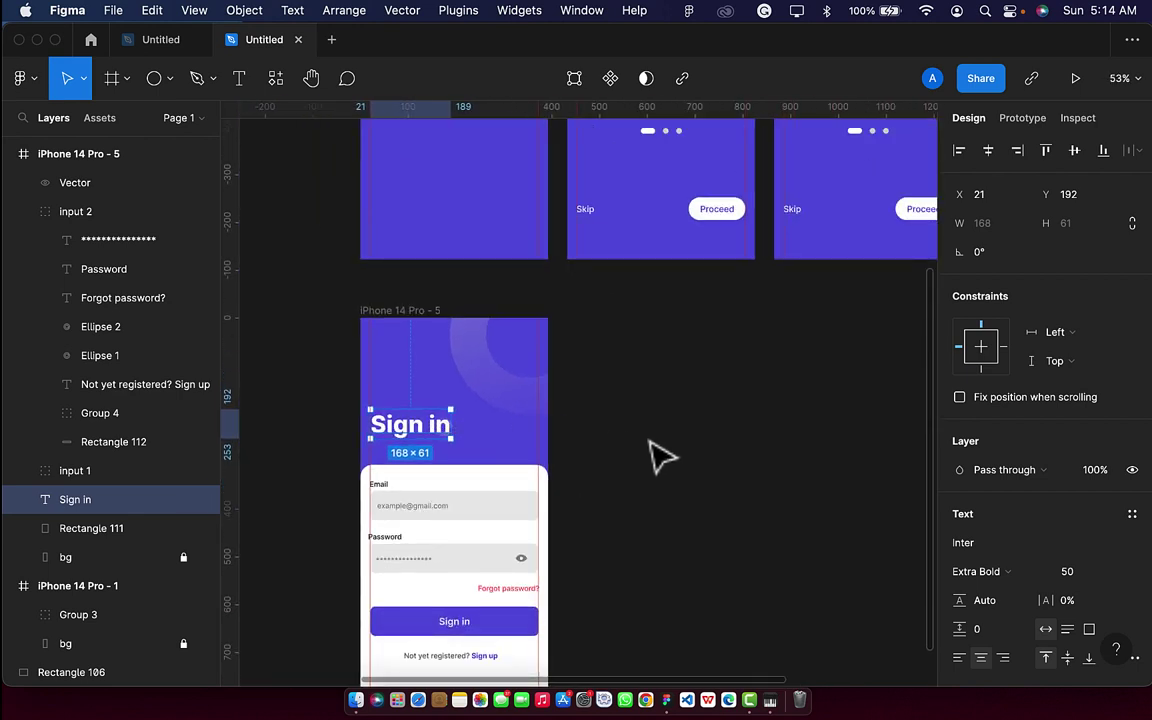
click(657, 458)
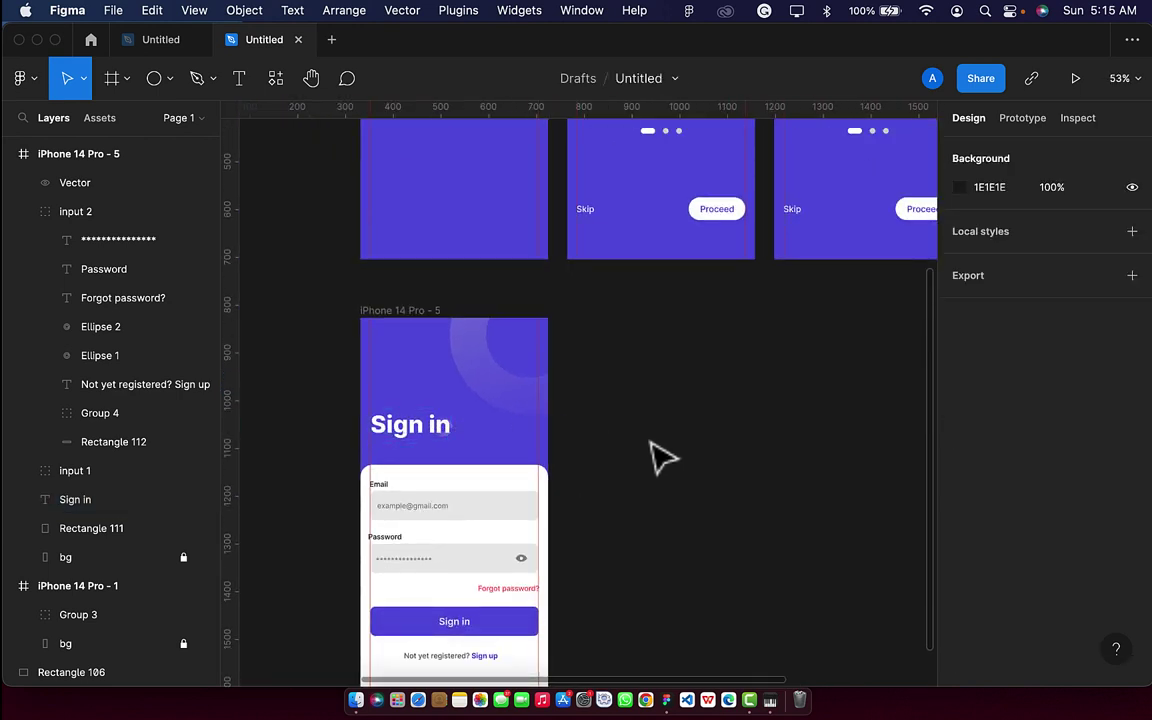
click(424, 312)
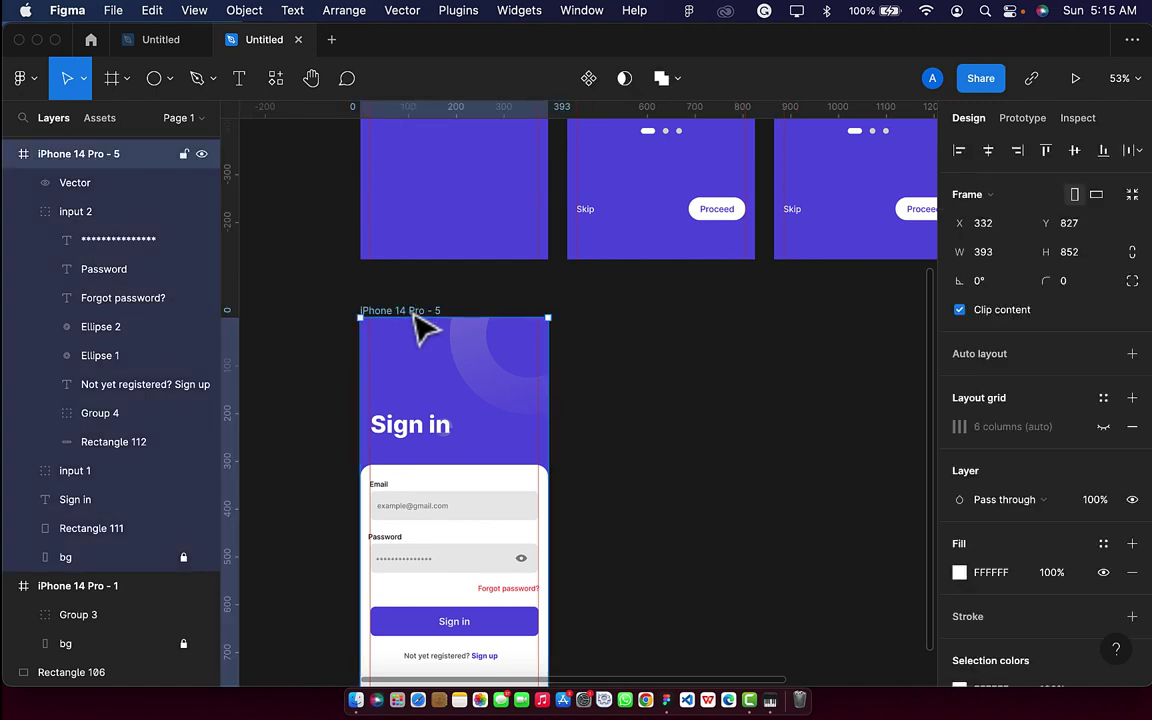
key(super+d)
scroll(424, 327, down, 2)
Edit the copied screen's heading text from 'Sign in' to 'Sign up'.
click(661, 365)
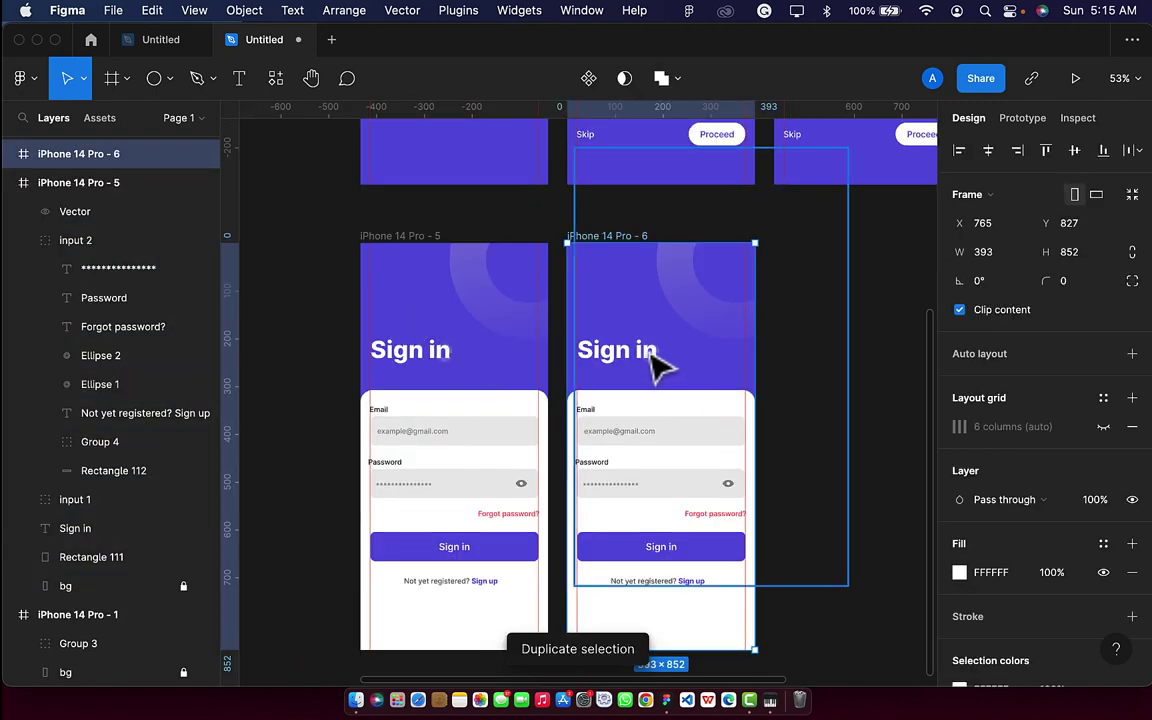
double_click(652, 366)
scroll(652, 366, up, 5)
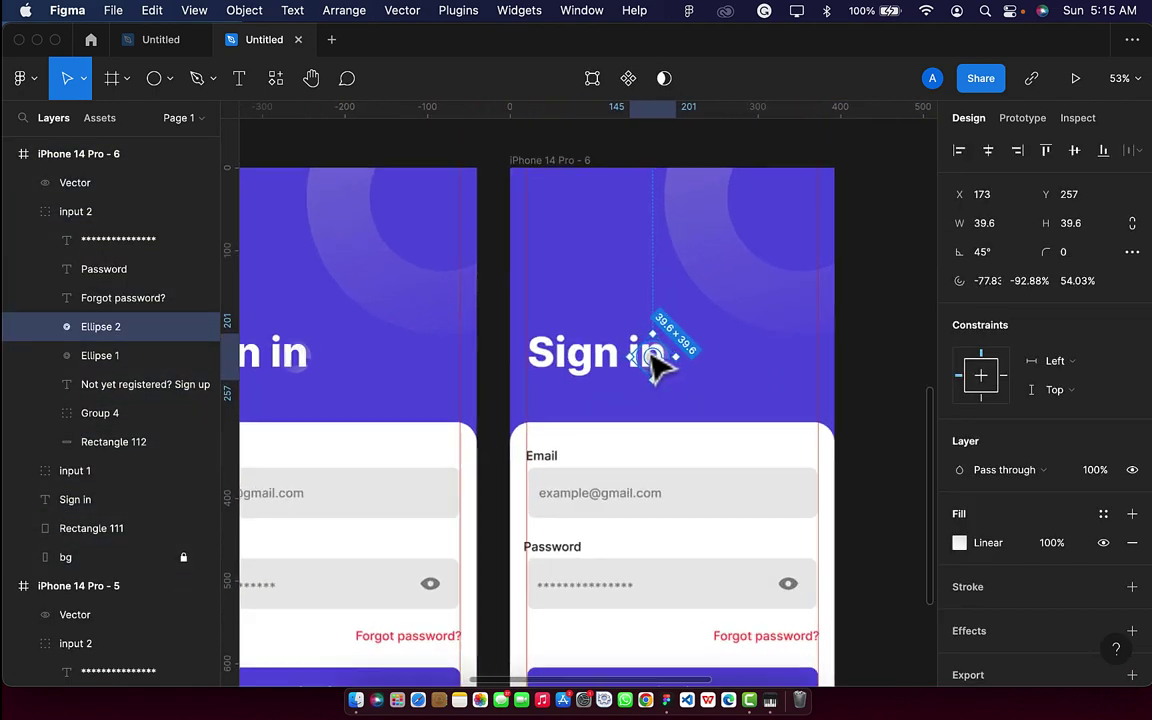
scroll(652, 366, up, 6)
click(581, 401)
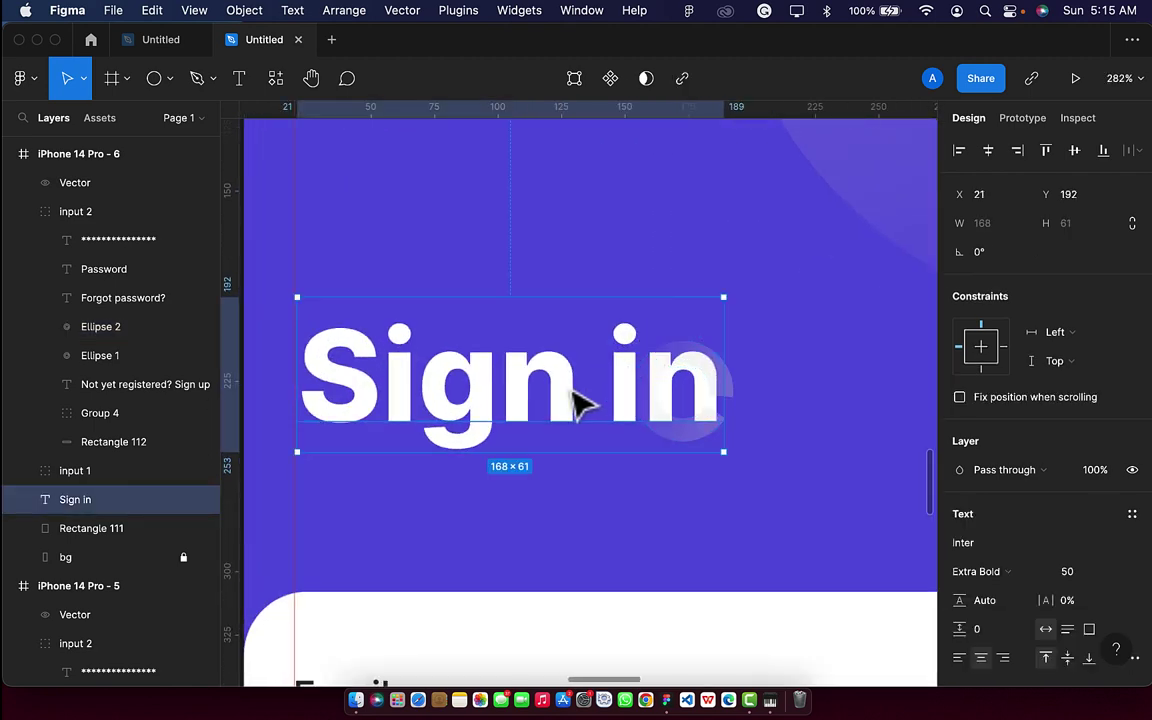
double_click(592, 388)
click(592, 388)
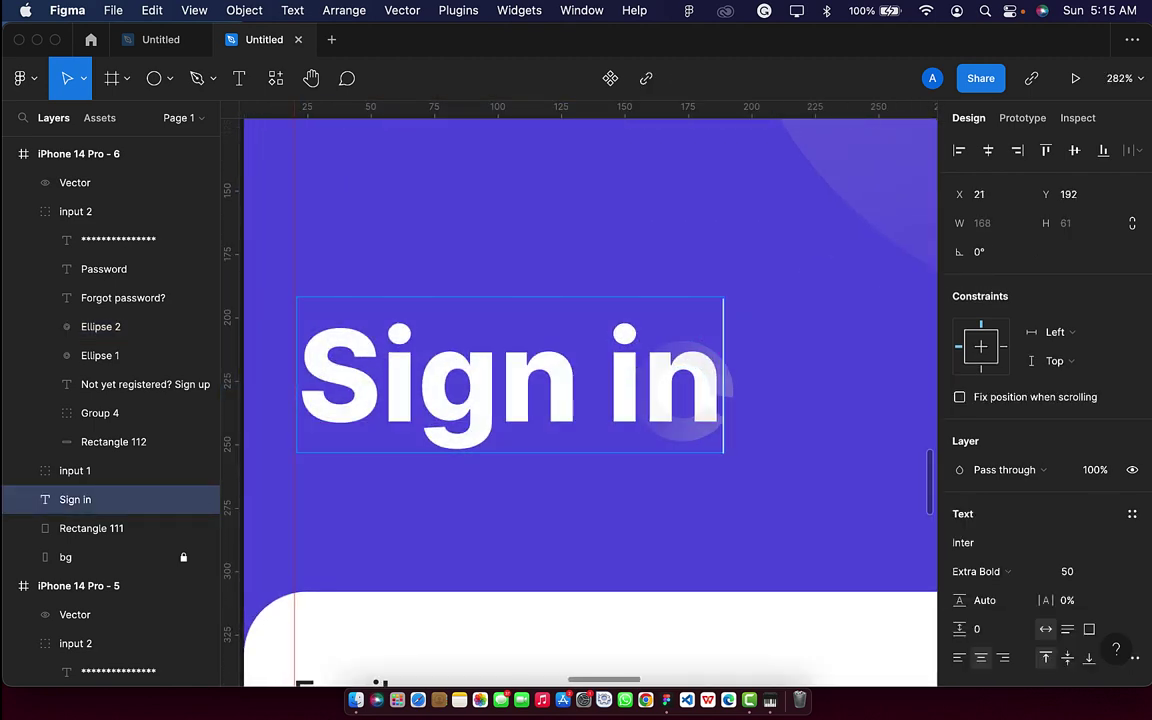
key(BackSpace)
key(BackSpace)
key(BackSpace)
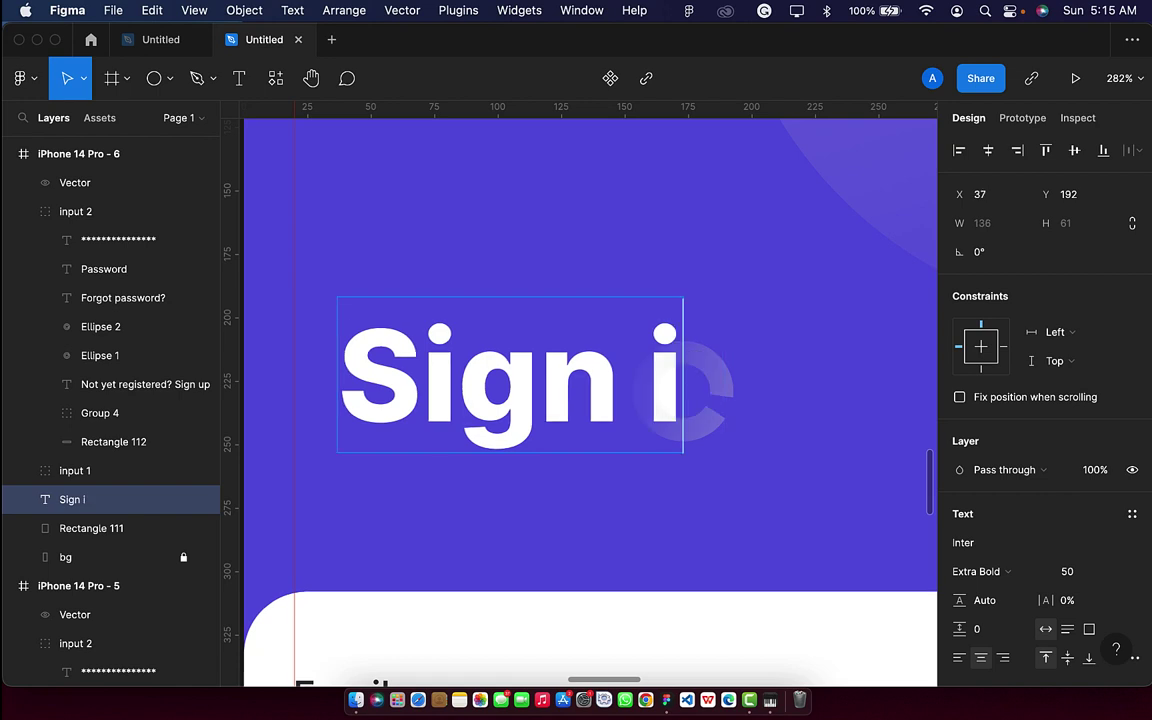
text(up)
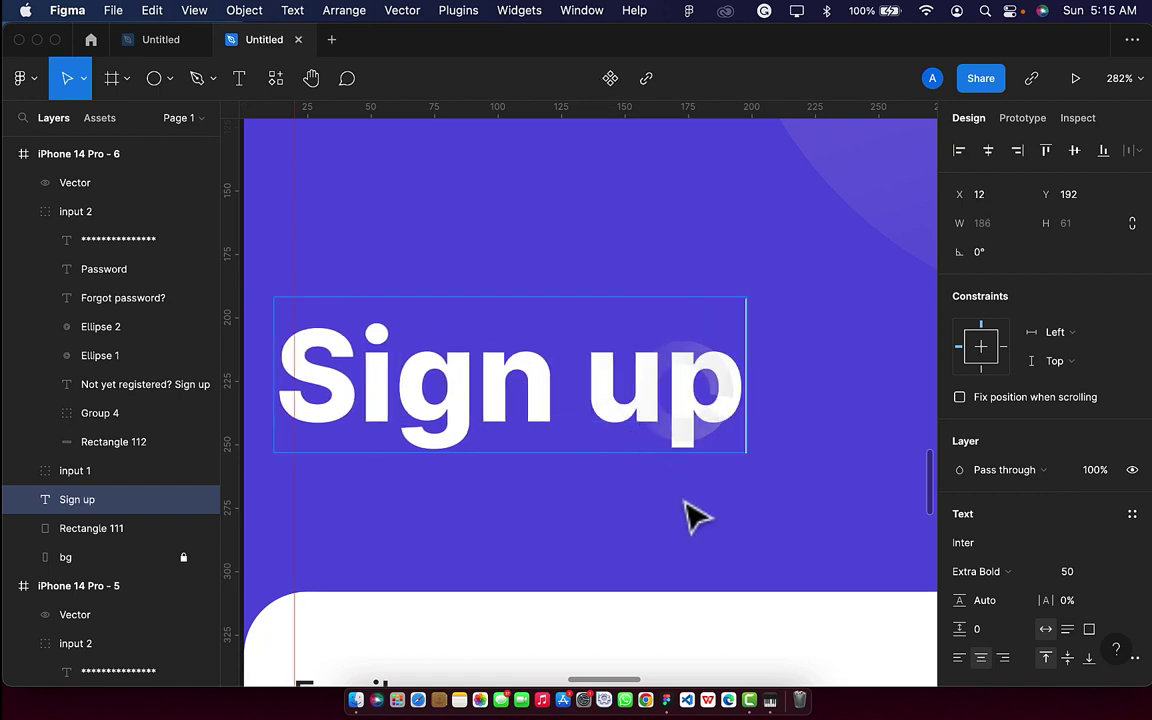
key(Escape)
scroll(690, 515, down, 5)
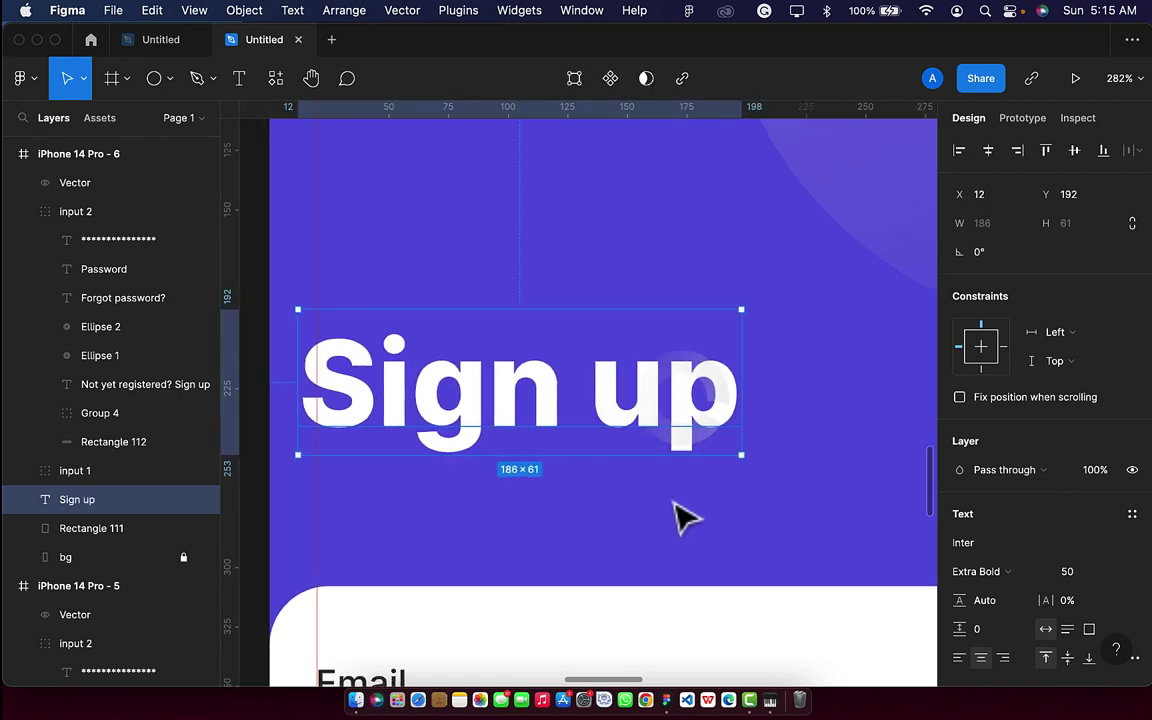
scroll(675, 530, down, 6)
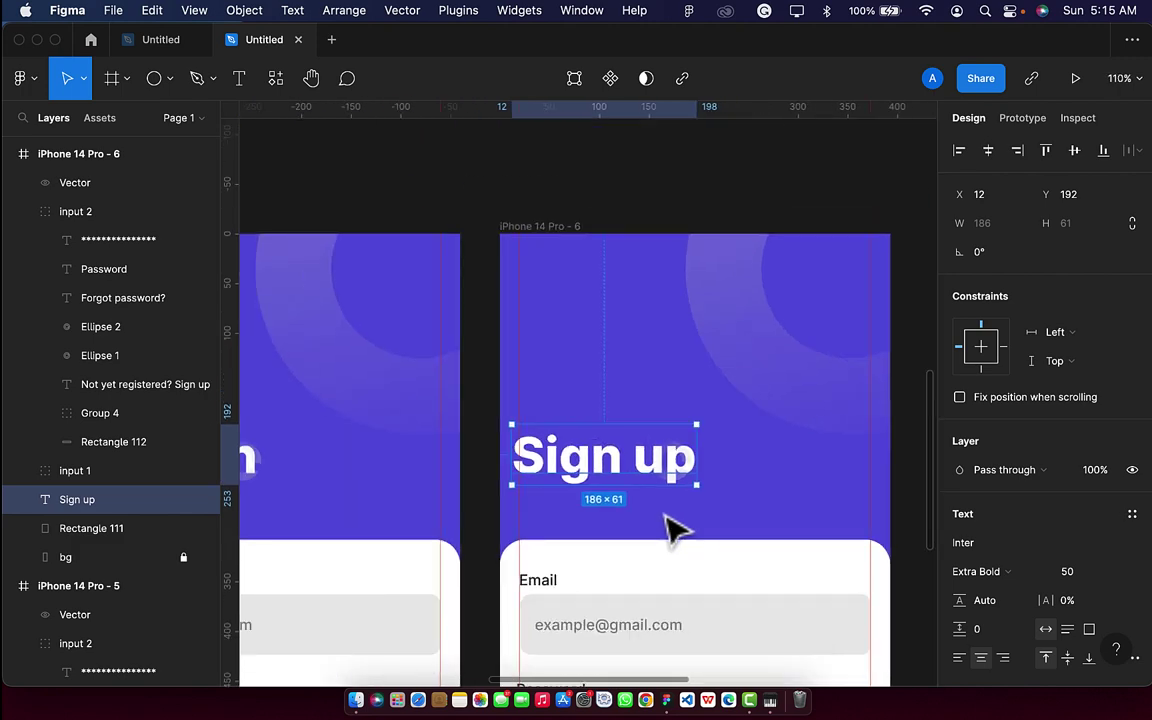
scroll(660, 612, down, 5)
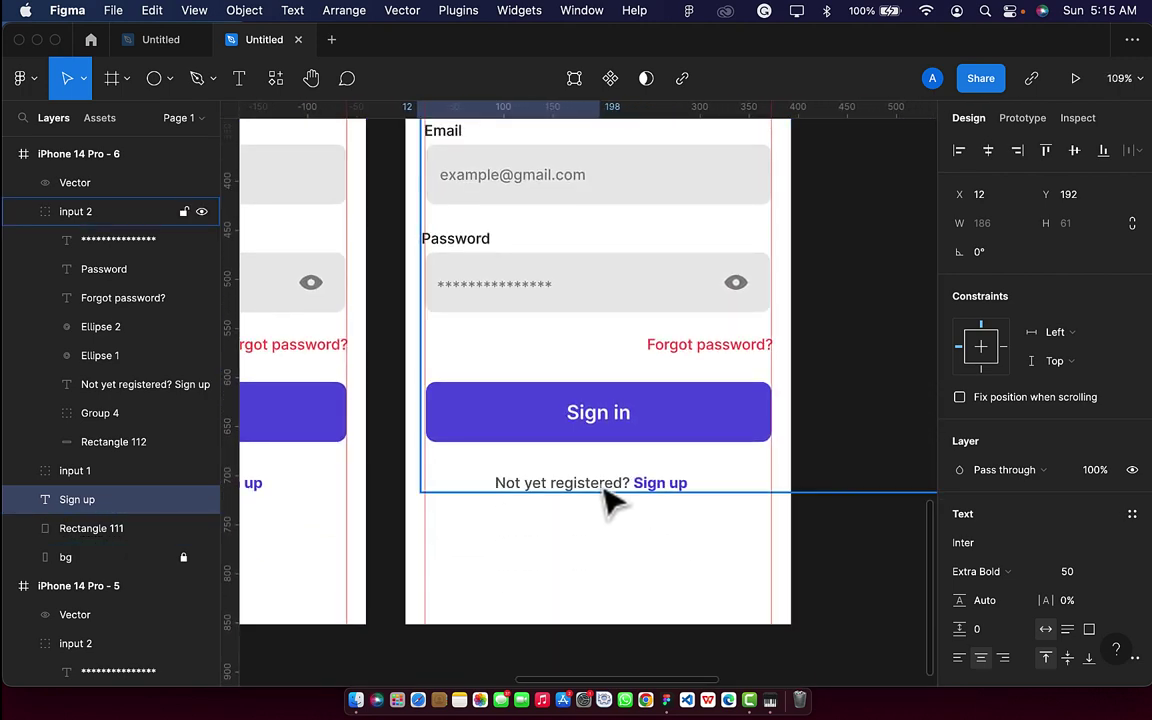
Nudge the 'Not yet registered? Sign up' prompt down to Y 779.
click(606, 490)
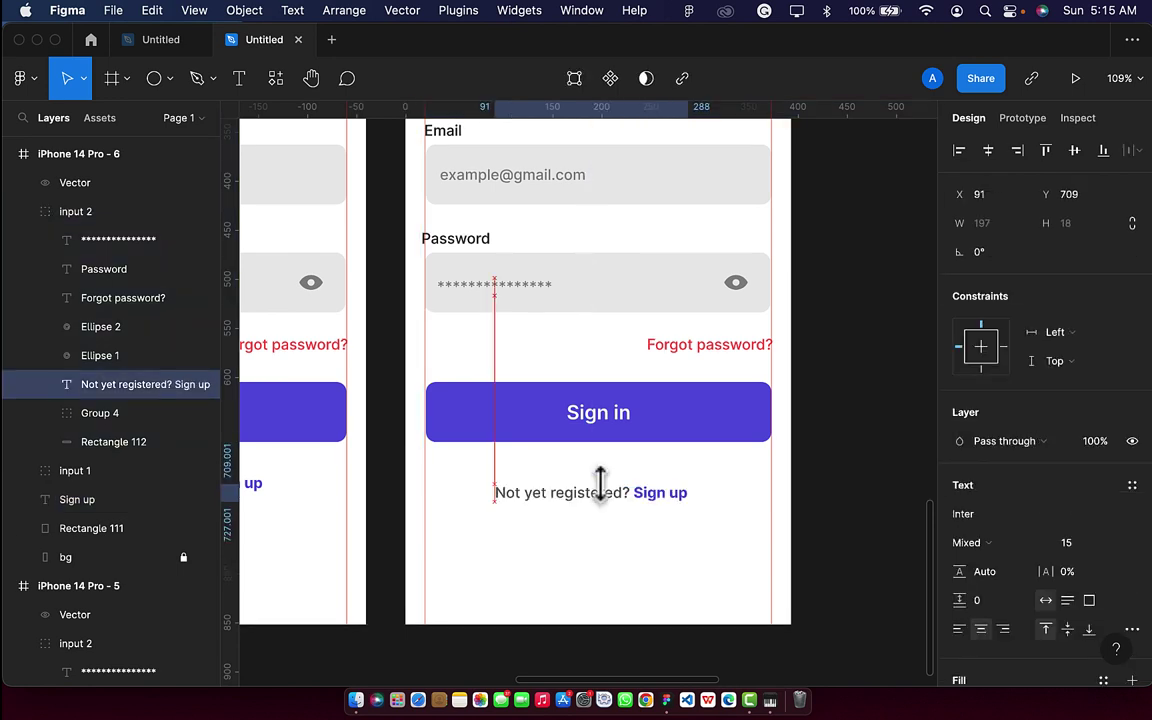
key(shift+Down)
key(shift+Down)
key(shift+Down)
key(shift+Down)
key(shift+Down)
key(shift+Down)
key(shift+Down)
key(shift+Down)
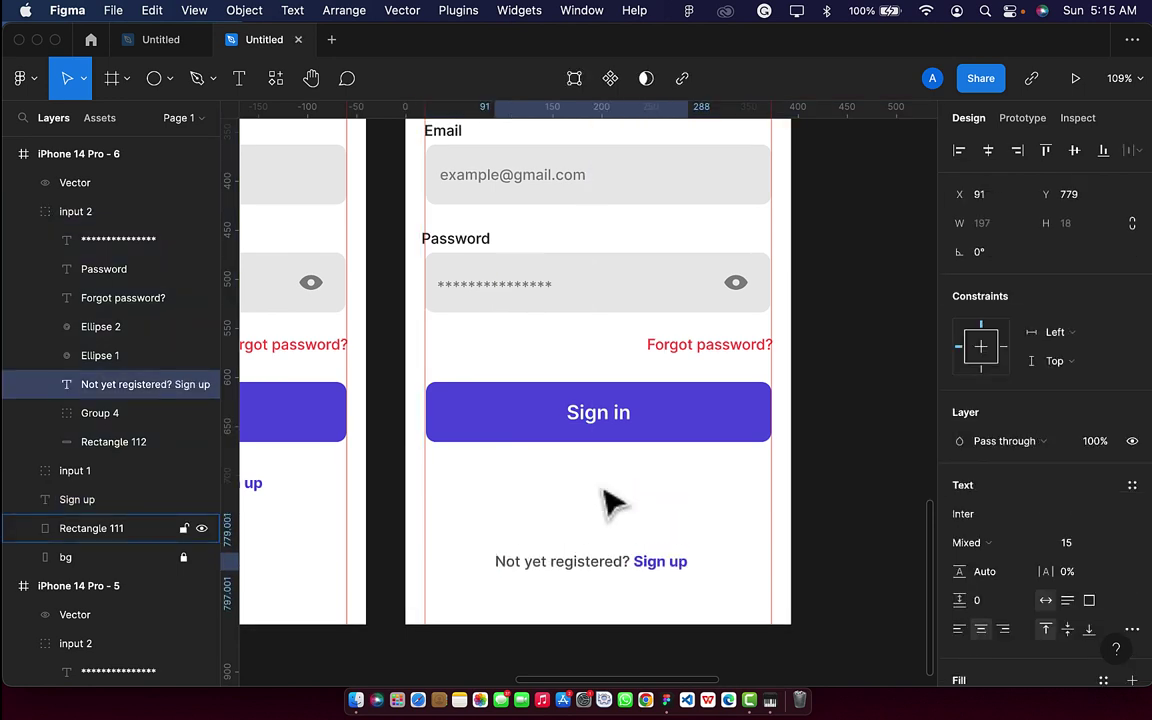
scroll(548, 553, up, 5)
Replace 'Not yet' in the prompt with 'Already'.
double_click(492, 582)
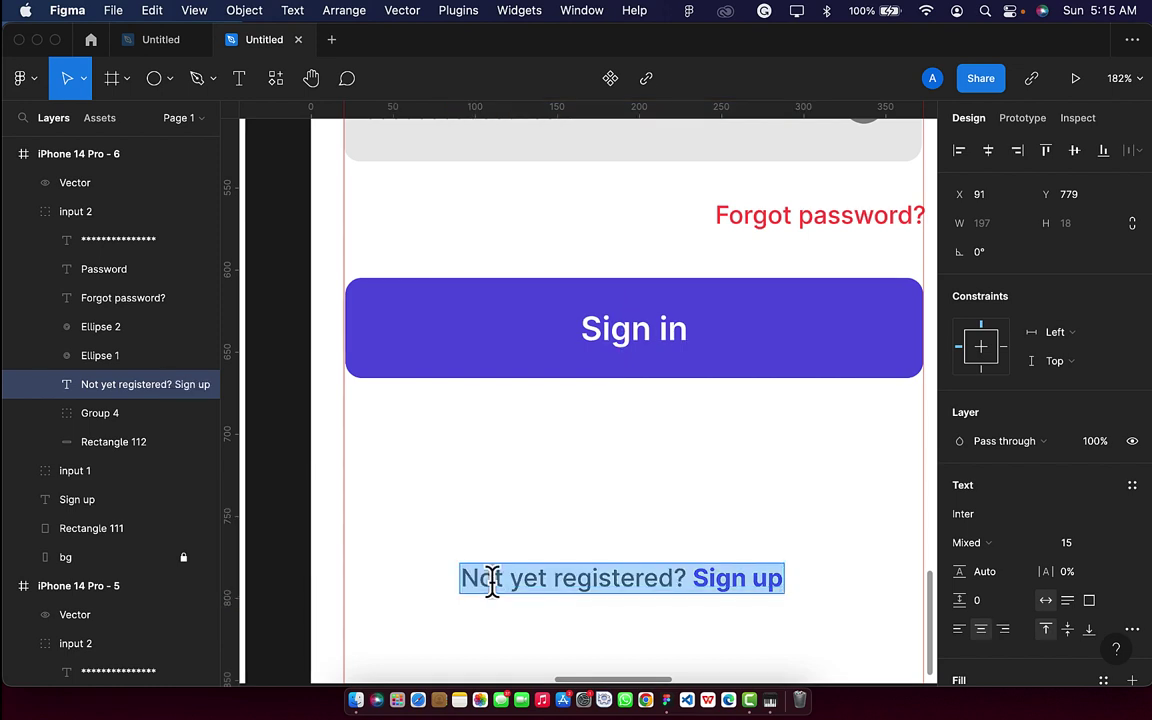
click(542, 578)
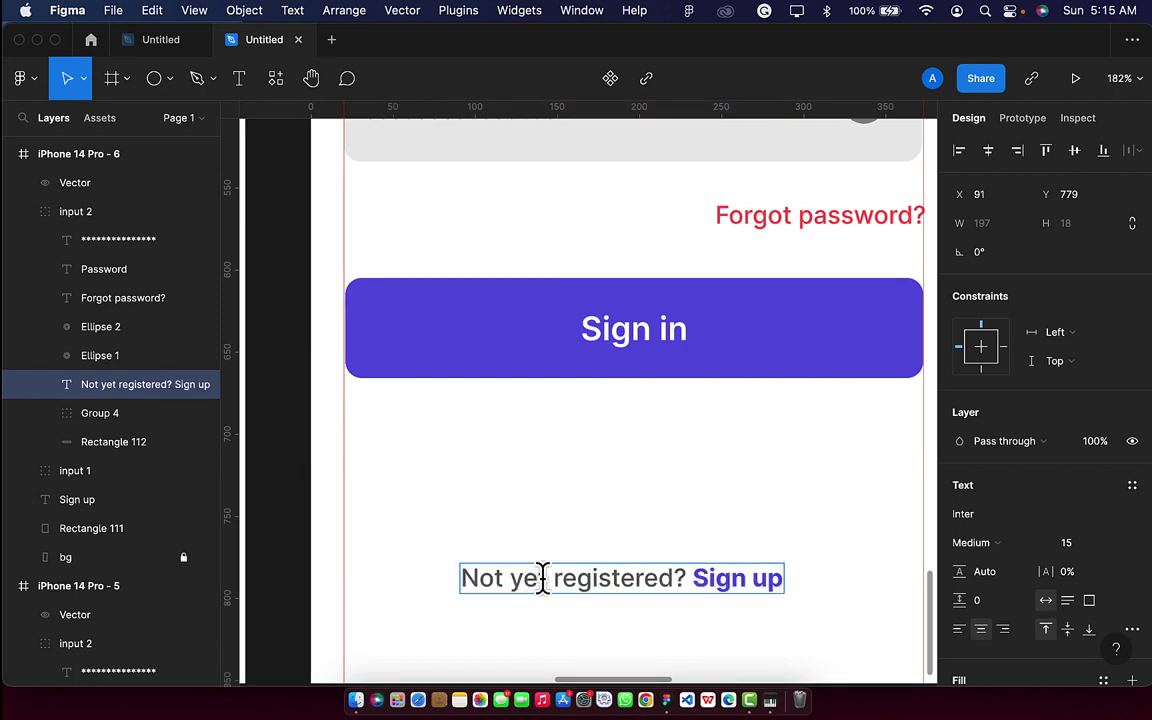
key(BackSpace)
key(BackSpace)
key(BackSpace)
key(BackSpace)
key(BackSpace)
key(BackSpace)
key(BackSpace)
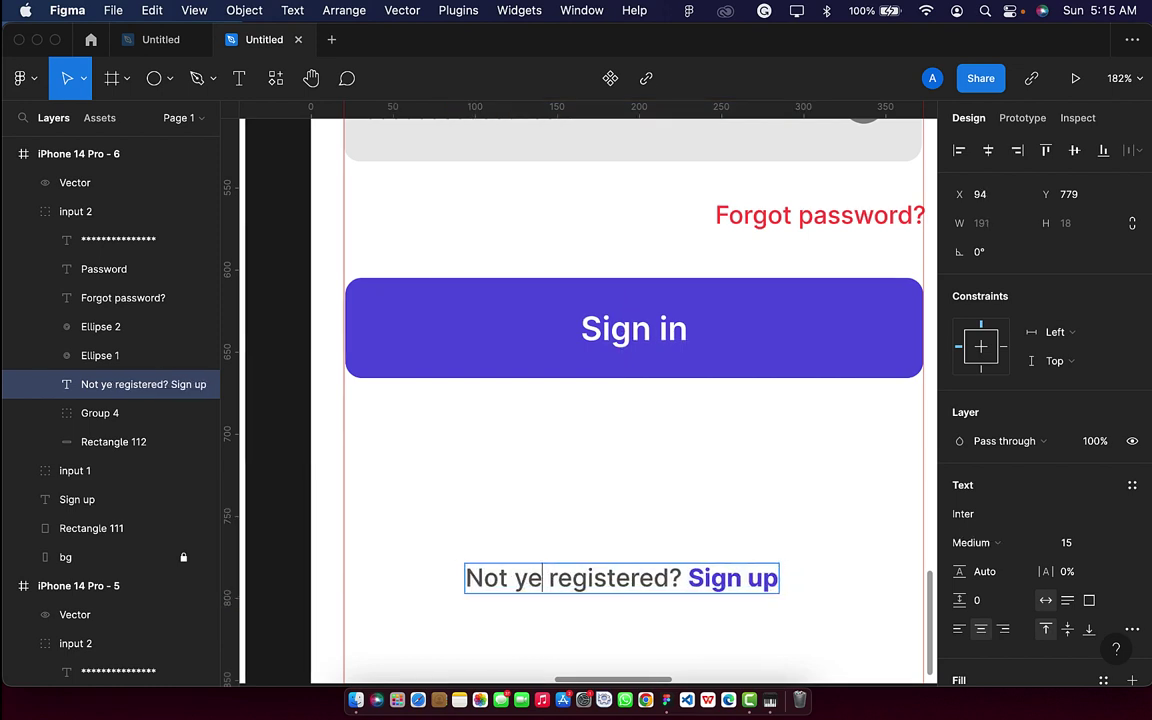
text(Already)
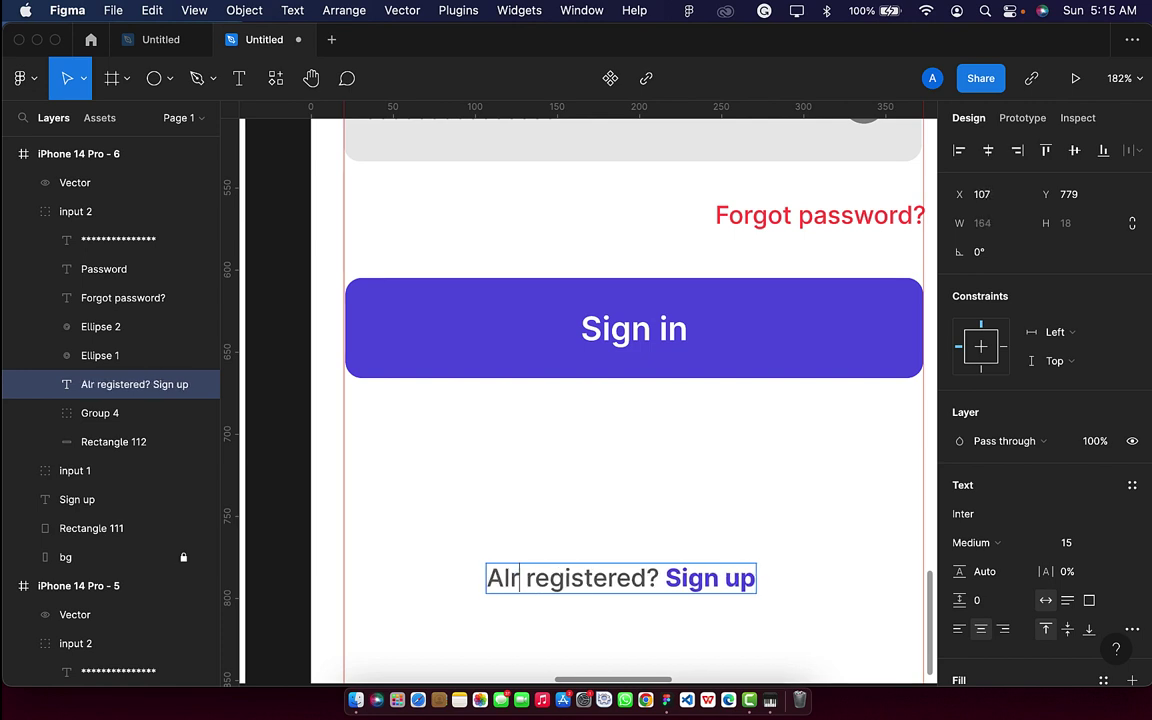
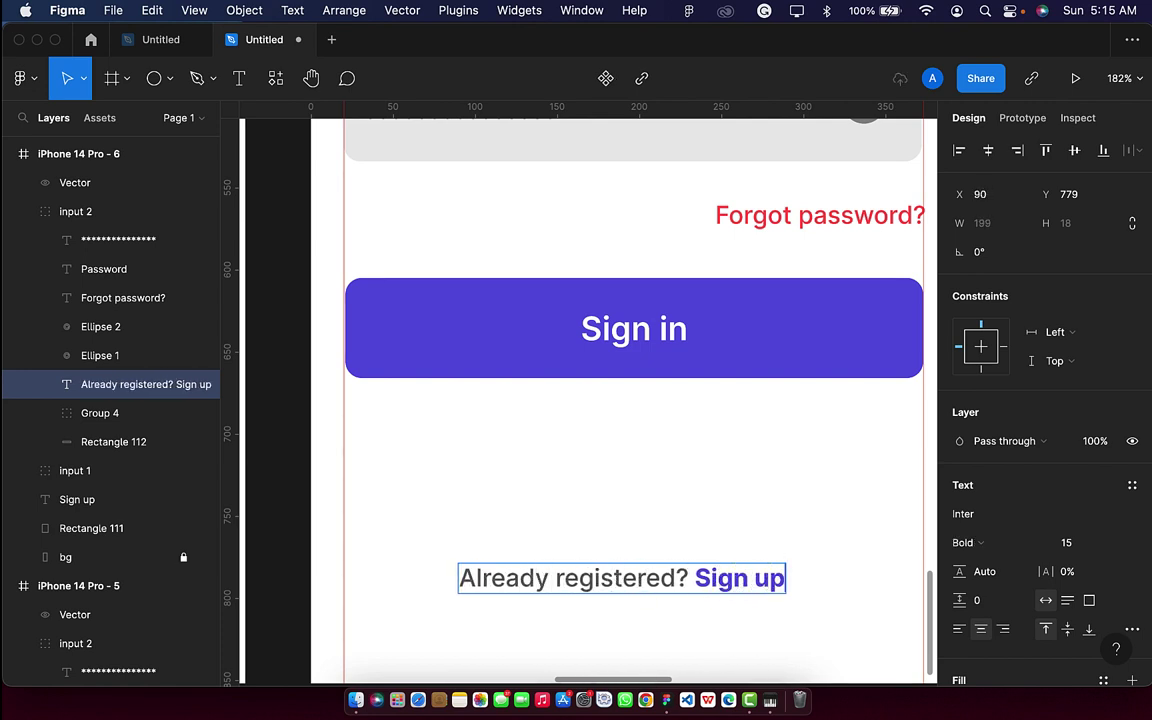
Change the bottom link text from 'Sign up' to 'Sign in'.
key(BackSpace)
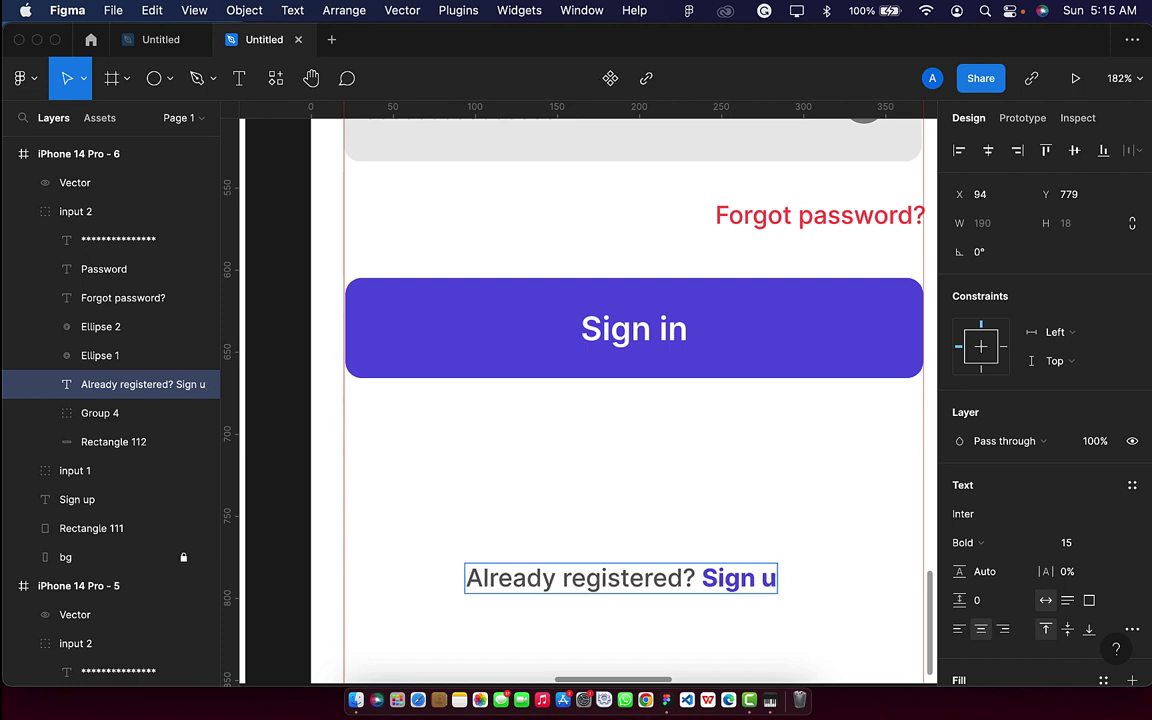
key(BackSpace)
text(in)
key(Escape)
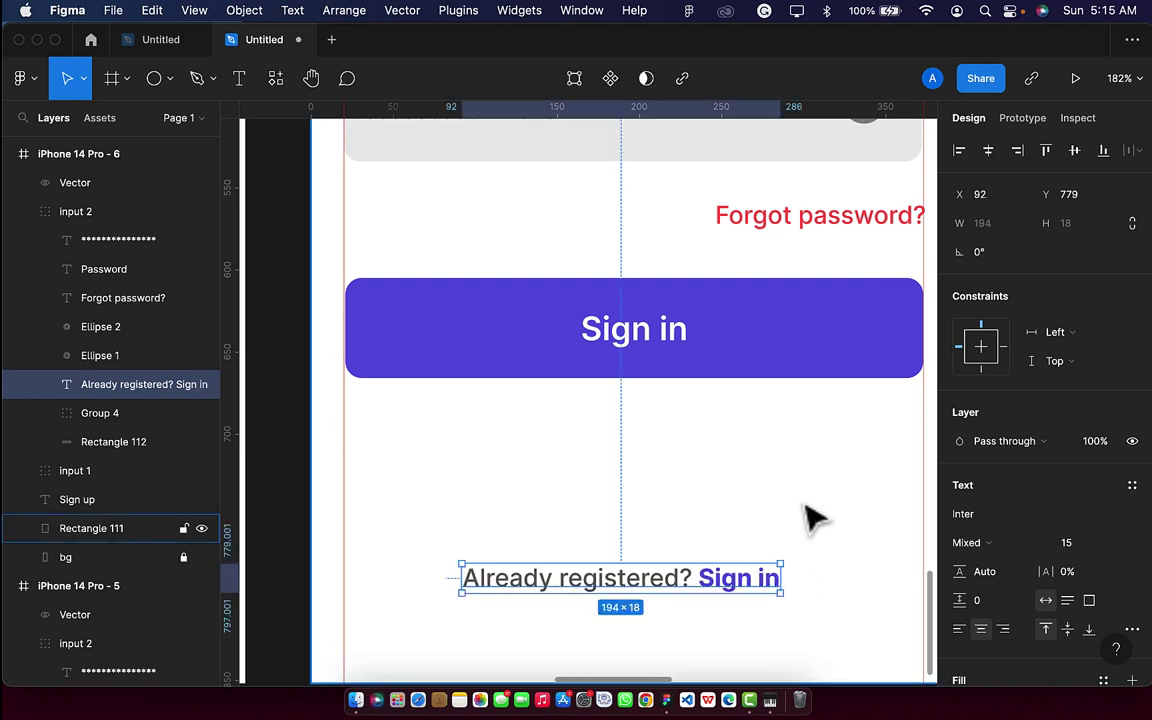
Nudge the button group down two large steps.
scroll(808, 512, down, 5)
click(752, 457)
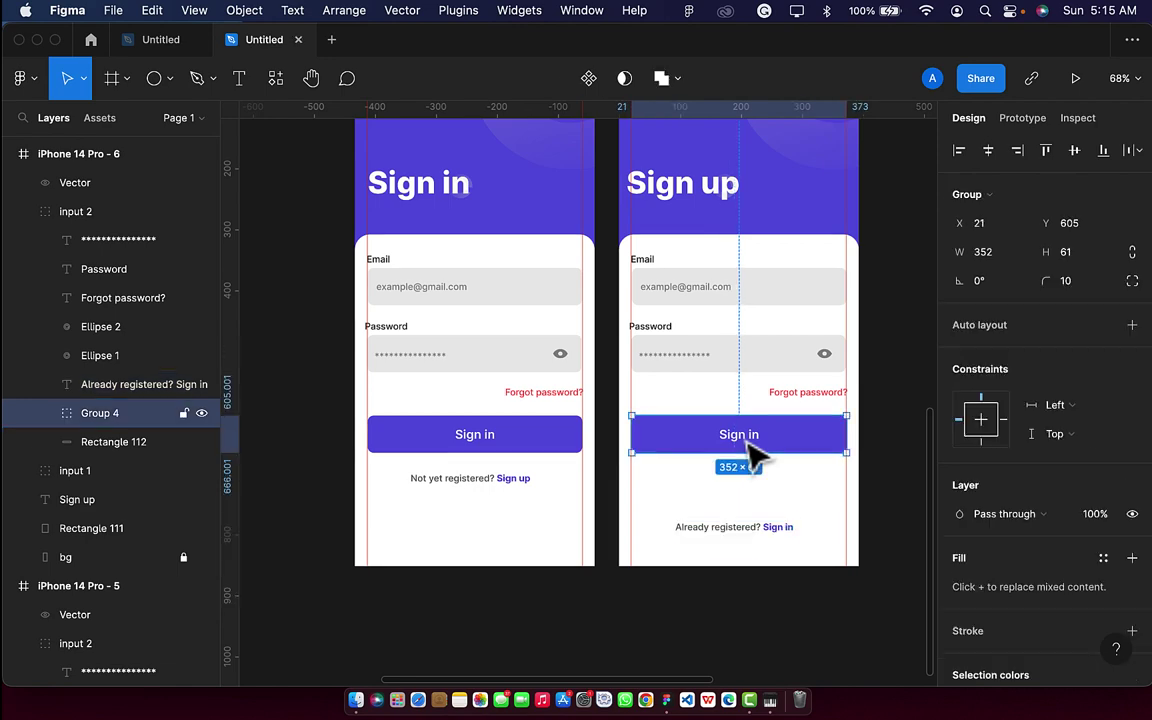
key(shift+Down)
key(shift+Down)
key(shift+Down)
key(shift+Down)
key(shift+Down)
key(shift+Down)
key(shift+Down)
key(shift+Down)
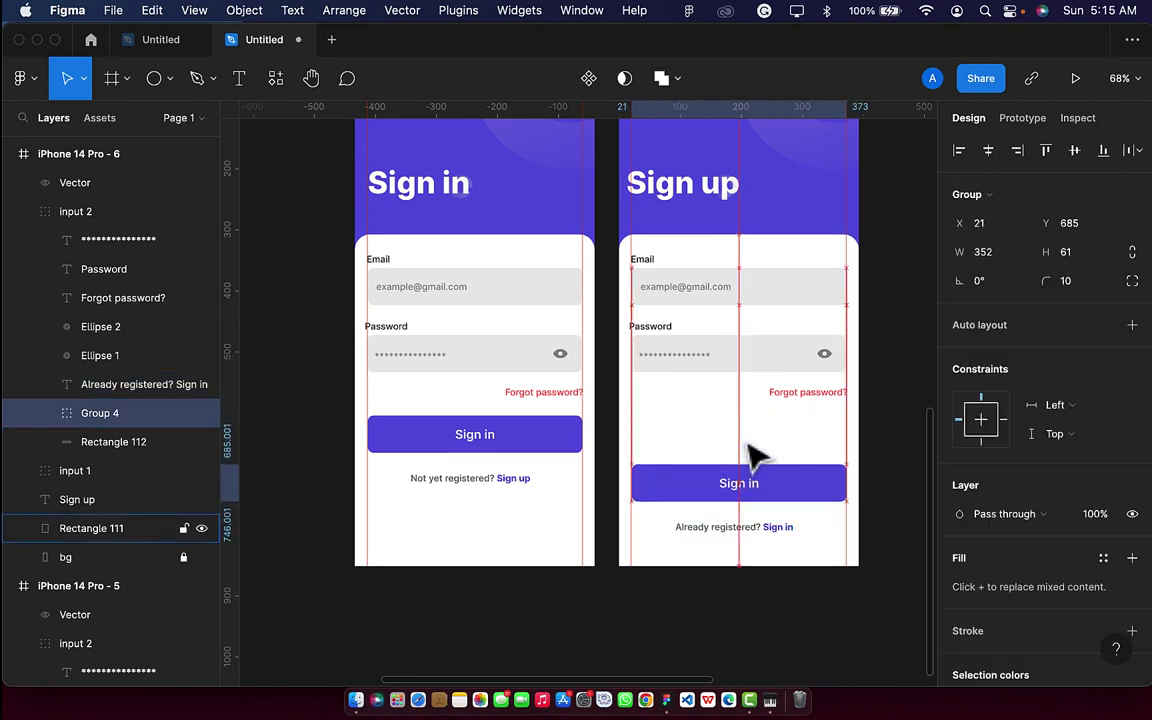
key(shift+Down)
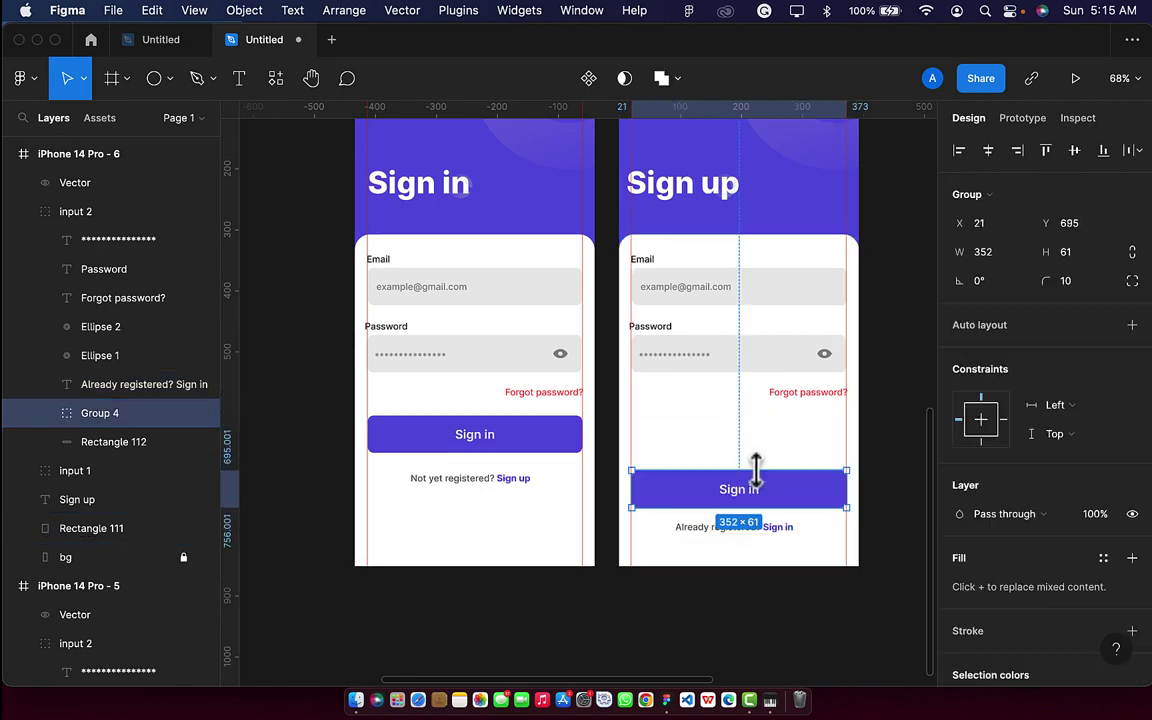
scroll(755, 465, up, 5)
Relabel the button 'Sign up' and select the Forgot password? text.
double_click(757, 520)
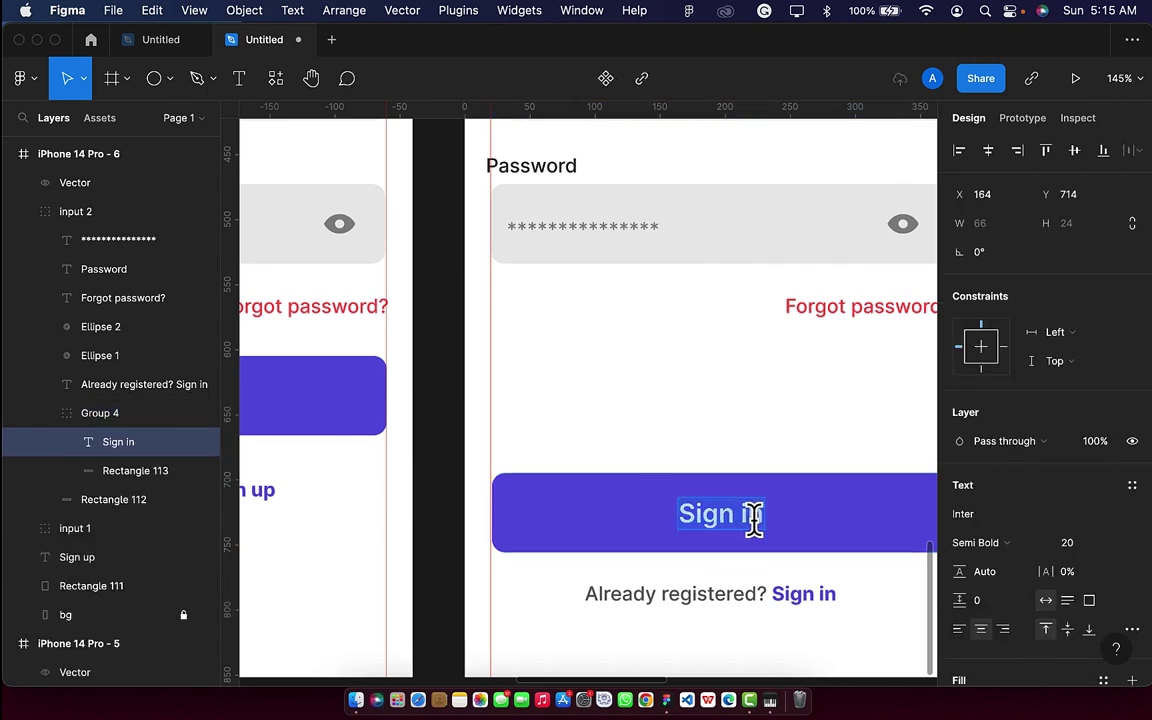
double_click(752, 514)
key(BackSpace)
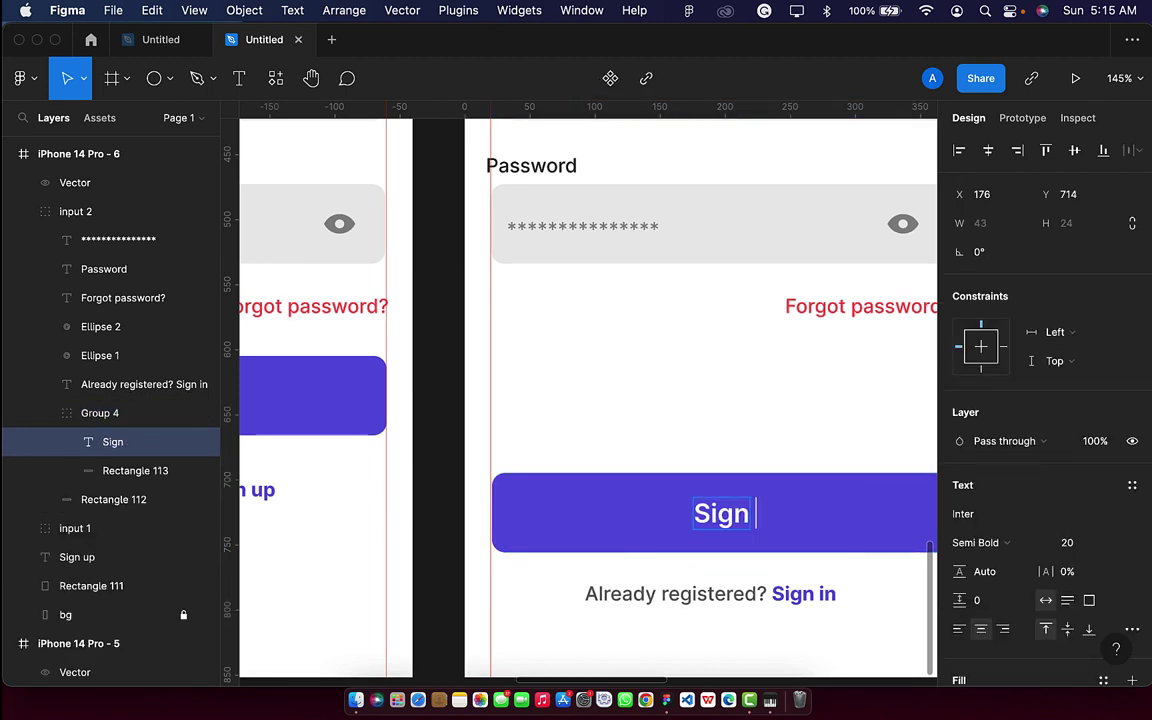
text(up)
key(Escape)
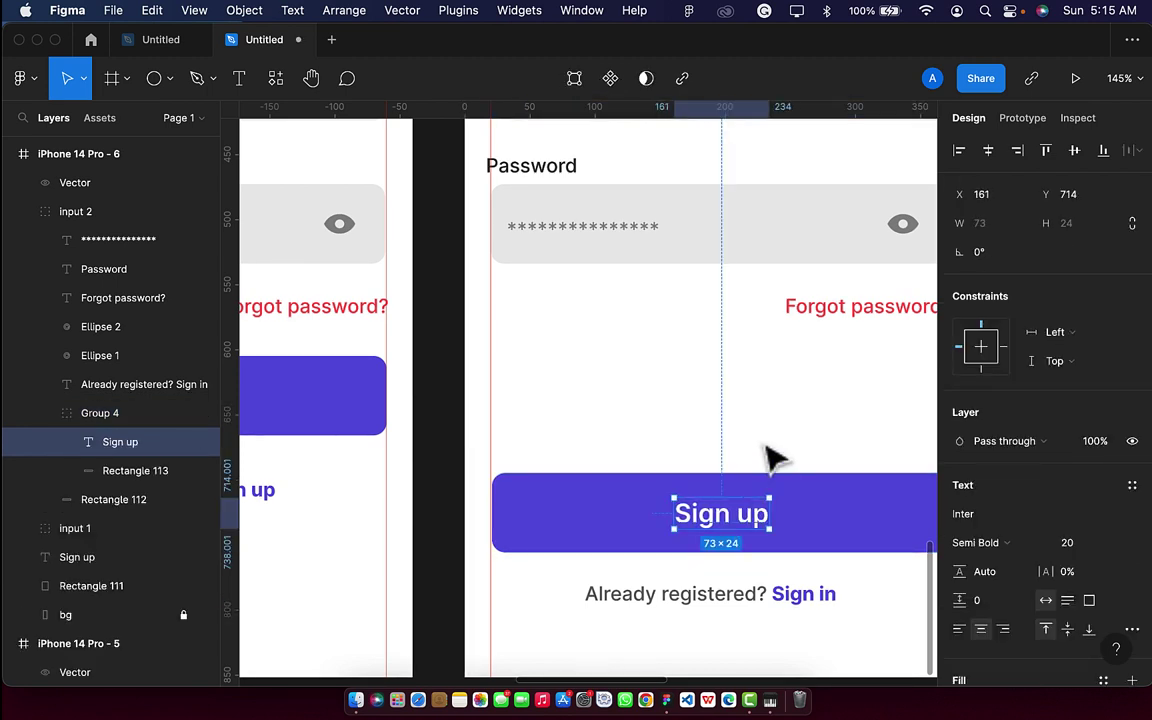
scroll(766, 458, down, 5)
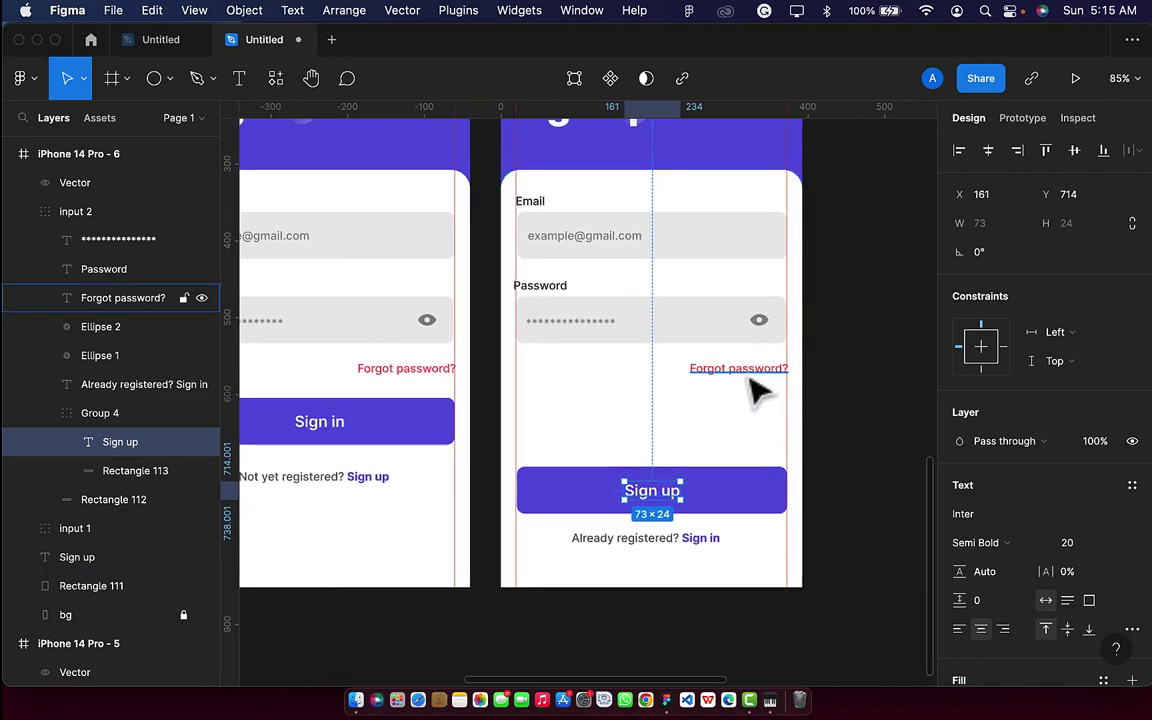
click(752, 376)
Delete the Forgot password? text and drag Group 4 out of input 2.
key(Delete)
click(700, 340)
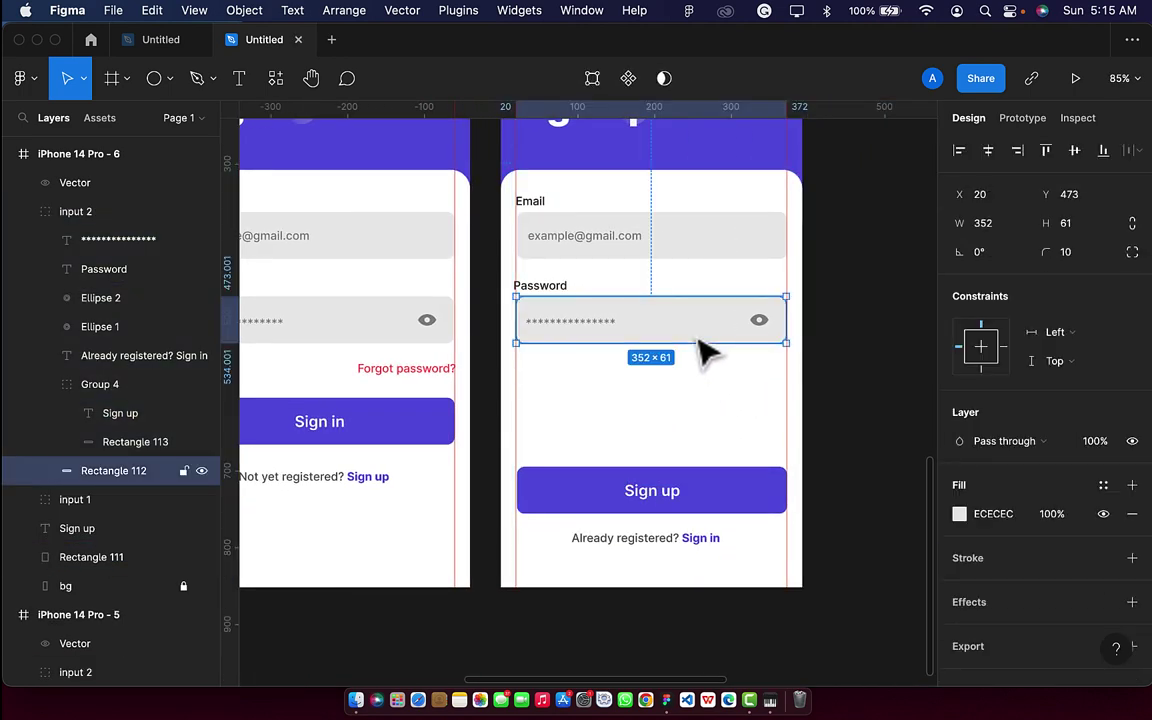
click(549, 291)
click(596, 386)
click(645, 335)
click(26, 212)
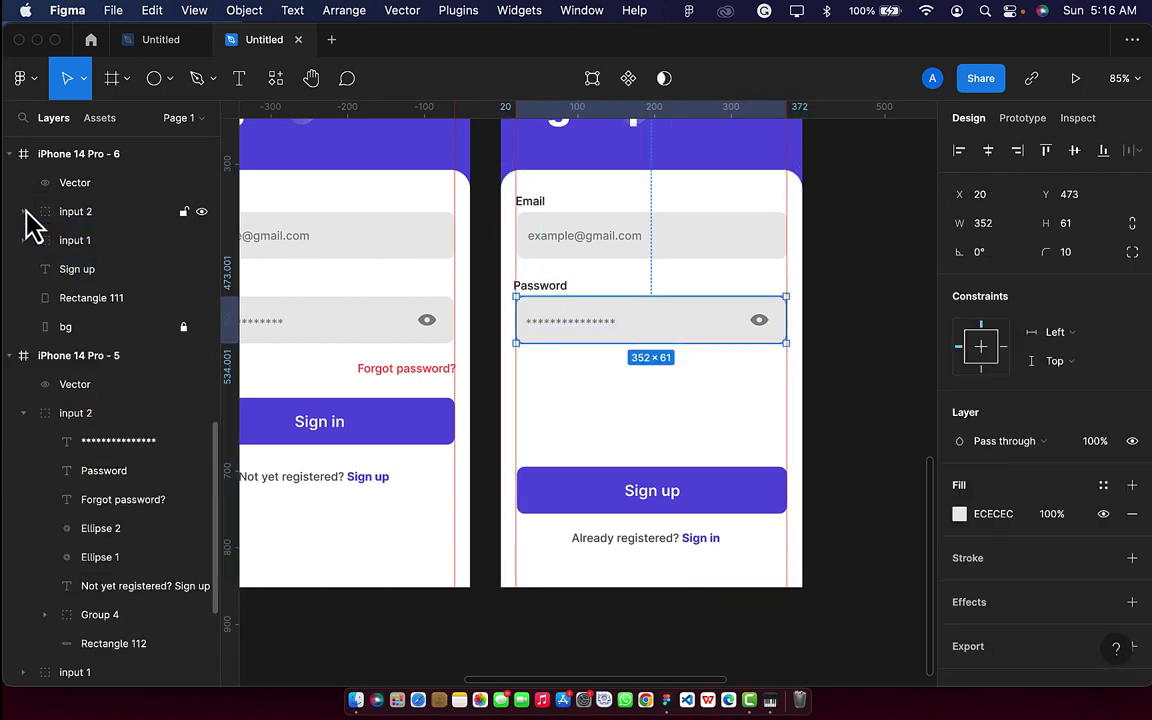
click(57, 214)
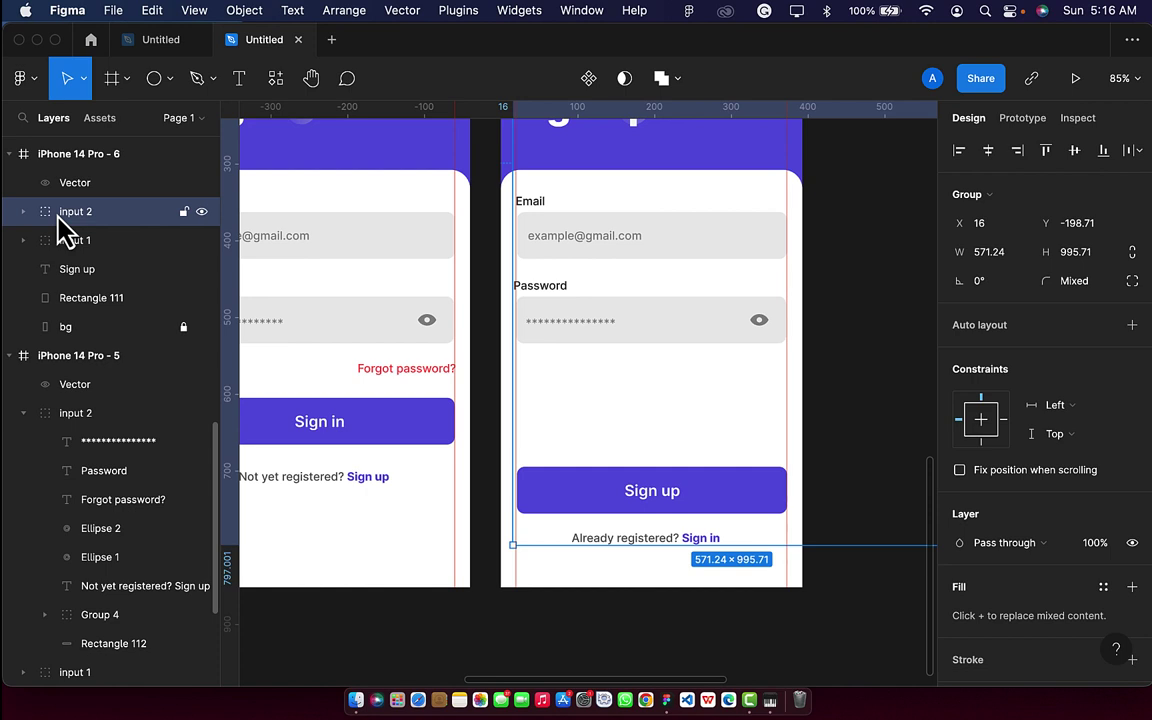
click(22, 213)
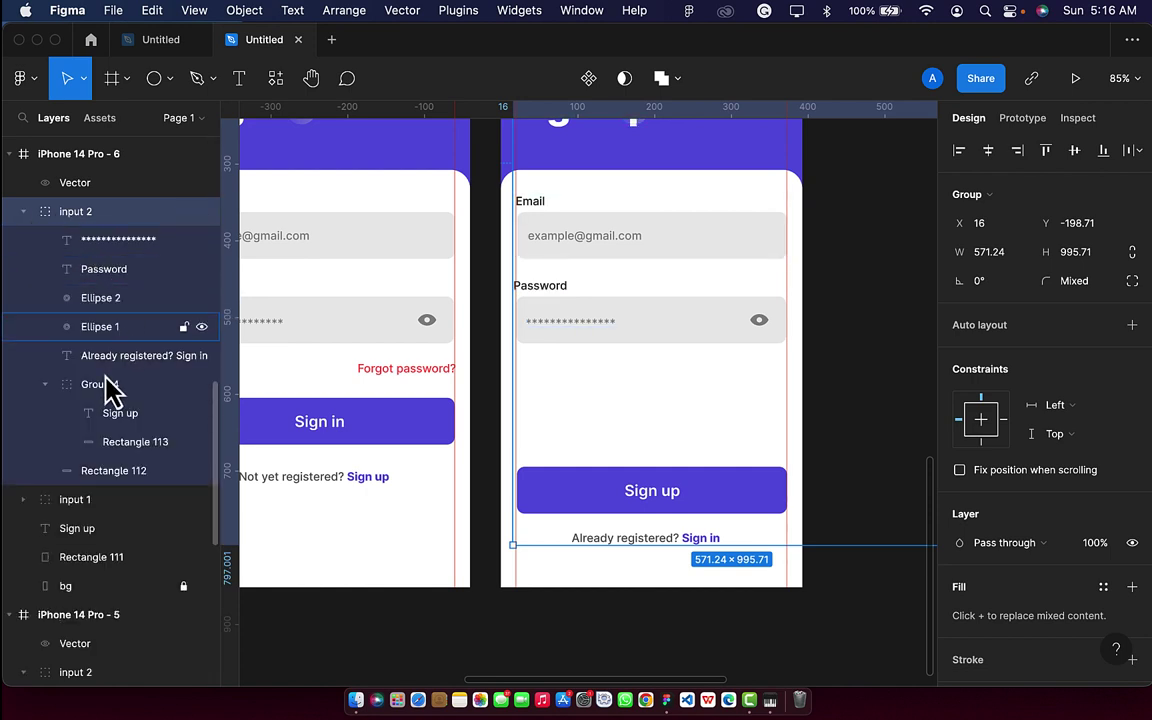
click(45, 385)
click(88, 394)
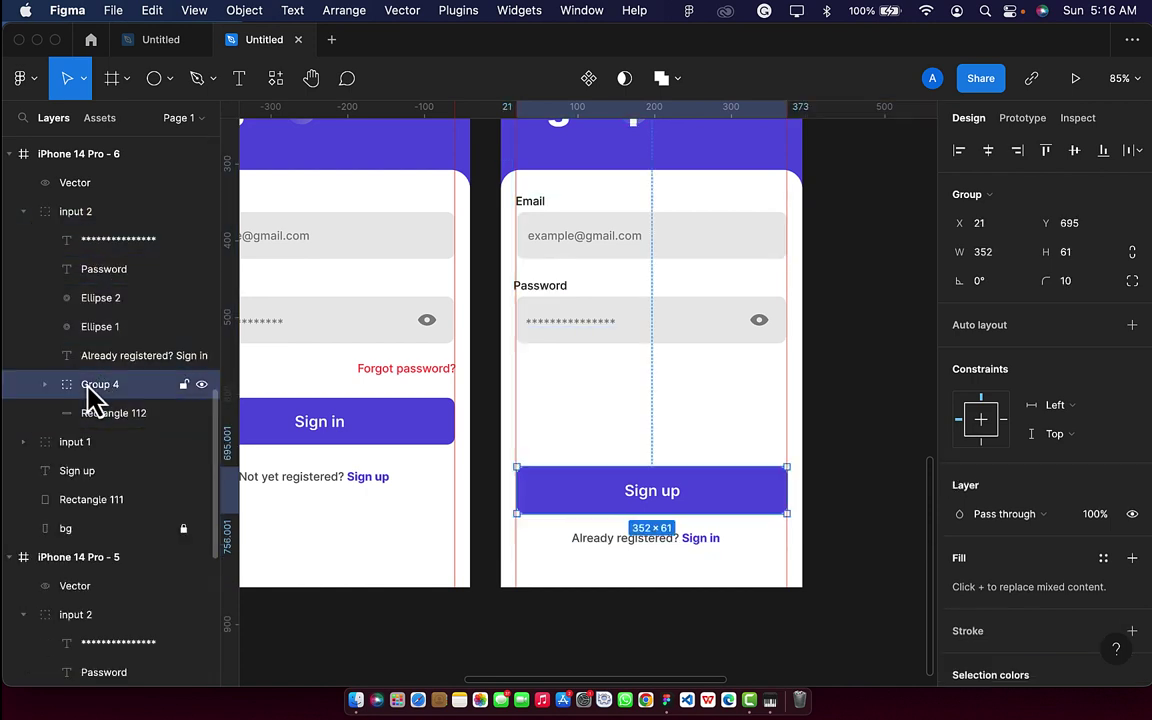
drag(88, 394, 44, 212)
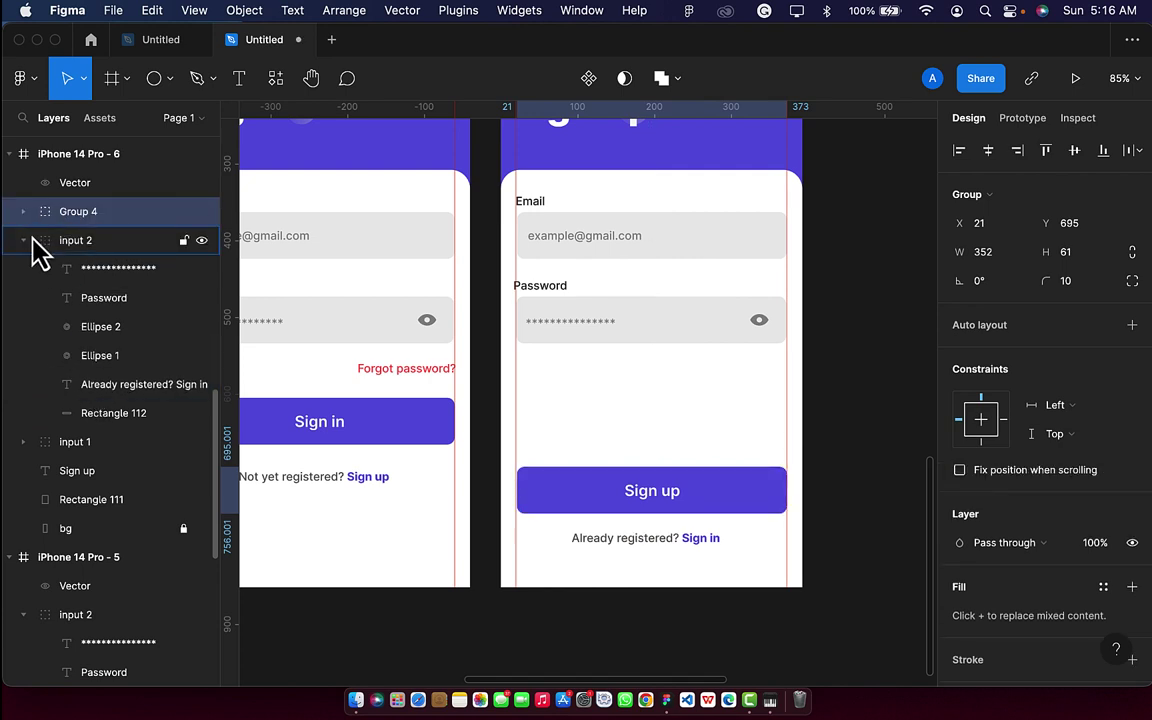
Move the 'Already registered' text layer out of input 2 into the frame.
click(23, 241)
click(62, 253)
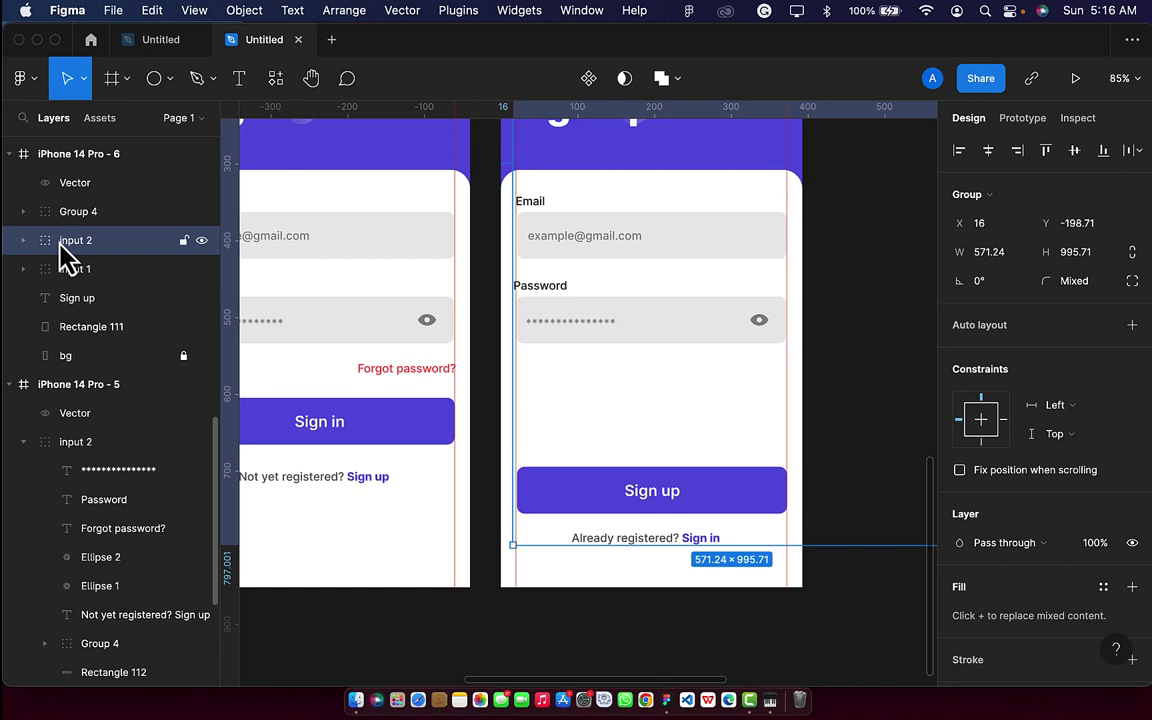
click(24, 242)
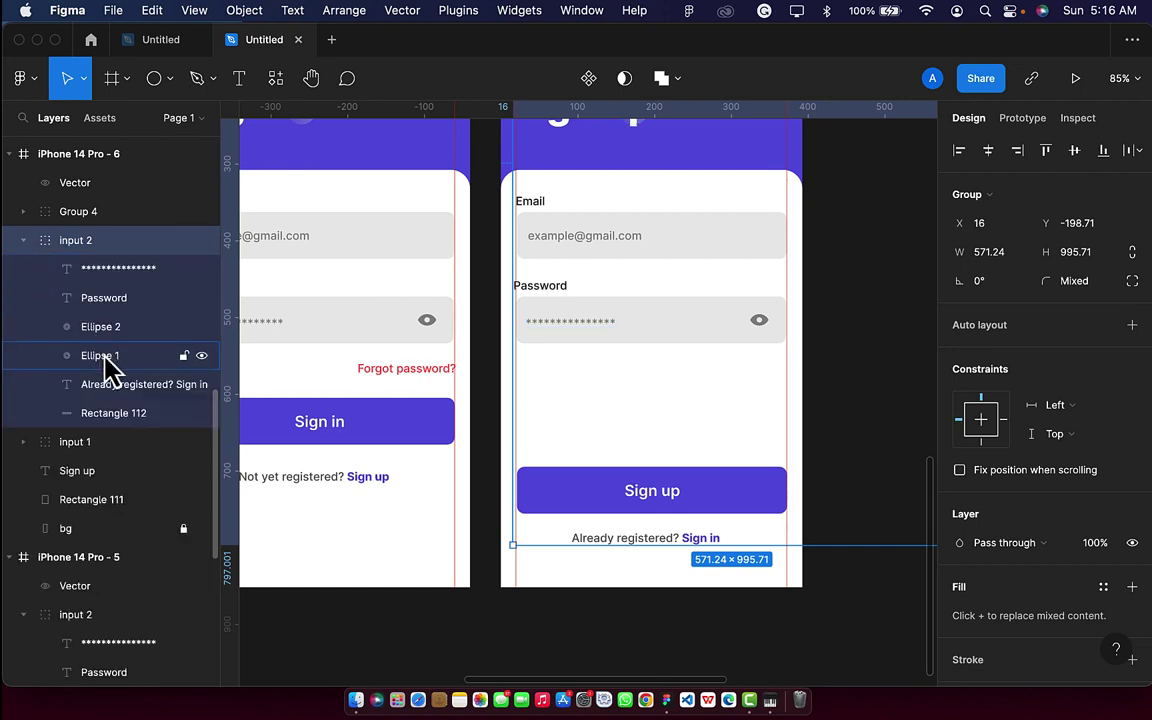
click(112, 386)
click(113, 408)
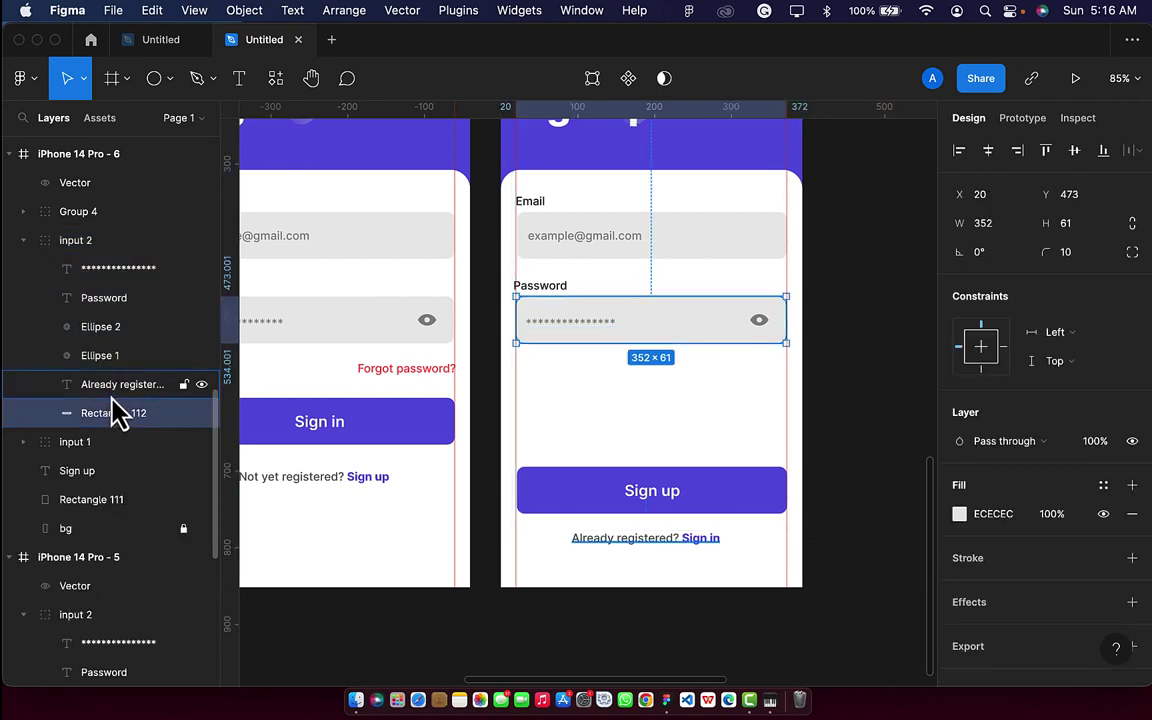
click(114, 397)
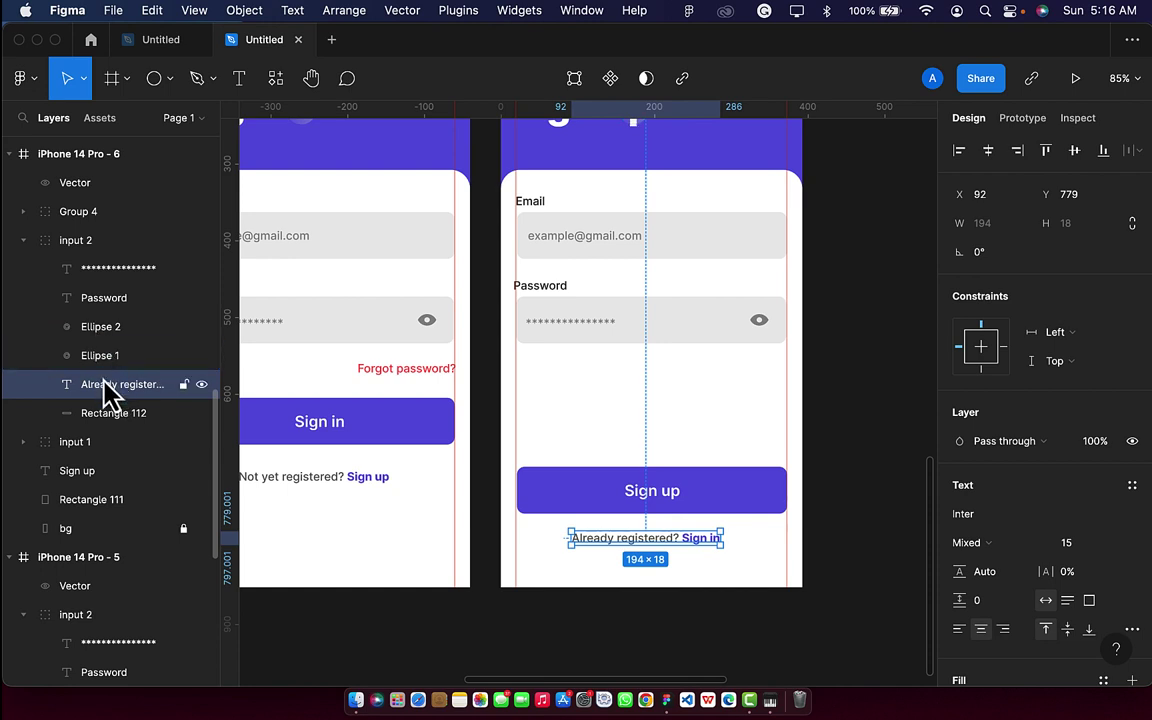
drag(112, 400, 52, 245)
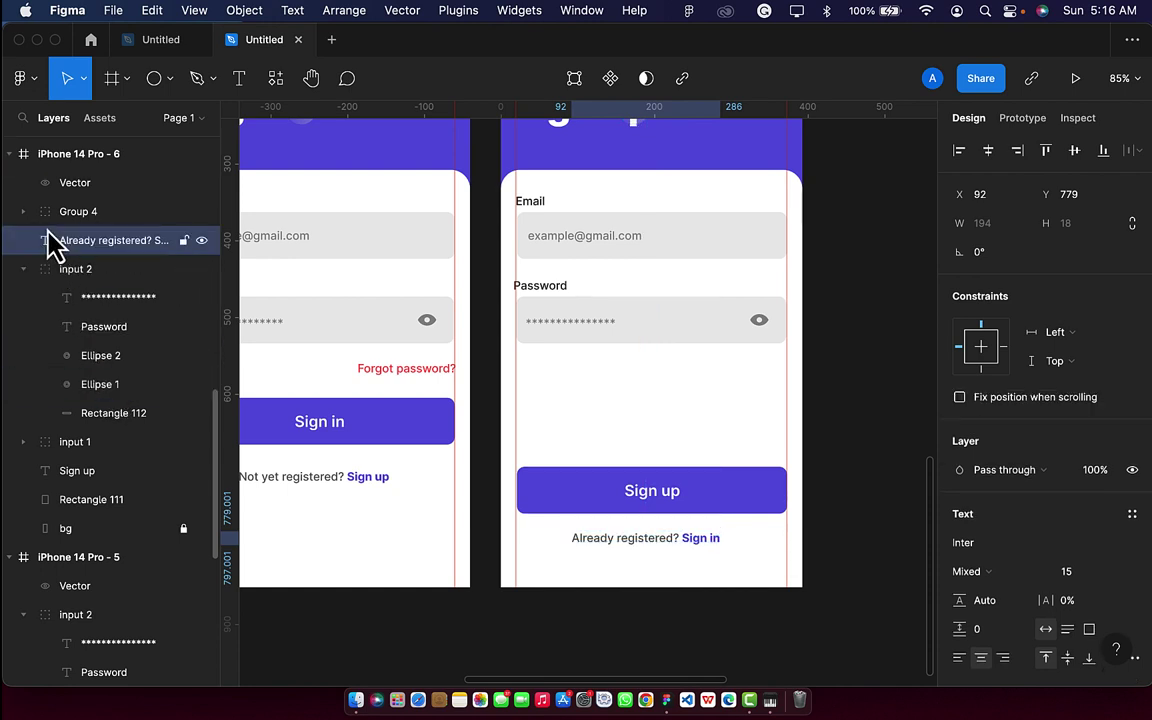
Move Ellipse 2 and Ellipse 1 out of input 2, then collapse input 2.
click(105, 363)
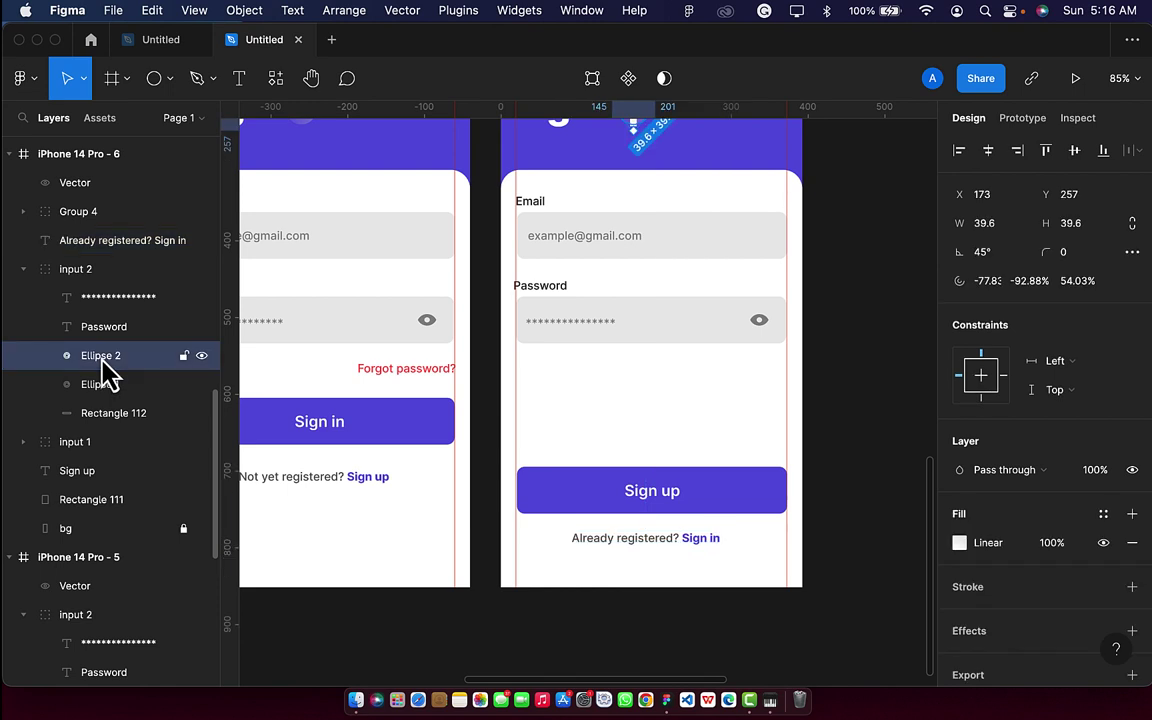
drag(101, 359, 87, 268)
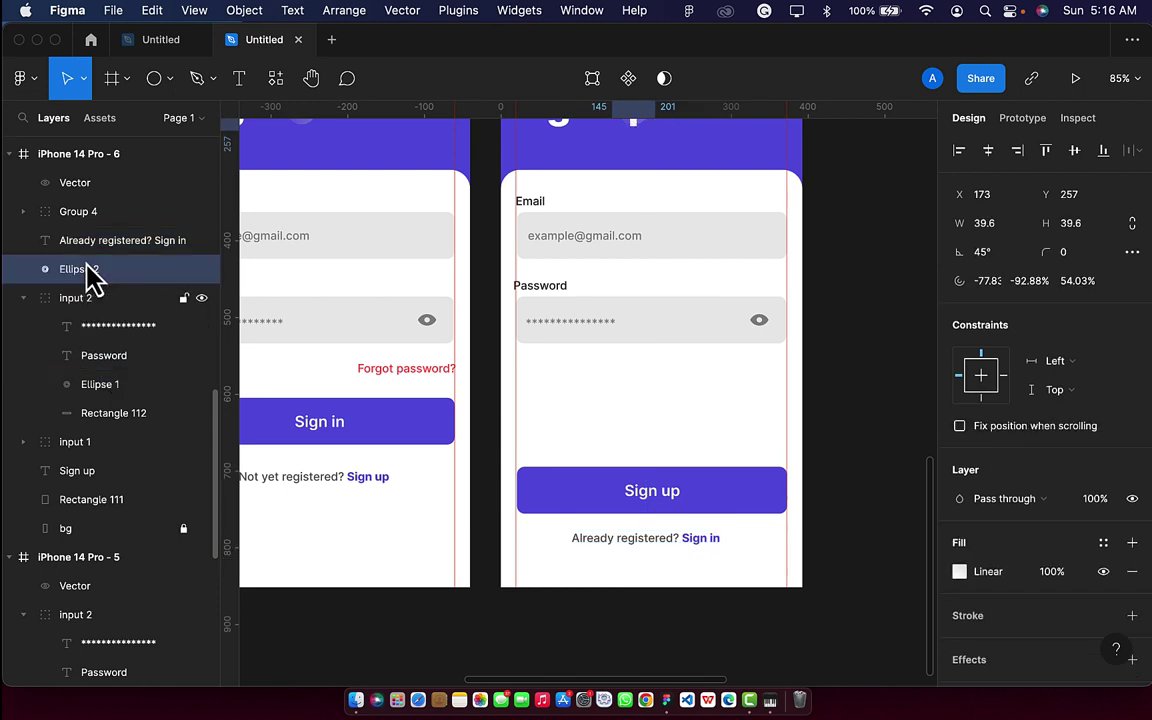
click(103, 388)
drag(98, 380, 92, 305)
click(87, 337)
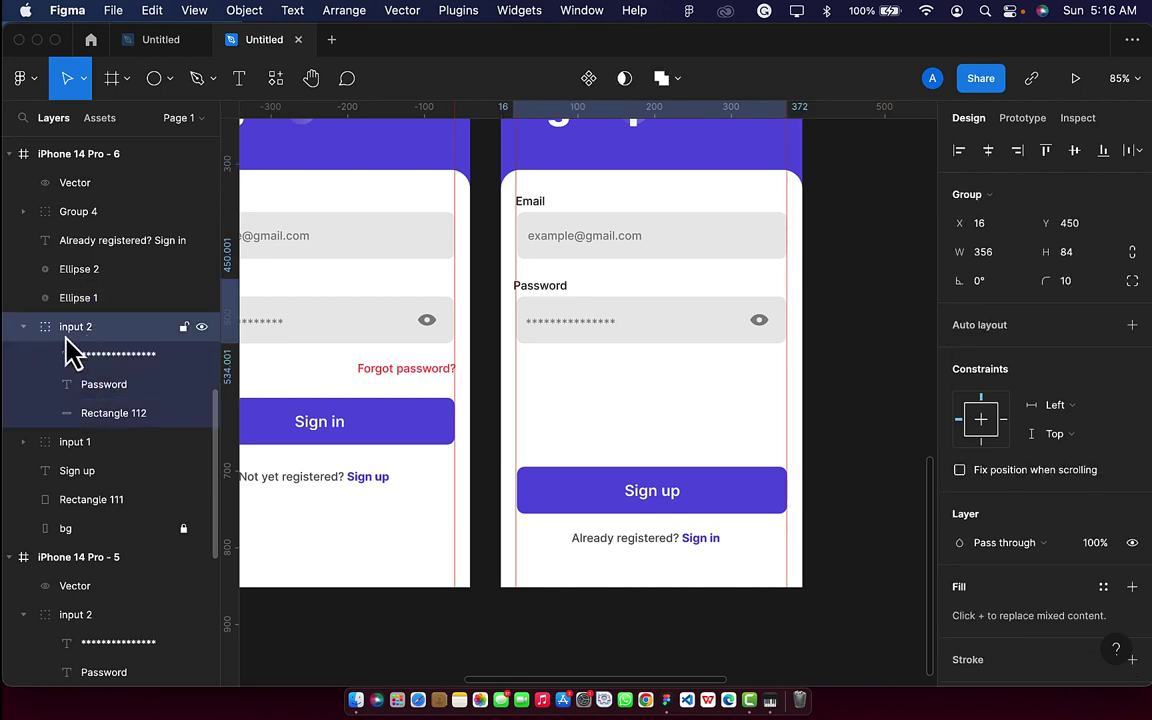
click(24, 328)
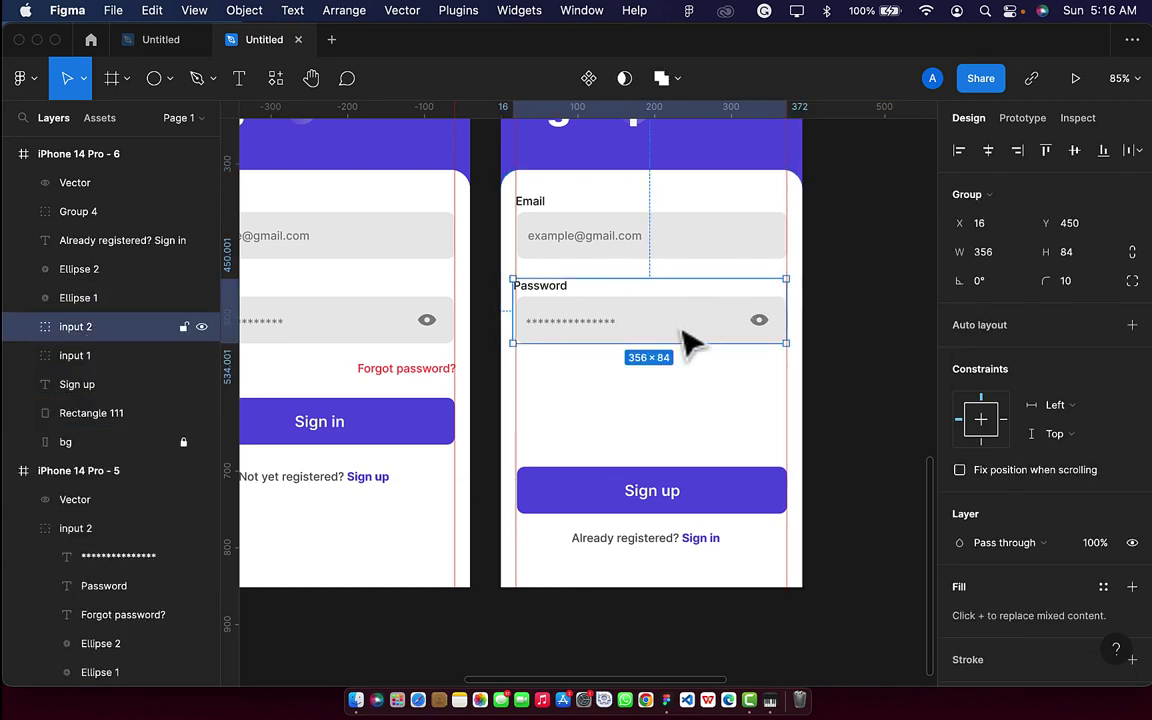
Try moving the password field group down, then undo it back into place.
key(shift+Down)
key(shift+Down)
key(shift+Down)
key(shift+Down)
key(shift+Down)
key(shift+Down)
key(shift+Down)
key(shift+Down)
key(shift+Down)
key(shift+Down)
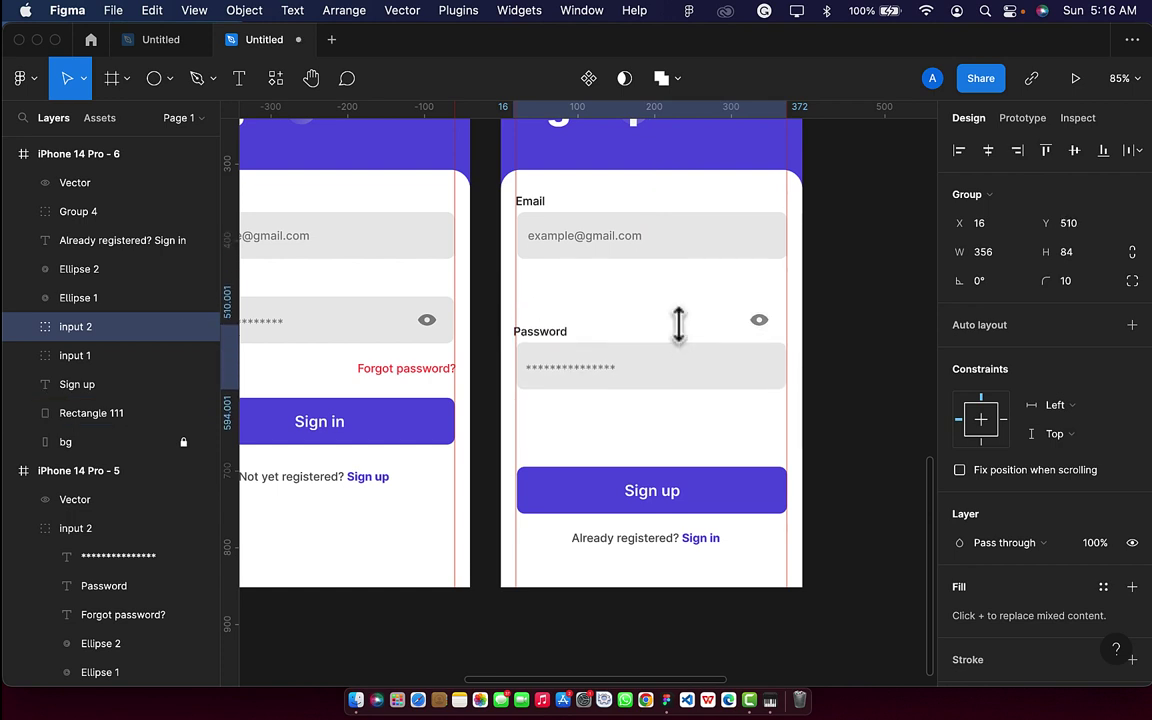
key(shift+Down)
key(shift+Down)
key(shift+Down)
key(shift+Down)
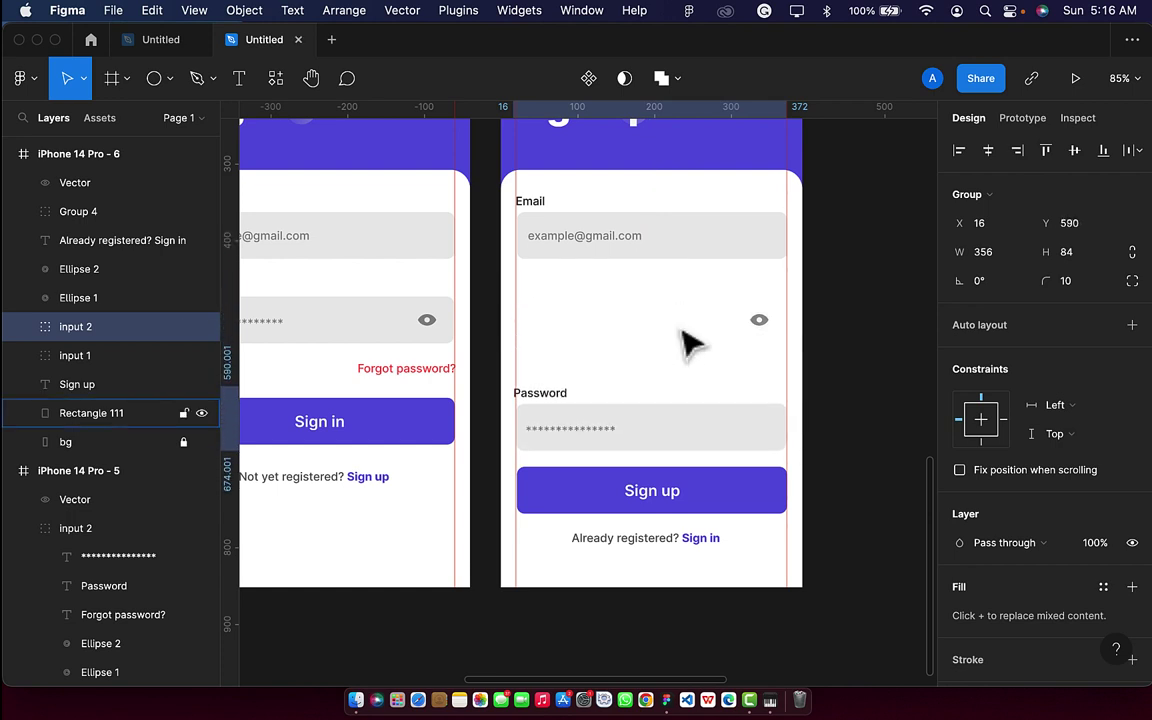
click(640, 258)
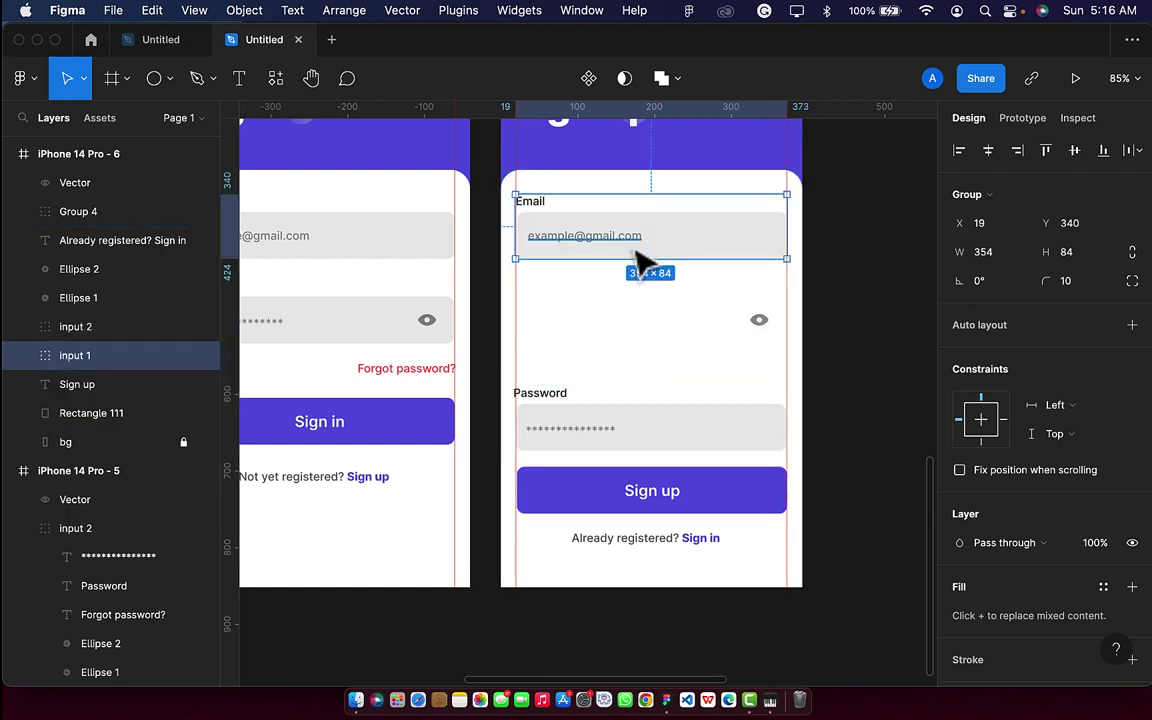
key(super+z)
key(super+z)
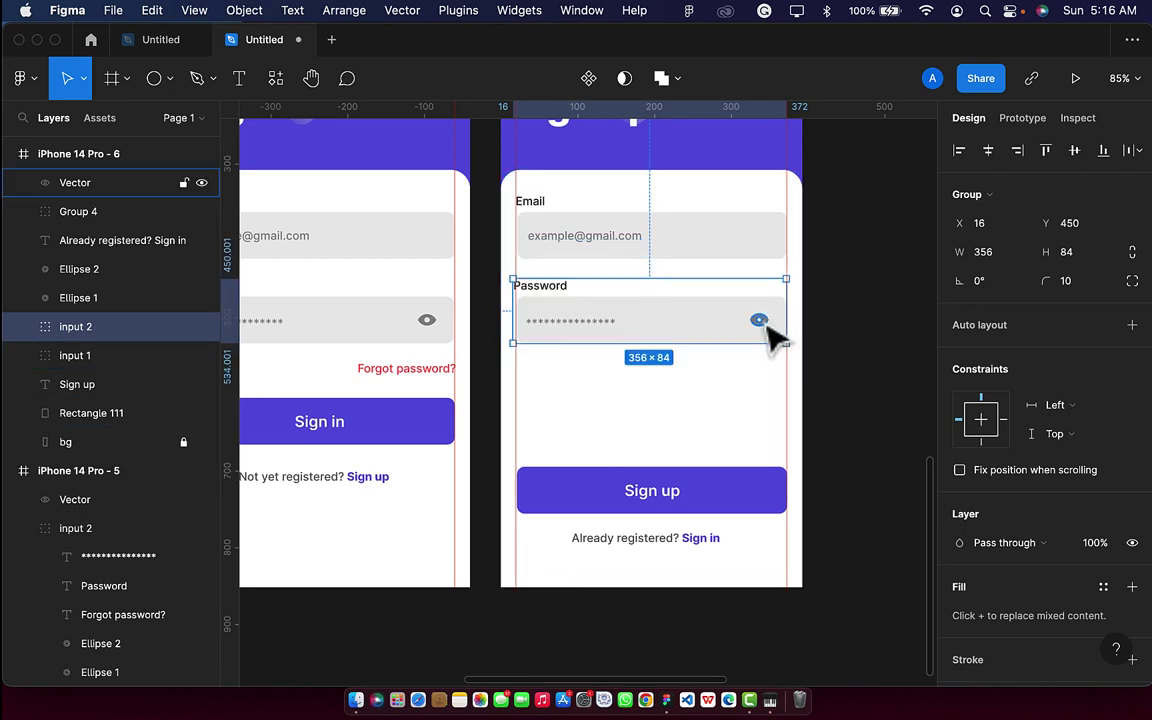
Cut the eye icon and paste it into the password field's input 2 group.
double_click(768, 328)
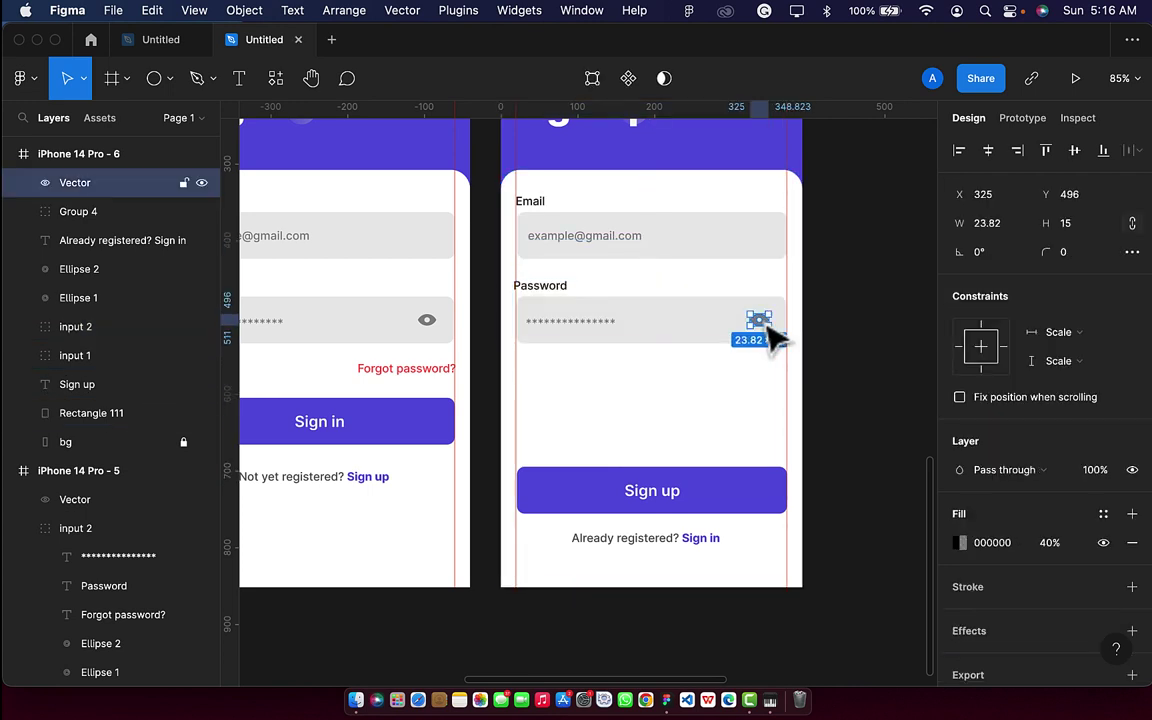
key(Delete)
click(565, 310)
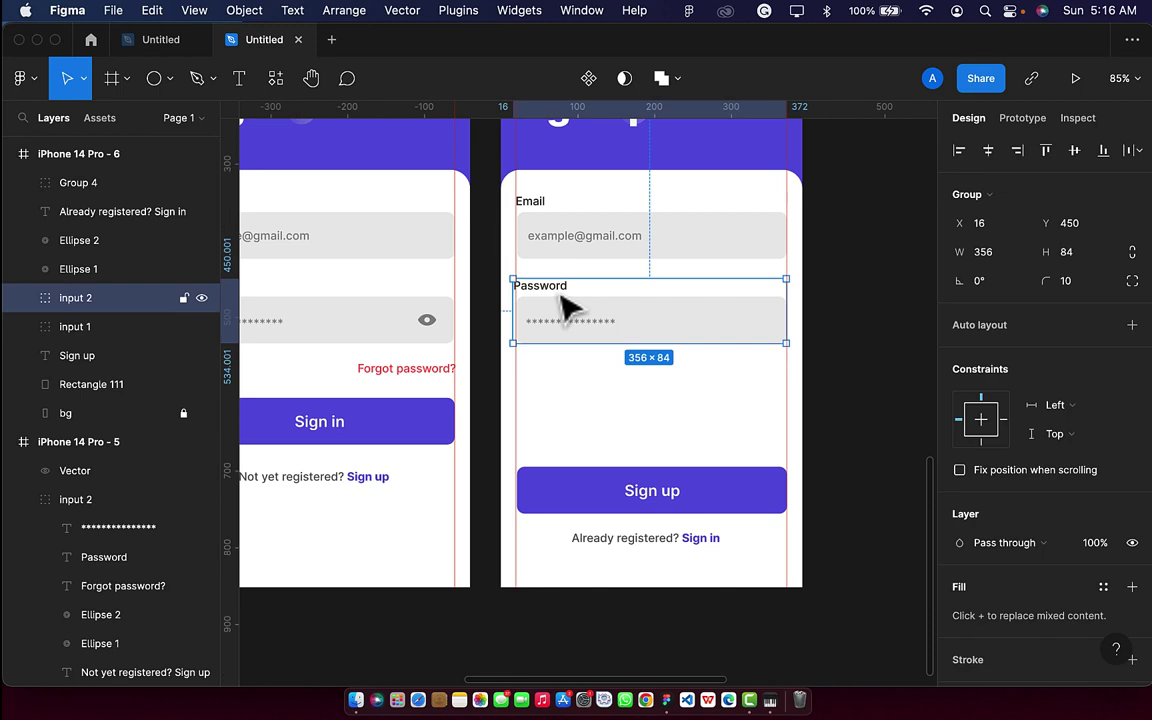
key(super+v)
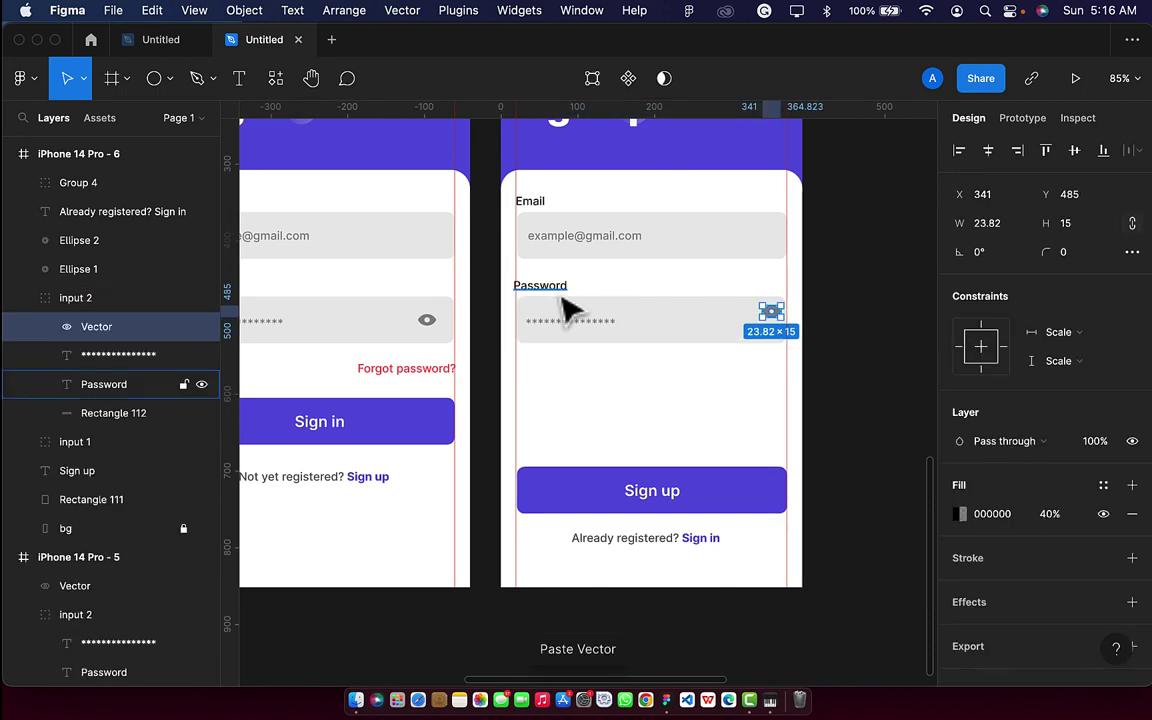
Centre the eye icon vertically at the right end of the Password field.
click(560, 290)
key(Down)
key(Down)
key(Down)
key(Down)
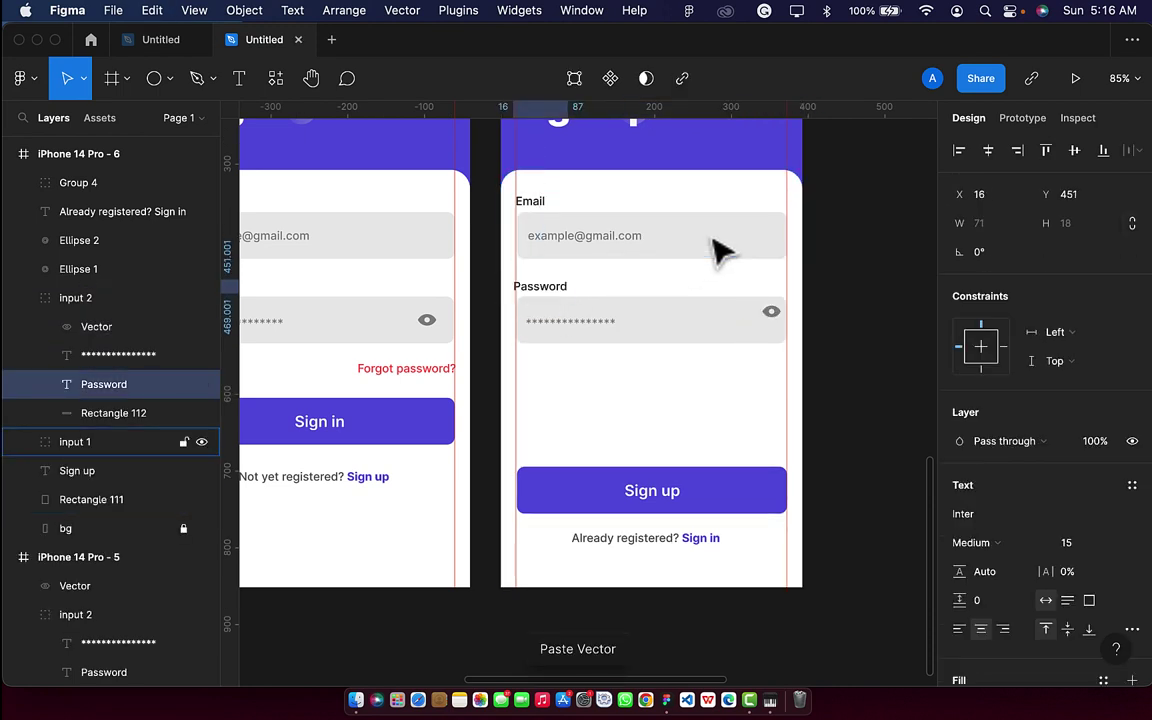
key(super+z)
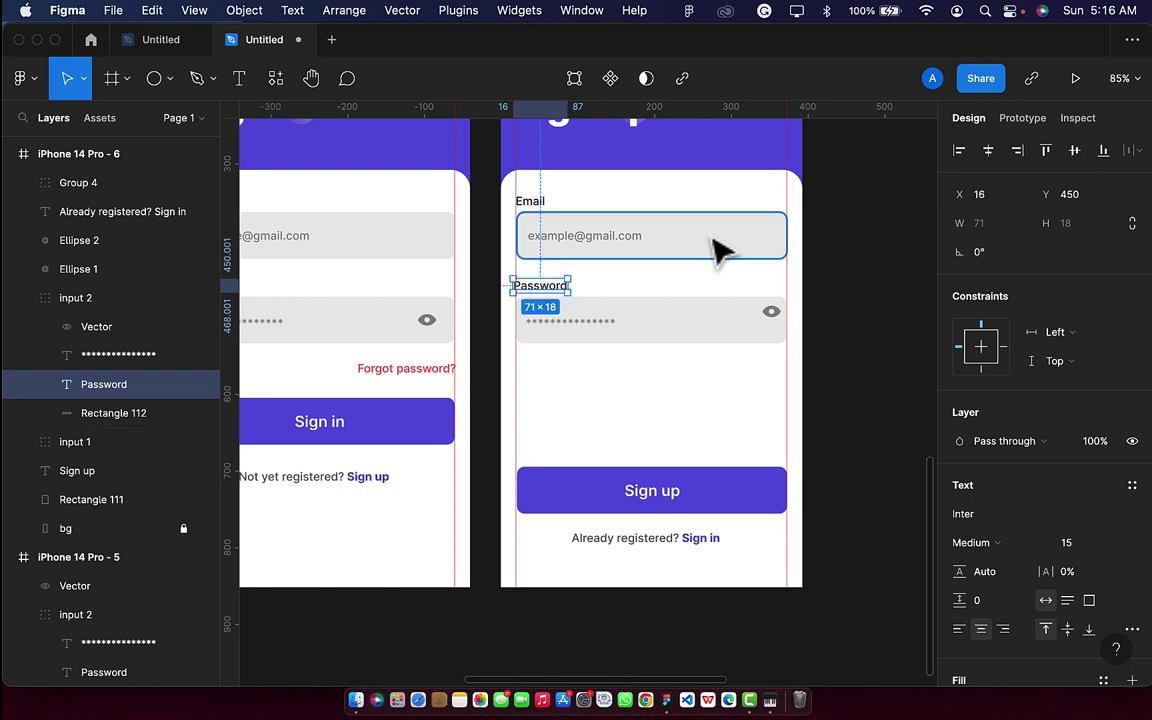
click(776, 312)
scroll(790, 314, up, 5)
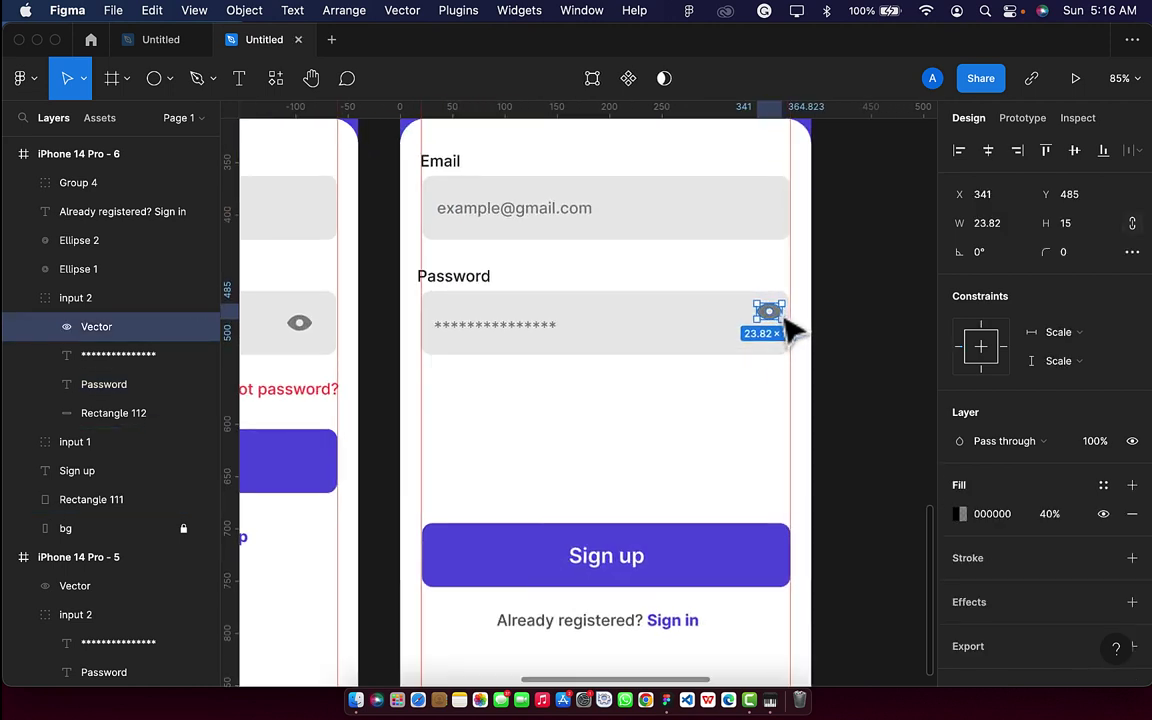
drag(785, 322, 775, 312)
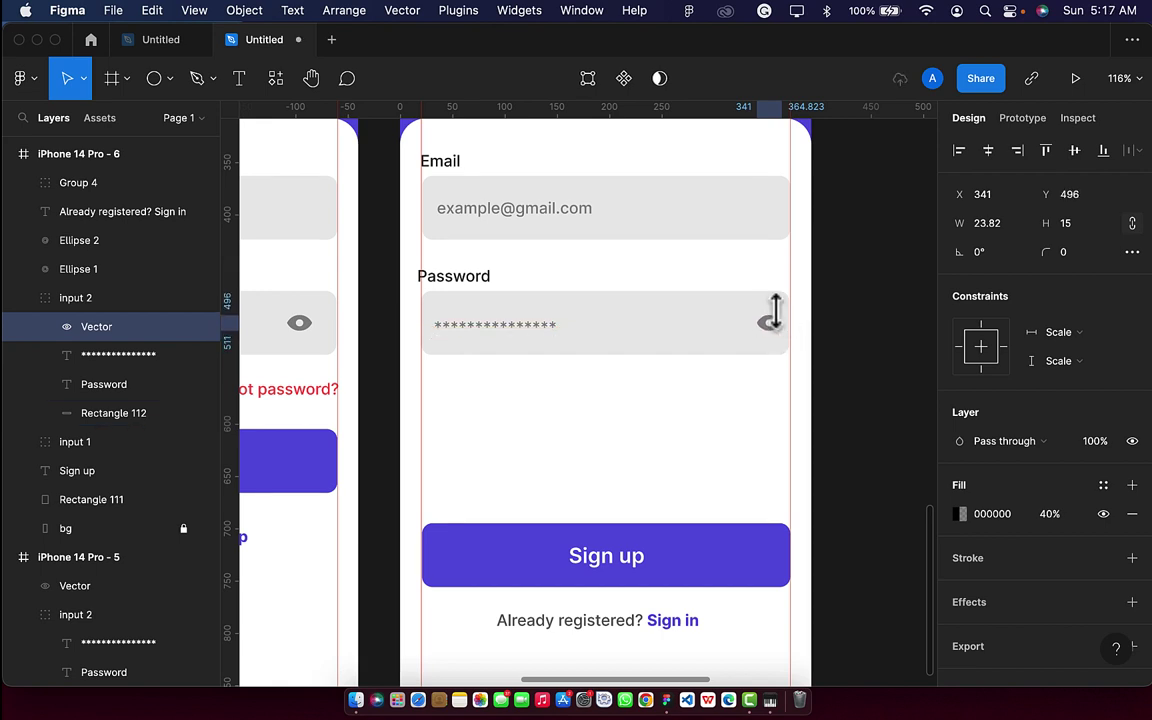
Shift the Password field group down to make room below Email.
click(658, 311)
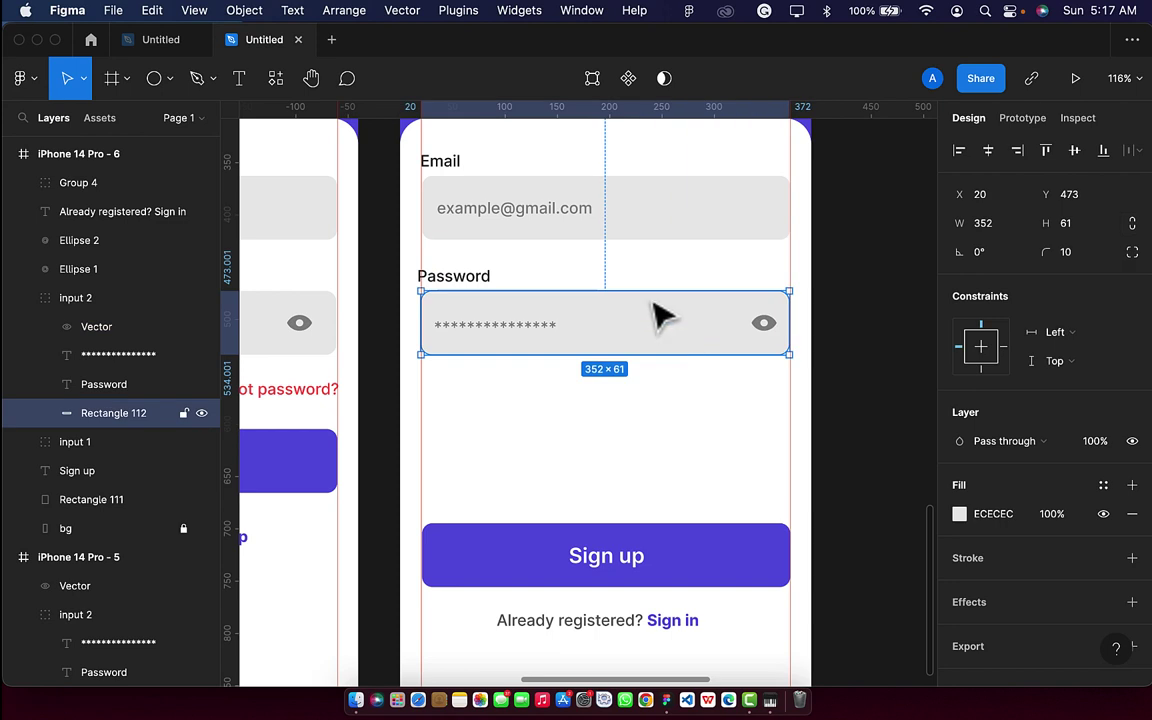
click(643, 278)
click(470, 305)
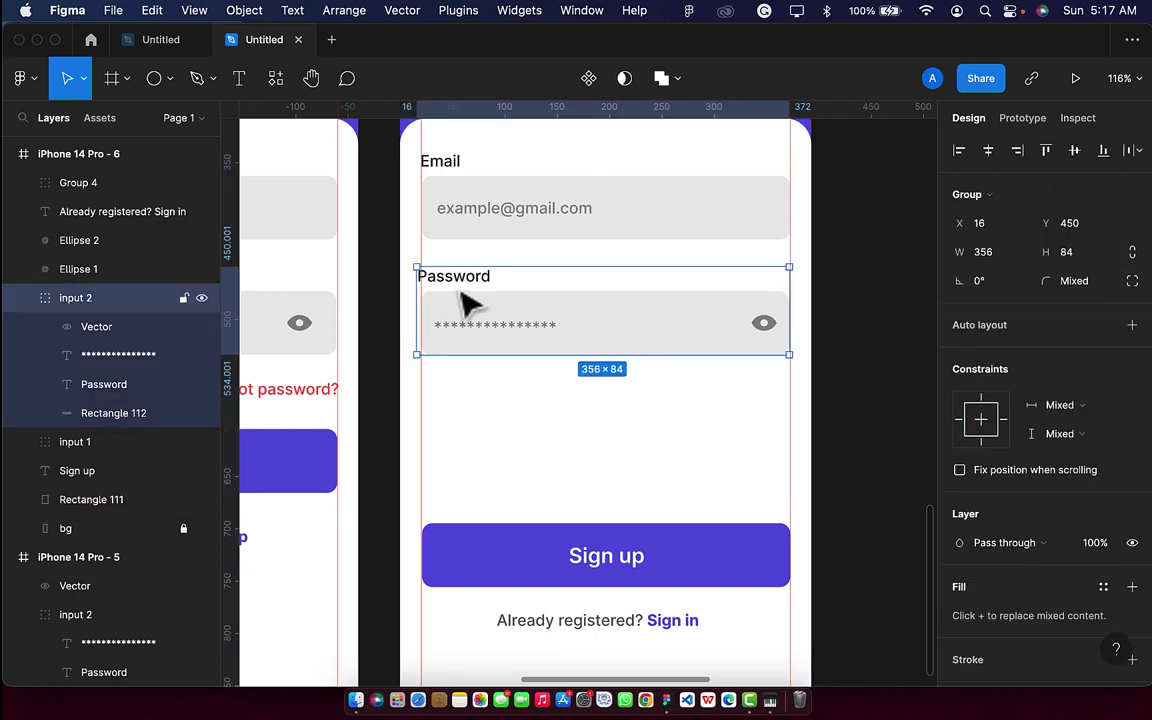
key(shift+Down)
key(shift+Down)
key(shift+Down)
key(shift+Down)
key(shift+Down)
key(shift+Down)
key(shift+Down)
key(shift+Down)
key(shift+Down)
key(shift+Down)
key(shift+Down)
key(shift+Down)
key(shift+Down)
key(shift+Down)
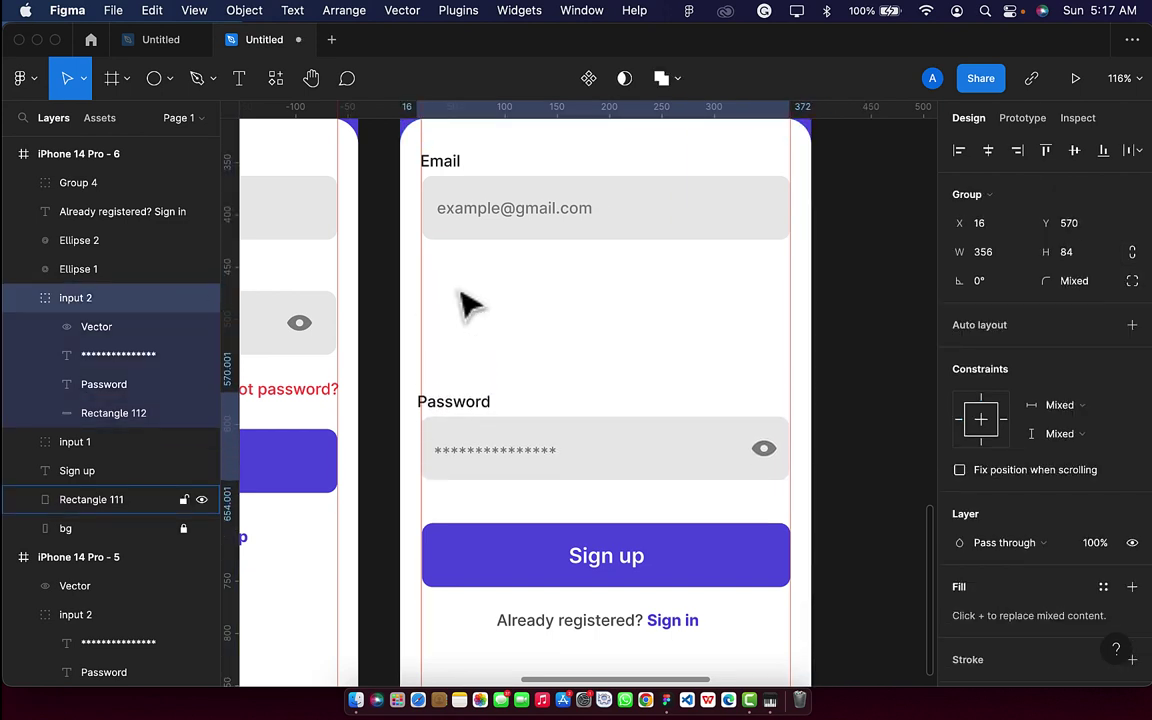
key(shift+Up)
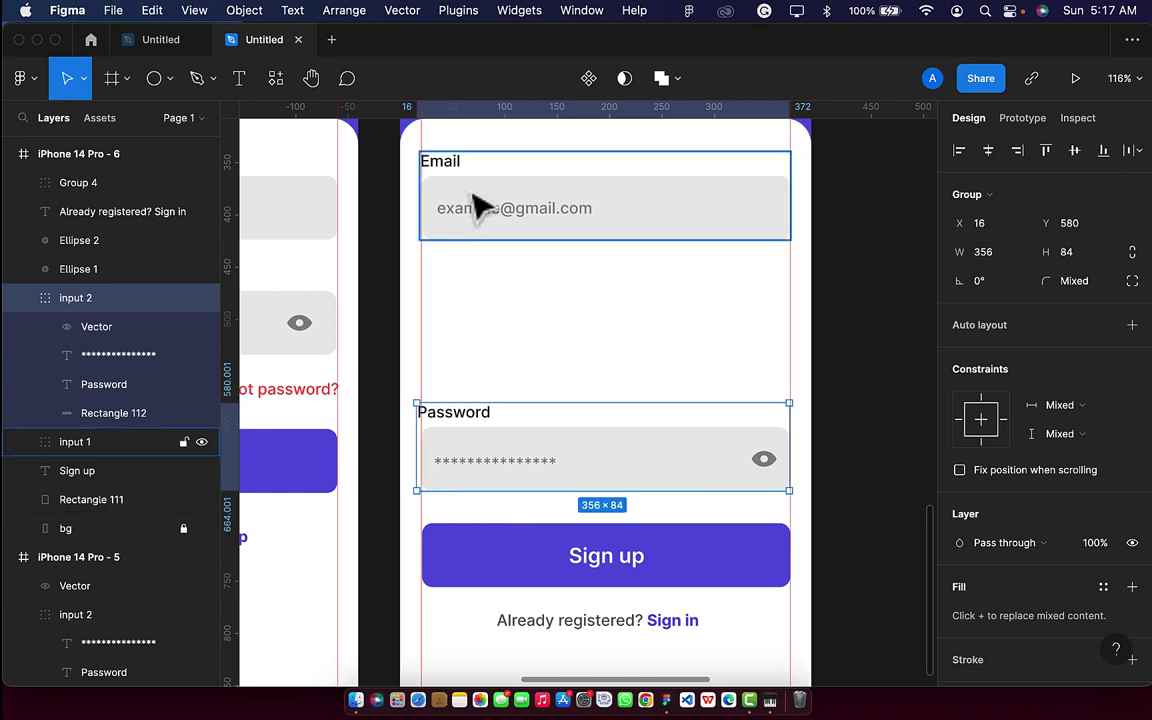
Duplicate the Email field below itself and relabel the copy 'Phone'.
click(478, 204)
key(ctrl+d)
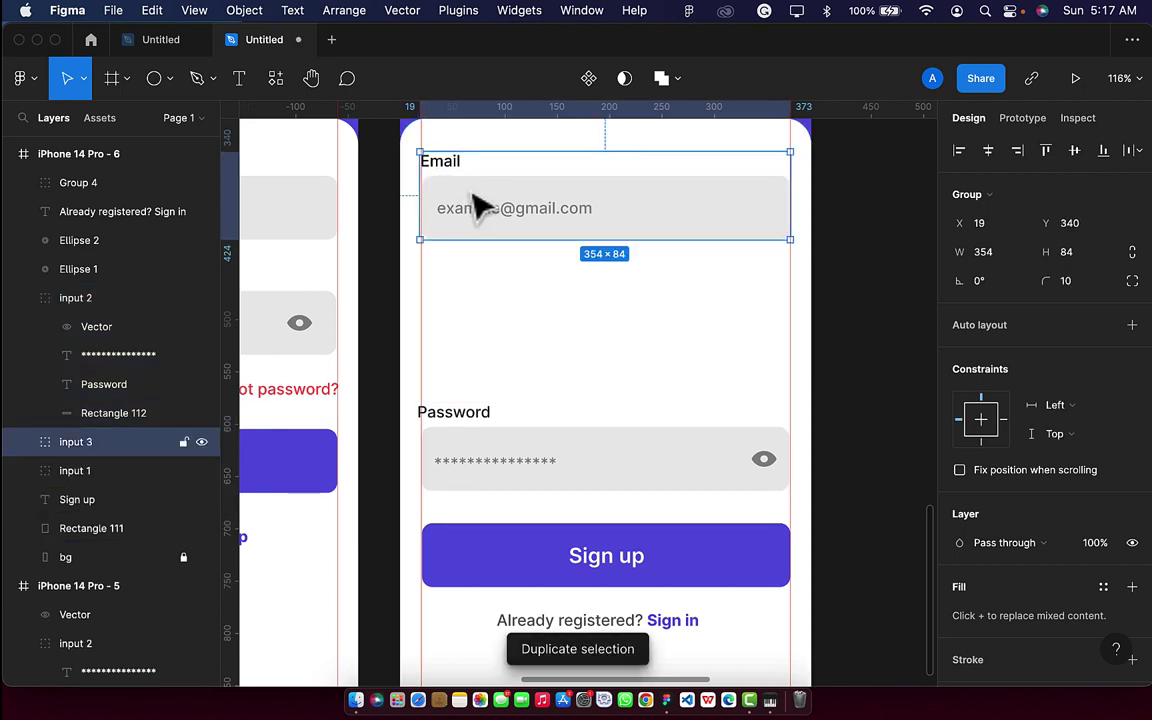
key(shift+Down)
key(shift+Down)
key(shift+Down)
key(shift+Down)
key(shift+Down)
key(shift+Down)
key(shift+Down)
key(shift+Down)
key(shift+Down)
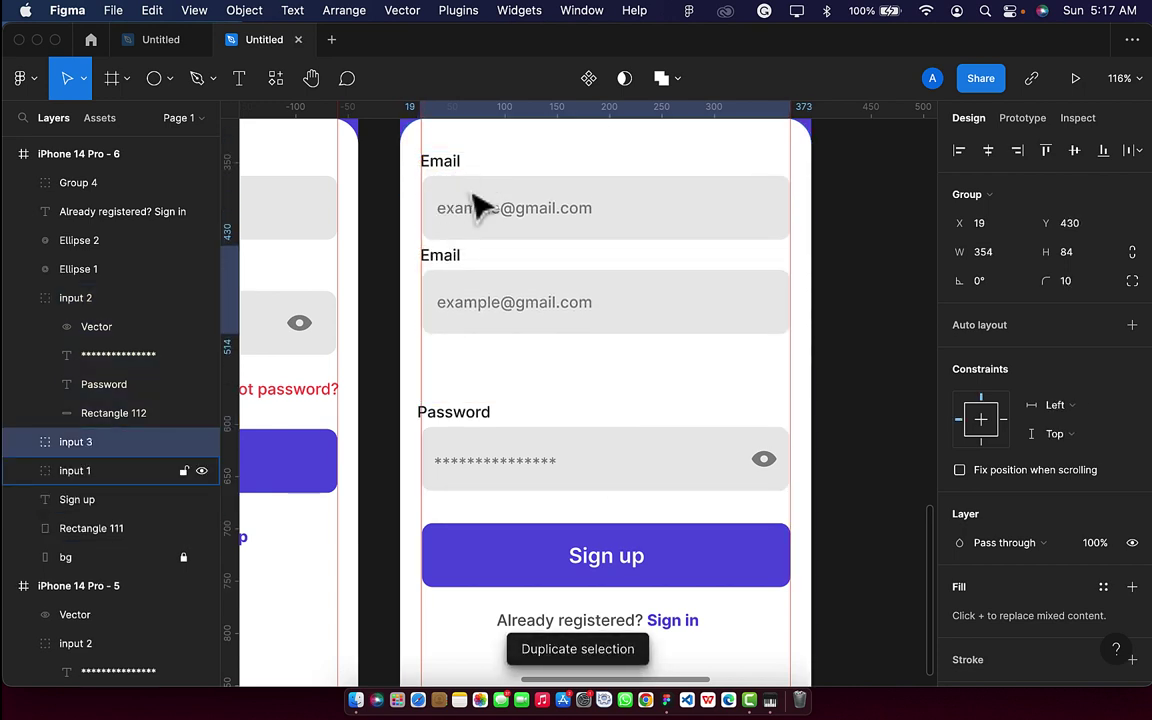
double_click(450, 259)
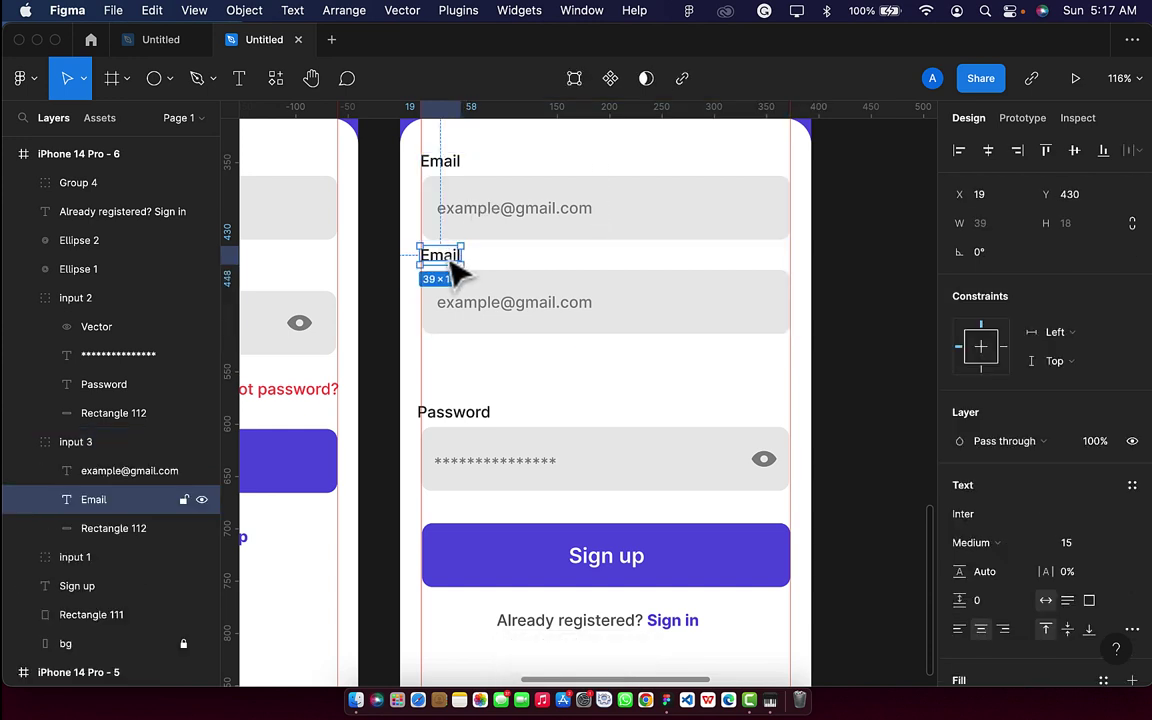
double_click(450, 258)
key(BackSpace)
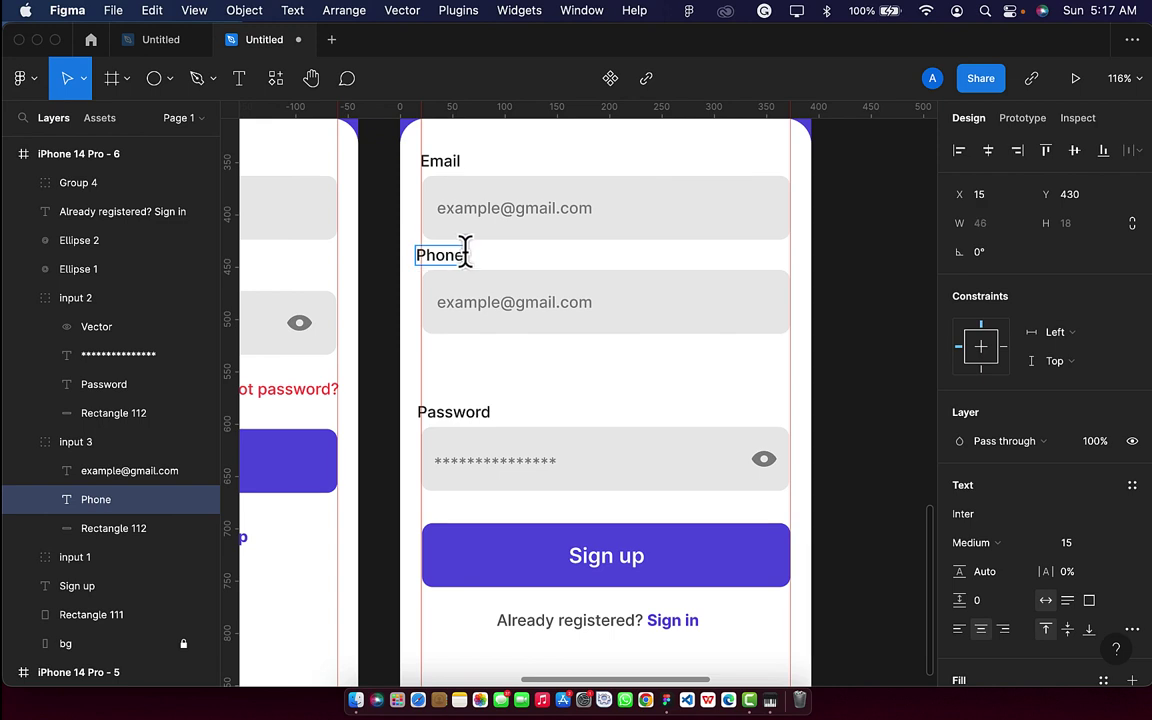
text(Phone)
key(Escape)
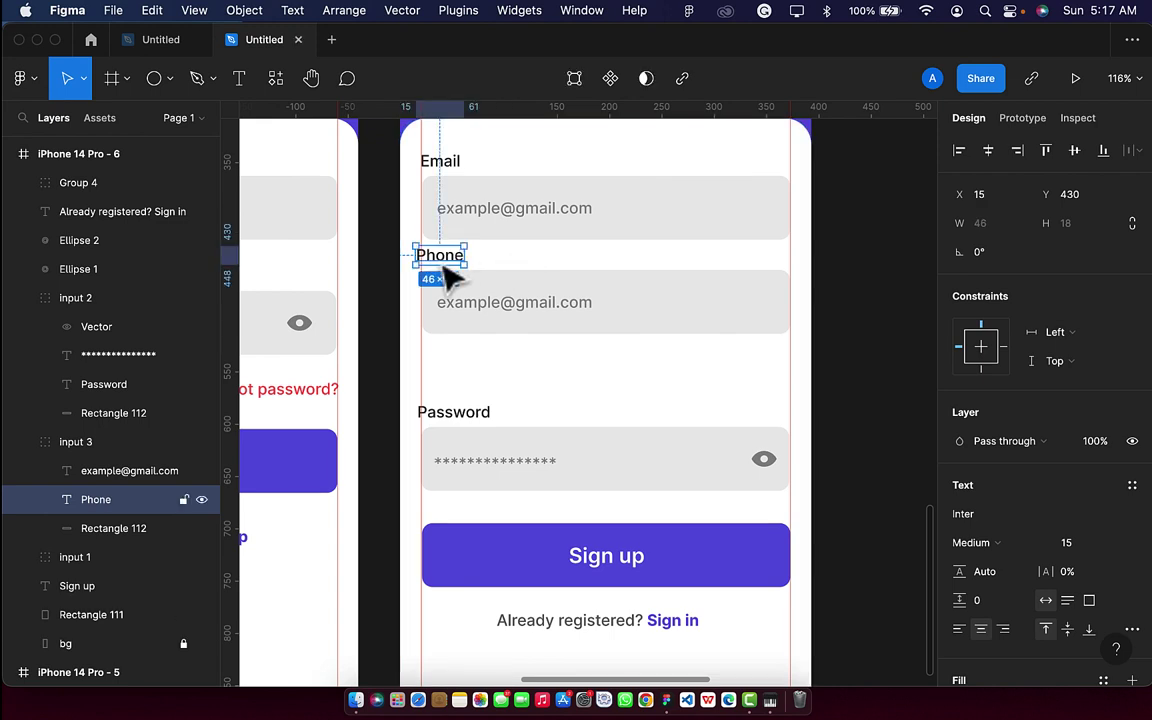
drag(444, 267, 445, 267)
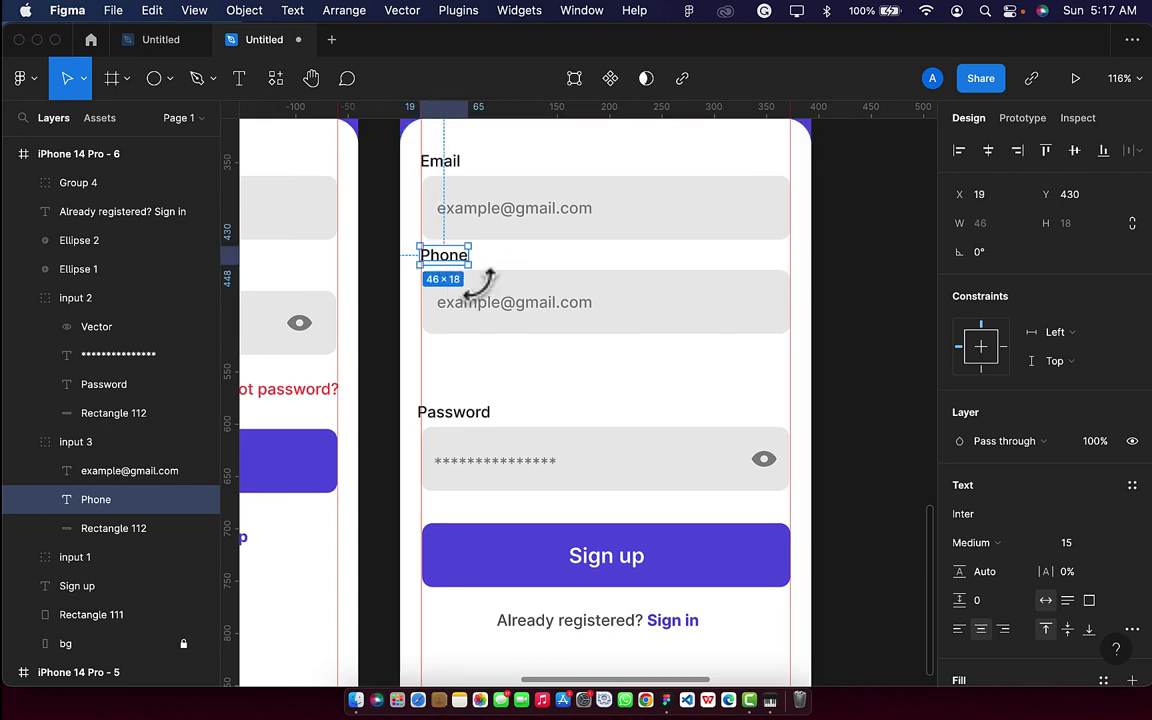
Replace the Phone field's placeholder with a sample phone number.
double_click(524, 303)
key(BackSpace)
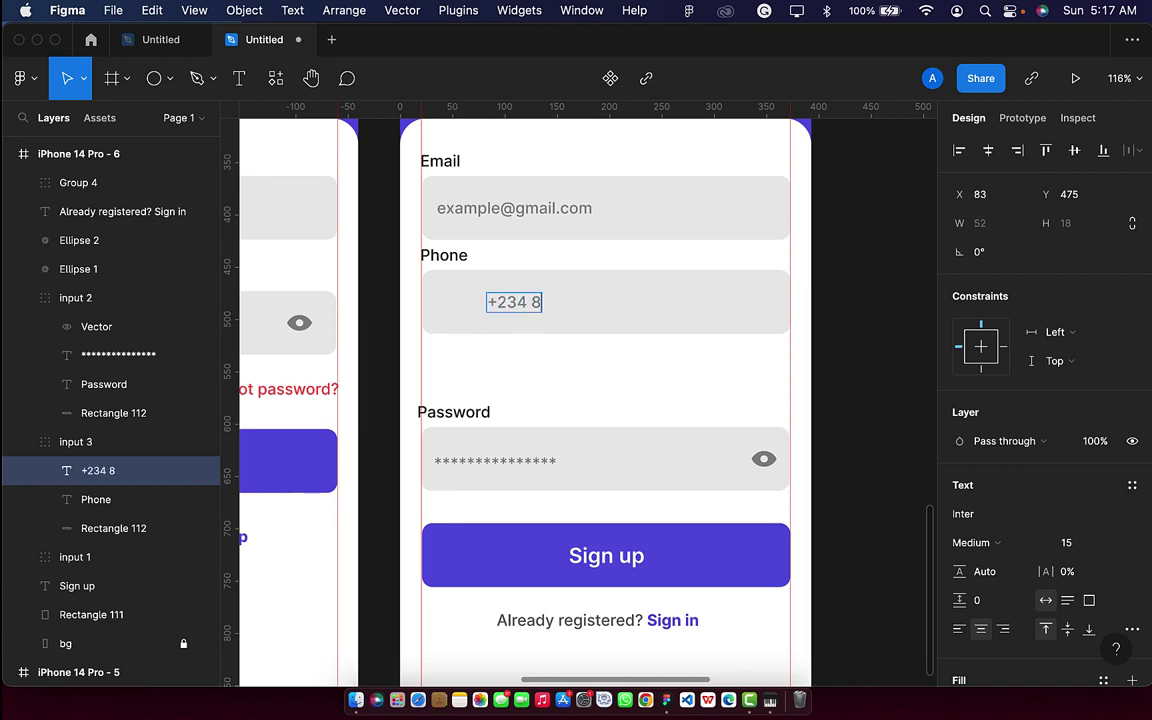
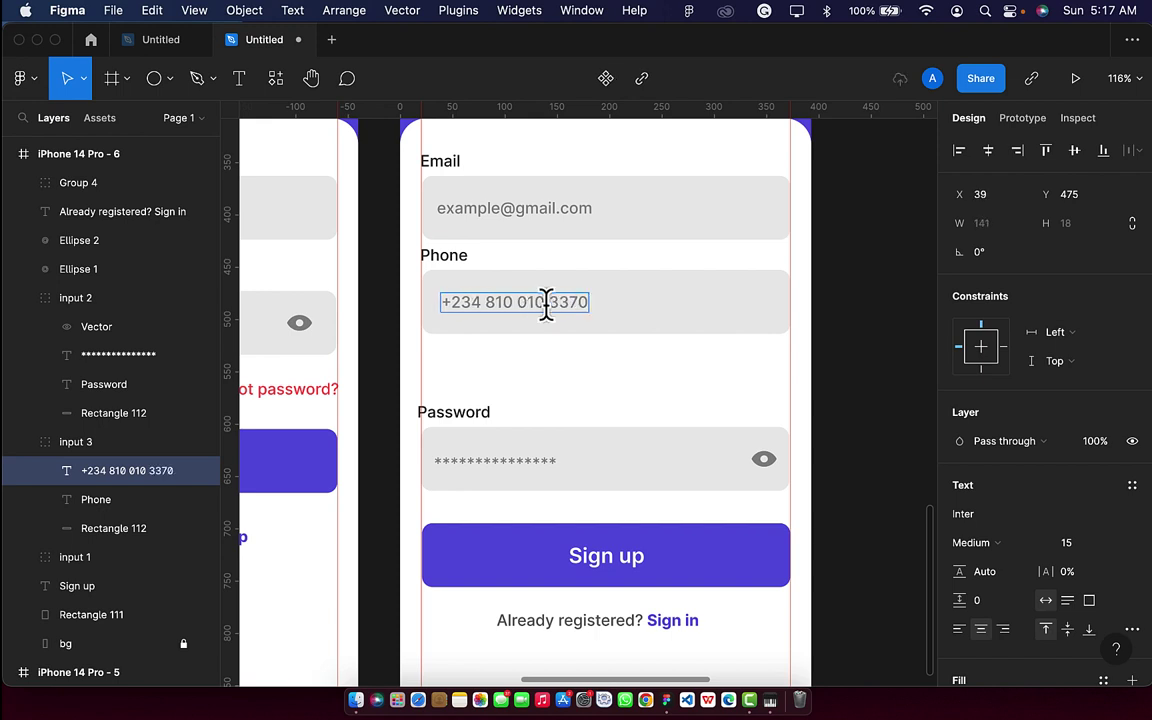
key(Escape)
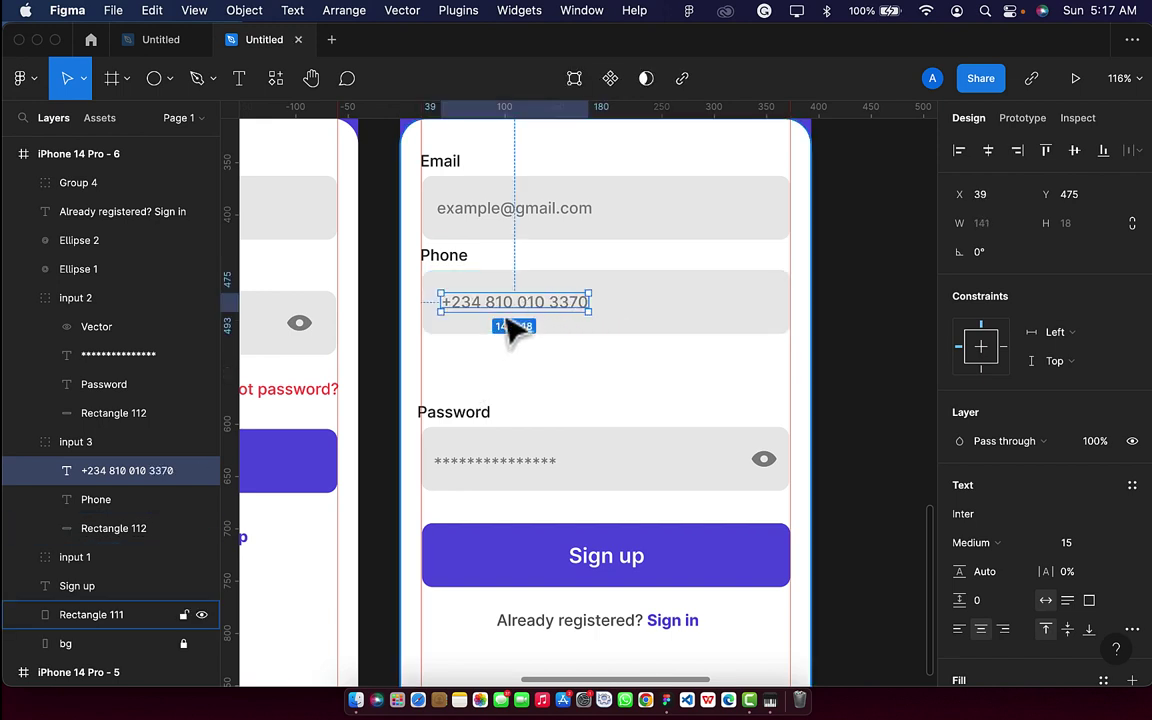
Duplicate the Phone field group and drag the copy below the first.
click(571, 386)
click(530, 330)
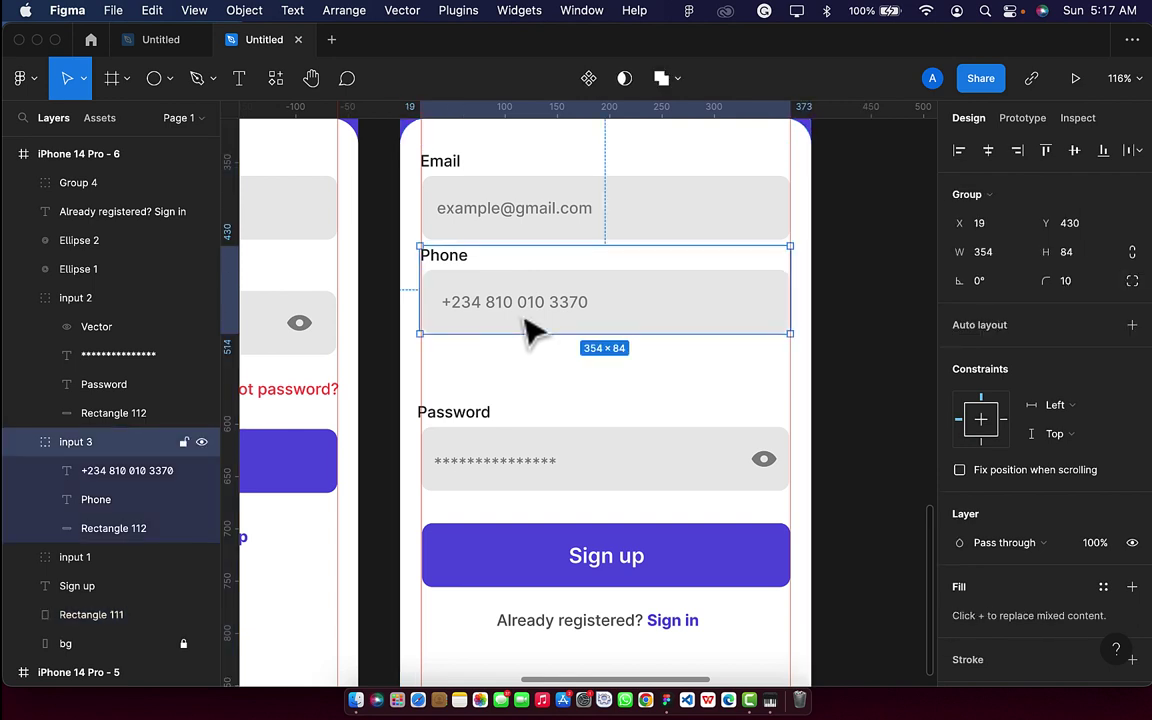
key(super+d)
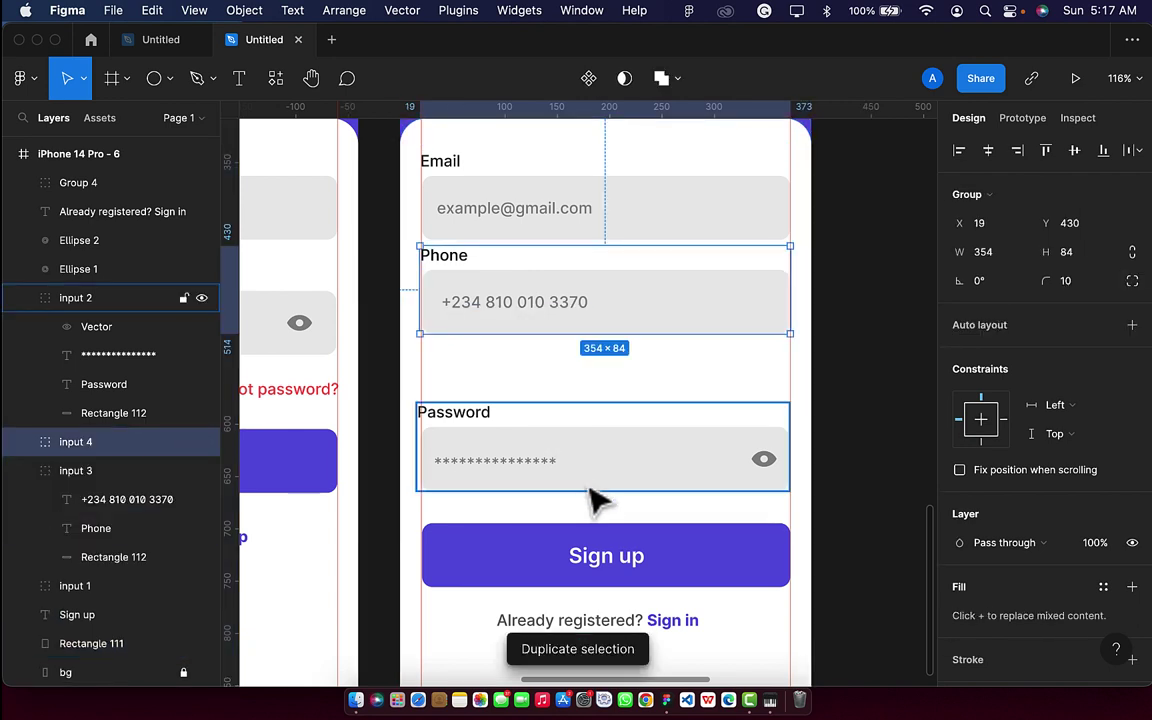
drag(666, 298, 677, 390)
Move the Sign up button, sign-in line and Password field further down.
click(663, 578)
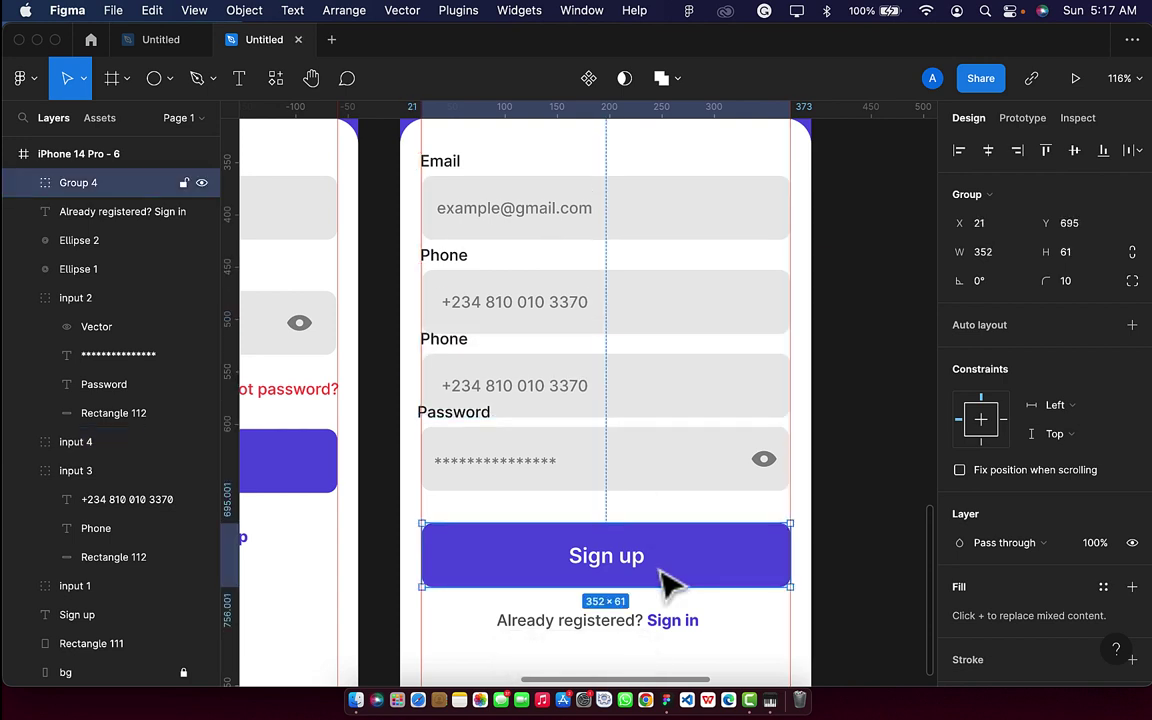
shift+click(641, 630)
key(shift+Down)
key(shift+Down)
key(shift+Down)
key(shift+Down)
key(shift+Down)
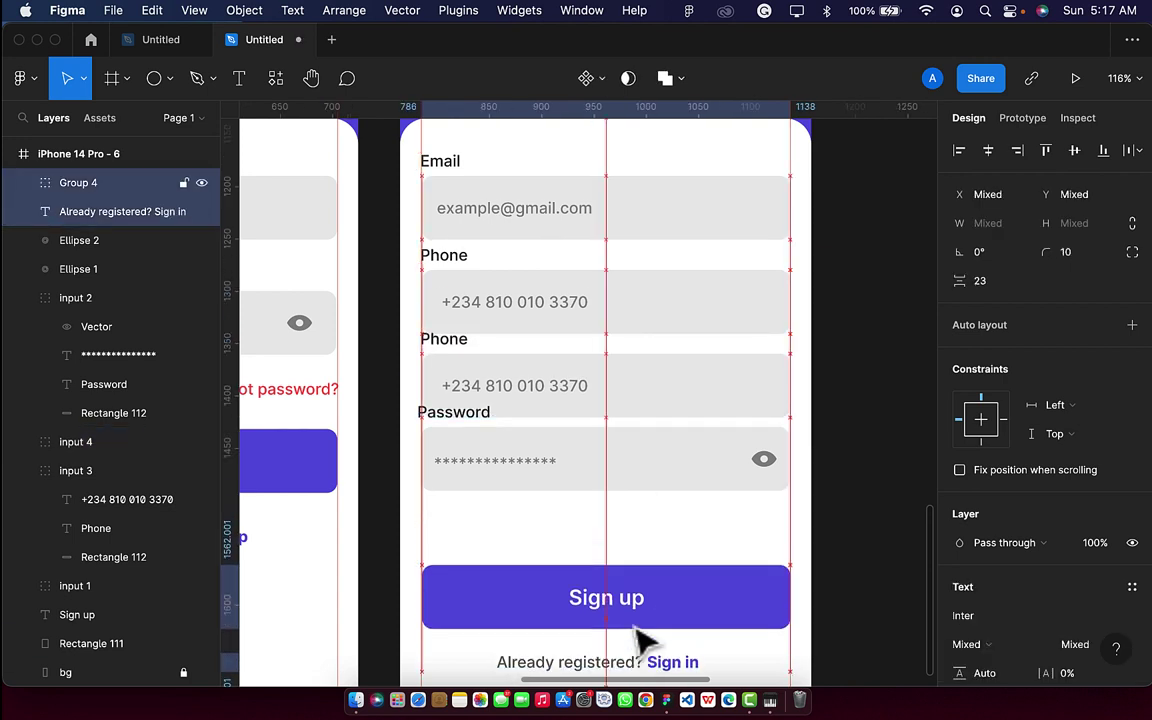
click(627, 476)
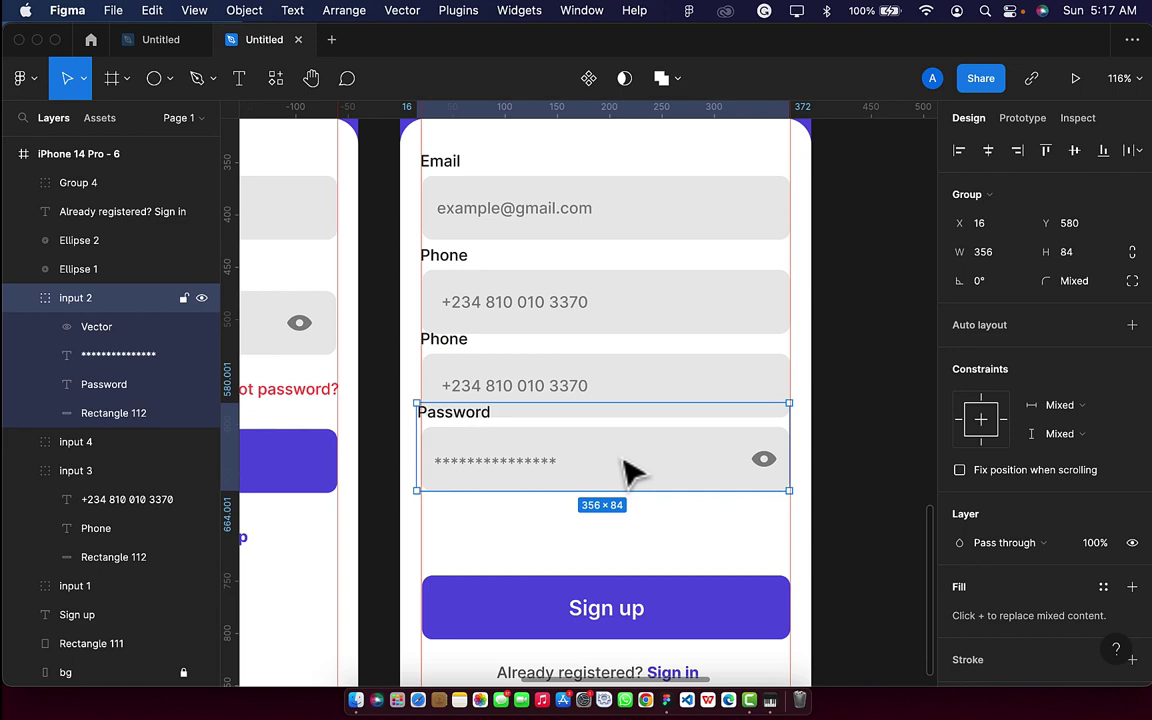
key(shift+Down)
key(shift+Down)
key(shift+Down)
key(shift+Down)
key(shift+Down)
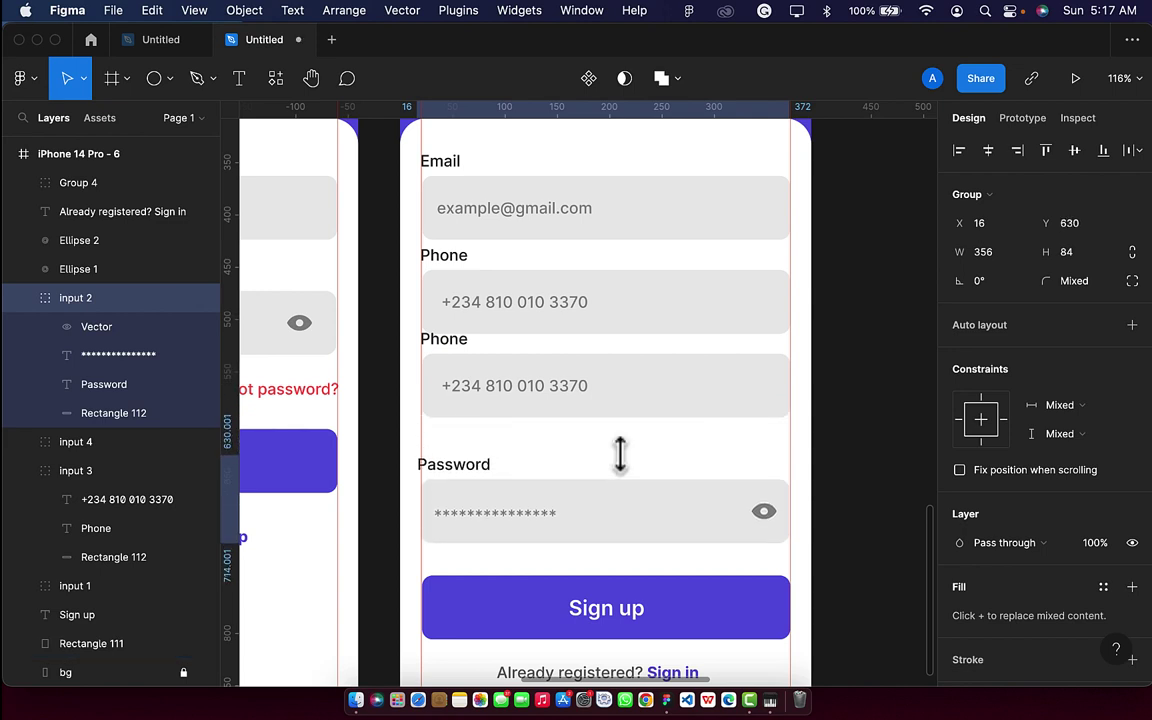
drag(620, 455, 622, 470)
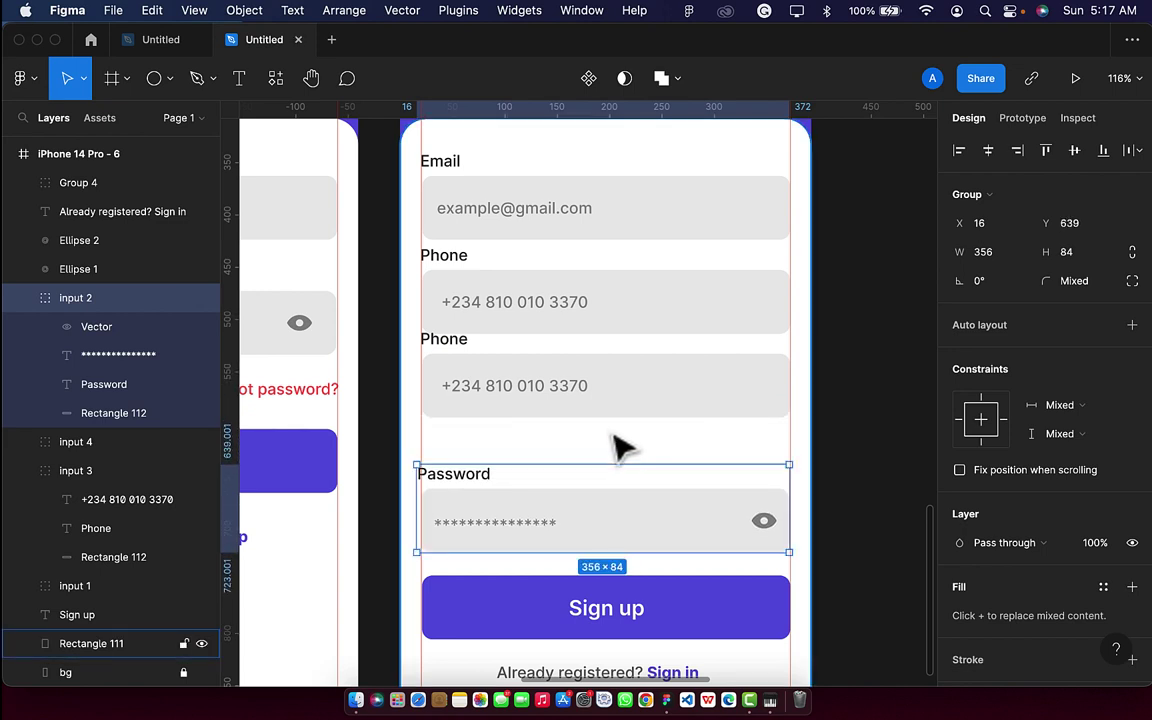
Lower the second Phone field and delete the first Phone field.
click(612, 425)
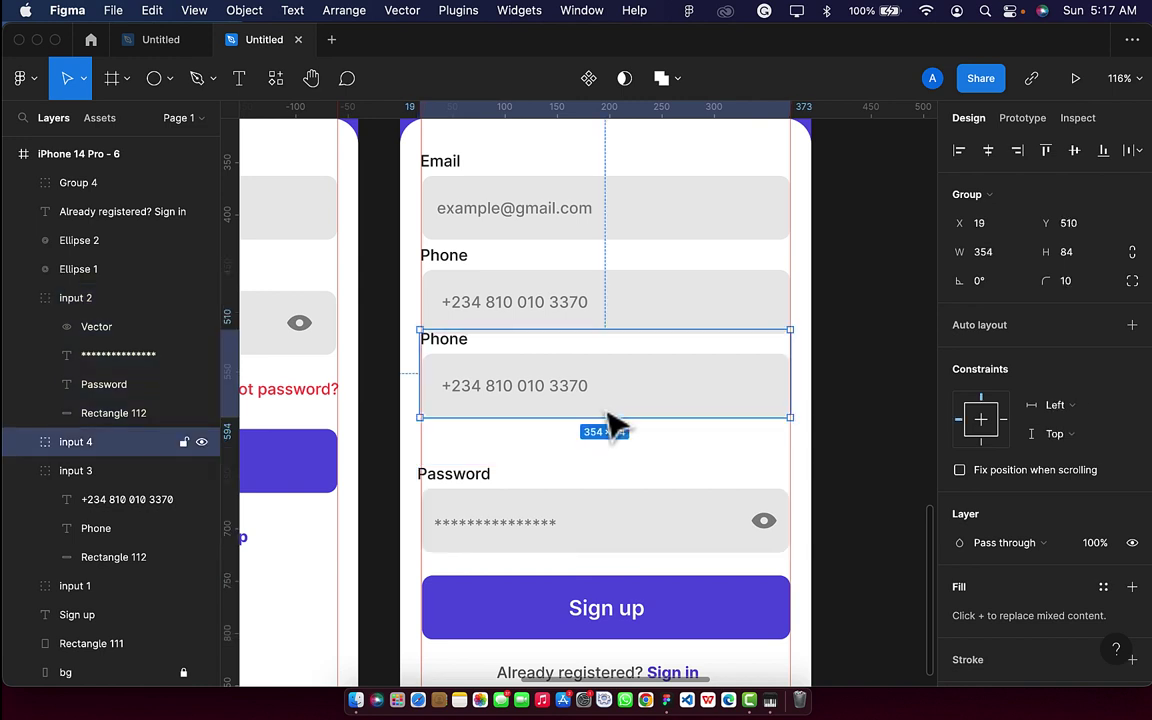
key(shift+Down)
key(shift+Down)
key(shift+Down)
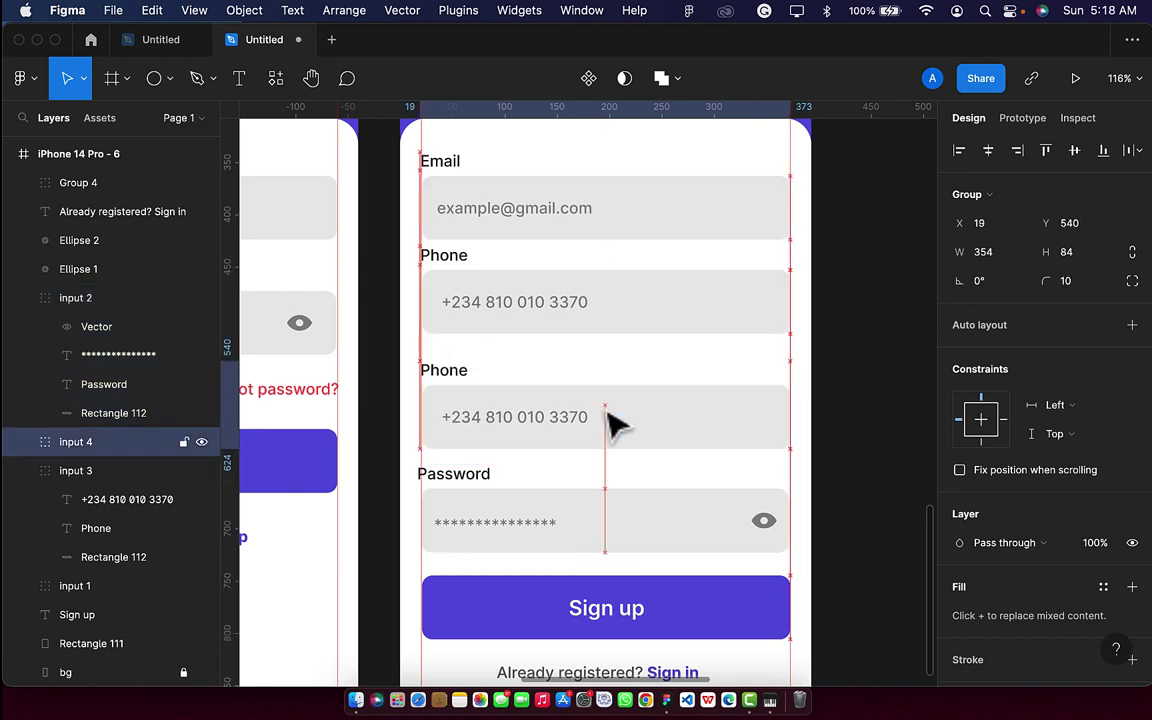
click(607, 330)
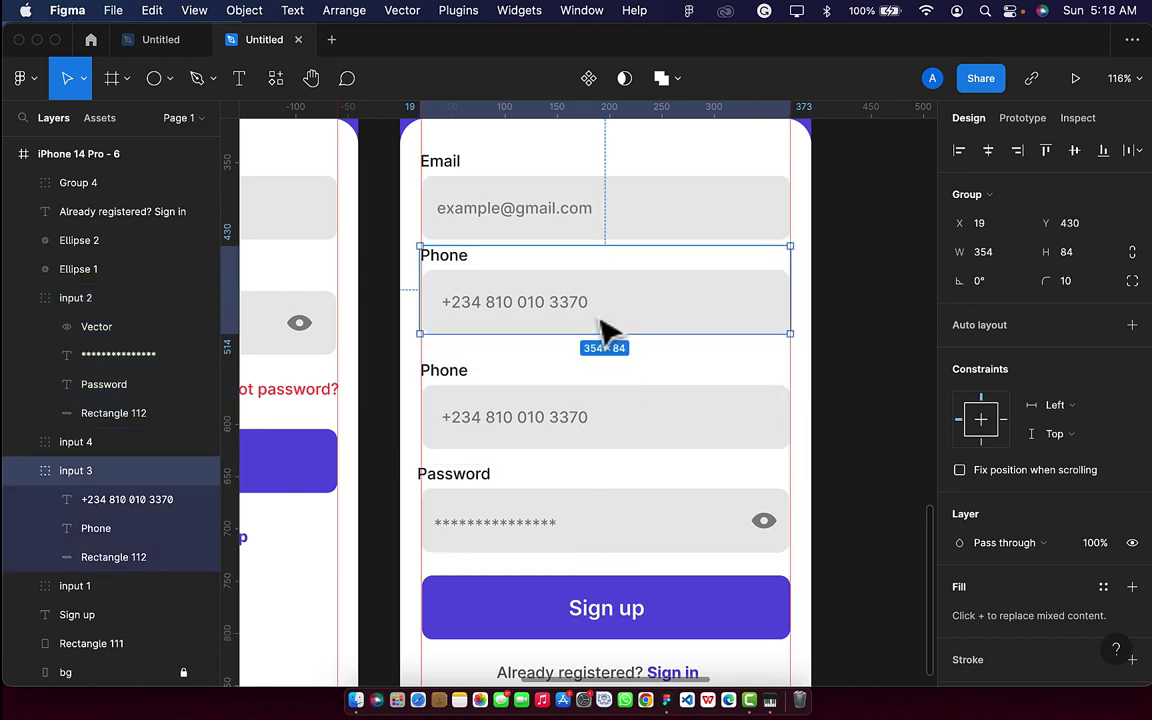
key(Delete)
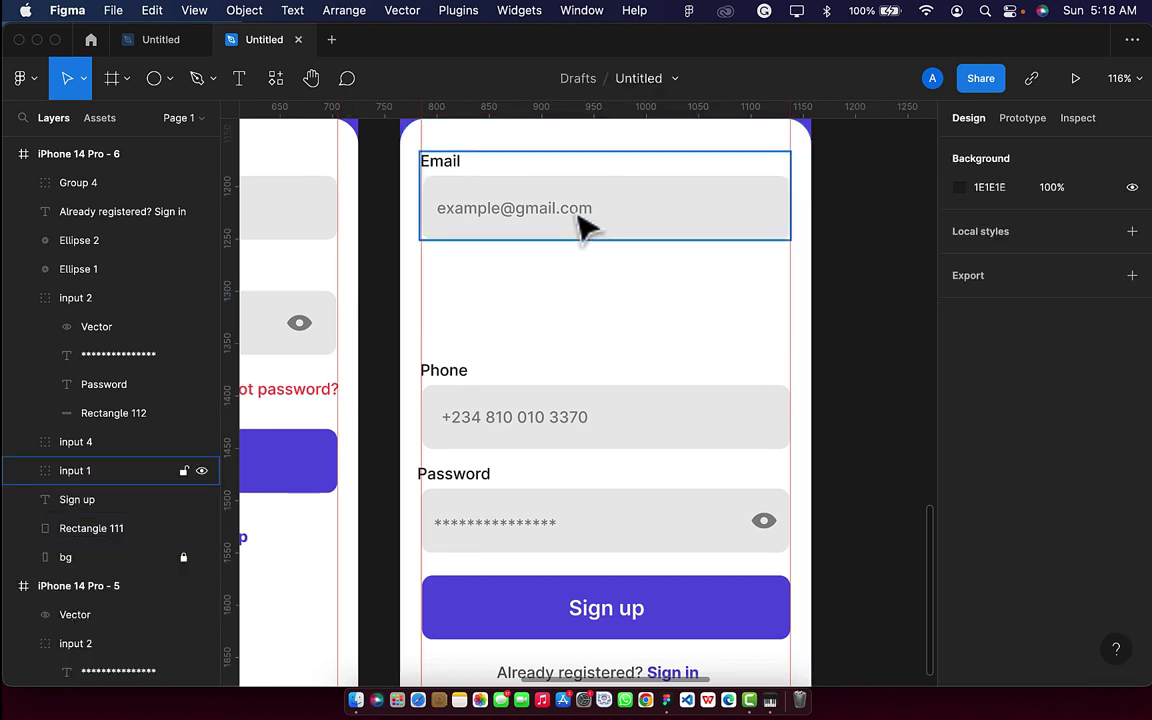
Duplicate the Email field group and move the copy down into the gap.
click(584, 225)
key(super+d)
key(shift+Down)
key(shift+Down)
key(shift+Down)
key(shift+Down)
key(shift+Down)
key(shift+Down)
key(shift+Down)
key(shift+Down)
key(shift+Down)
key(shift+Down)
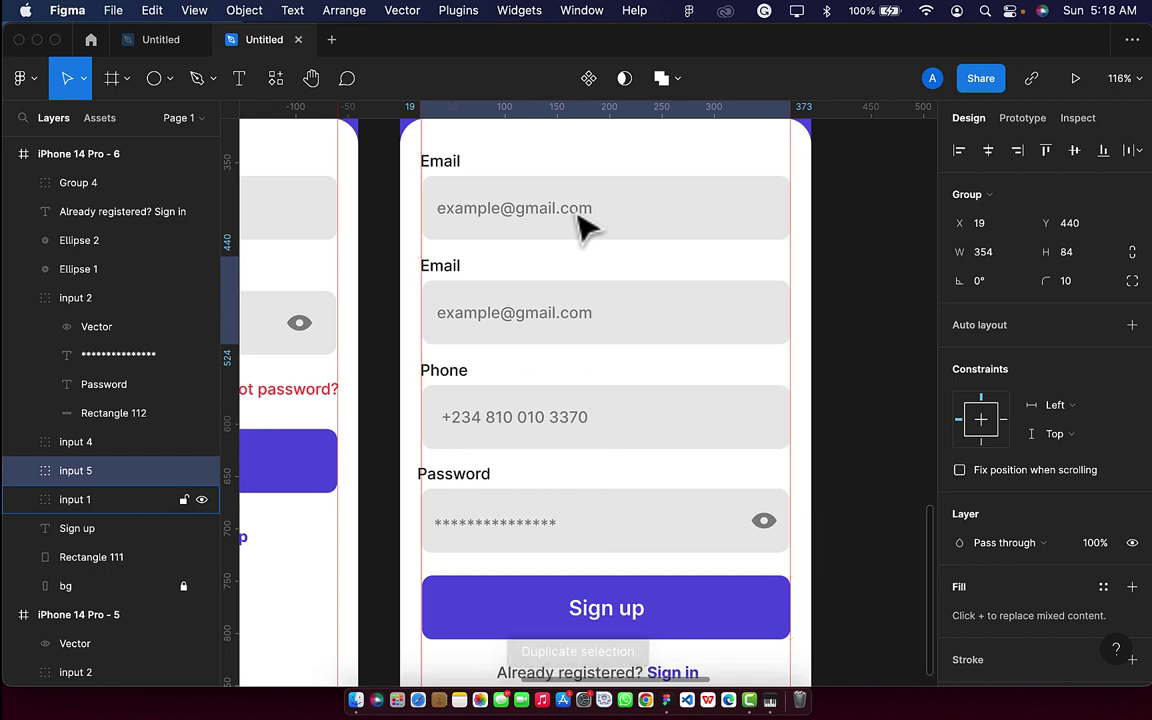
Rename the top field's label to 'Fullname' and align it with the other labels.
click(468, 180)
double_click(466, 176)
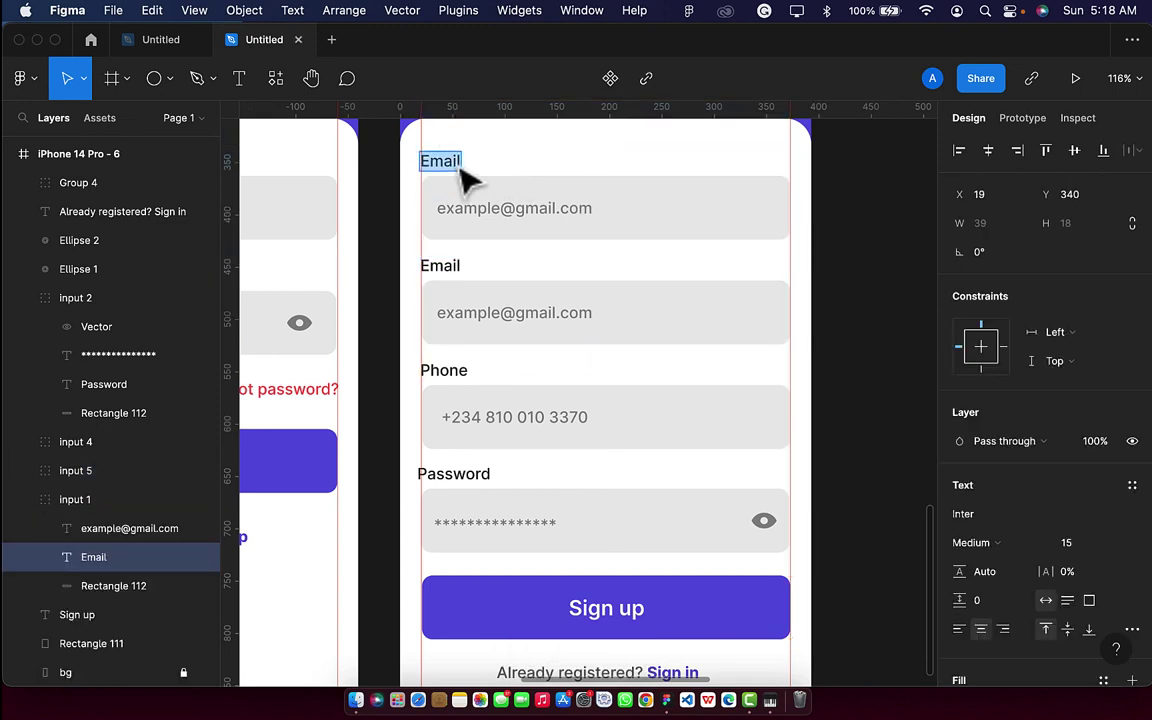
click(455, 160)
key(BackSpace)
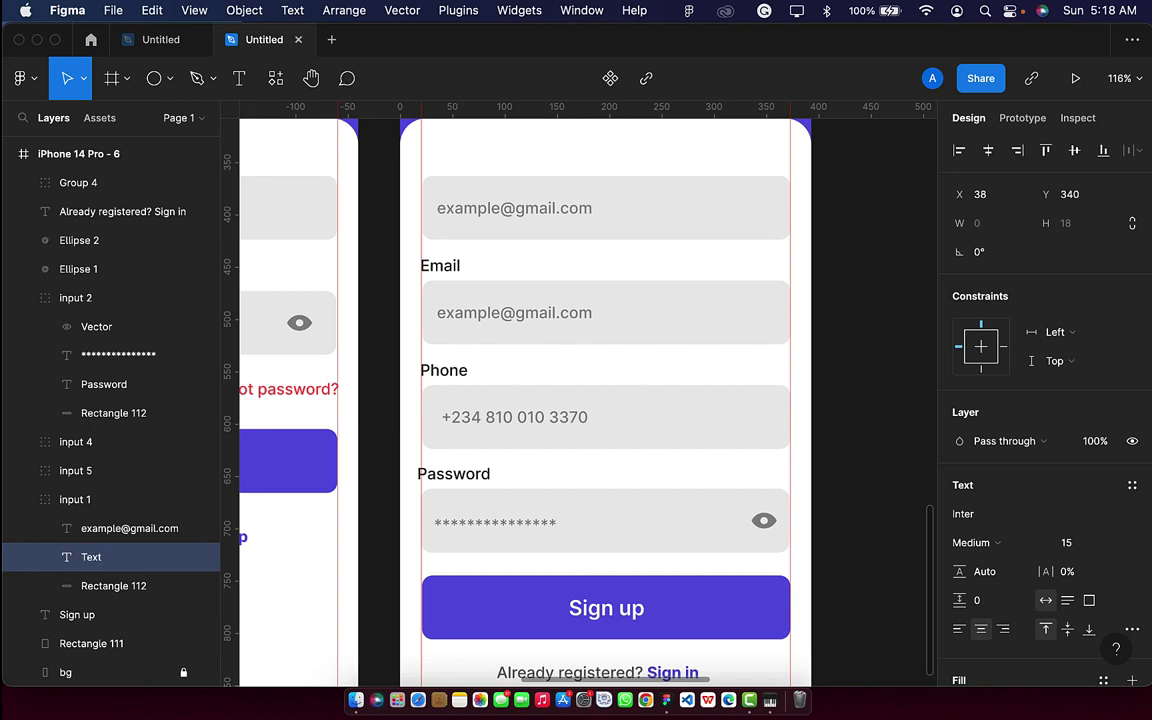
text(Fullname)
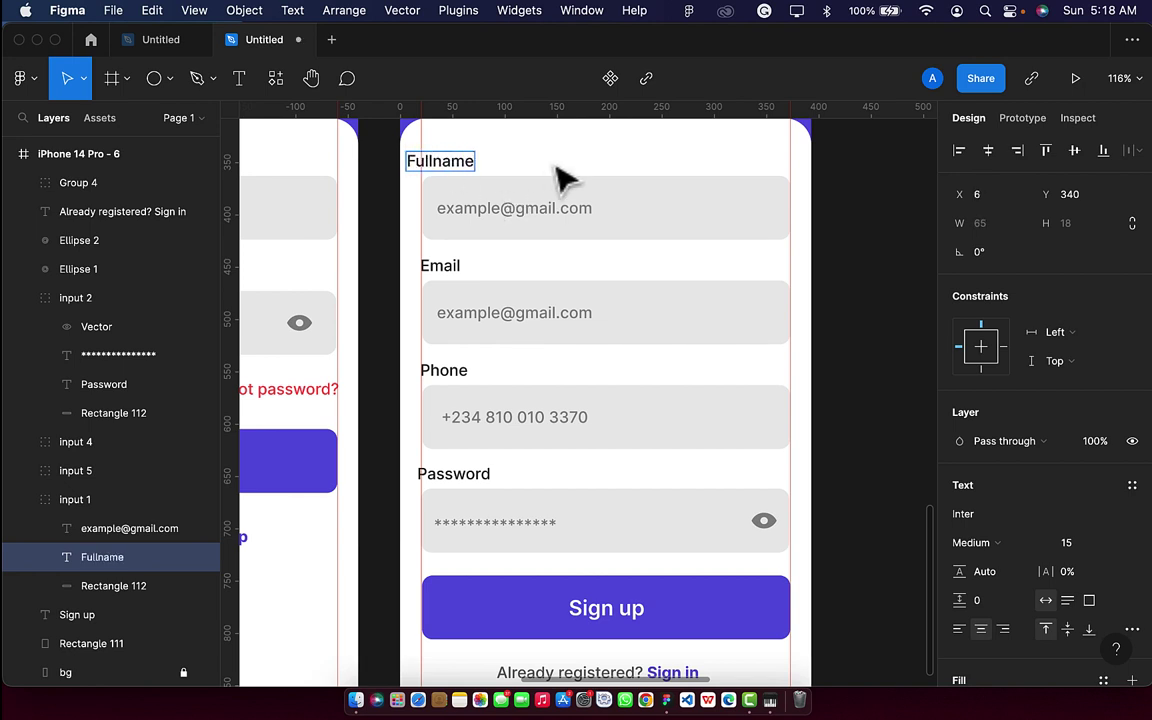
key(Escape)
key(shift+Right)
key(shift+Right)
key(Left)
key(Left)
key(Left)
key(Left)
key(Left)
key(Left)
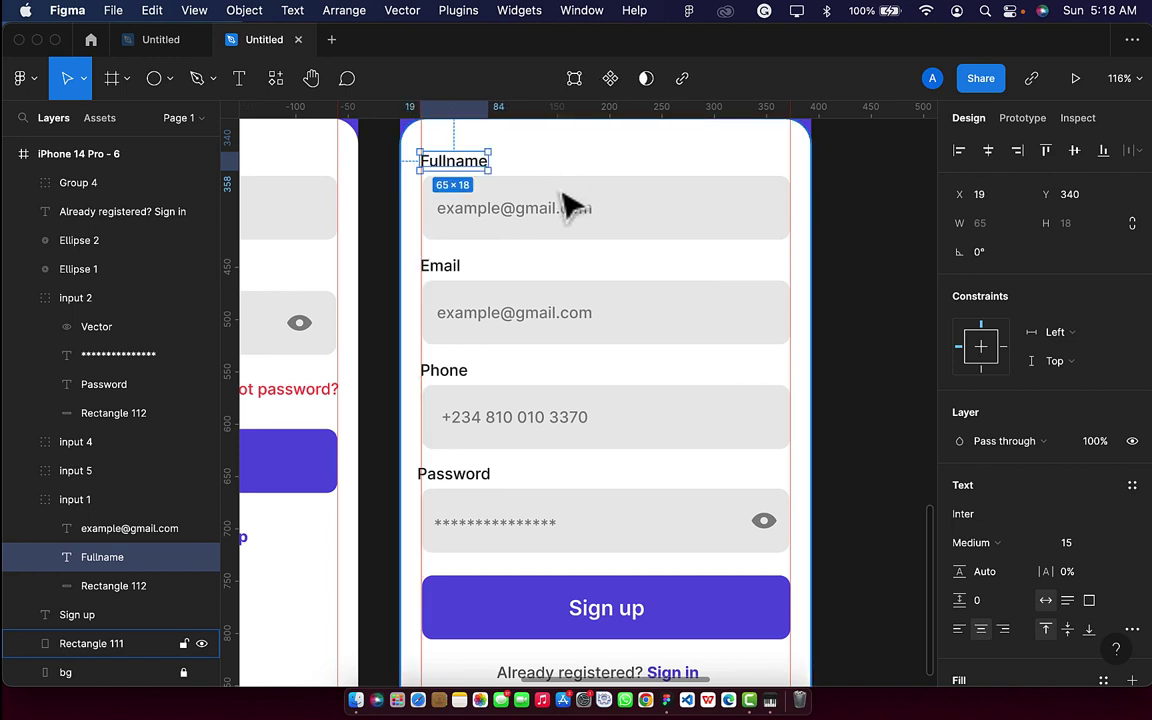
Replace the top field's placeholder with 'e.g John Doe' and nudge it into alignment.
double_click(558, 205)
key(BackSpace)
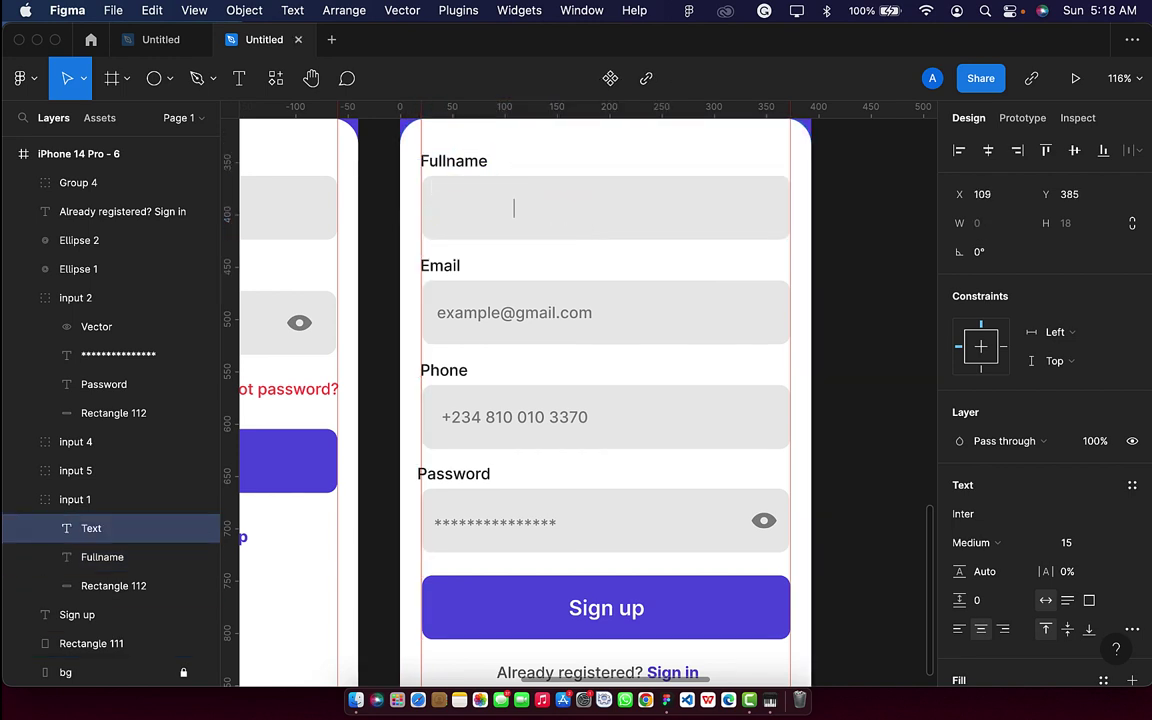
text(e.g)
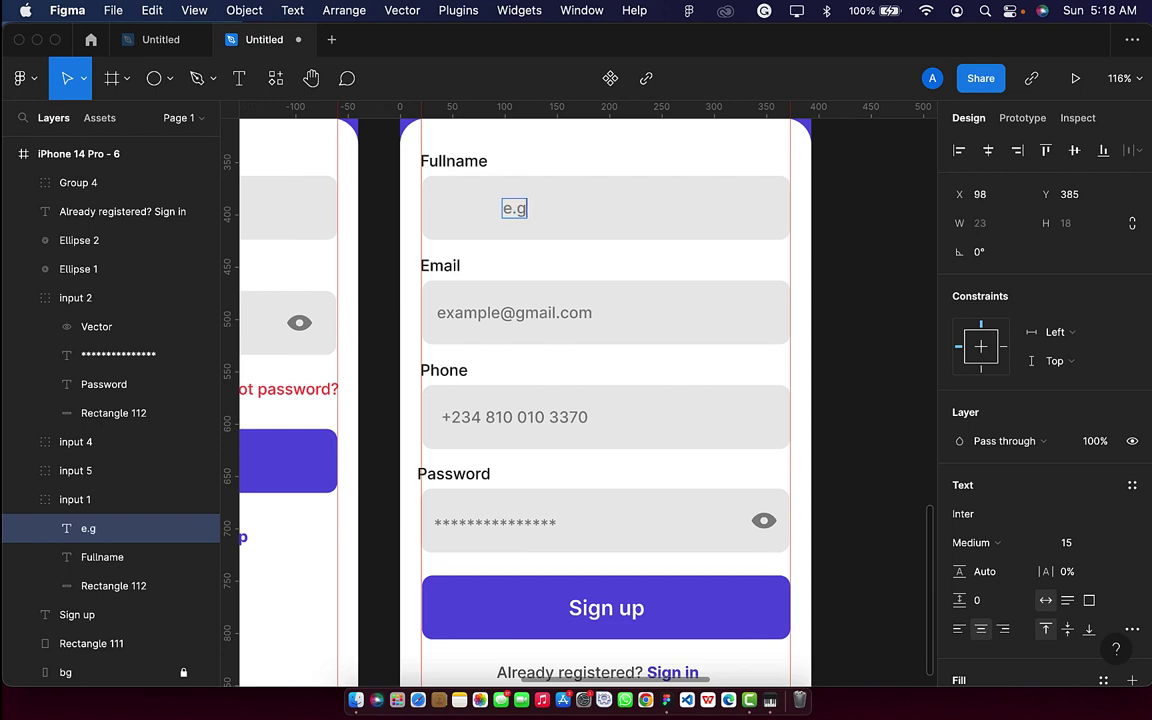
text( Joh)
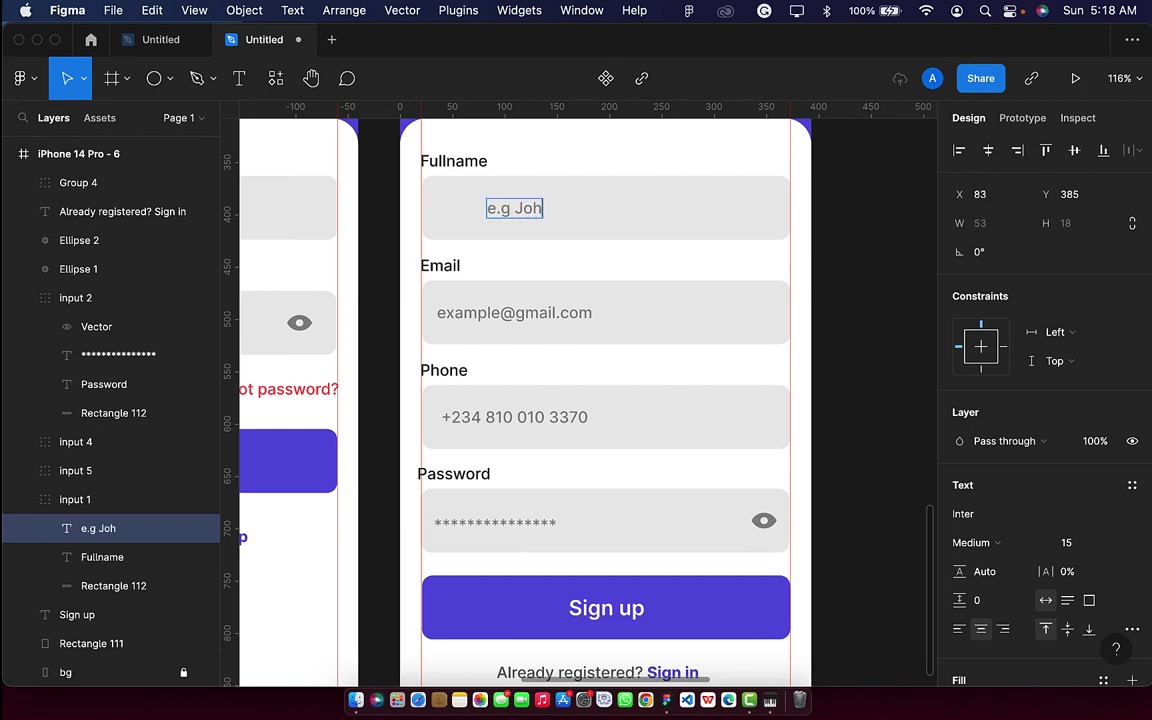
text(n Doe)
key(Escape)
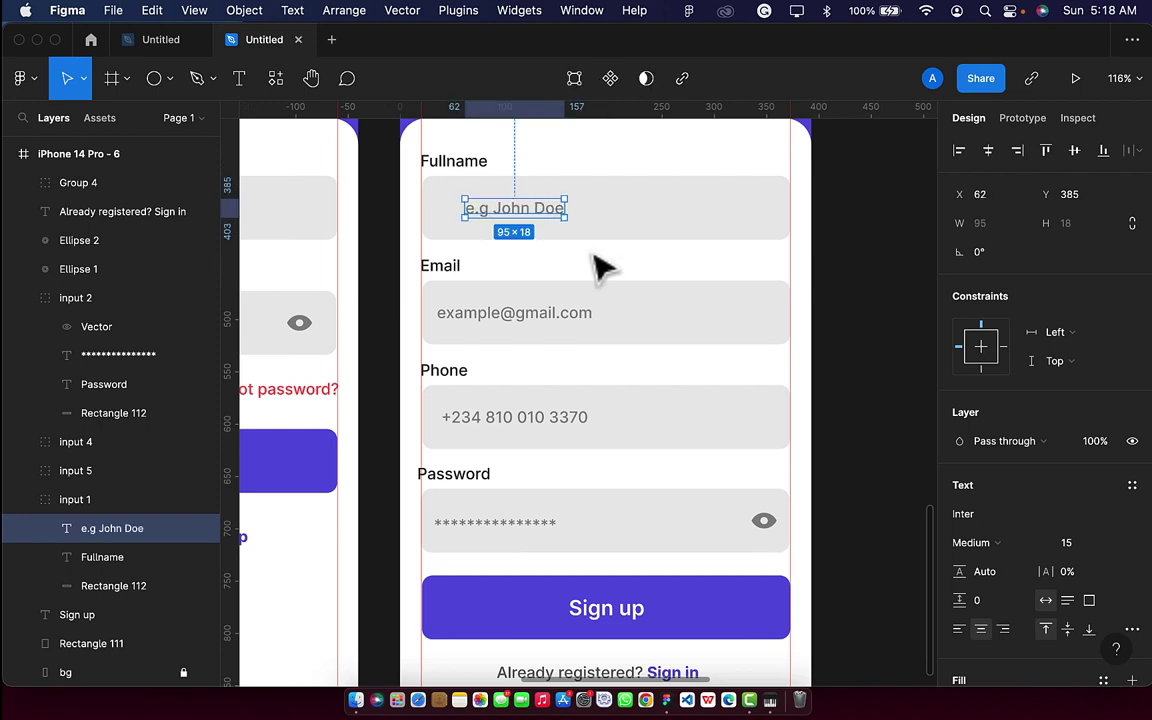
key(shift+Left)
key(shift+Left)
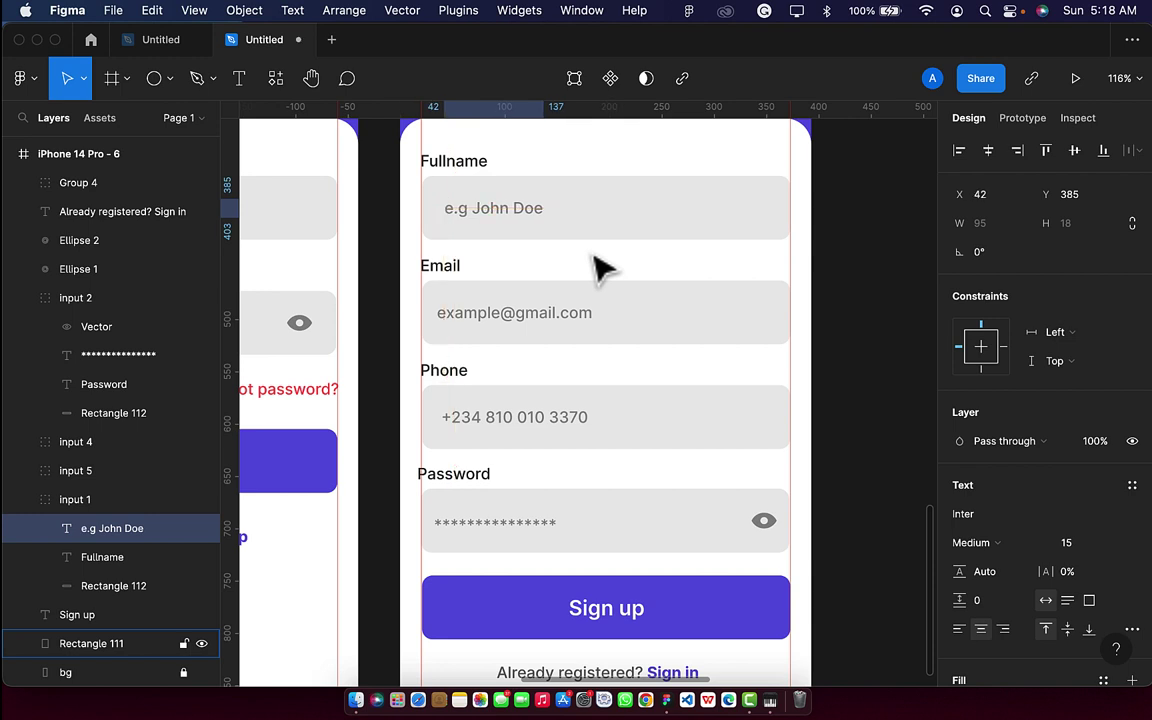
key(Left)
key(Left)
key(Left)
key(Left)
key(Left)
key(Right)
key(Right)
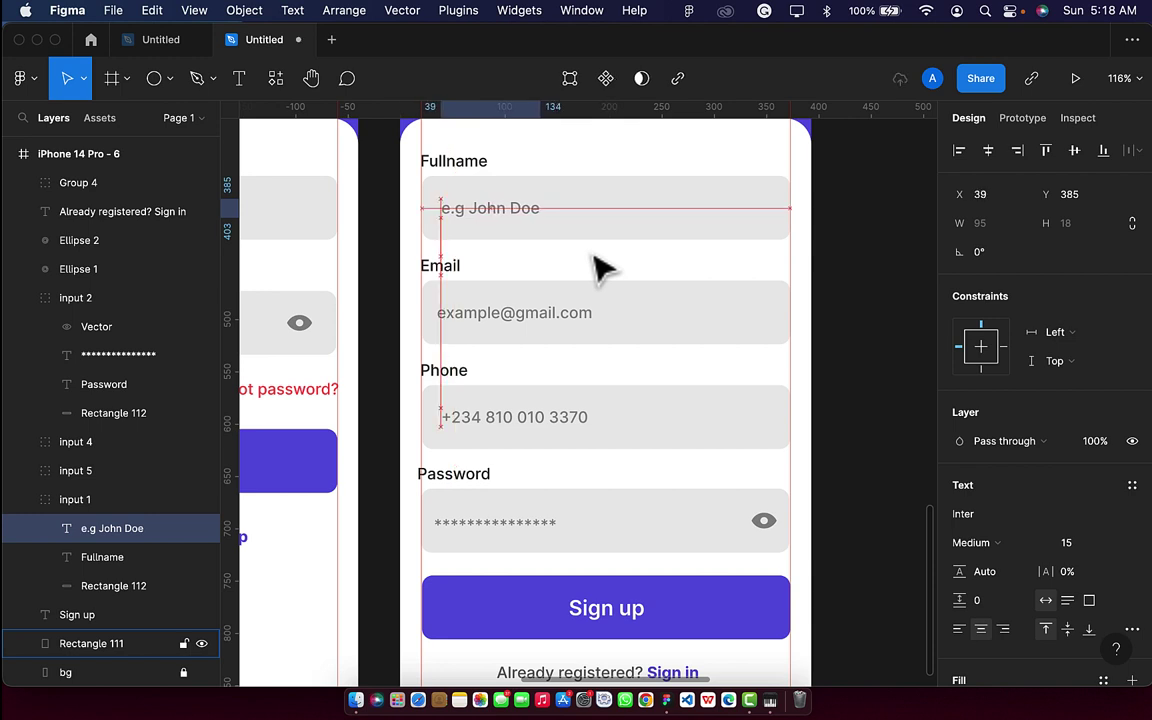
key(Left)
key(Left)
key(Left)
key(Left)
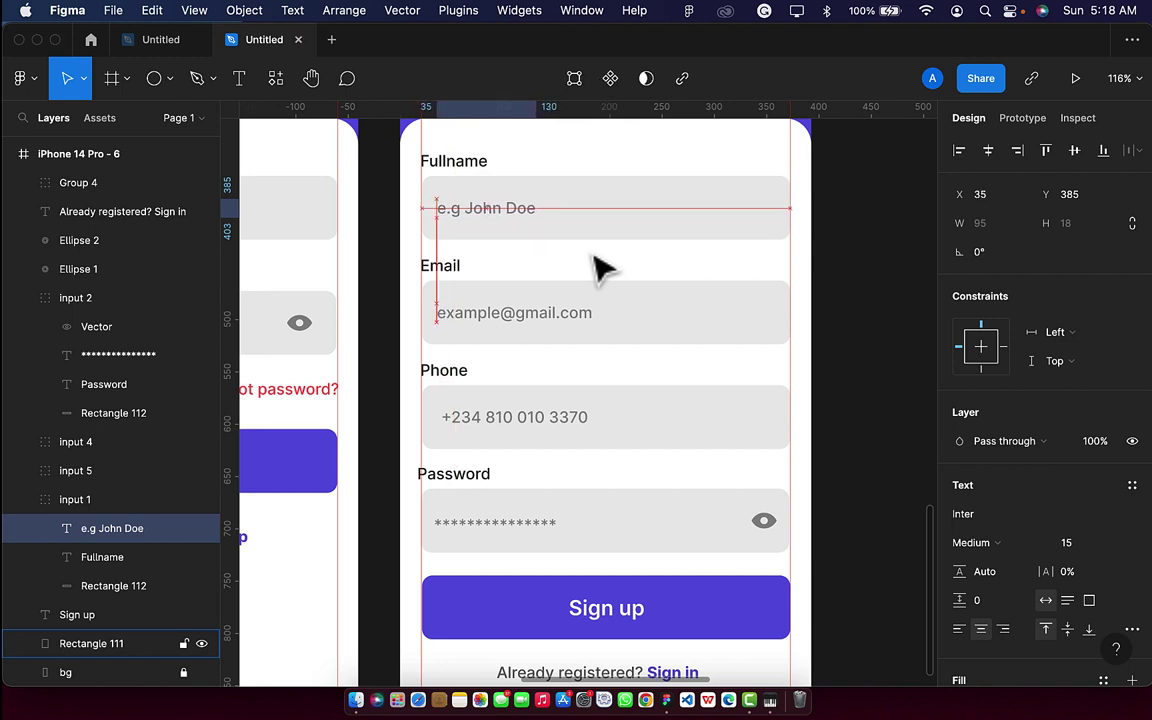
Nudge the phone number and password asterisks placeholders to align at x 35.
double_click(538, 420)
key(Left)
key(Left)
key(Left)
key(Left)
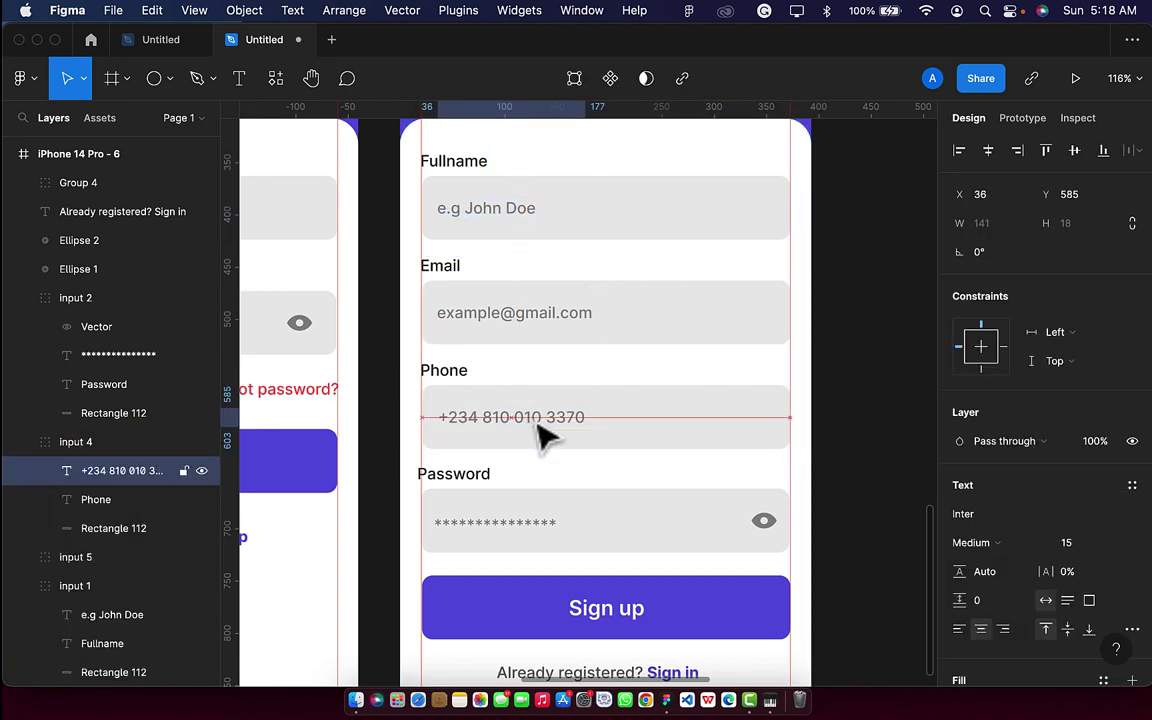
click(519, 532)
click(520, 534)
key(Right)
key(Right)
key(Right)
key(Right)
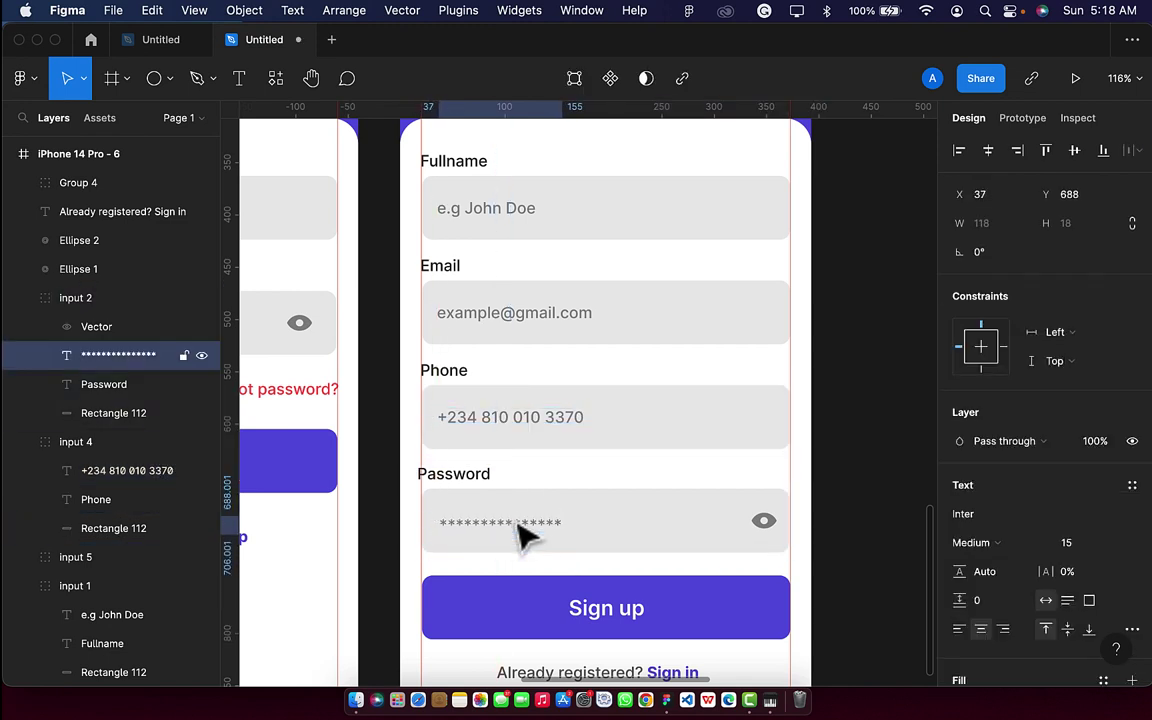
key(Left)
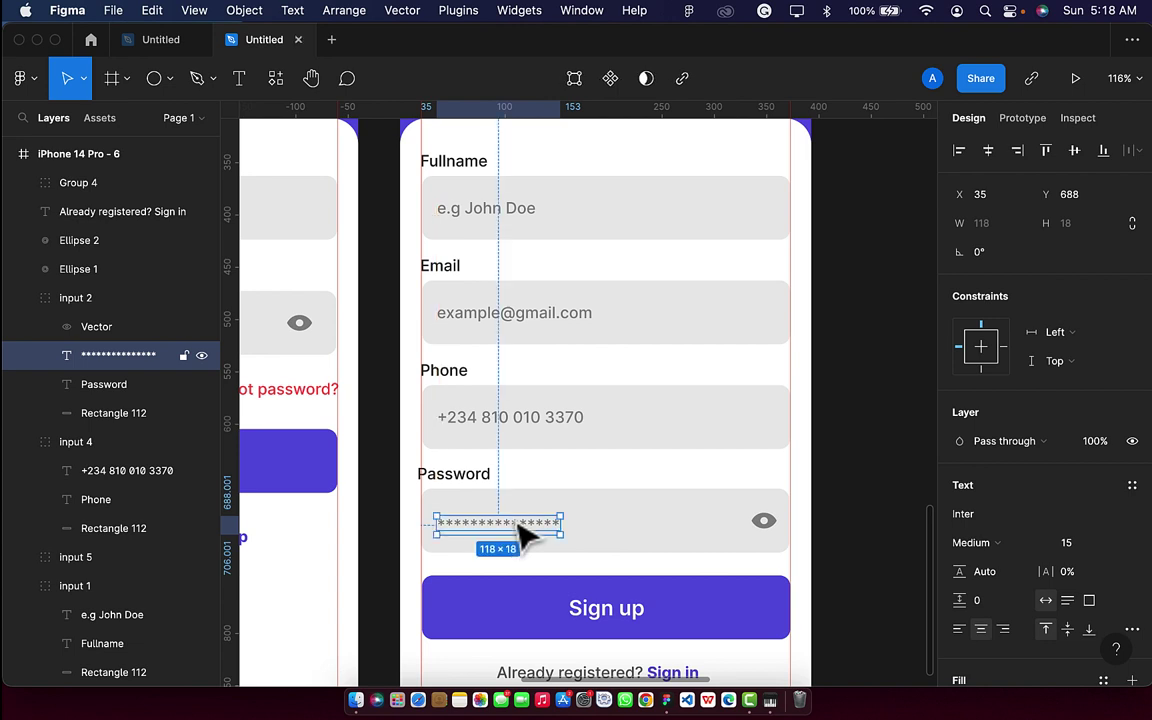
scroll(520, 535, down, 5)
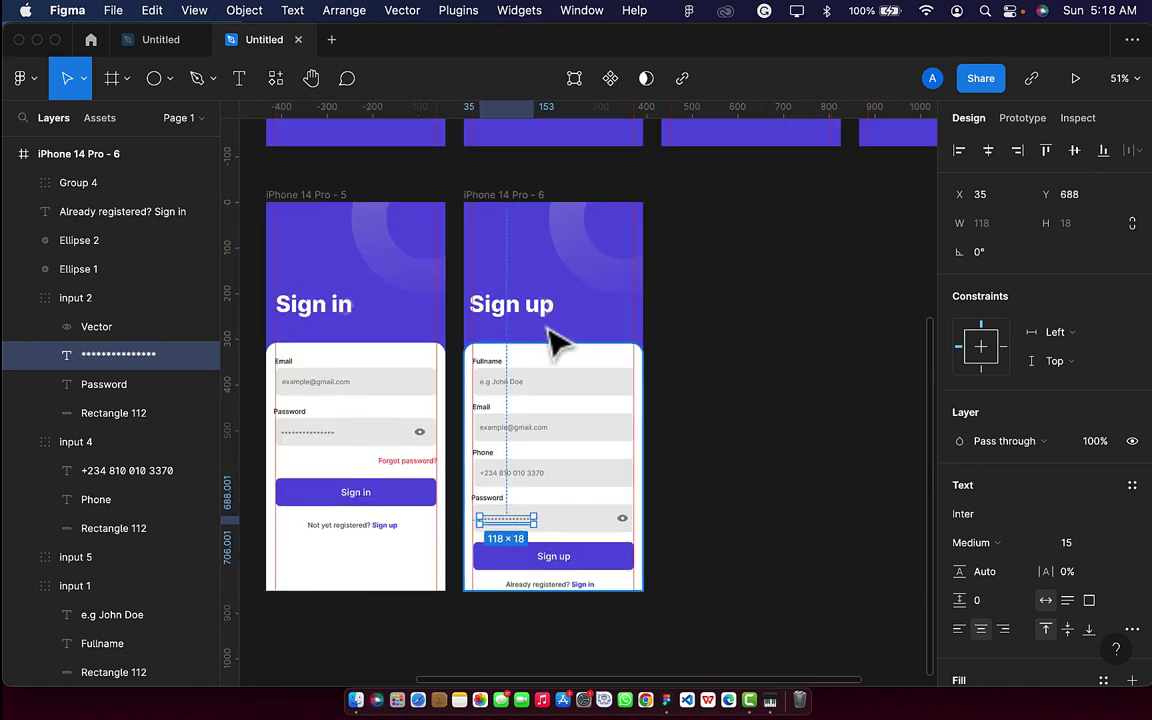
Rewrite the heading as 'Create an Account' on two lines and move it up.
click(540, 314)
double_click(524, 314)
scroll(526, 308, up, 3)
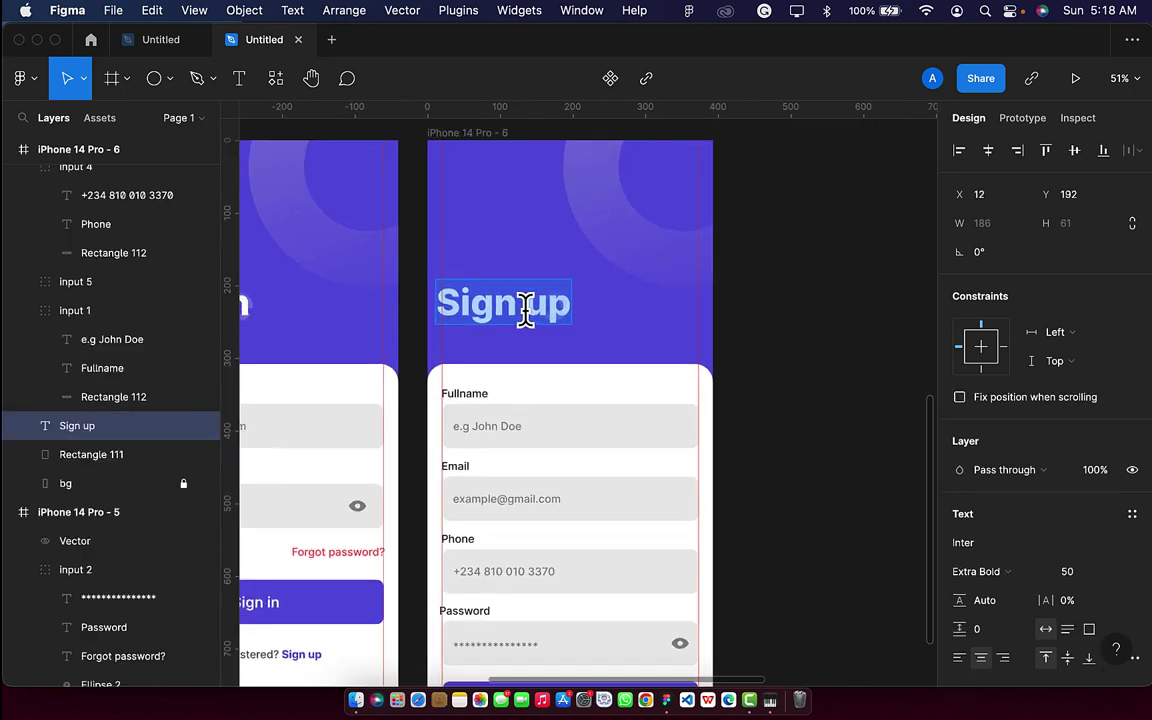
scroll(526, 310, up, 3)
click(554, 308)
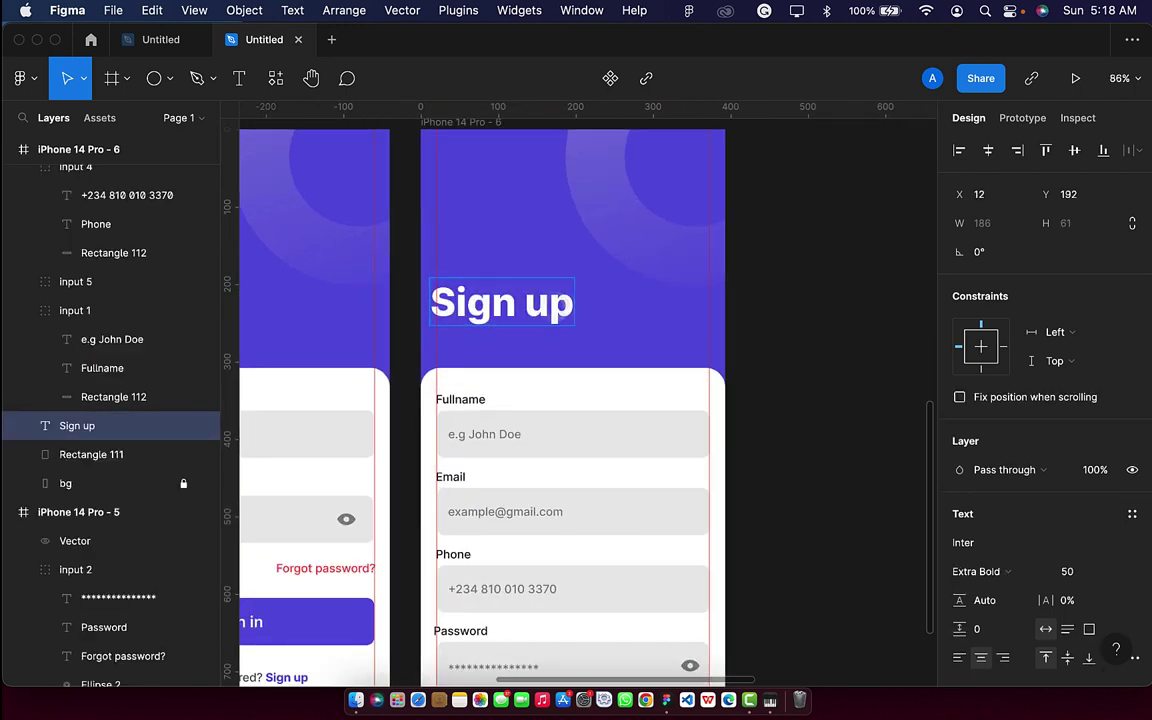
key(BackSpace)
key(BackSpace)
key(BackSpace)
key(BackSpace)
key(BackSpace)
key(BackSpace)
key(BackSpace)
text(C)
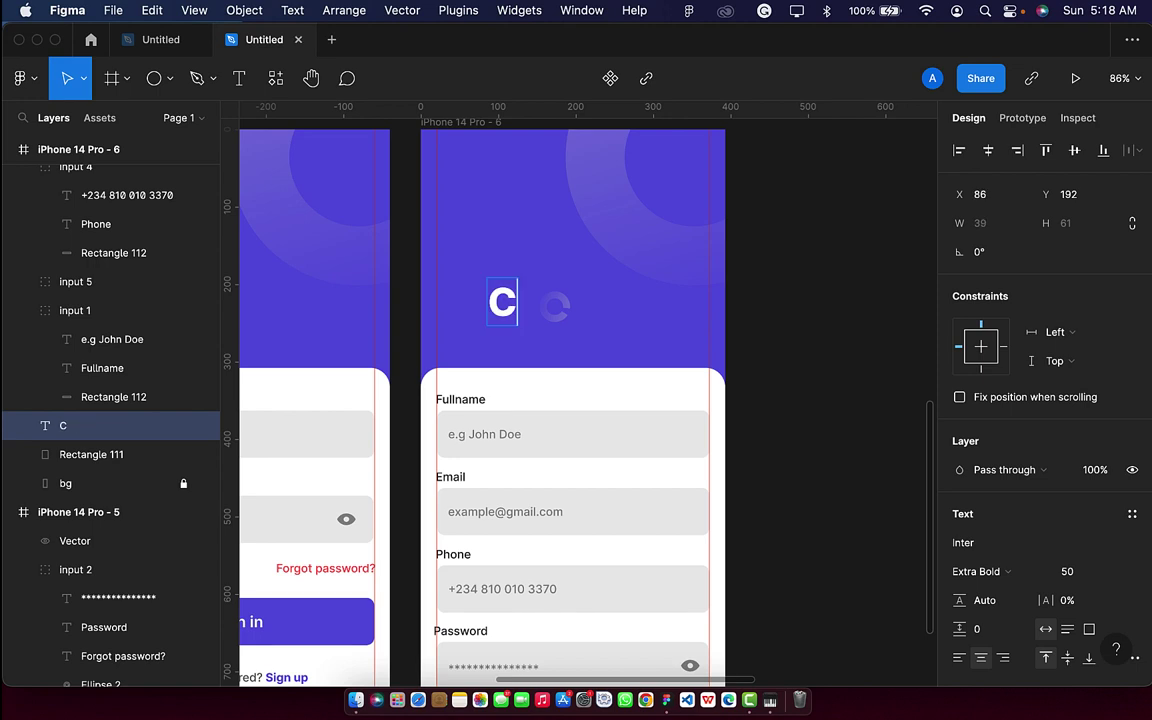
text(reate a)
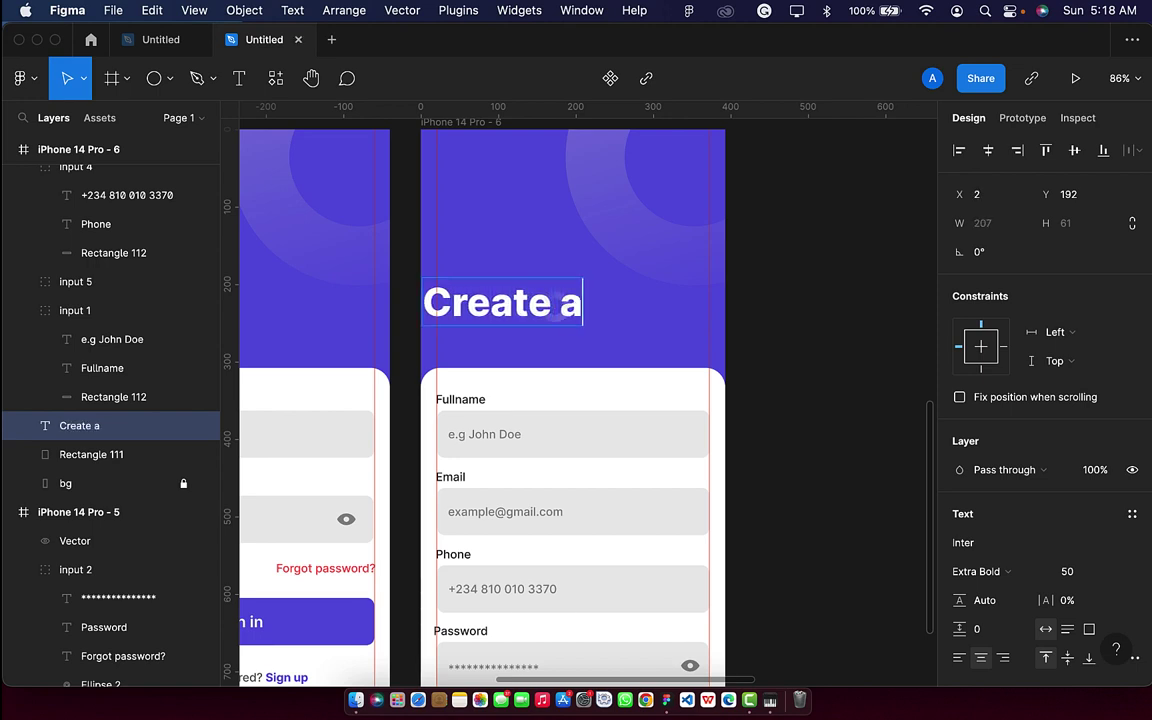
text(m)
key(BackSpace)
text(n)
key(Return)
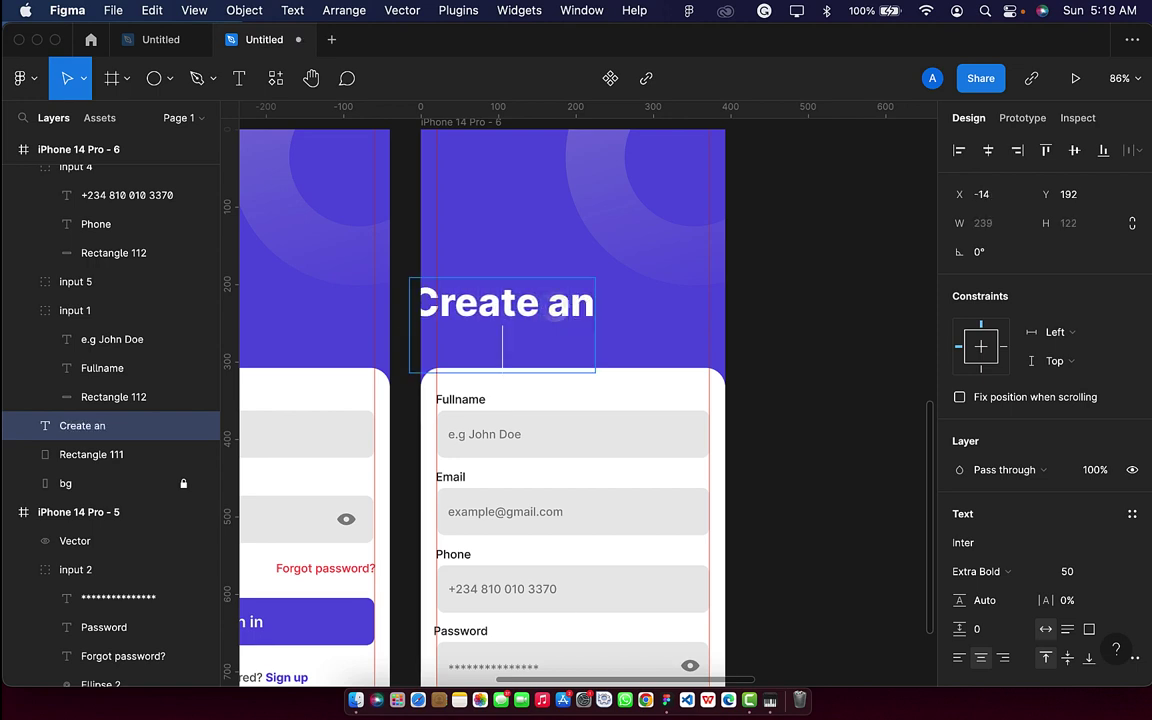
text(Account)
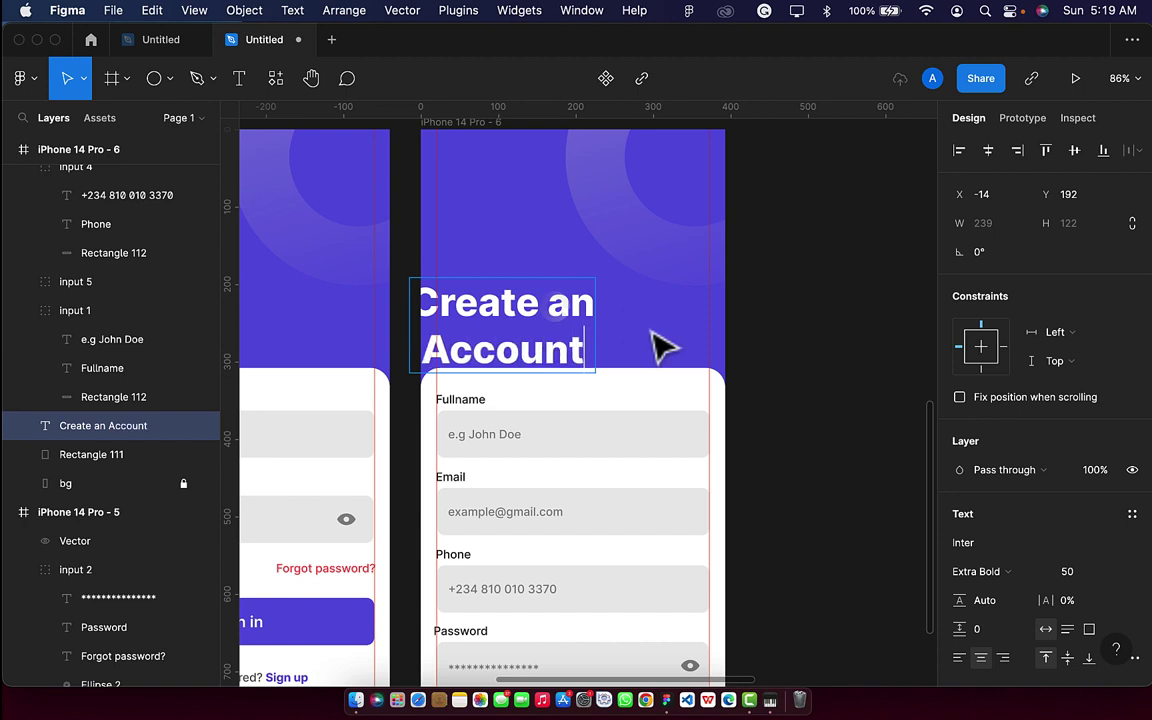
key(Escape)
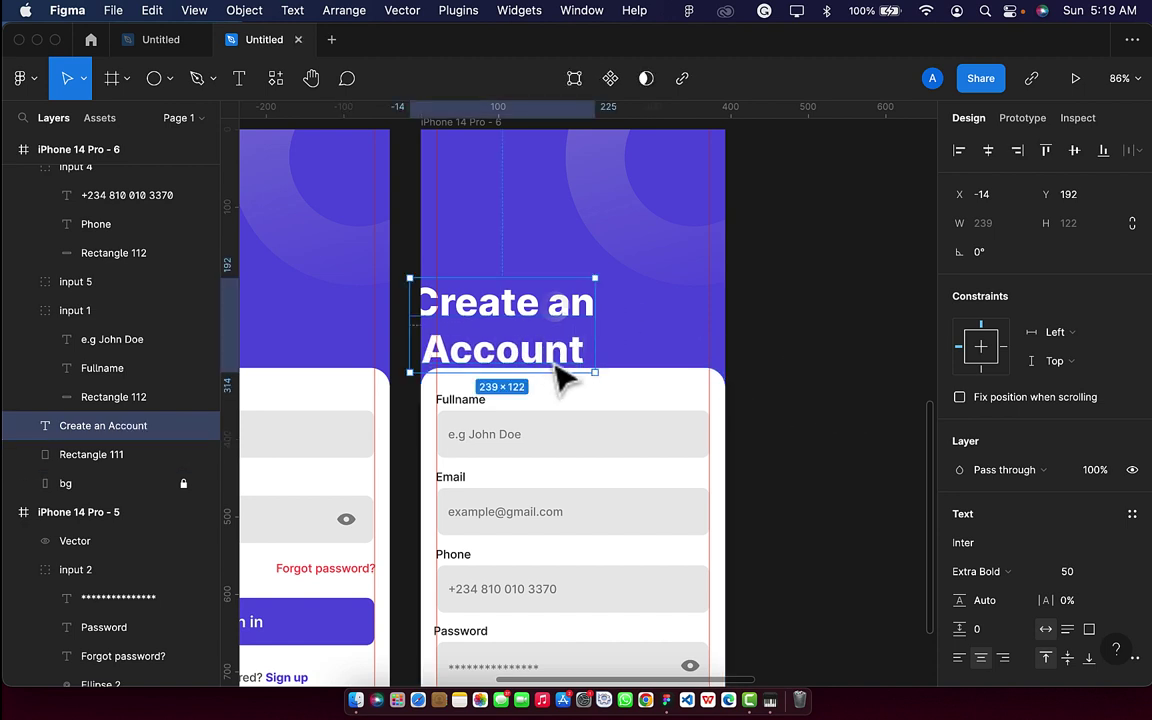
drag(556, 368, 579, 349)
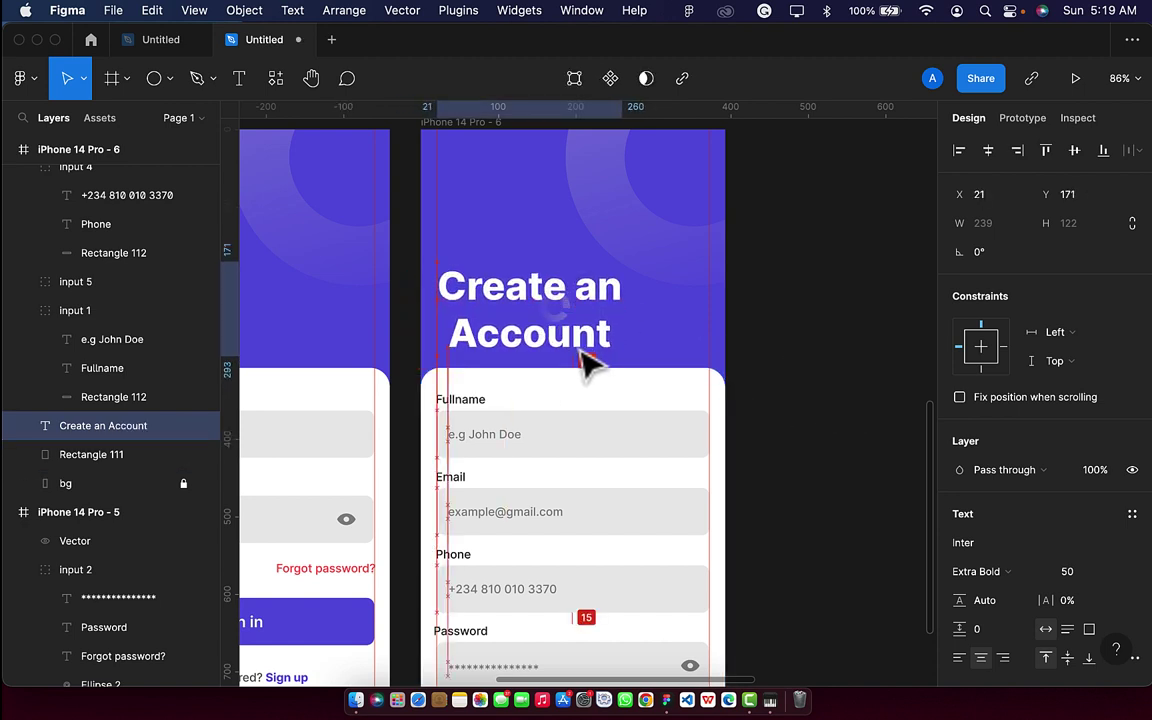
Rework the heading's line break and adjust its font size field.
double_click(448, 326)
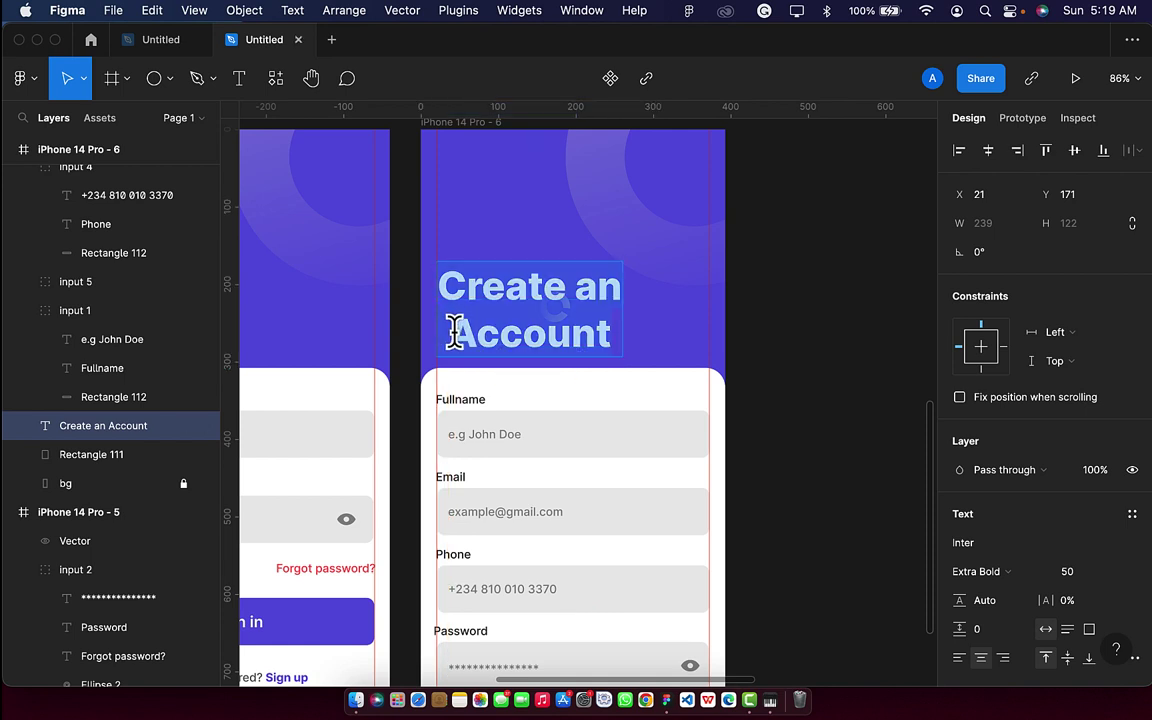
click(453, 330)
key(BackSpace)
key(Return)
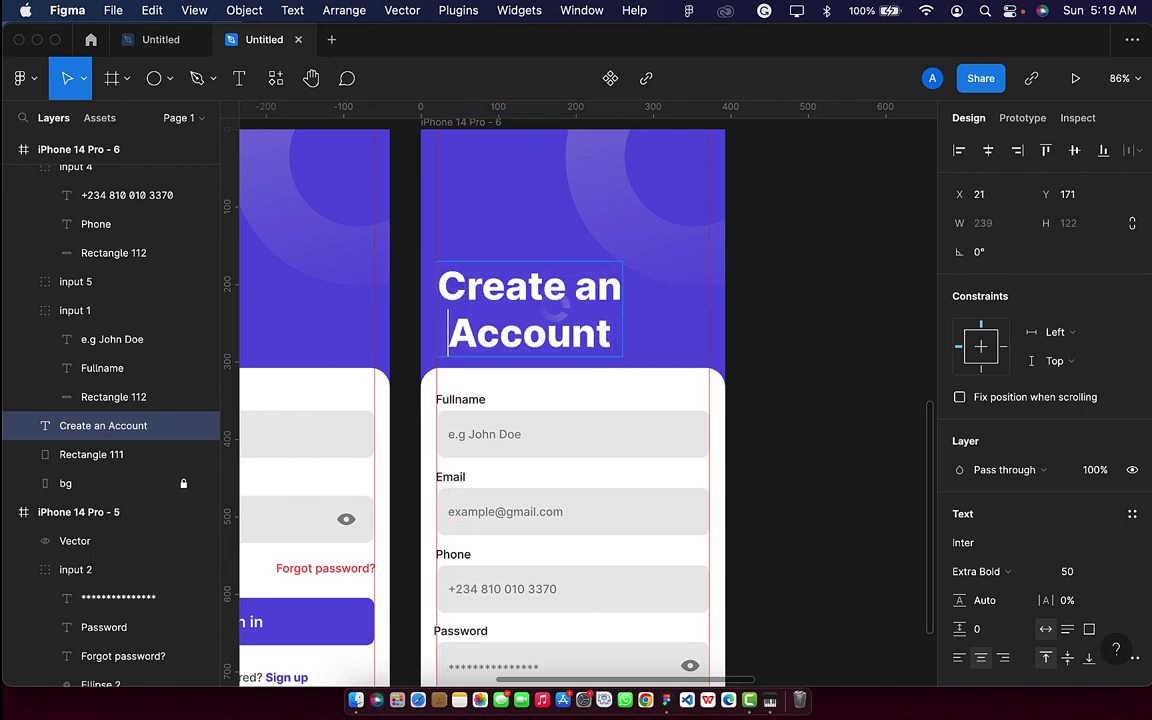
click(1096, 575)
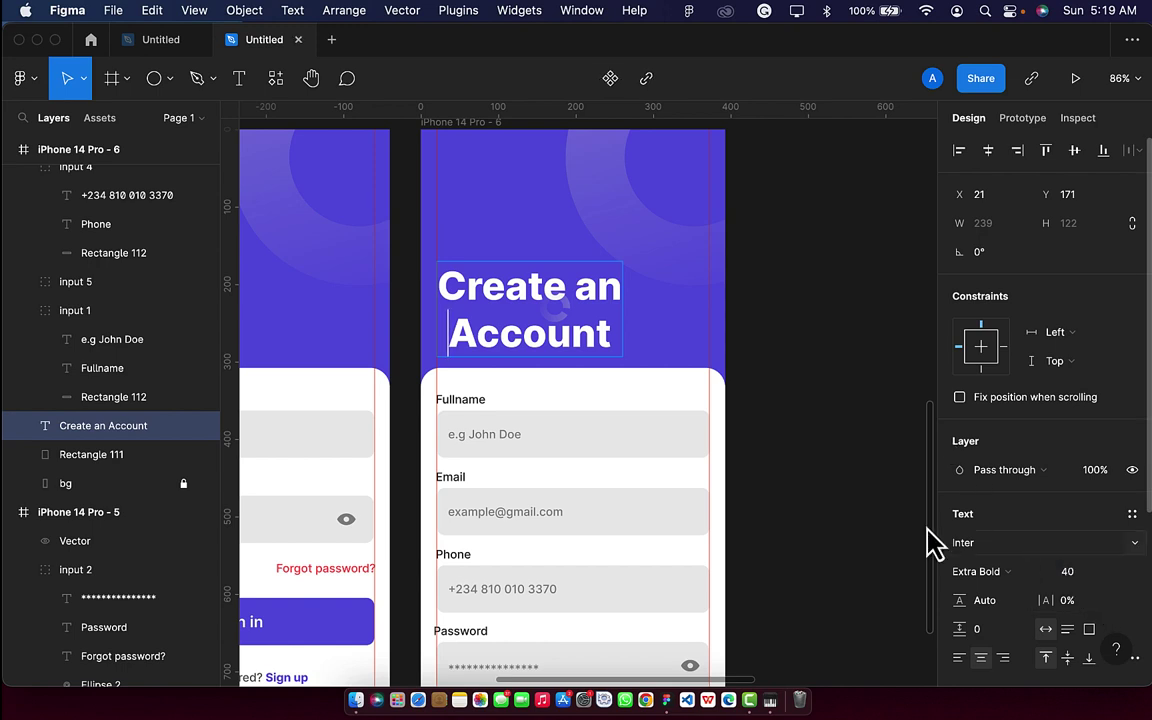
key(Escape)
click(1070, 575)
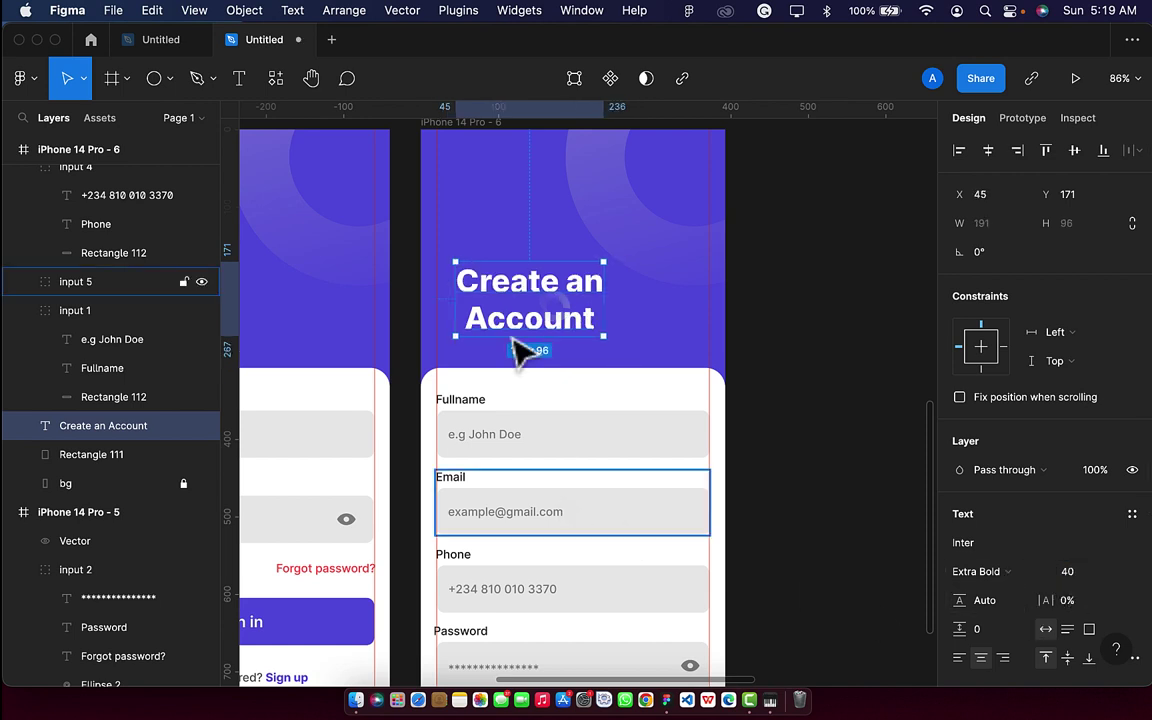
Left-align the Create an Account heading and shift it to x 19.
double_click(472, 328)
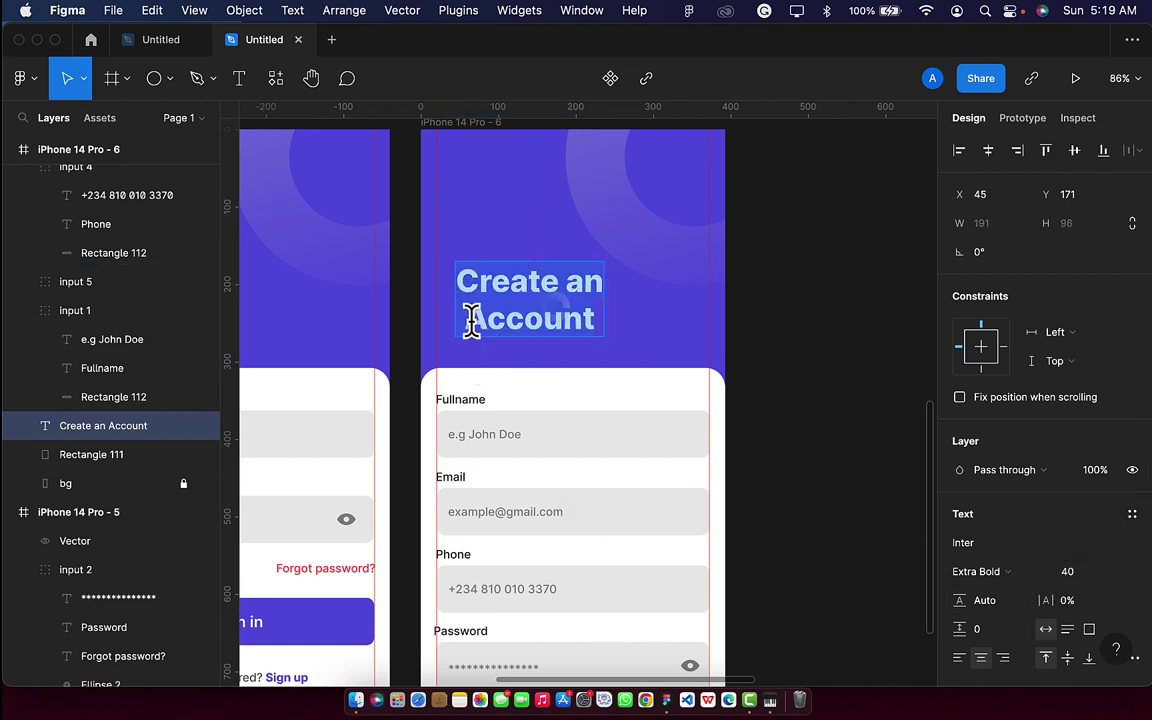
click(472, 320)
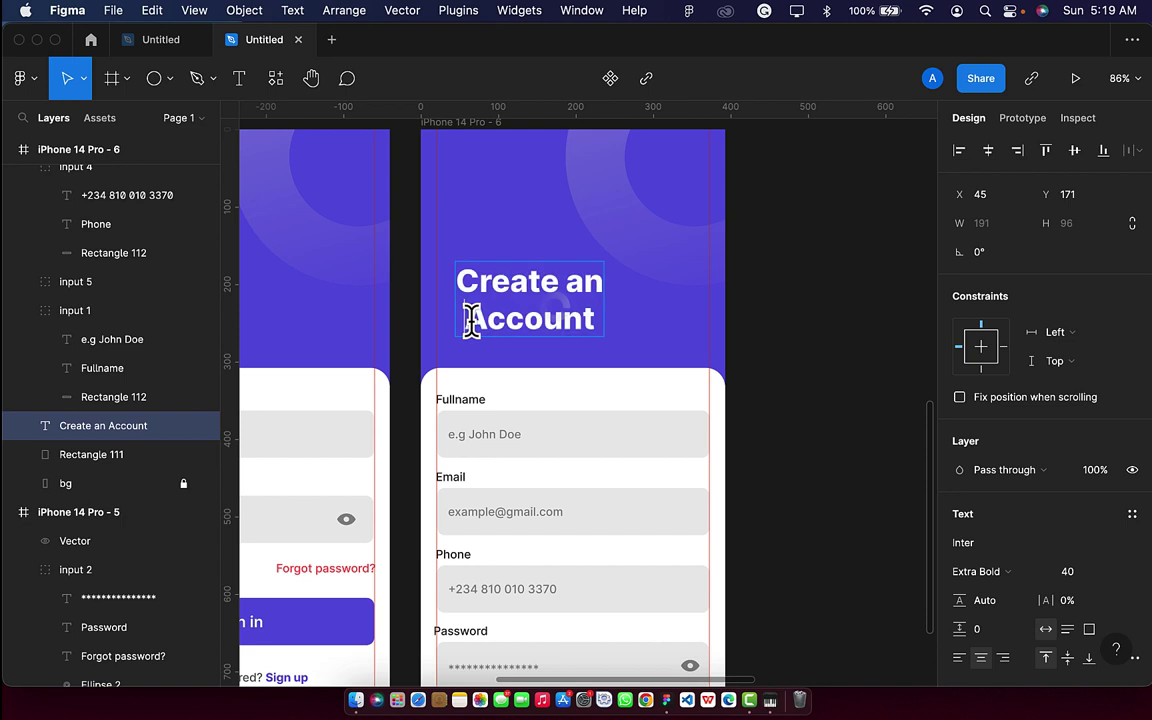
click(958, 658)
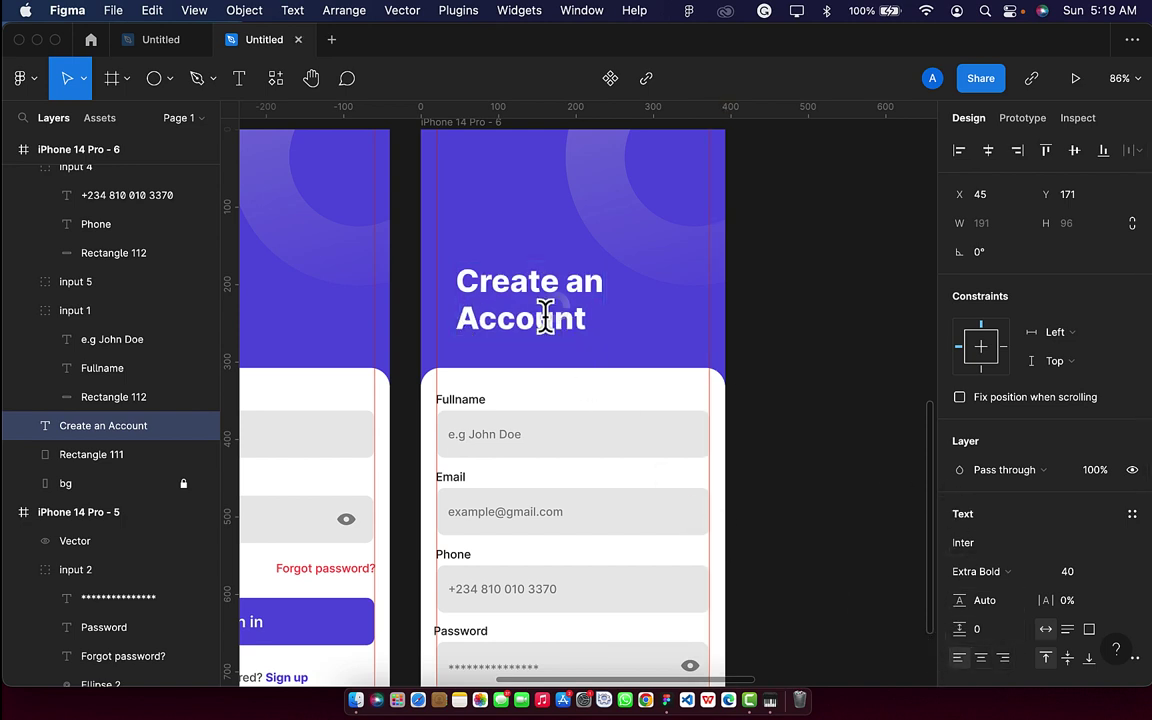
key(Escape)
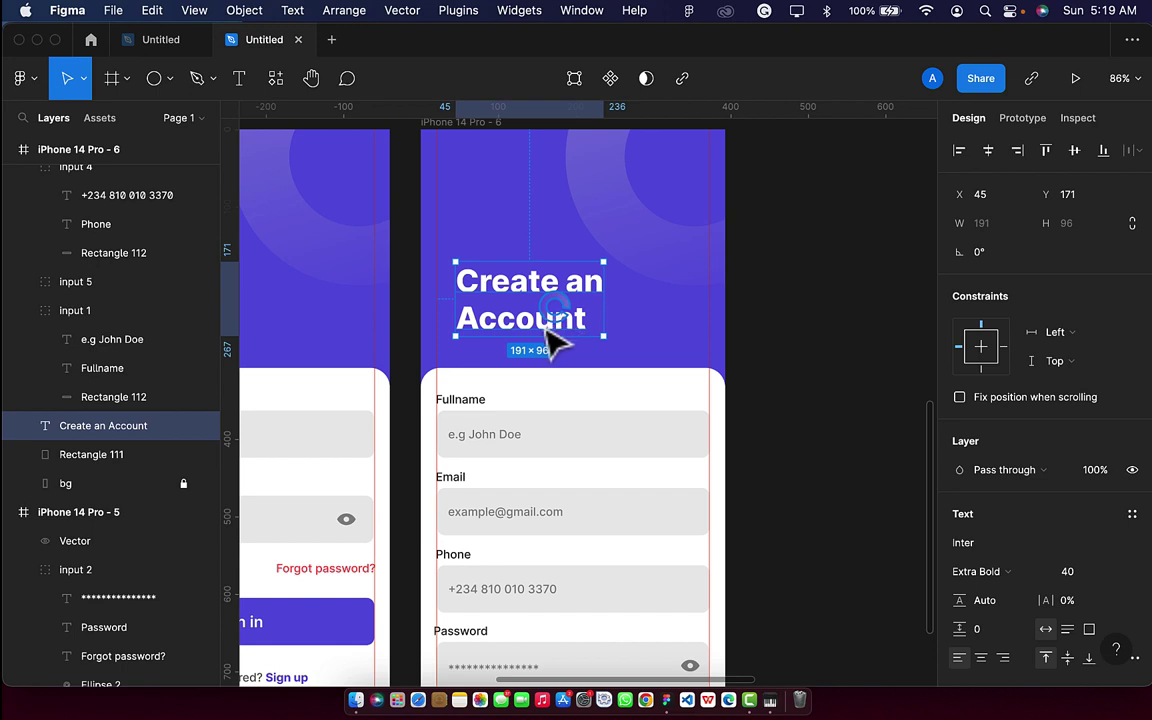
mouse_move(522, 334)
mouse_down()
mouse_move(522, 349)
mouse_move(506, 334)
mouse_up()
Lighten the Fullname field's background rectangle to pale grey F3F3F3.
scroll(506, 334, down, 5)
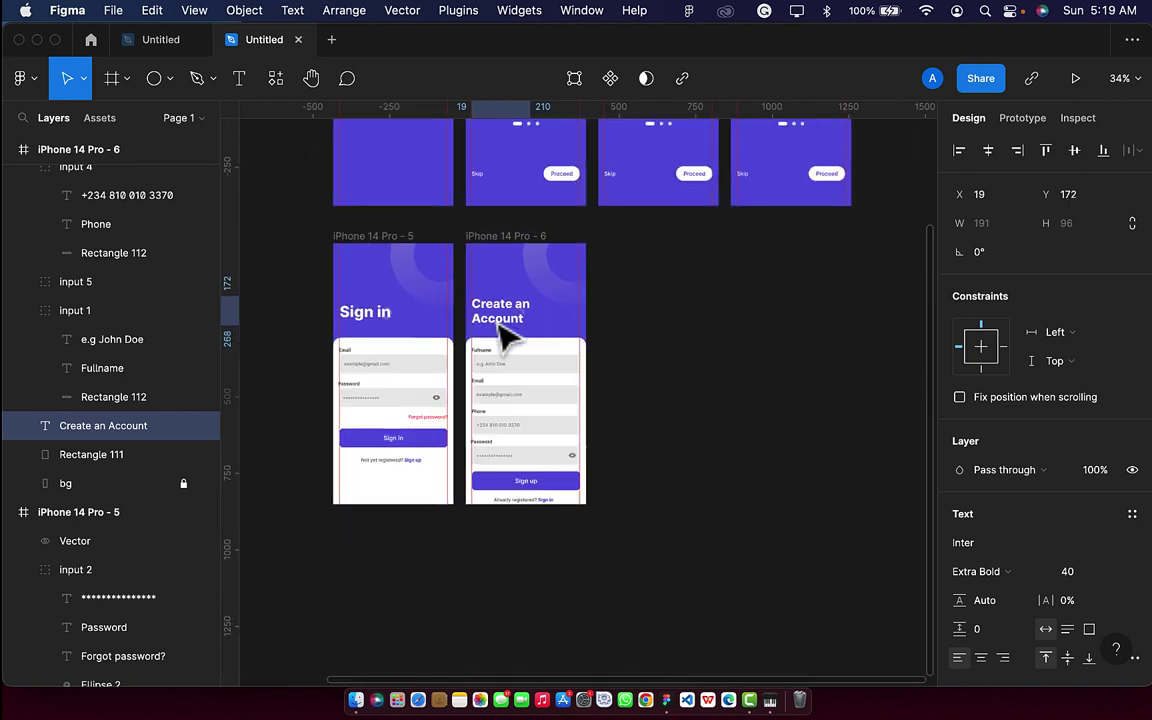
scroll(550, 437, up, 3)
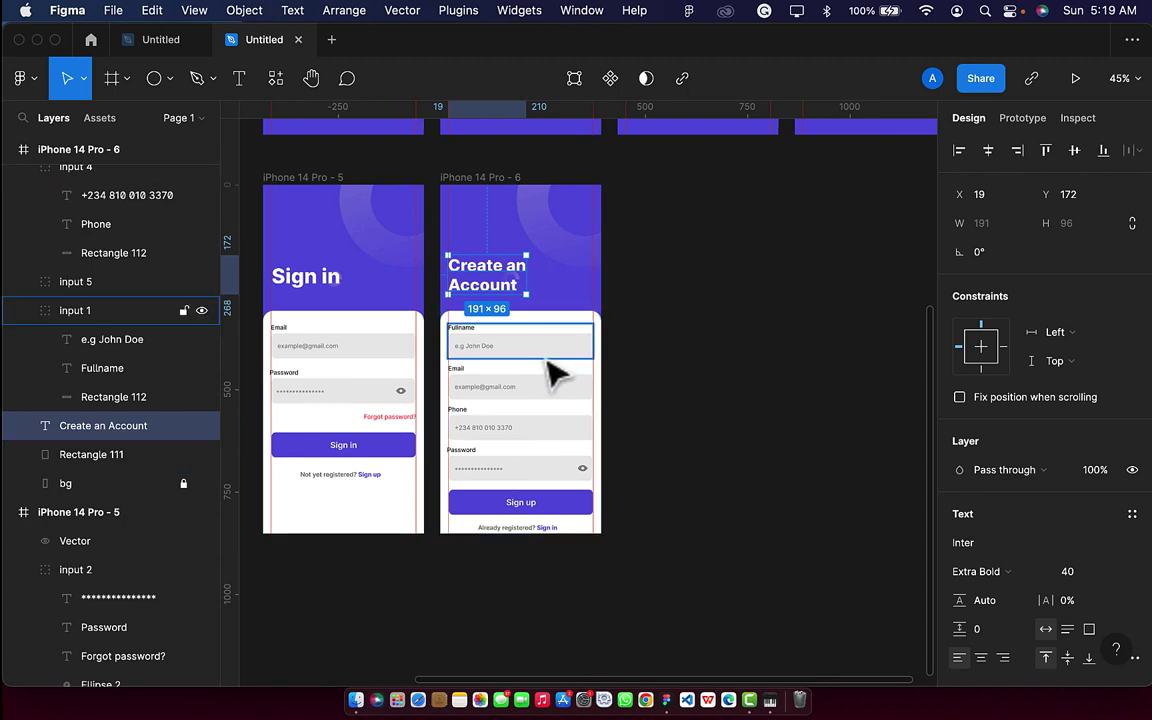
scroll(553, 365, up, 5)
click(572, 368)
double_click(572, 368)
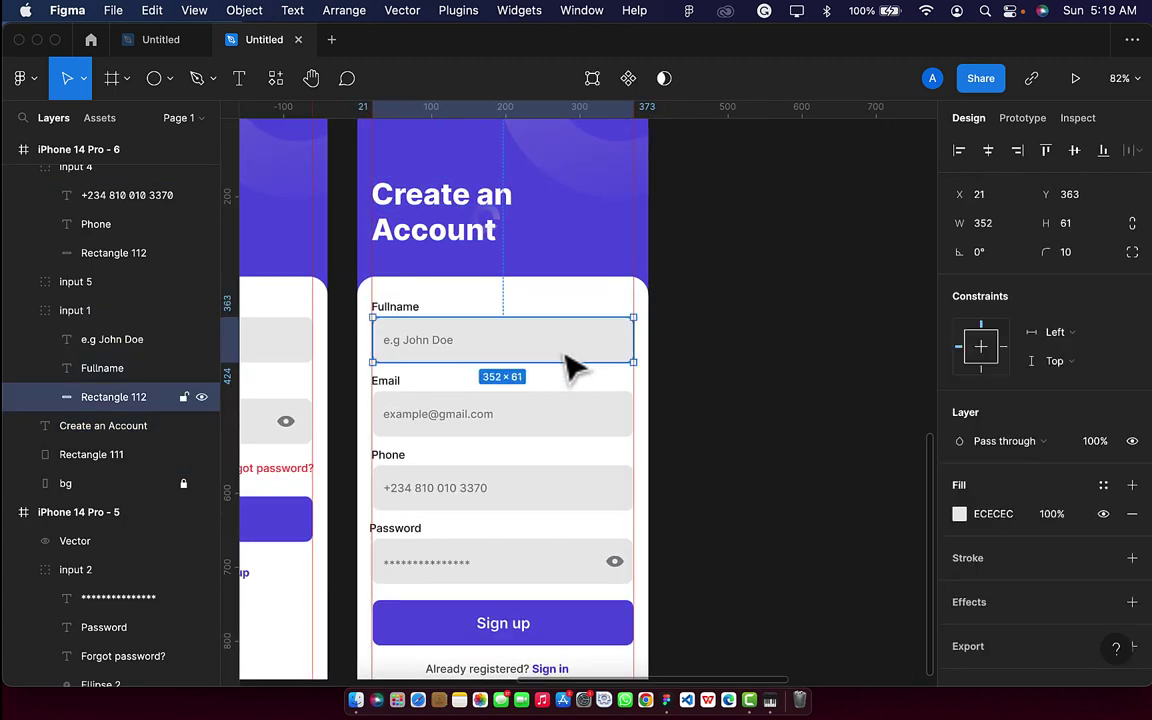
click(961, 515)
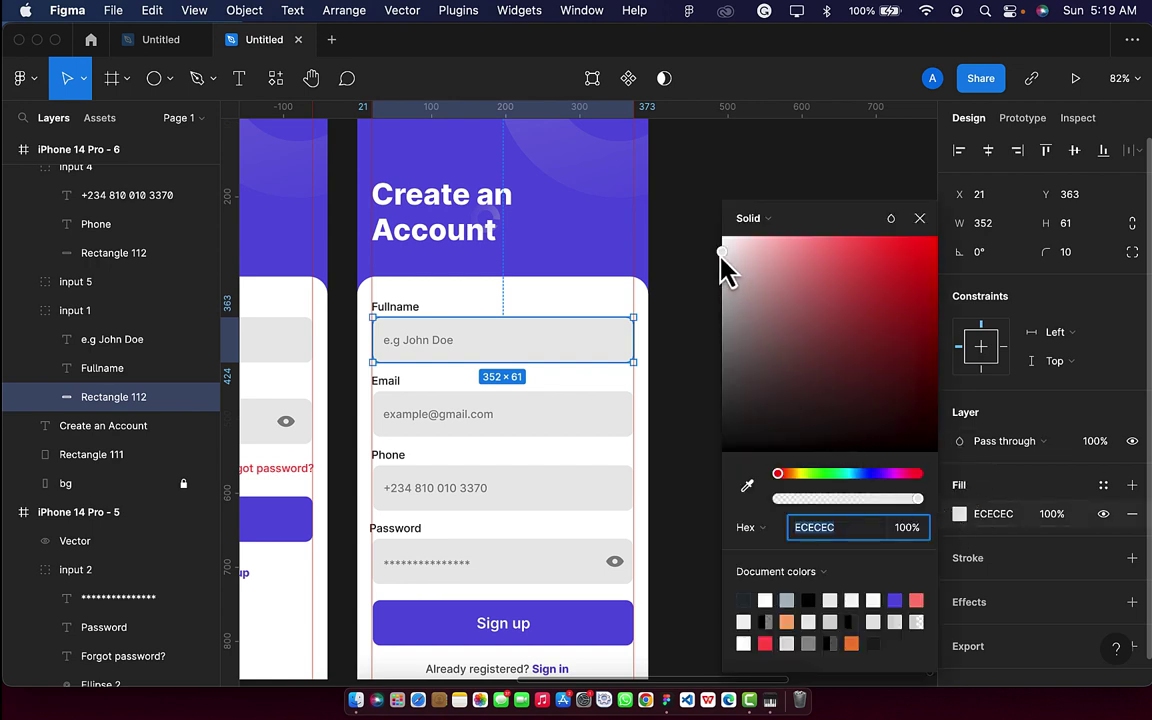
click(721, 254)
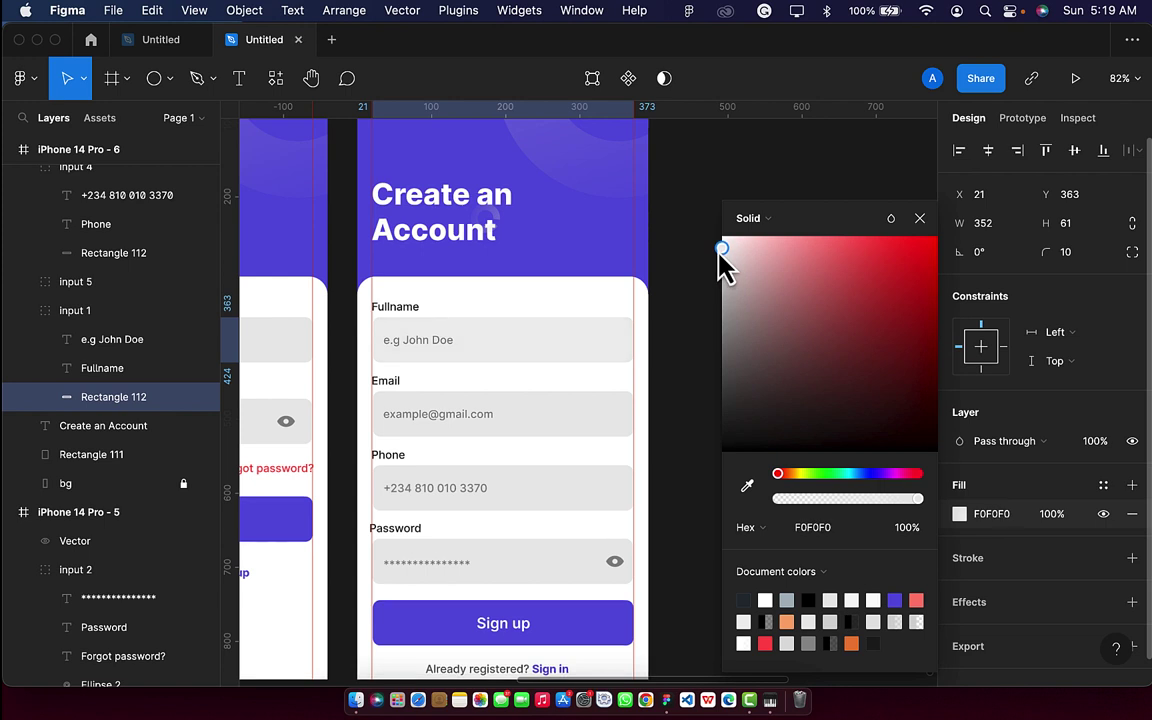
drag(719, 250, 720, 248)
Eyedrop the pale grey onto the Email, Phone and Password field rectangles on Create an Account.
click(568, 418)
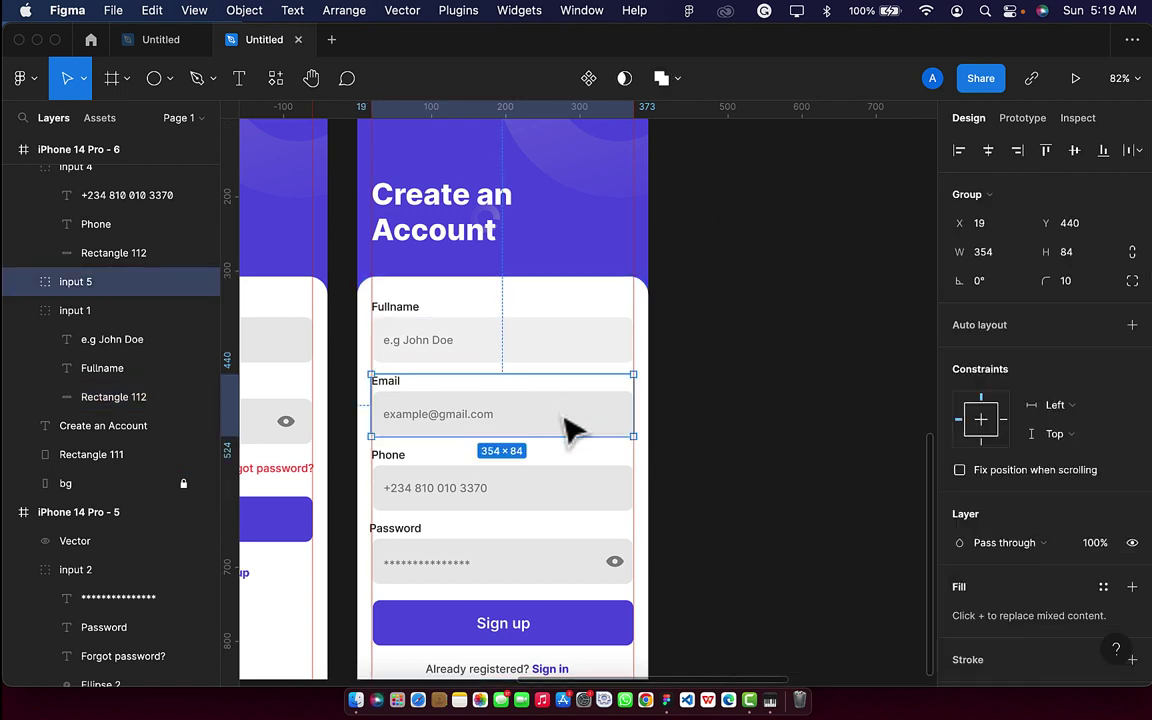
double_click(568, 424)
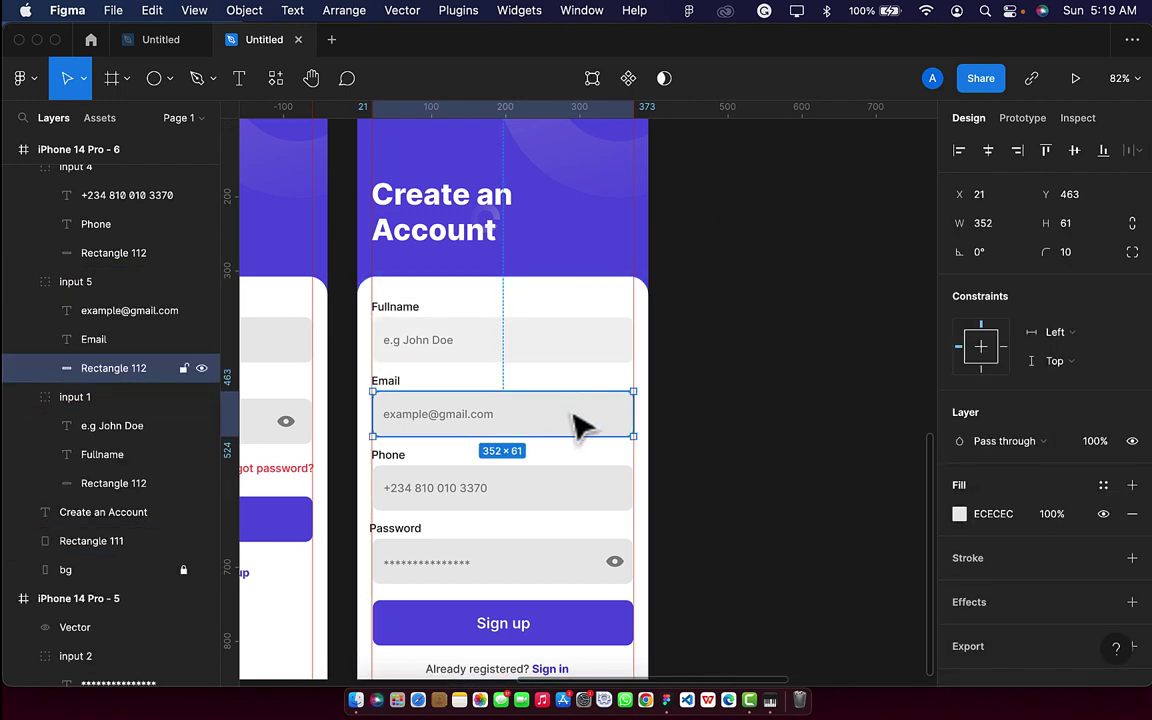
key(o)
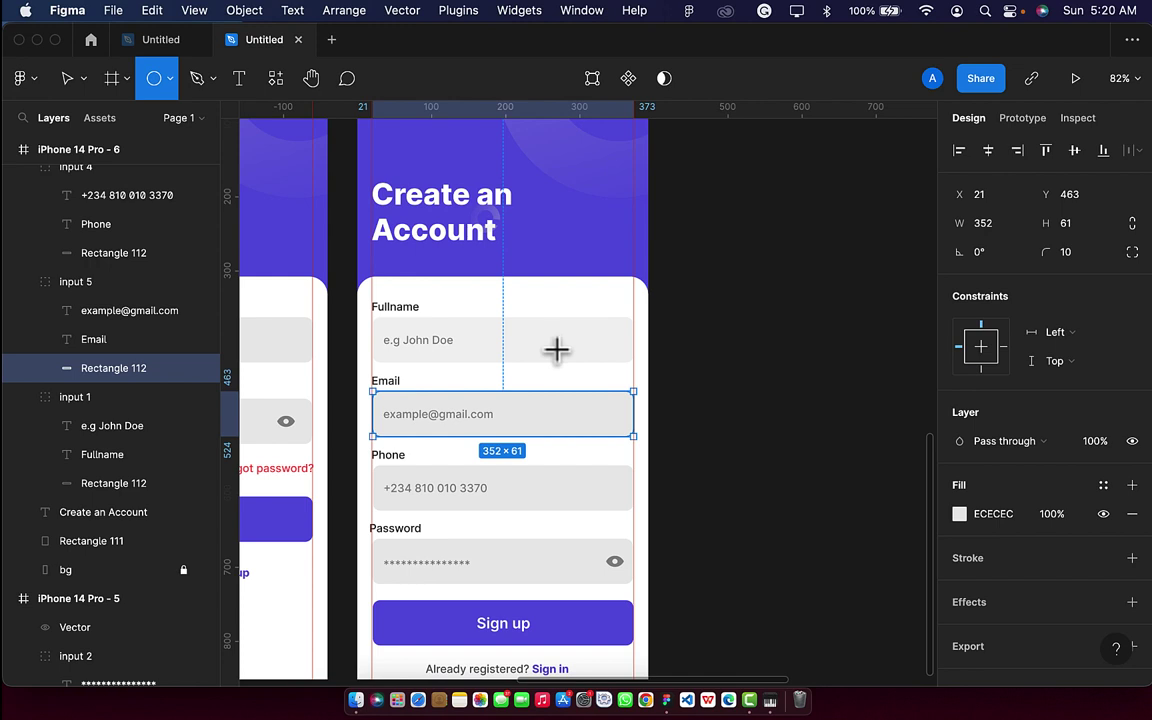
key(i)
click(535, 350)
click(568, 498)
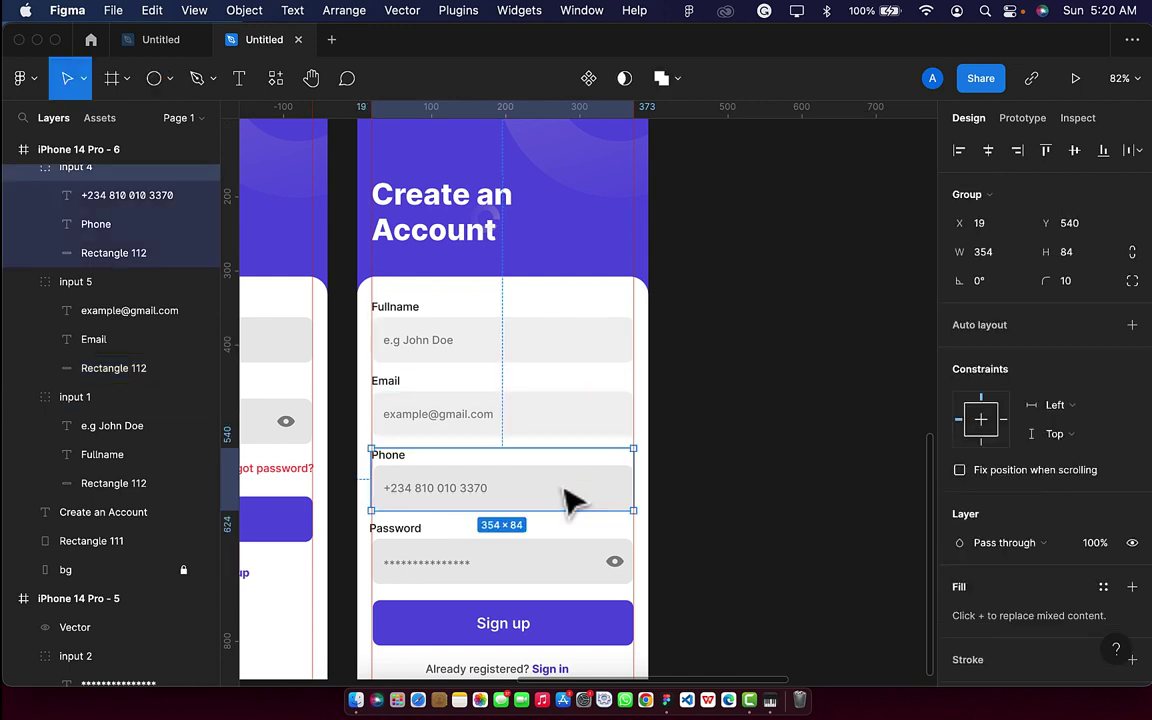
double_click(570, 500)
key(i)
click(570, 352)
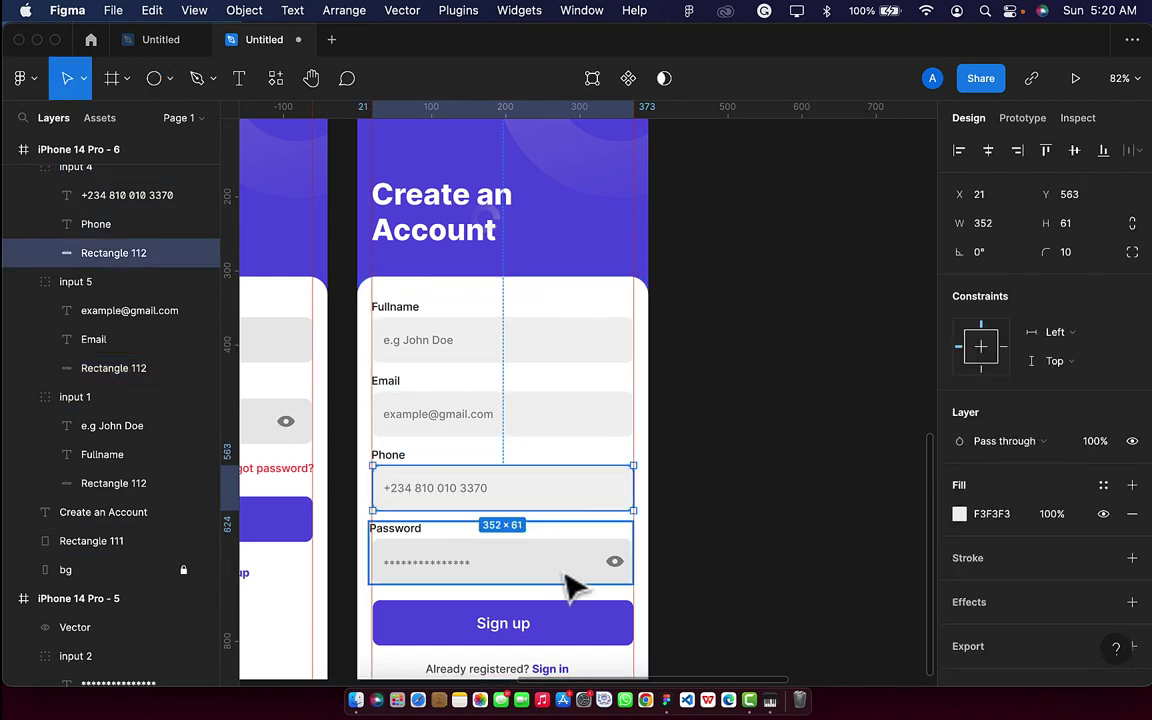
click(570, 585)
double_click(570, 585)
key(i)
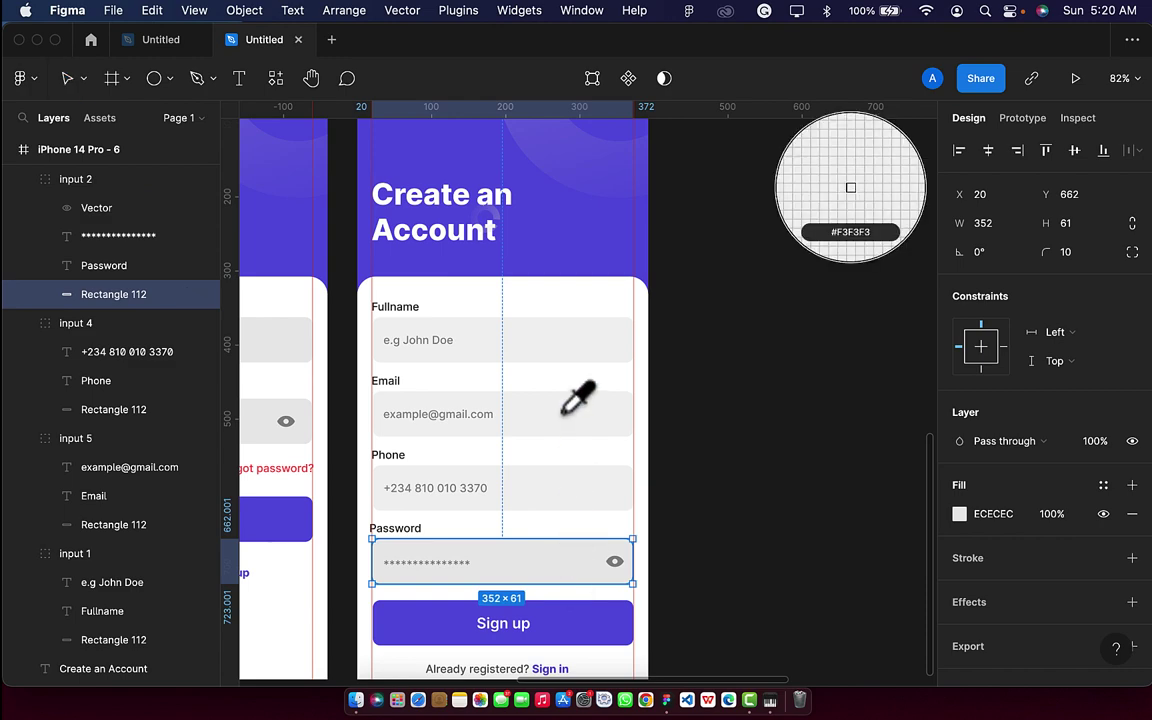
click(572, 418)
Apply the same pale grey to the Sign in screen's Password and Email fields.
scroll(572, 425, left, 5)
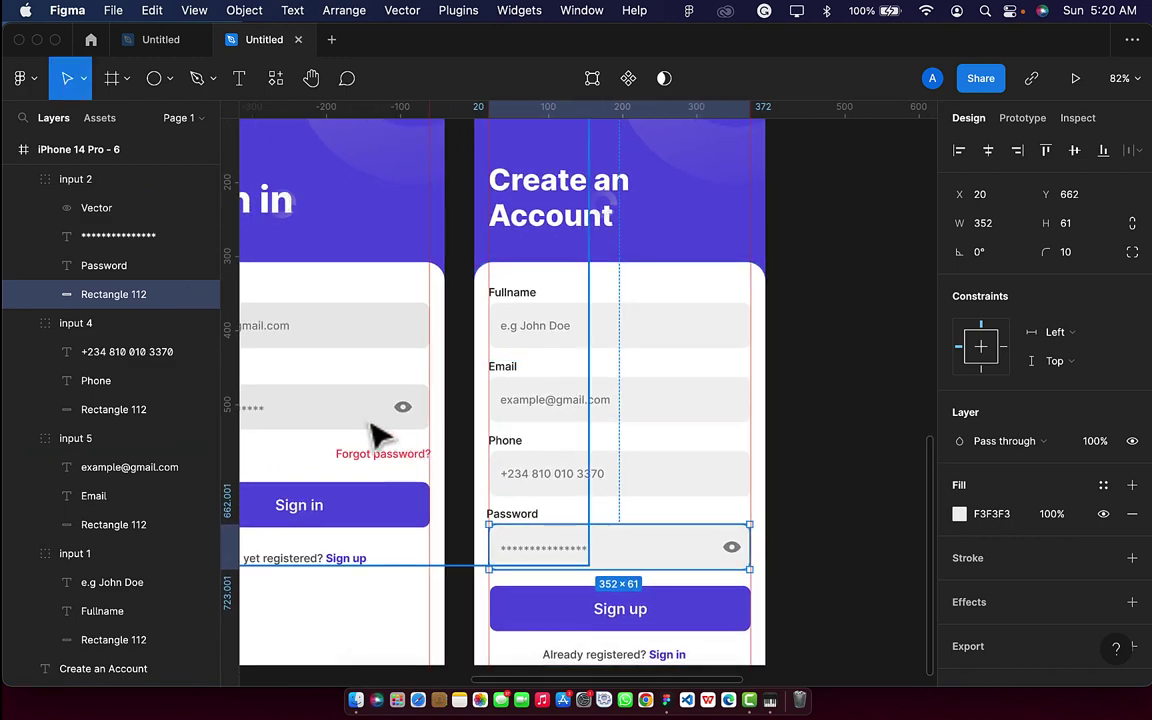
click(374, 433)
double_click(370, 430)
key(i)
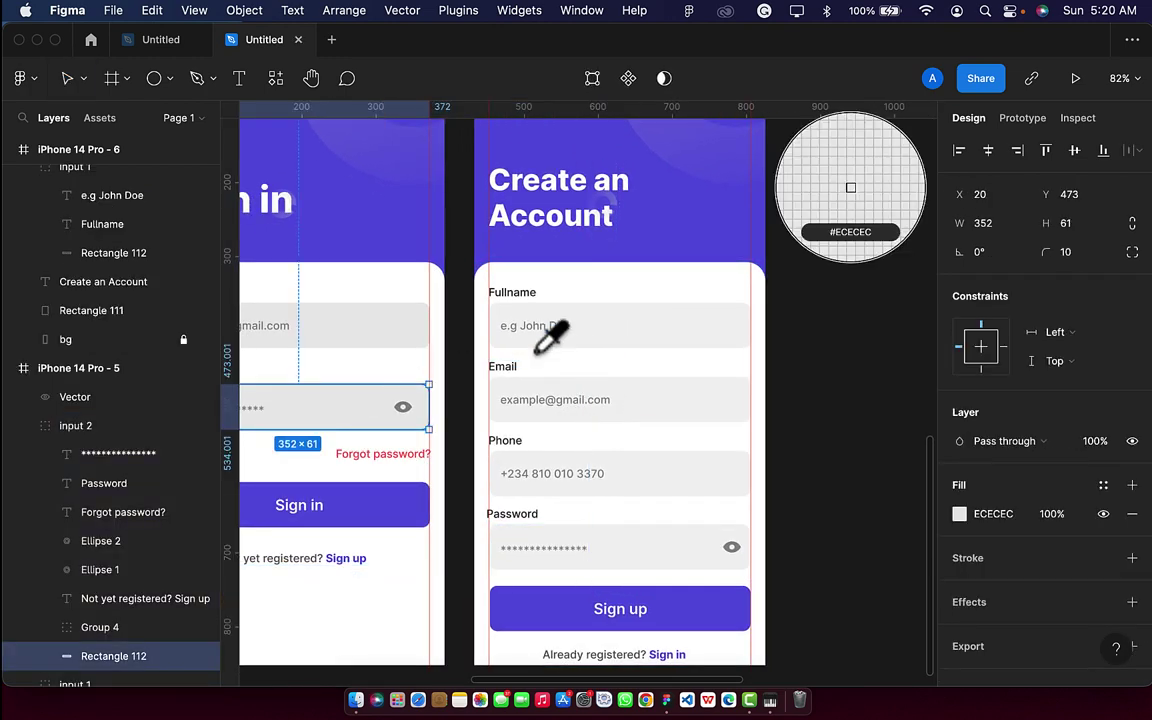
click(617, 321)
double_click(368, 329)
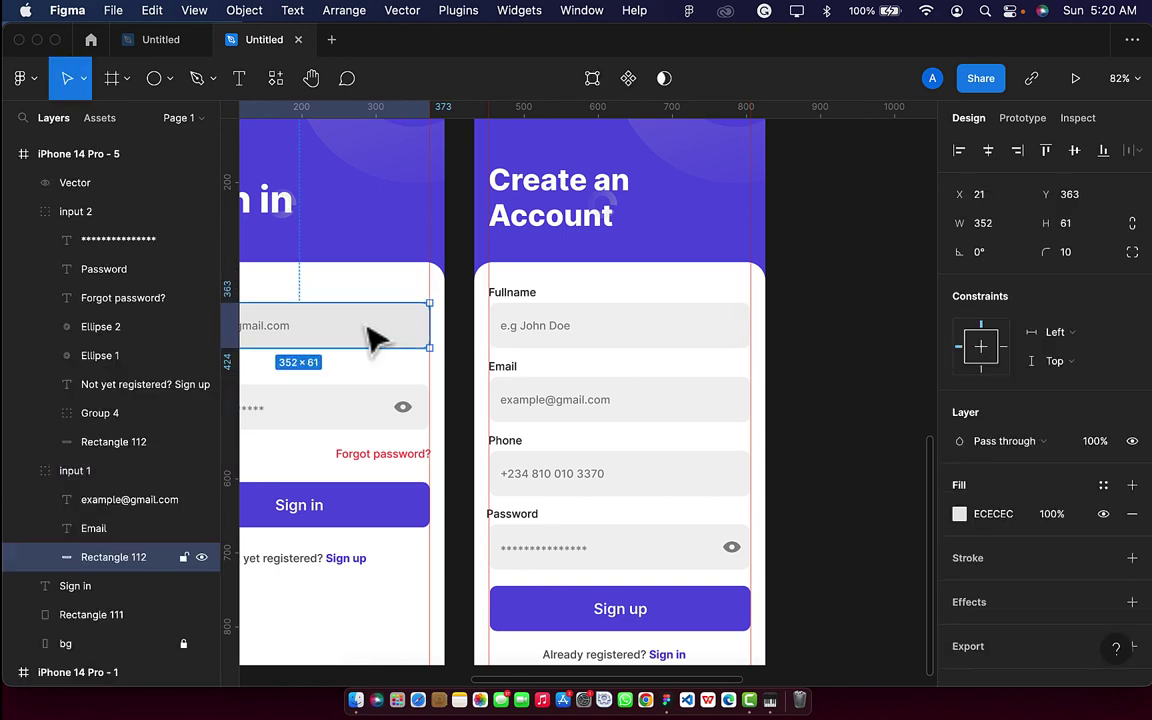
key(i)
click(630, 328)
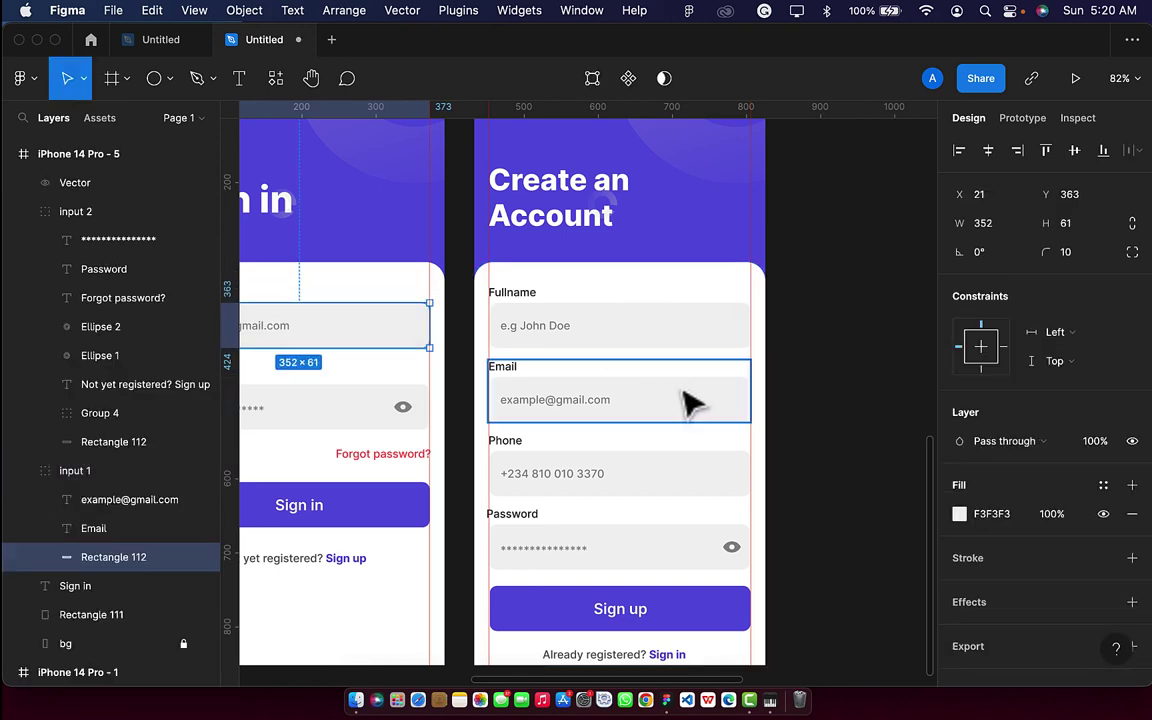
scroll(856, 405, down, 3)
scroll(856, 405, down, 3)
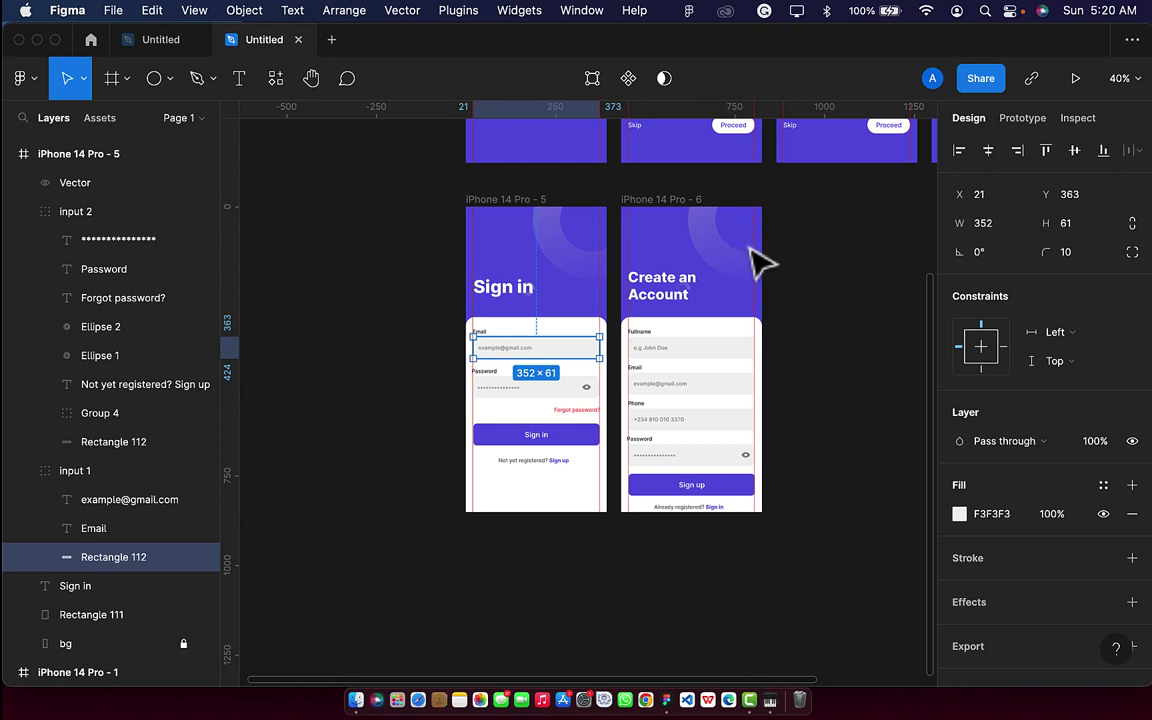
Draw a 40×40 rectangle at the Sign in screen's top-left corner.
scroll(542, 244, up, 3)
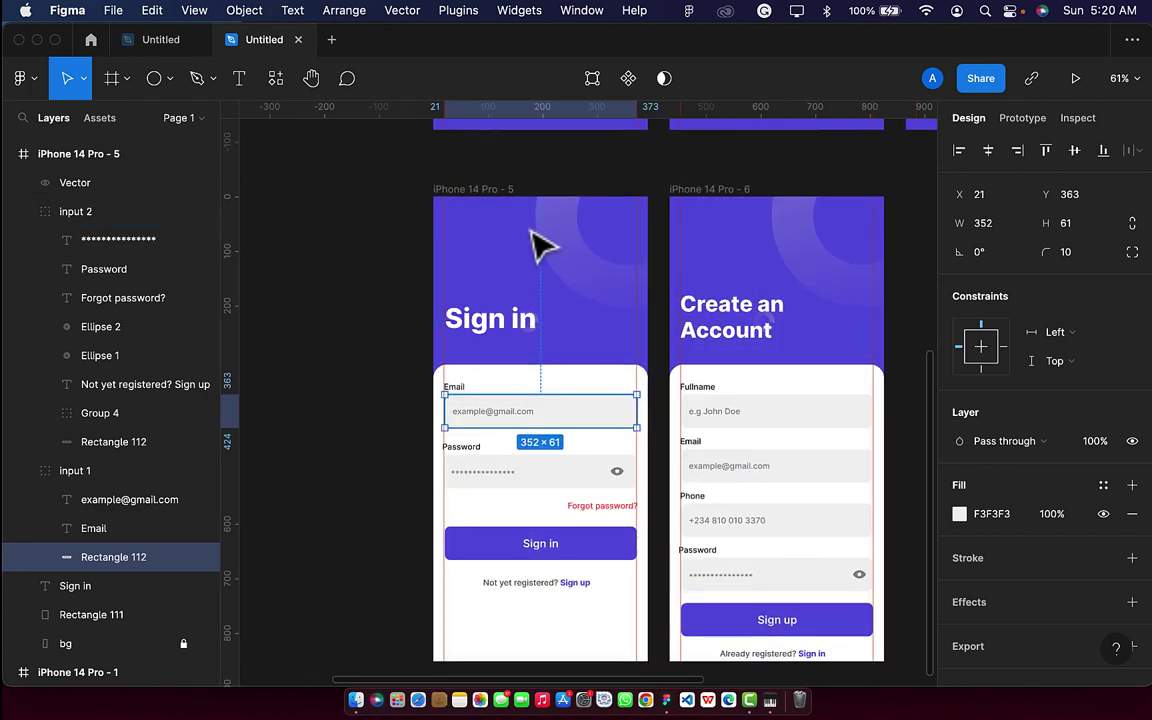
scroll(542, 244, up, 1)
scroll(483, 257, up, 3)
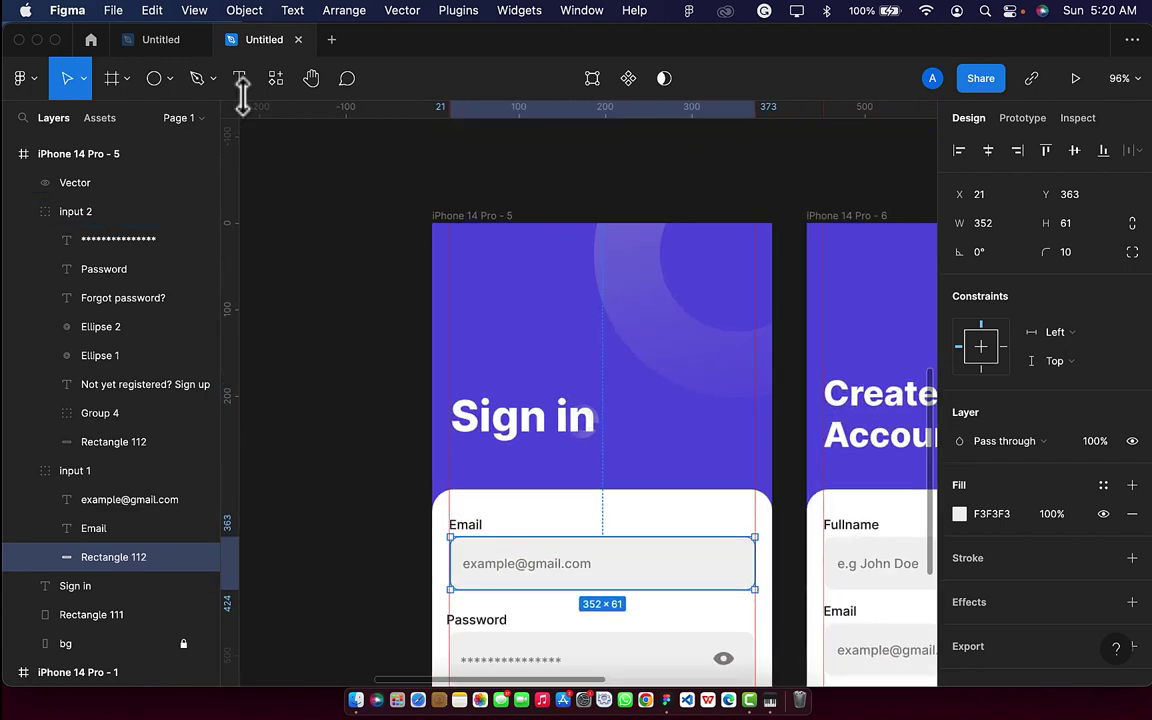
click(162, 80)
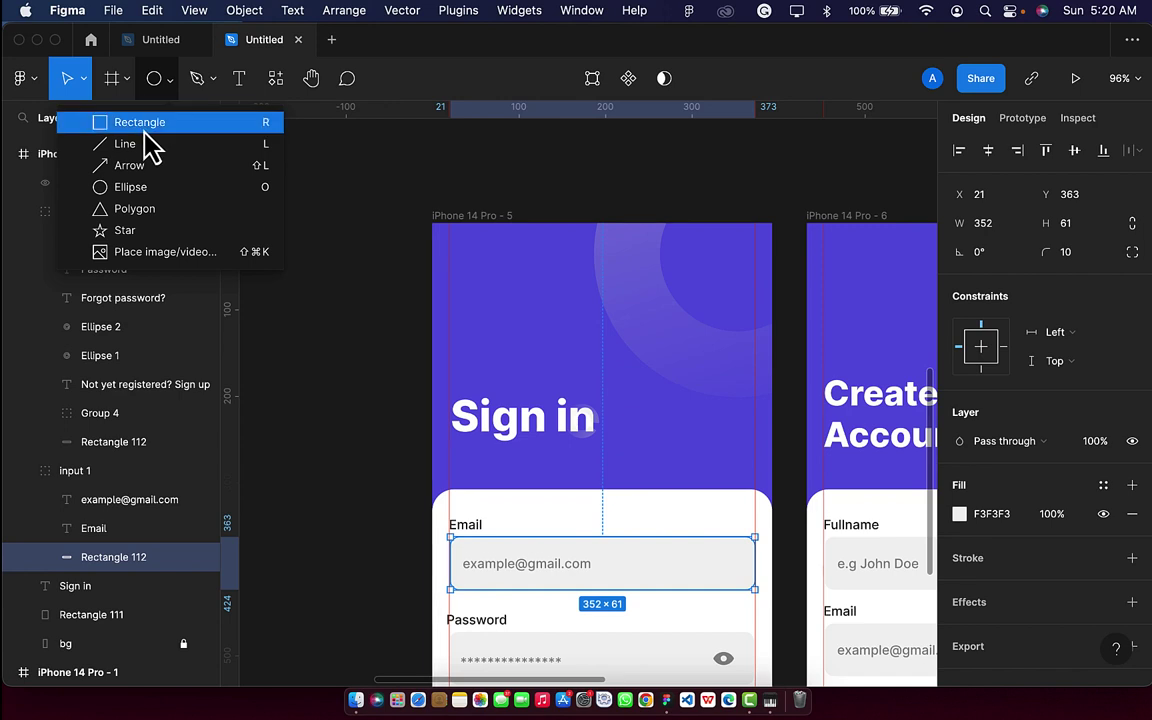
click(148, 124)
drag(463, 252, 509, 290)
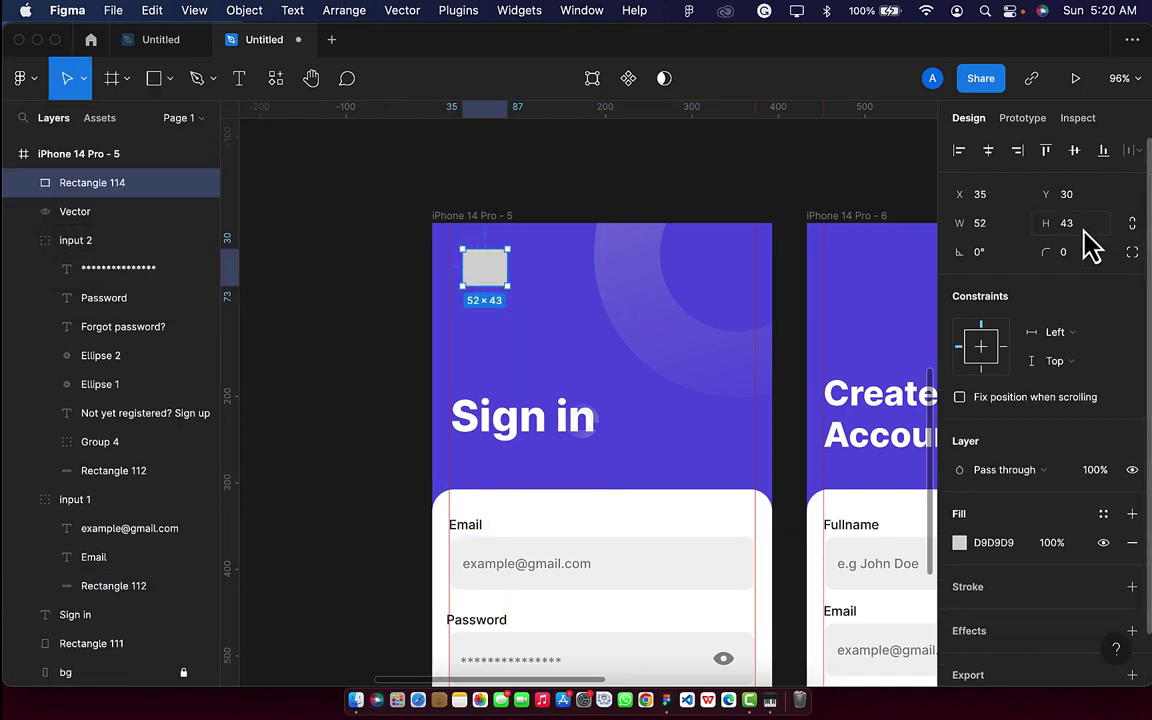
click(1004, 228)
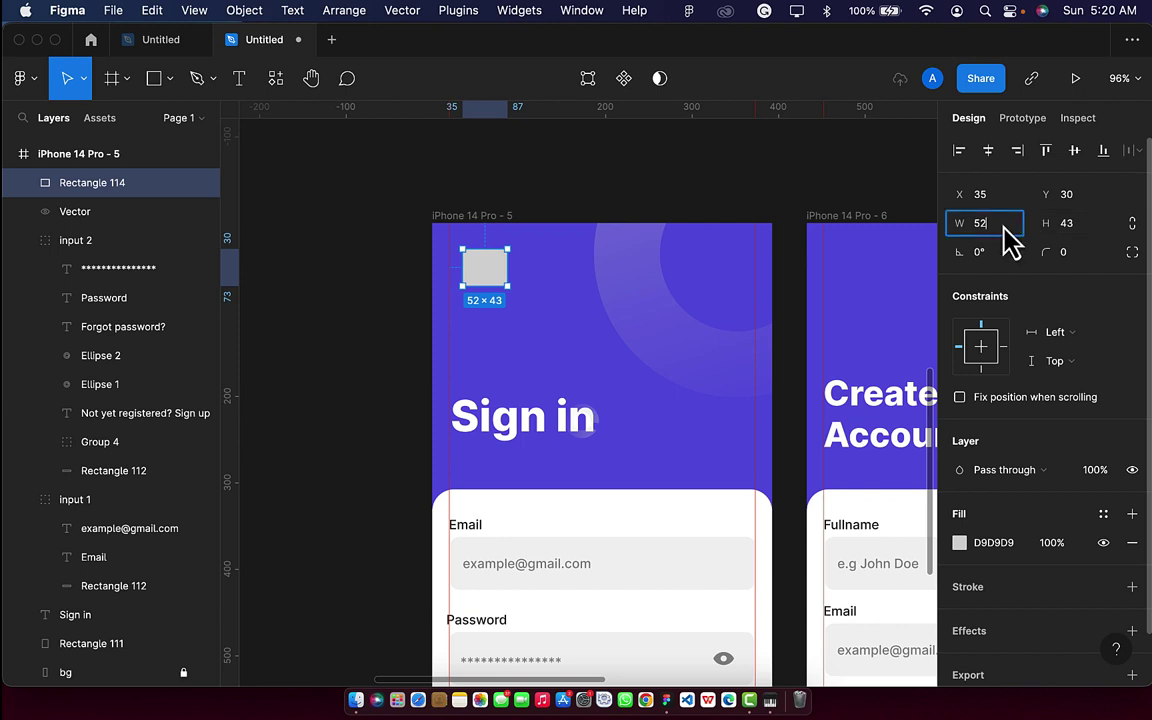
text(40)
key(Return)
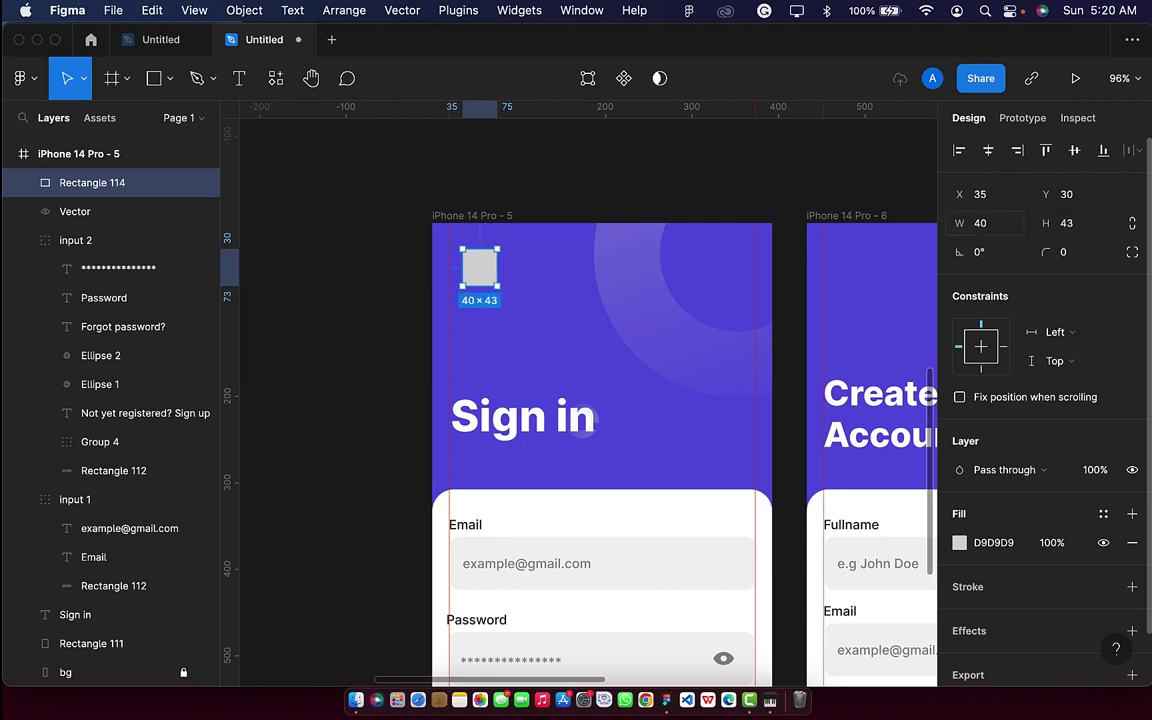
click(1083, 224)
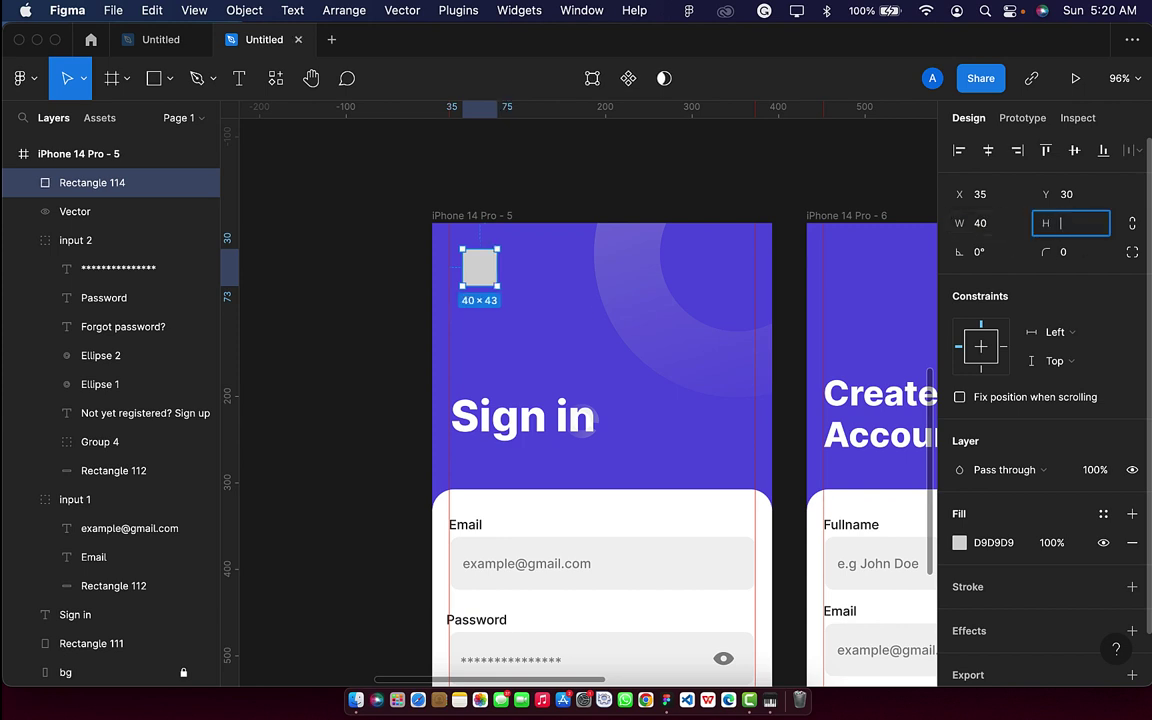
key(Return)
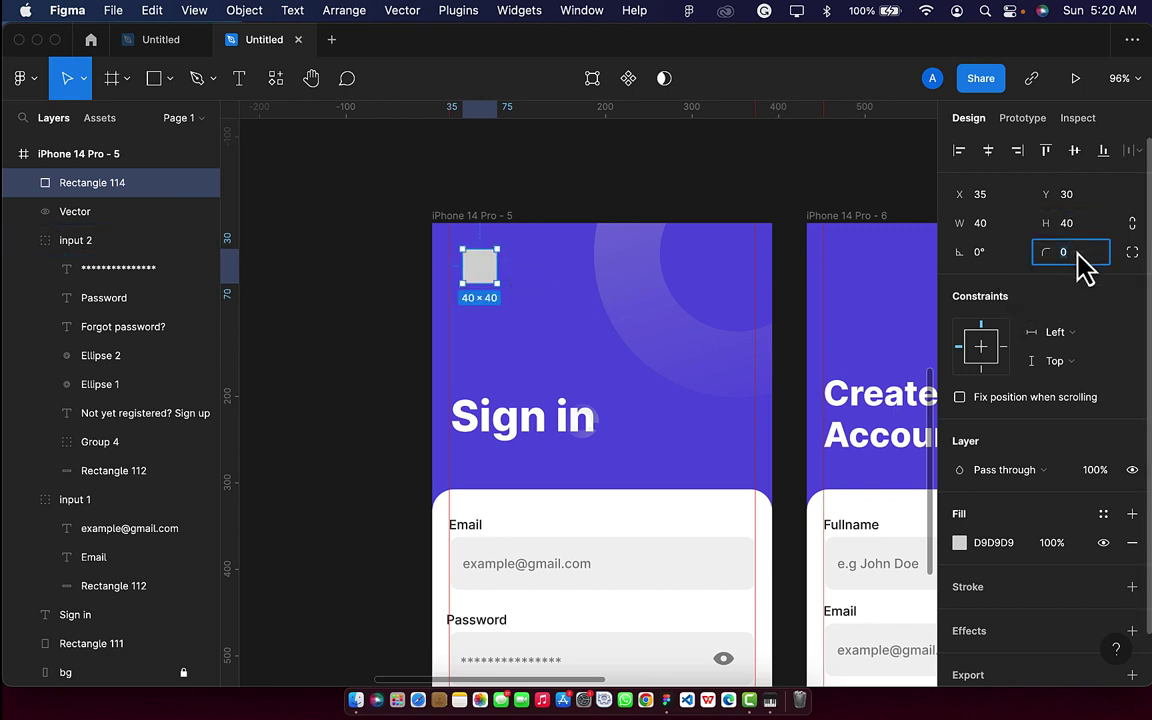
Round the square's corners to 10 and eyedrop white as its fill.
text(10)
key(Return)
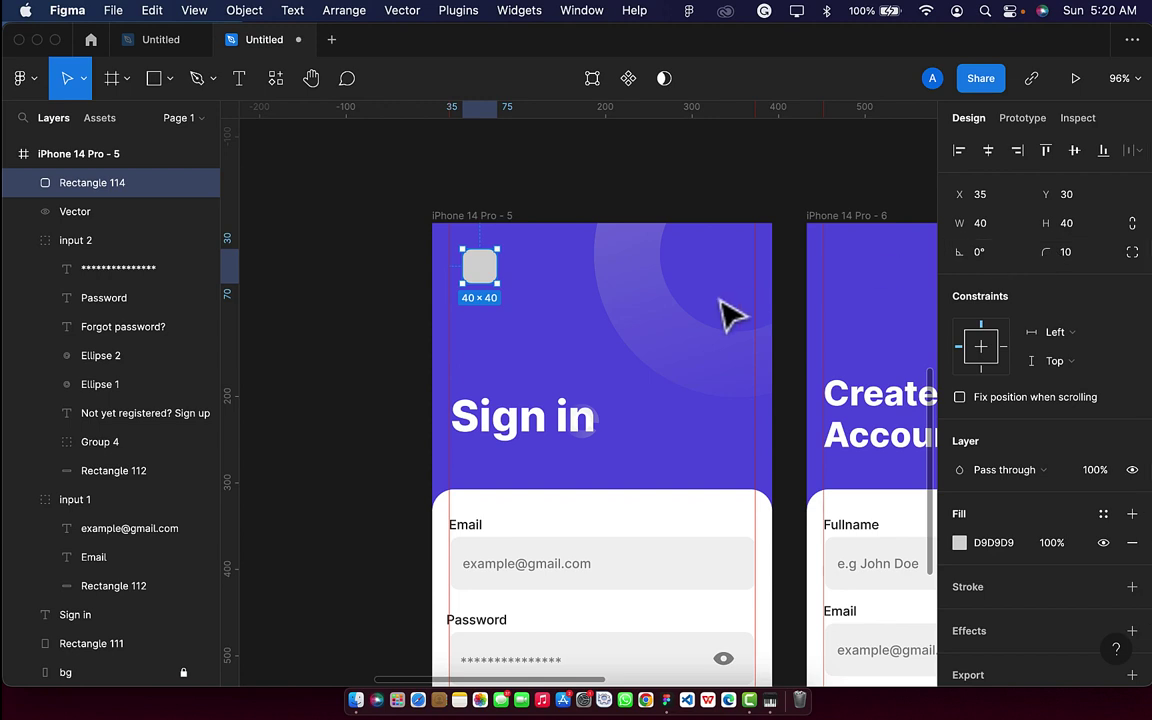
key(i)
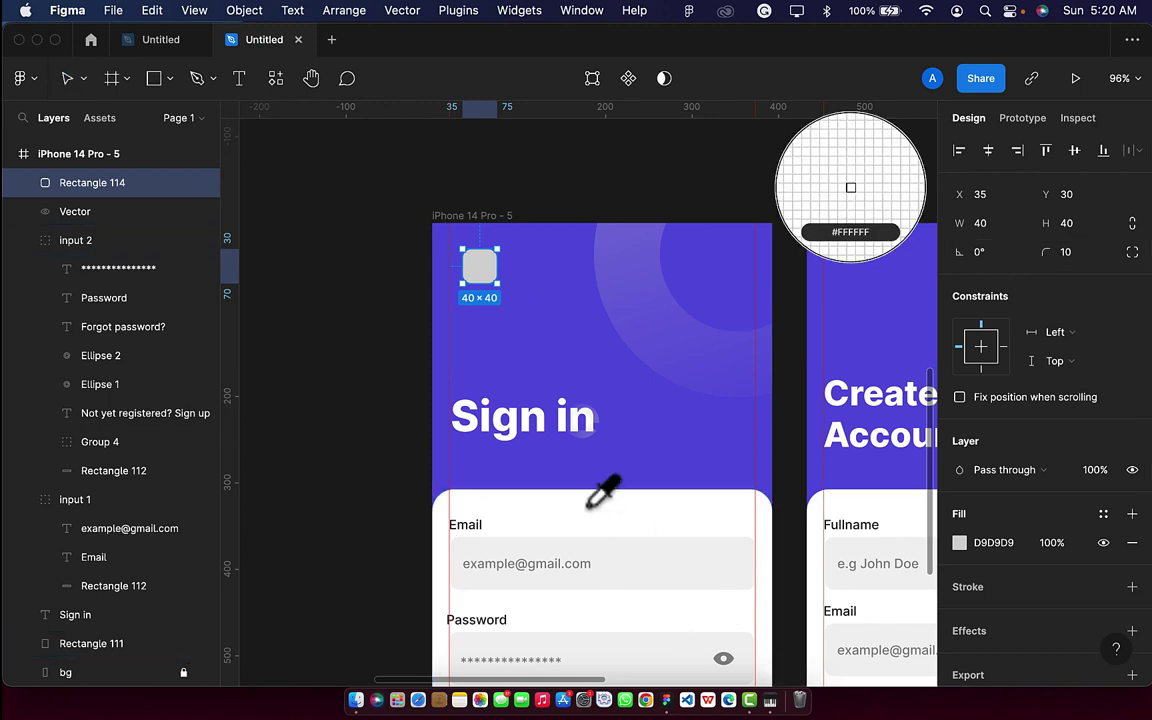
click(590, 502)
Move the square onto the left margin guide and set its corner radius to 6.
scroll(452, 337, up, 3)
scroll(452, 337, up, 3)
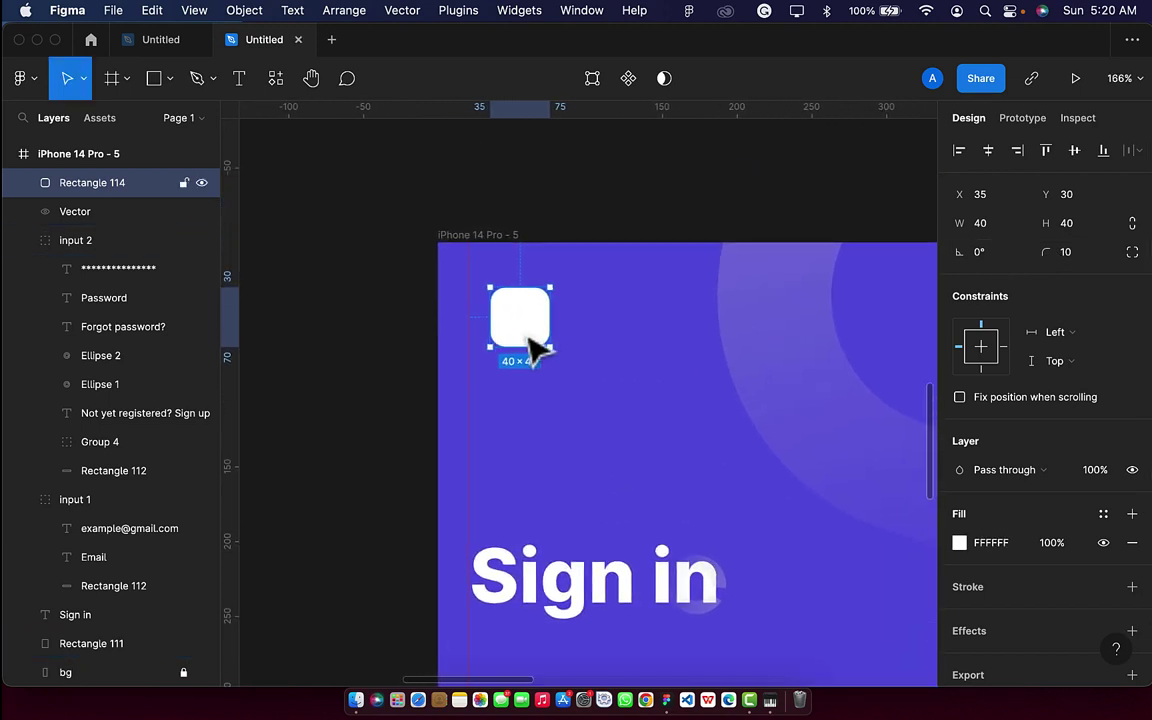
drag(520, 337, 514, 340)
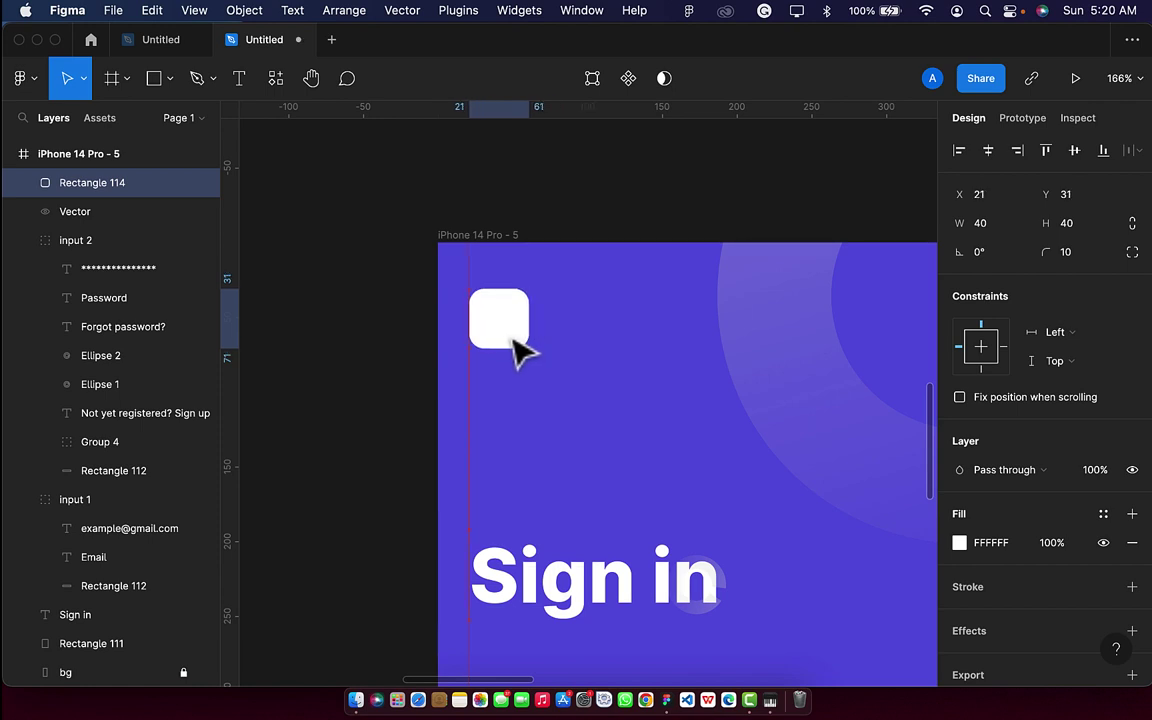
click(1086, 258)
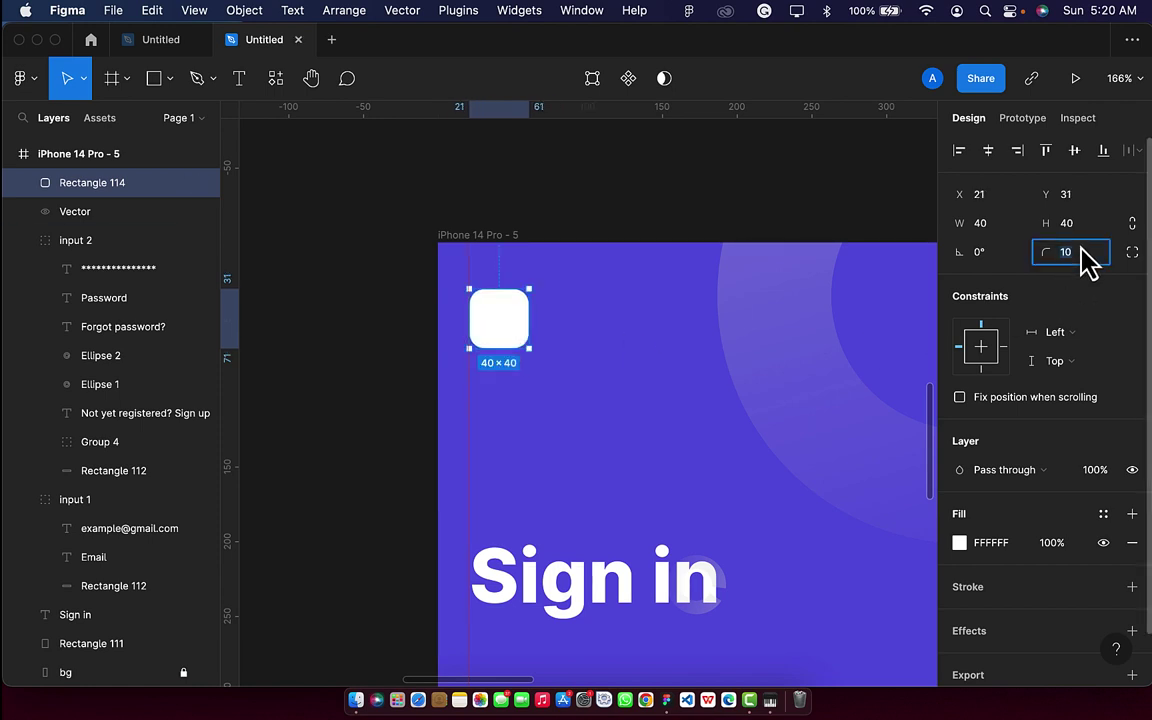
key(Return)
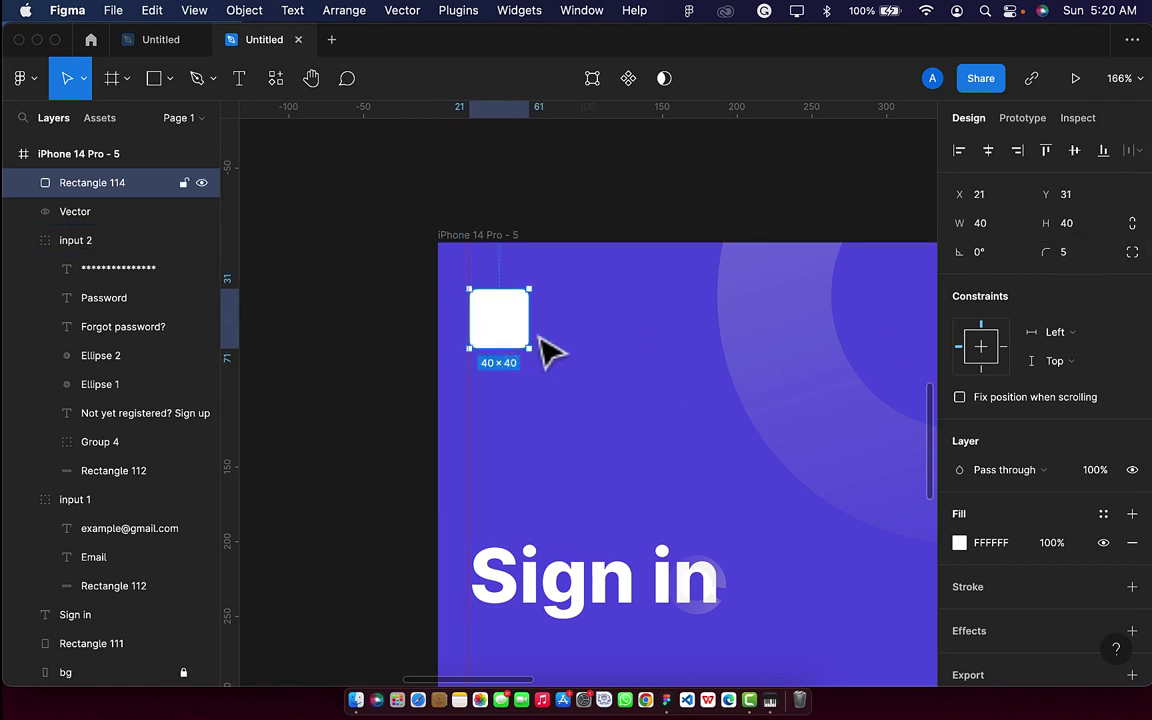
click(1075, 263)
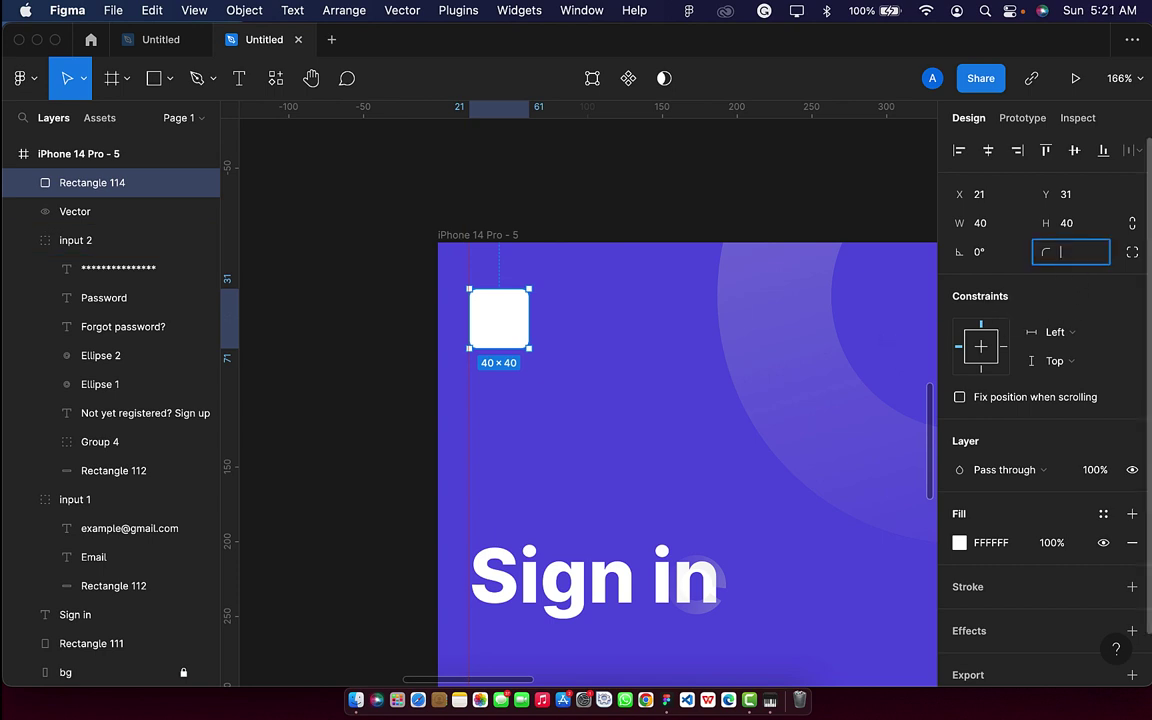
text(6)
key(Return)
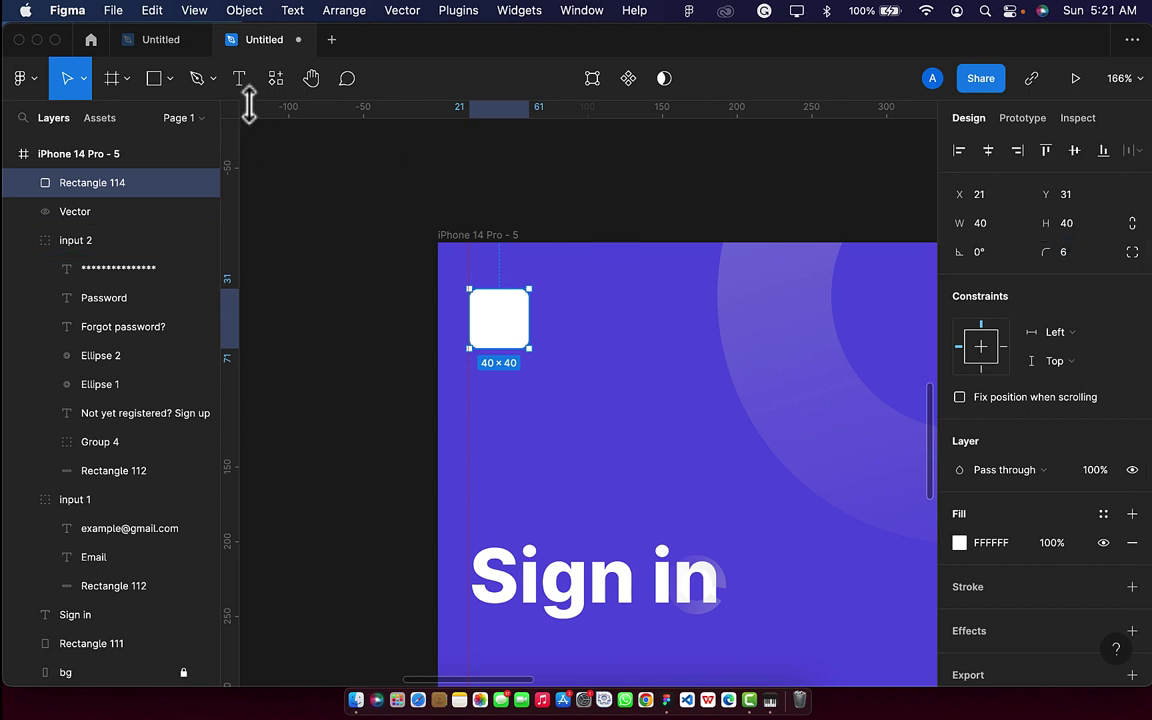
Use the Iconify plugin to search 'back' and drop the back-arrow icon into the white square.
click(276, 79)
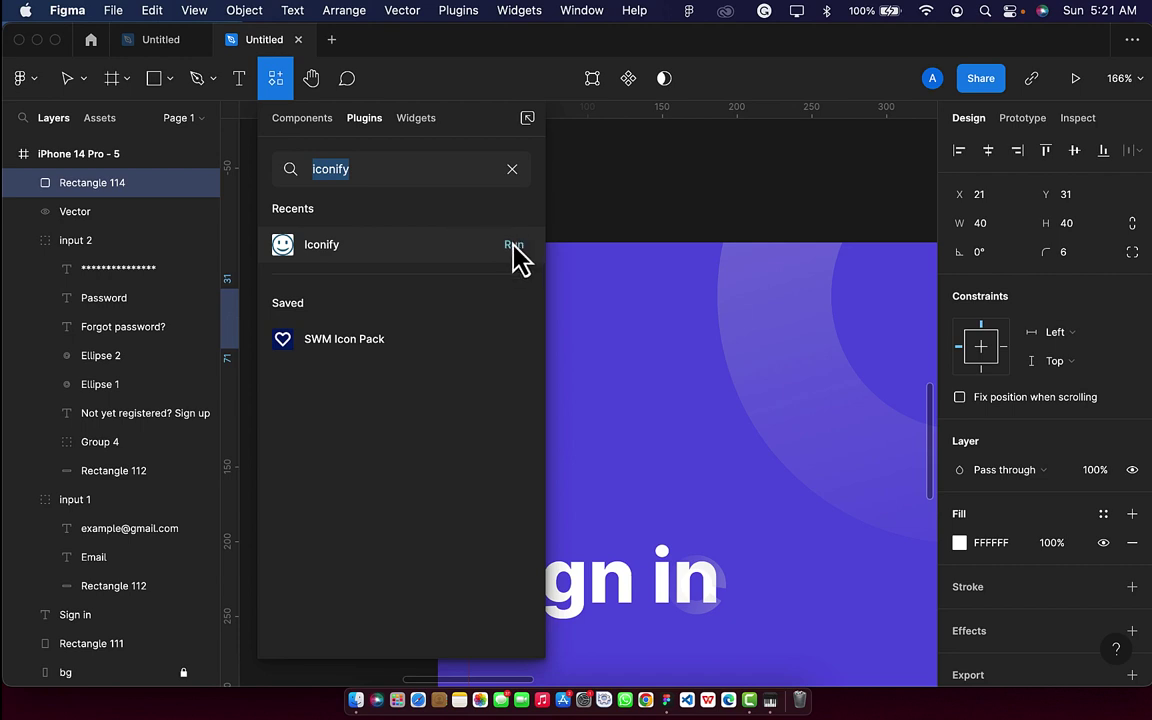
click(515, 247)
click(512, 244)
text(eye)
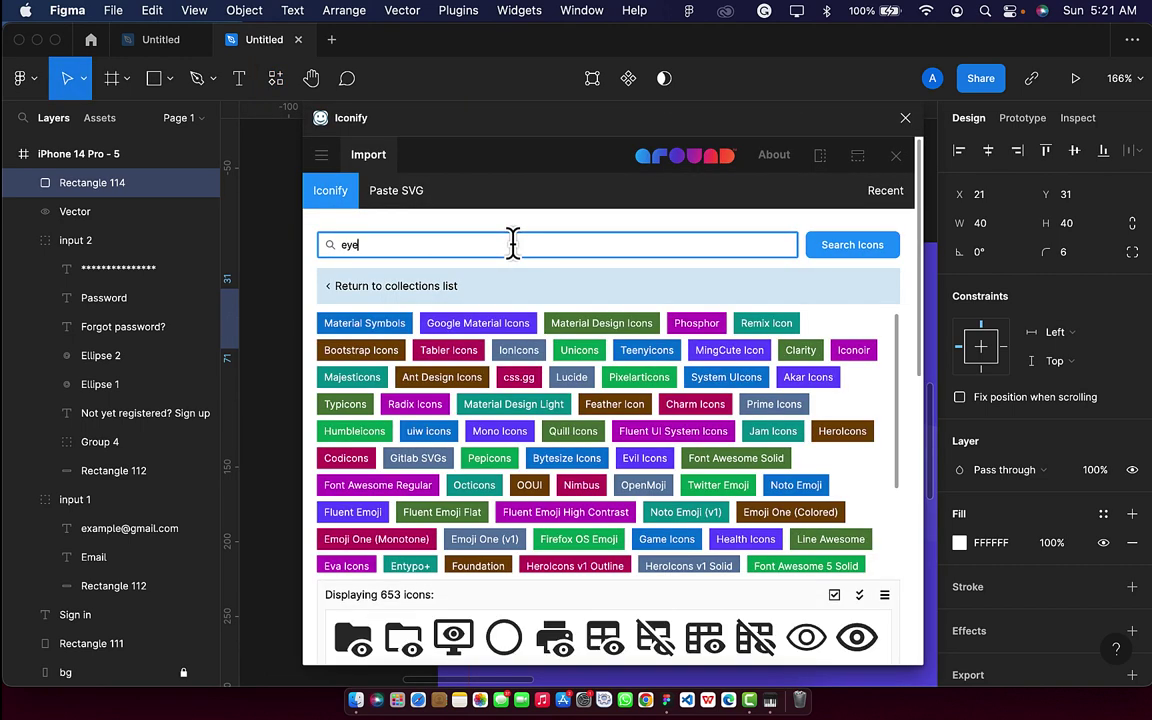
key(BackSpace)
key(BackSpace)
key(BackSpace)
key(Return)
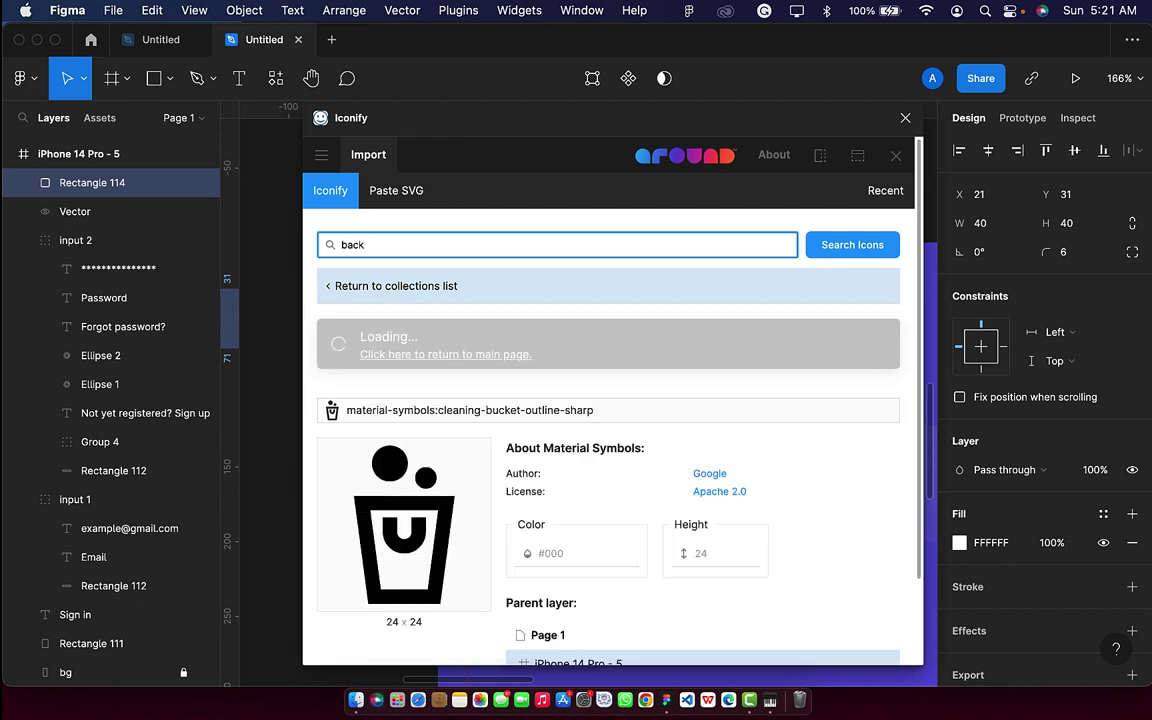
drag(478, 140, 761, 188)
scroll(474, 494, right, 3)
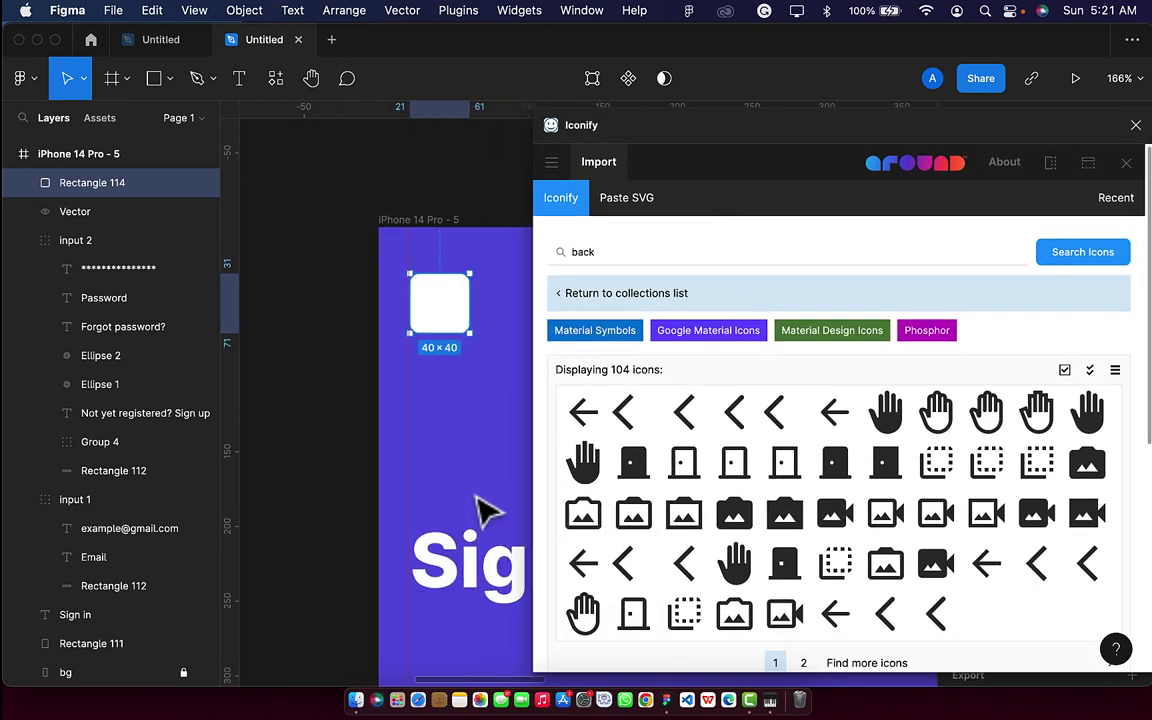
drag(1085, 562, 463, 319)
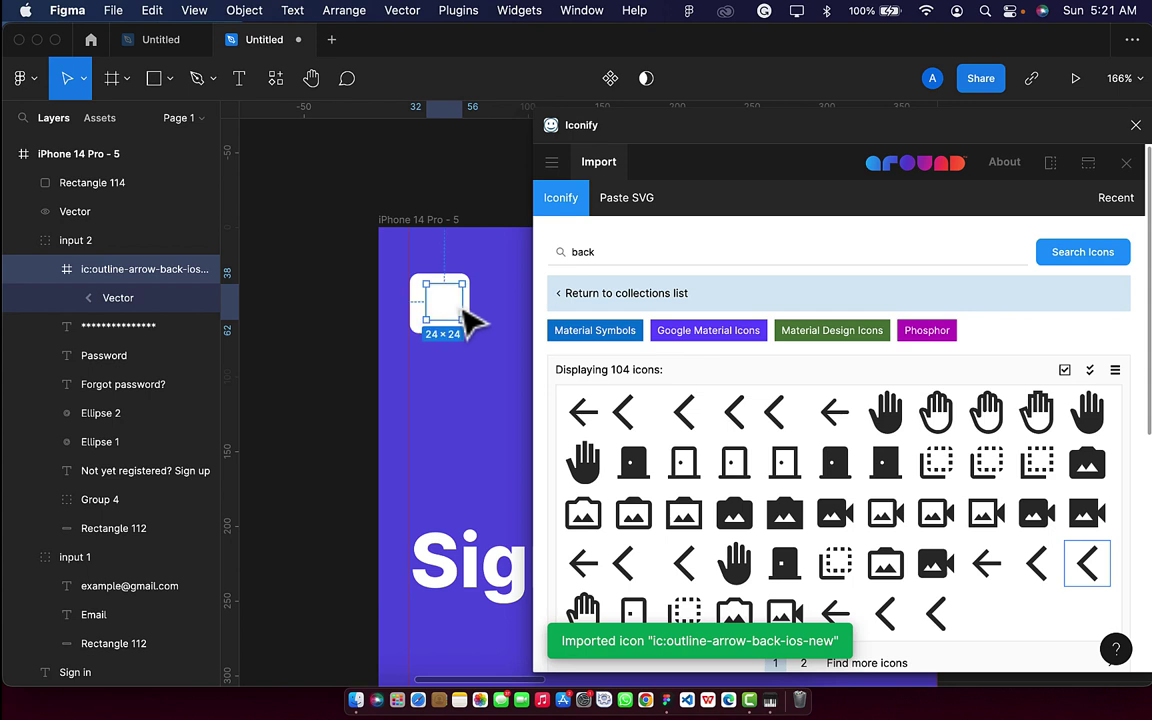
click(1135, 125)
Move the arrow Vector out of its icon frame and delete the empty frame.
click(117, 304)
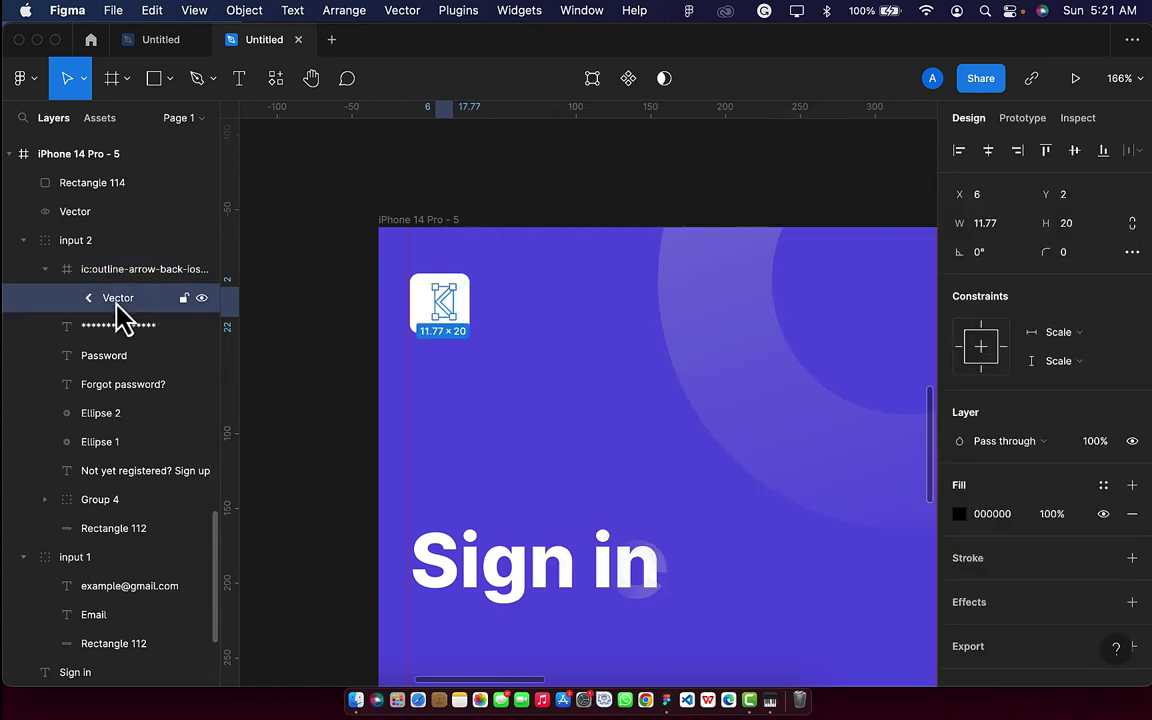
drag(105, 283, 80, 168)
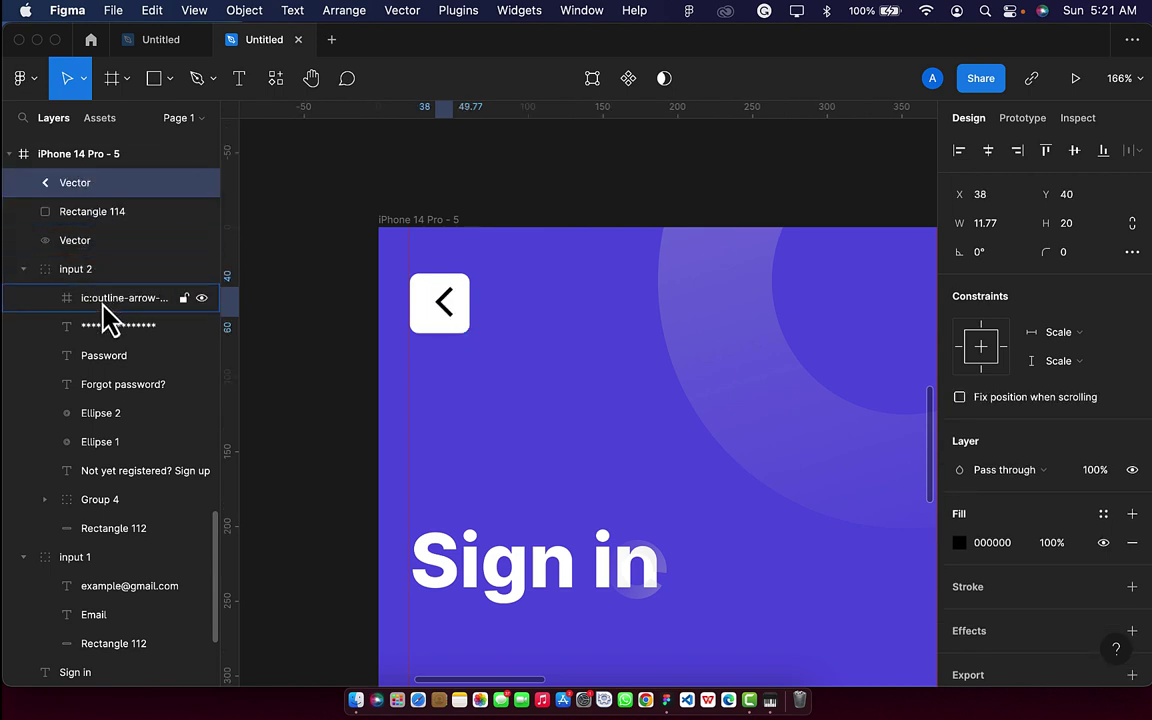
click(103, 305)
key(Delete)
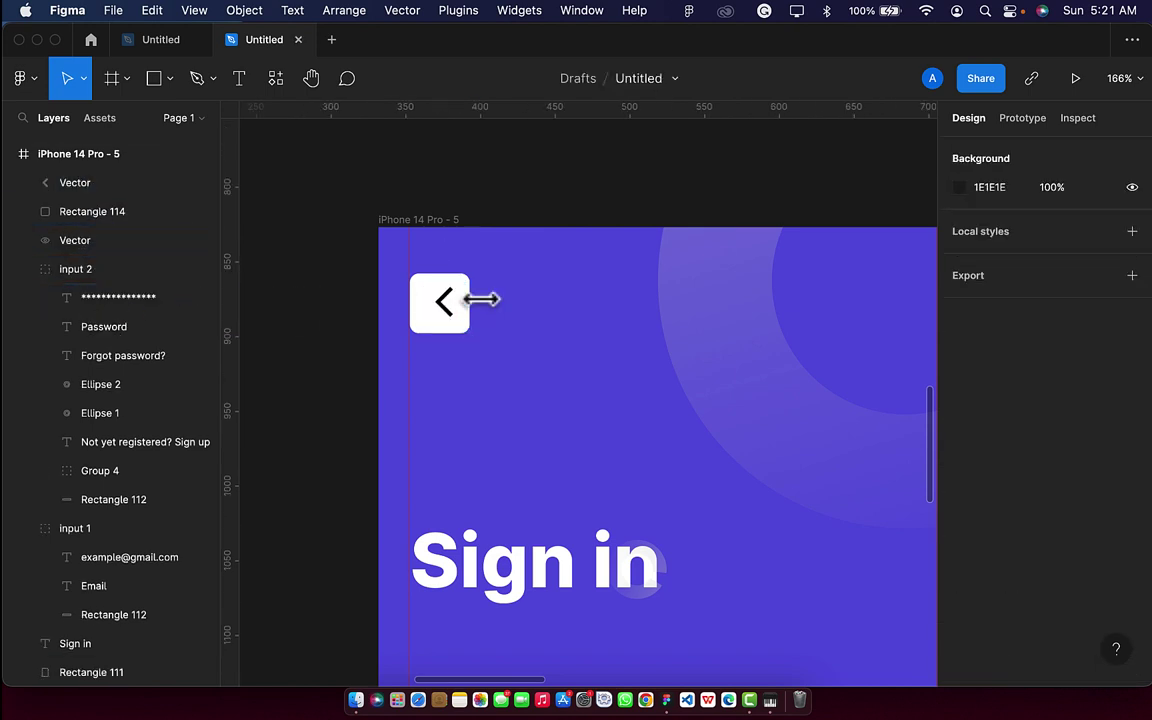
Centre the back arrow horizontally and vertically within the white square.
scroll(481, 310, up, 5)
click(420, 340)
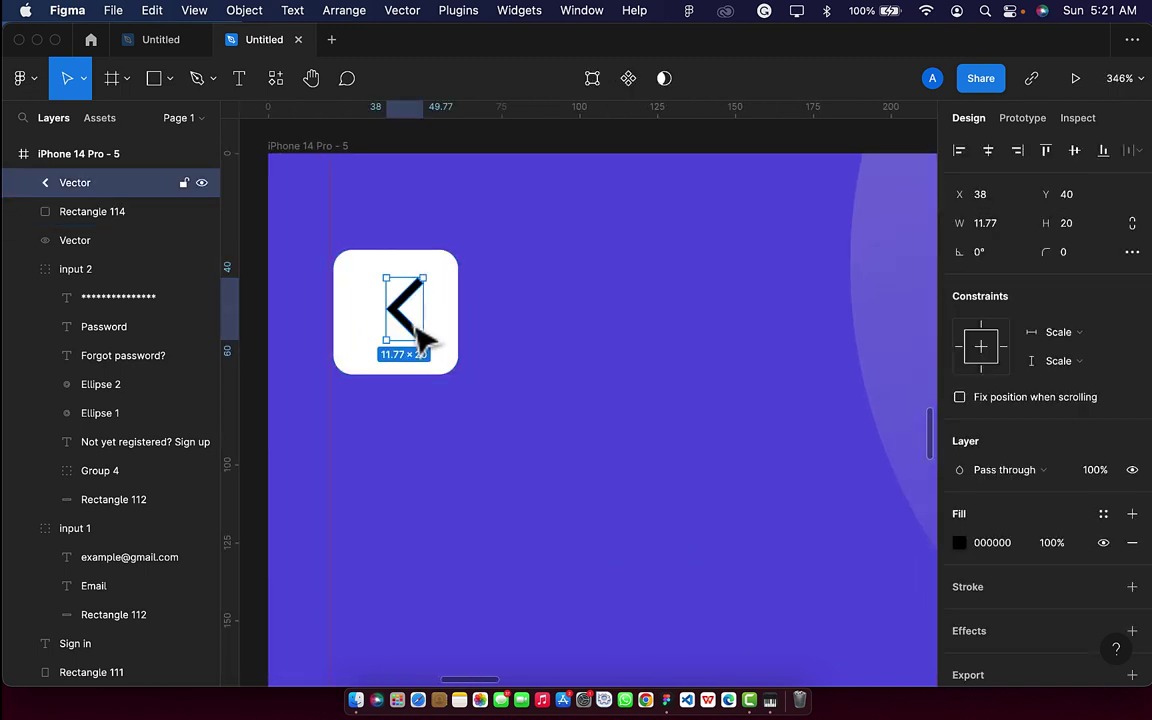
key(shift+Left)
click(398, 339)
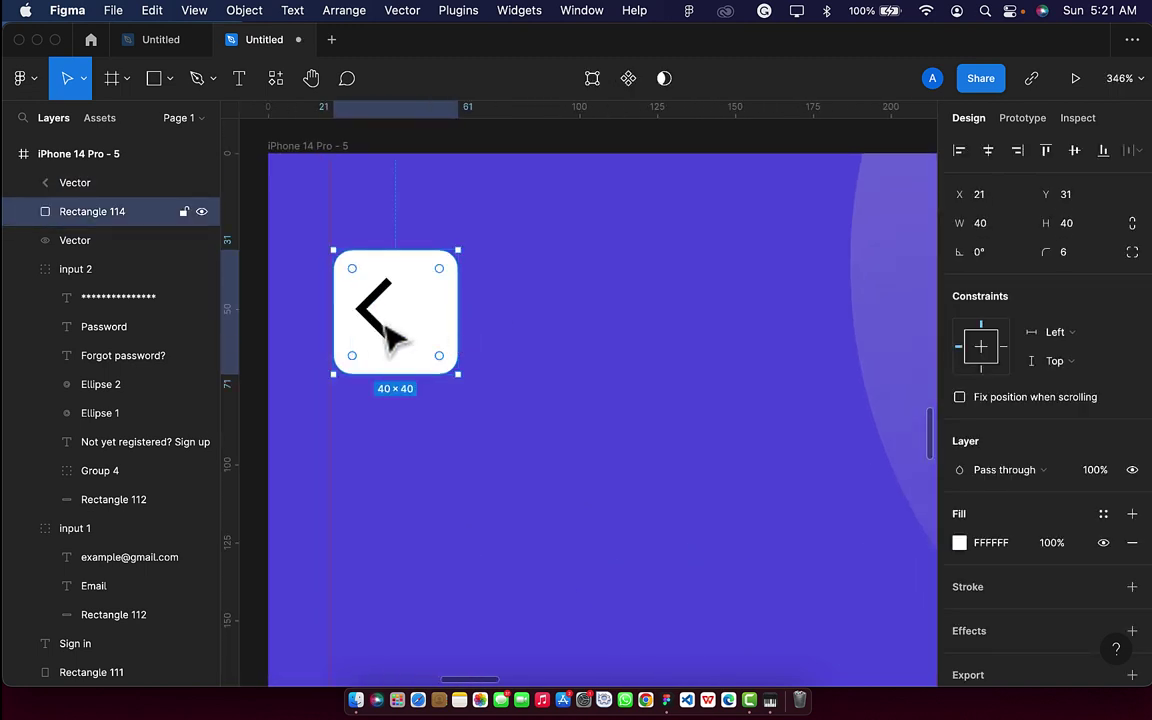
shift+click(371, 325)
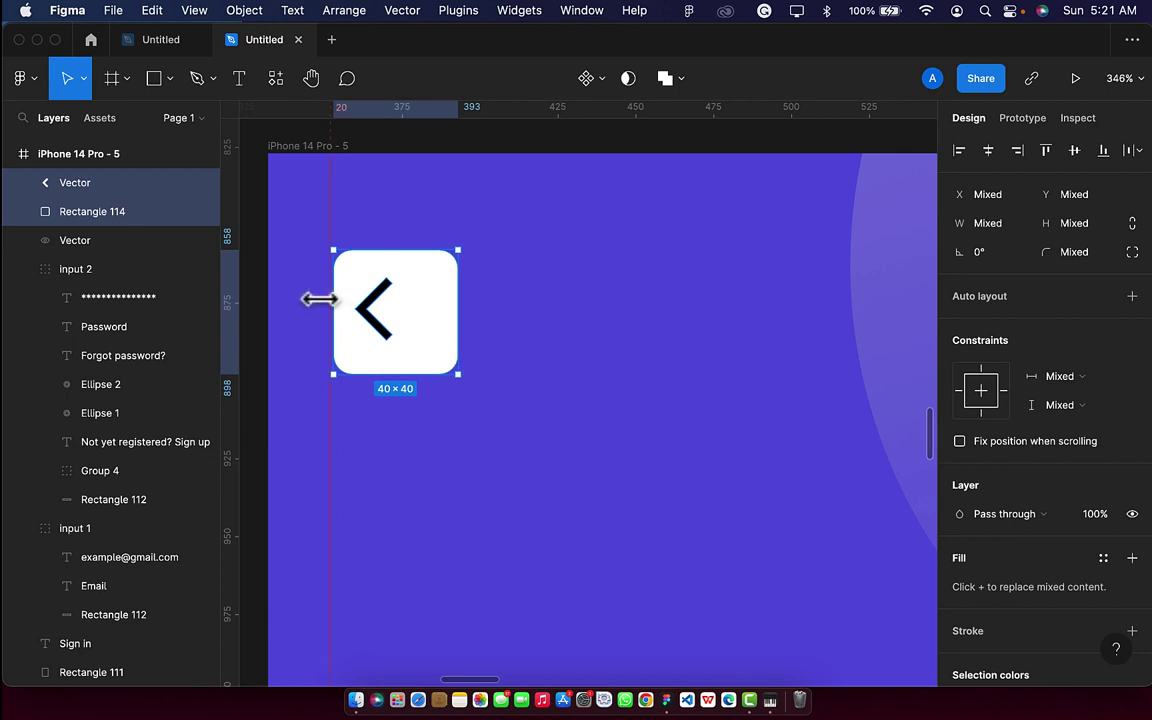
click(990, 154)
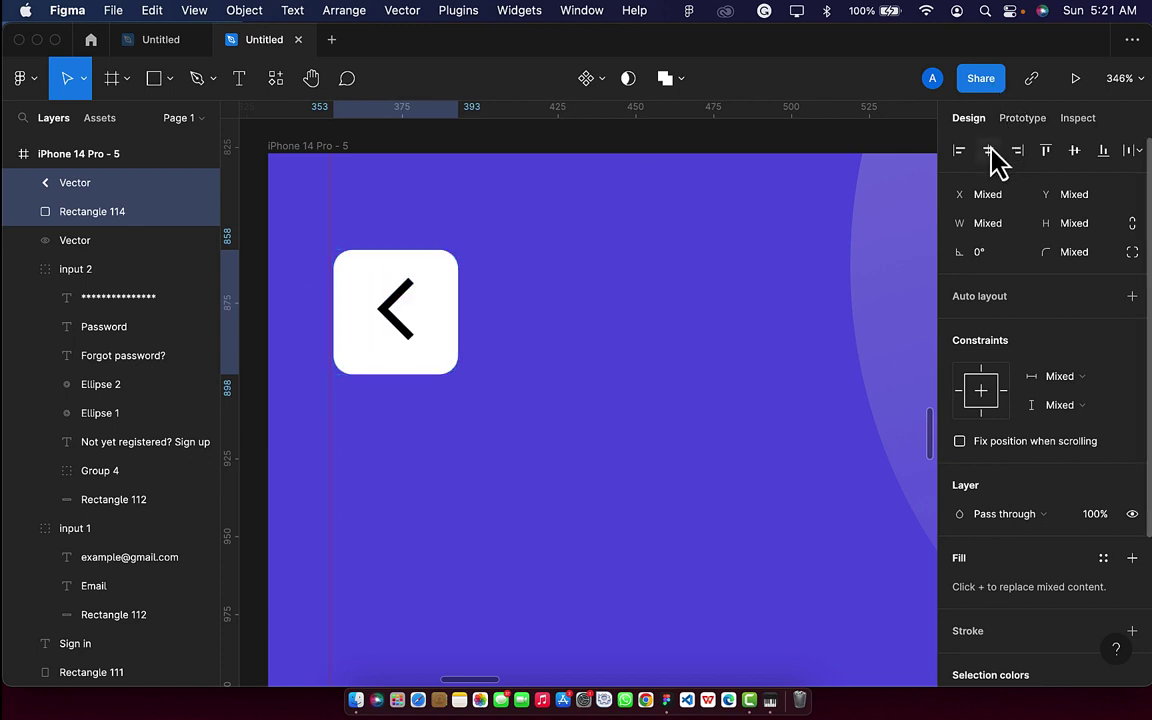
click(1074, 155)
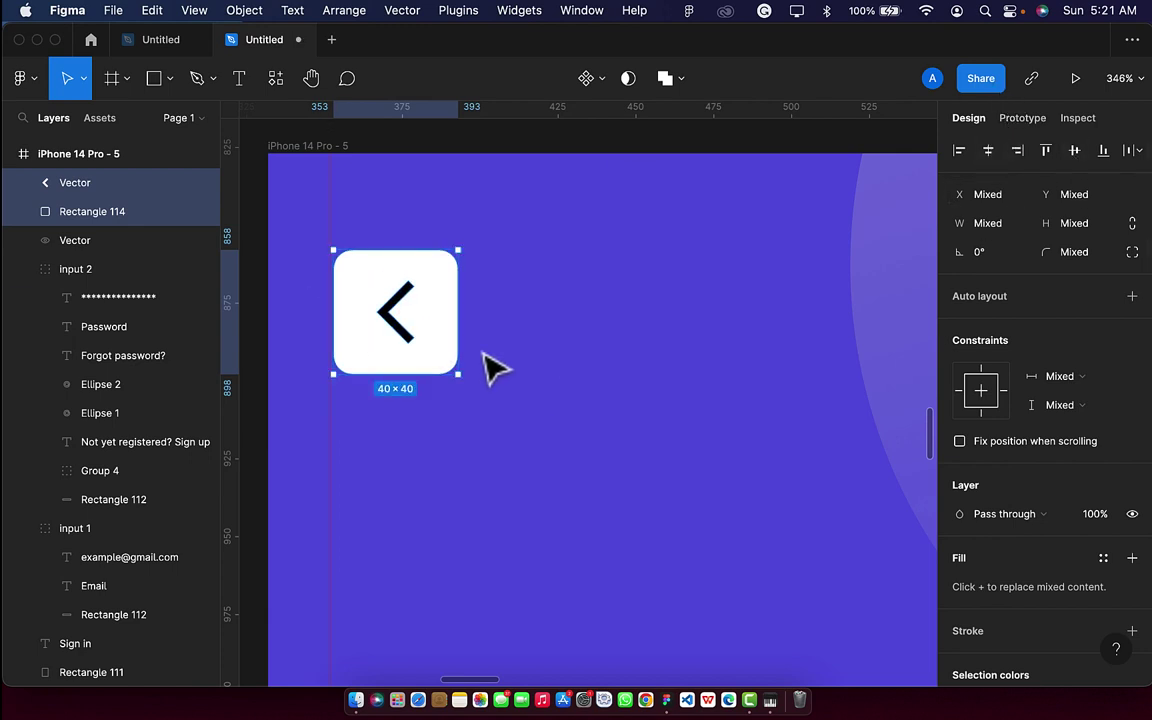
Tint the arrow with the screen's purple using the eyedropper.
click(406, 334)
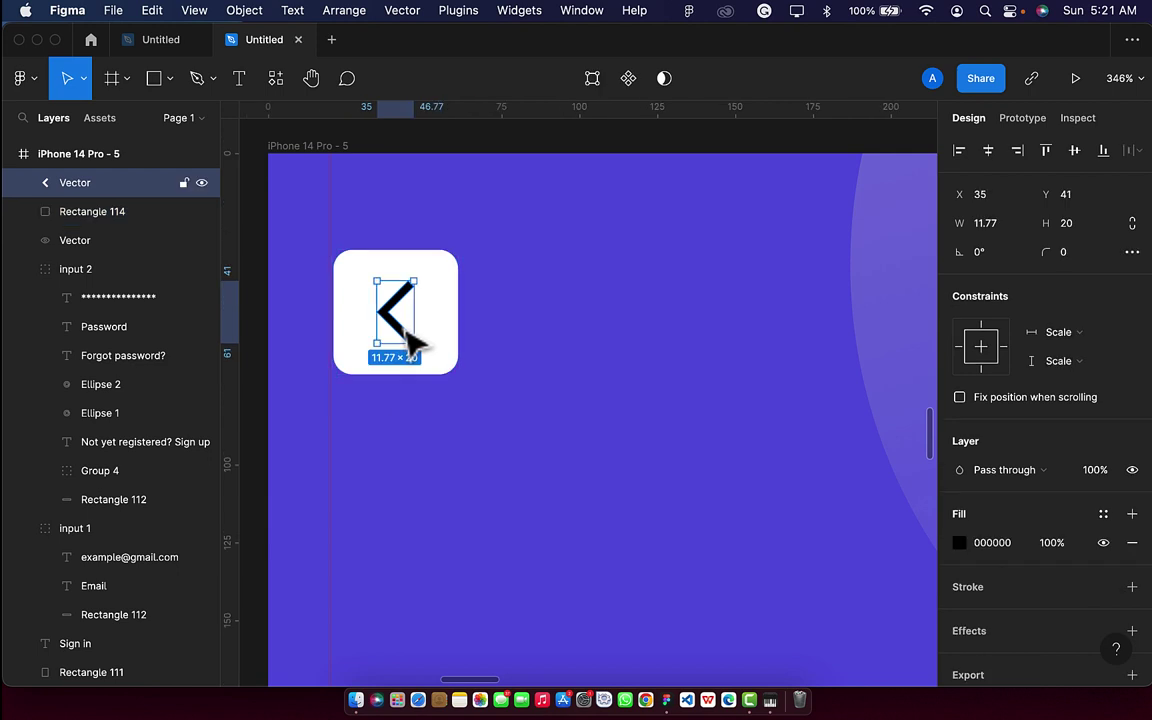
key(i)
click(593, 284)
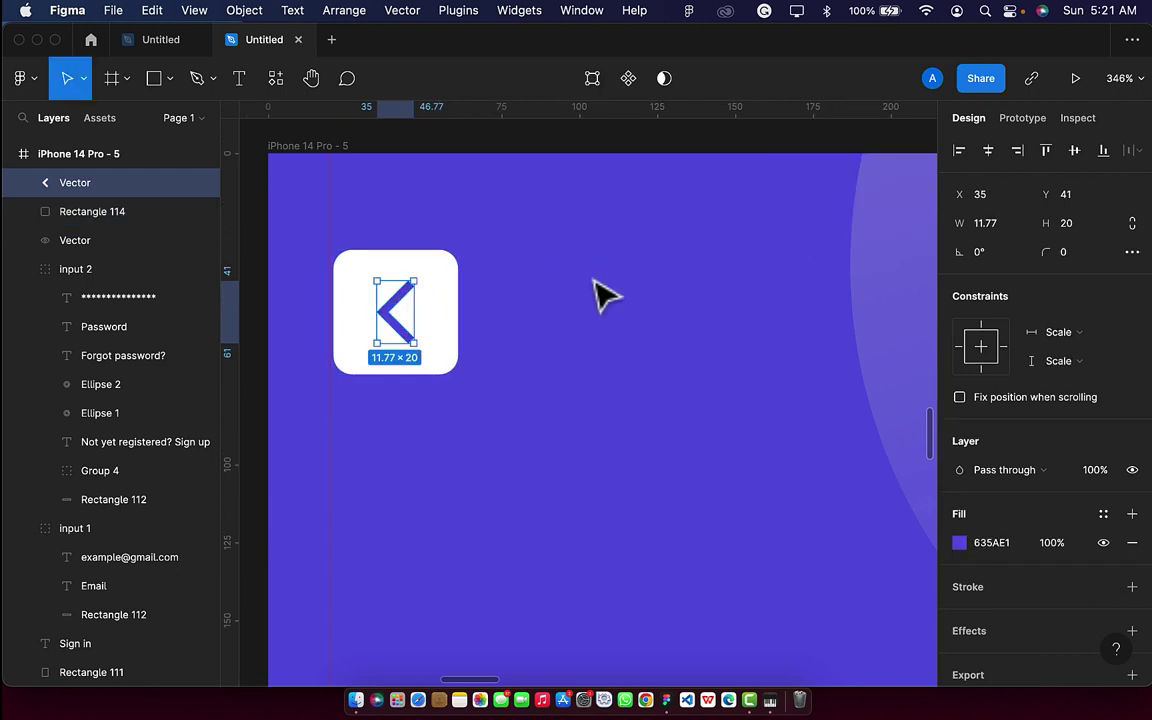
scroll(596, 296, down, 5)
click(596, 181)
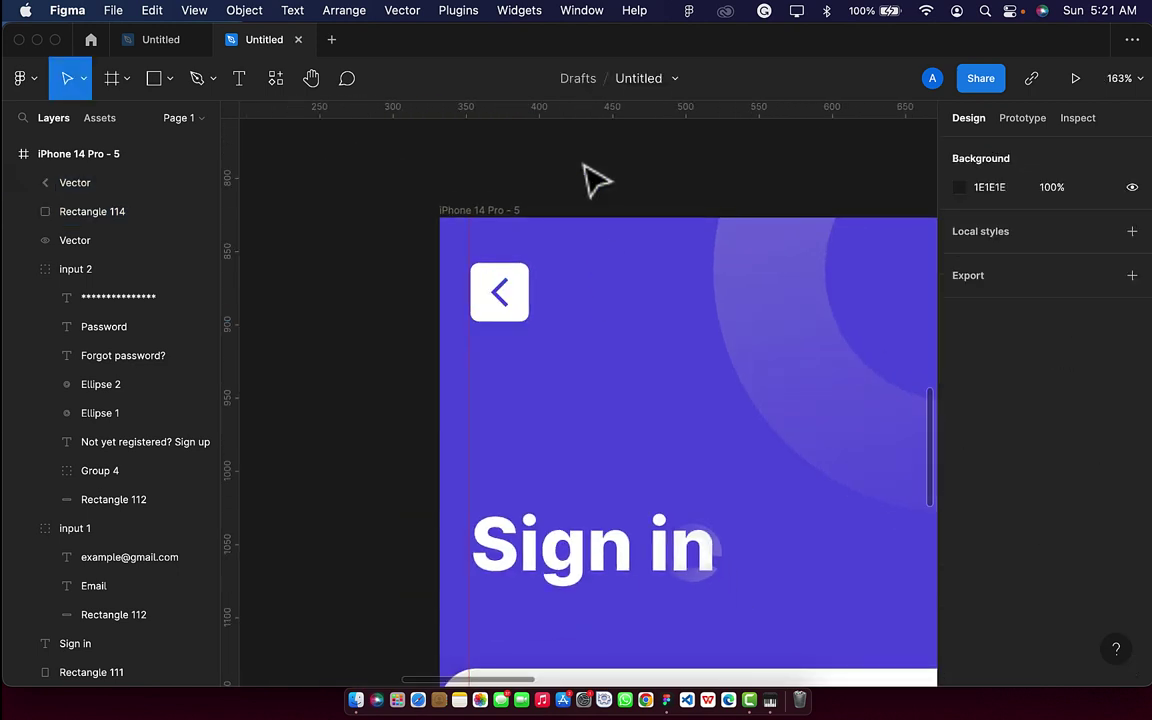
Give the white square a drop shadow with Y 1, blur 10, black at 25%.
click(525, 312)
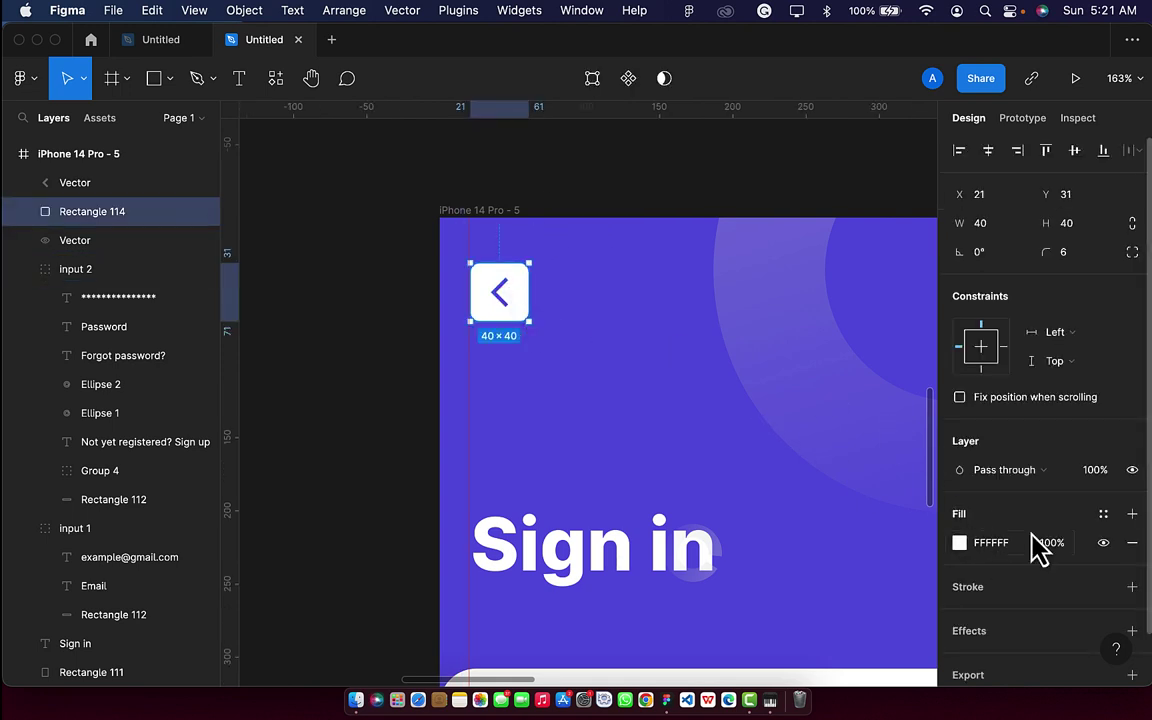
scroll(1038, 549, down, 2)
click(1132, 575)
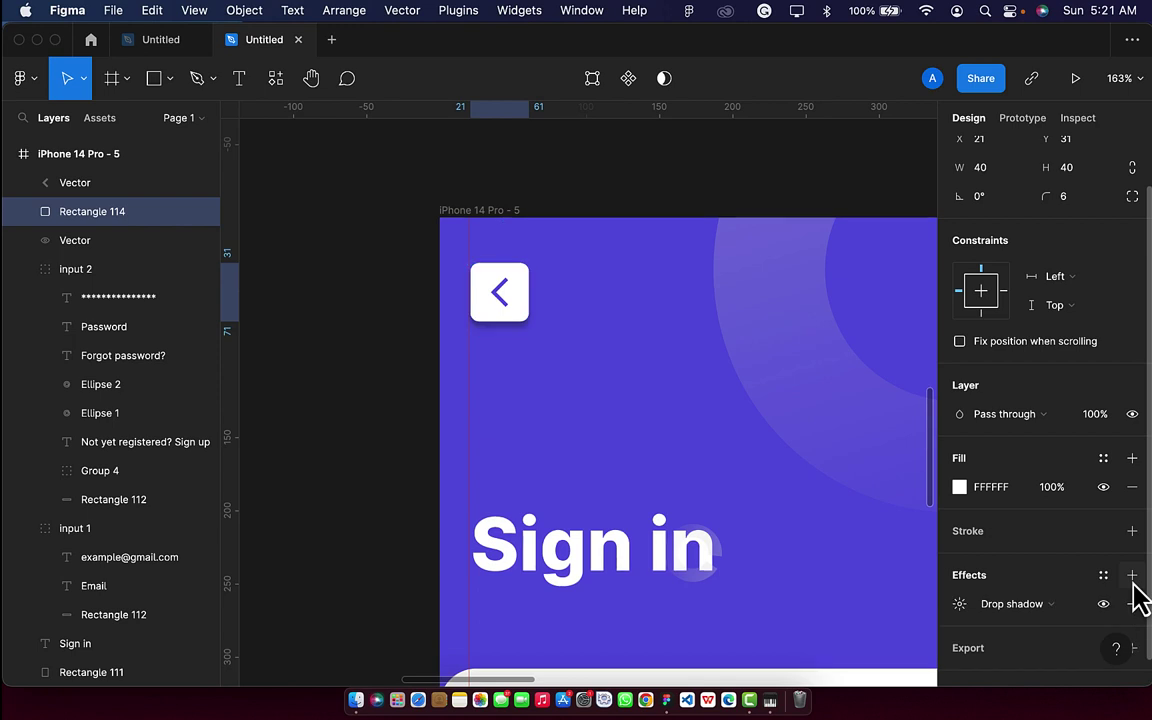
click(960, 606)
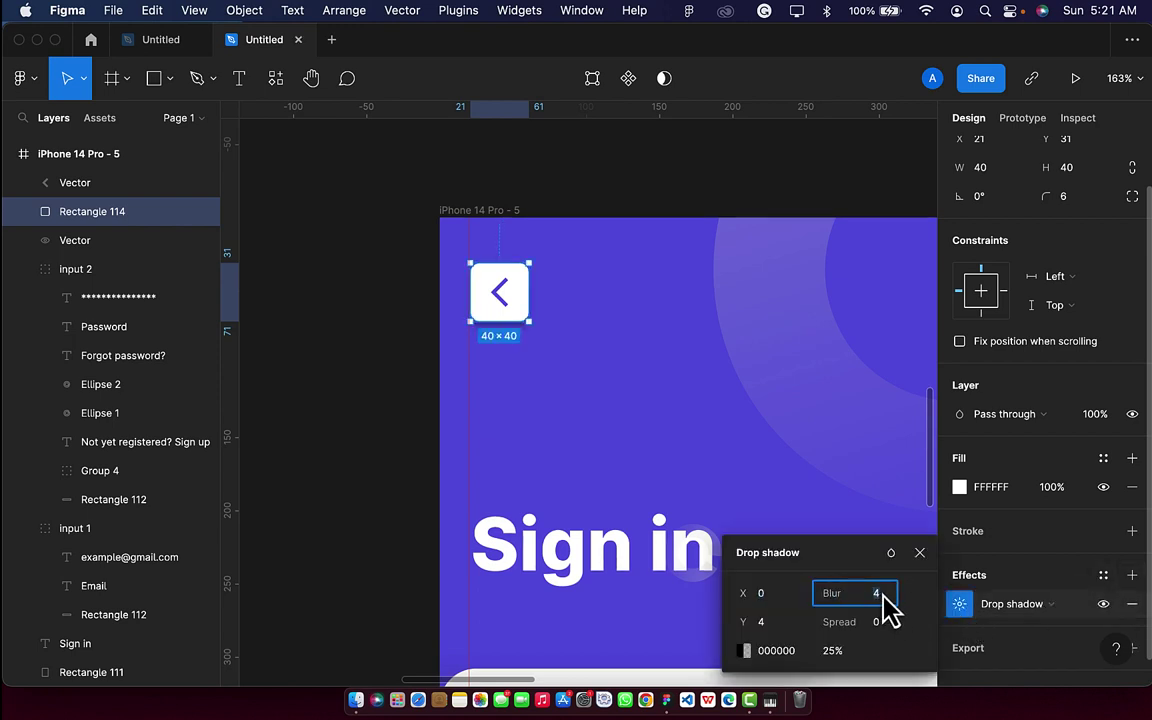
key(Return)
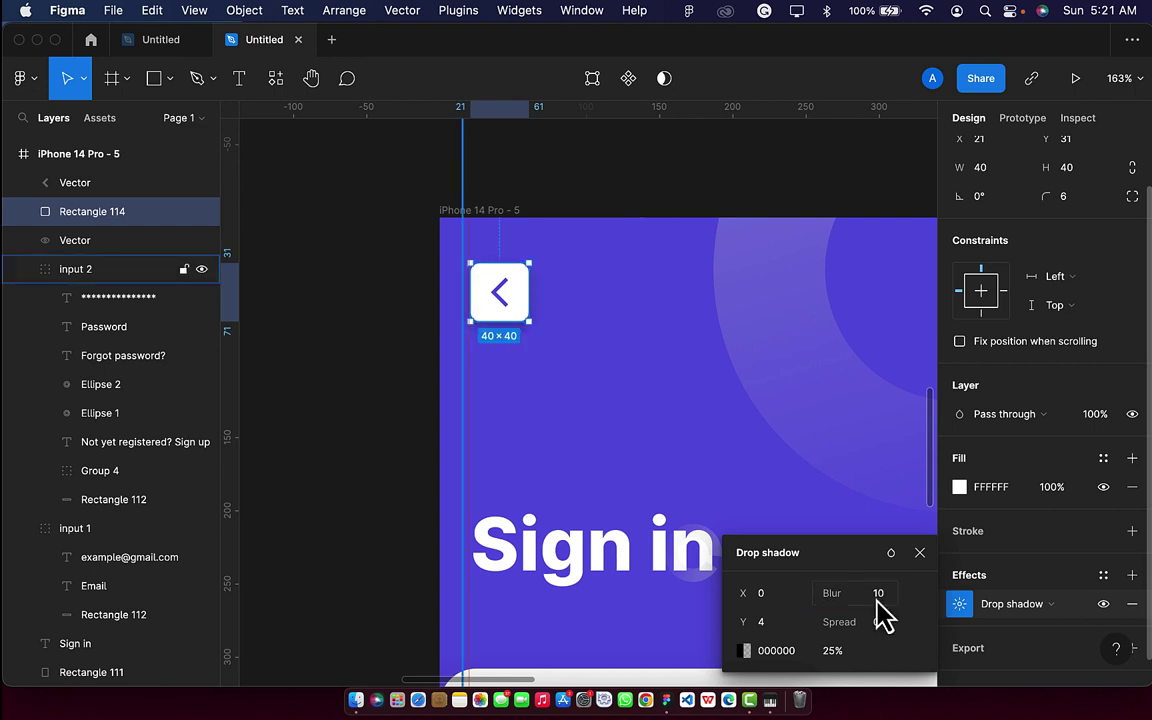
text(2)
key(Return)
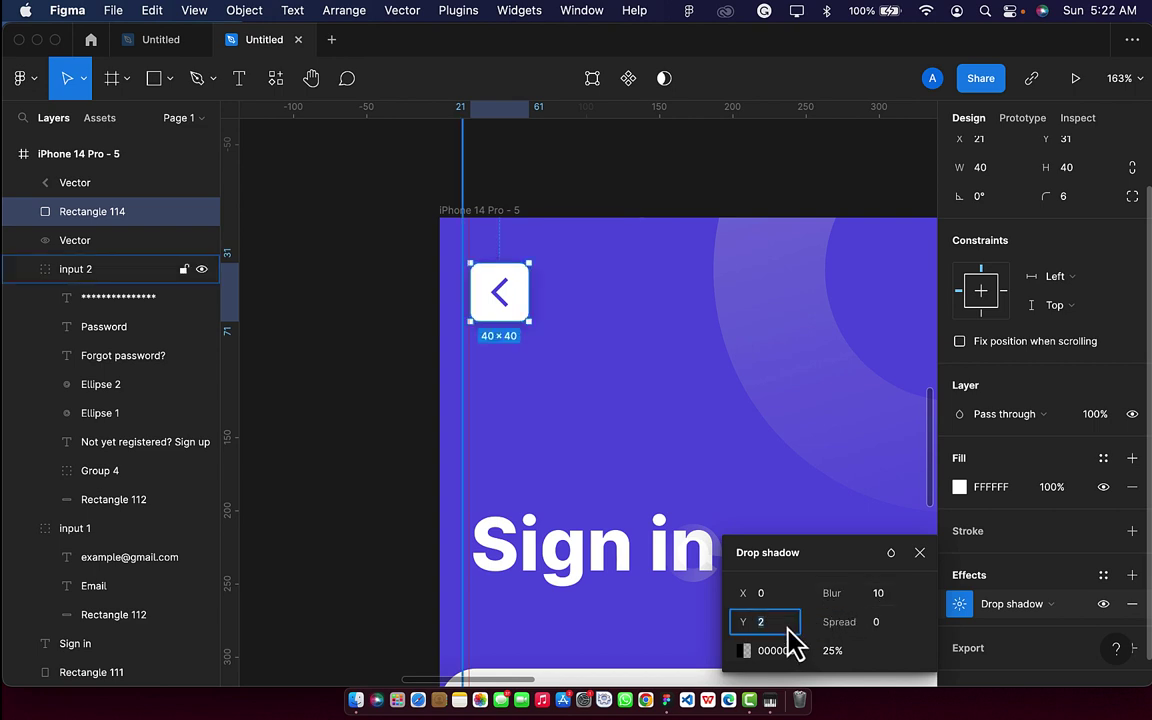
key(Return)
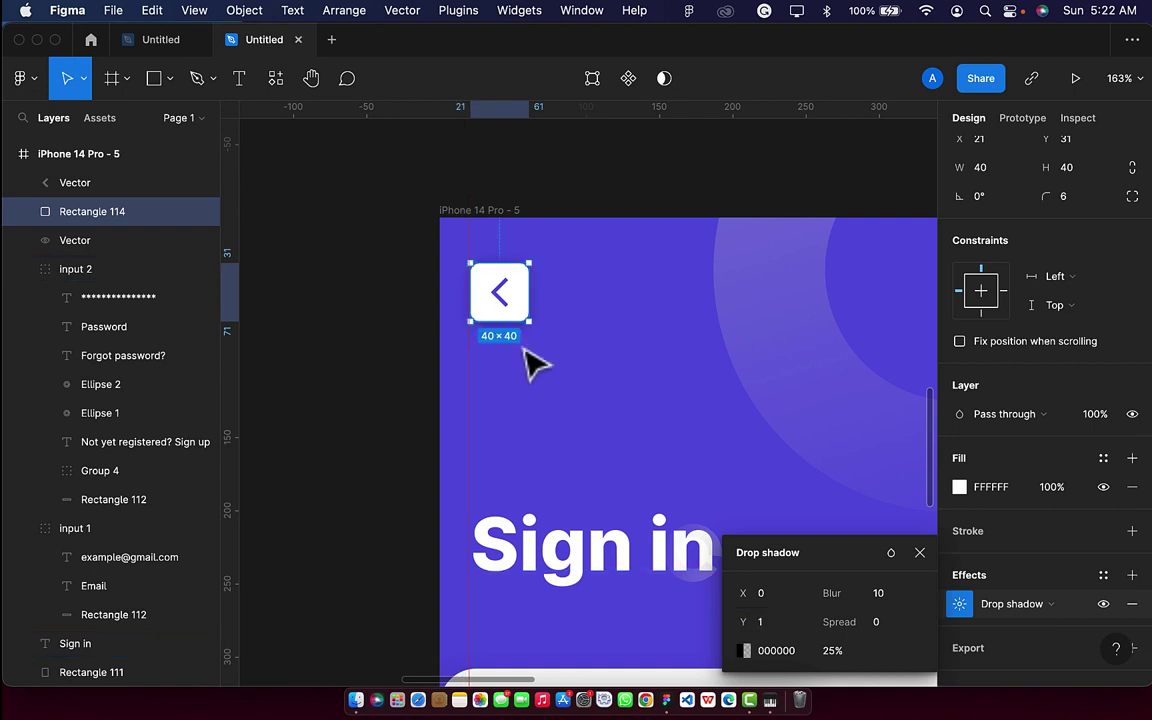
scroll(537, 365, up, 5)
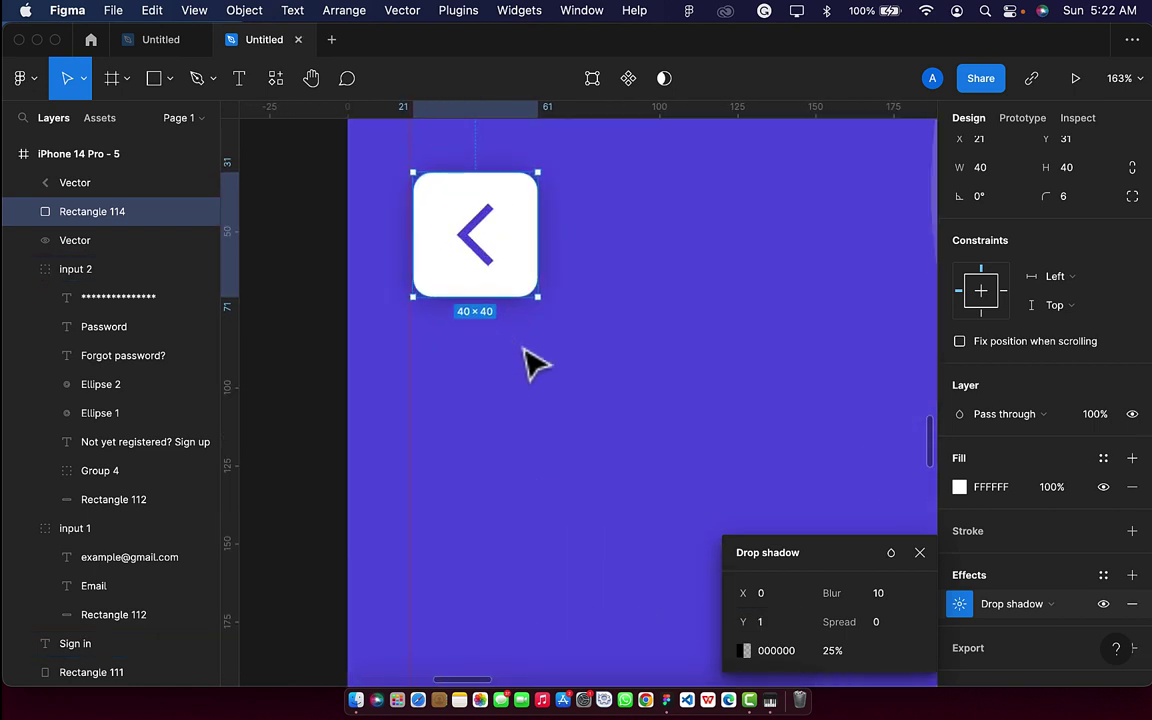
click(638, 328)
Group the arrow and white square and name the group 'back'.
scroll(638, 328, down, 10)
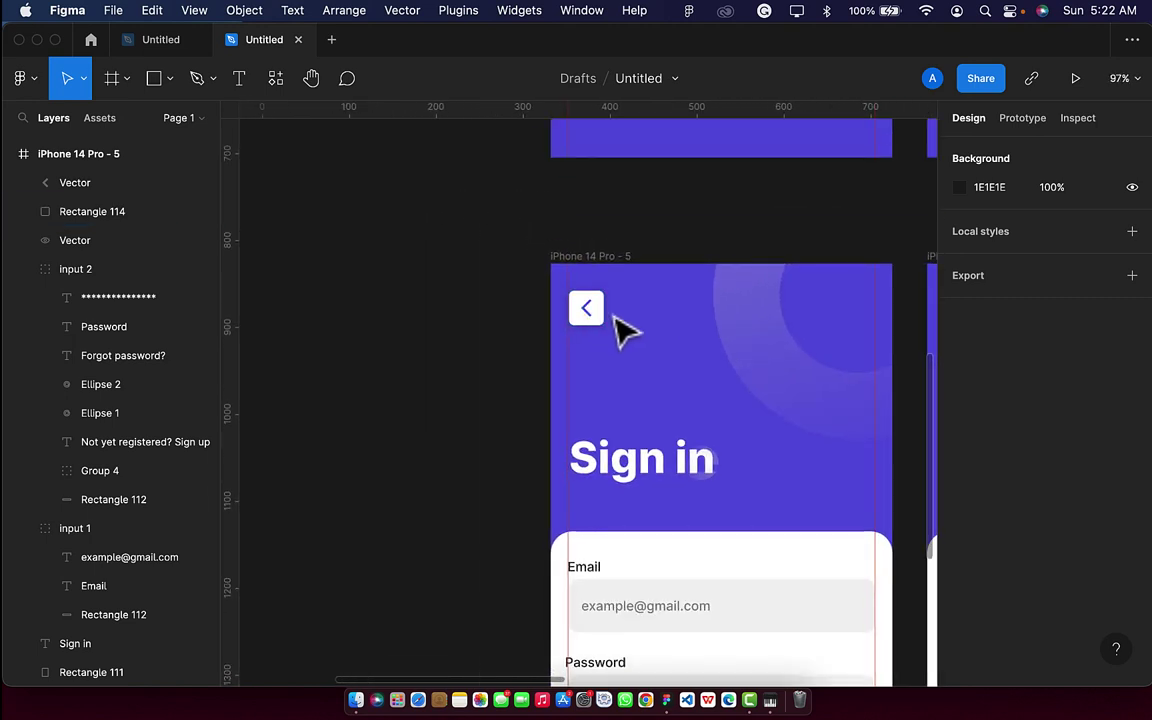
click(596, 322)
scroll(598, 325, up, 4)
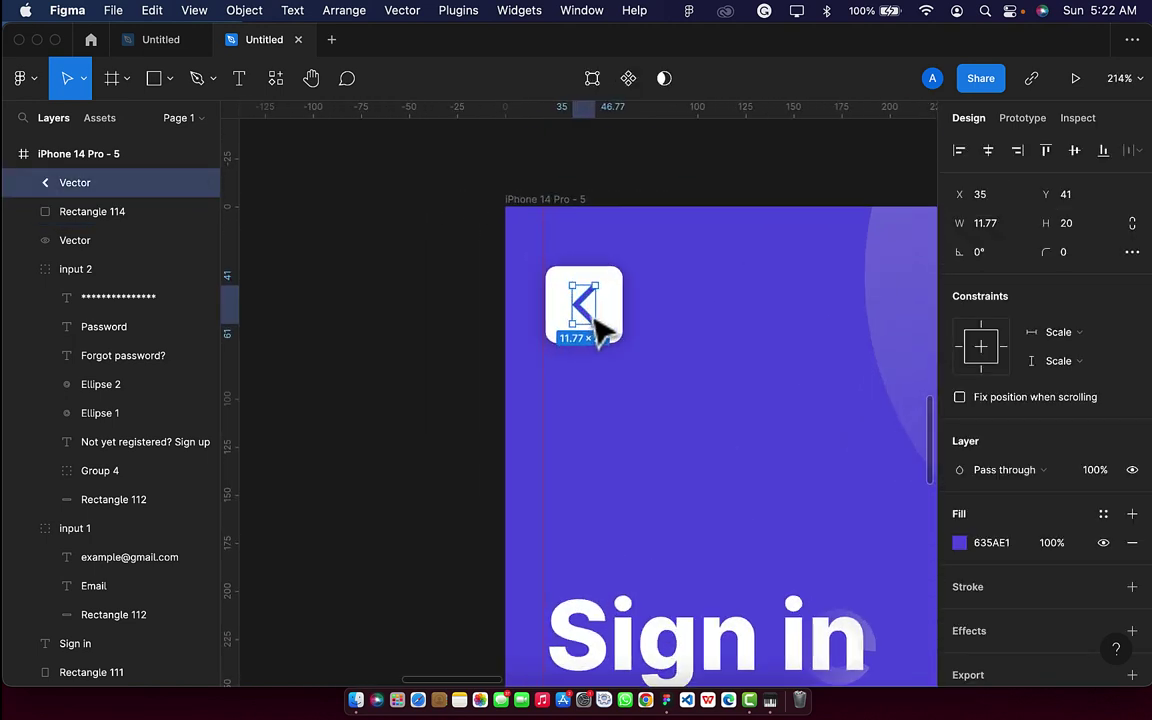
shift+click(625, 334)
key(super+g)
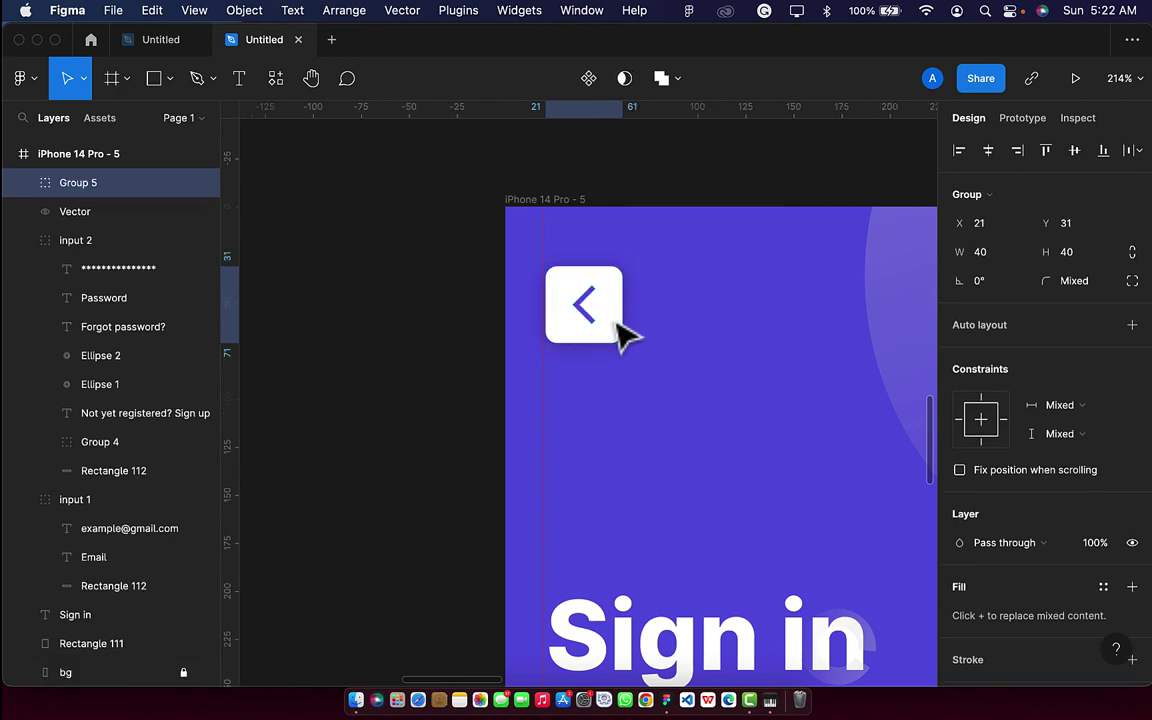
double_click(128, 190)
key(BackSpace)
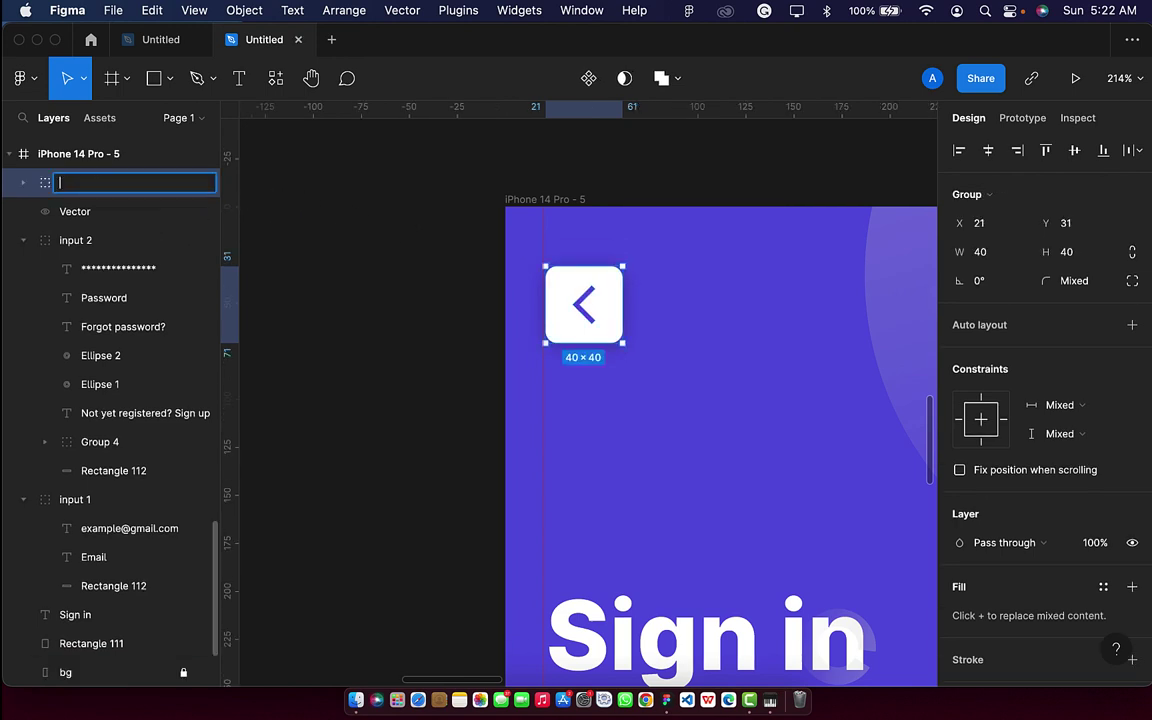
text(back)
key(Return)
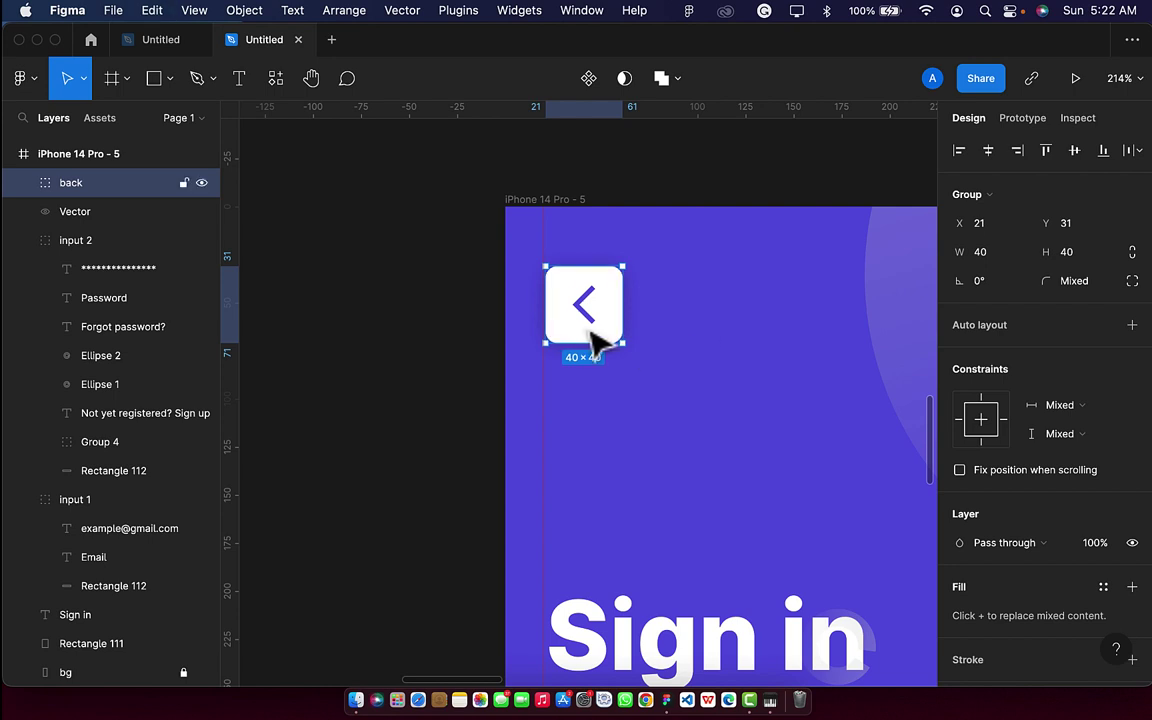
Paste the back button into the Create an Account screen.
scroll(609, 330, down, 5)
scroll(609, 332, right, 5)
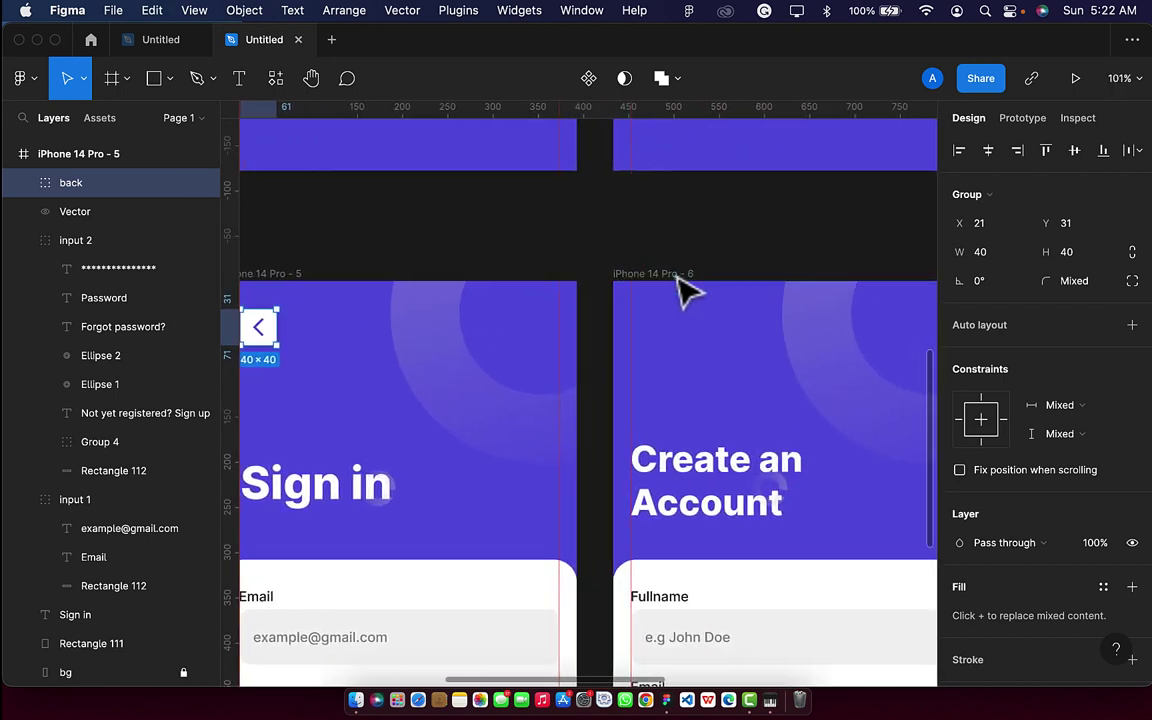
click(672, 274)
key(ctrl+v)
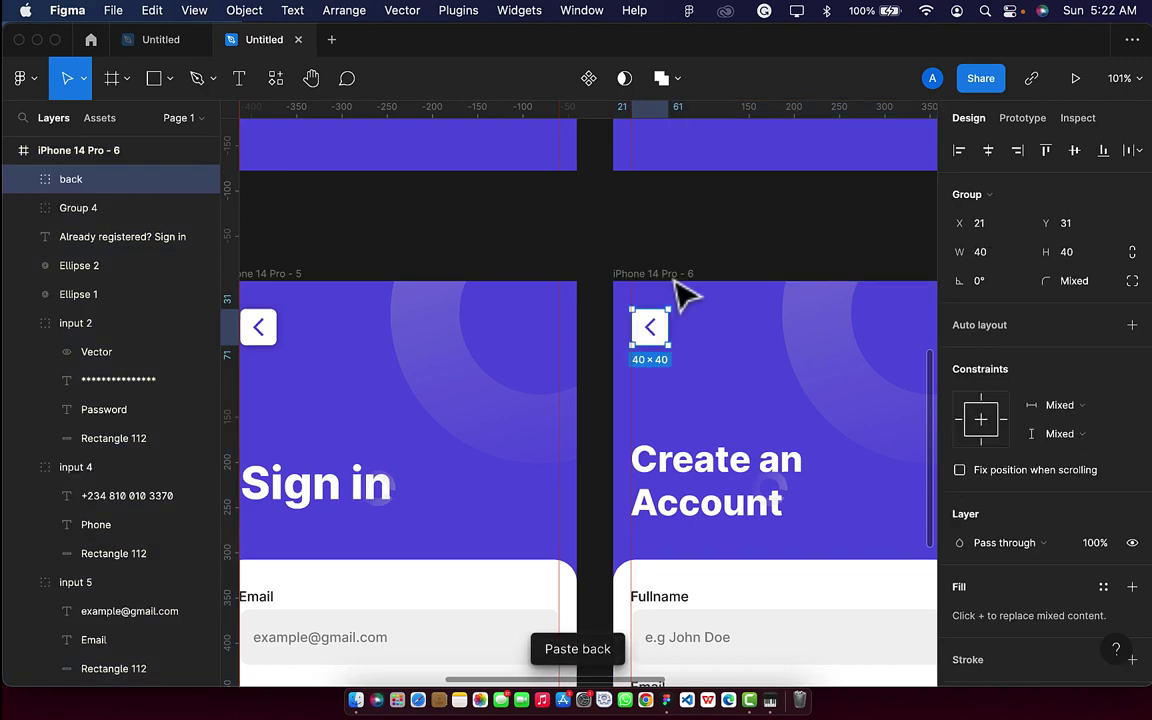
Duplicate the Create an Account screen with Cmd+D.
scroll(705, 340, down, 3)
scroll(710, 345, down, 3)
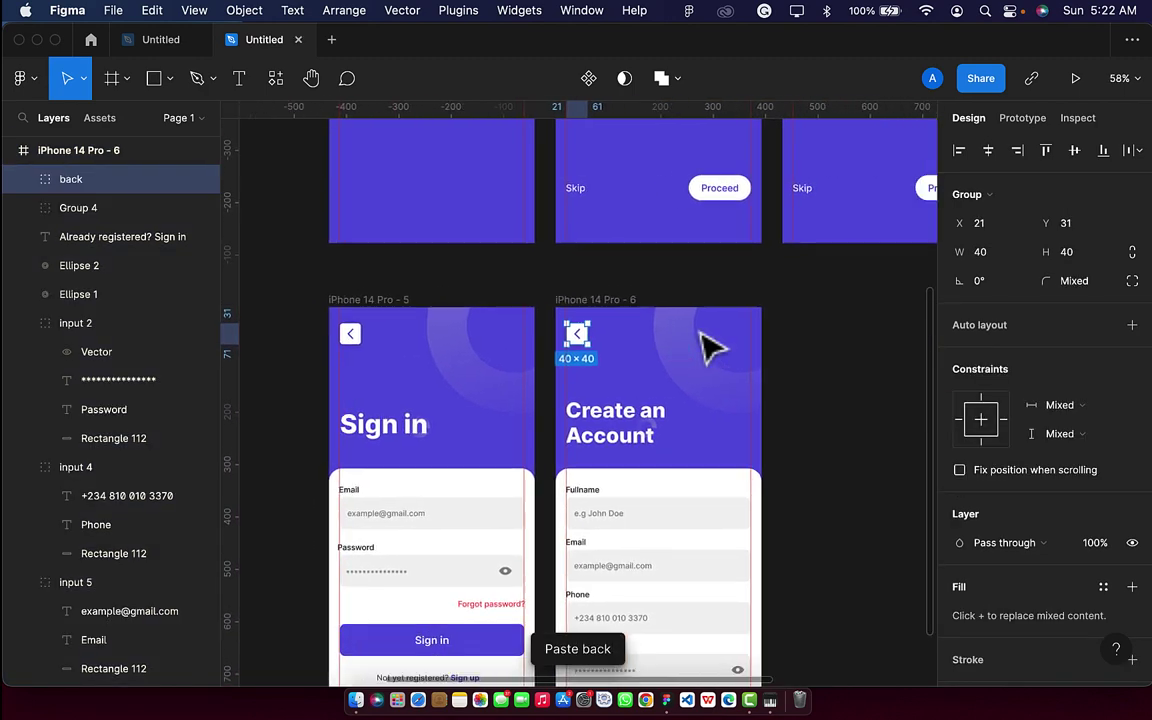
click(549, 291)
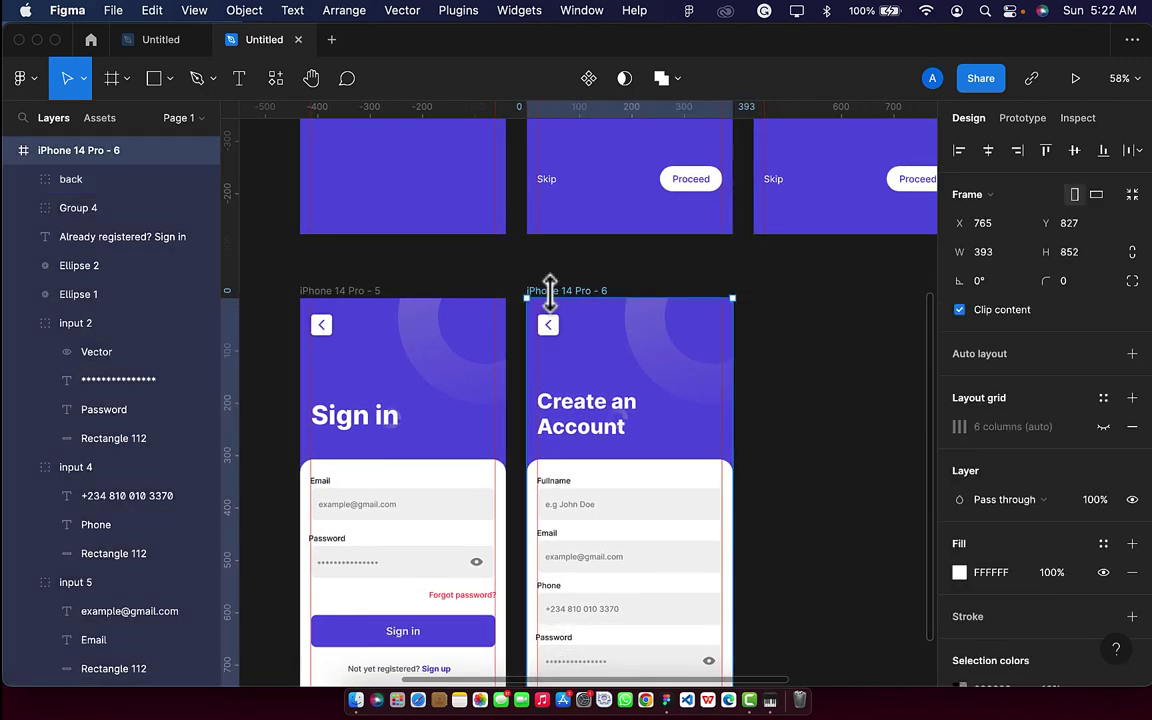
key(super+d)
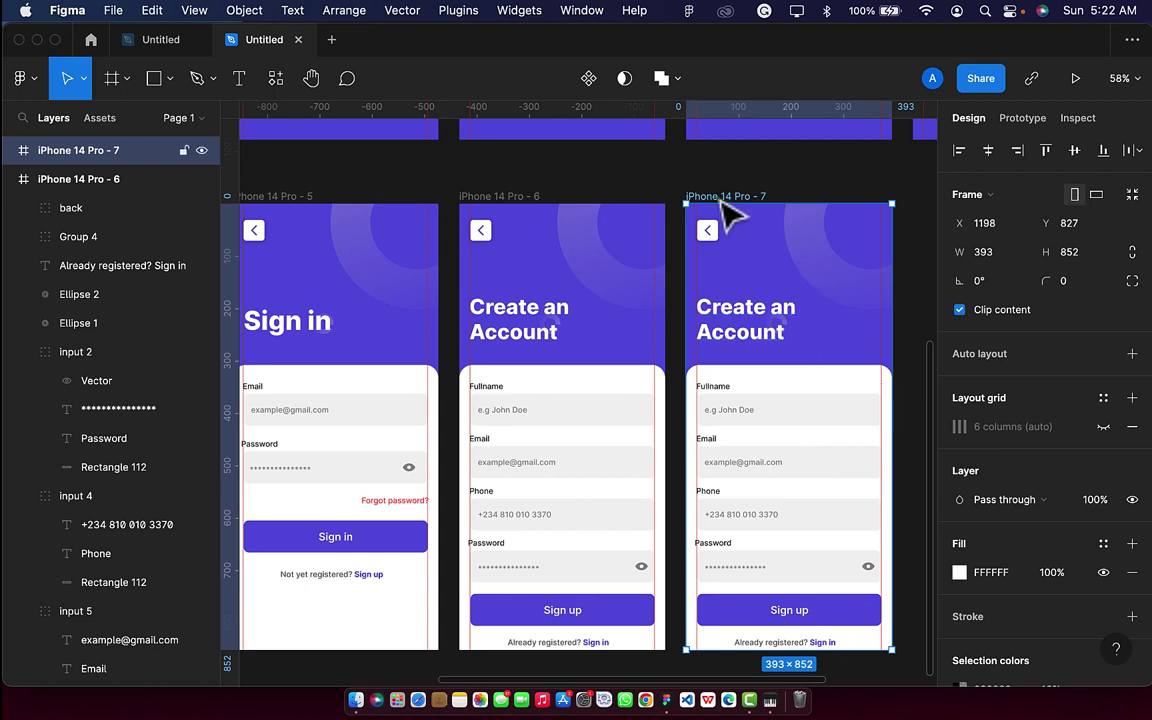
Replace the extra duplicate with a copy of the Make payment with ease screen beside Create an Account.
key(Delete)
scroll(730, 217, down, 6)
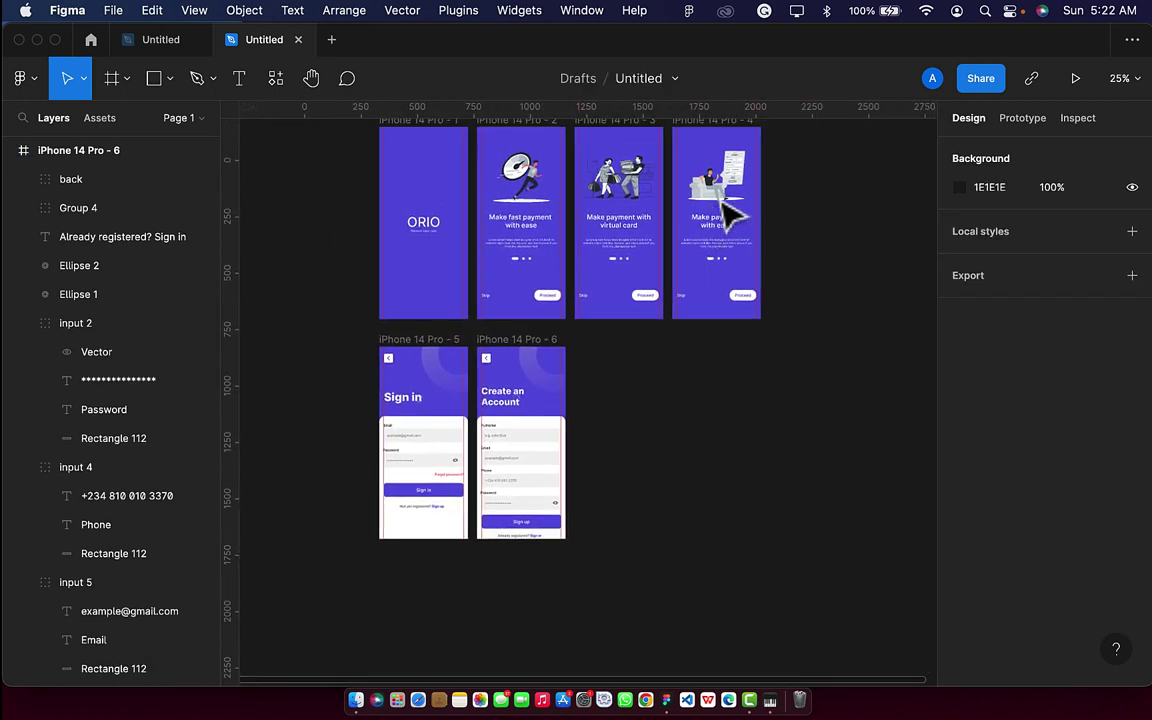
scroll(730, 217, up, 3)
scroll(730, 217, right, 1)
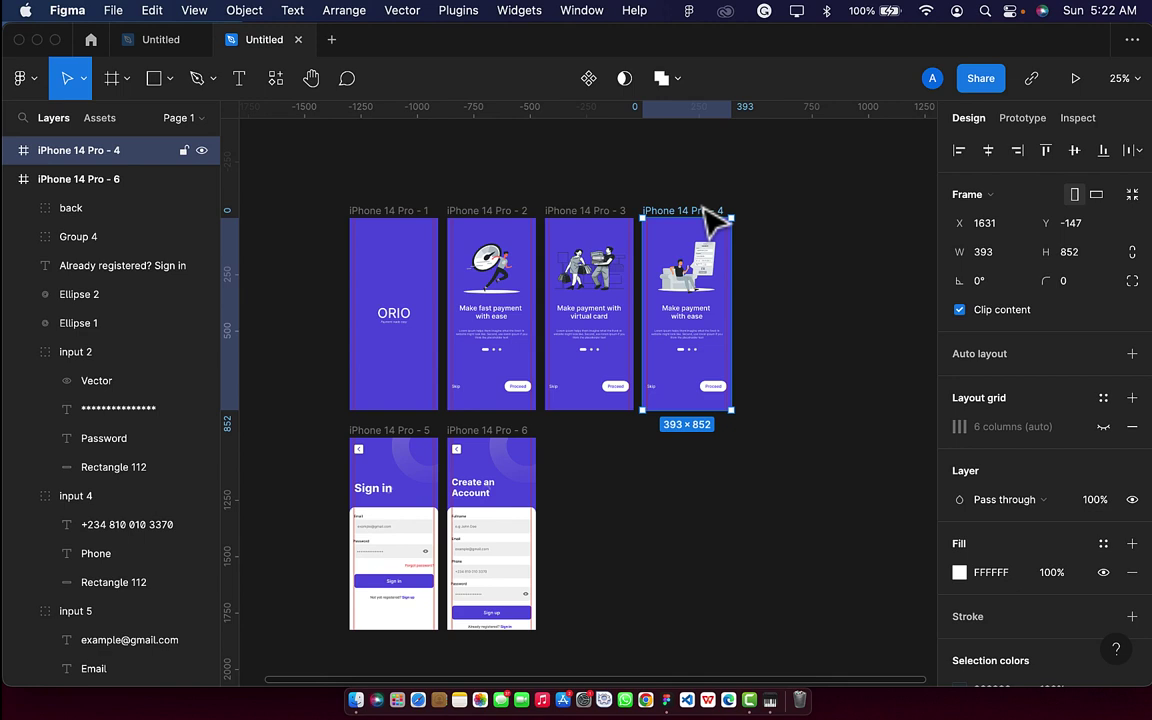
key(super+d)
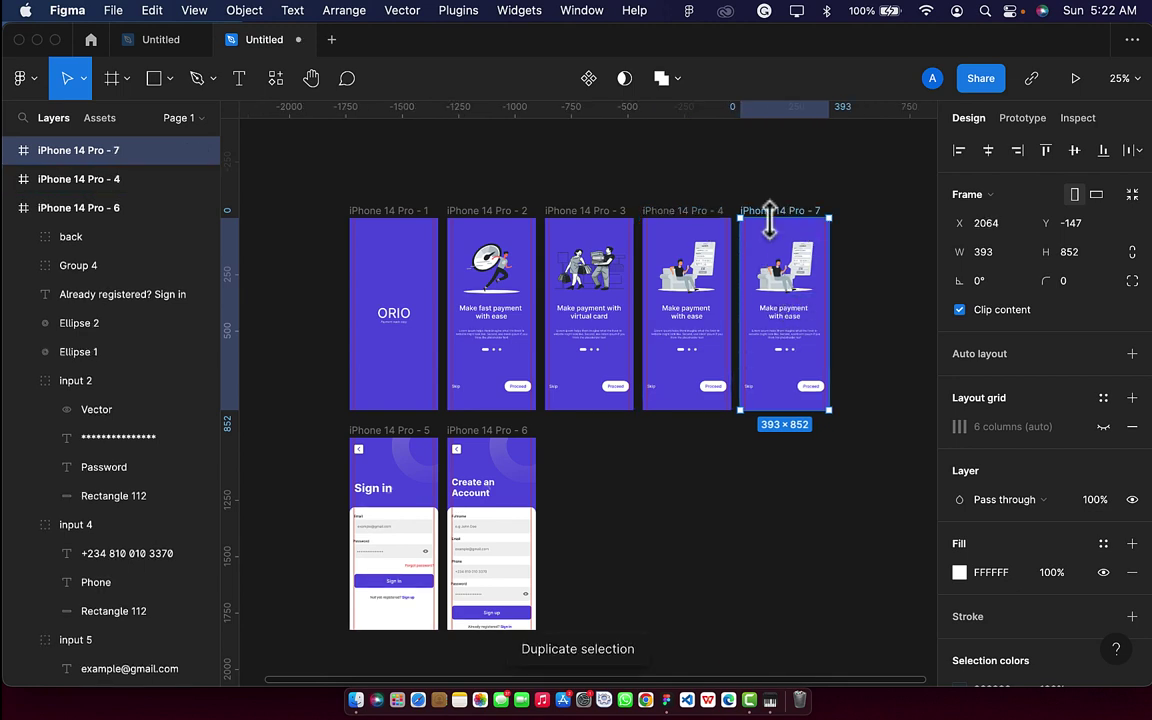
drag(764, 238, 569, 460)
scroll(569, 460, up, 3)
scroll(580, 476, down, 3)
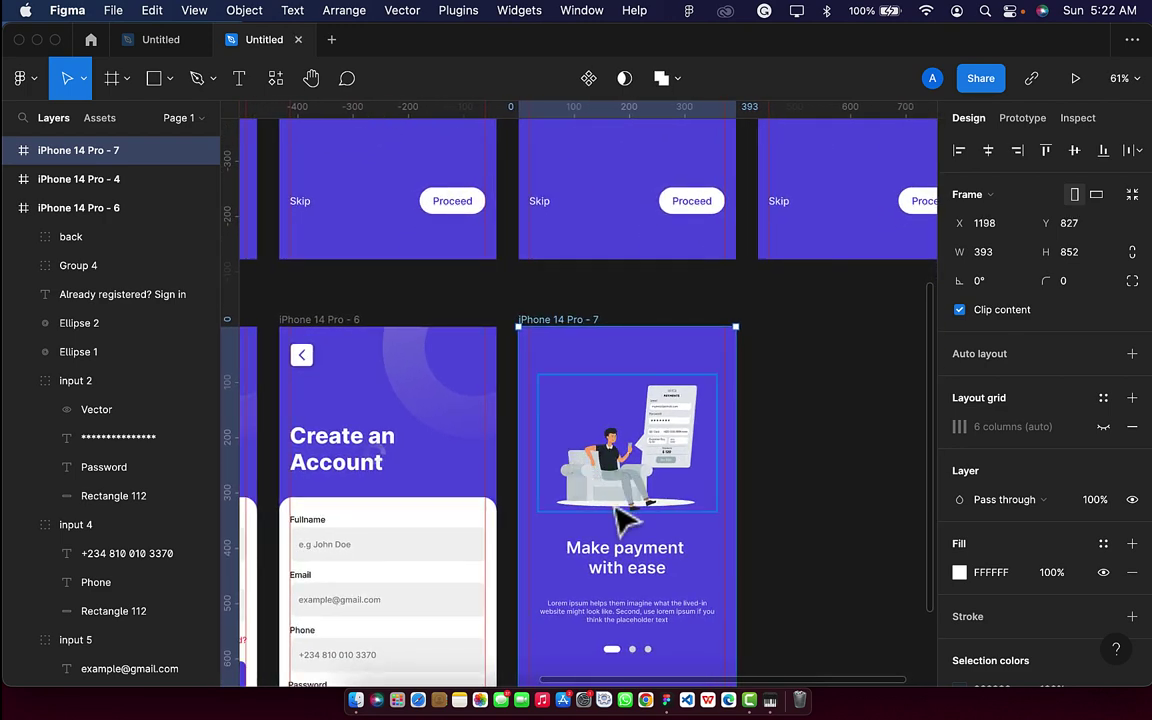
Change the copied screen's heading to 'Account Verification'.
click(620, 576)
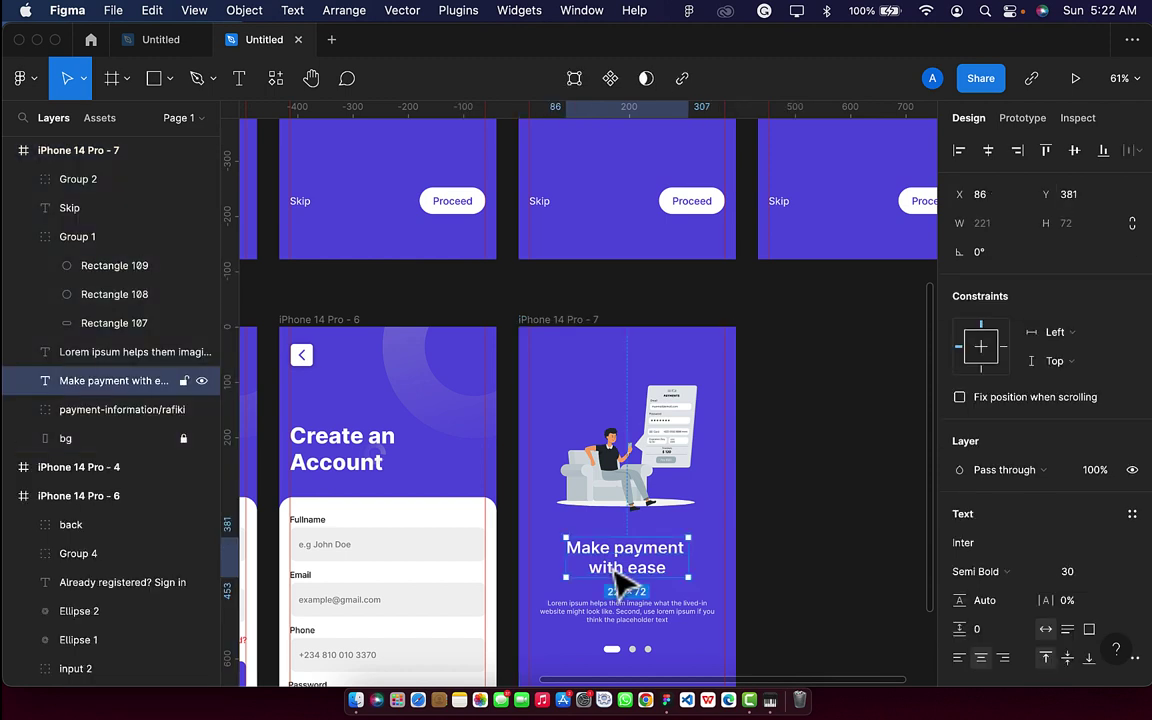
double_click(585, 565)
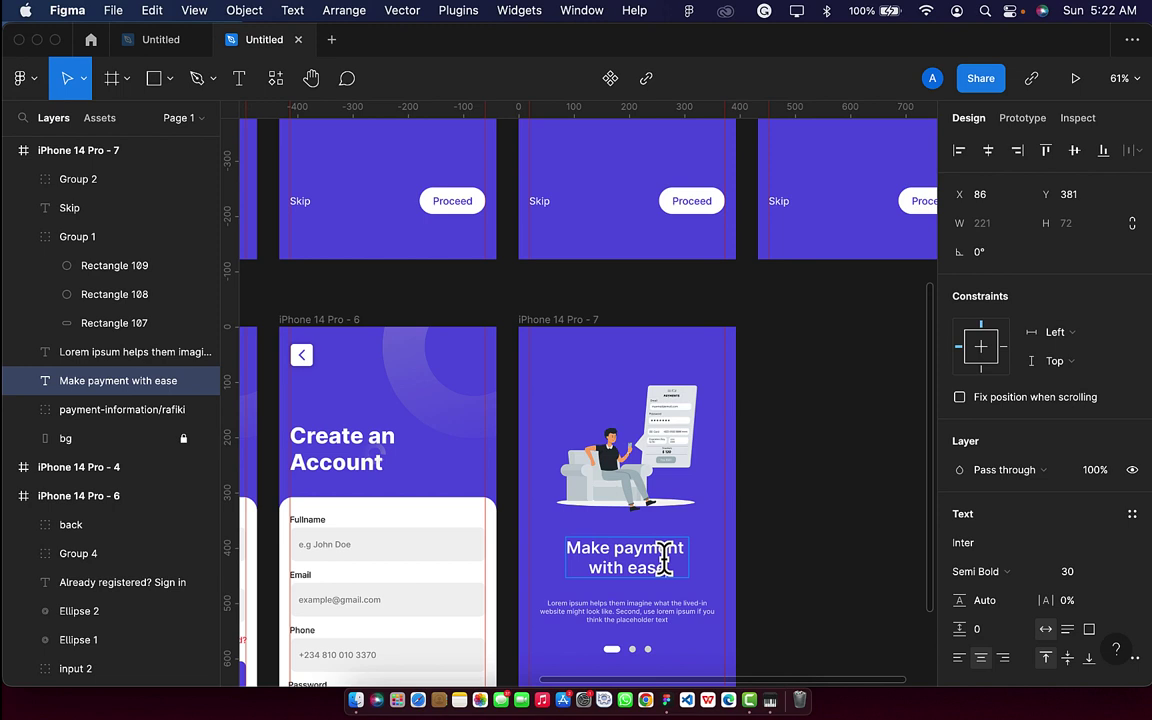
key(BackSpace)
key(BackSpace)
key(BackSpace)
key(BackSpace)
key(BackSpace)
key(BackSpace)
key(BackSpace)
key(BackSpace)
key(BackSpace)
key(BackSpace)
key(BackSpace)
key(BackSpace)
key(BackSpace)
key(BackSpace)
key(BackSpace)
key(BackSpace)
key(BackSpace)
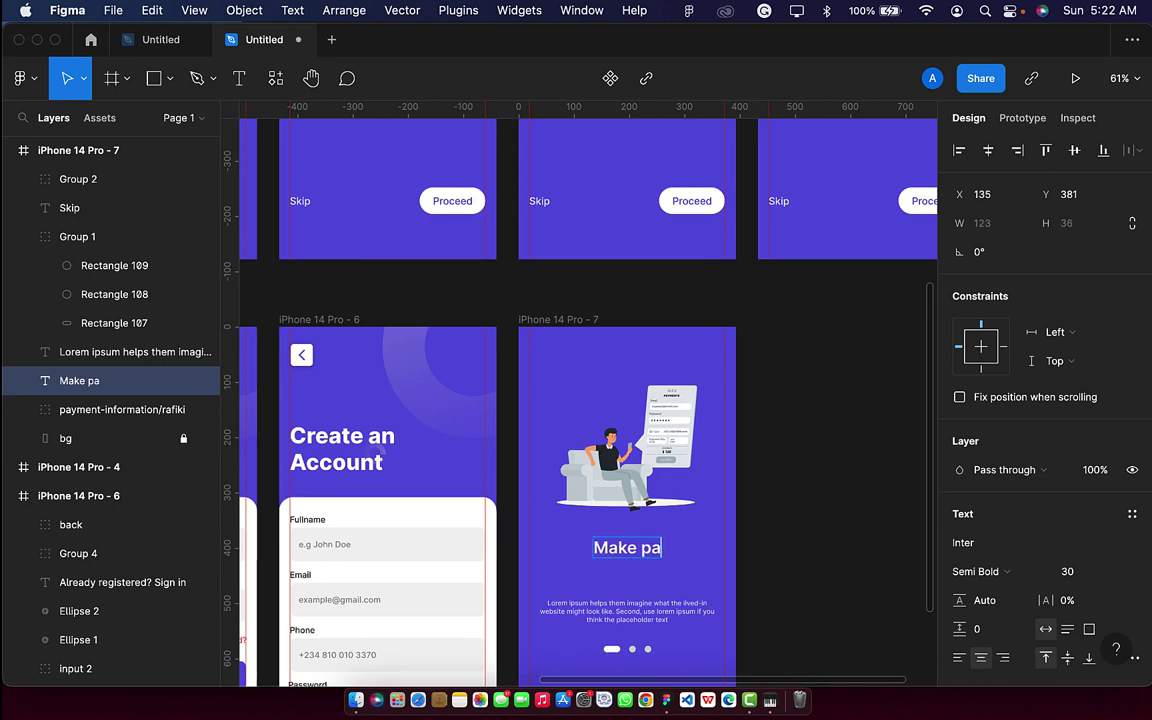
text(Acco)
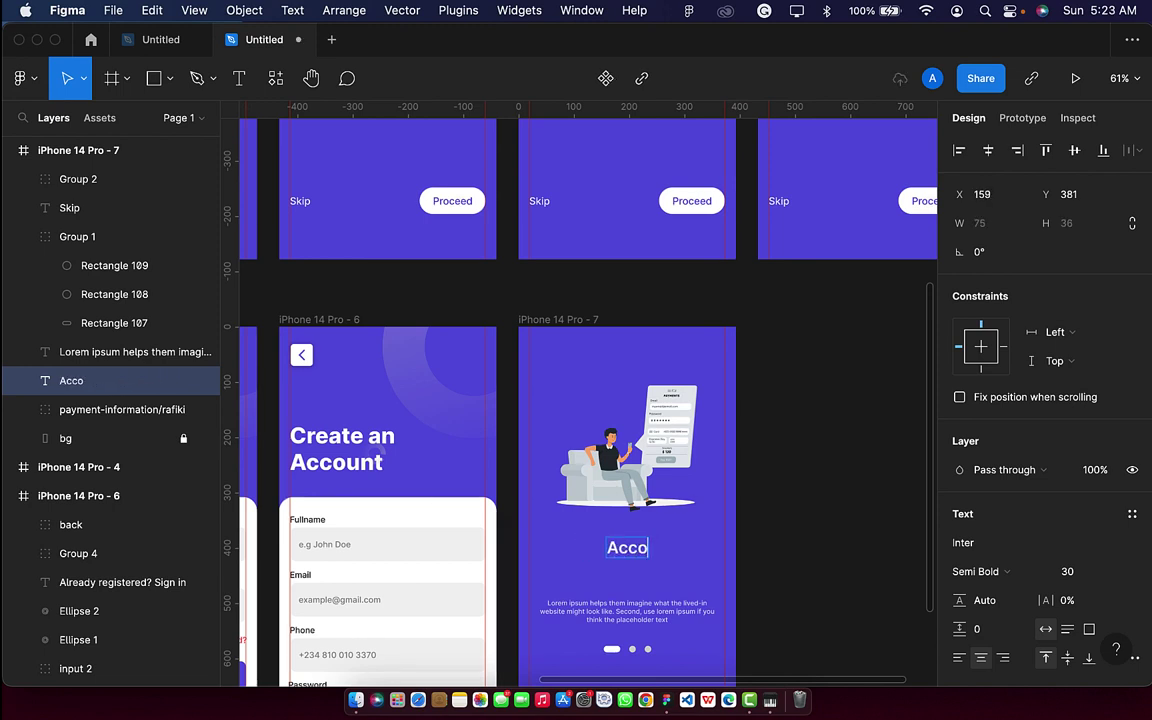
text(unt Verif)
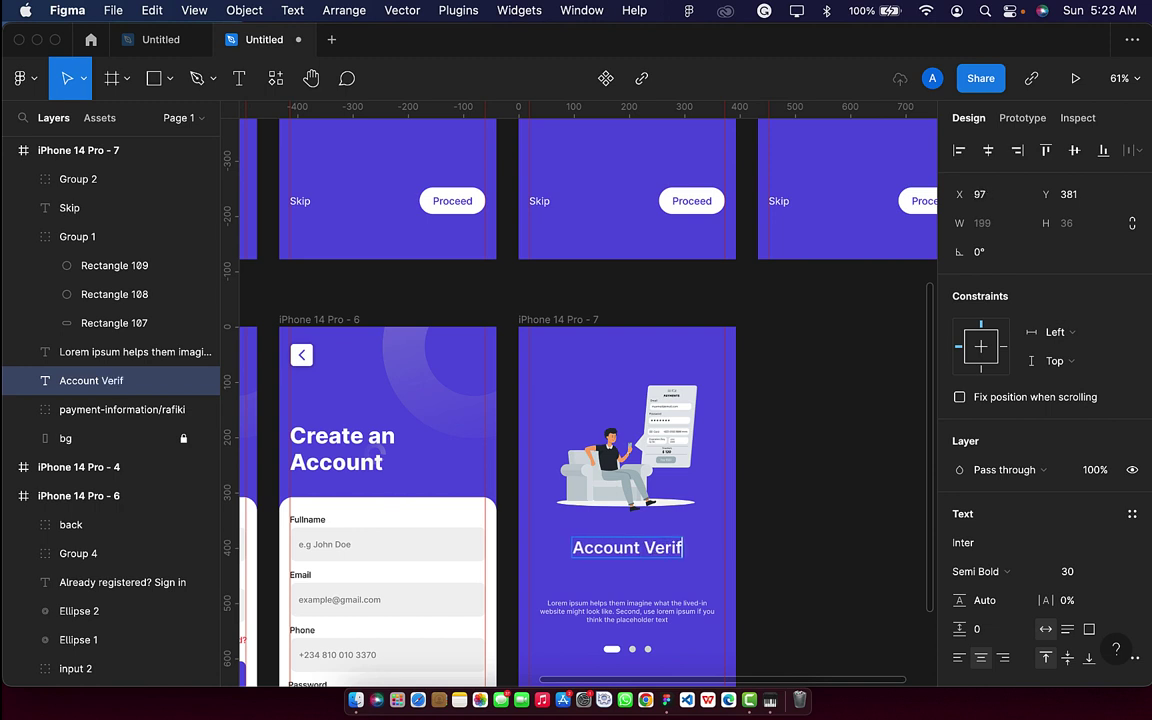
text(ication)
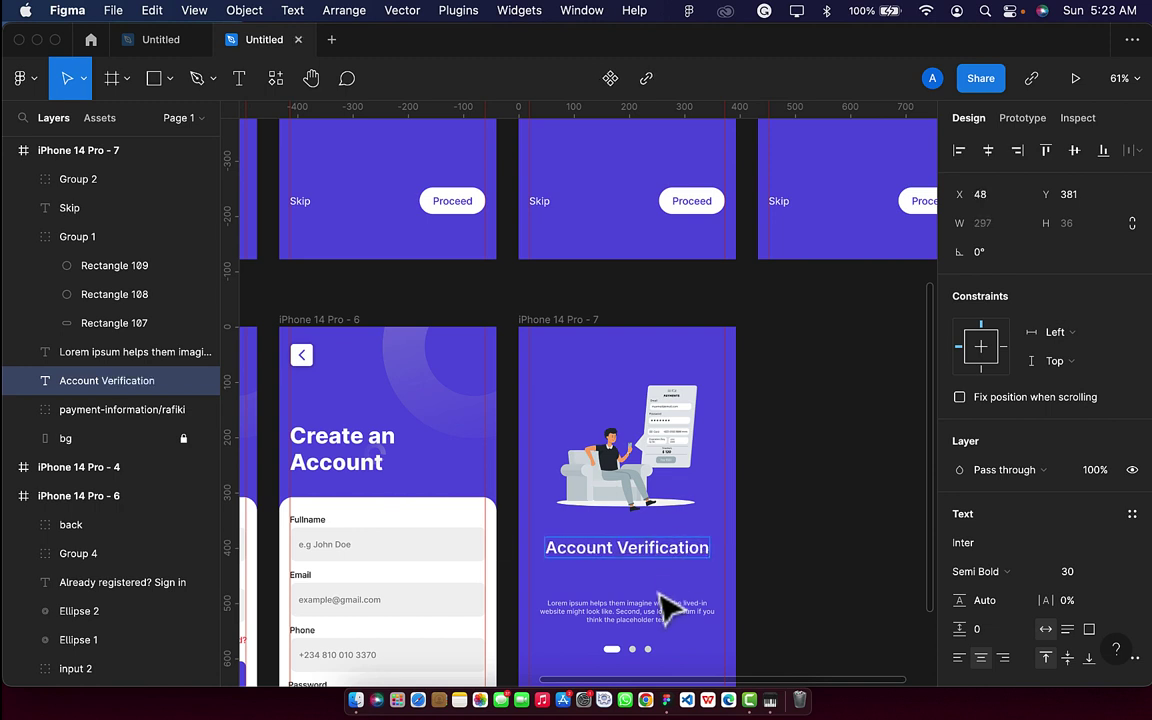
key(Escape)
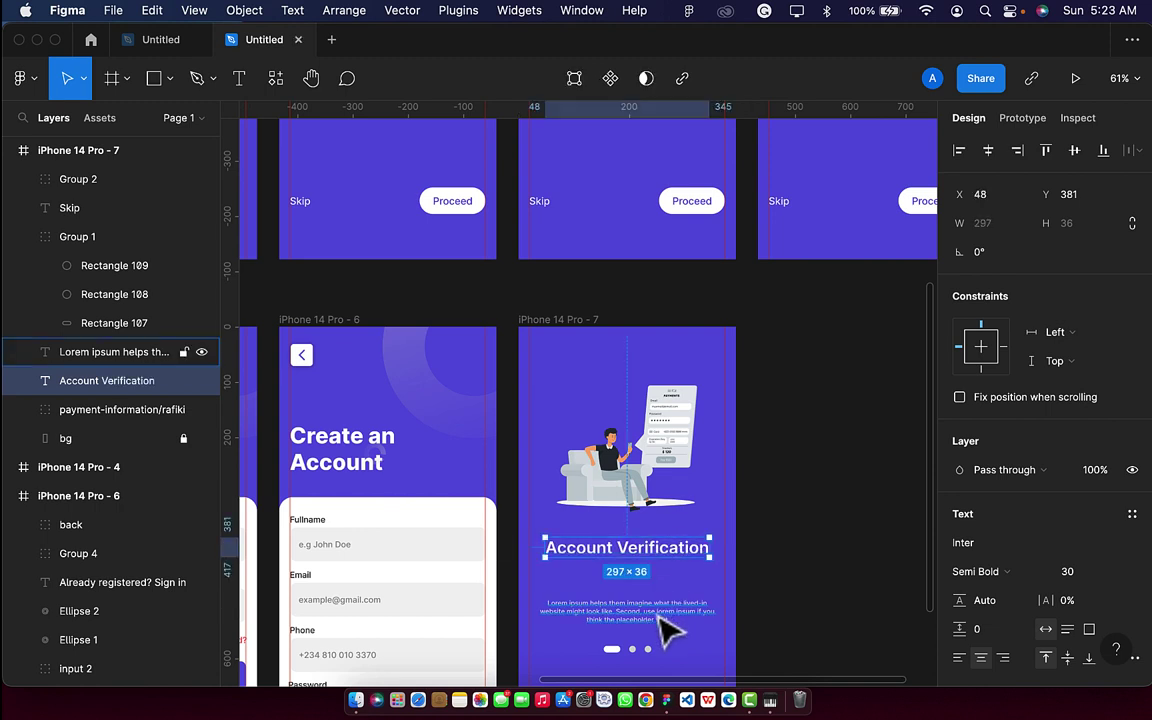
Delete the Lorem ipsum paragraph and the pagination dots.
click(663, 615)
key(Delete)
click(622, 652)
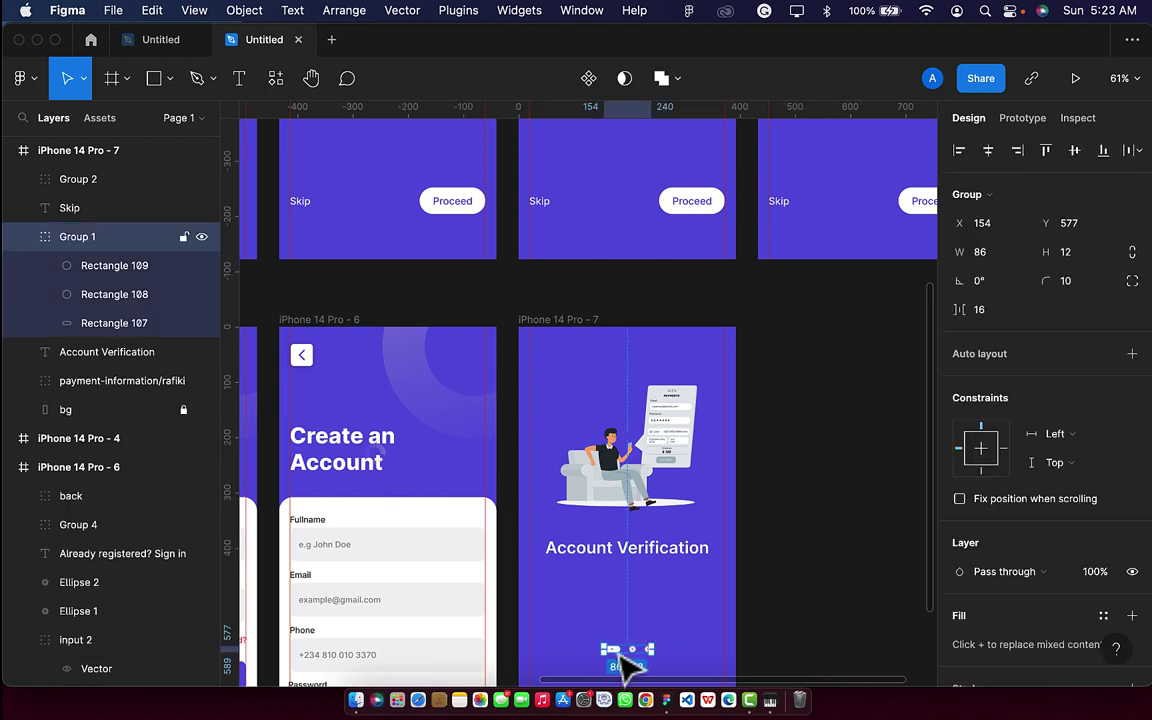
key(Delete)
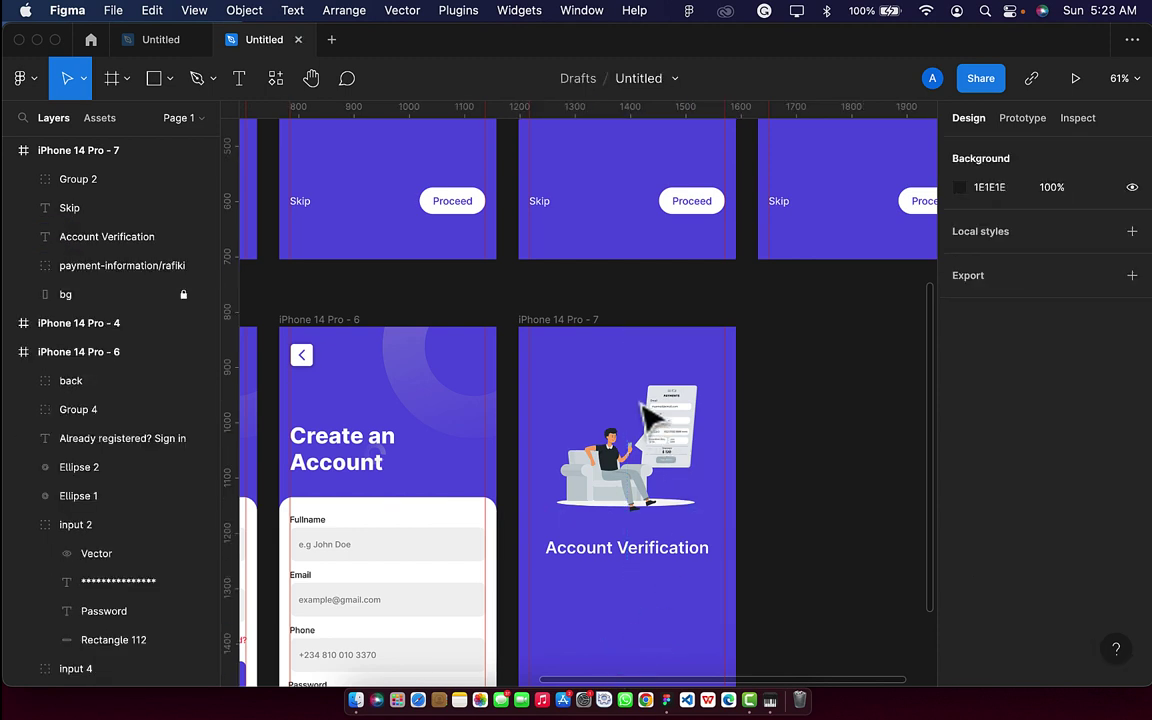
Set the Account Verification screen's bg layer fill to FAFAFA.
click(588, 320)
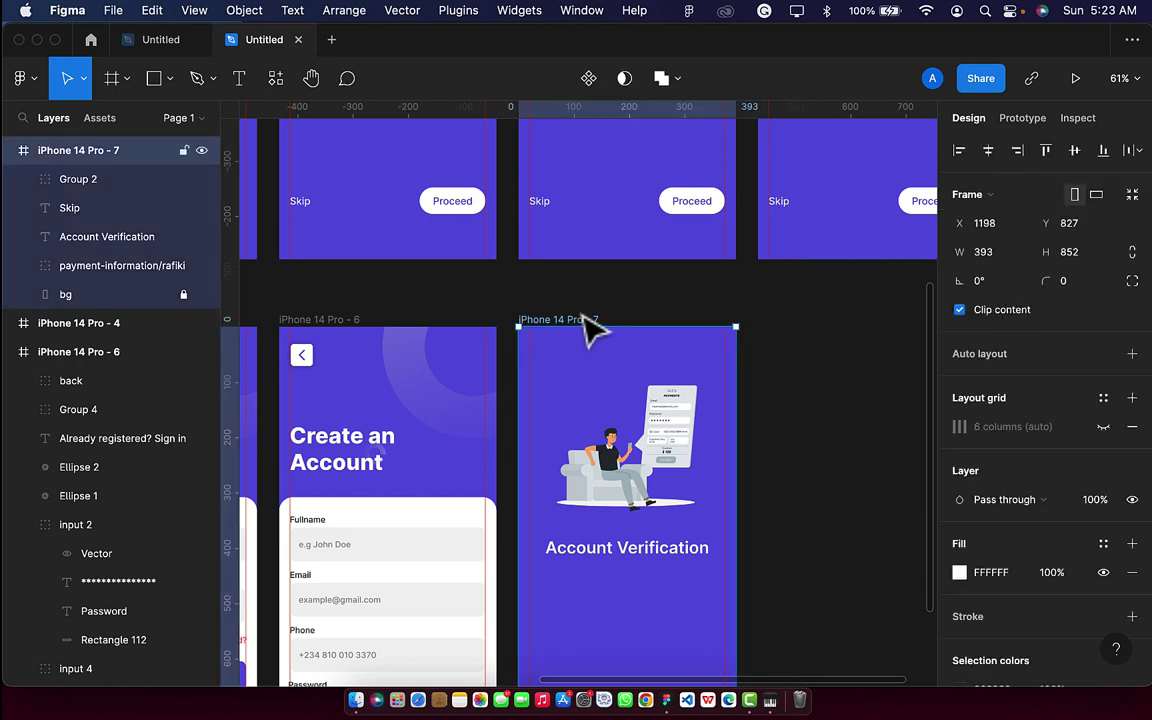
click(150, 292)
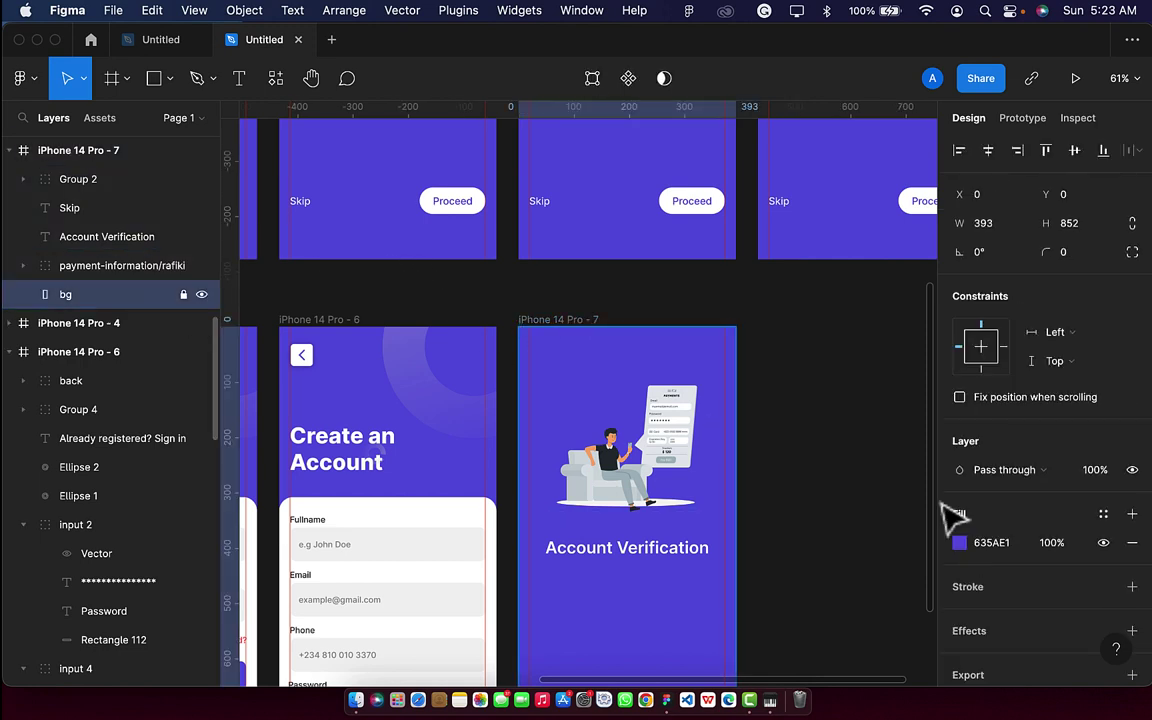
click(1013, 543)
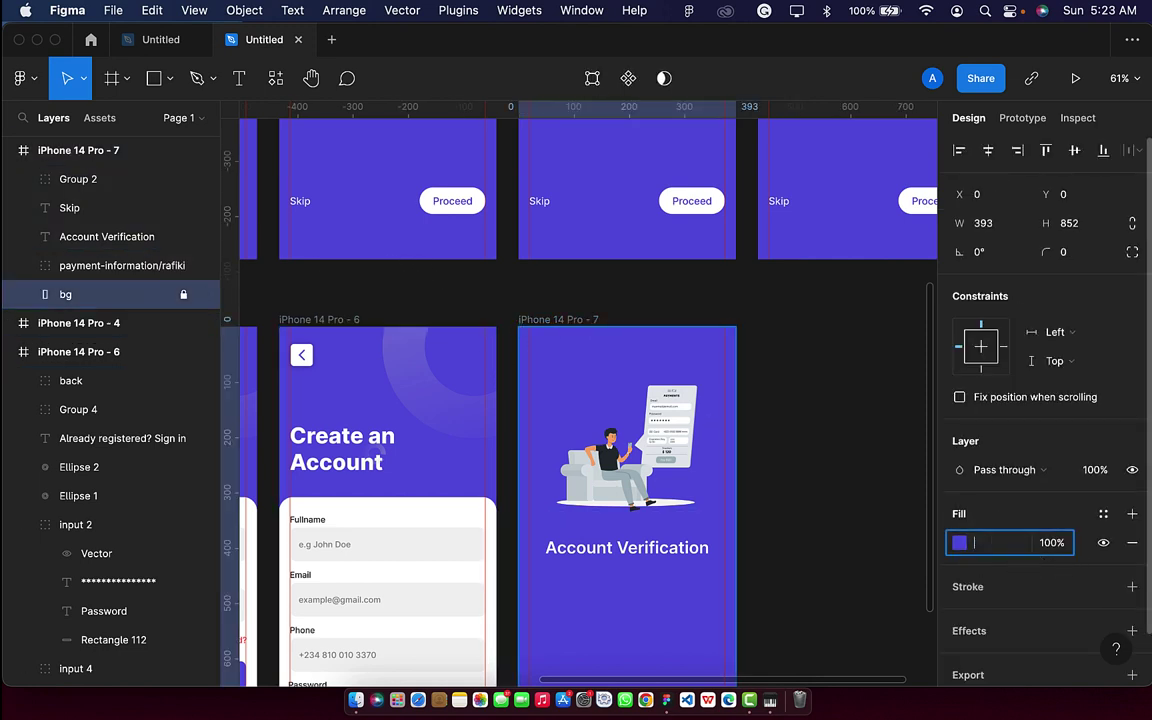
text(fafafa)
key(Return)
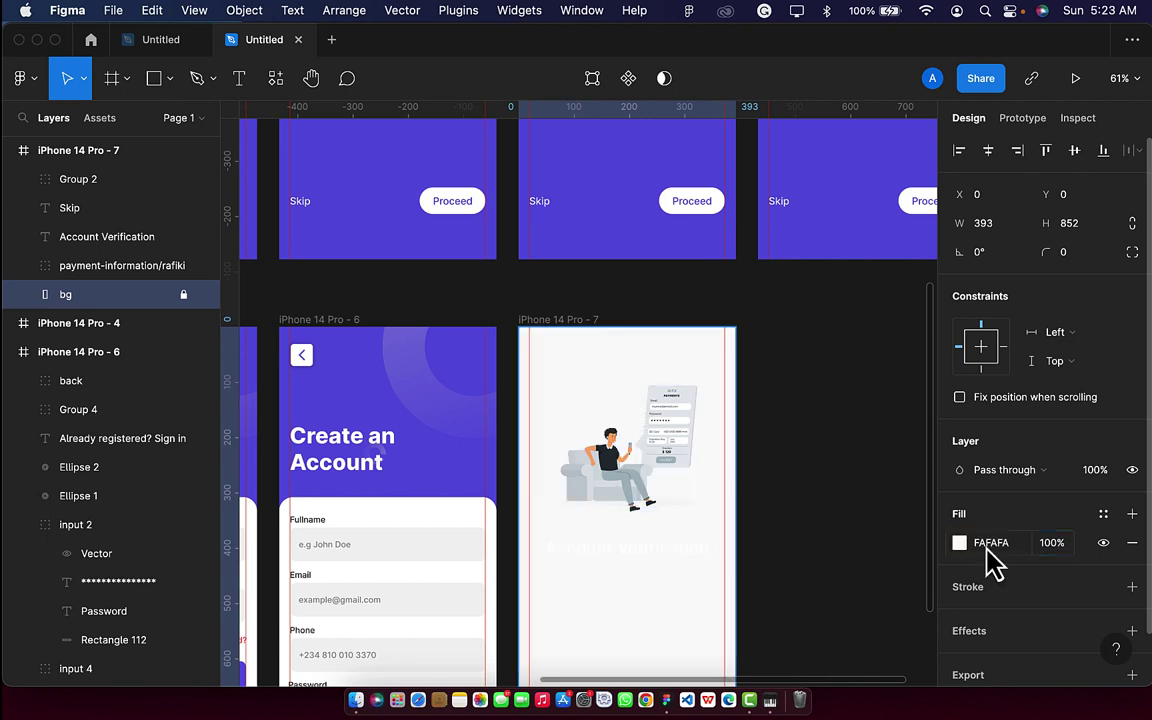
Eyedrop the purple onto the Account Verification heading.
click(655, 550)
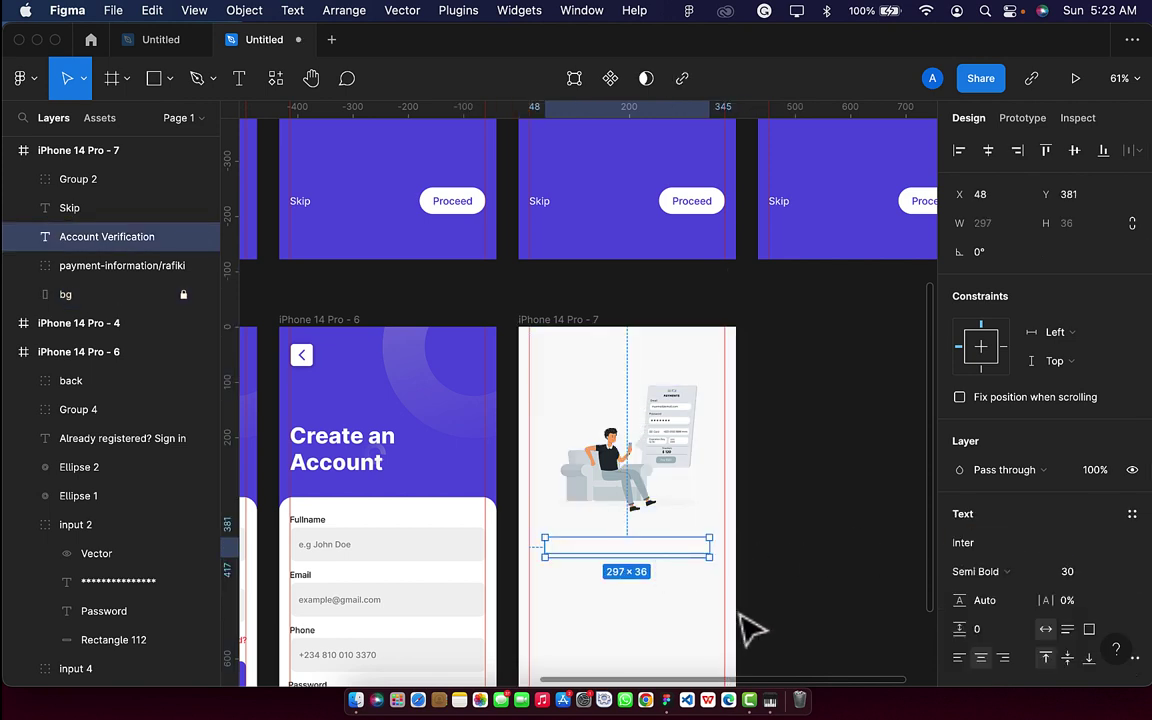
key(i)
click(580, 205)
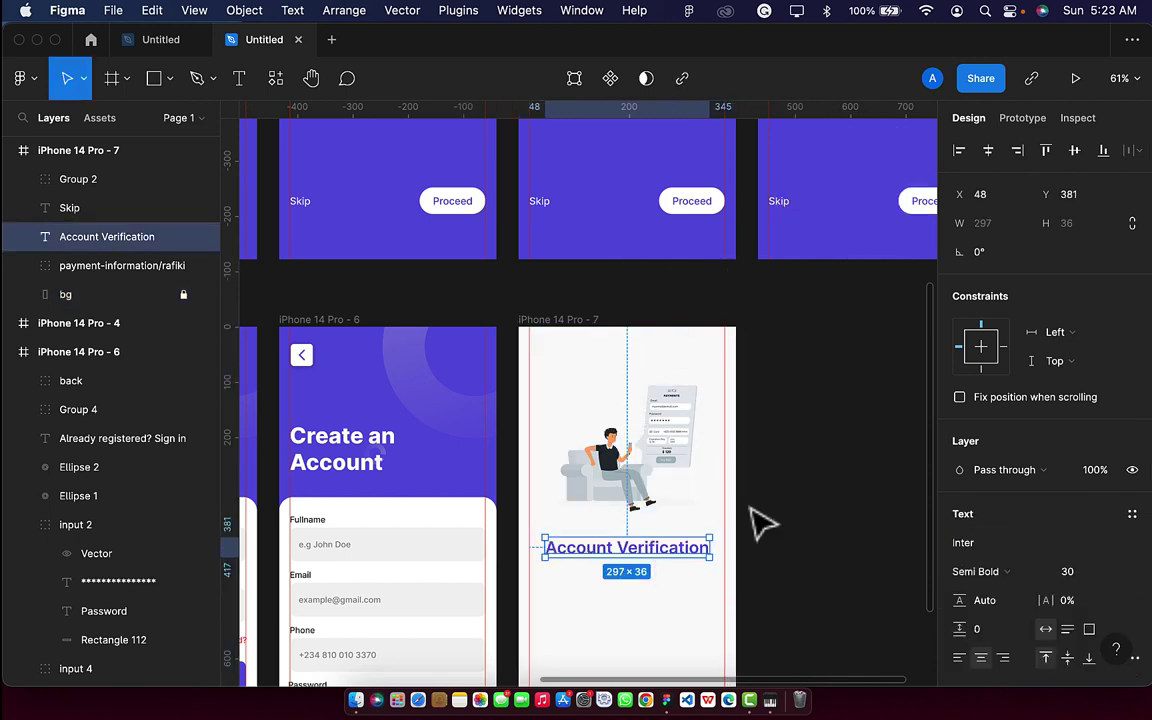
click(787, 586)
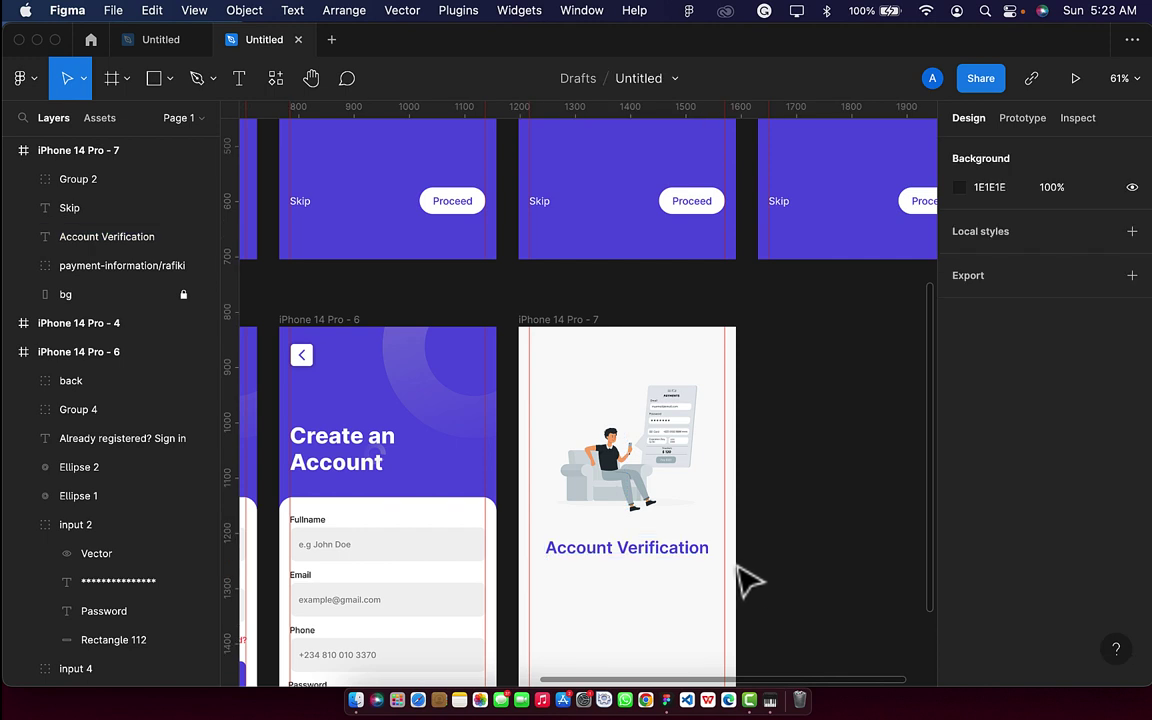
Recolour the Account Verification heading with the dark grey 263238 document colour.
click(622, 571)
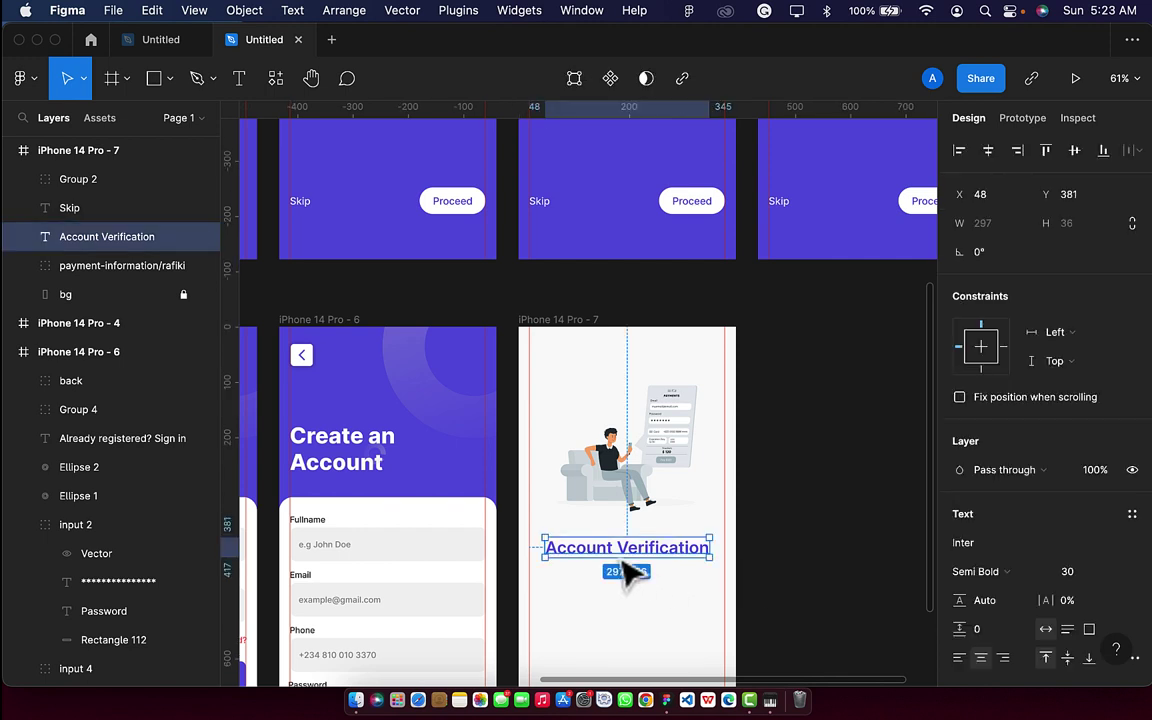
scroll(1049, 602, down, 2)
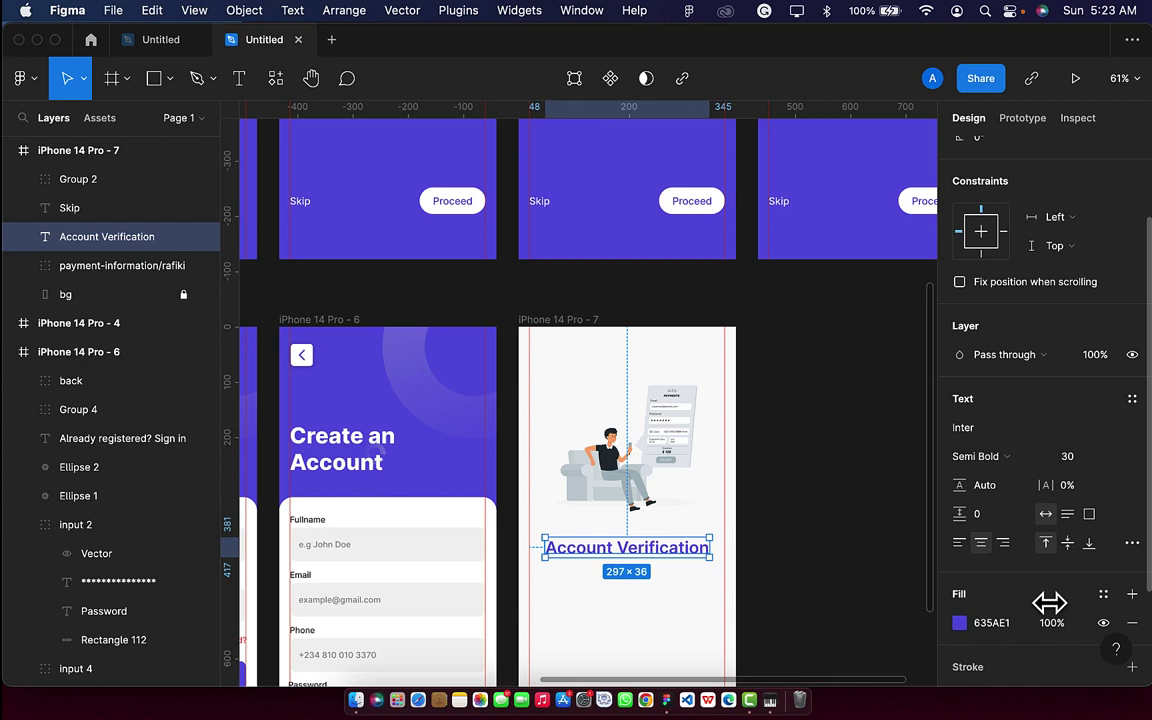
click(960, 624)
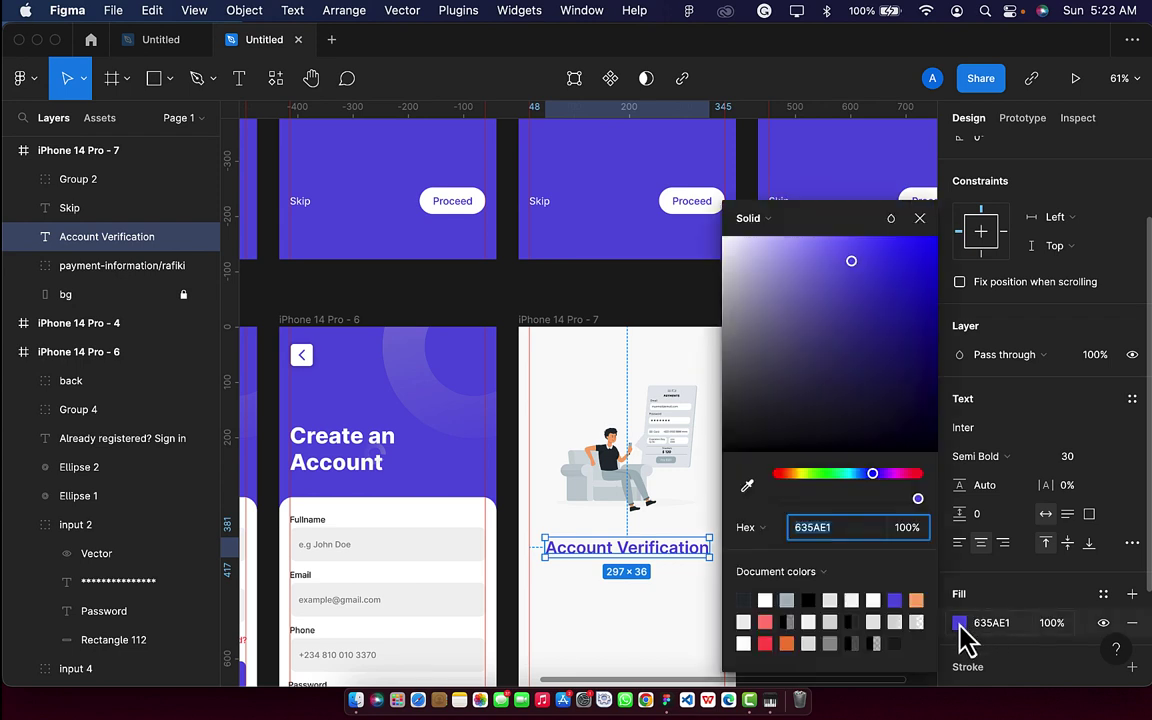
click(743, 600)
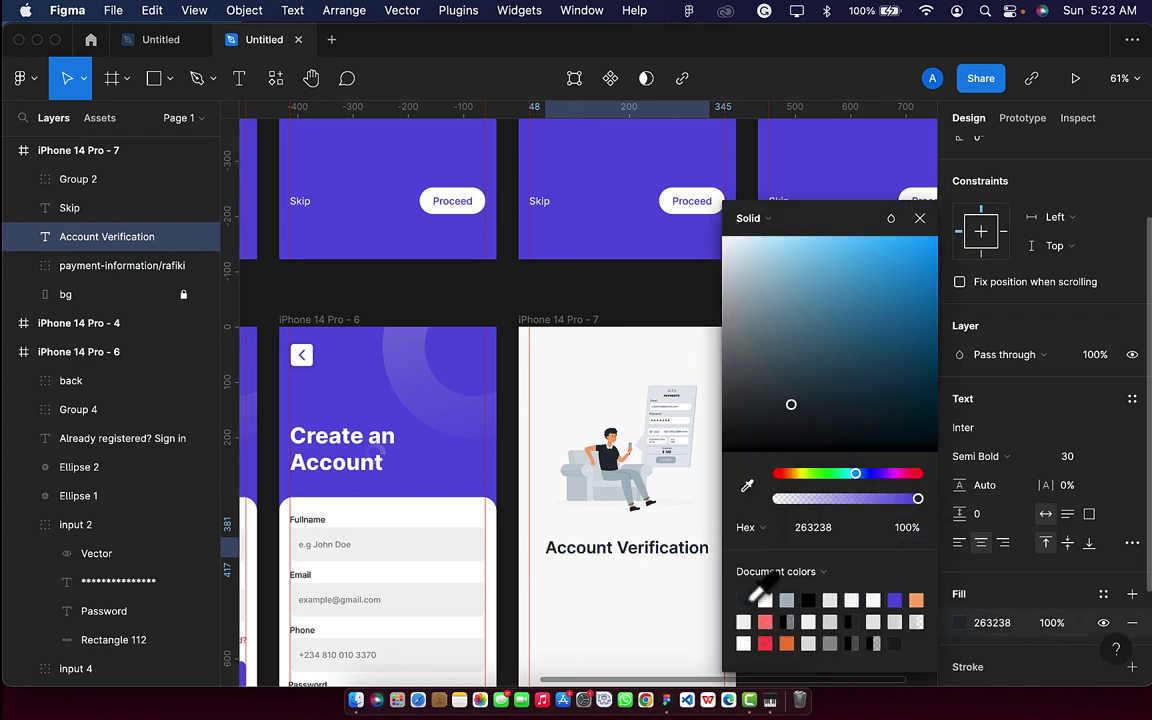
click(1016, 630)
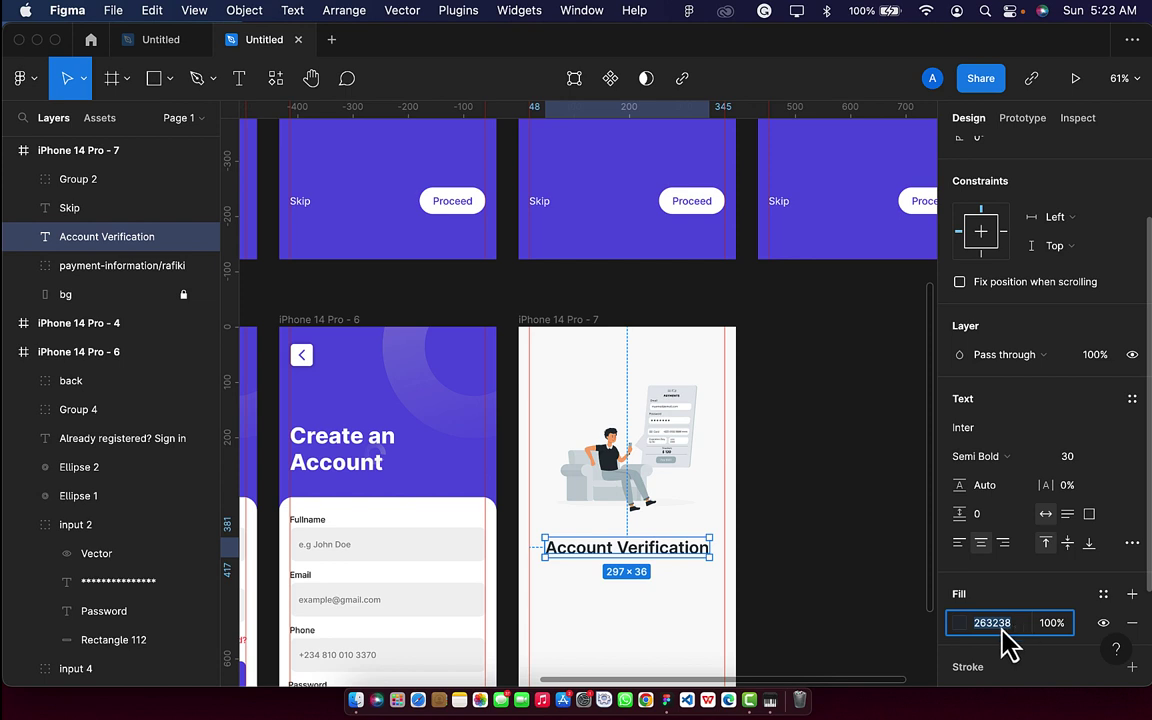
Add a two-line note under the heading: 'An otp has been sent to' followed by a masked phone number.
click(239, 79)
click(585, 590)
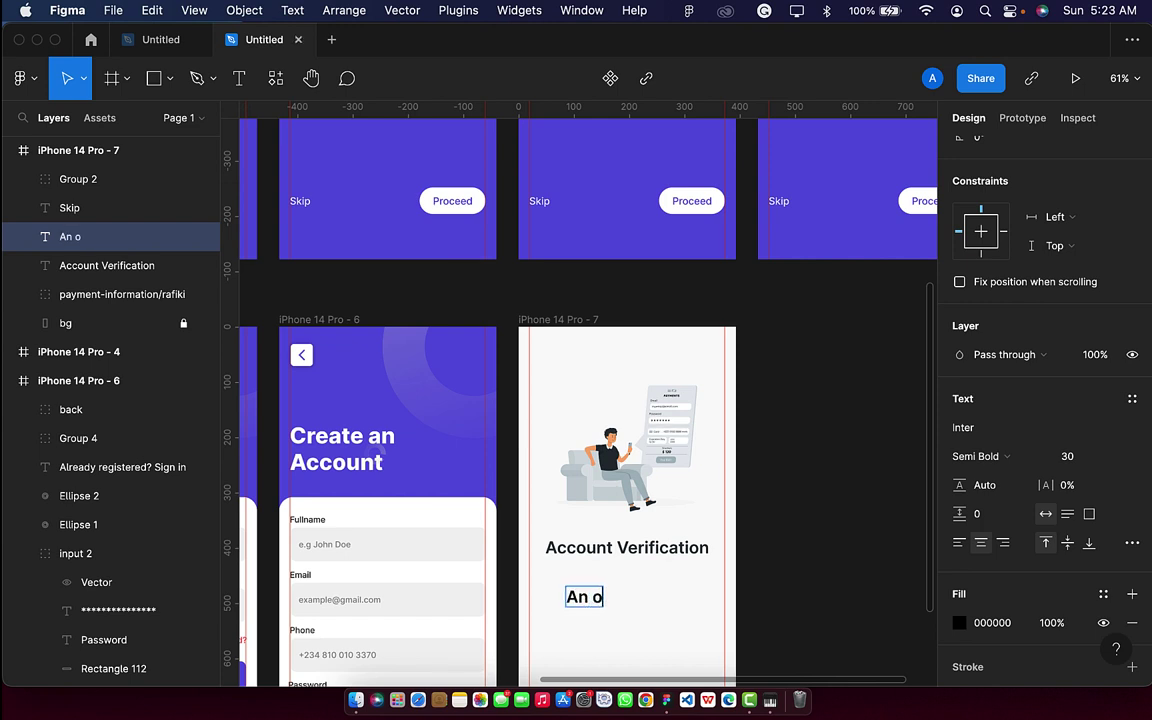
text(An otp has)
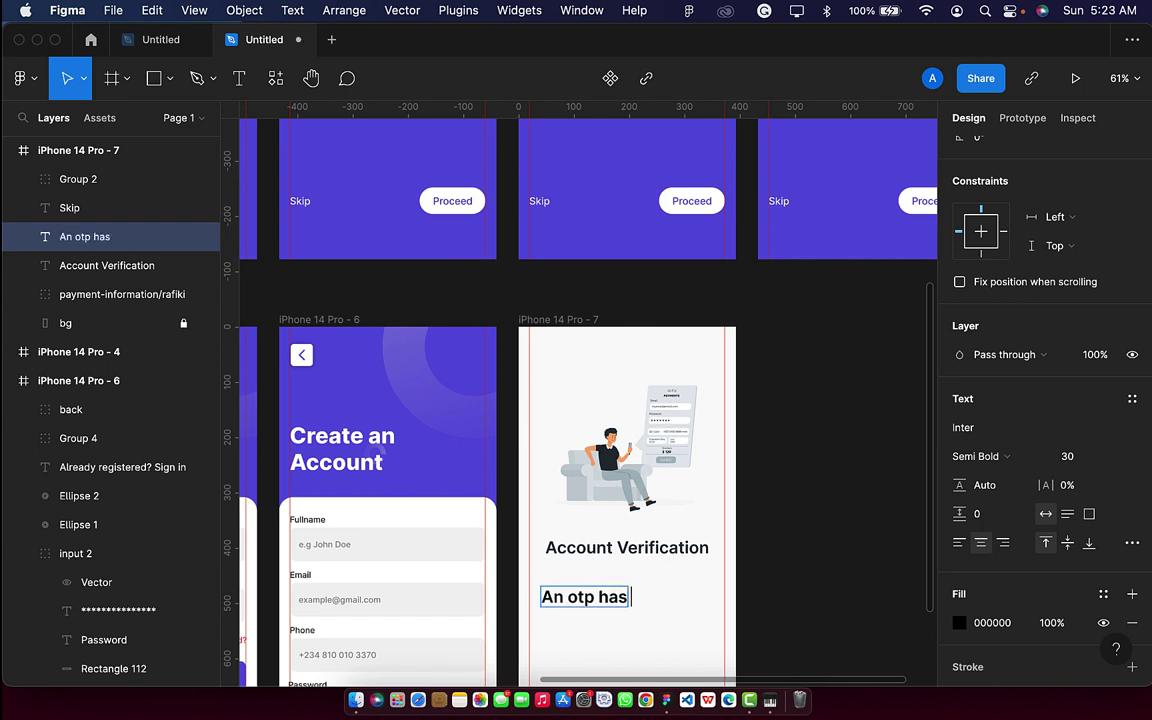
text( been sne)
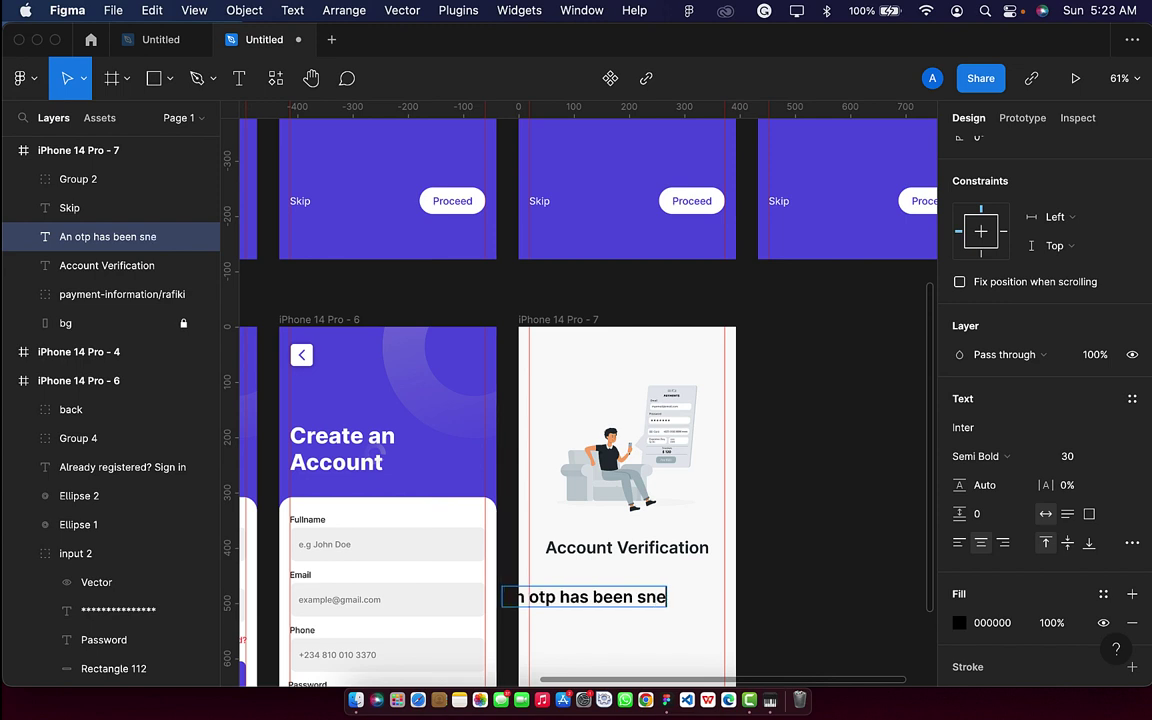
key(BackSpace)
key(BackSpace)
text(ent to)
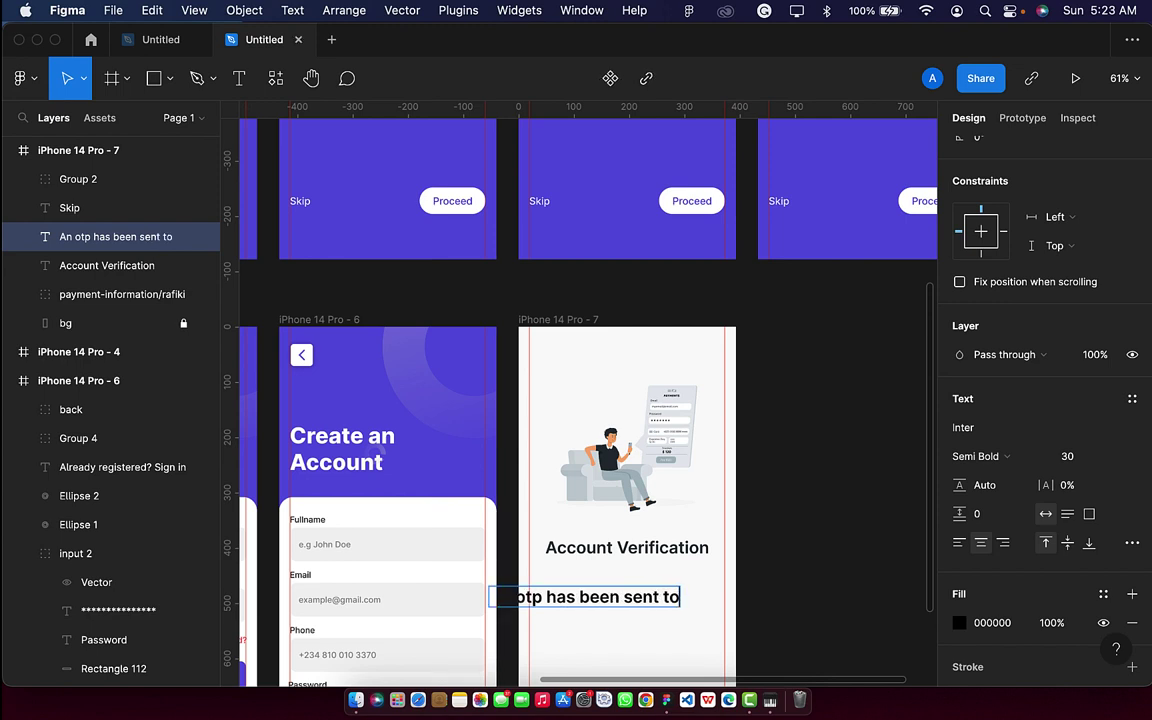
key(Return)
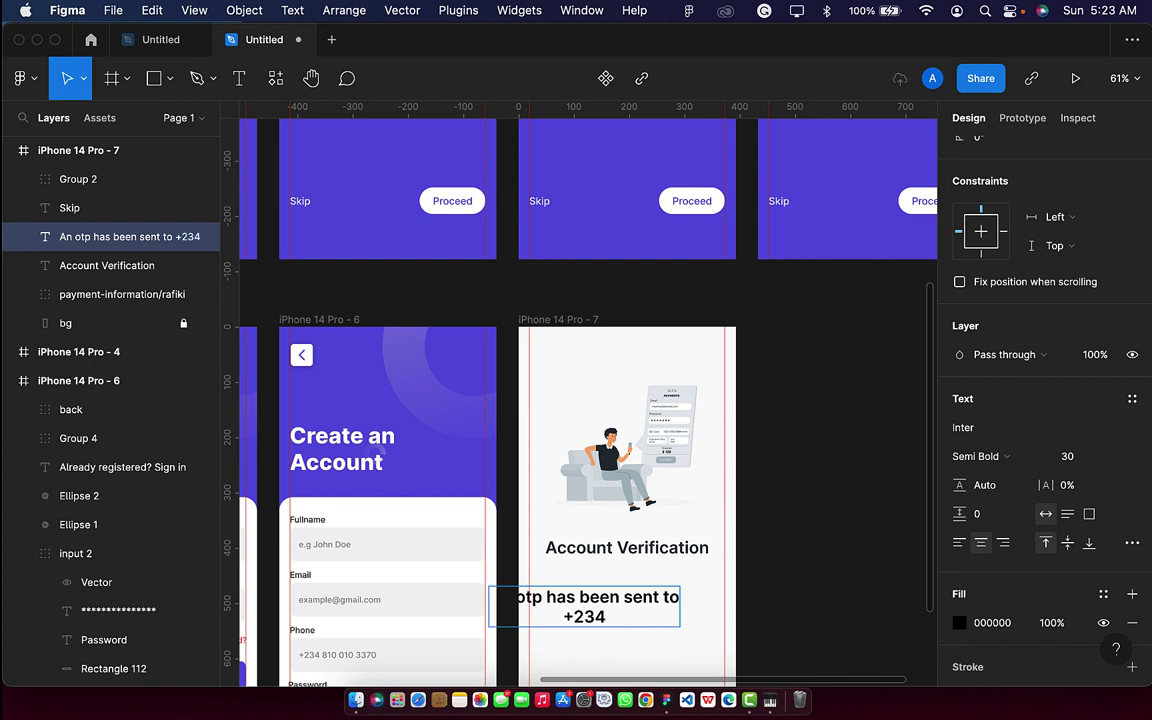
text(+234810)
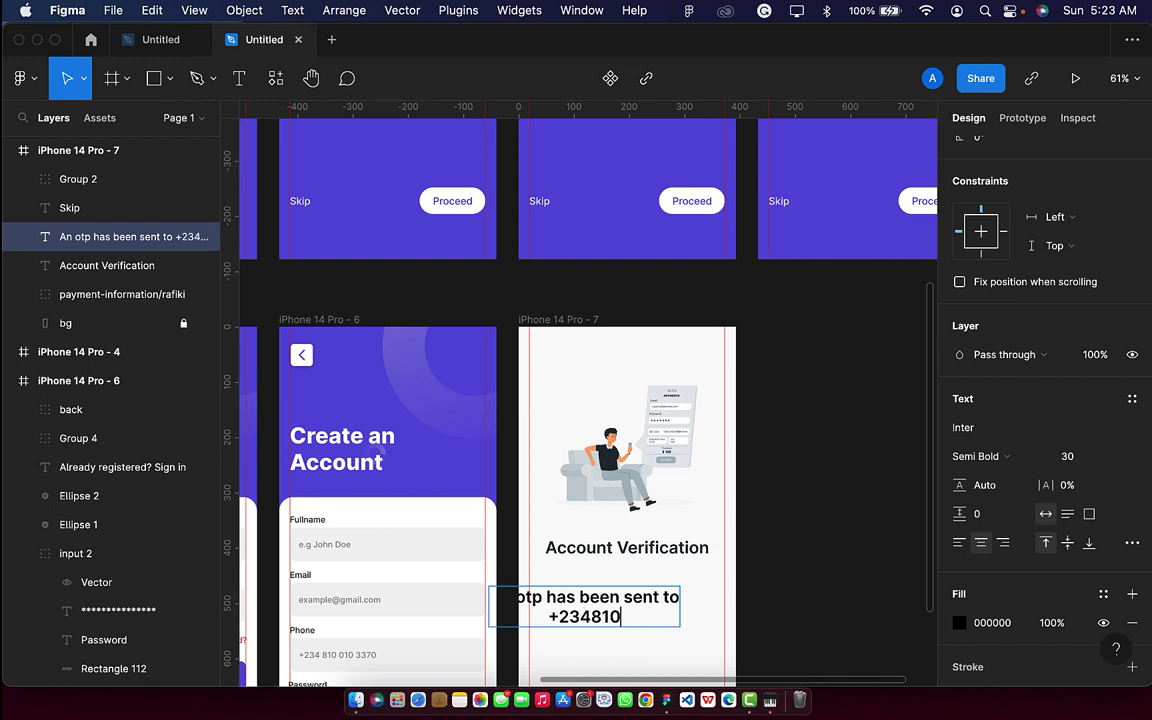
text(****)
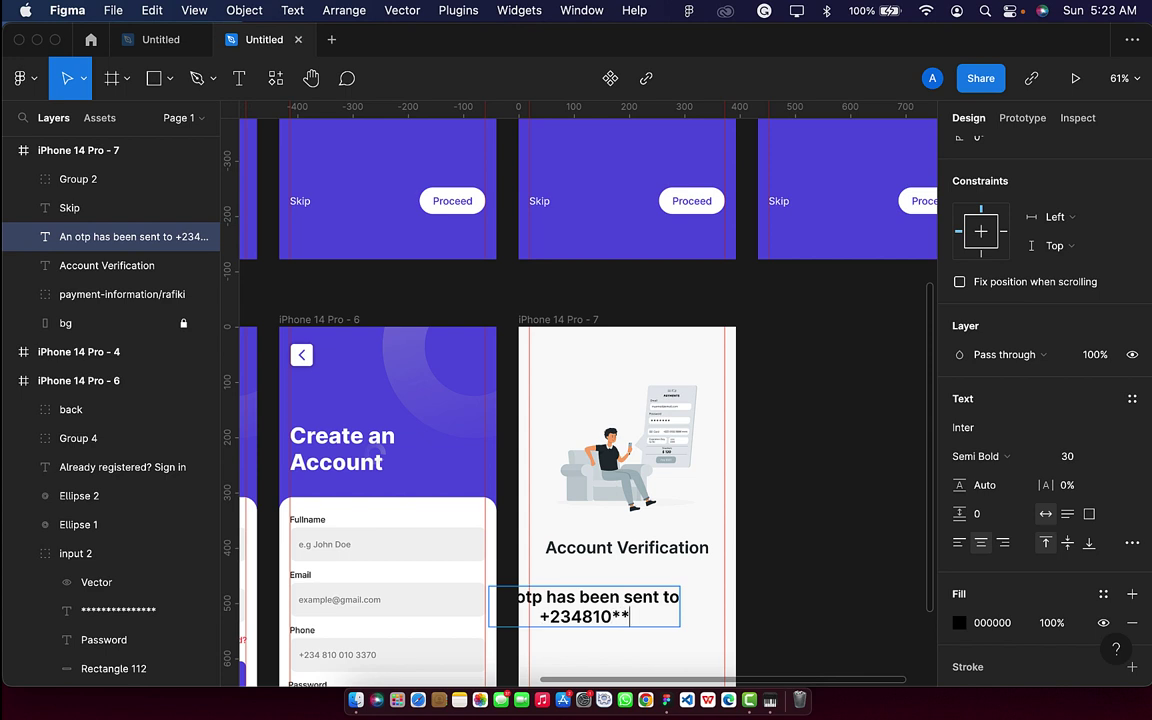
text(*3379)
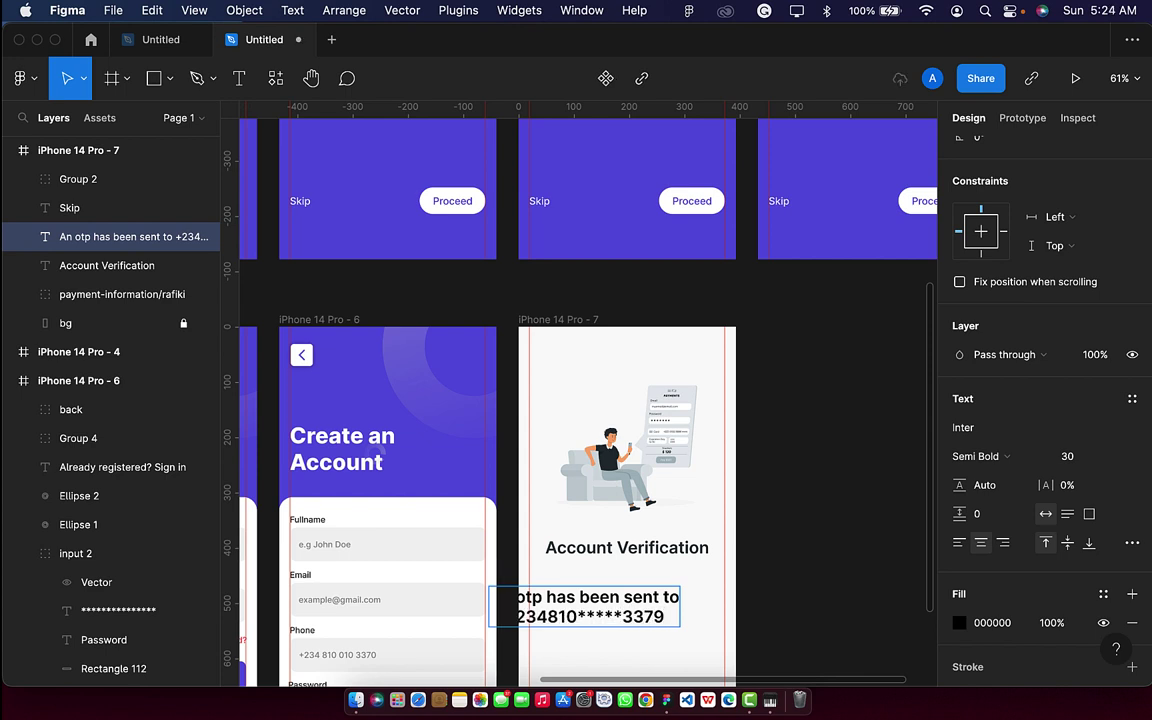
key(BackSpace)
text(0)
key(Escape)
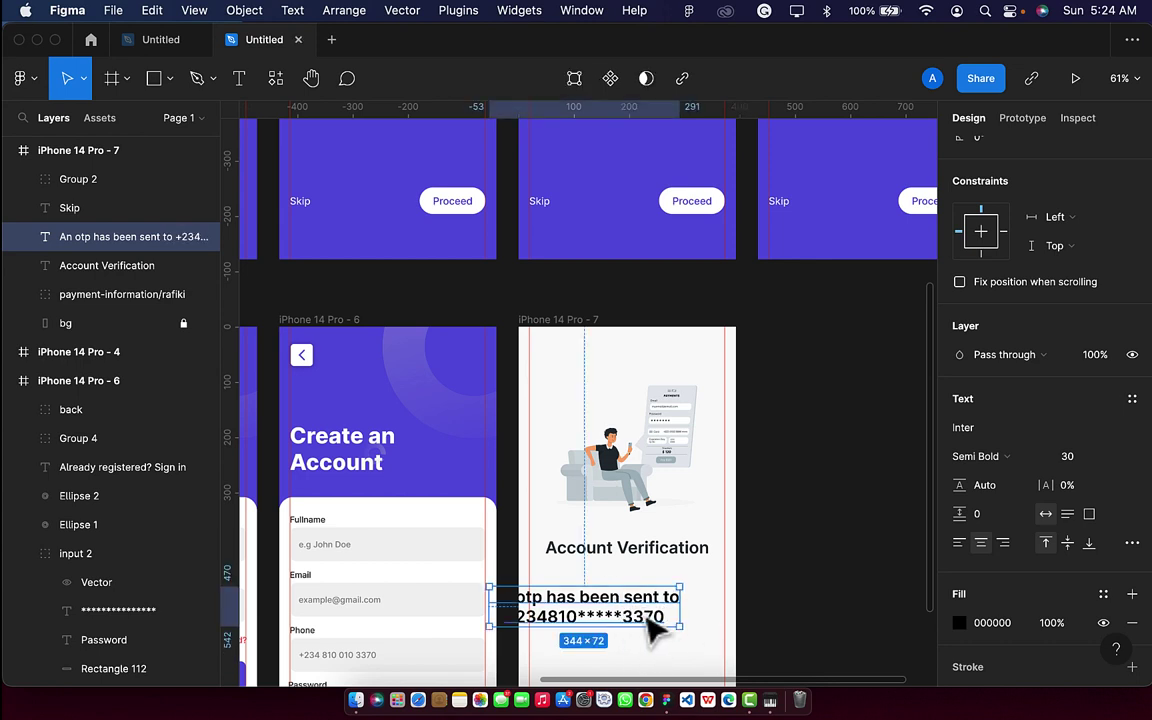
Centre the OTP note under the heading and set its font size to 15.
drag(652, 628, 676, 624)
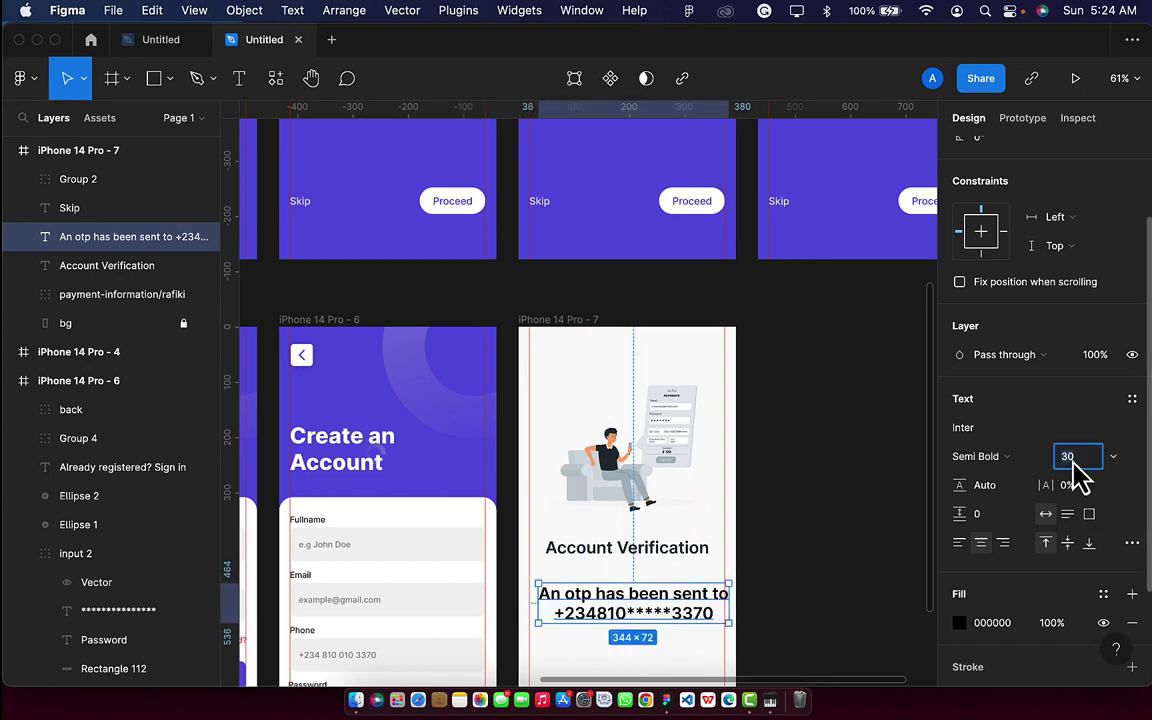
text(12)
key(Return)
scroll(670, 545, up, 5)
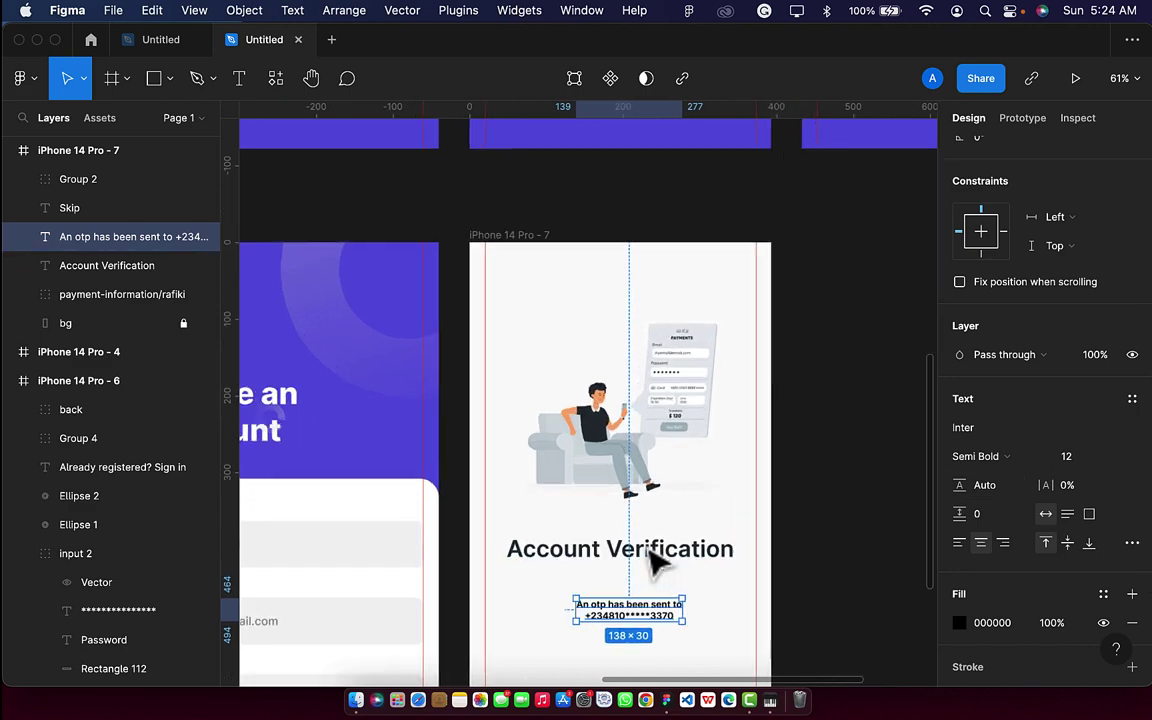
drag(593, 647, 585, 621)
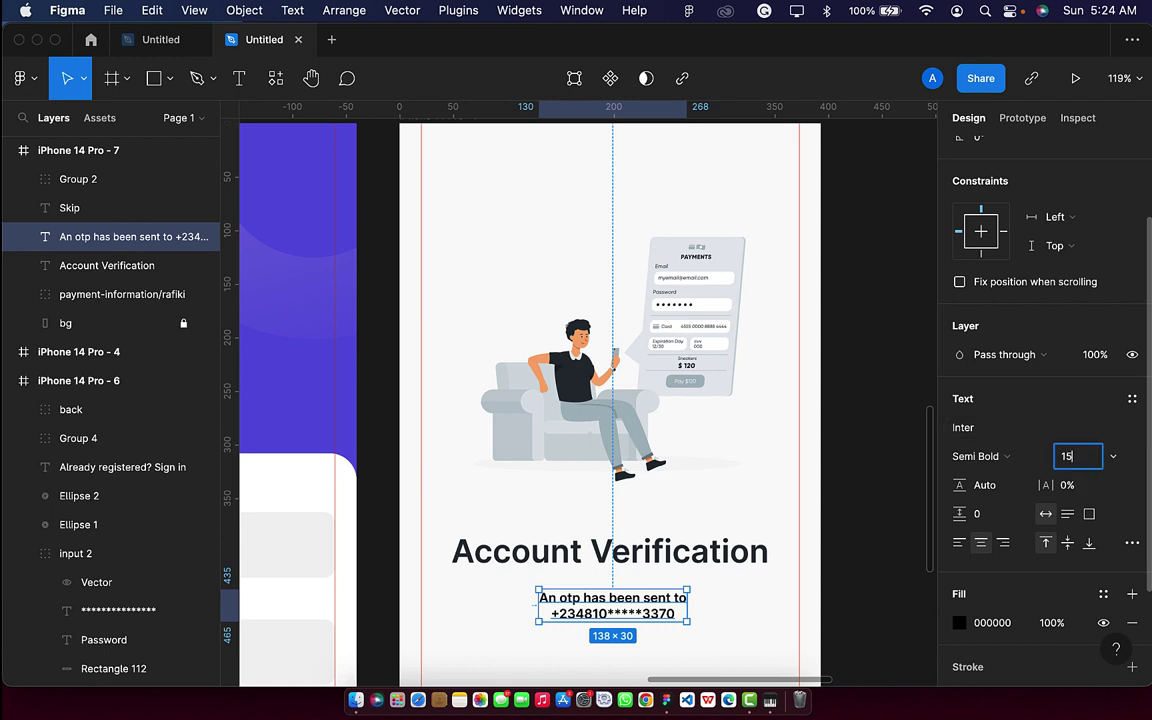
text(15)
key(Return)
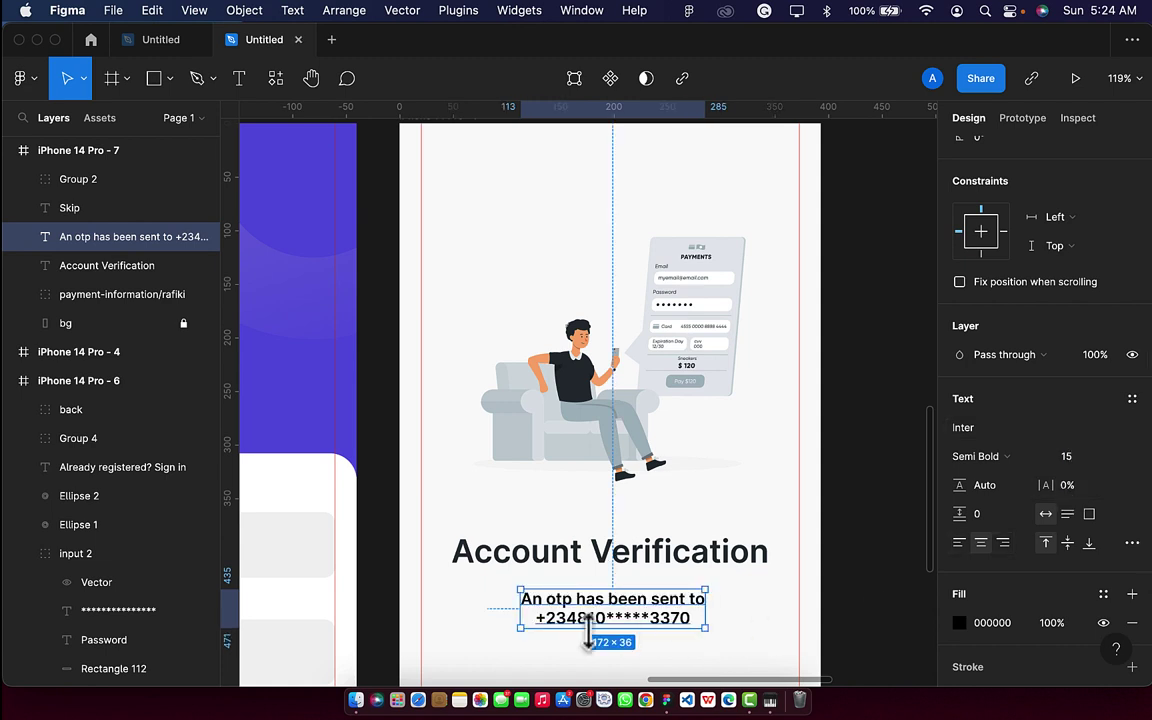
Delete the Skip text and the Proceed button from the screen.
scroll(590, 635, down, 6)
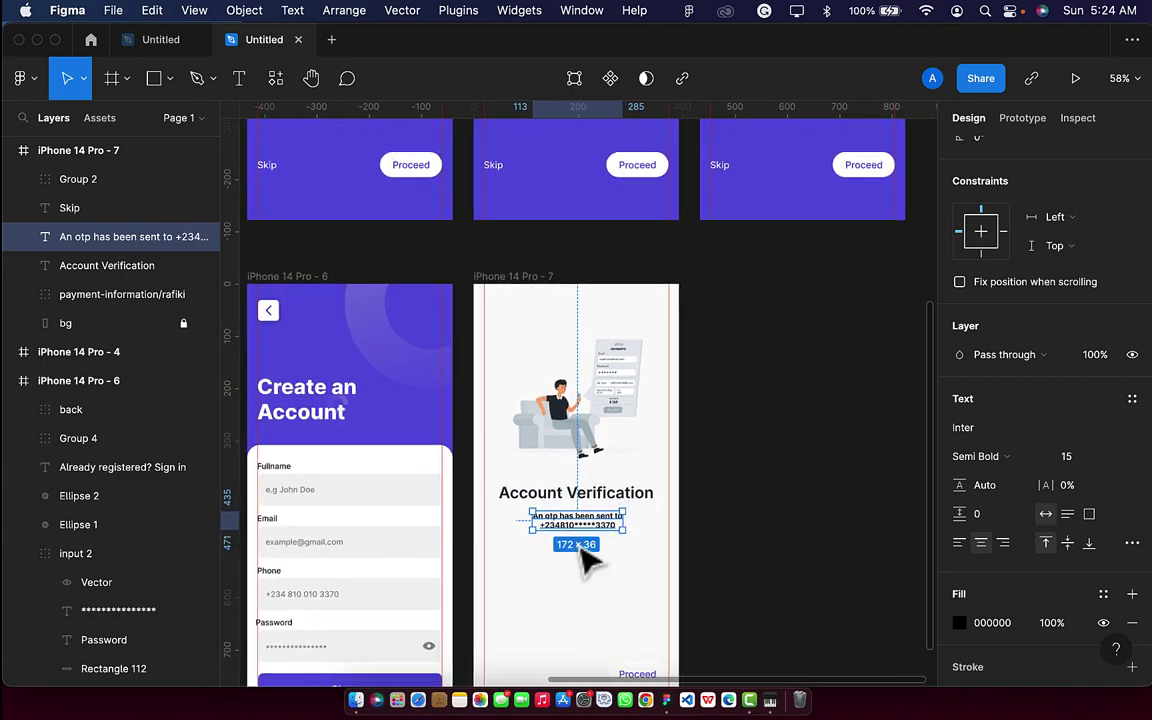
scroll(580, 553, down, 2)
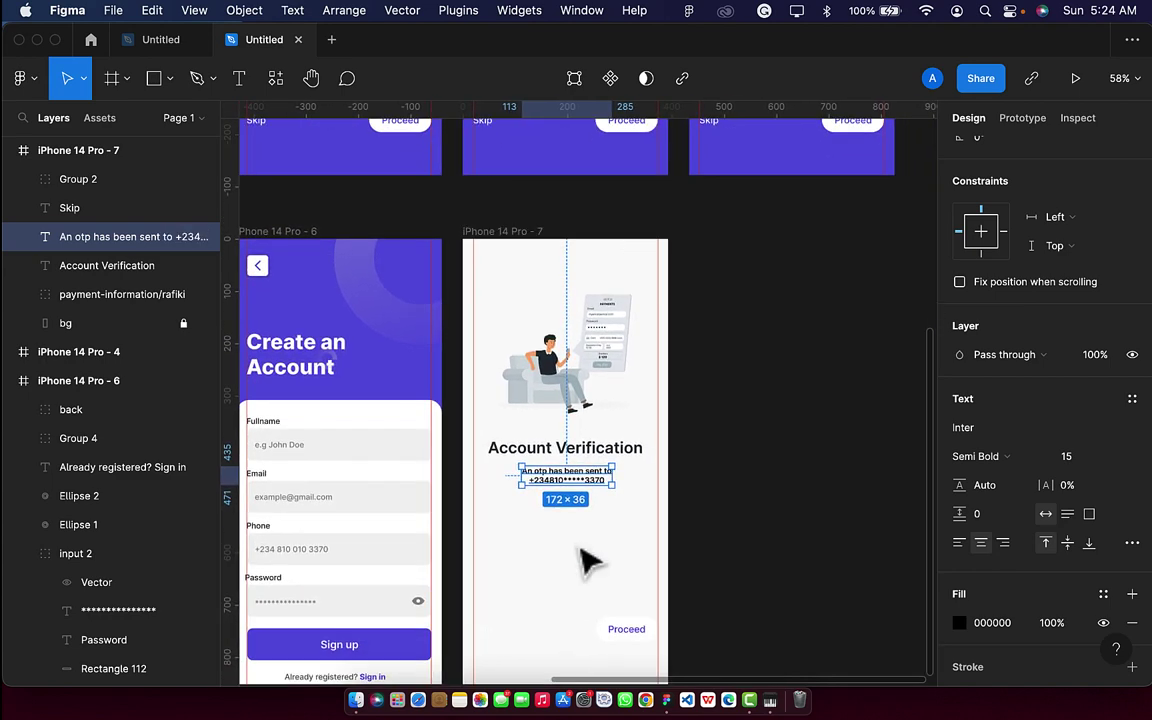
click(488, 636)
key(Delete)
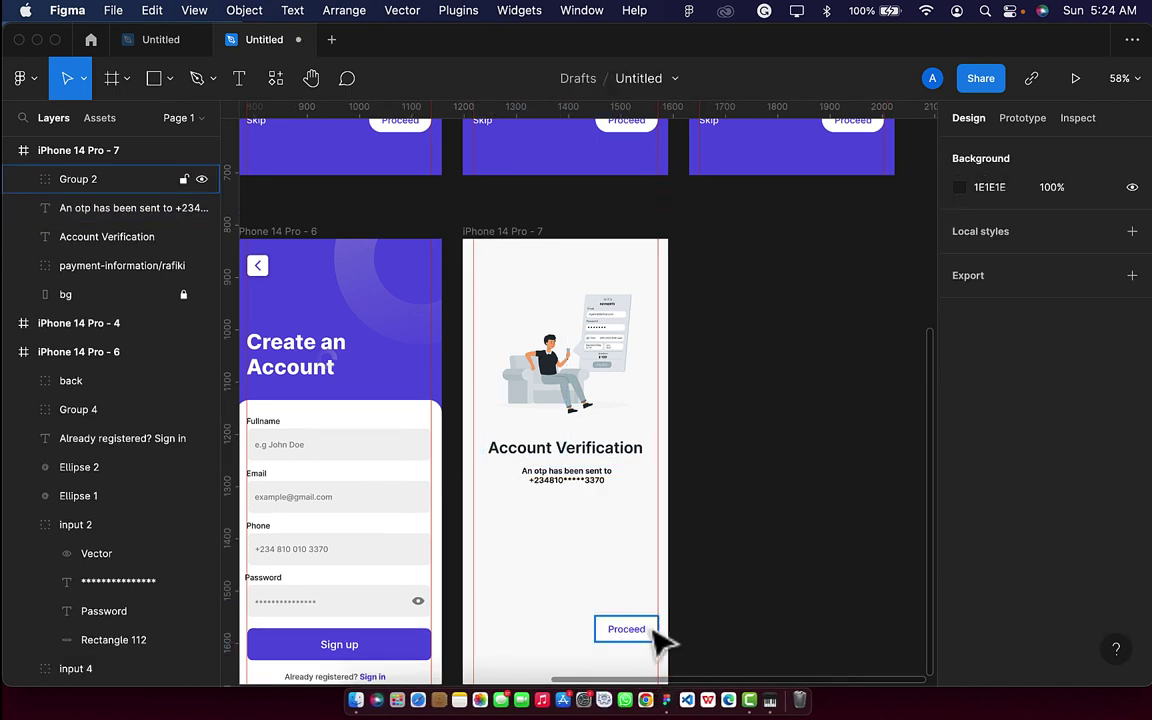
click(652, 633)
key(Delete)
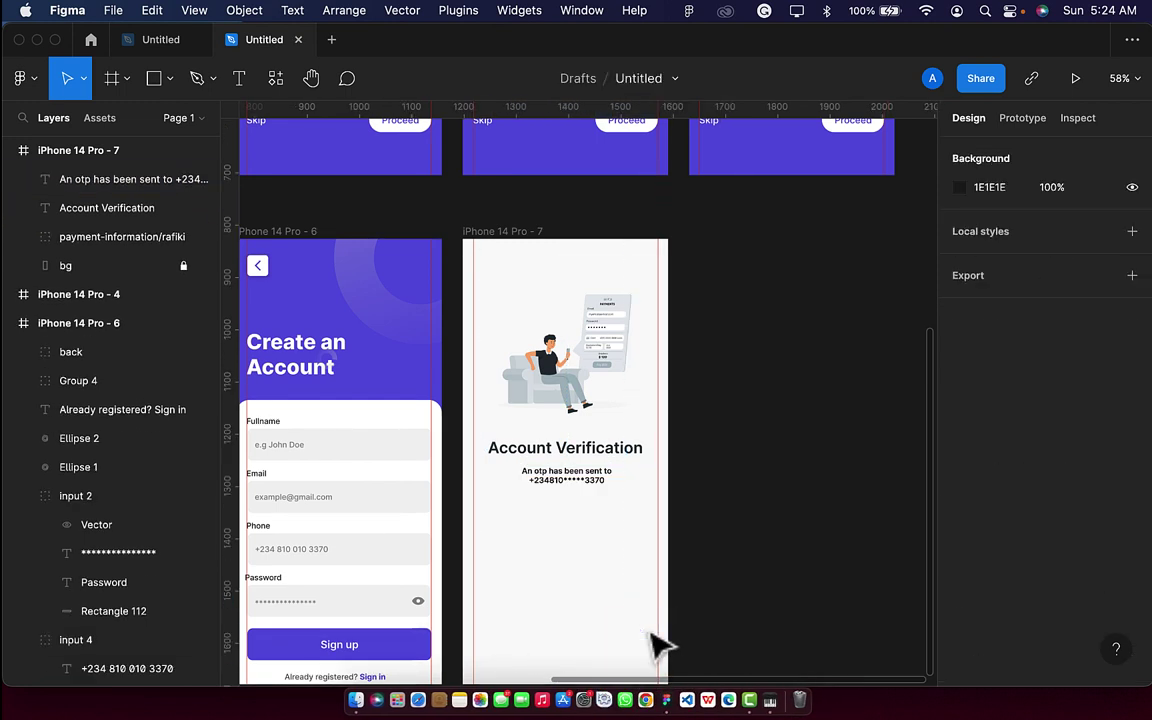
scroll(540, 577, right, 1)
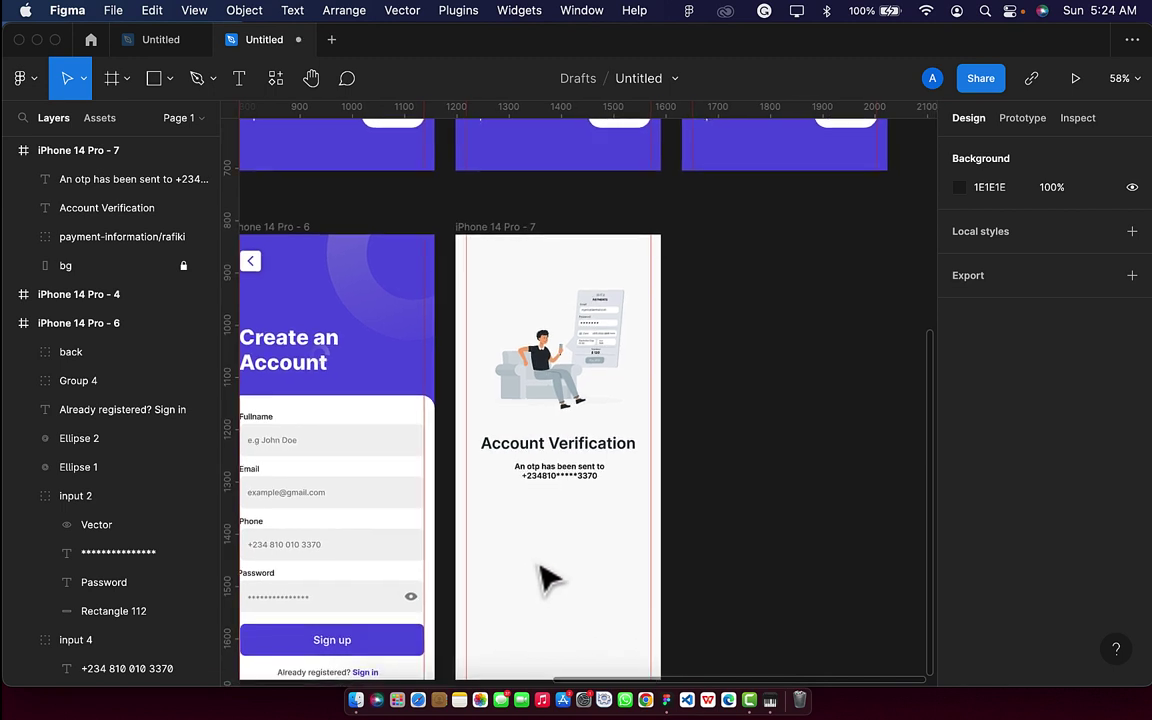
Draw a rectangle below the OTP note and size it to 50×50.
click(156, 80)
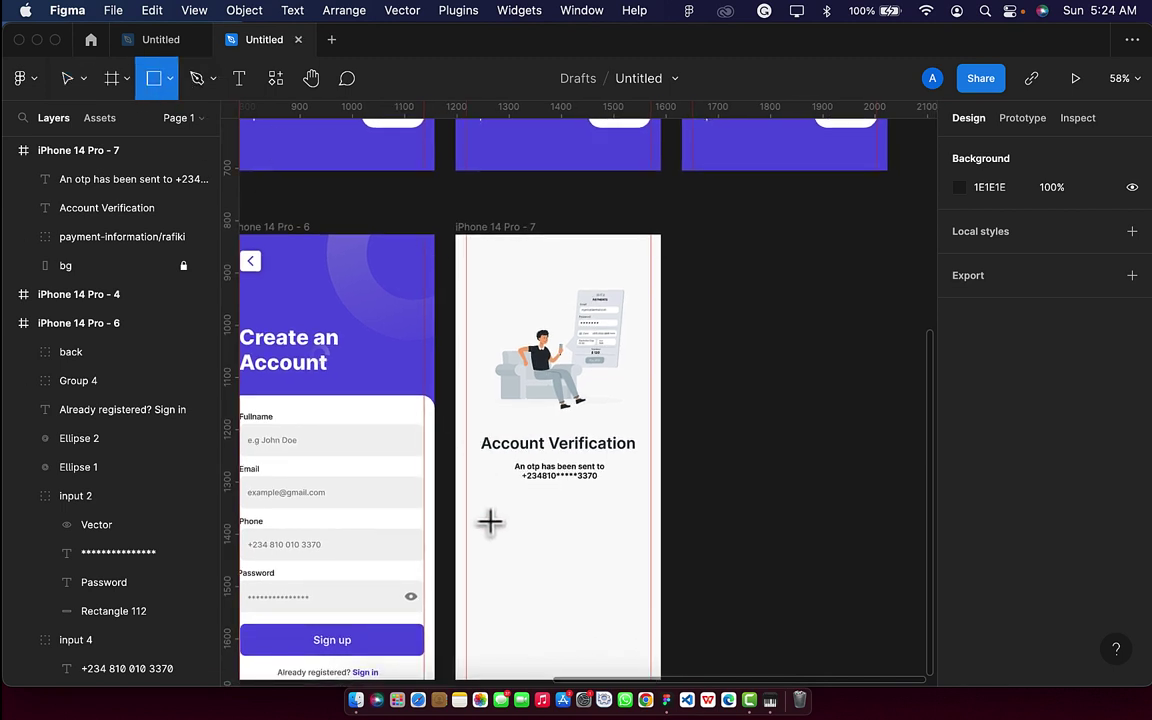
drag(489, 520, 523, 550)
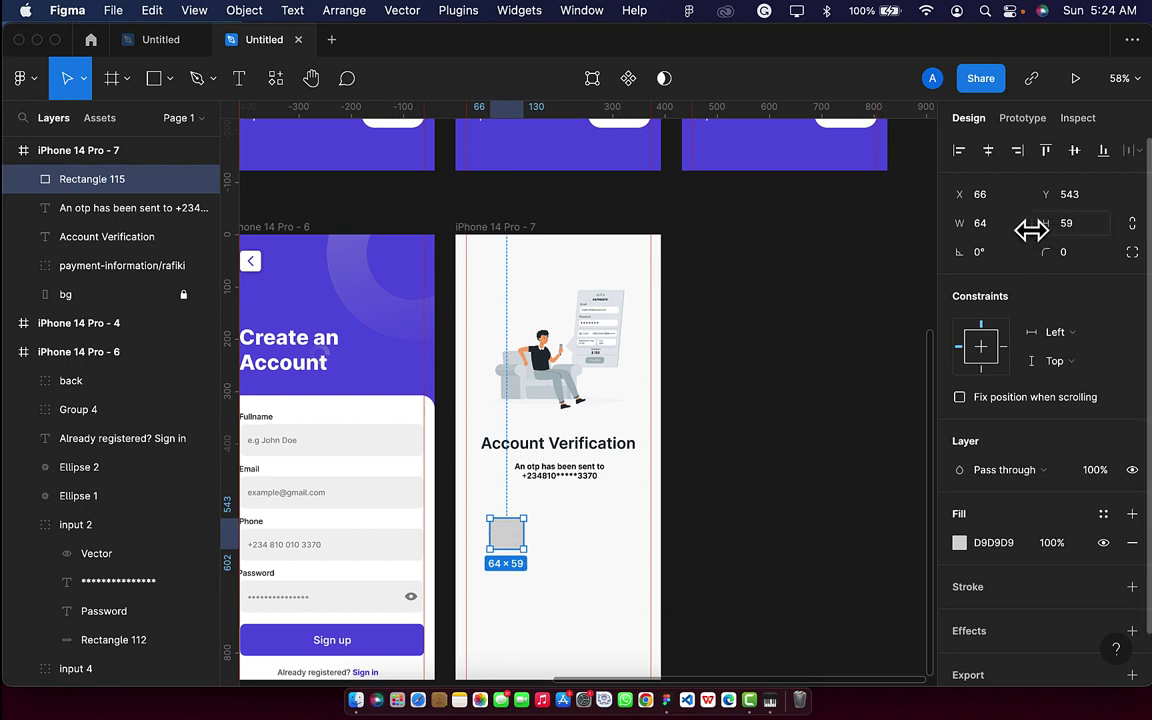
click(1093, 232)
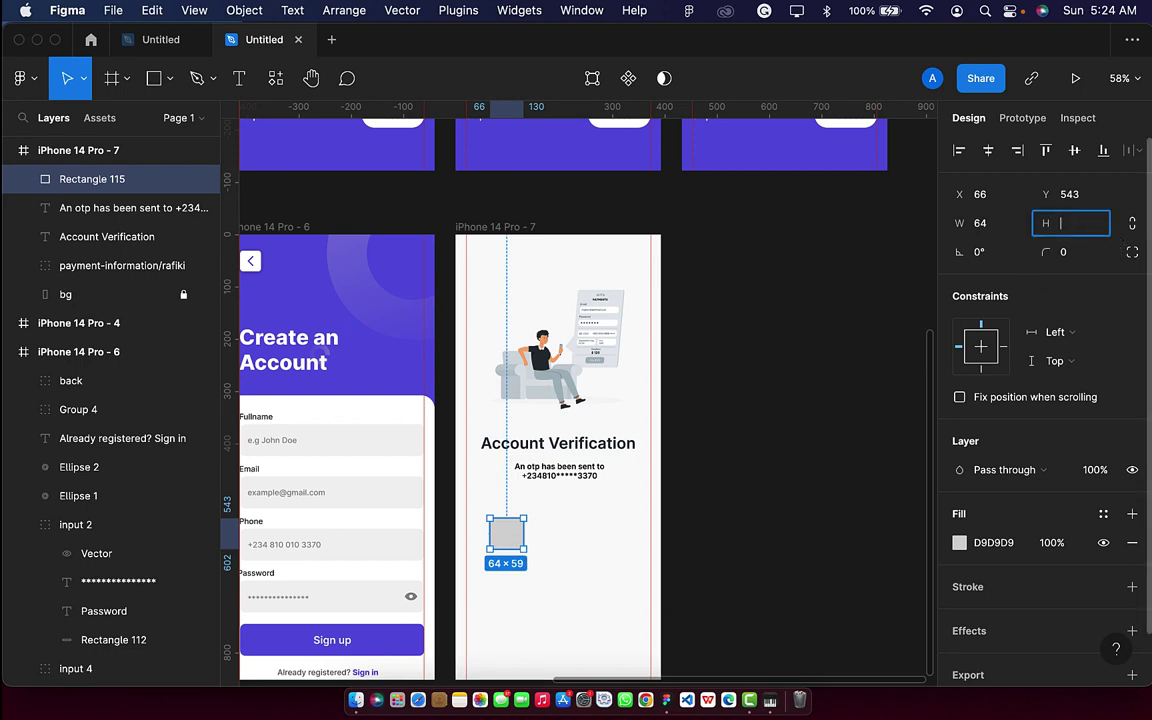
text(50)
key(Return)
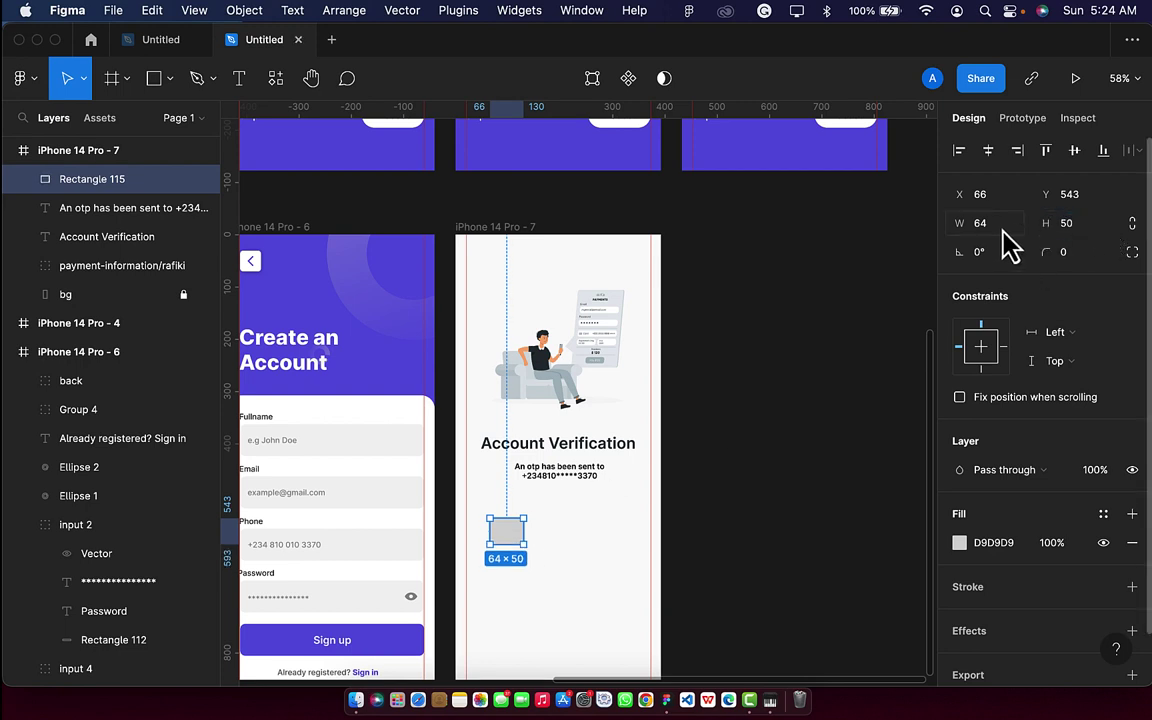
click(1001, 234)
text(50)
key(Return)
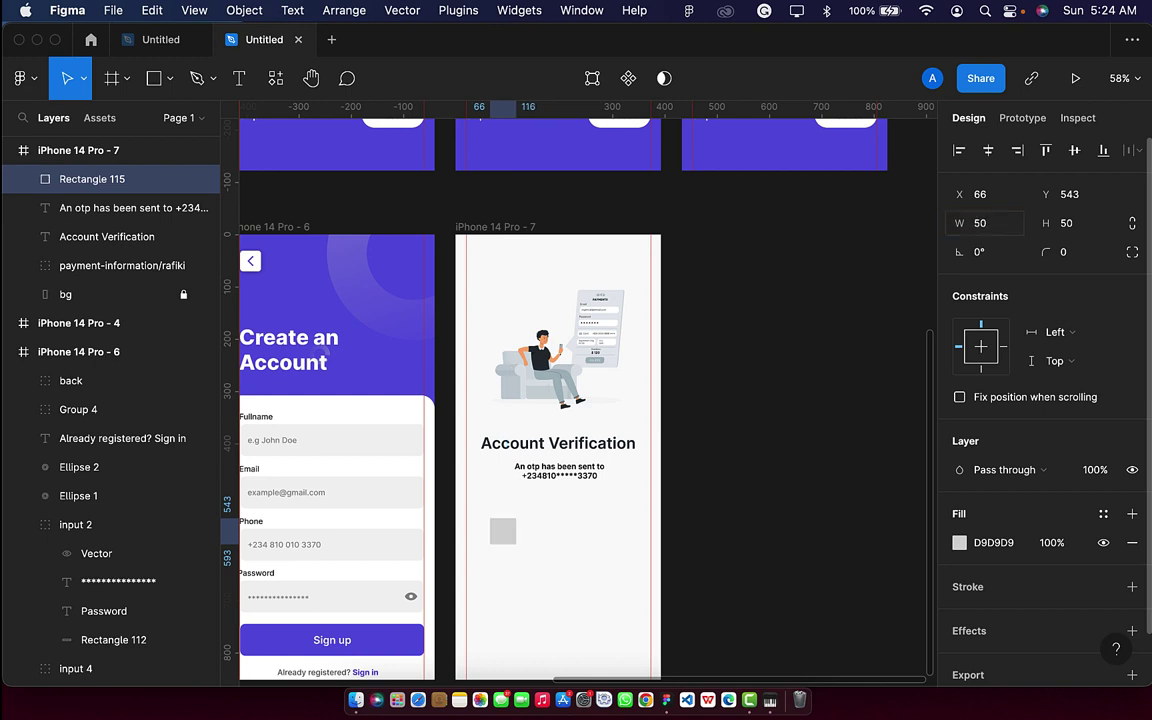
Round the square's corners to 10 and fill it with the card's white (FFFFFF).
scroll(470, 545, up, 5)
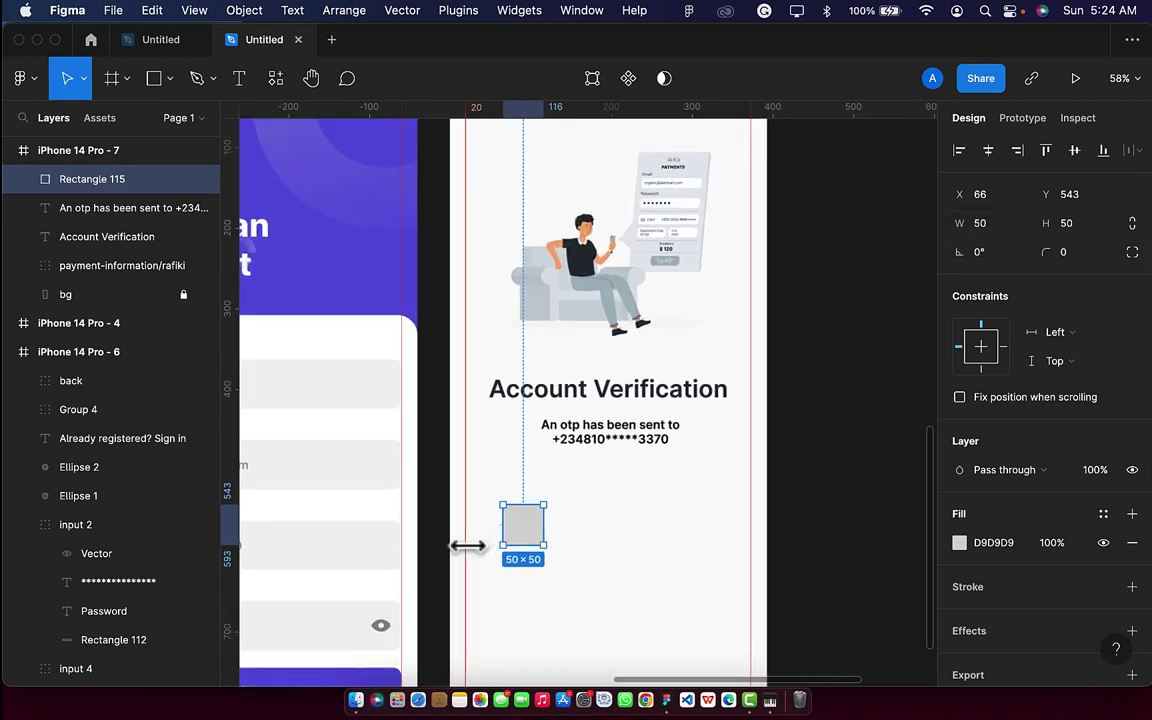
click(1071, 250)
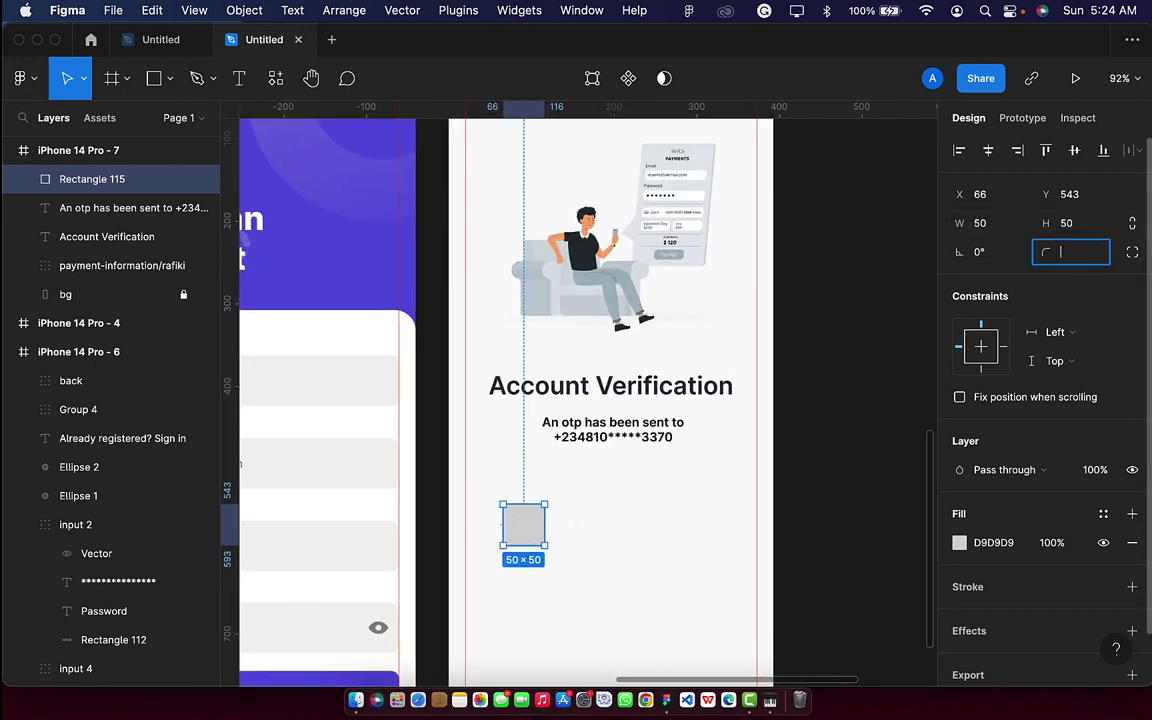
key(Return)
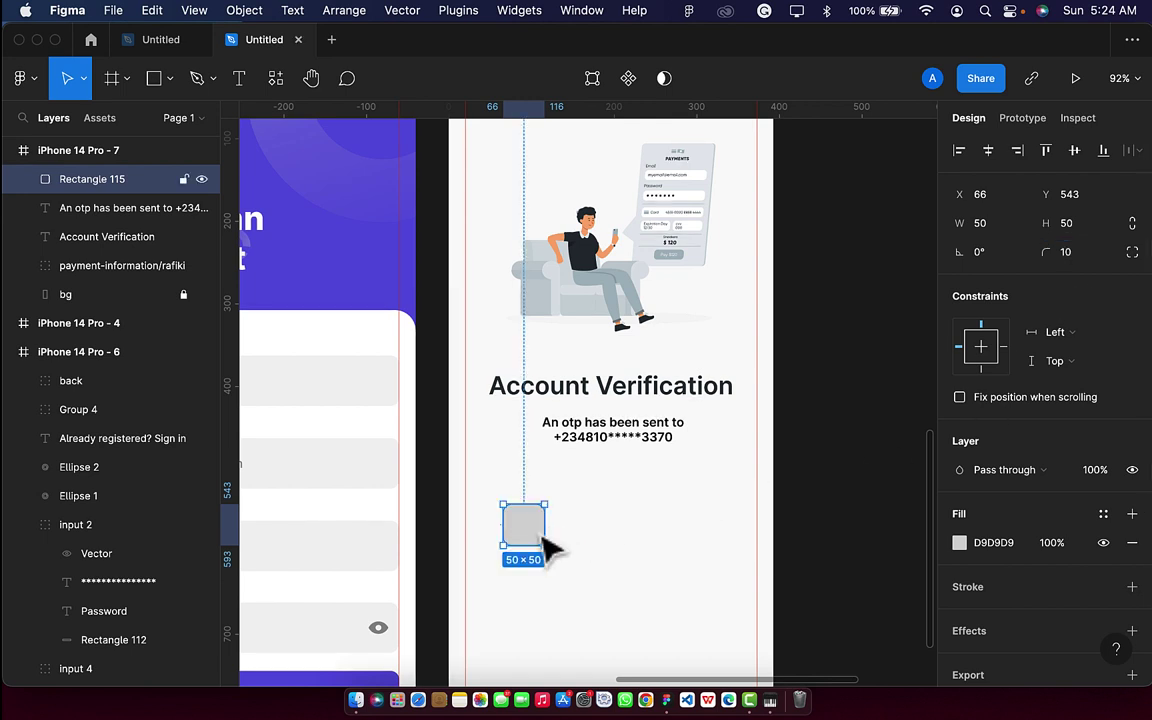
key(i)
click(362, 505)
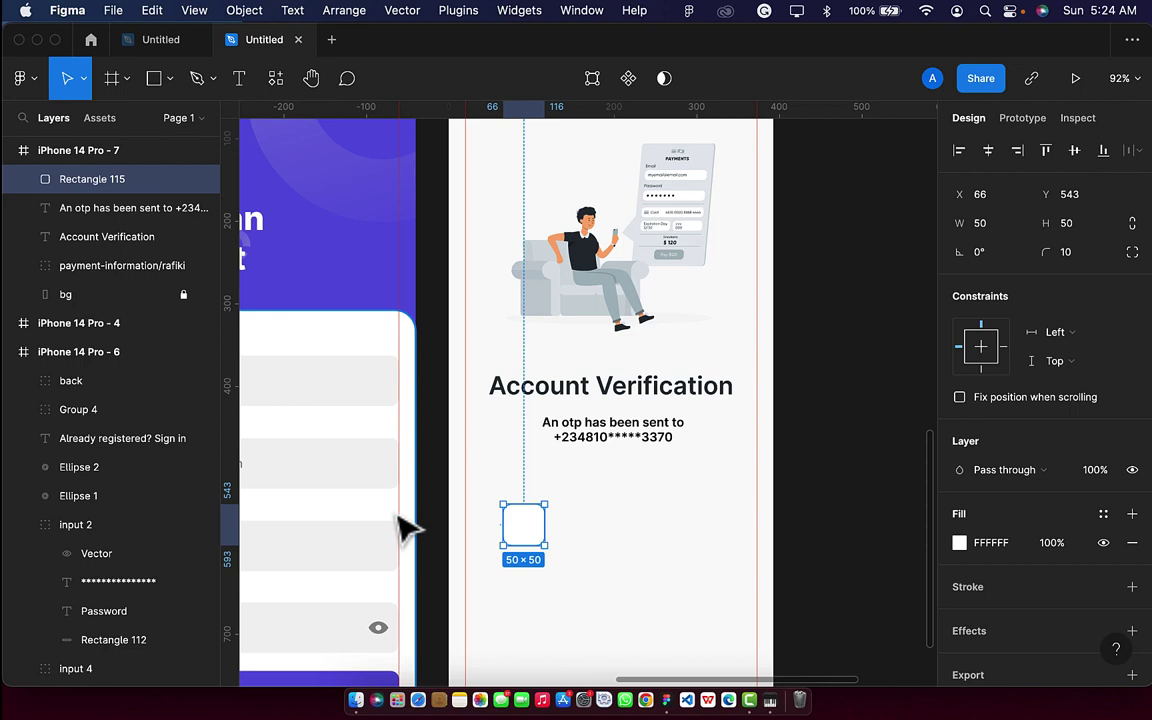
click(570, 561)
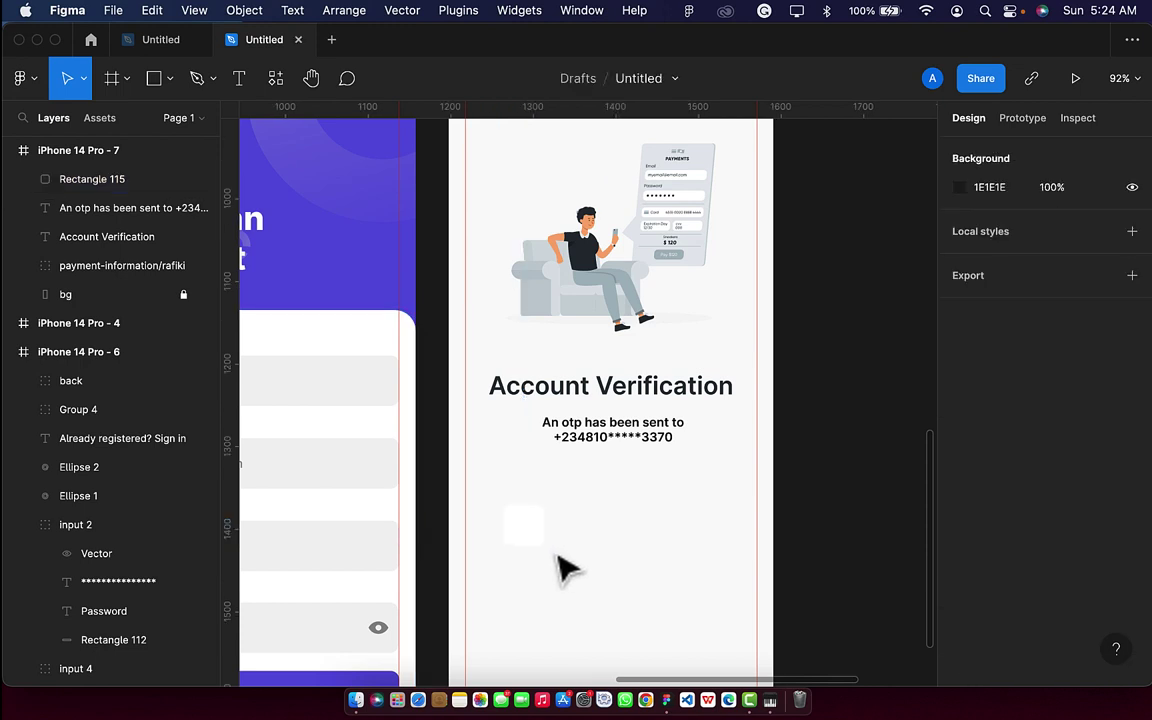
scroll(562, 568, up, 5)
Add an asterisk text layer inside the white square.
click(505, 530)
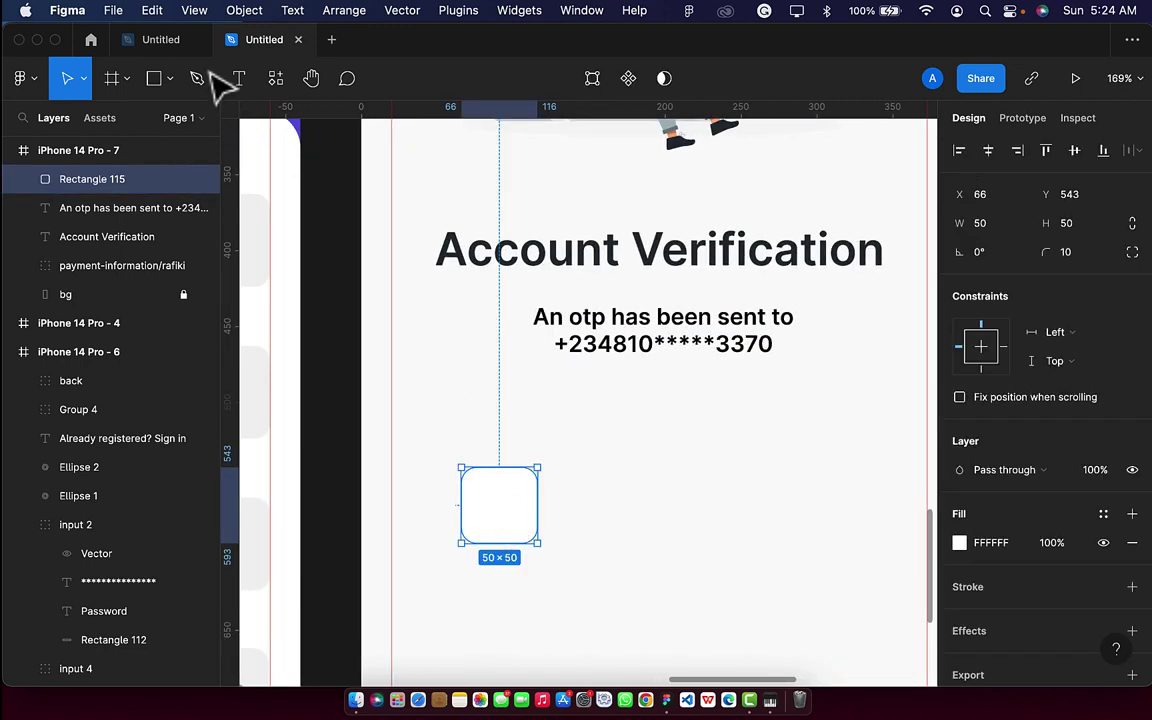
click(239, 80)
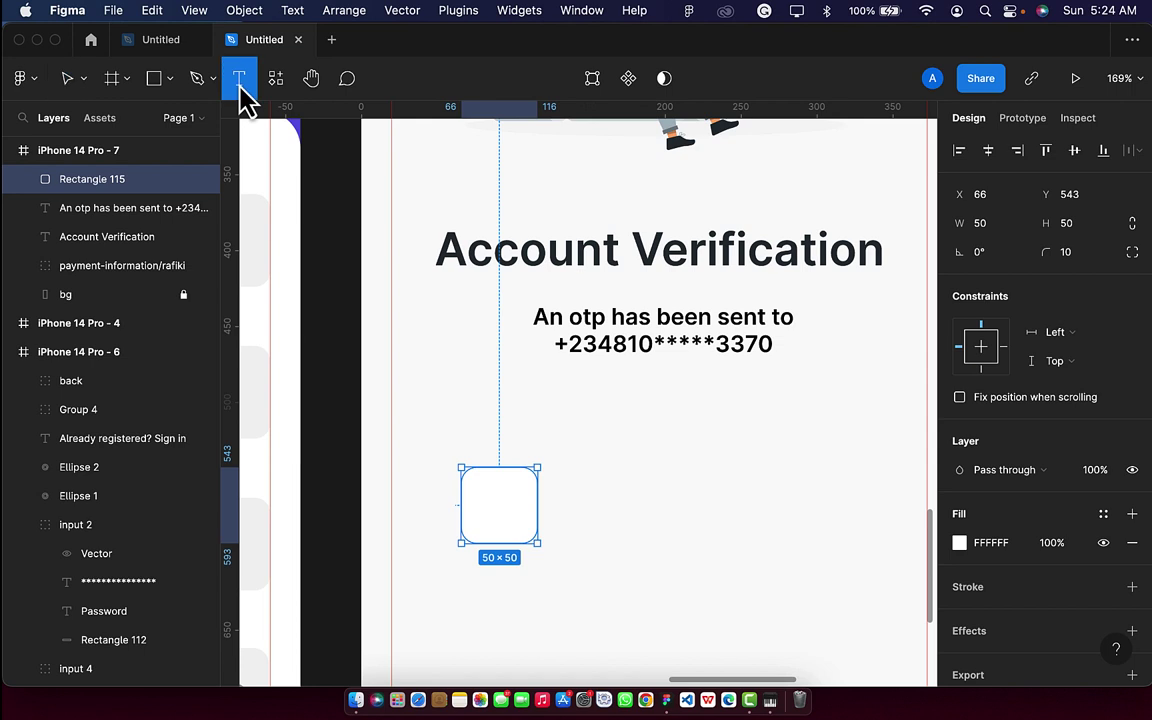
click(478, 497)
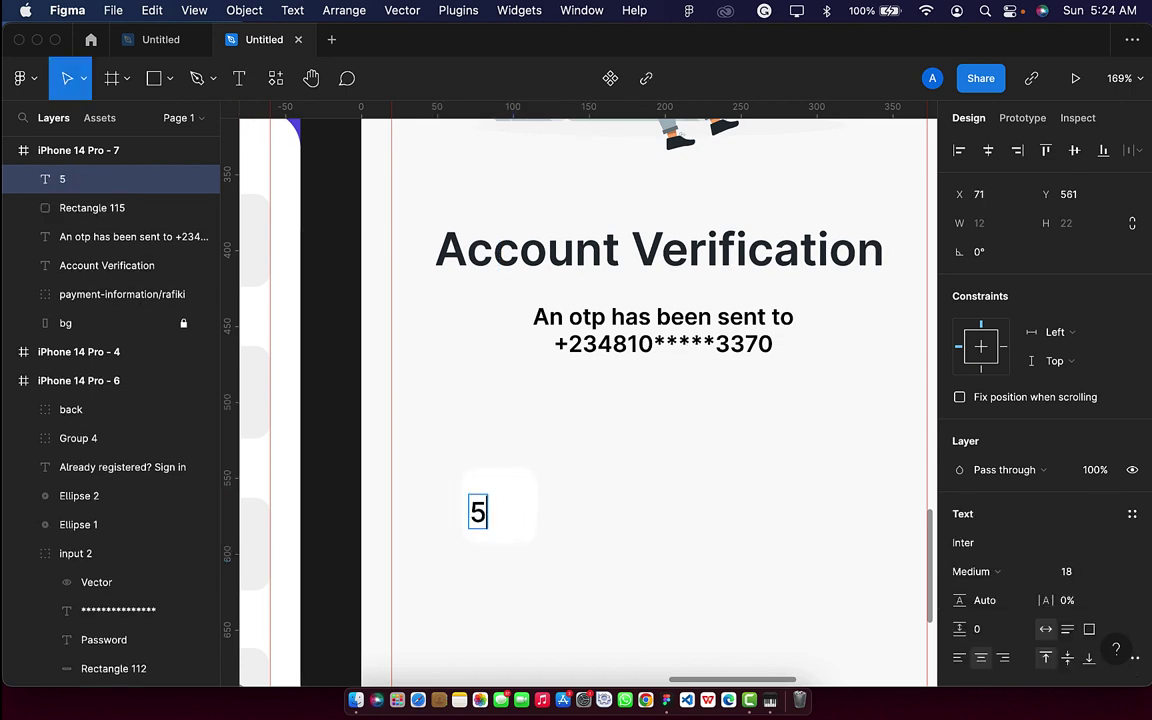
key(BackSpace)
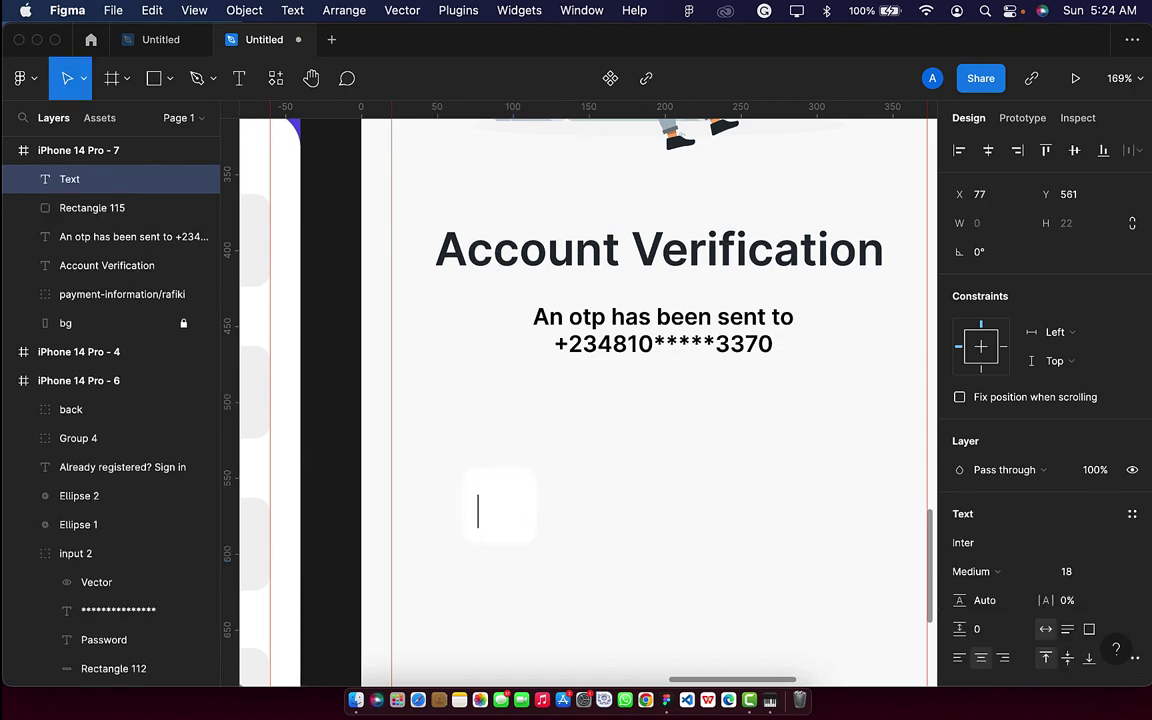
key(Escape)
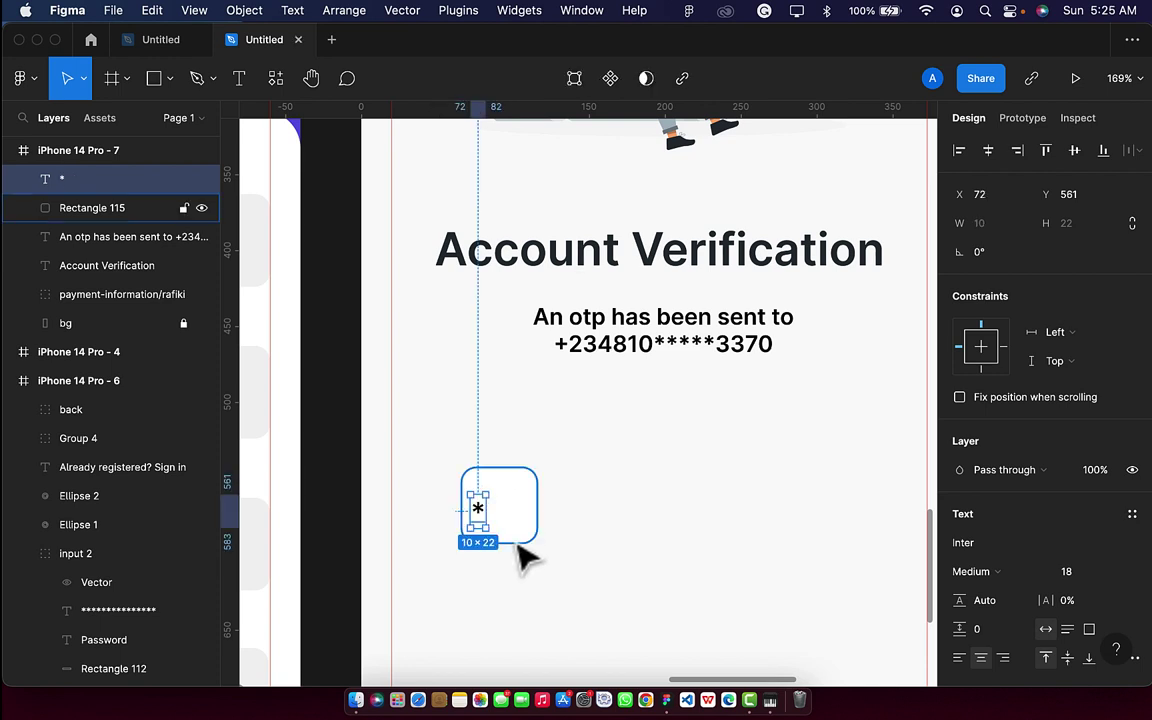
drag(478, 505, 500, 518)
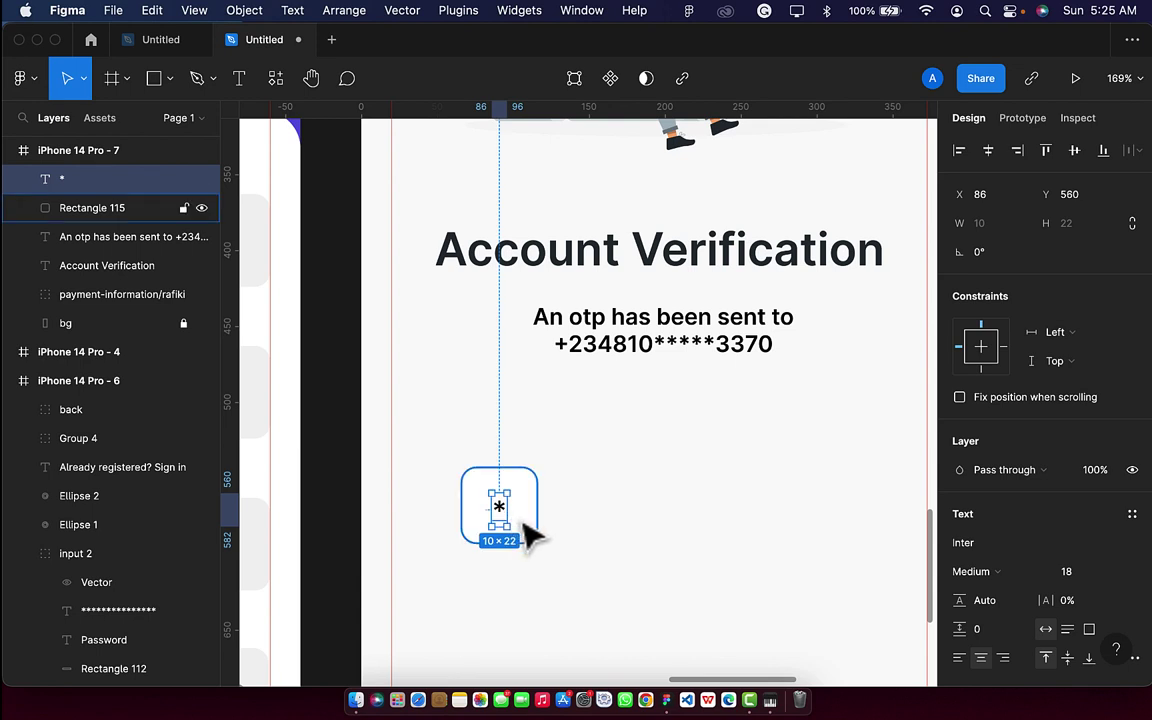
Centre the asterisk in the square and group the two into one OTP box.
shift+click(527, 532)
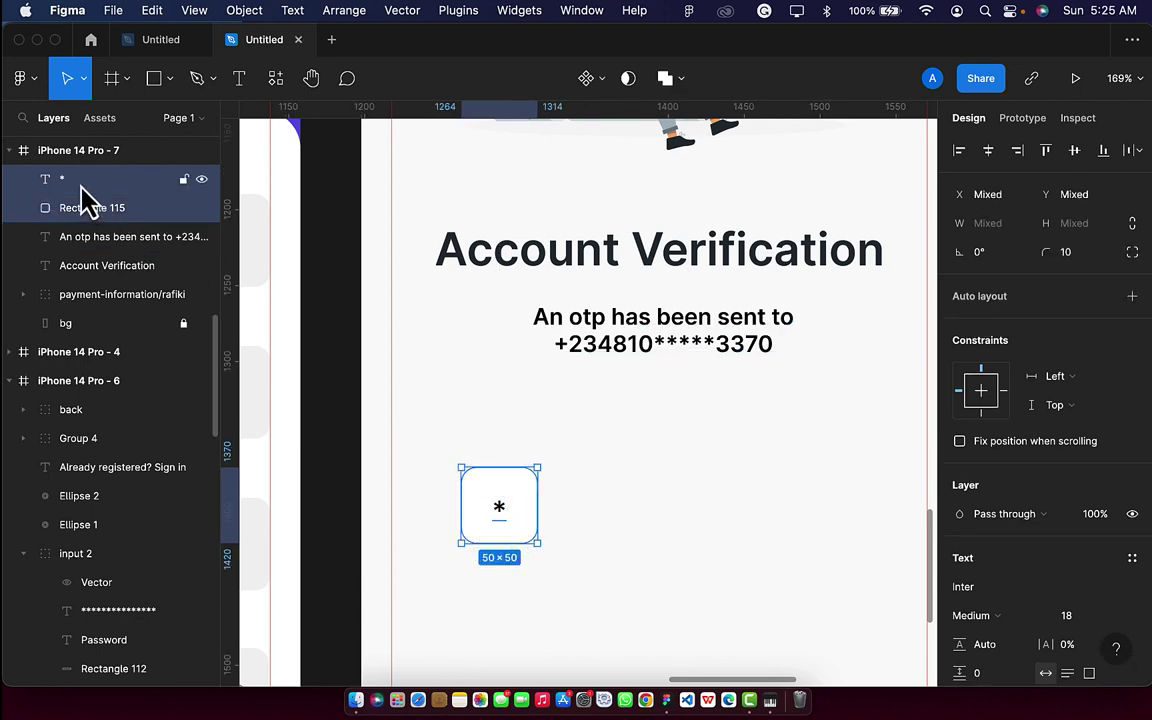
click(1070, 156)
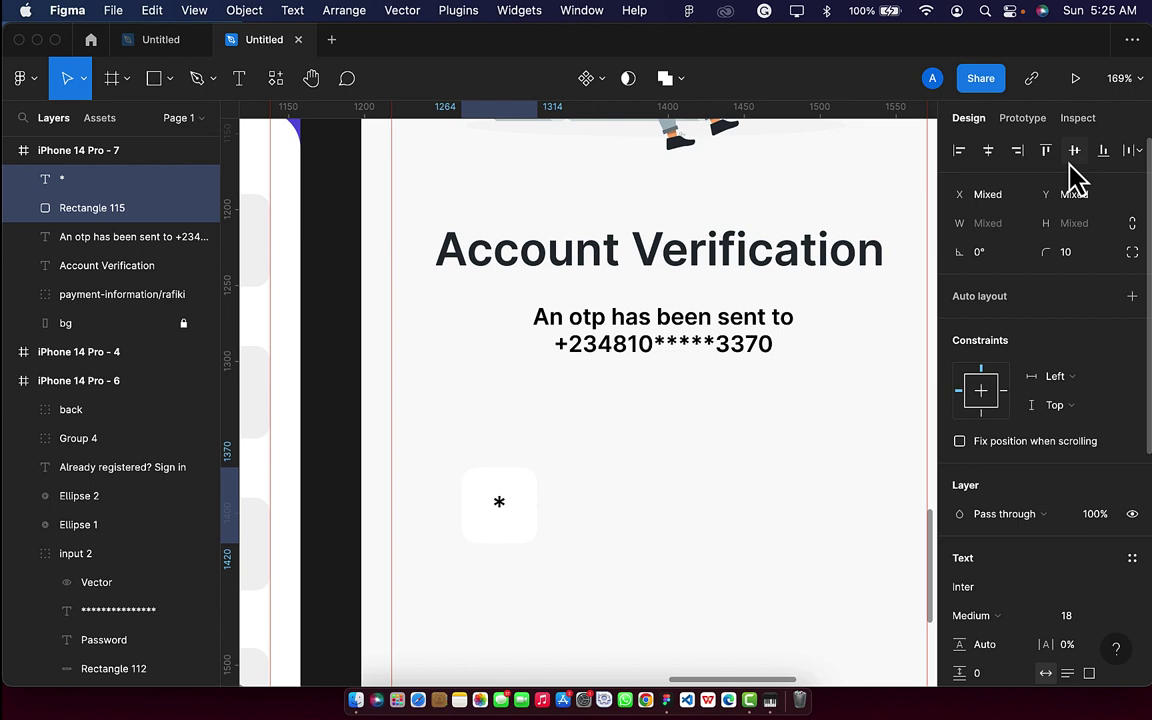
click(501, 512)
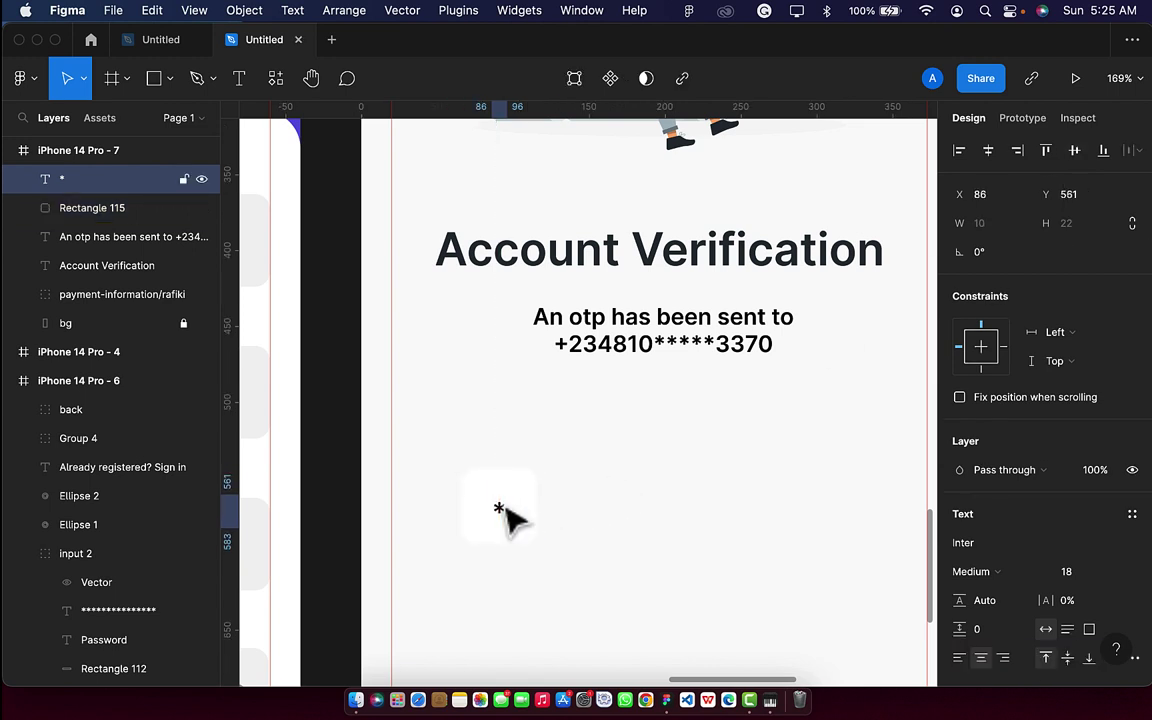
scroll(505, 515, up, 5)
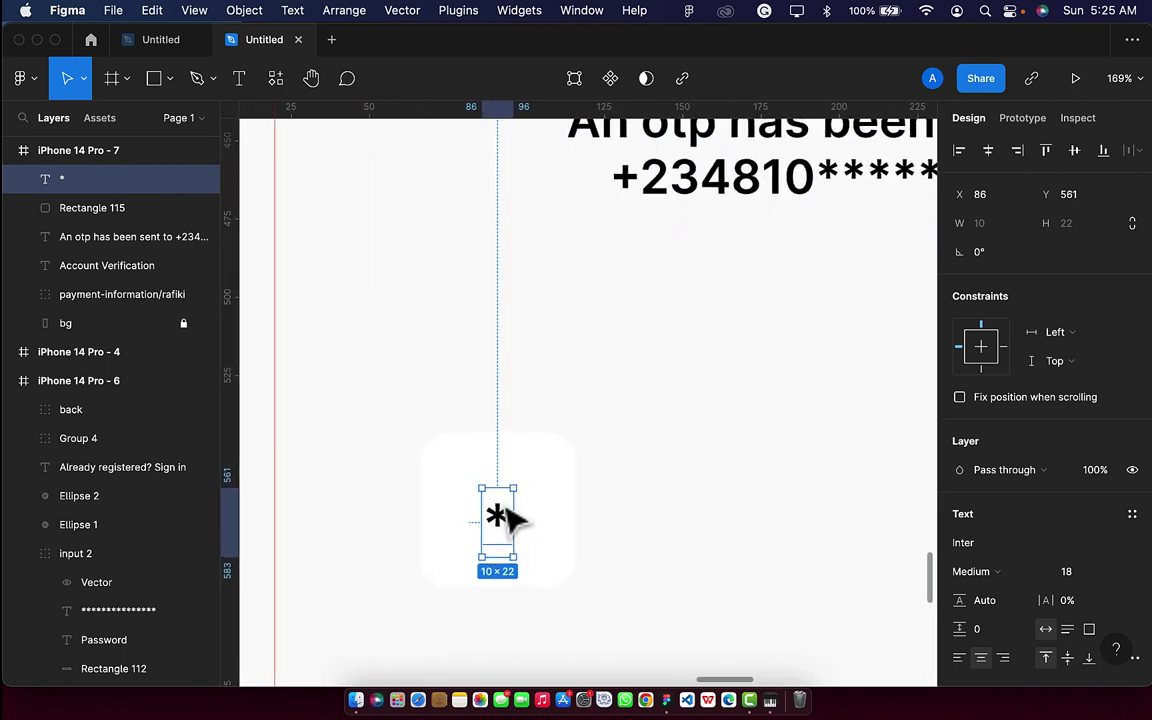
shift+click(565, 530)
key(super+g)
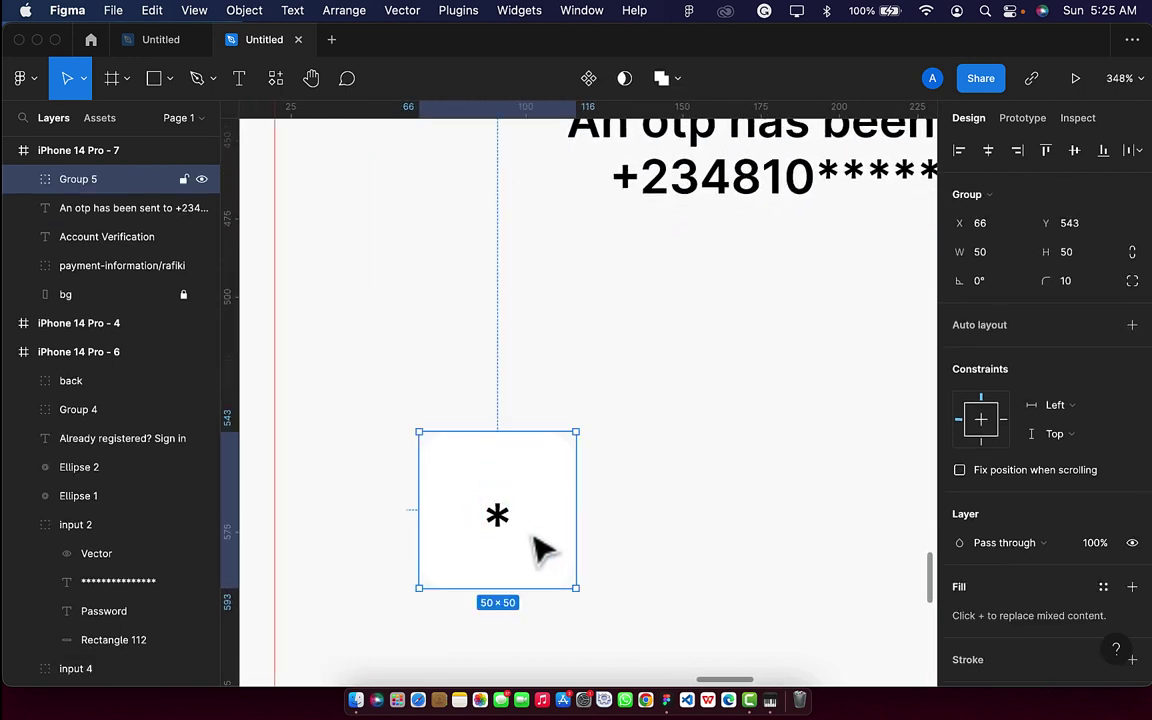
Duplicate the asterisk box into a row of four evenly spaced OTP boxes.
key(super+d)
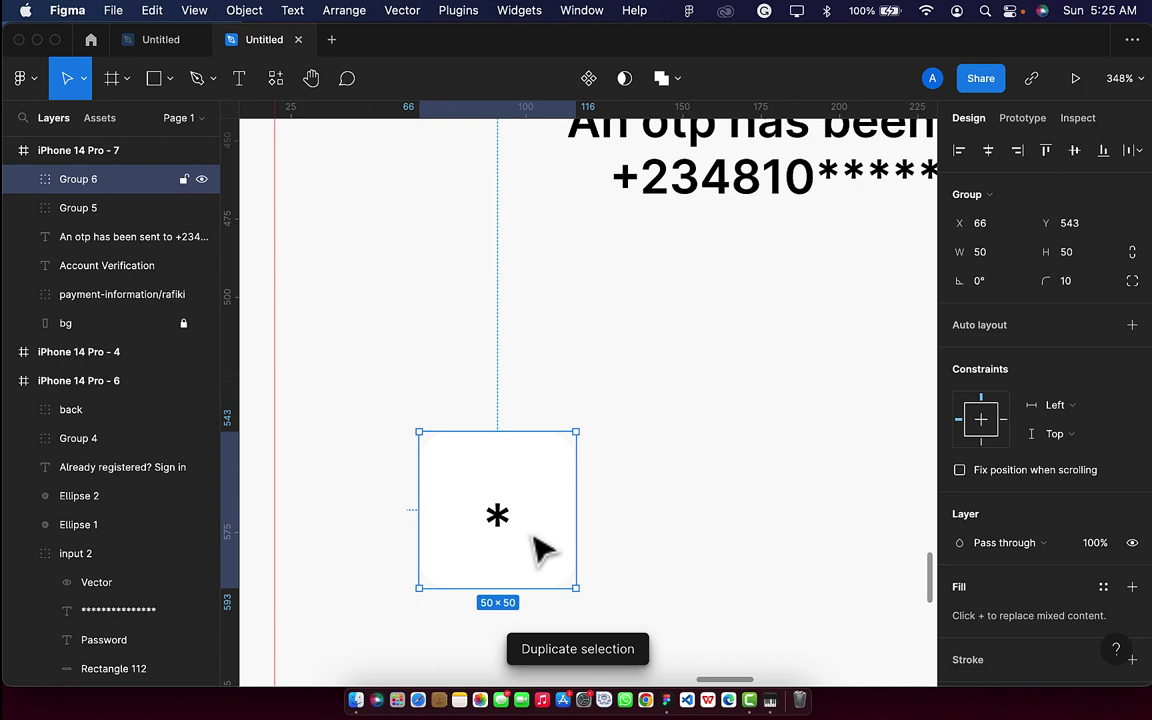
drag(535, 538, 724, 540)
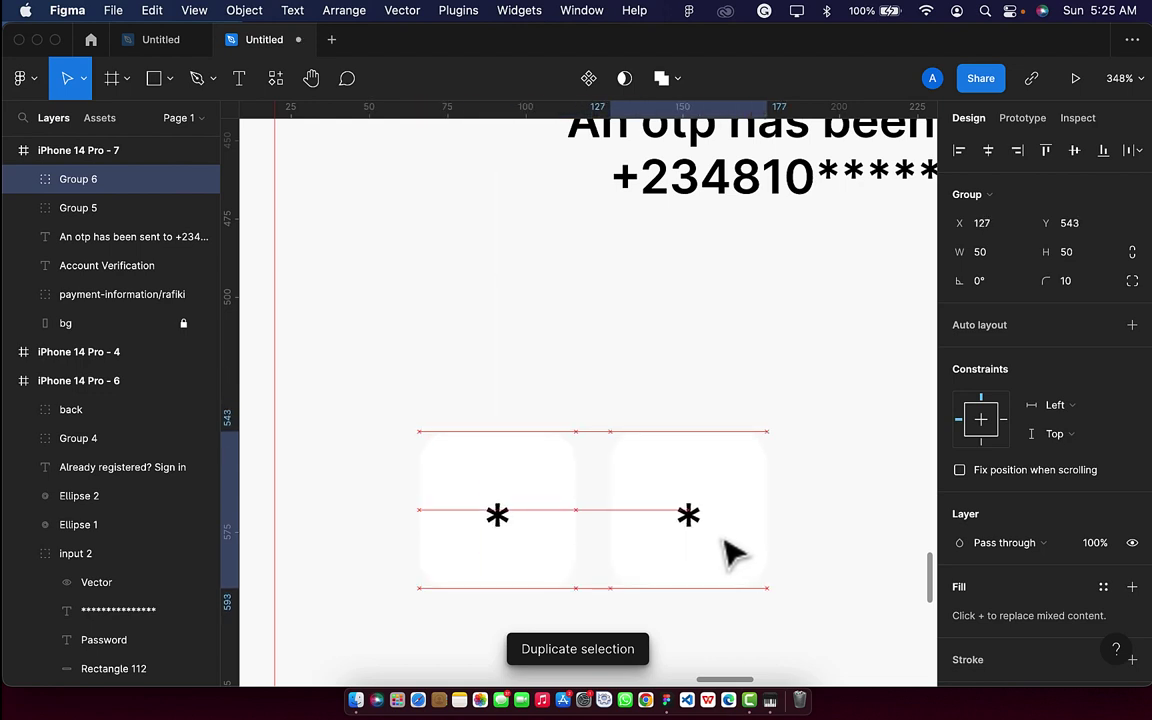
key(super+d)
key(super+d)
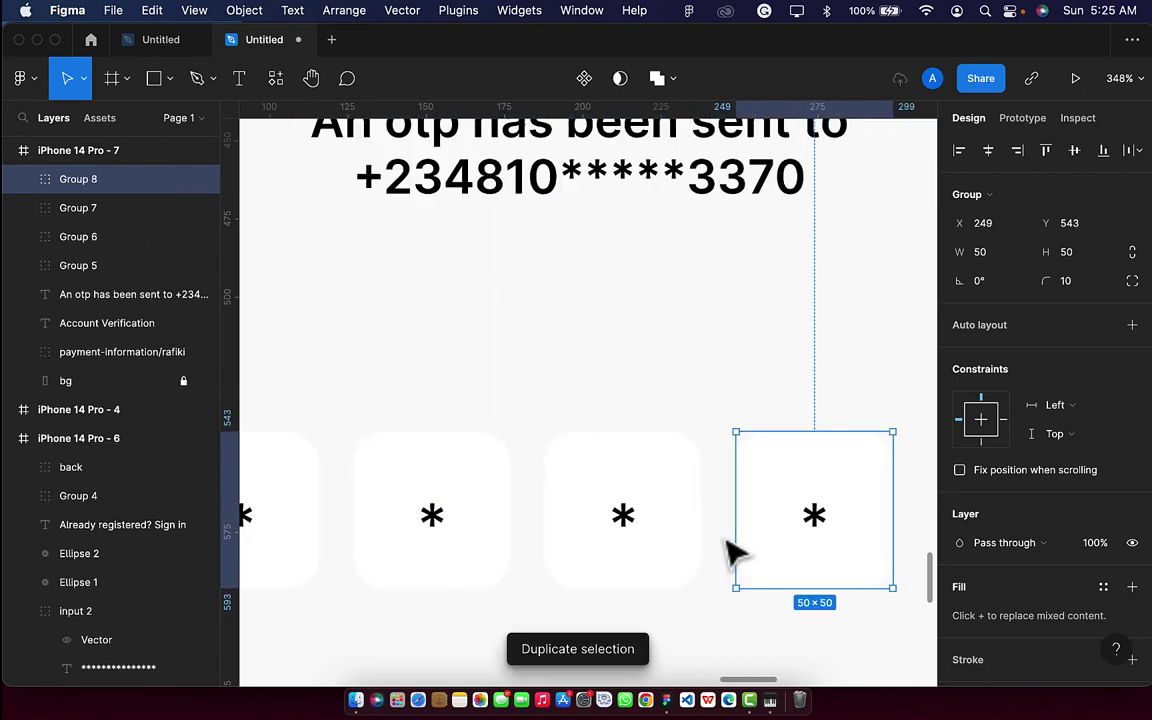
scroll(728, 553, down, 5)
Replace the fourth box's asterisk with a 6 and nudge it up within its box.
double_click(784, 542)
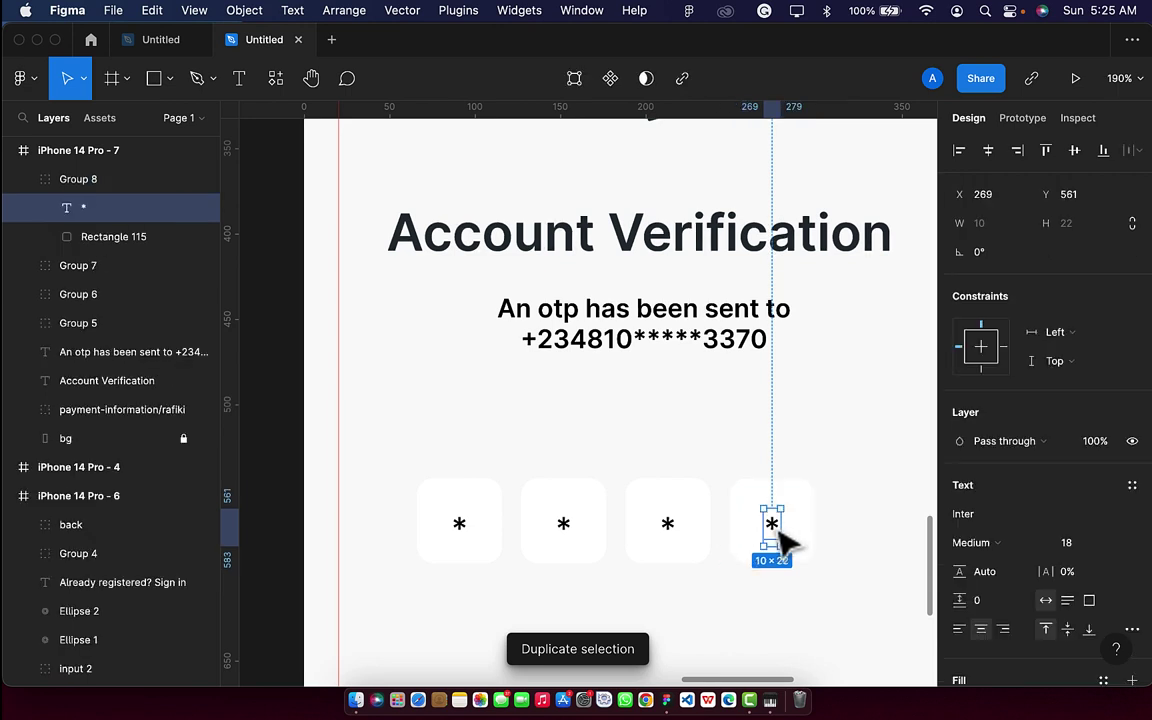
double_click(772, 524)
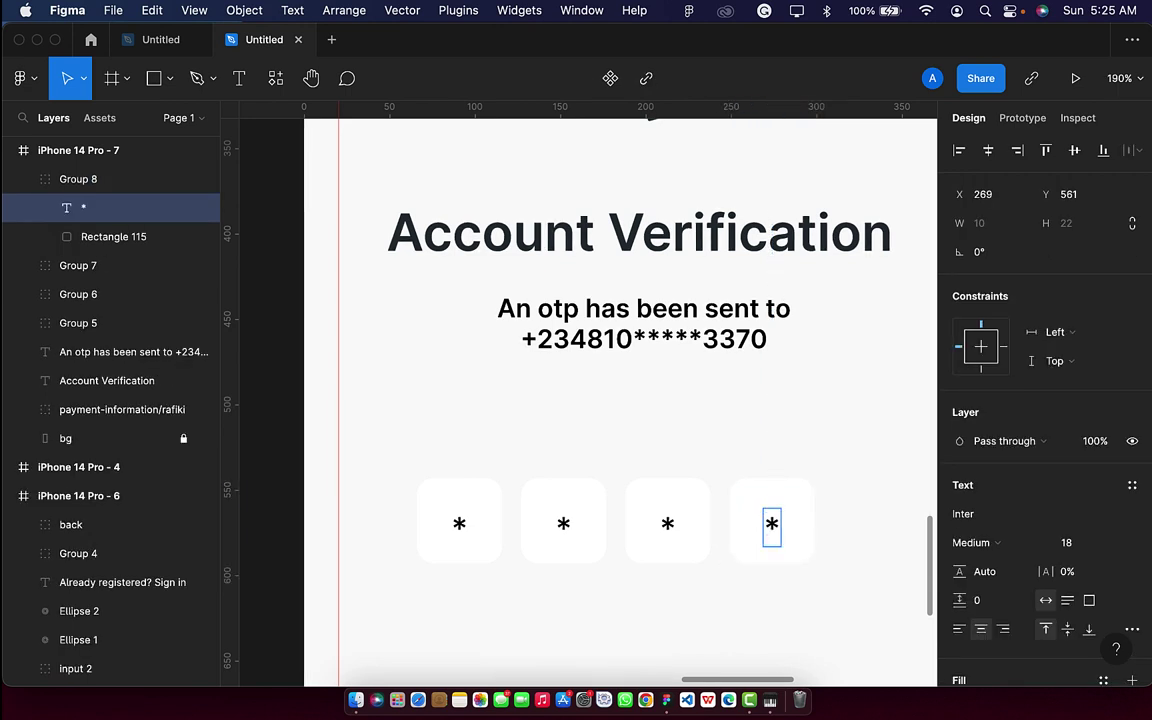
key(BackSpace)
text(6)
key(Escape)
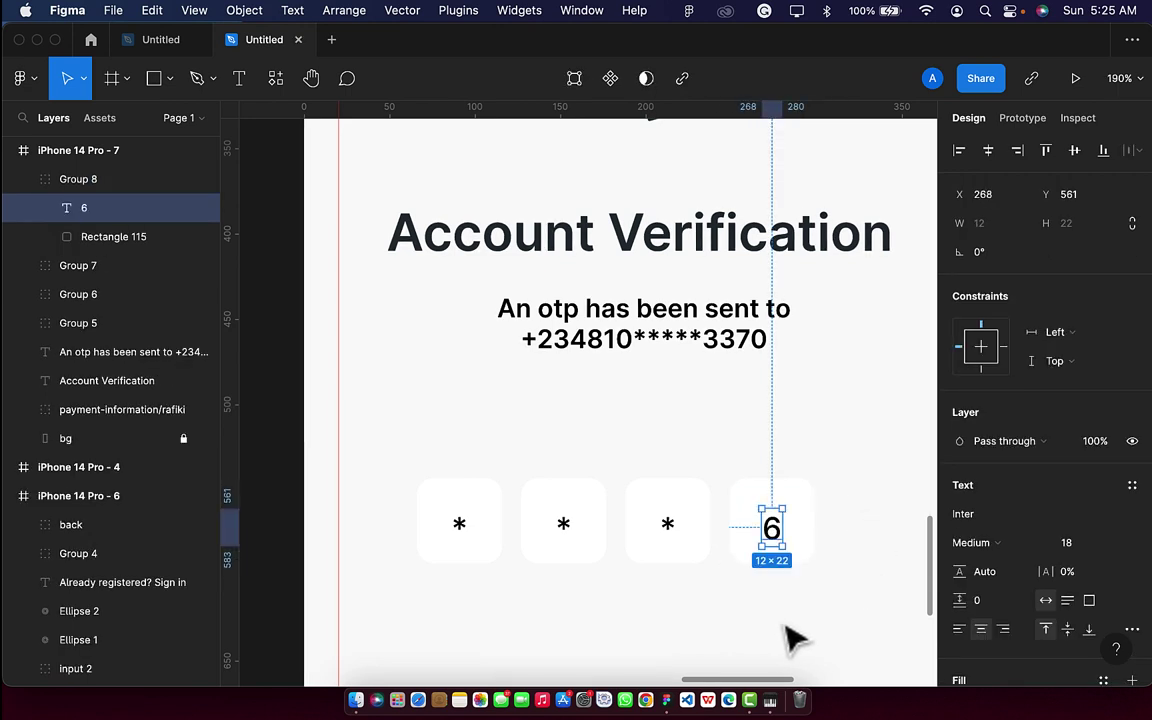
click(790, 638)
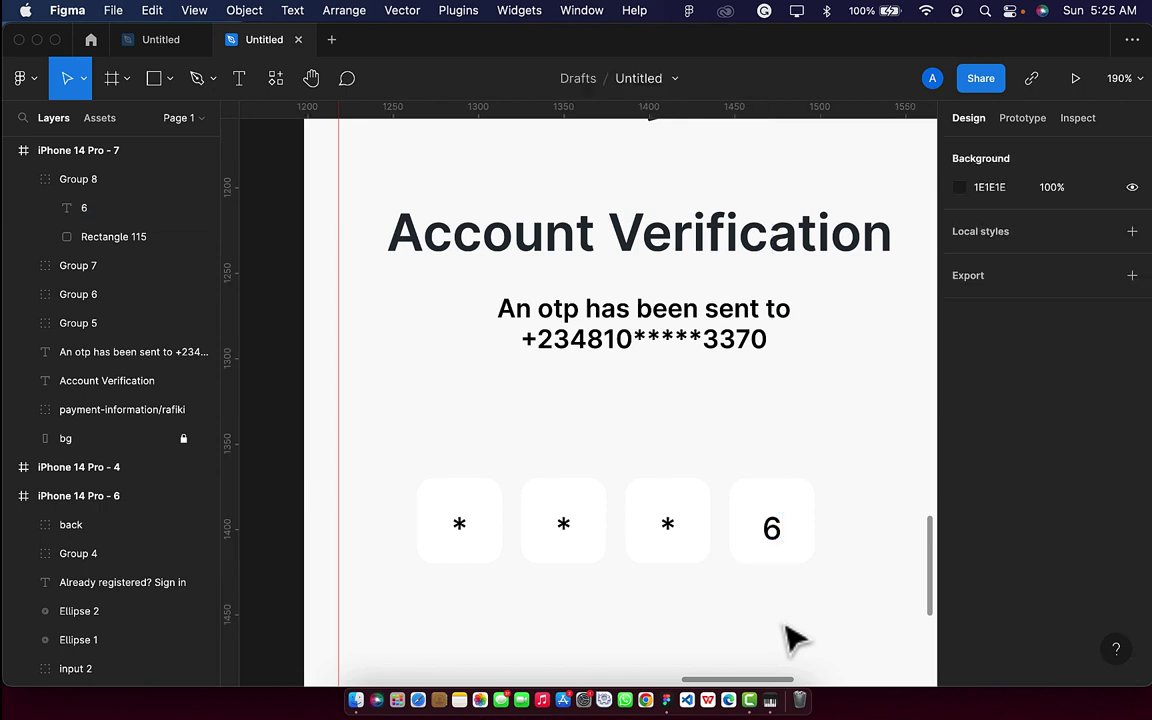
double_click(778, 540)
key(shift+Up)
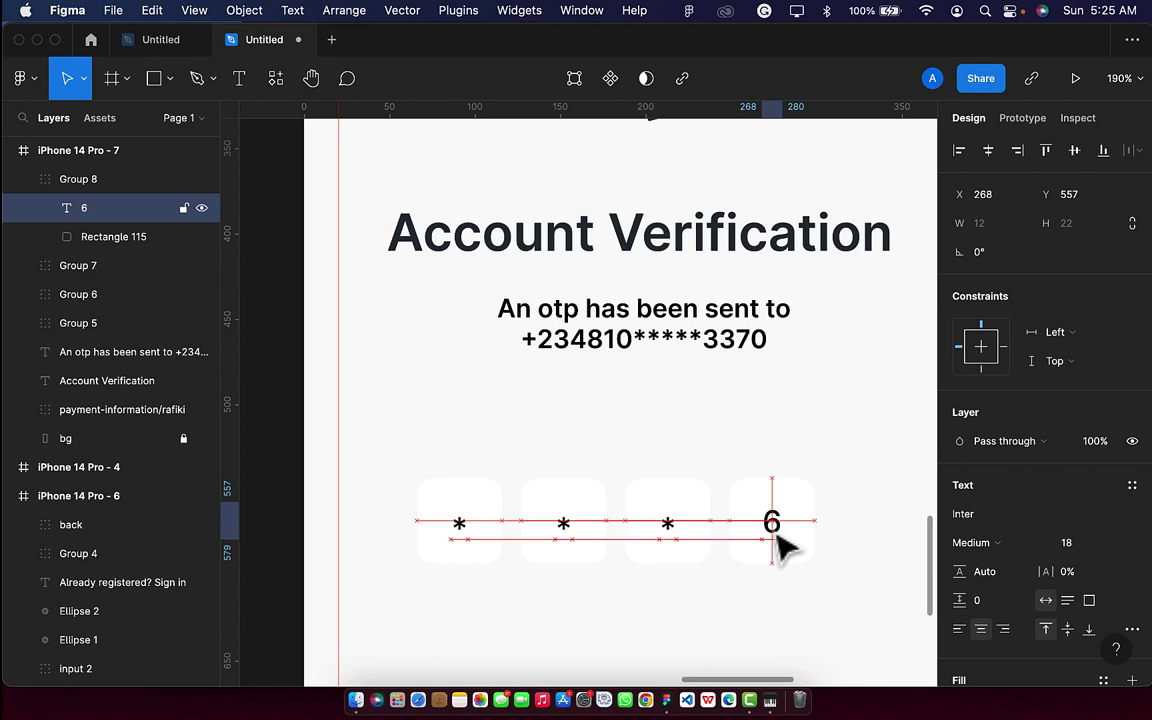
scroll(784, 548, down, 5)
click(768, 630)
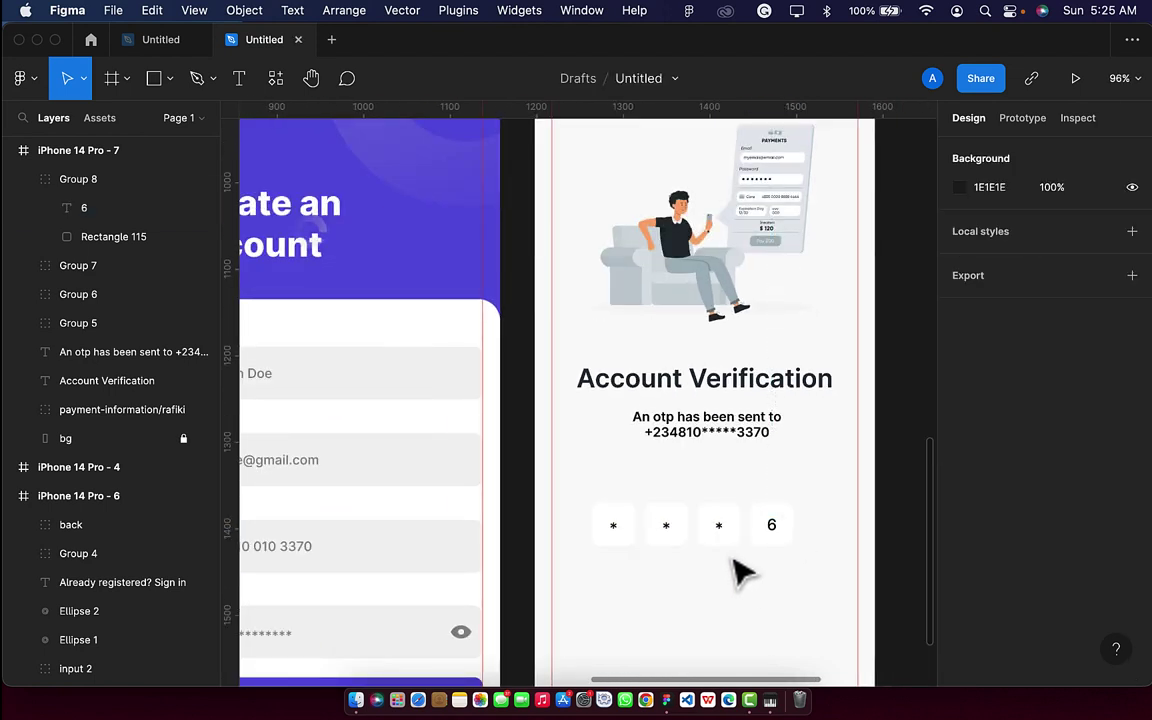
Group the four OTP boxes and nudge the row up to Y 516.
click(776, 540)
shift+click(712, 542)
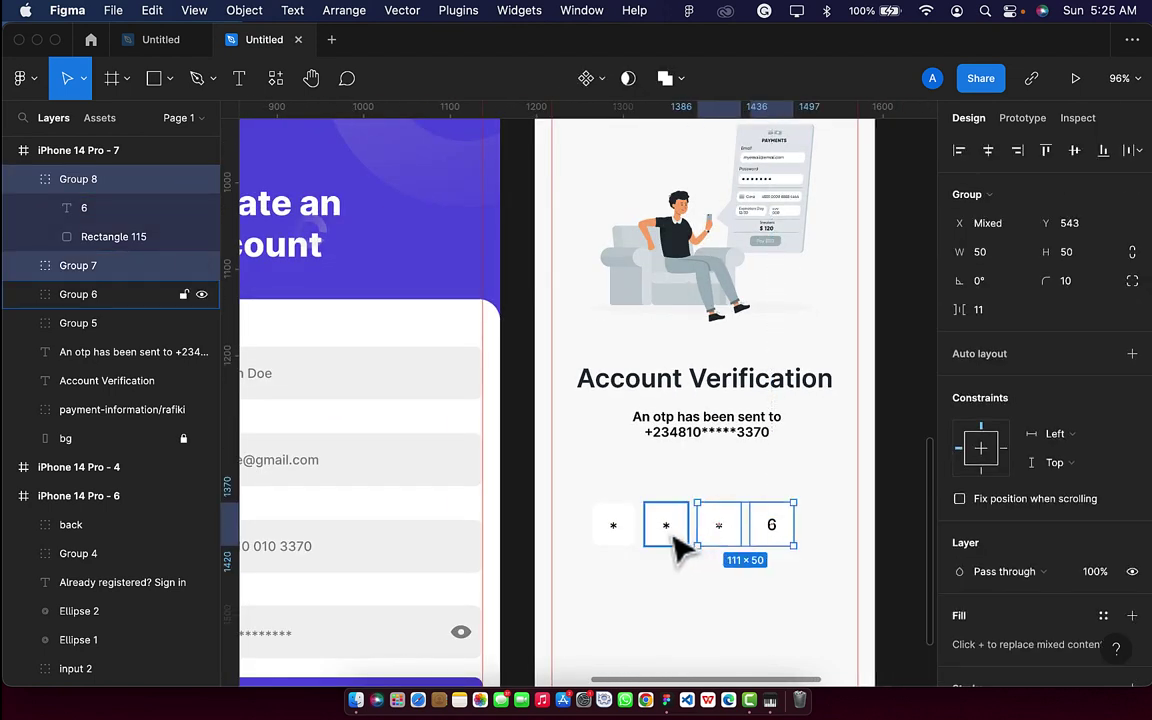
shift+click(655, 543)
shift+click(627, 543)
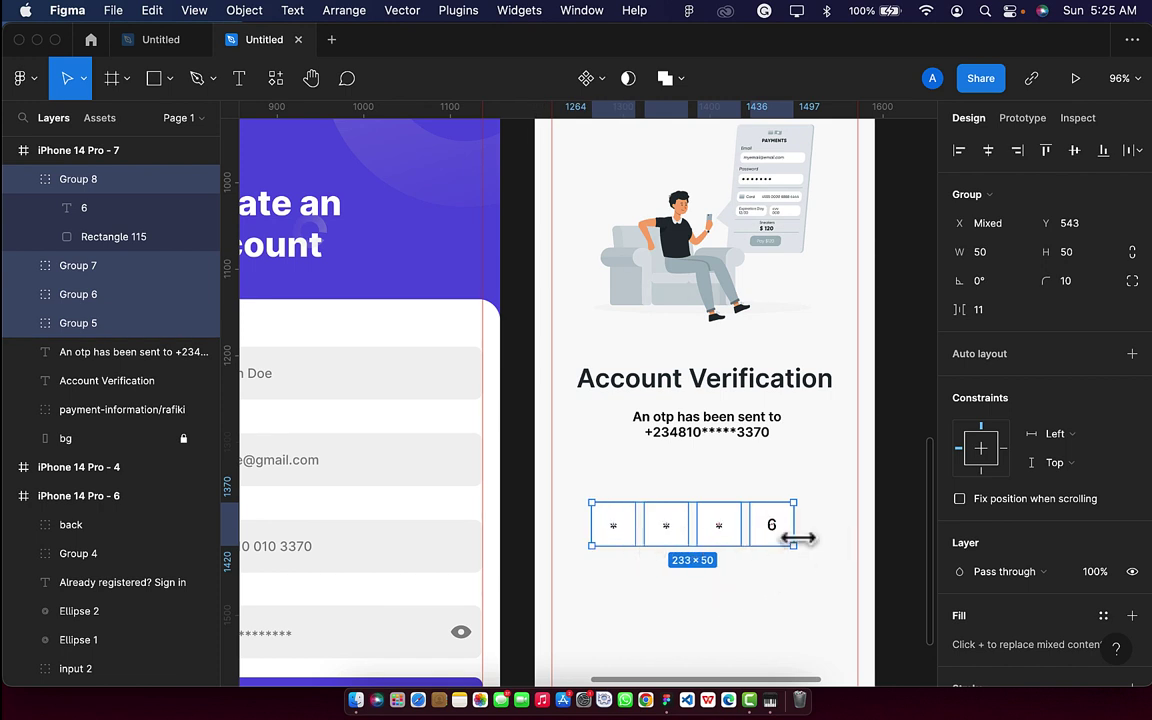
key(super+g)
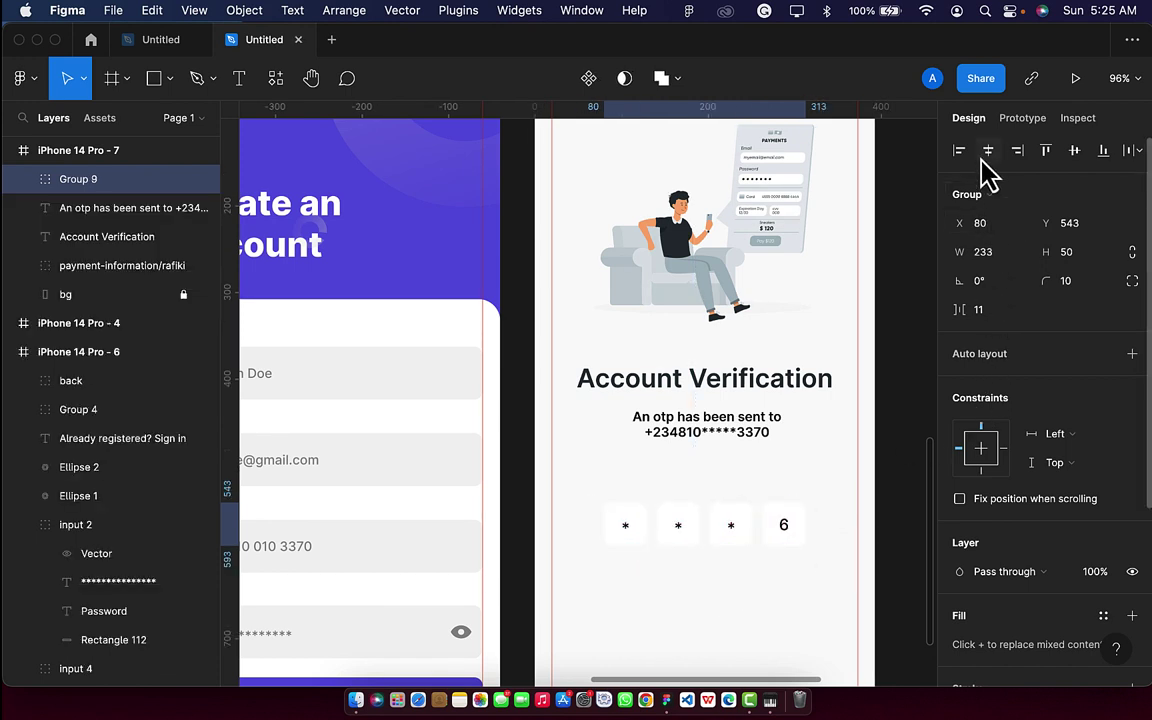
key(Up)
key(Up)
key(Up)
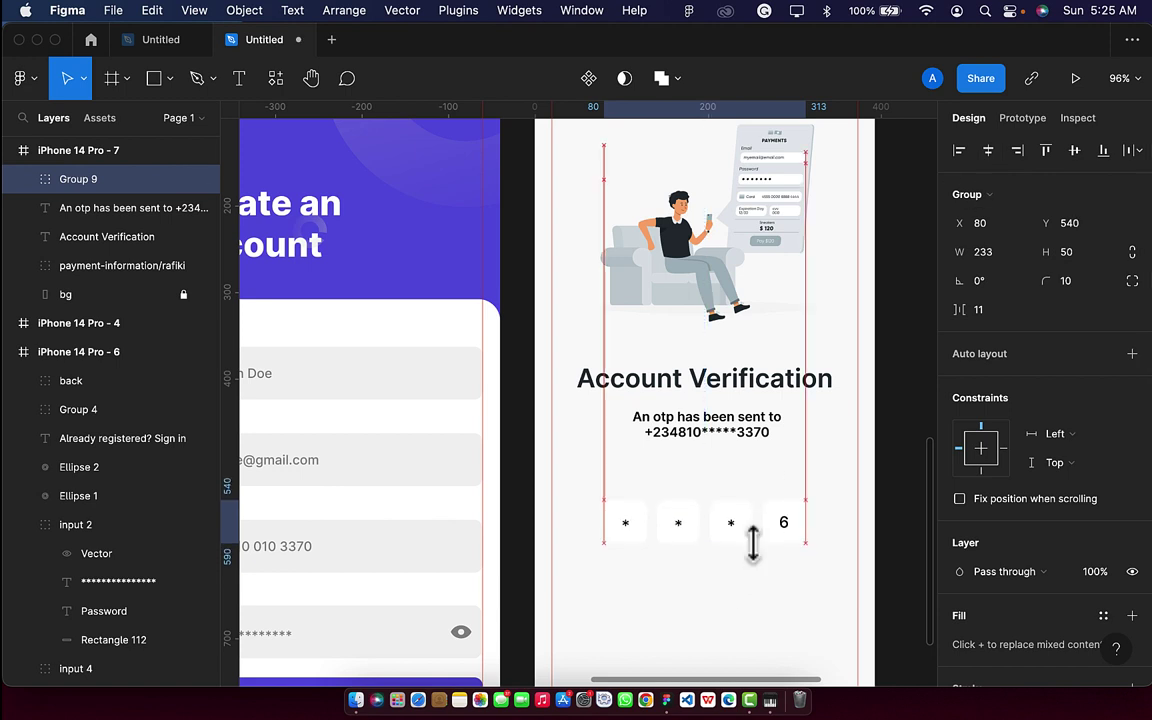
key(shift+Up)
key(Up)
key(Up)
key(Up)
key(Up)
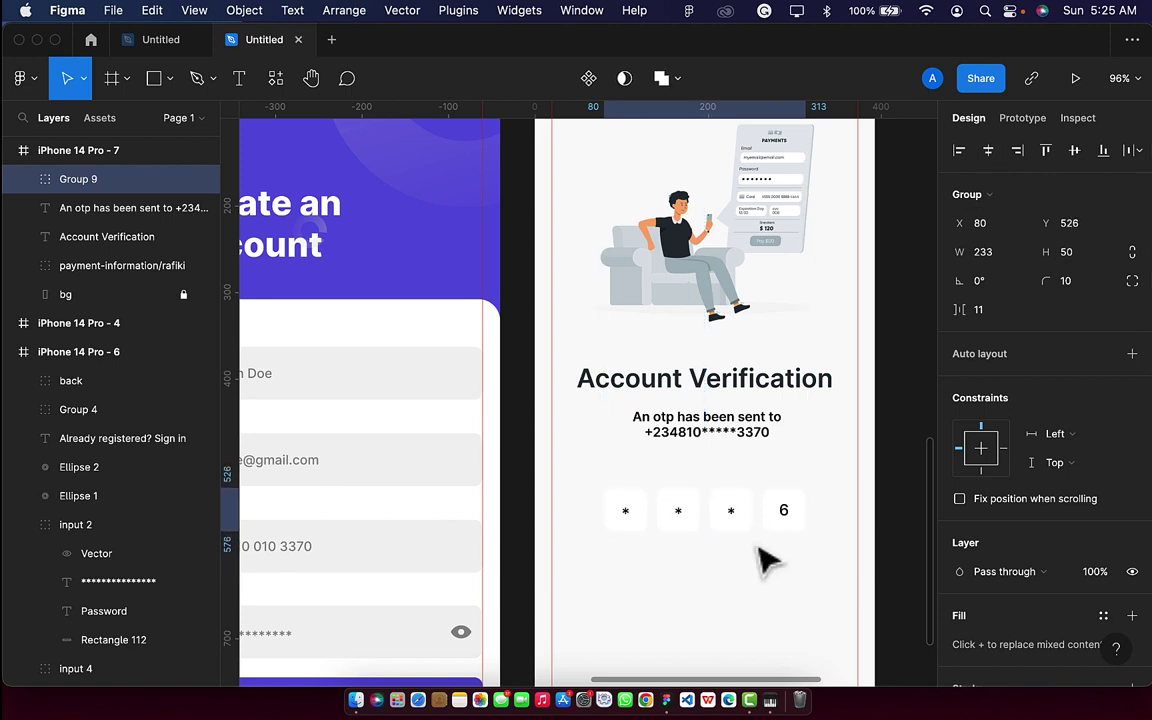
key(shift+Up)
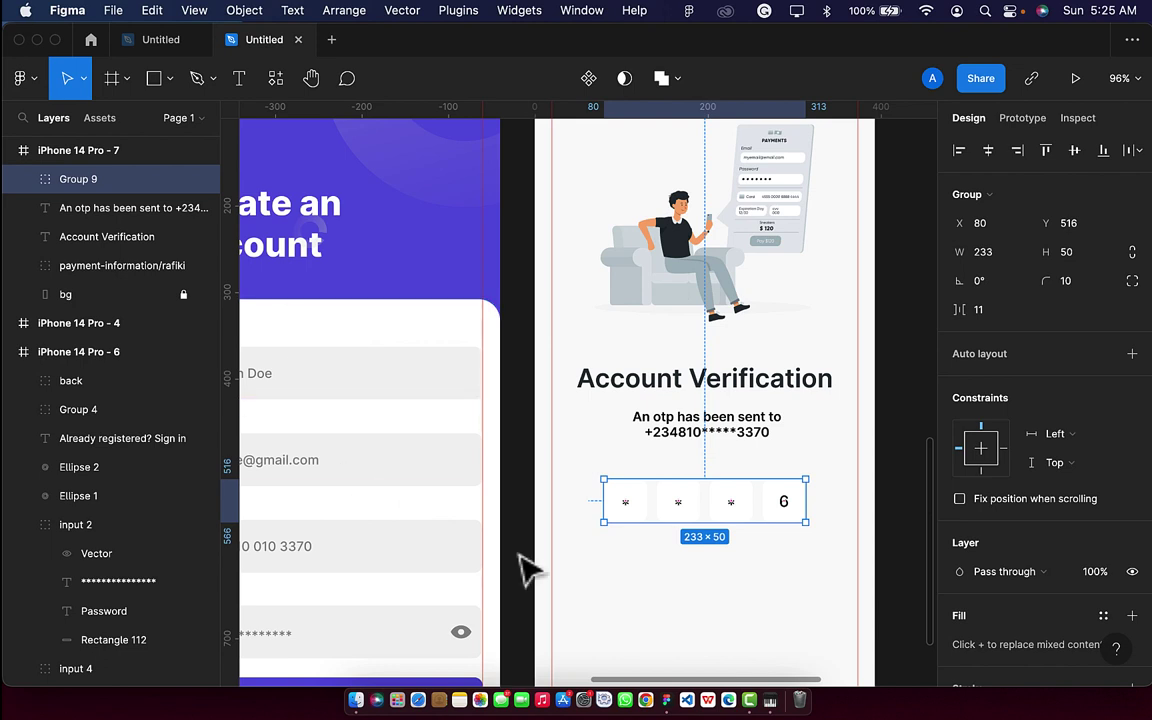
scroll(327, 327, down, 3)
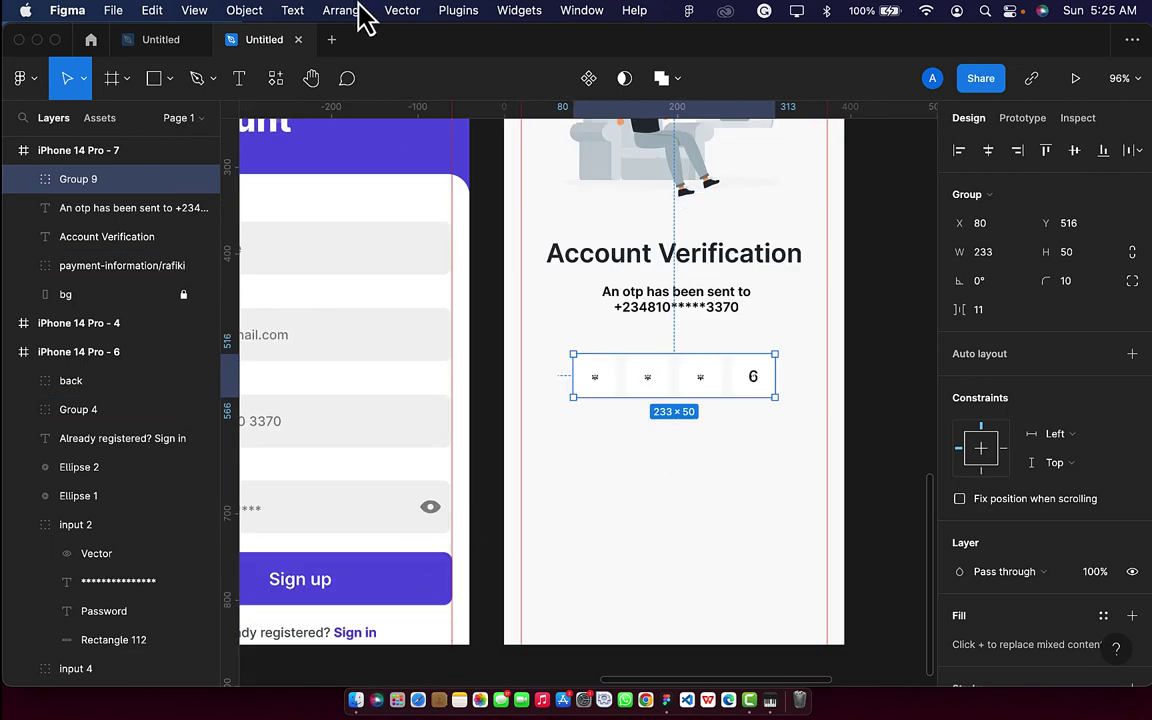
Draw a 216×56 pill with corner radius 50 below the OTP boxes, filled purple 635AE1.
click(157, 84)
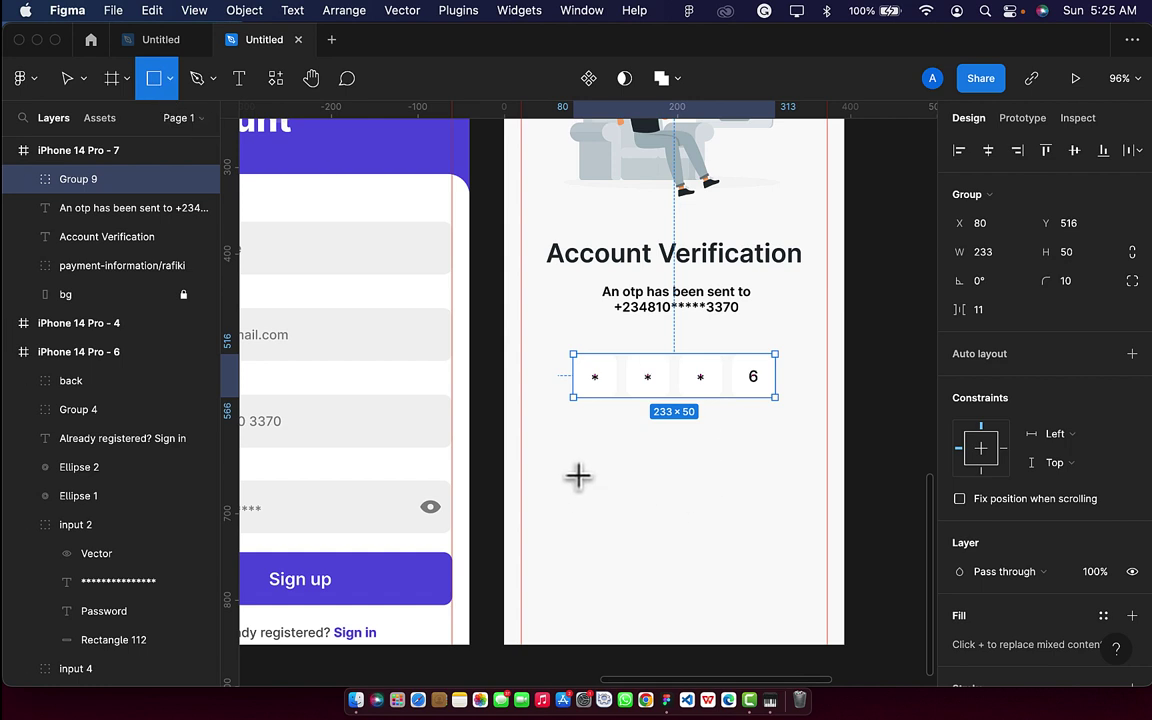
drag(575, 468, 743, 503)
drag(762, 521, 765, 519)
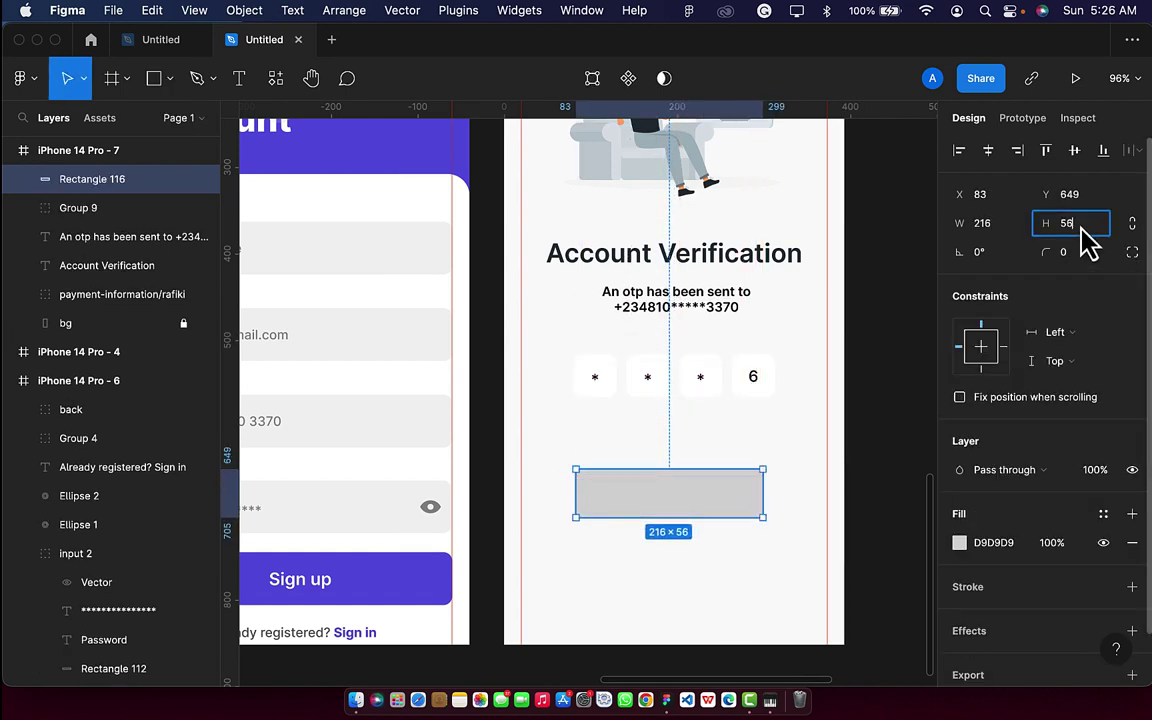
click(1073, 258)
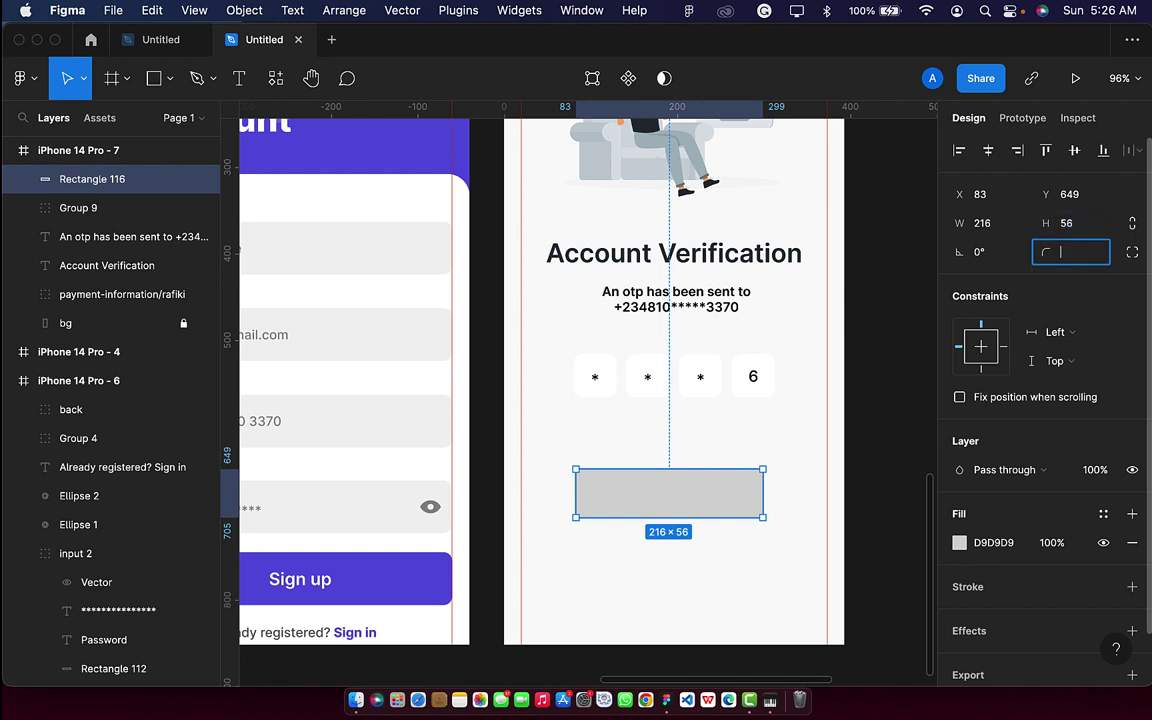
text(50)
key(Return)
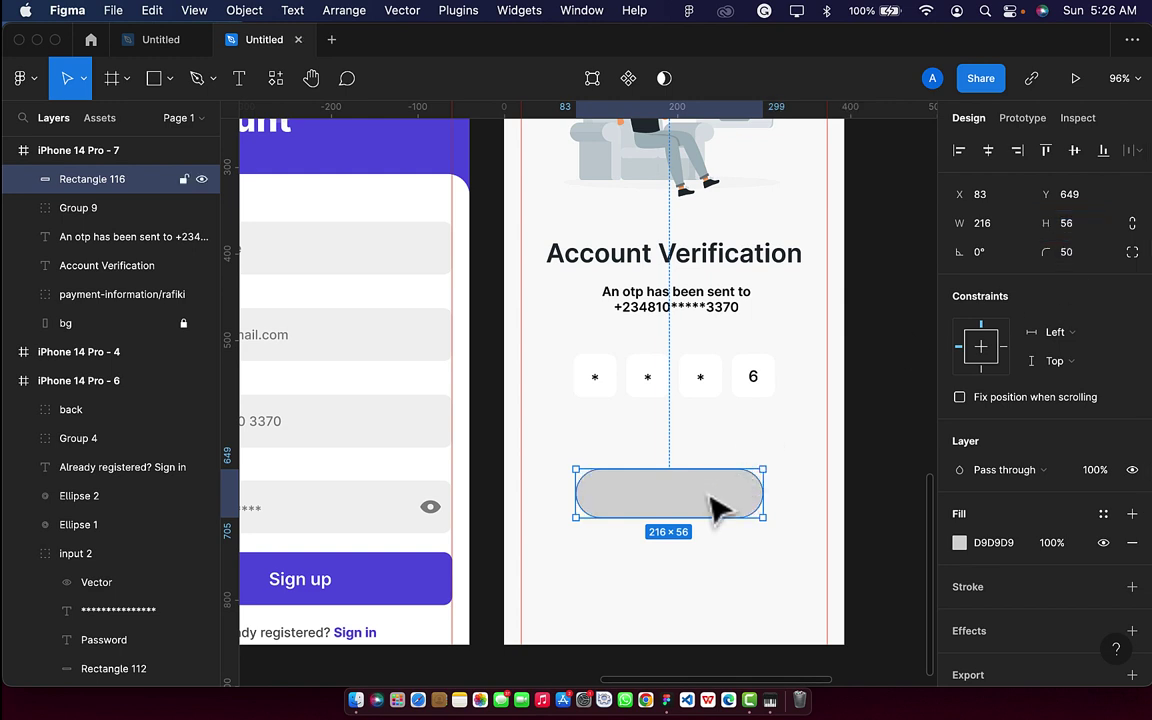
drag(712, 496, 712, 470)
key(i)
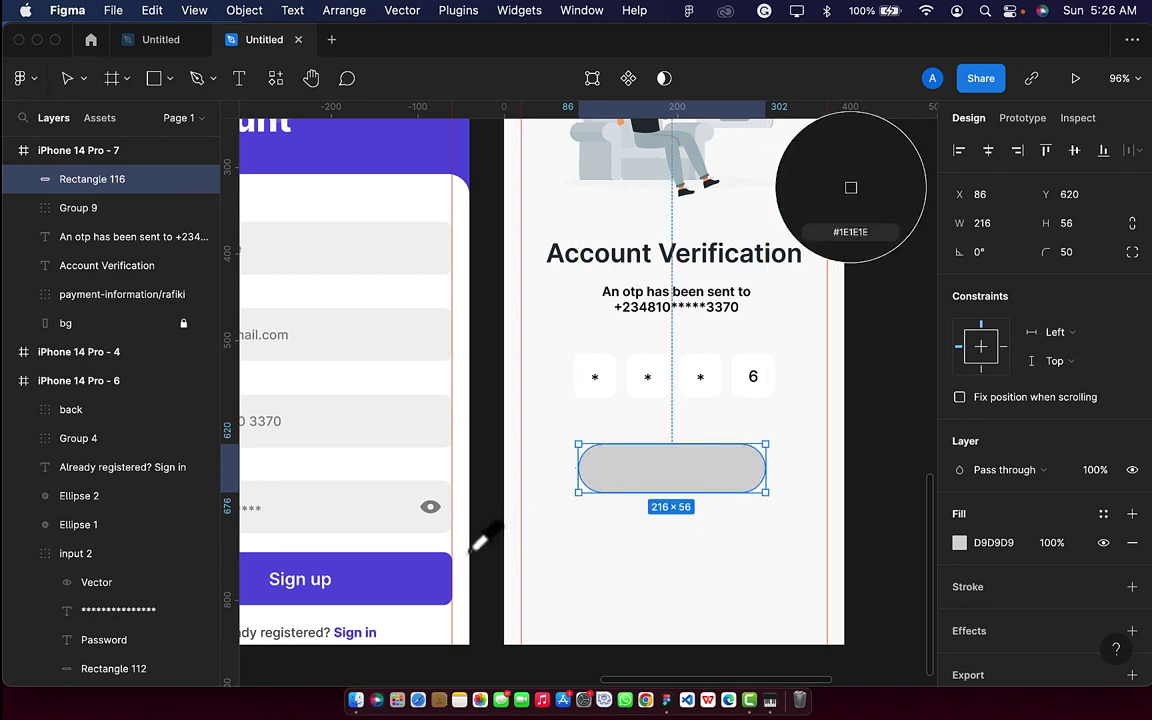
click(432, 592)
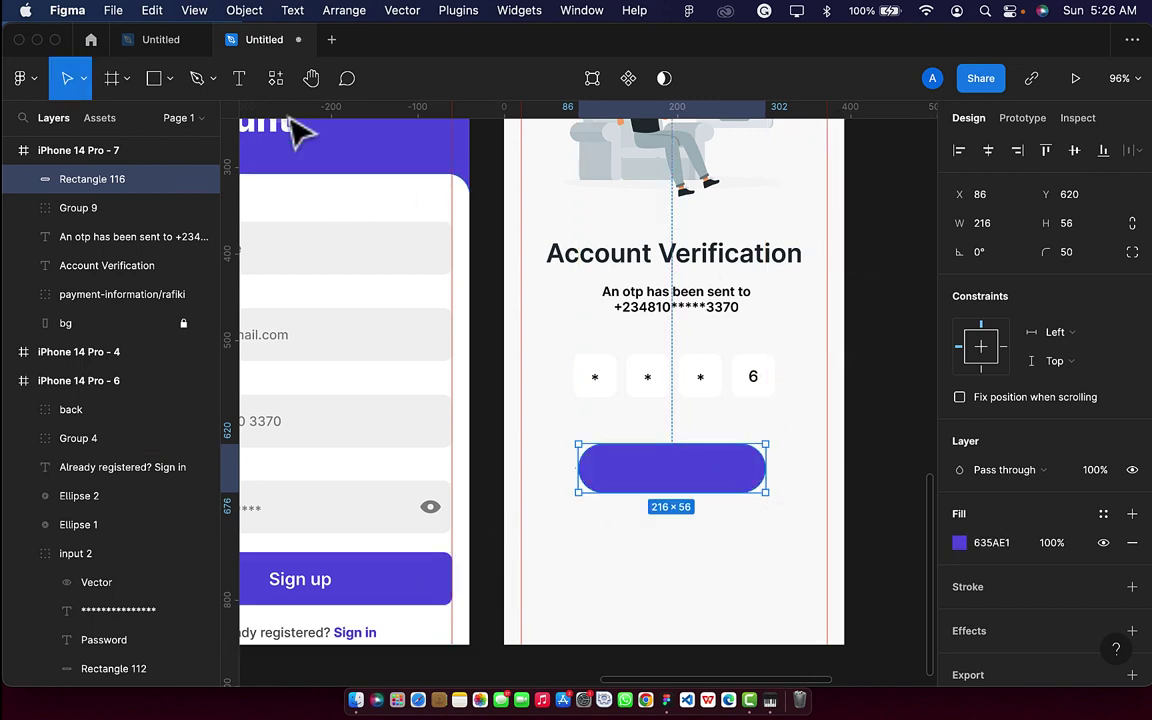
Add a Semi Bold 'Verify' label centred on the pill and group them into the button.
click(239, 80)
click(649, 466)
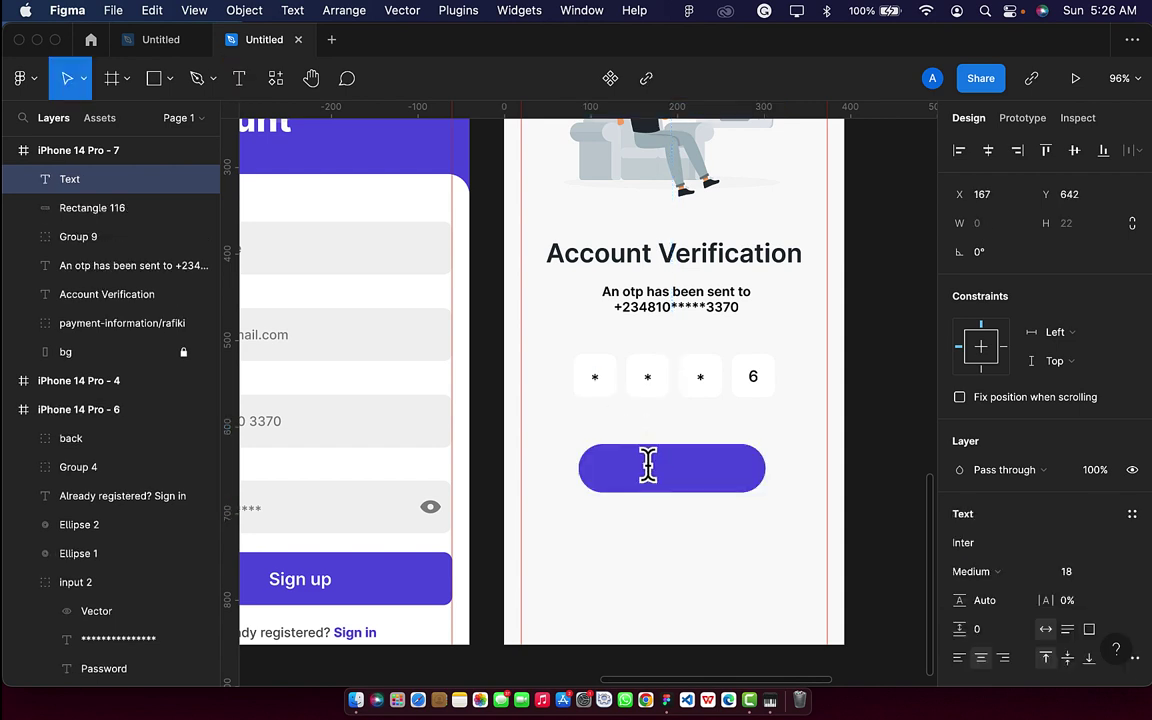
key(Escape)
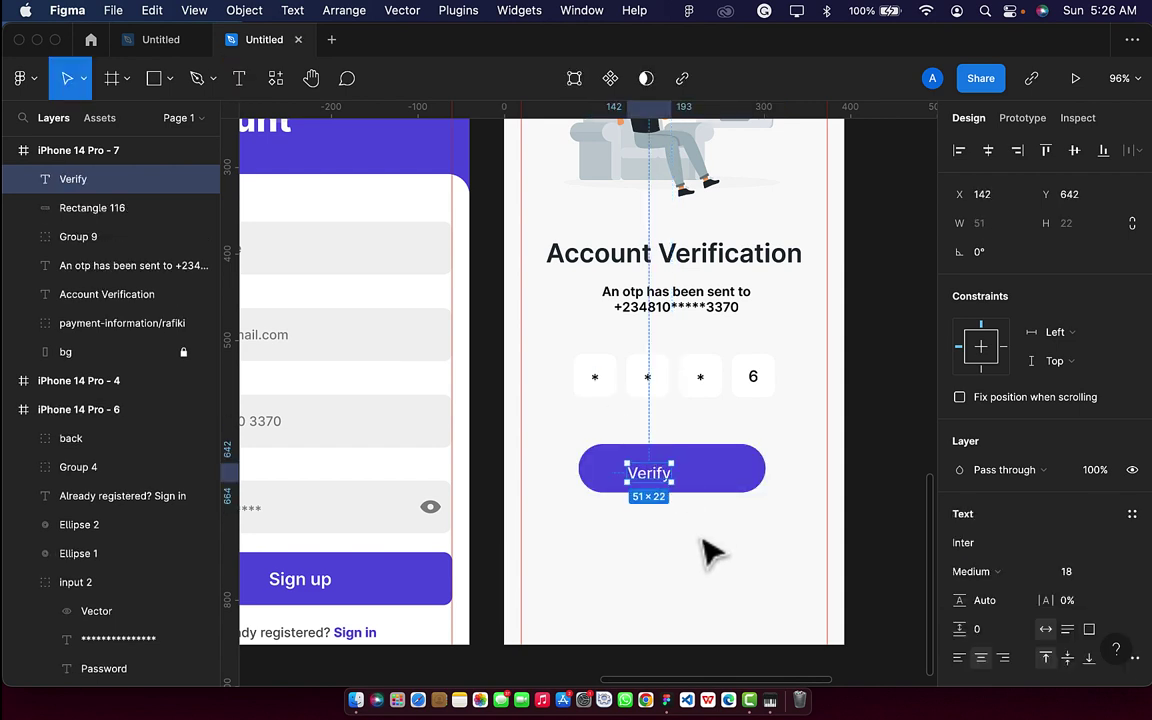
drag(655, 478, 670, 480)
scroll(1018, 588, down, 3)
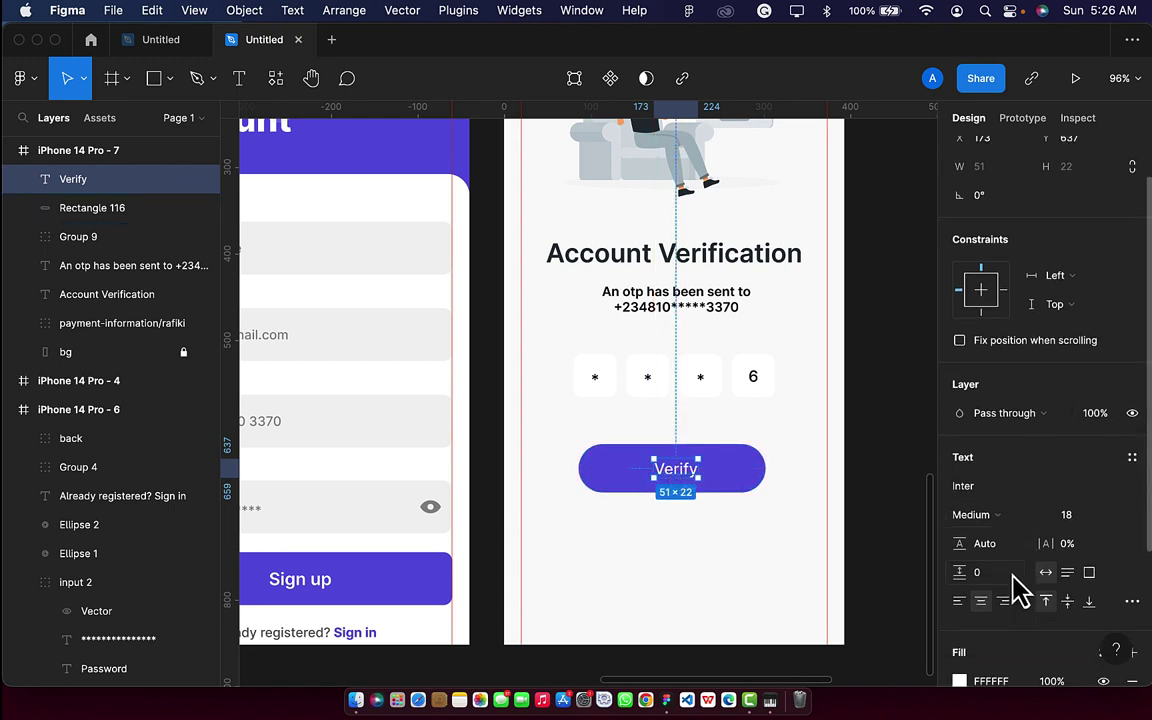
scroll(1018, 590, down, 2)
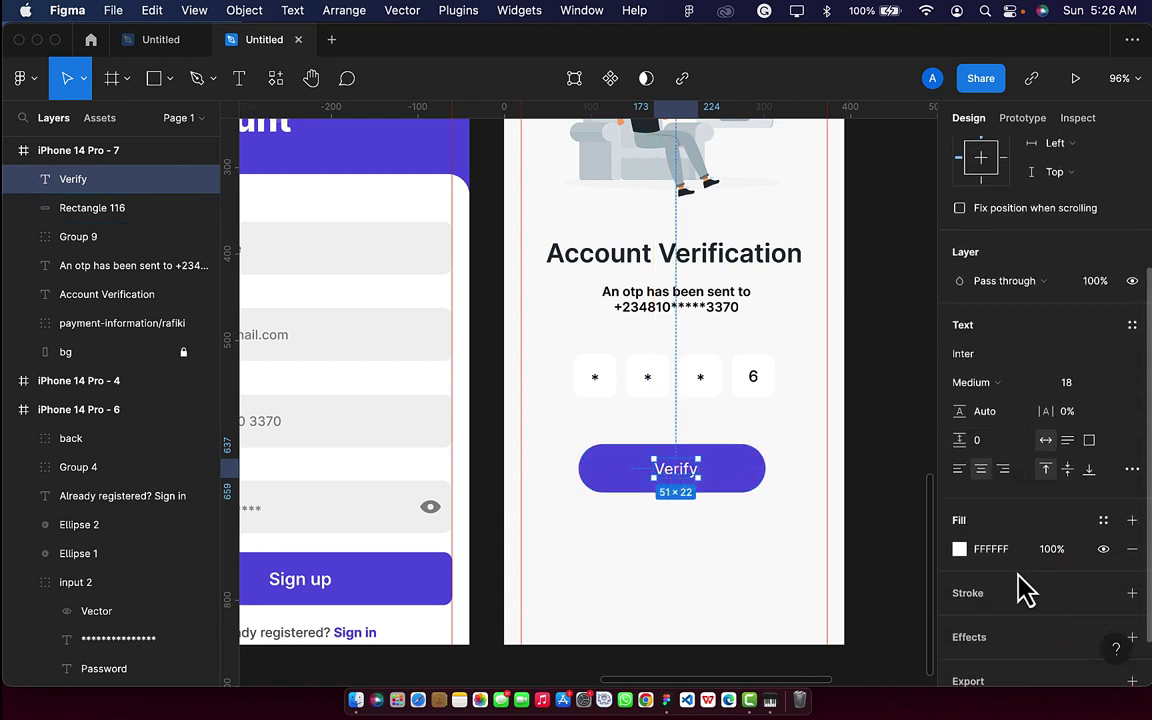
click(998, 390)
click(1006, 406)
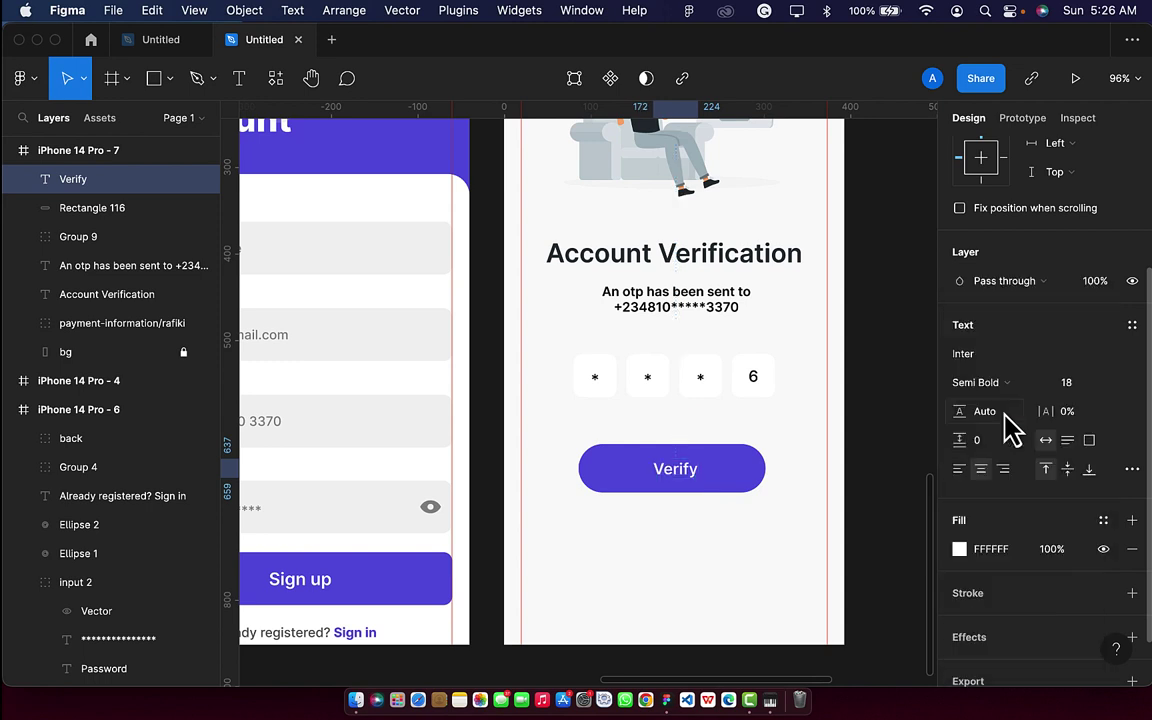
shift+click(760, 487)
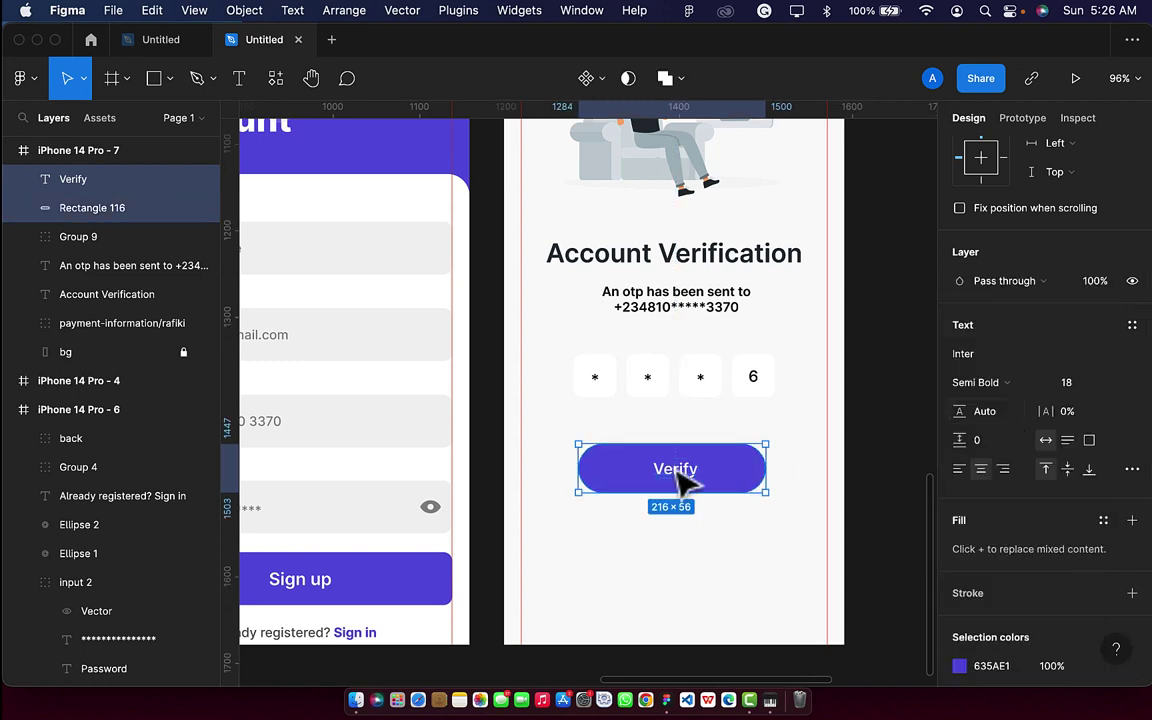
scroll(1035, 200, up, 5)
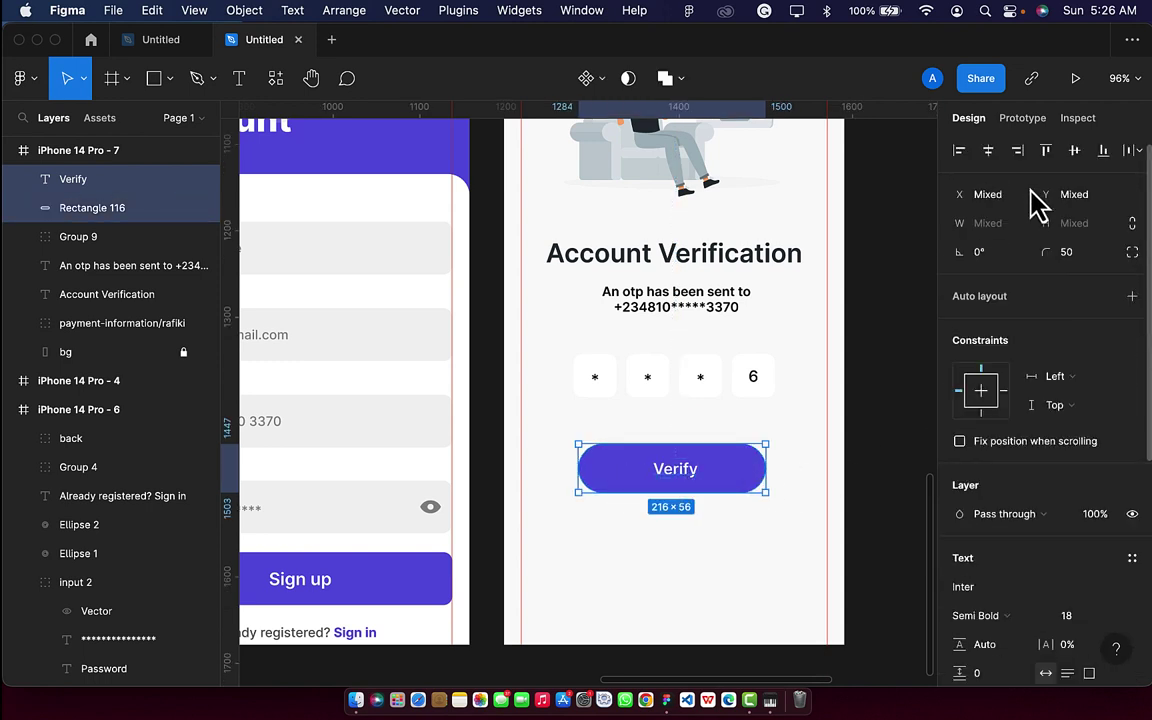
click(988, 151)
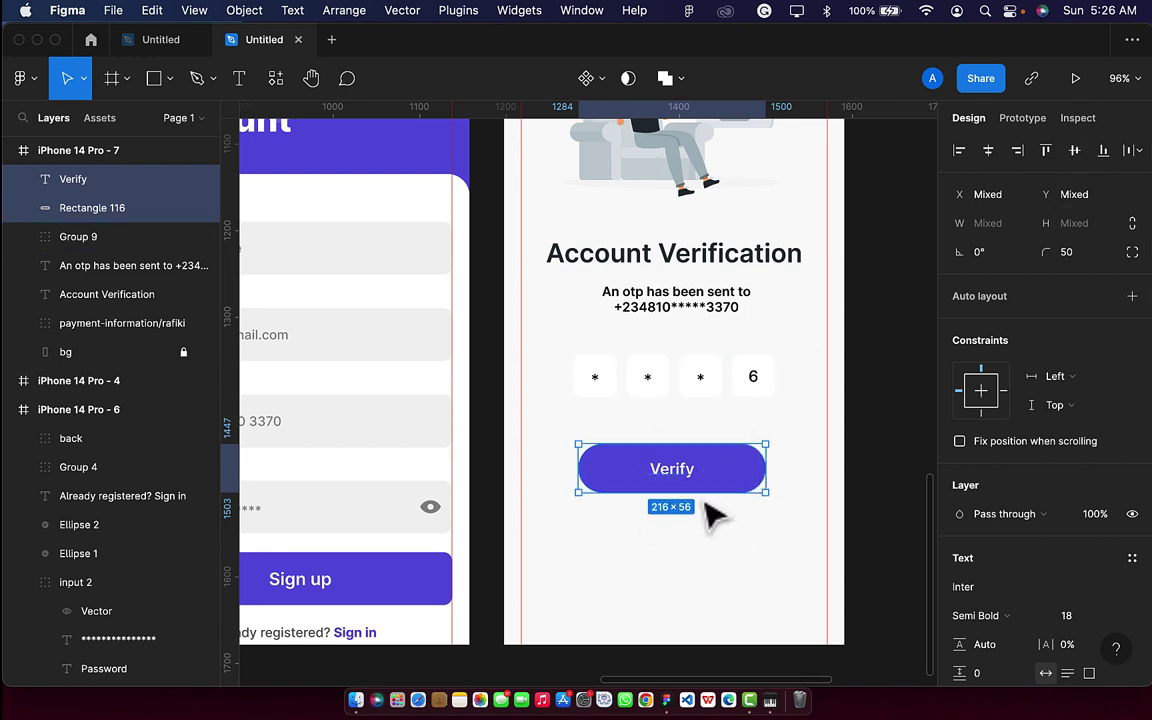
key(super+g)
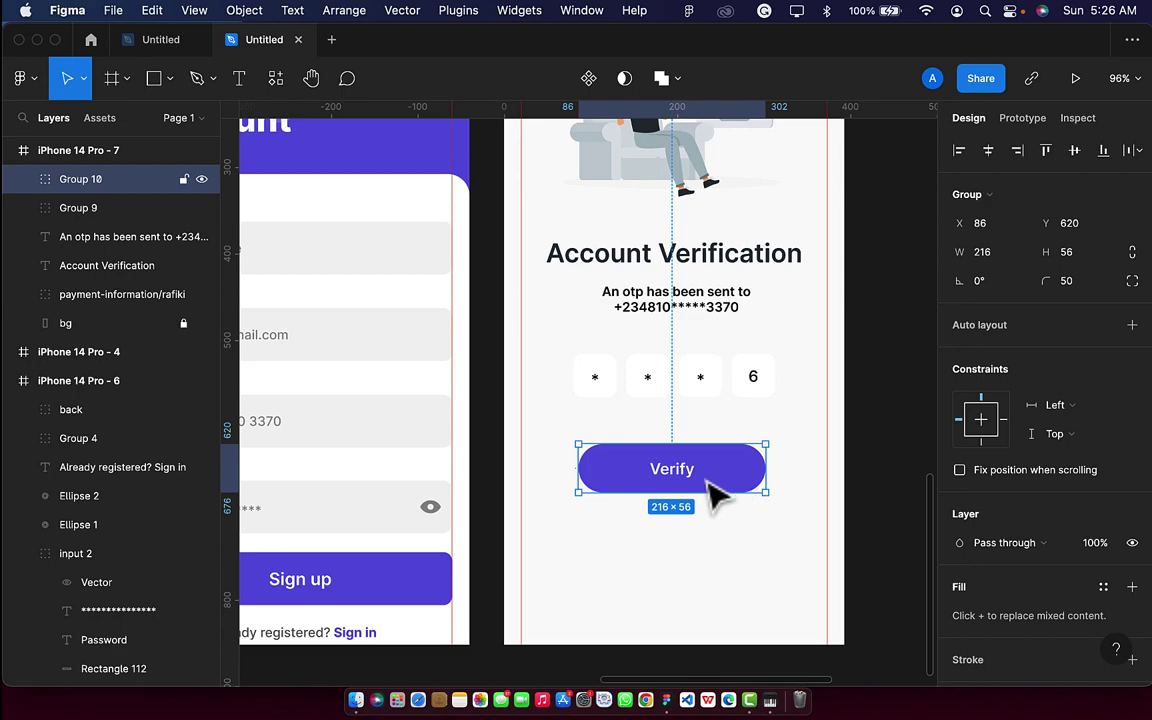
scroll(728, 490, down, 5)
scroll(715, 495, right, 2)
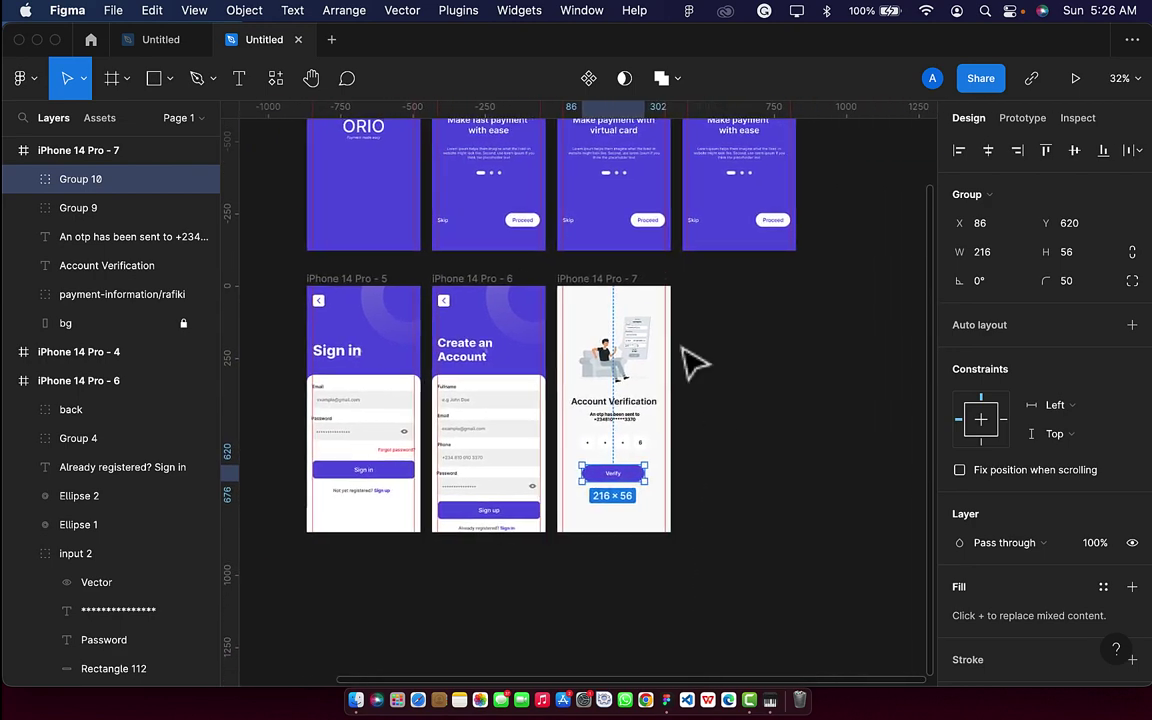
Duplicate the Account Verification frame and change the copy's heading to Verification Successful.
click(610, 286)
key(super+d)
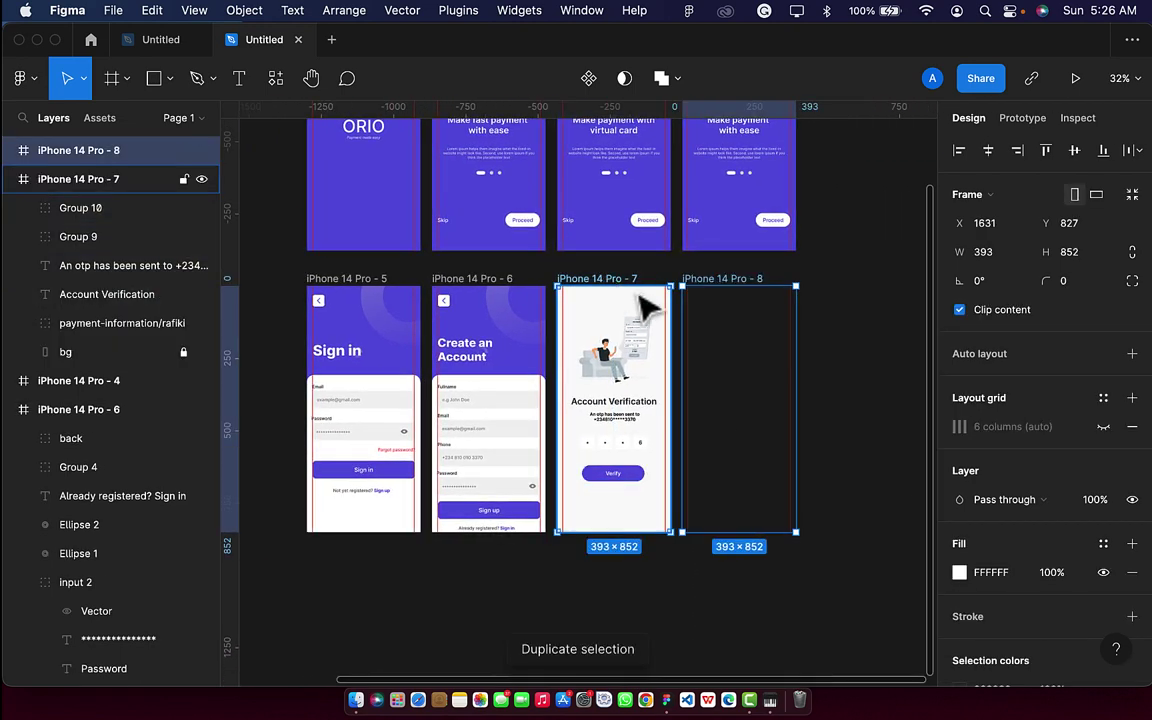
scroll(775, 428, right, 2)
scroll(780, 430, right, 1)
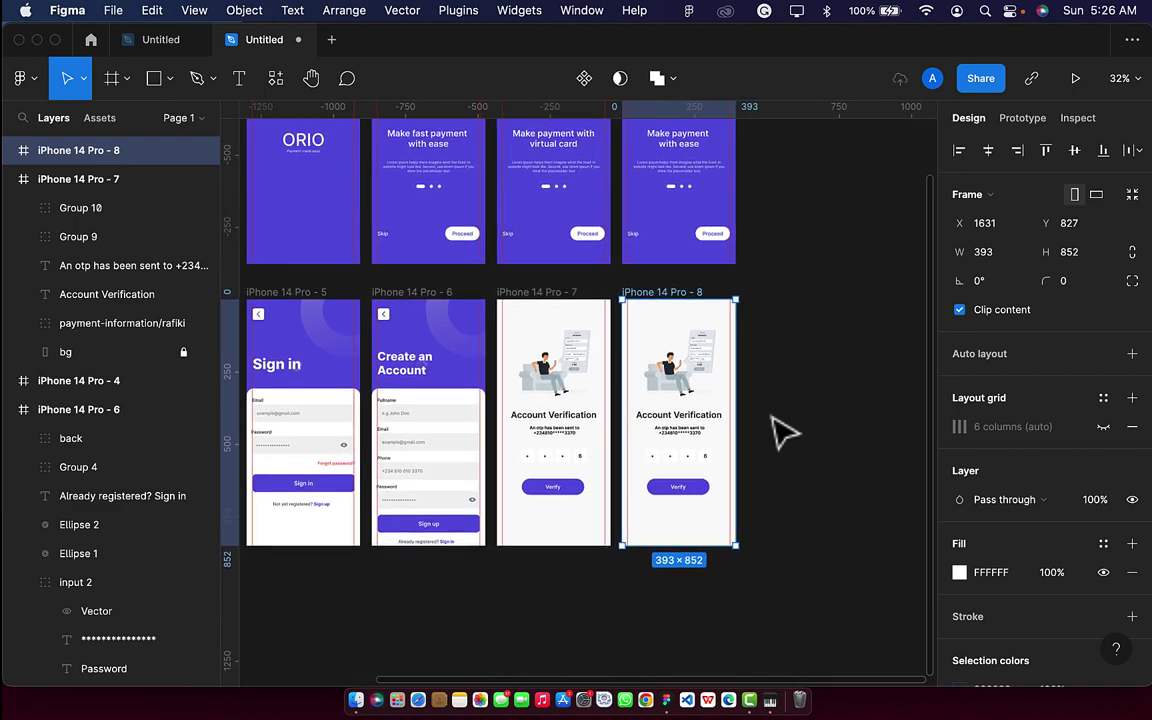
scroll(662, 356, up, 3)
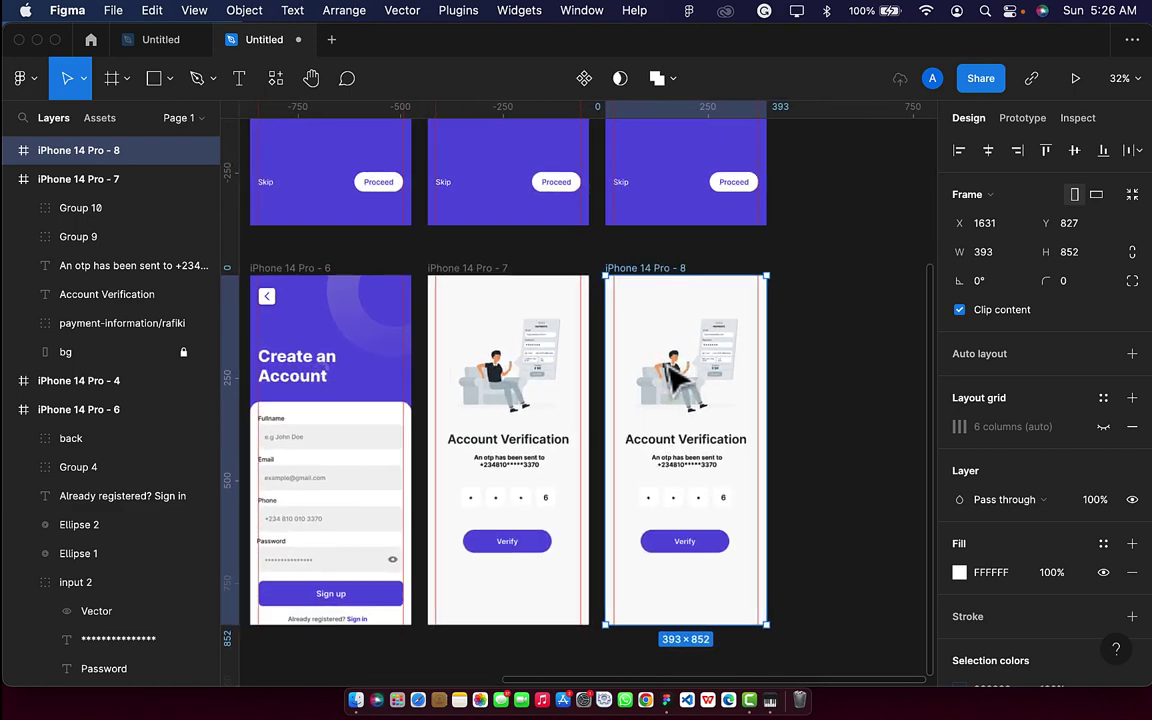
double_click(708, 439)
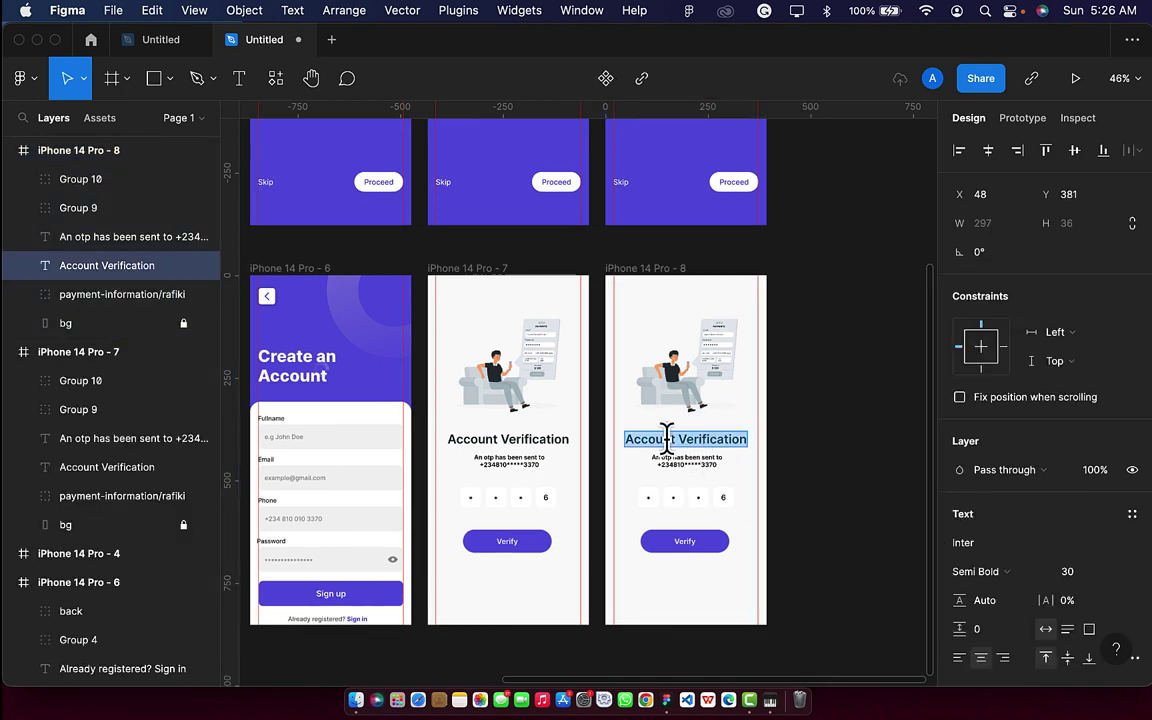
click(679, 439)
key(BackSpace)
key(BackSpace)
key(BackSpace)
key(BackSpace)
key(BackSpace)
key(BackSpace)
key(BackSpace)
key(BackSpace)
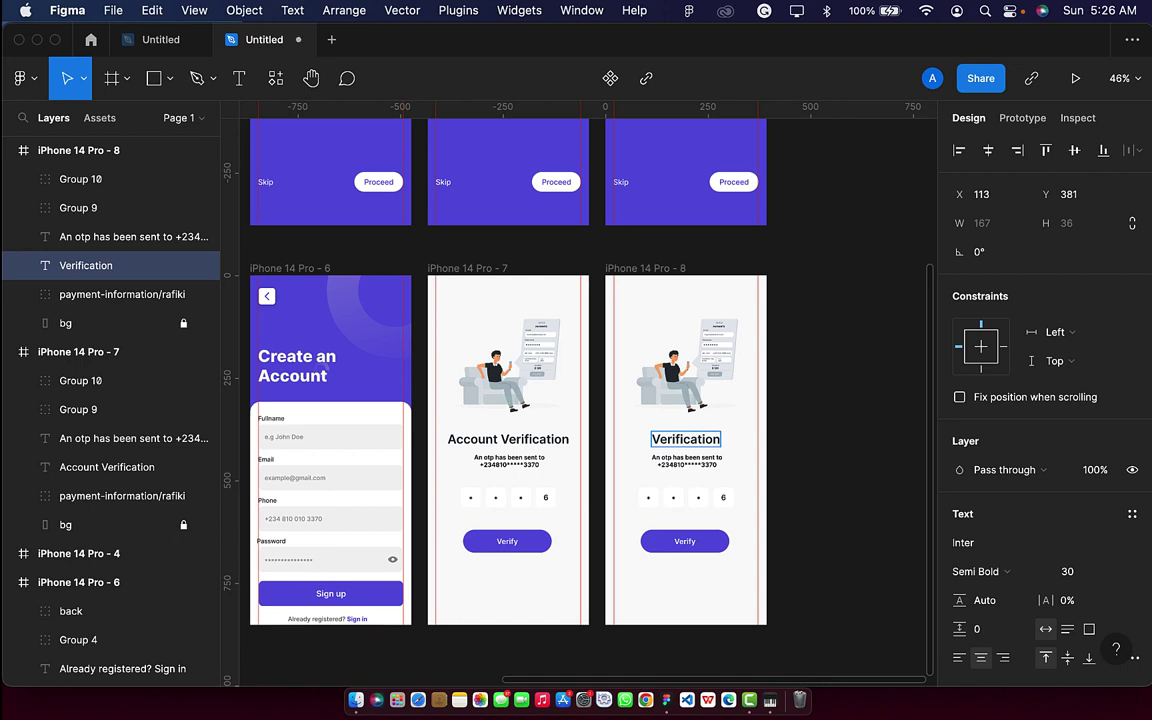
text(S)
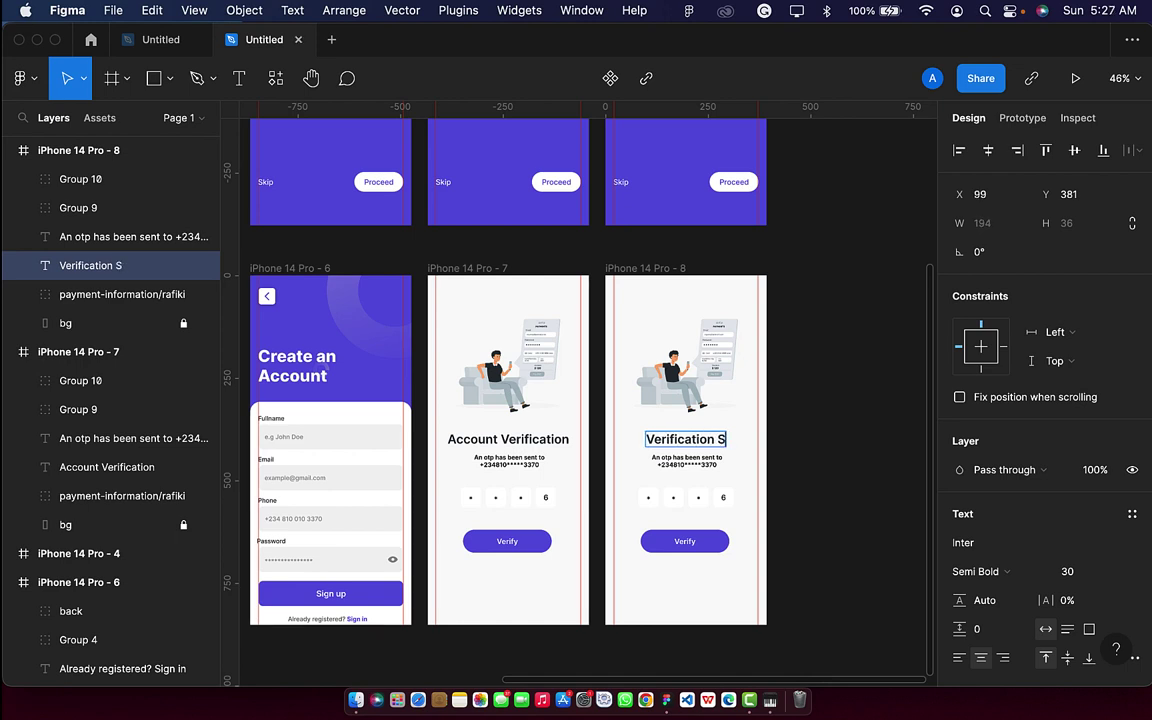
text(yuccess)
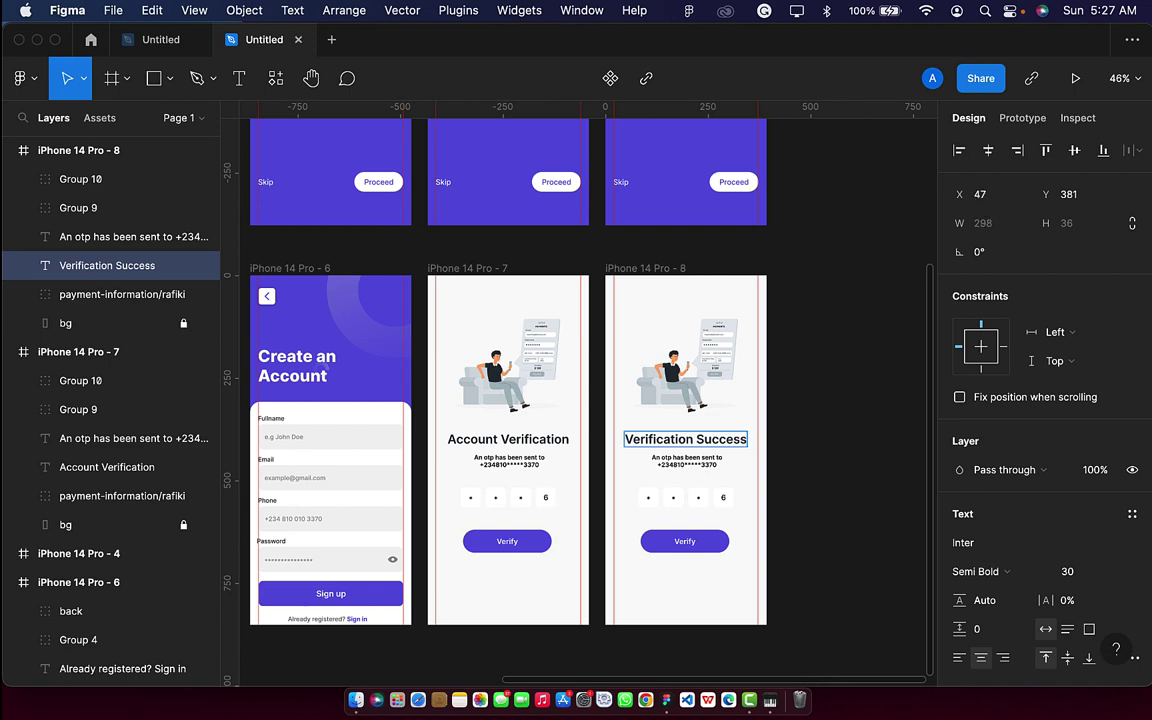
text(ful)
key(Escape)
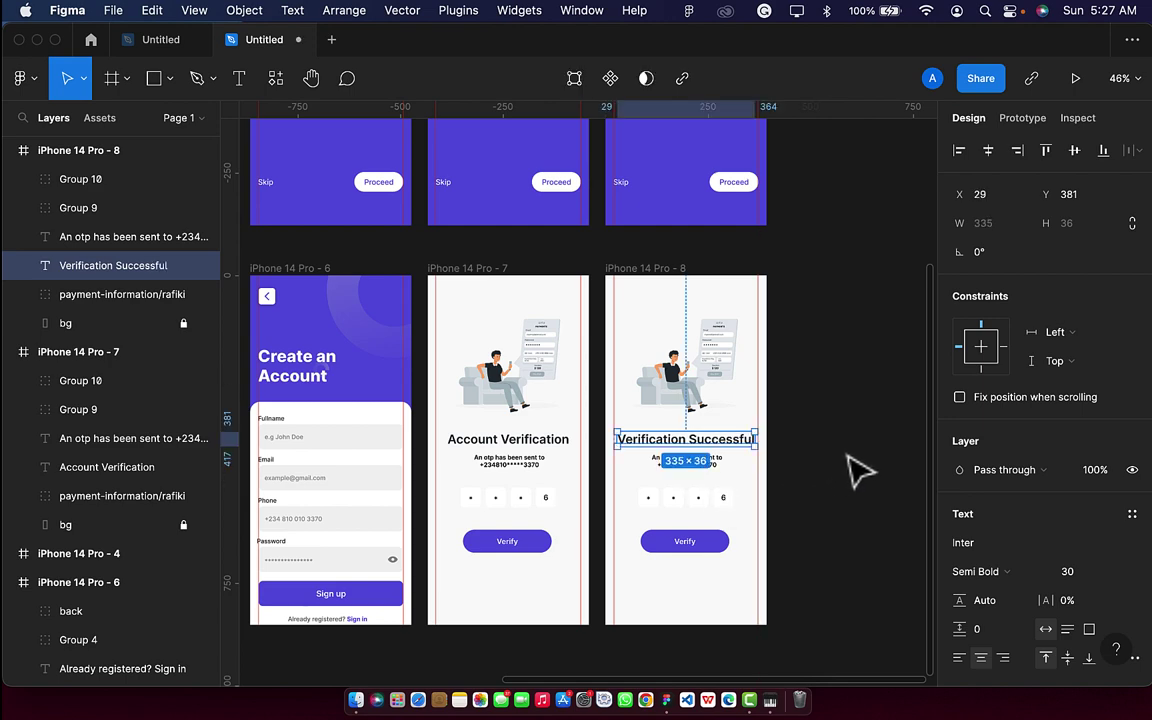
Delete the copy's OTP message and code boxes, then start editing its Verify label.
scroll(689, 429, up, 5)
click(705, 490)
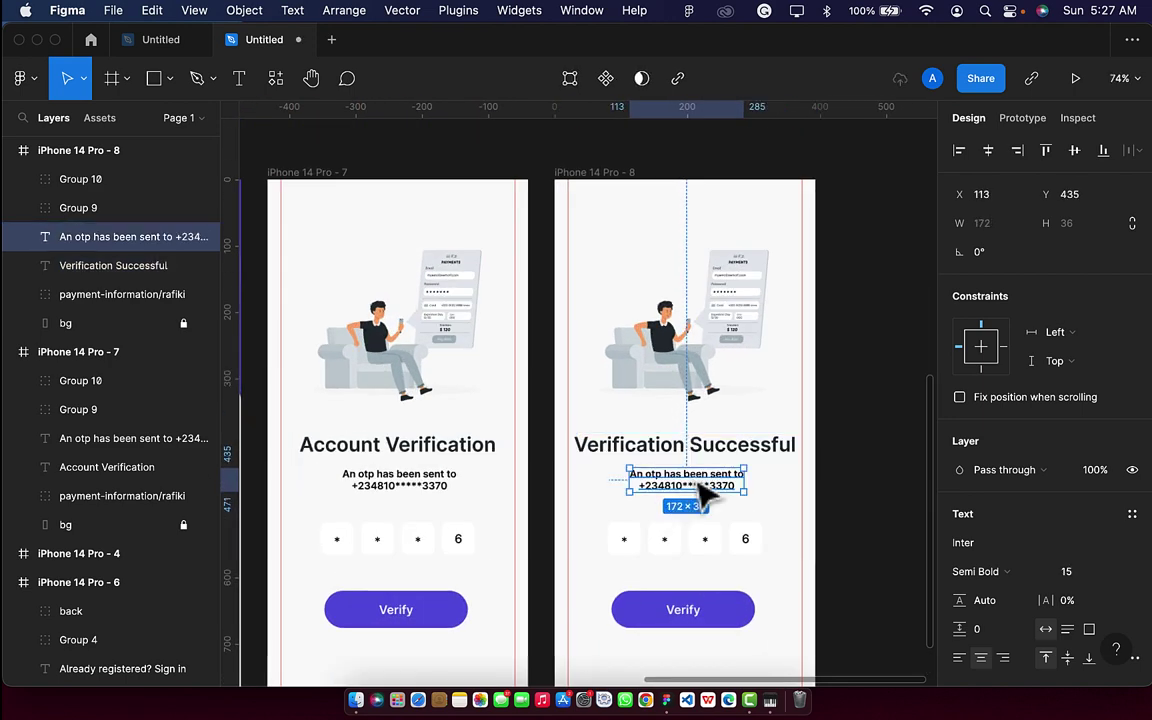
key(Delete)
click(686, 550)
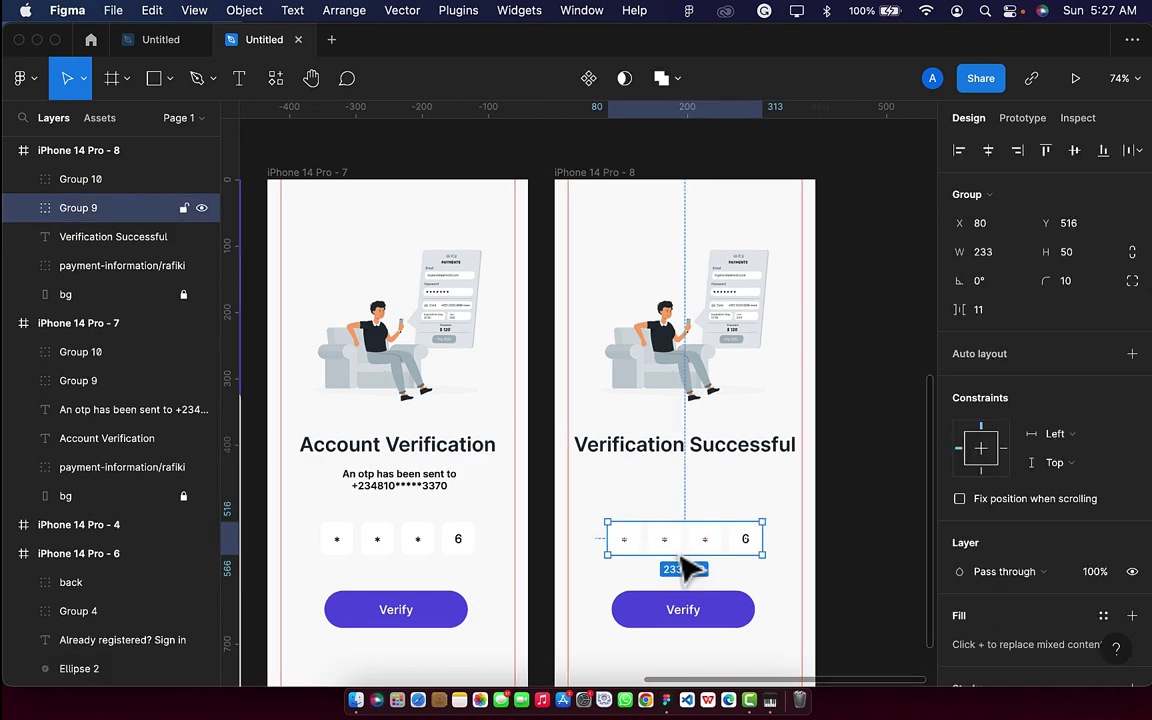
key(Delete)
click(703, 615)
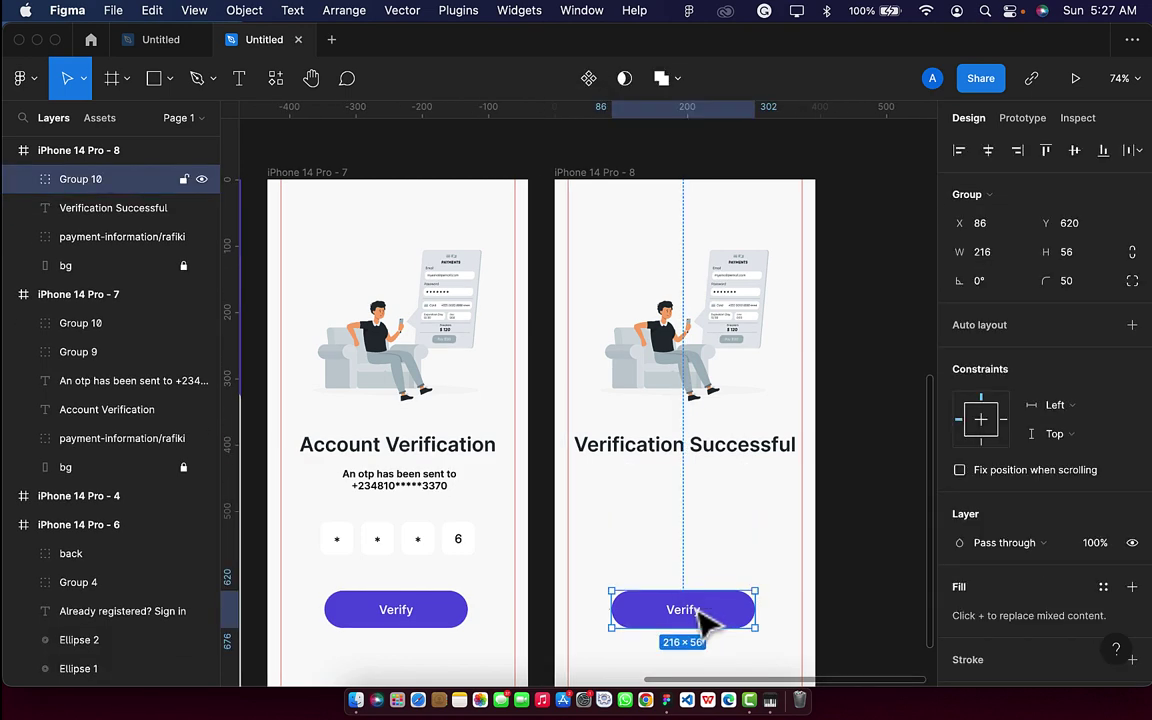
double_click(697, 617)
double_click(692, 610)
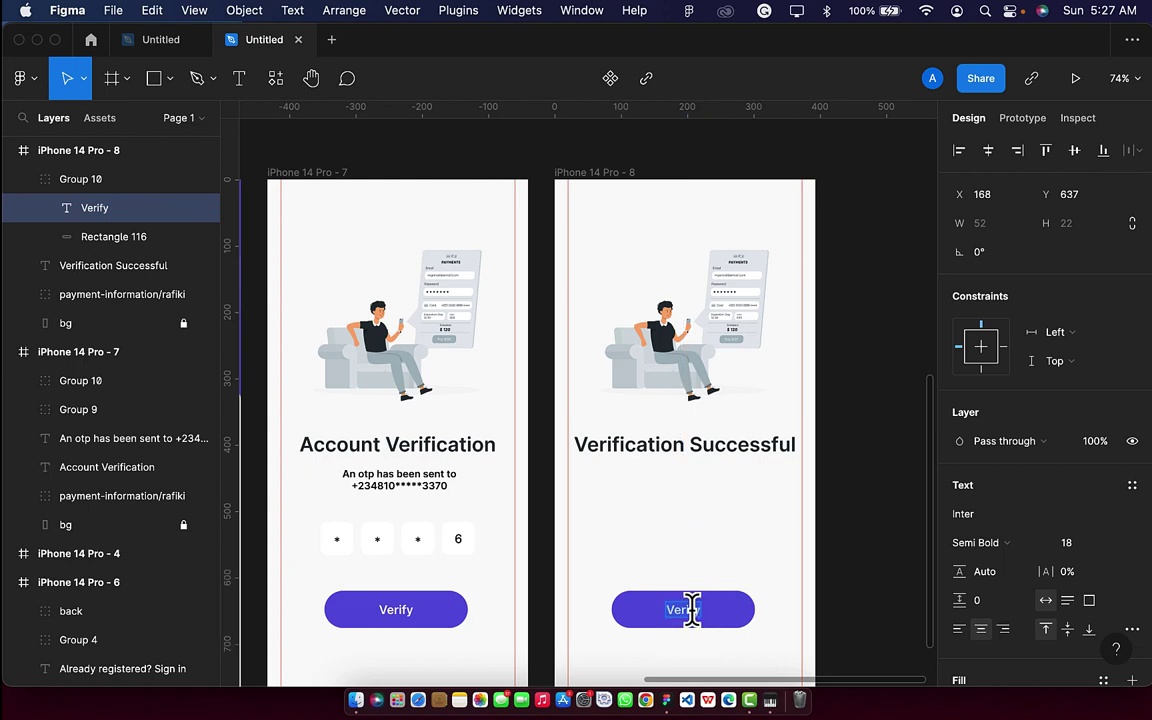
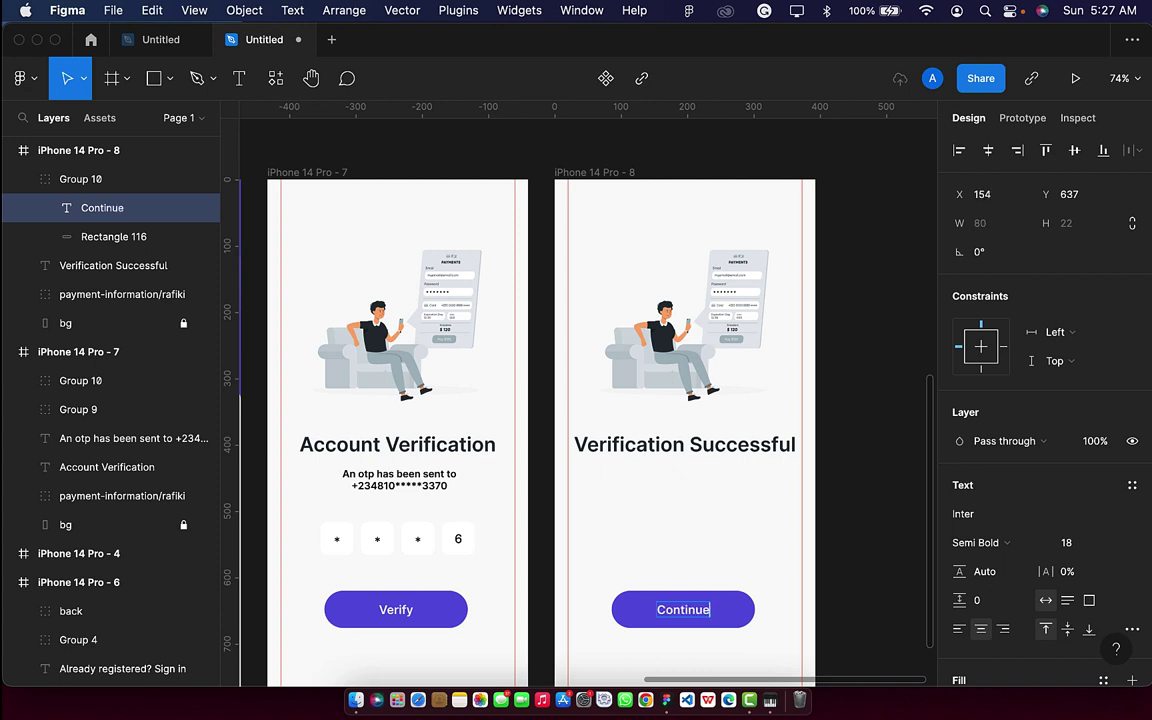
Select Rectangle 116 and bring up the Plugins list with Iconify under Recents.
click(740, 626)
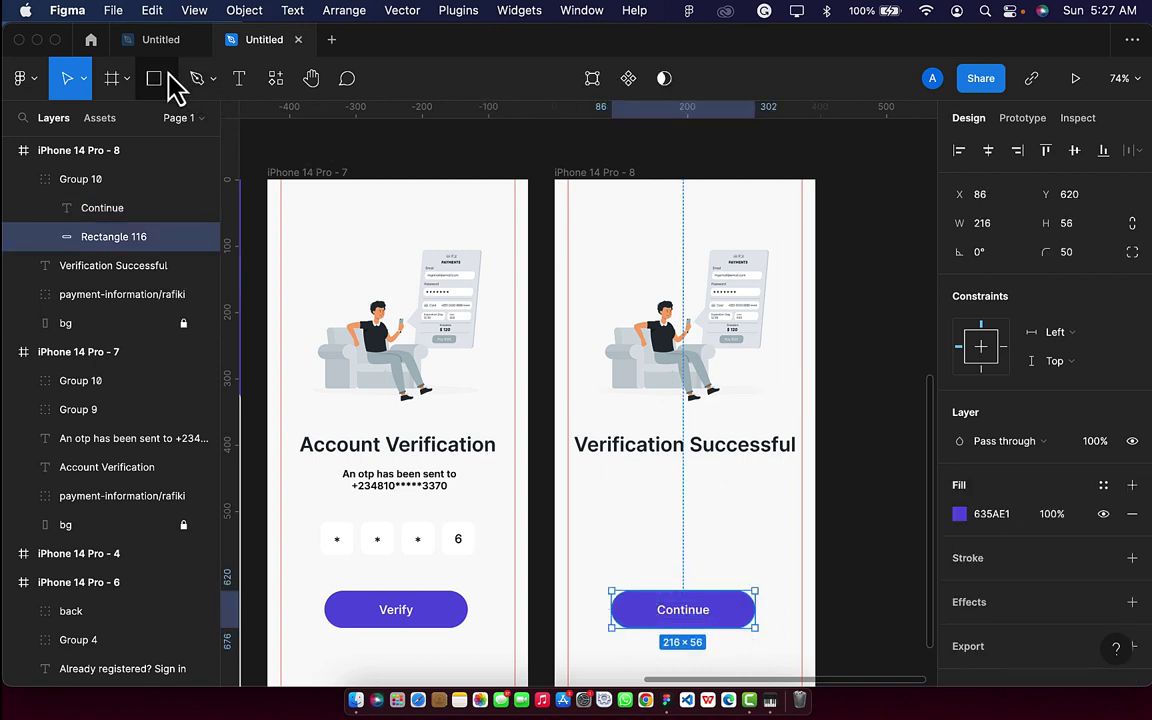
click(268, 86)
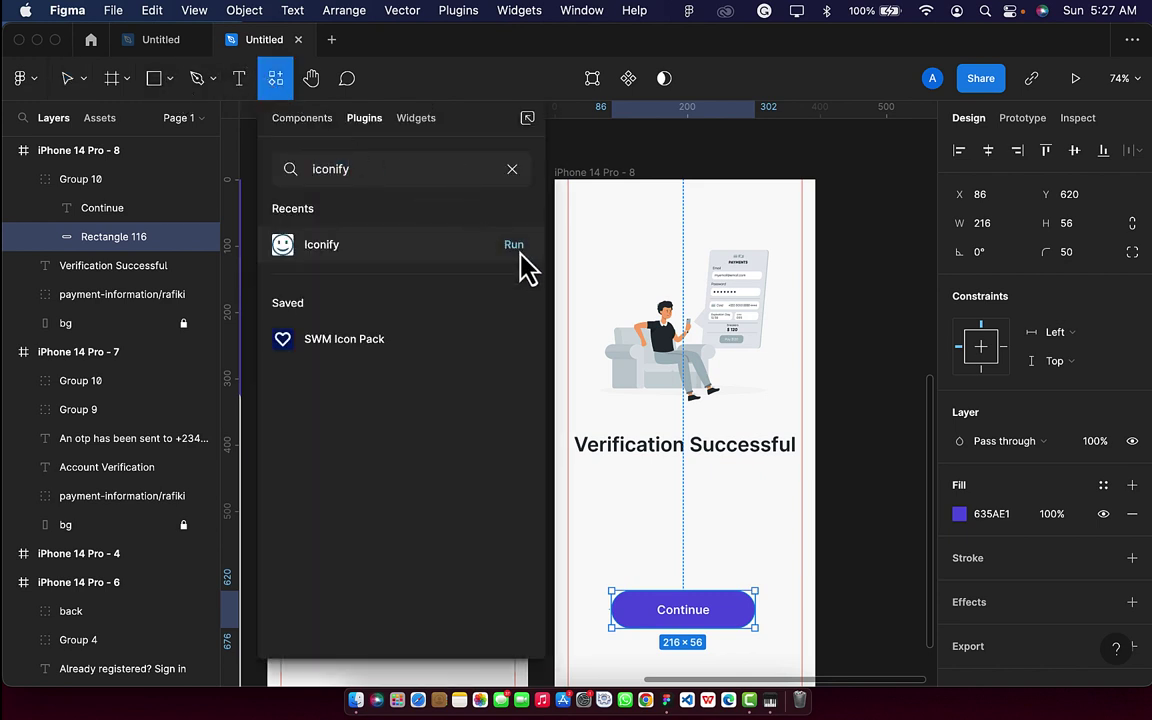
Search Iconify for 'check' and drag the material-symbols check-circle icon above the Continue button.
click(515, 250)
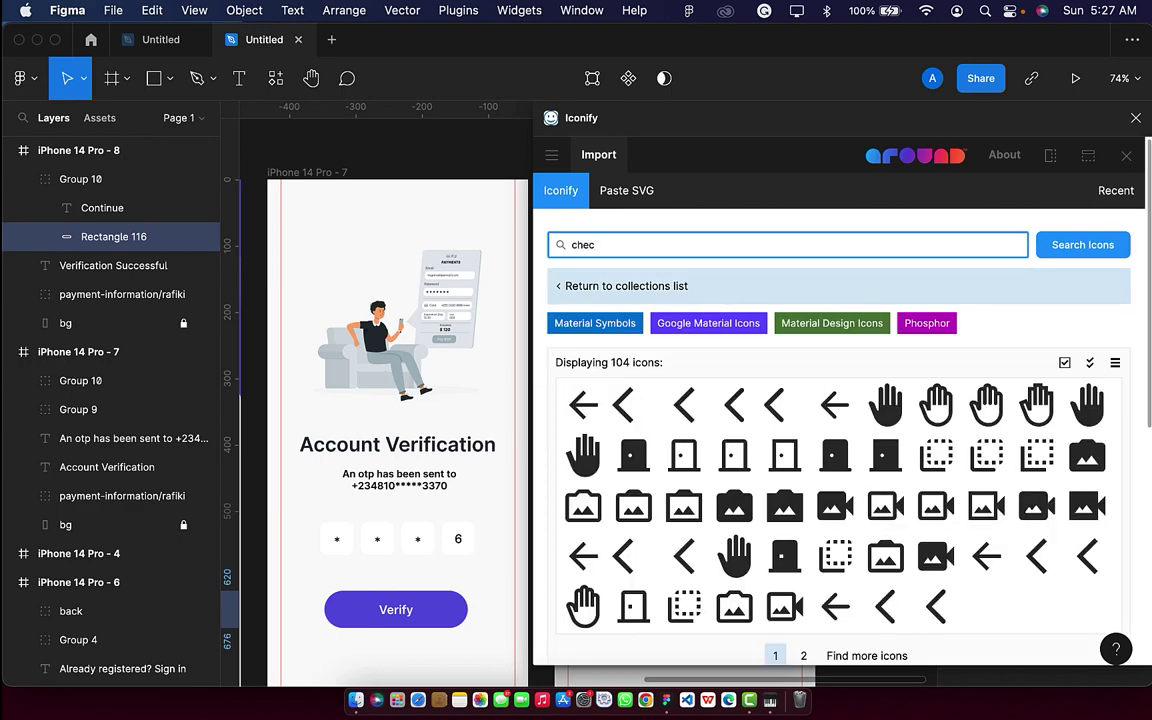
key(Return)
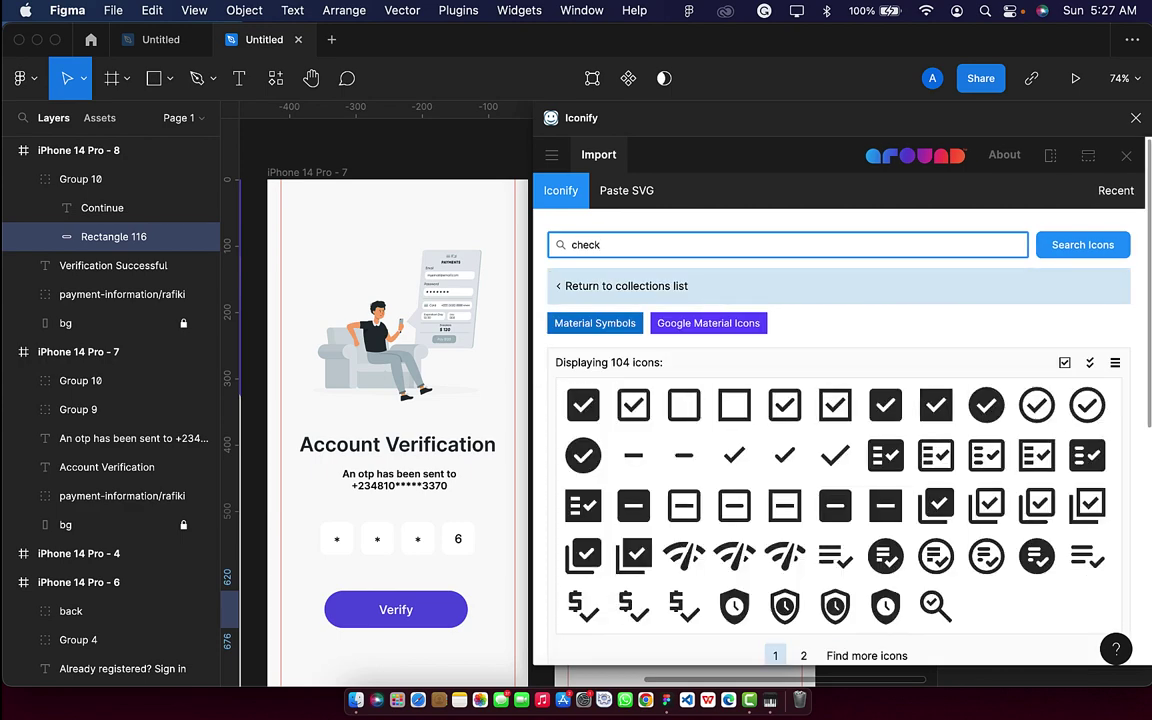
scroll(432, 398, right, 10)
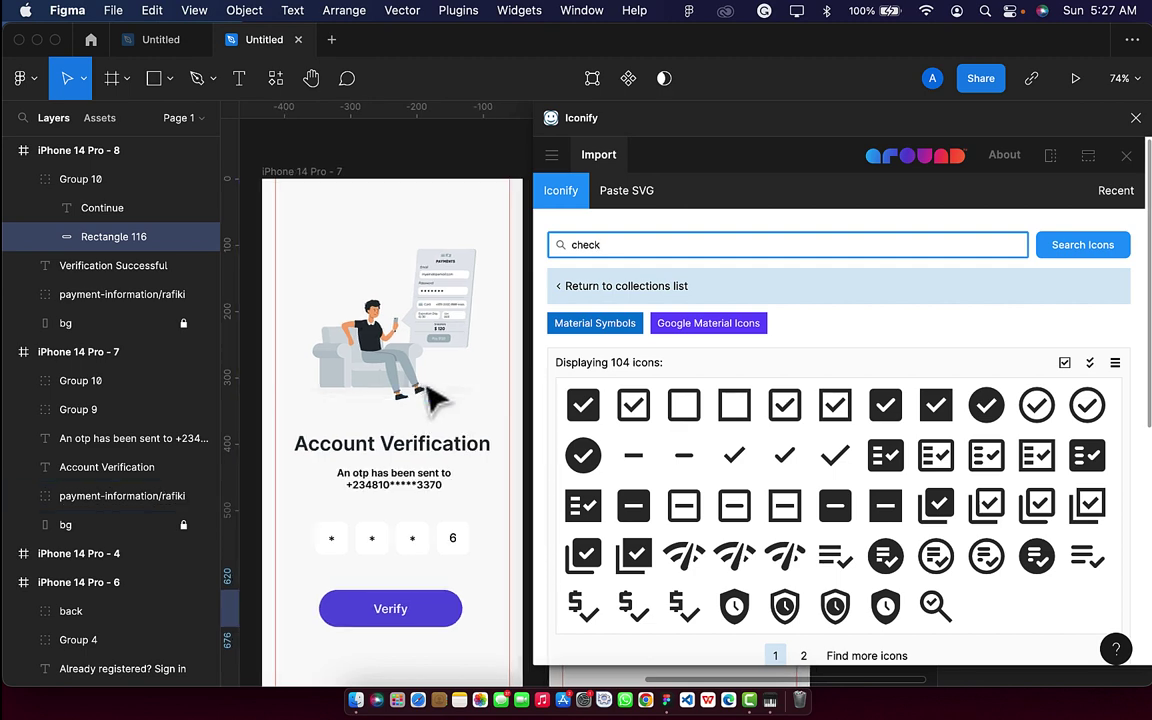
drag(990, 430, 445, 535)
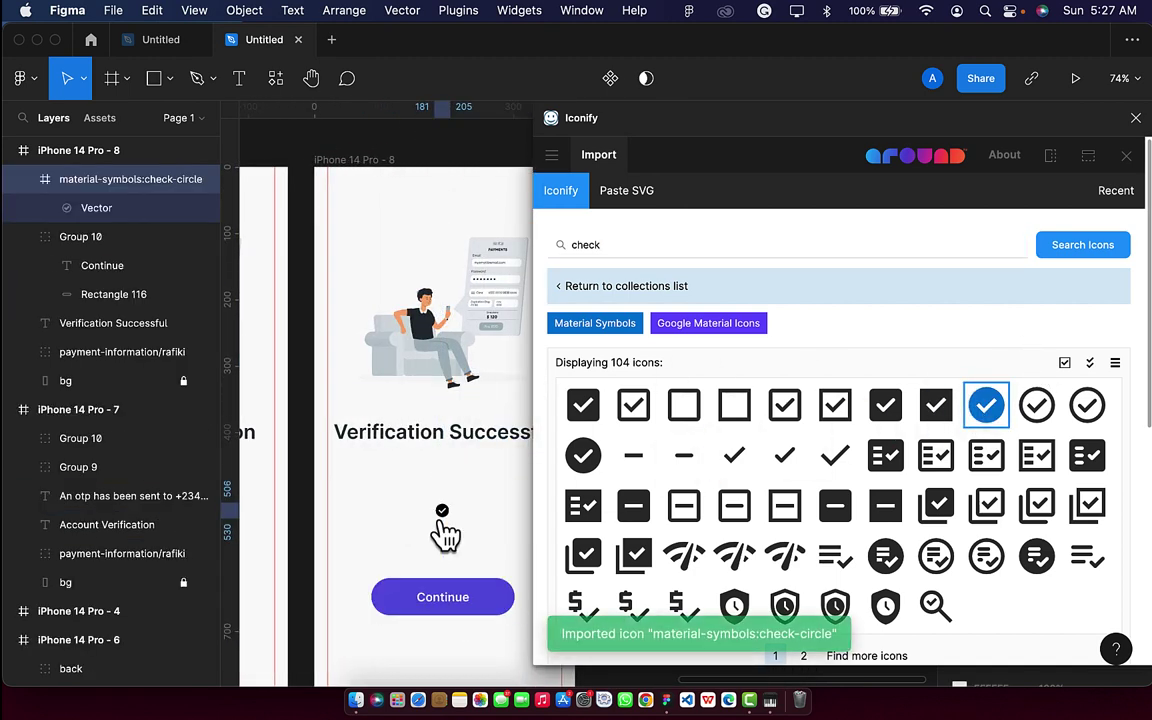
Move the check Vector out of its icon frame into iPhone 14 Pro - 8 and delete the empty frame.
click(1136, 118)
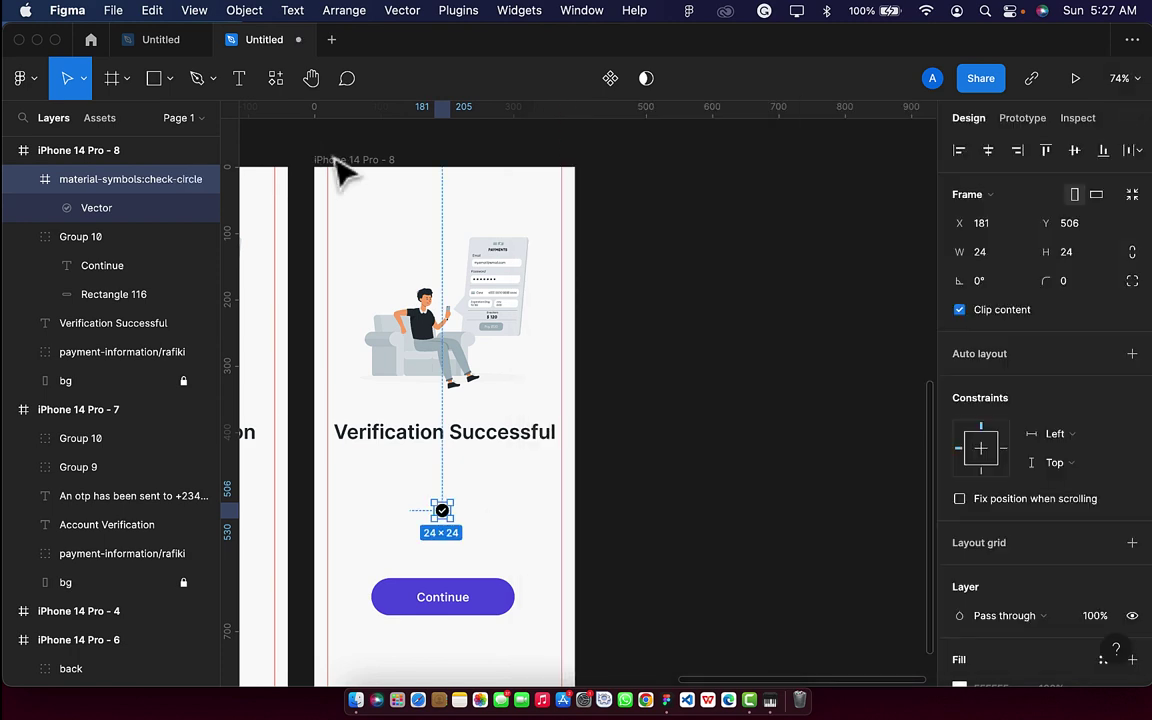
click(104, 207)
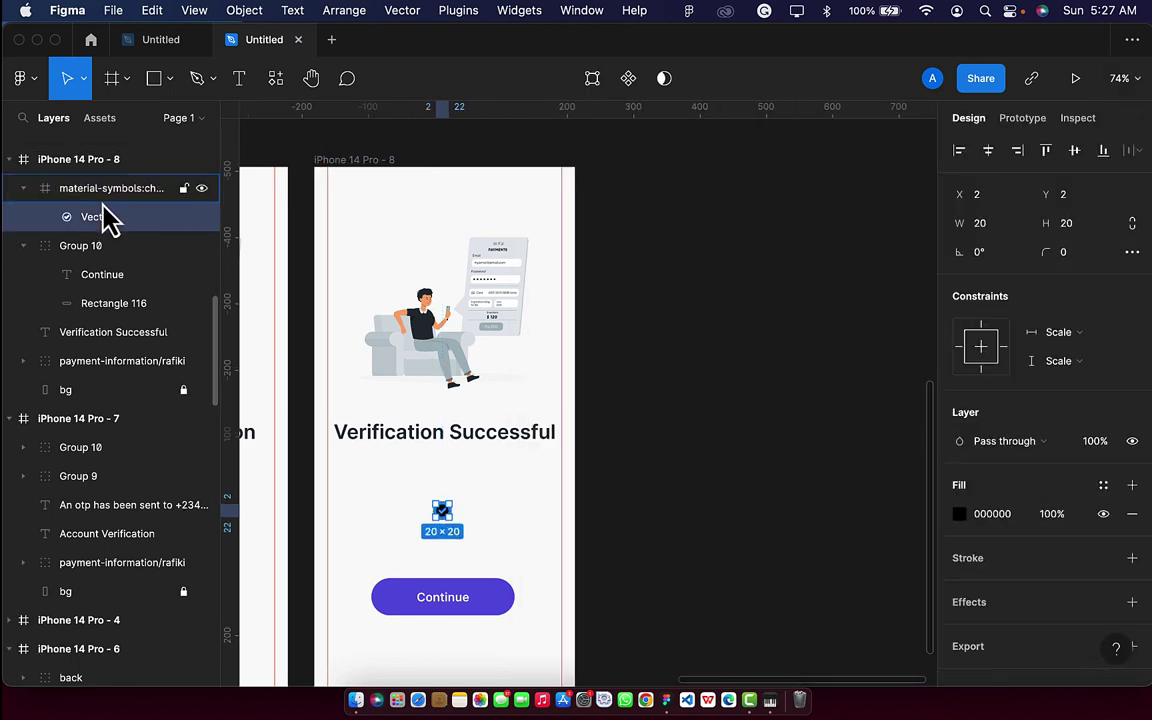
drag(107, 210, 107, 200)
click(107, 226)
key(Delete)
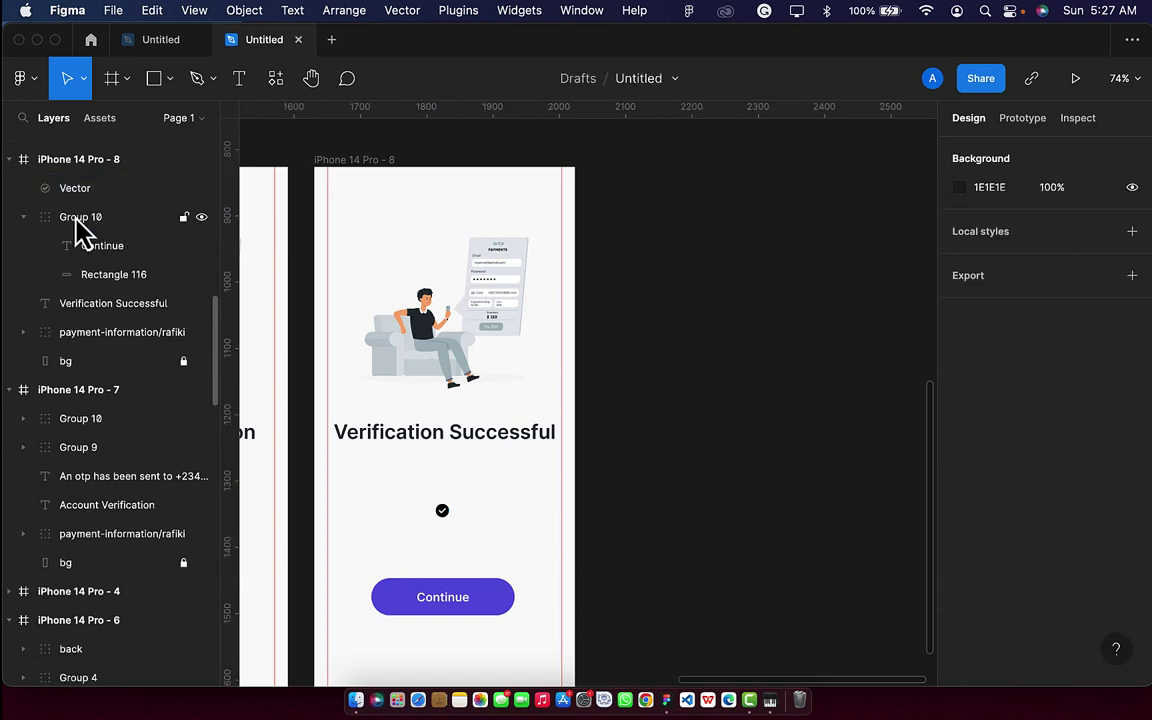
click(121, 188)
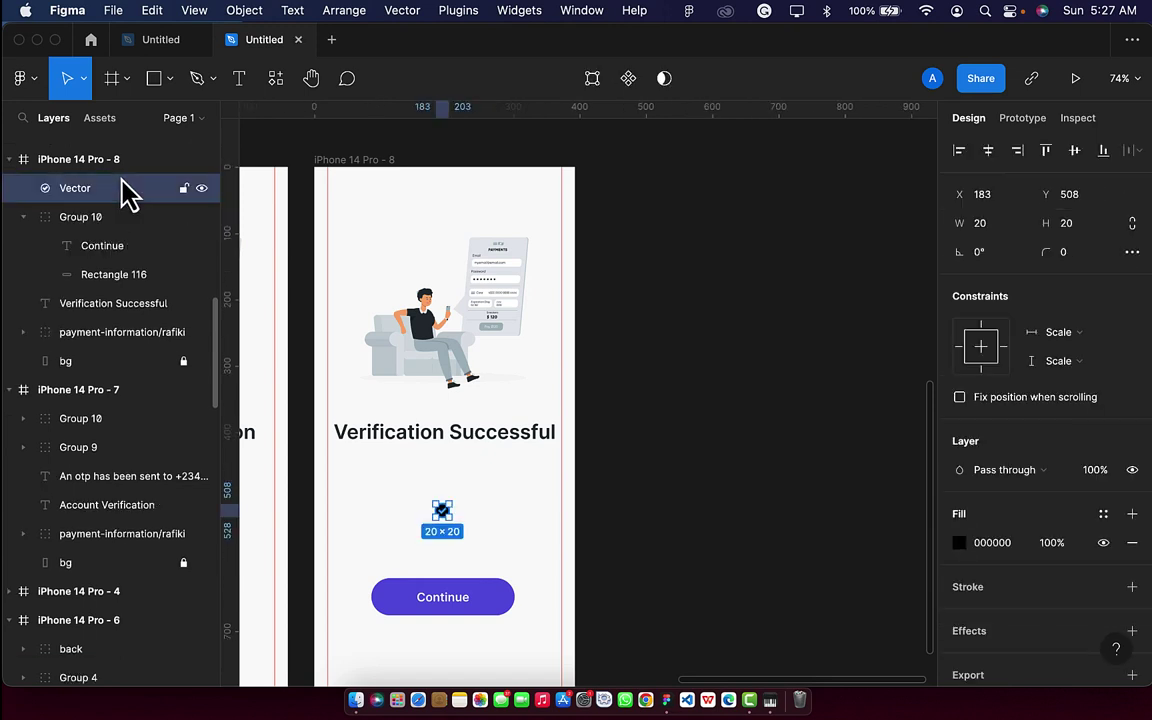
Resize the check icon to height 50, then 80, and reposition it above the button.
click(1084, 227)
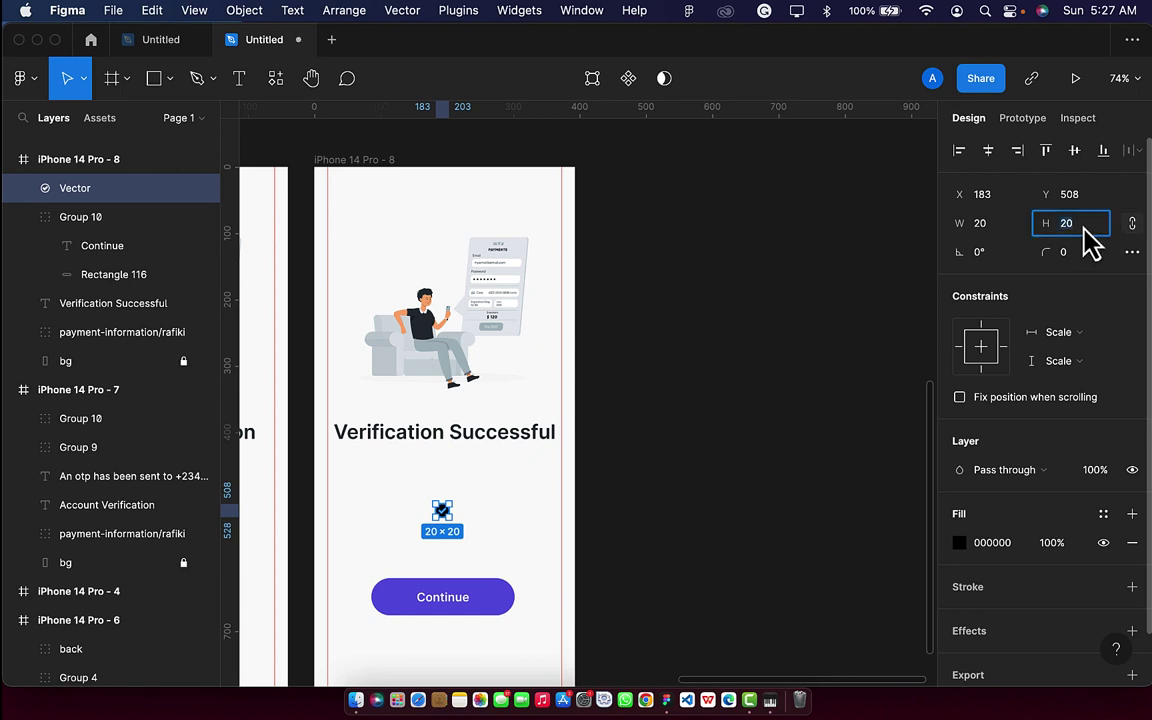
text(50)
key(Return)
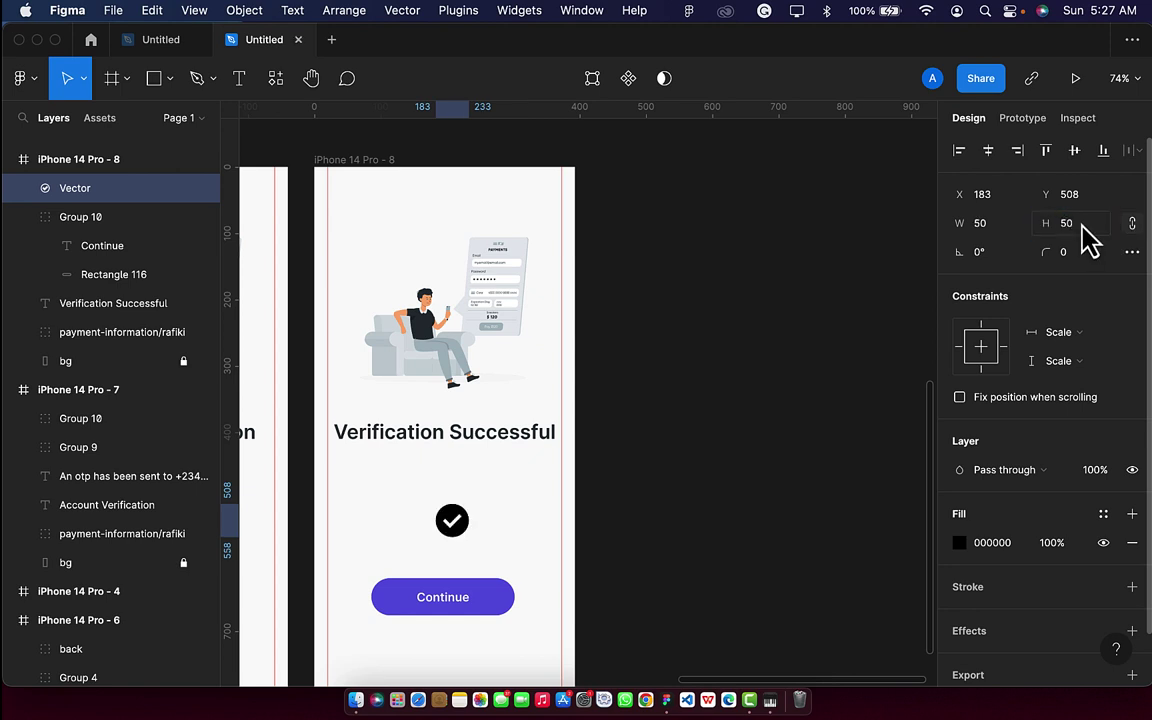
click(1084, 228)
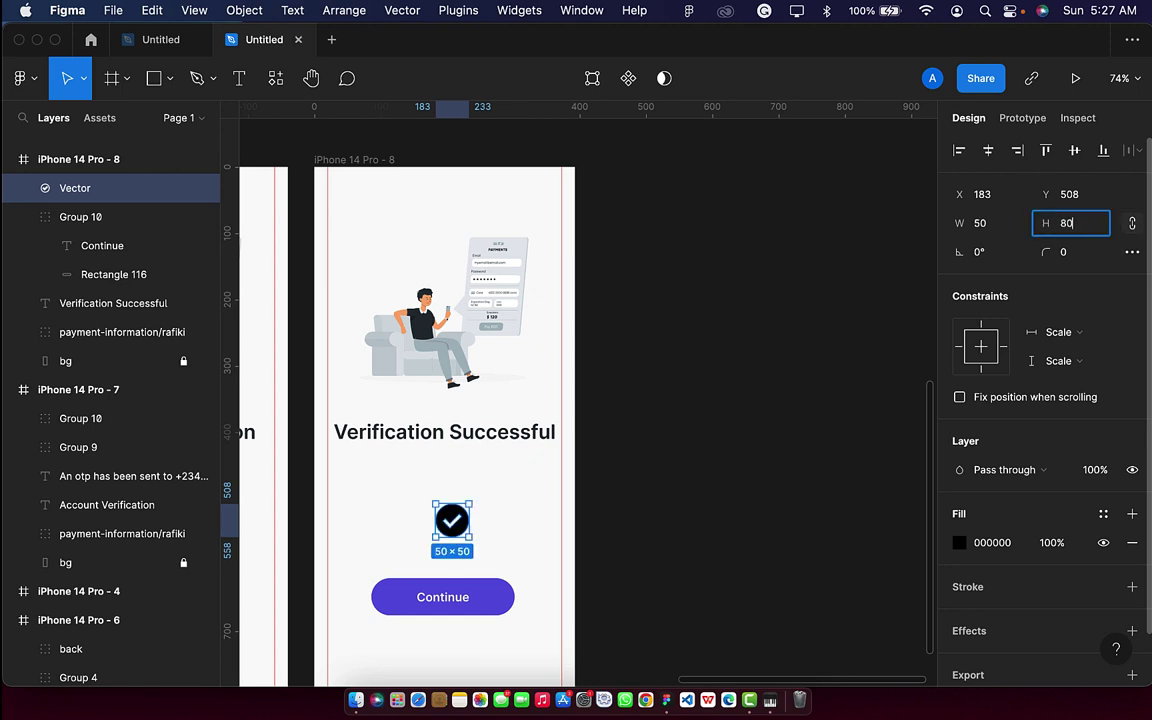
text(80)
key(Return)
drag(472, 518, 449, 515)
Fill the check icon with the button's 635AE1 purple using the eyedropper.
key(i)
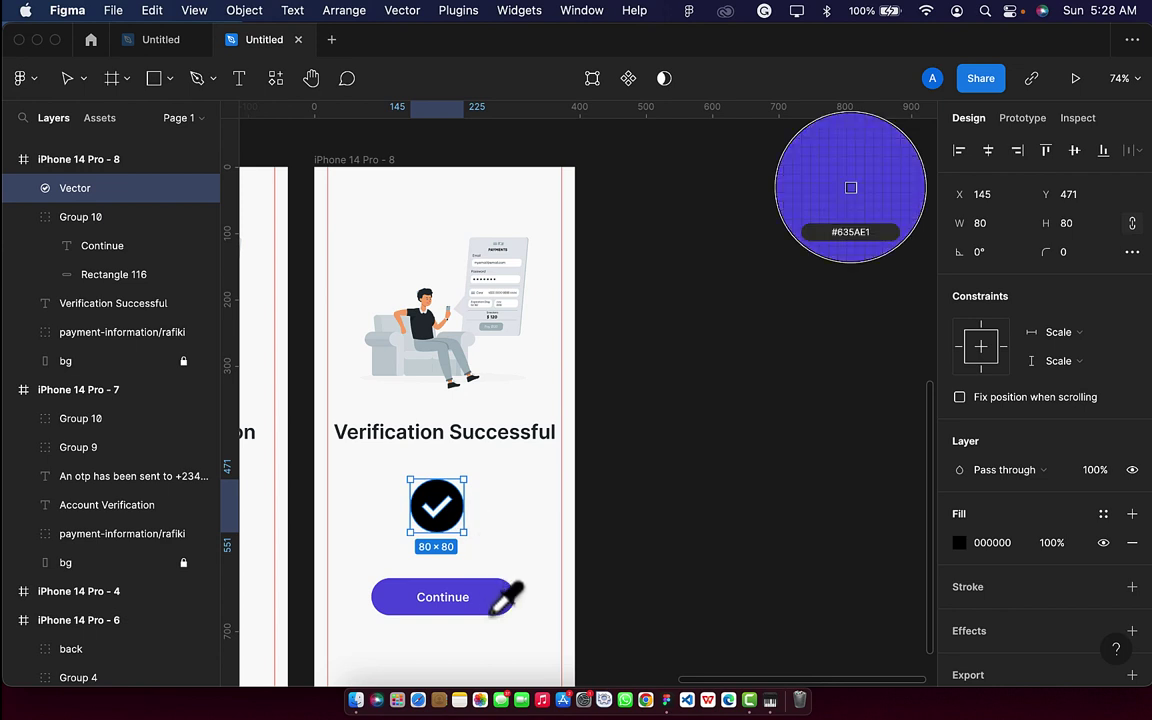
click(495, 608)
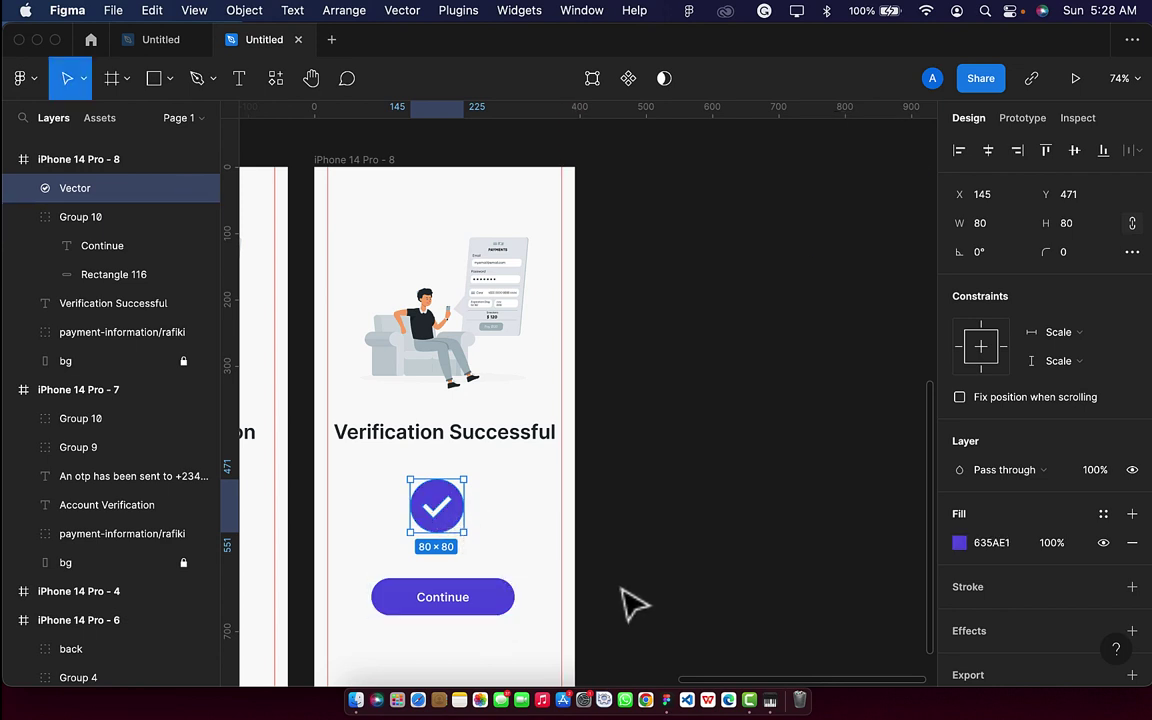
click(526, 544)
right_click(452, 527)
key(Escape)
Set the check icon's height to 40 and centre it horizontally under the heading.
click(455, 530)
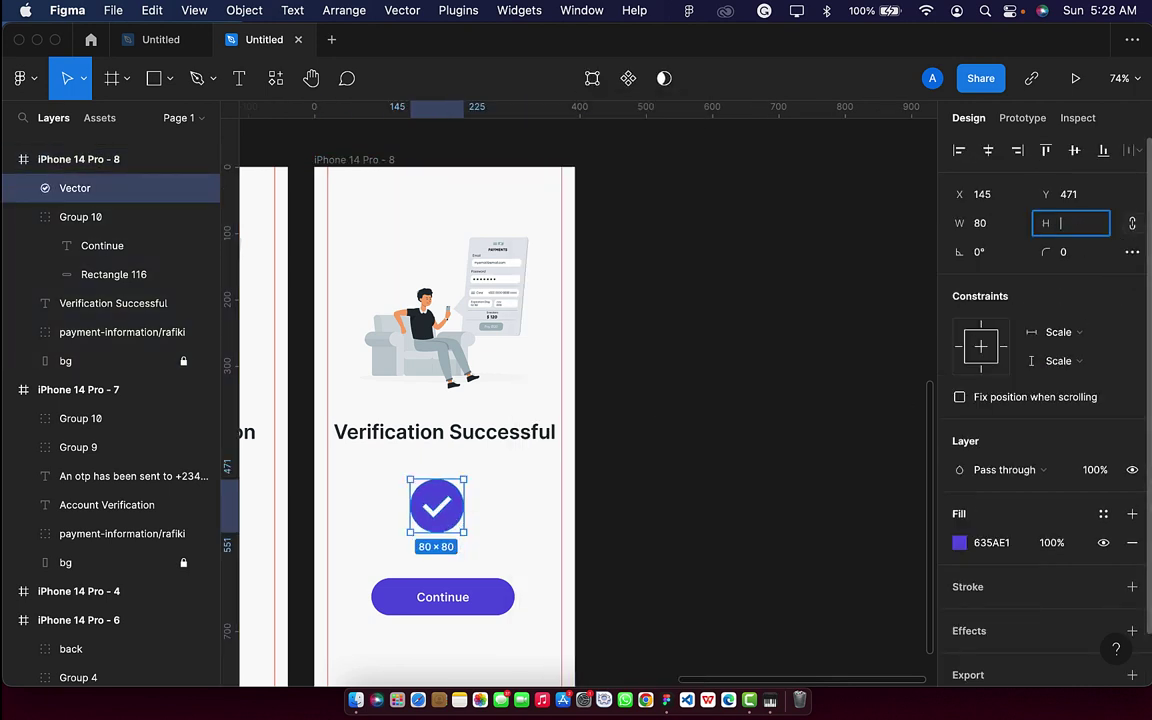
text(40)
key(Return)
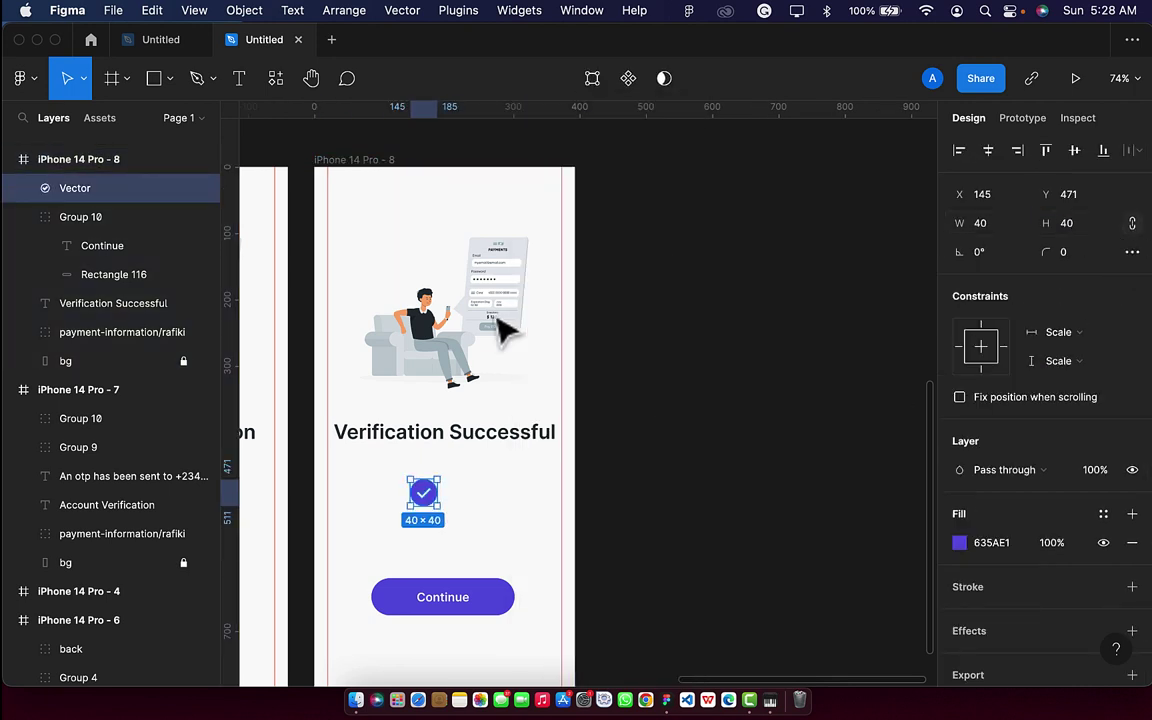
drag(425, 510, 445, 512)
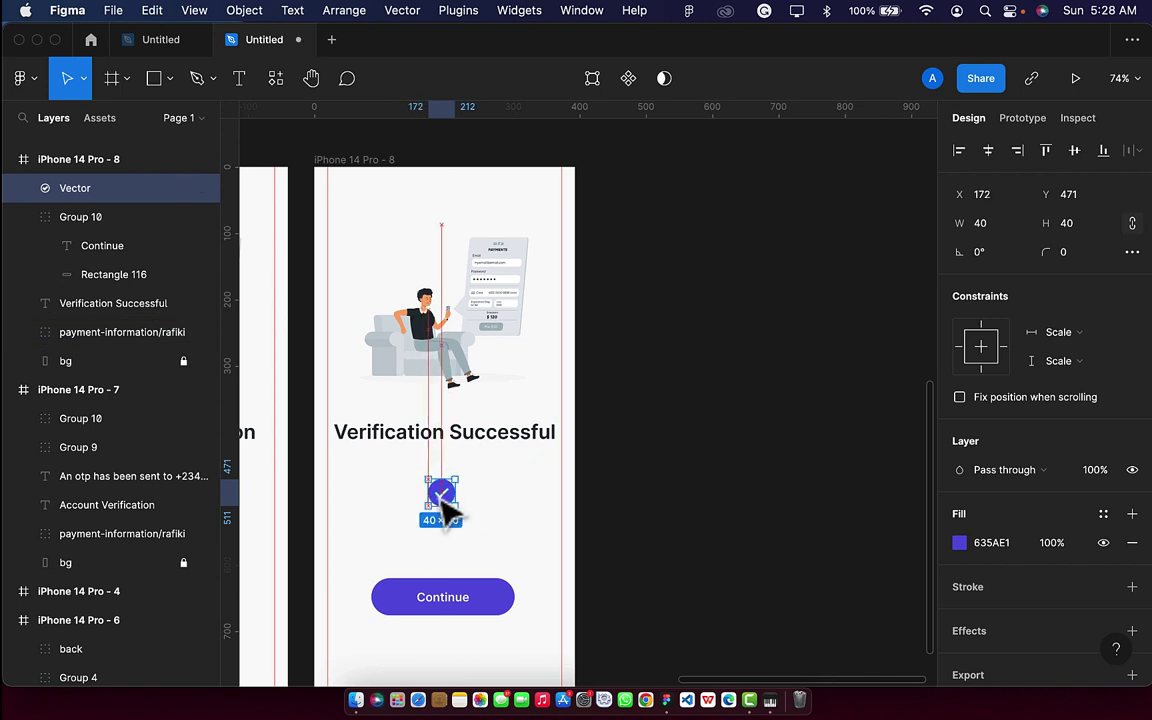
click(470, 608)
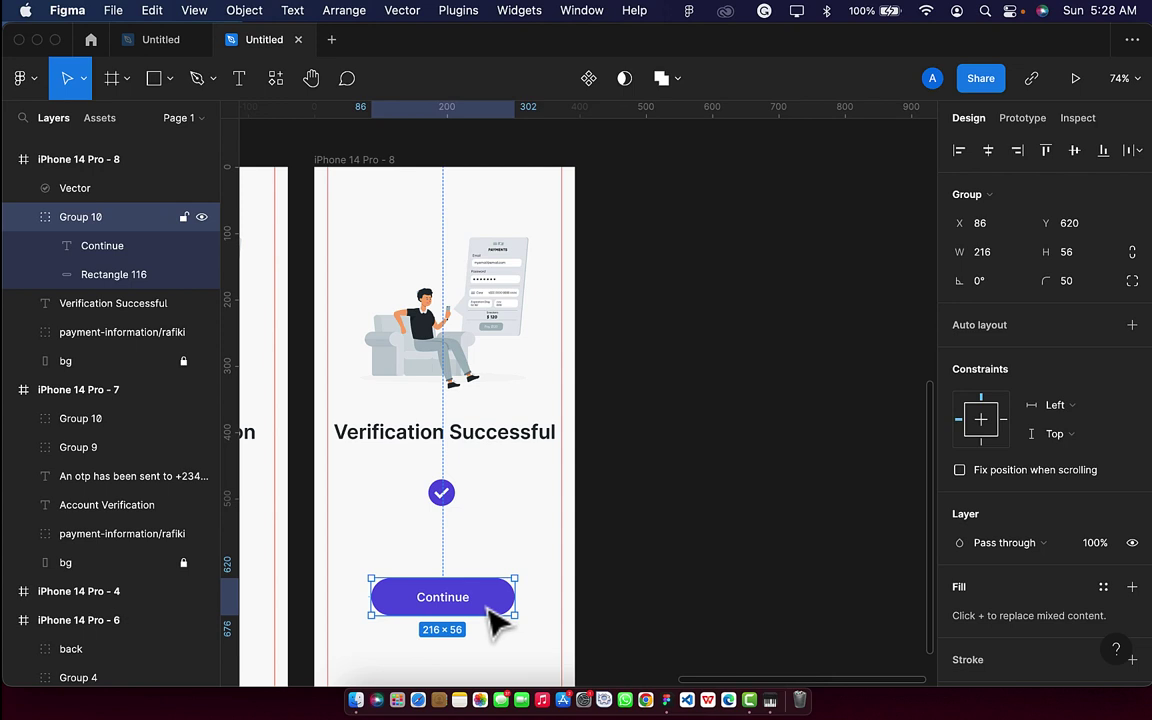
Move the Continue button up to Y 558, then select the payment illustration.
key(Escape)
drag(497, 610, 497, 568)
click(452, 368)
scroll(452, 358, down, 5)
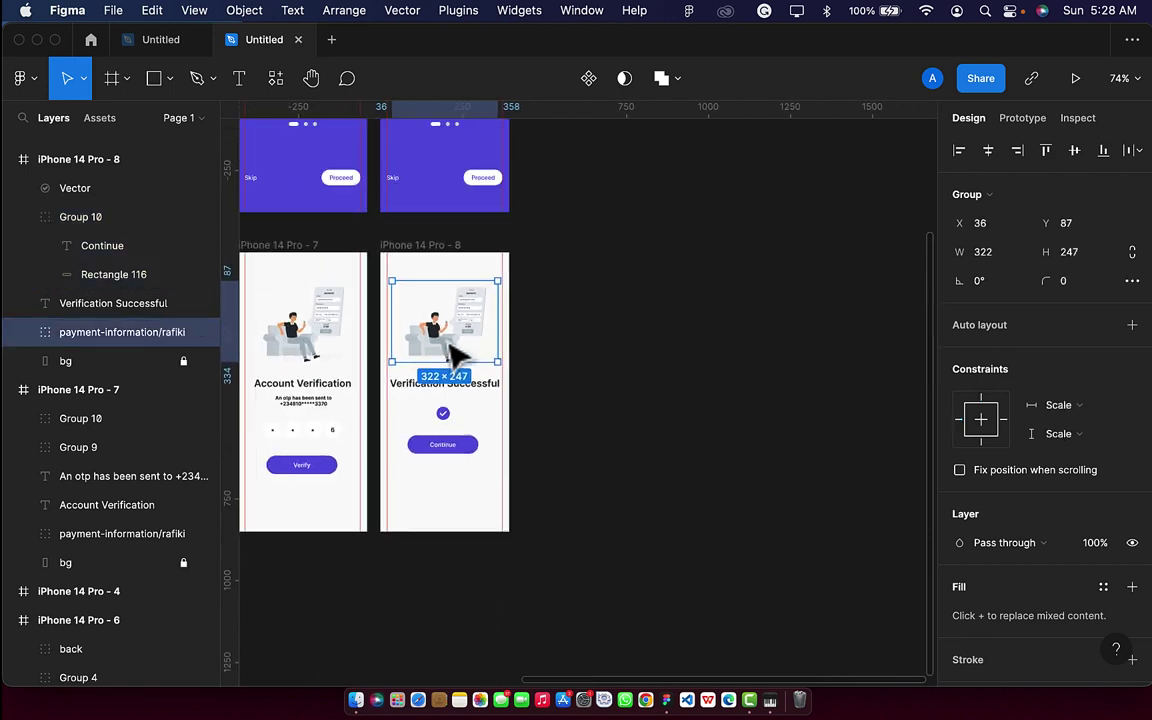
mouse_move(443, 338)
mouse_down()
mouse_move(303, 338)
mouse_move(443, 338)
mouse_up()
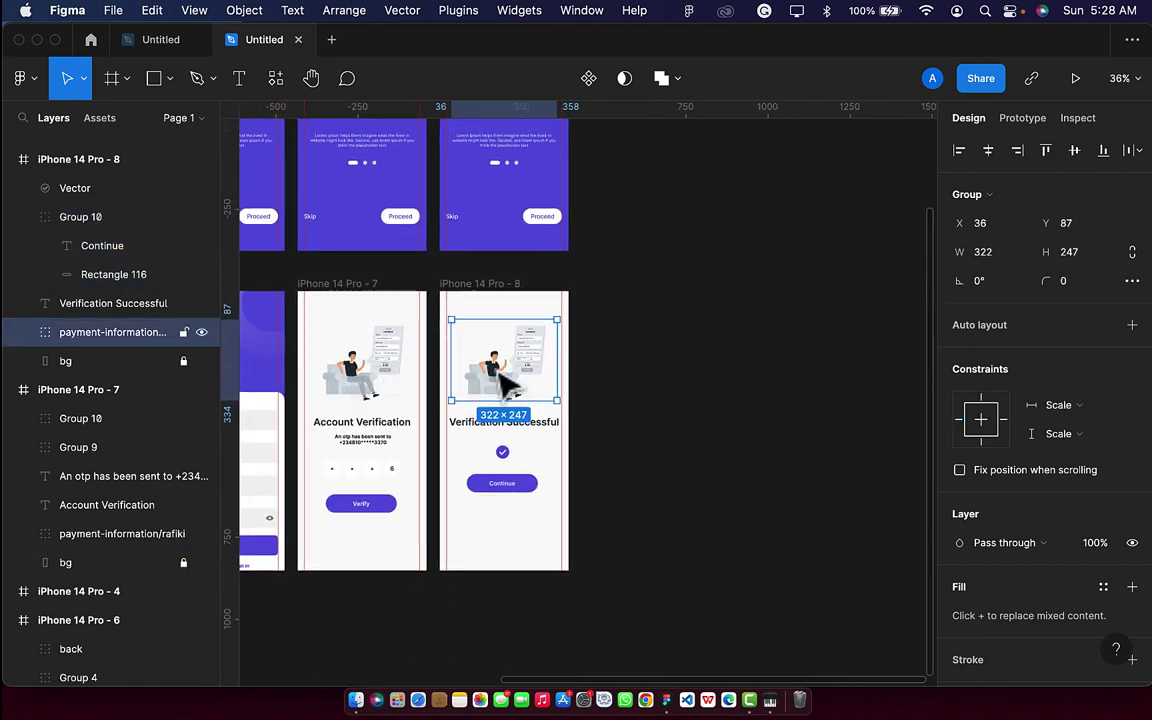
Launch the Storyset plugin and search its illustrations for 'ver'.
click(275, 78)
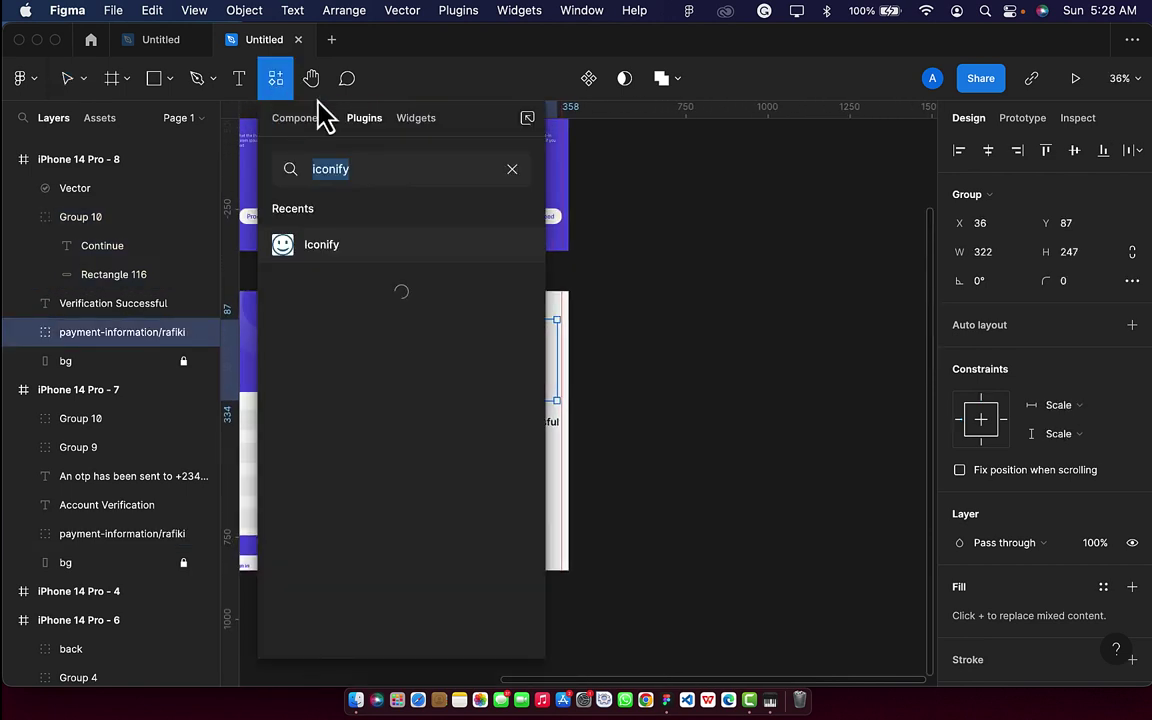
key(BackSpace)
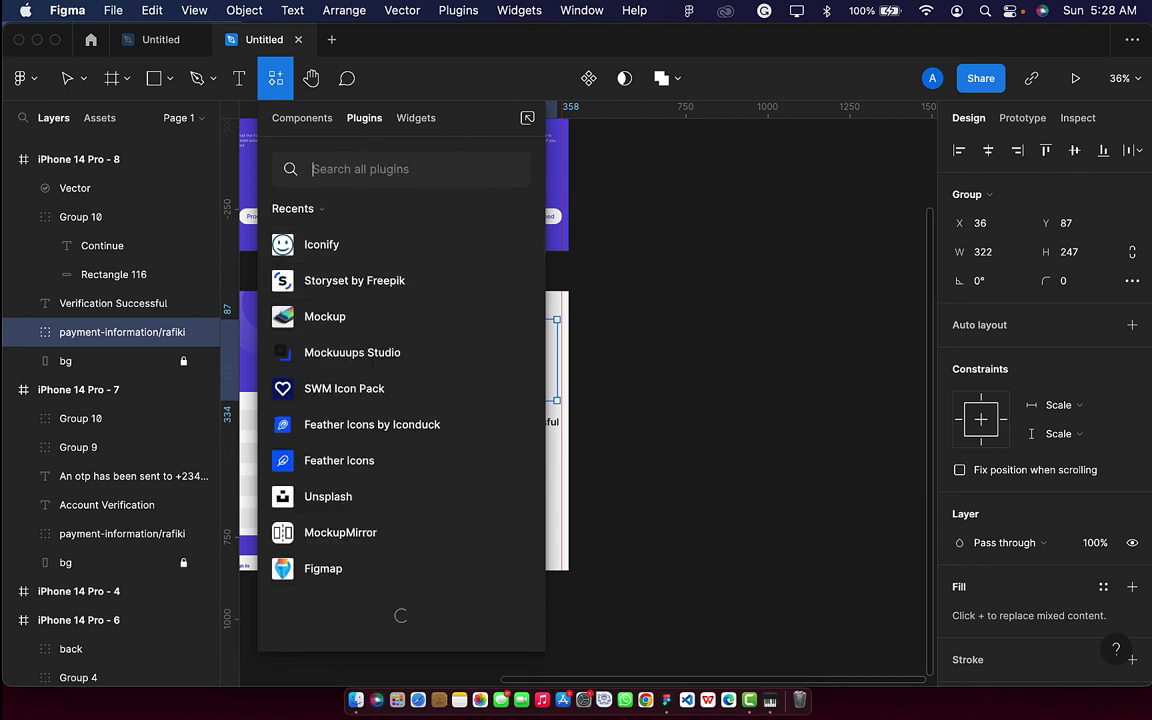
click(515, 283)
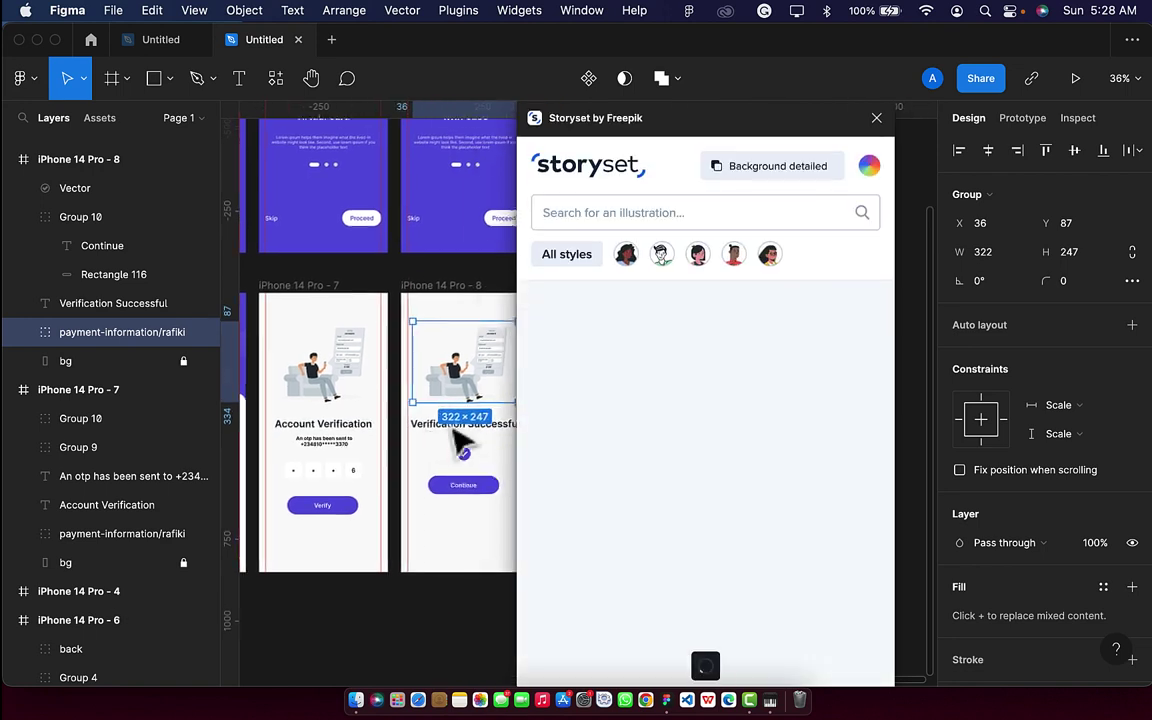
click(607, 216)
text(v)
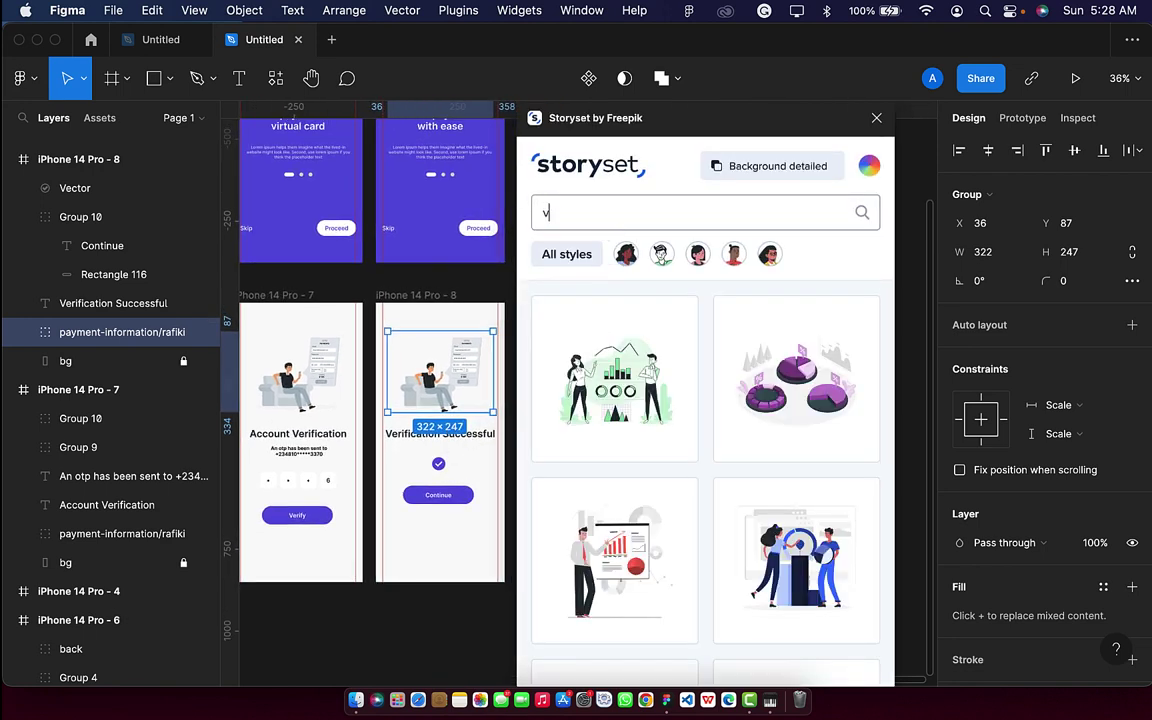
text(erify)
key(Return)
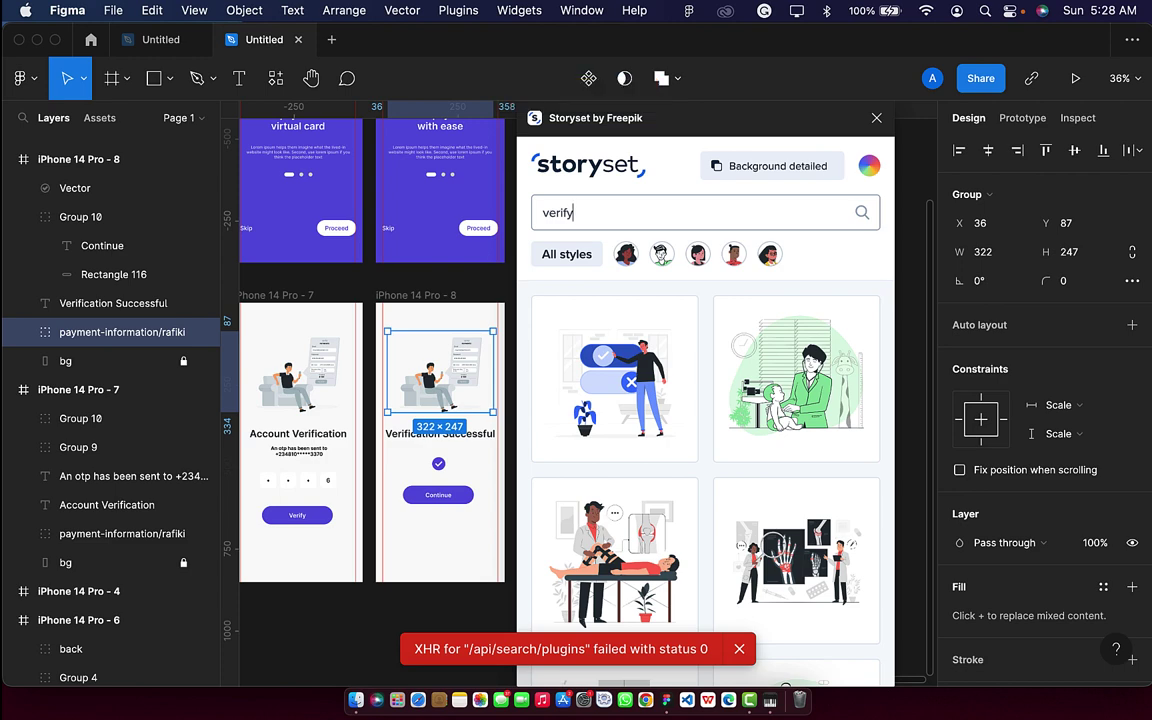
scroll(663, 442, down, 4)
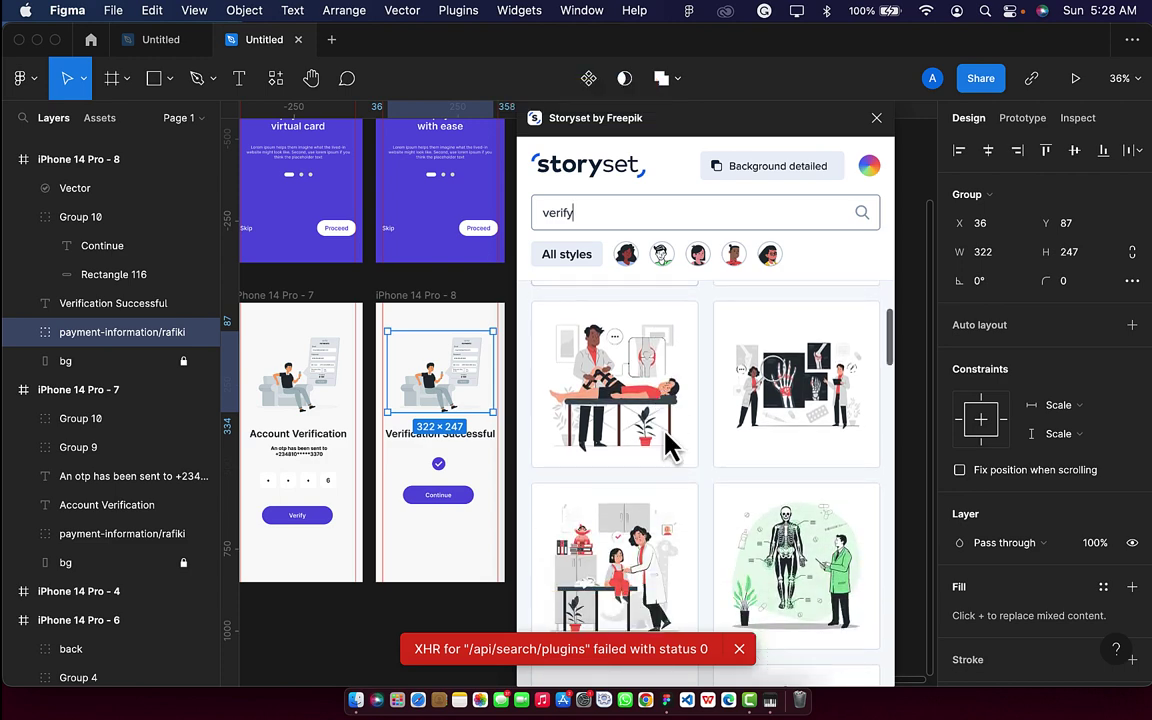
scroll(665, 440, up, 4)
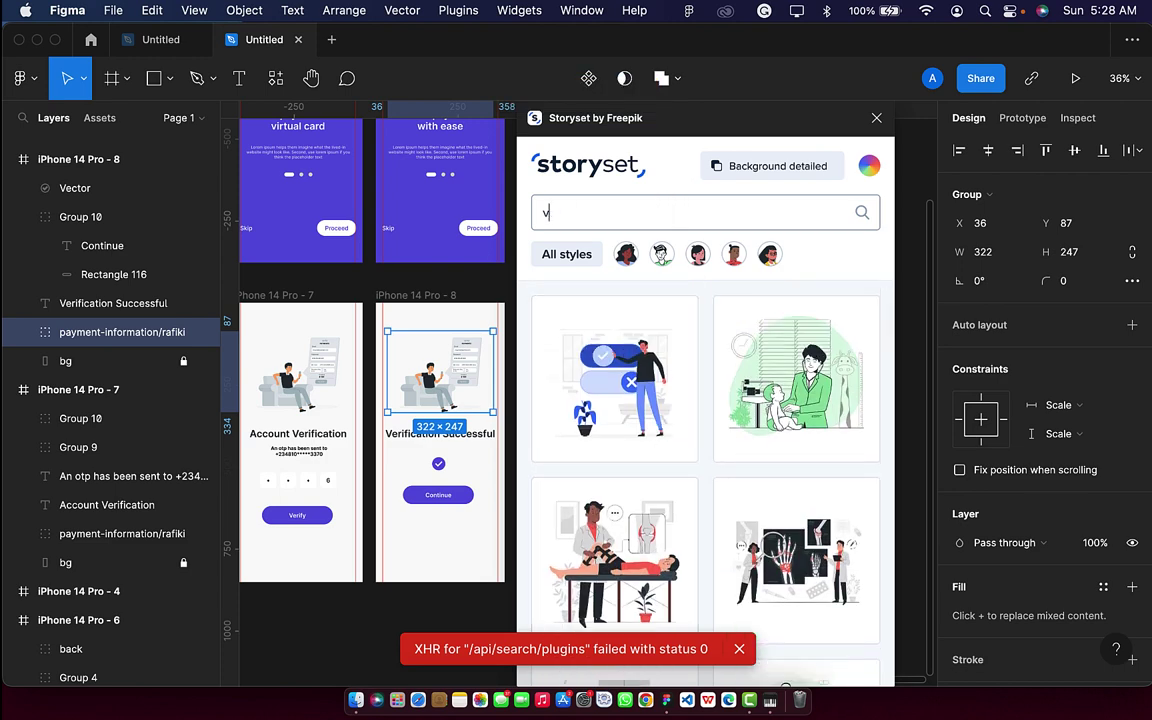
Search Storyset for 'success' and browse the results.
text(succe)
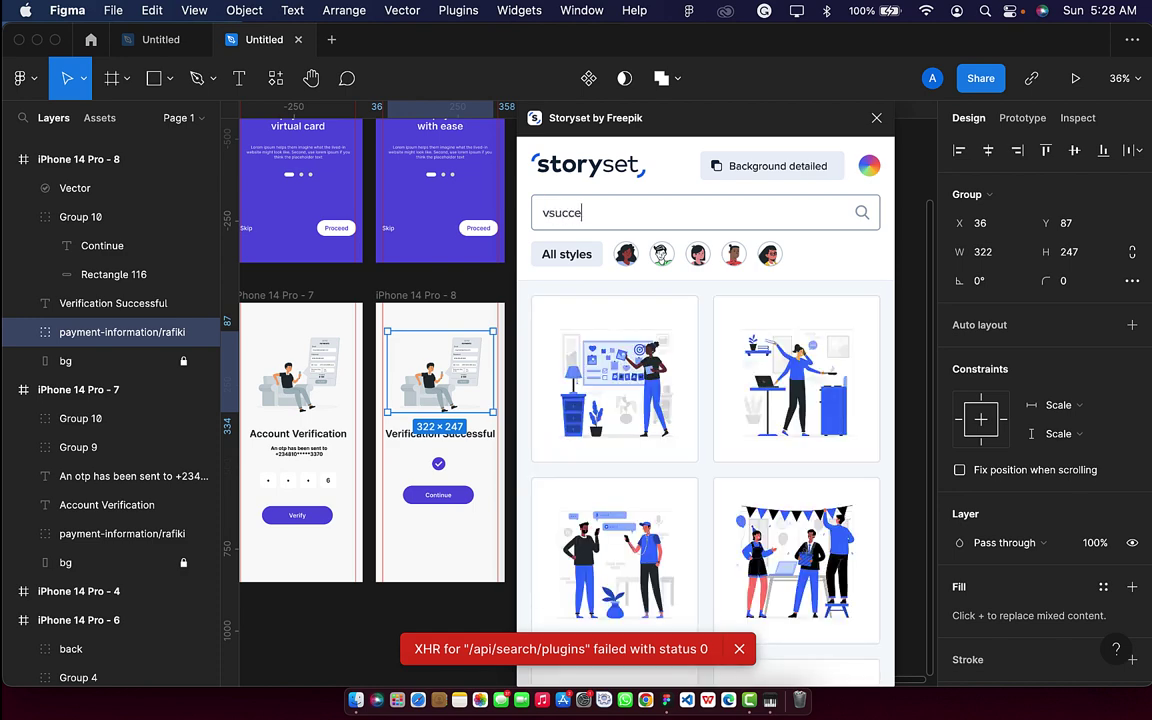
key(BackSpace)
key(BackSpace)
text(su)
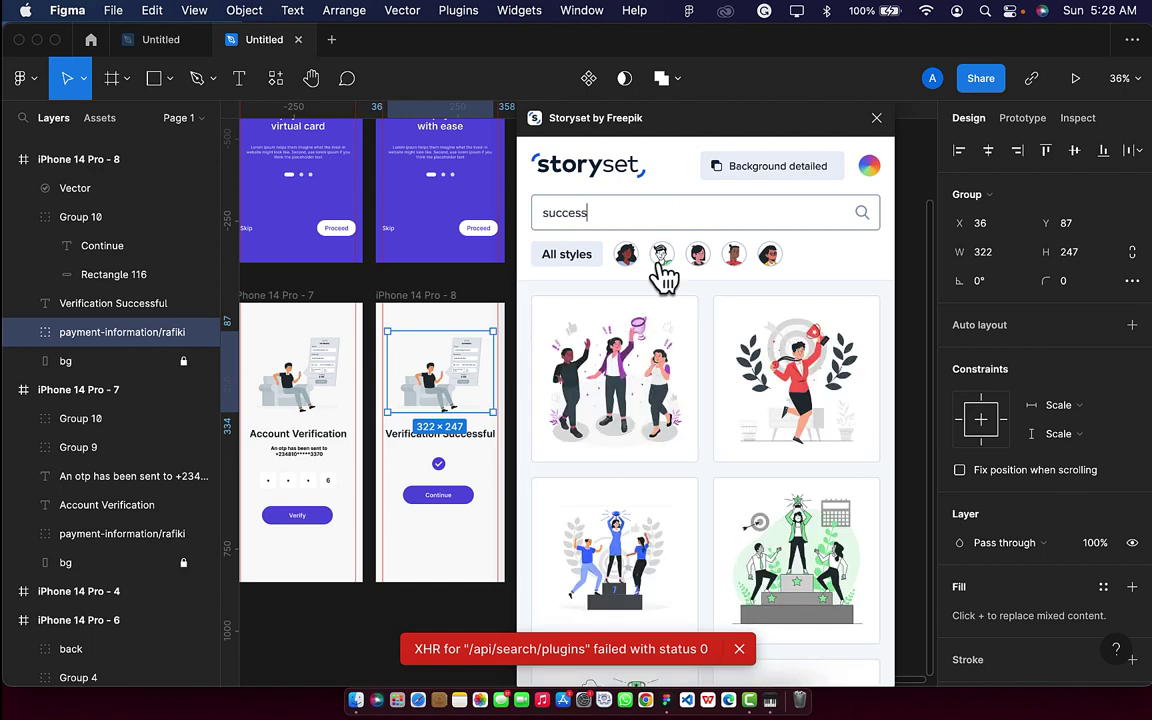
scroll(380, 428, left, 3)
scroll(380, 428, down, 1)
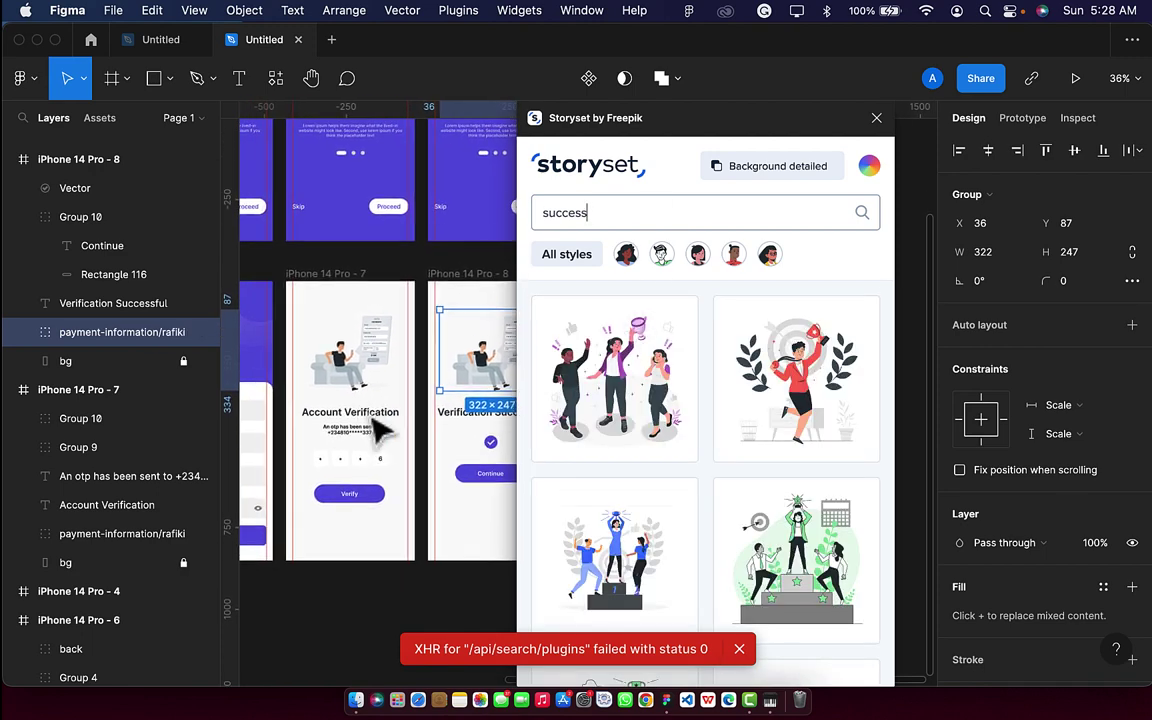
scroll(663, 470, down, 5)
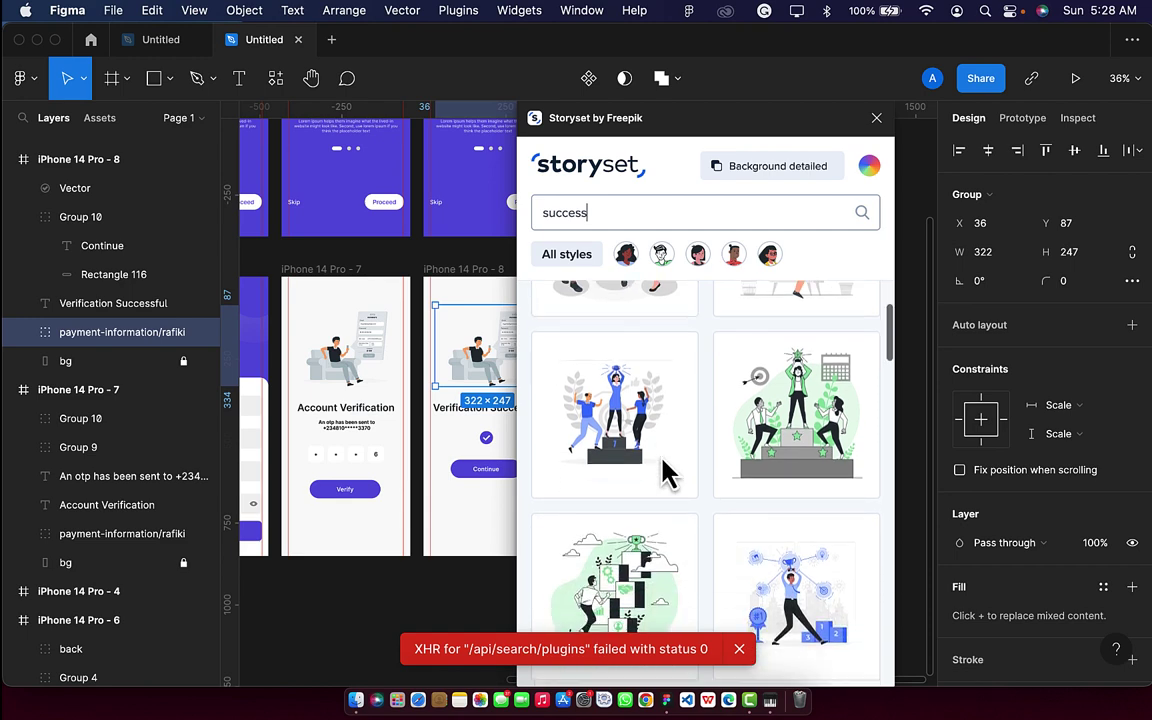
scroll(663, 470, down, 10)
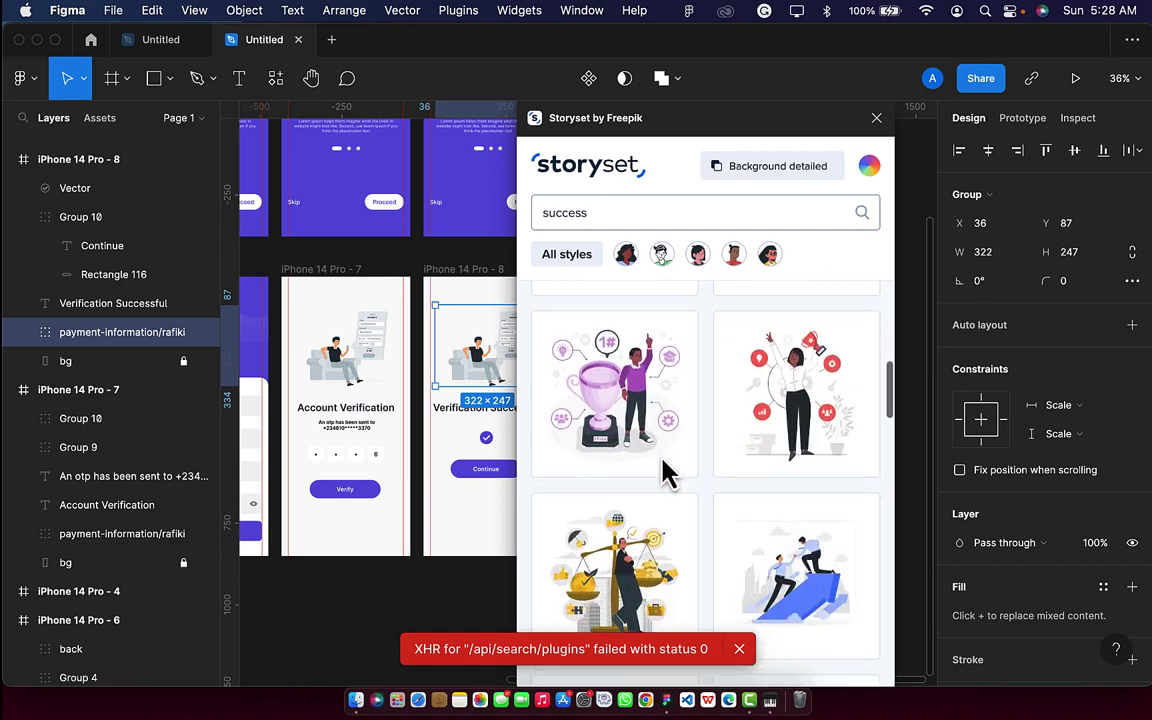
scroll(663, 470, down, 4)
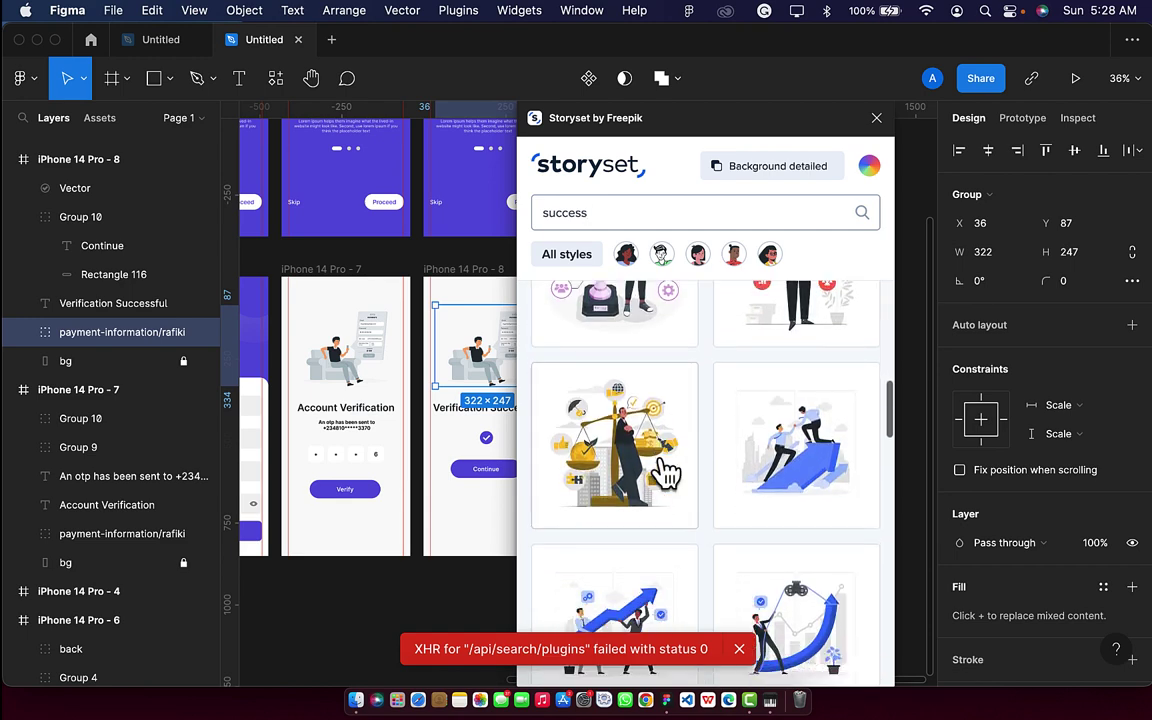
scroll(665, 470, down, 2)
scroll(668, 470, up, 6)
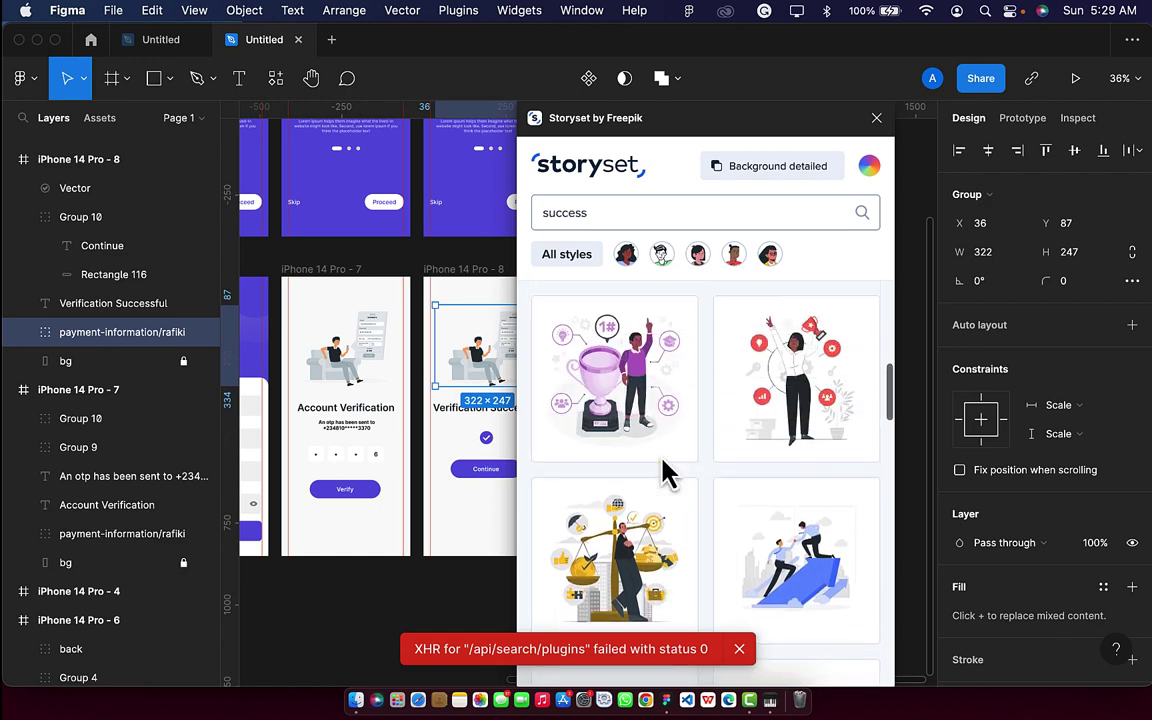
scroll(665, 472, up, 12)
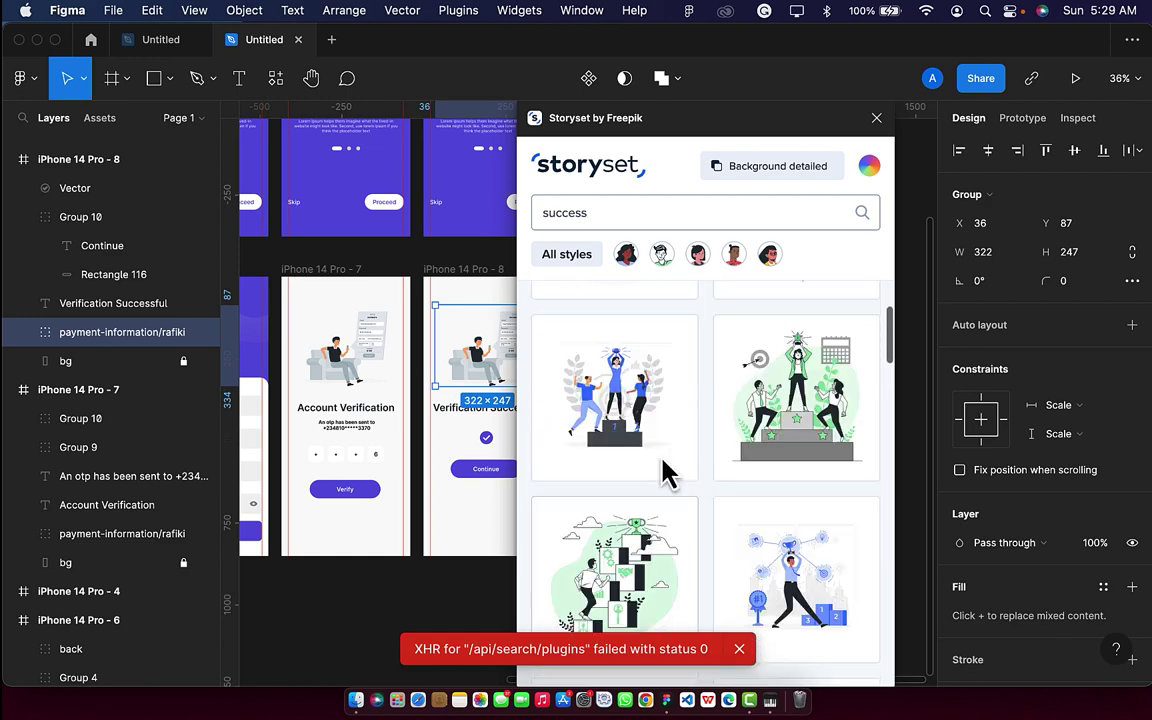
scroll(665, 472, up, 5)
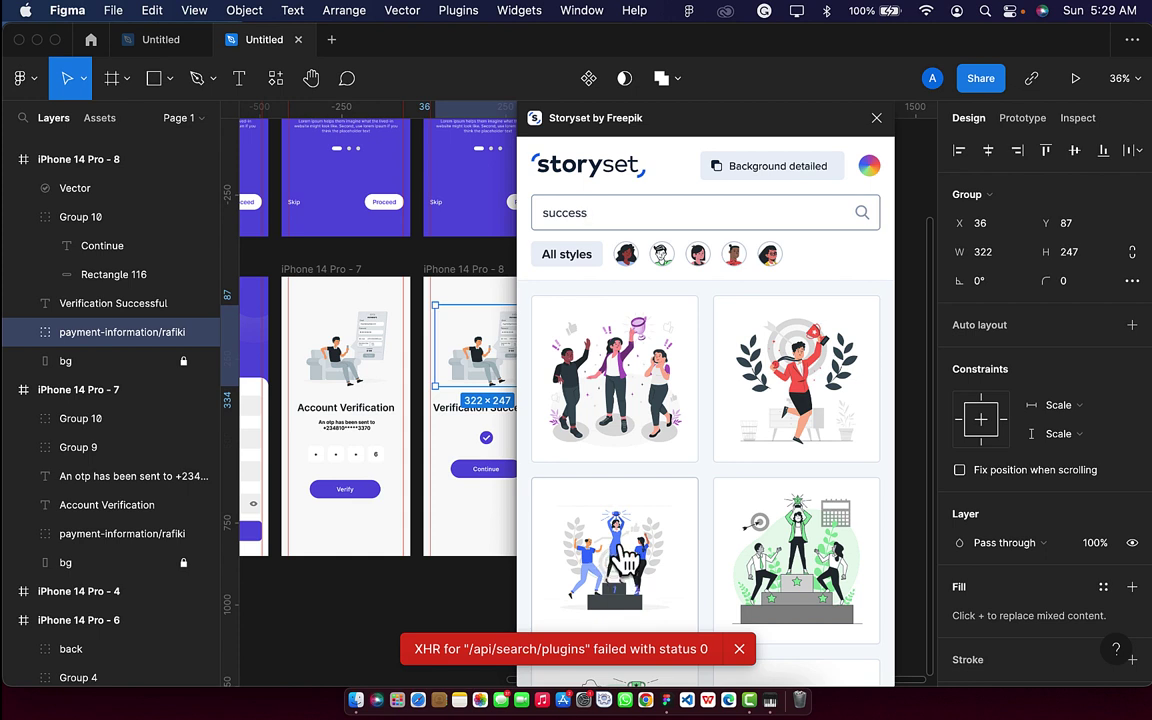
Set Background to Hidden and replace Account Verification's illustration with the podium celebration.
click(785, 175)
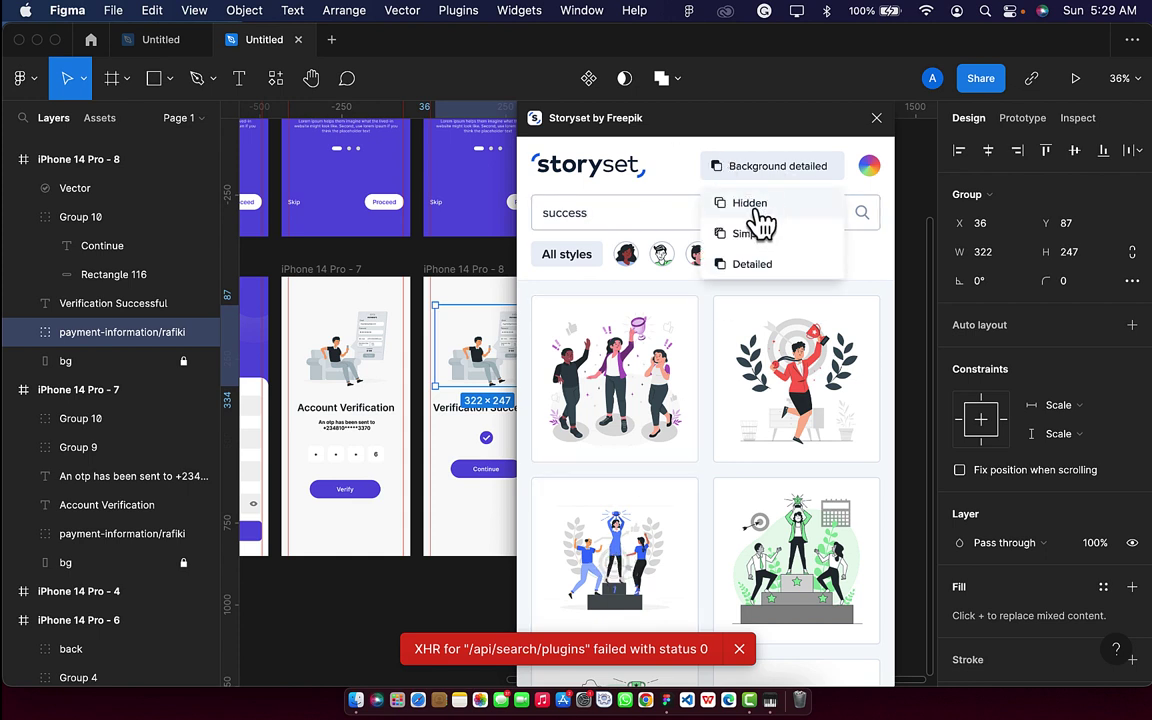
click(755, 205)
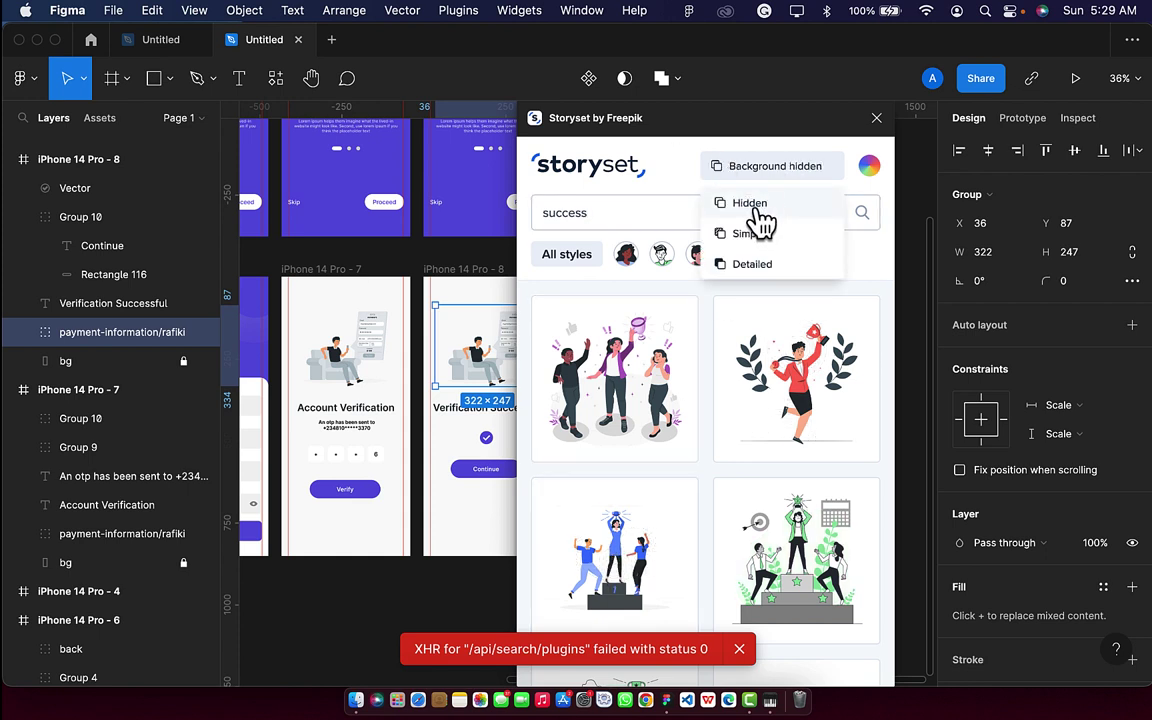
click(365, 383)
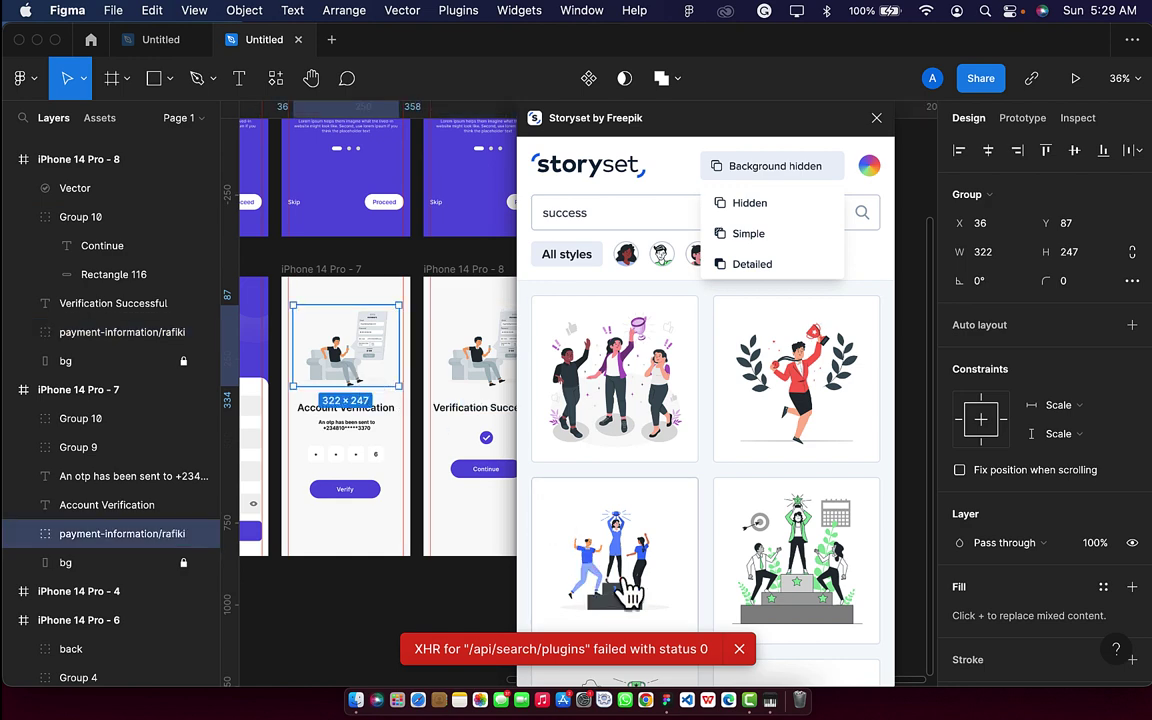
click(628, 594)
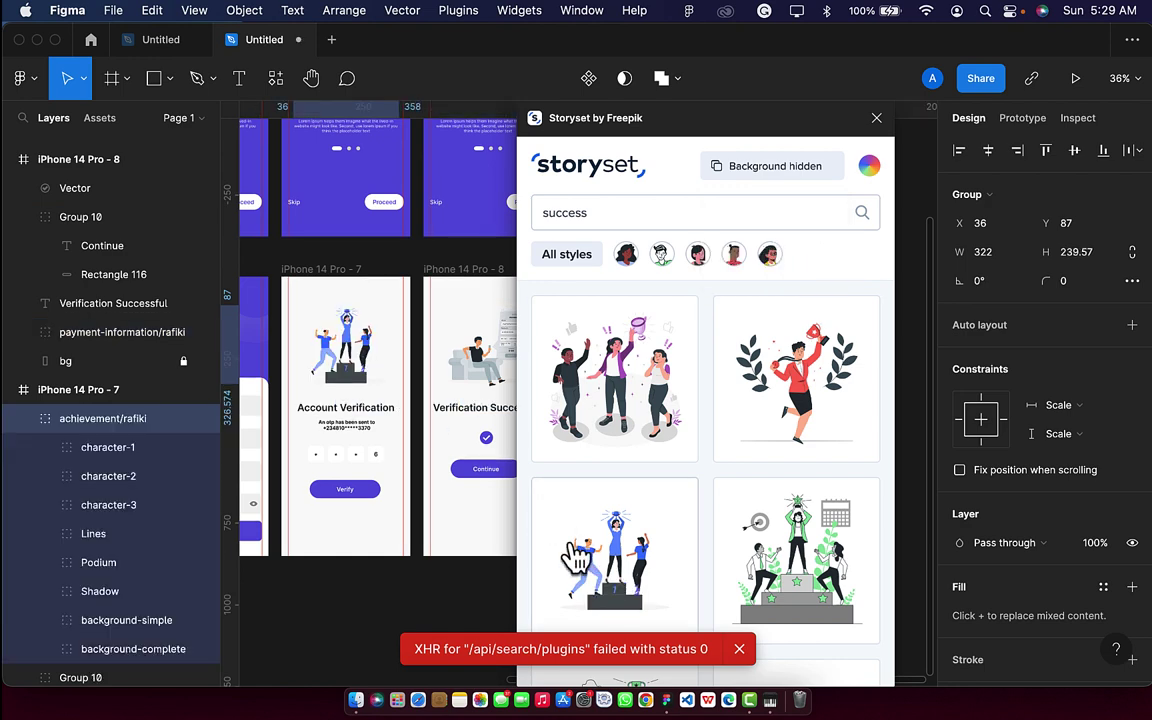
Replace Verification Successful's payment illustration with the same podium celebration illustration.
scroll(452, 400, right, 3)
scroll(447, 400, left, 3)
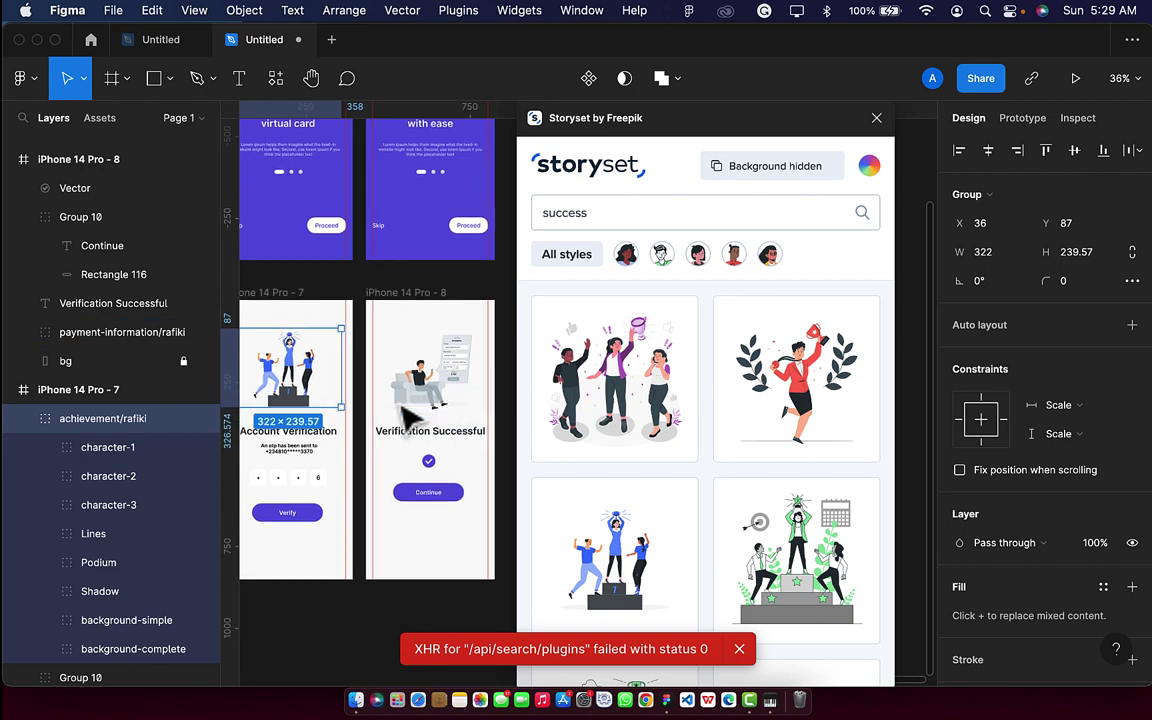
click(443, 367)
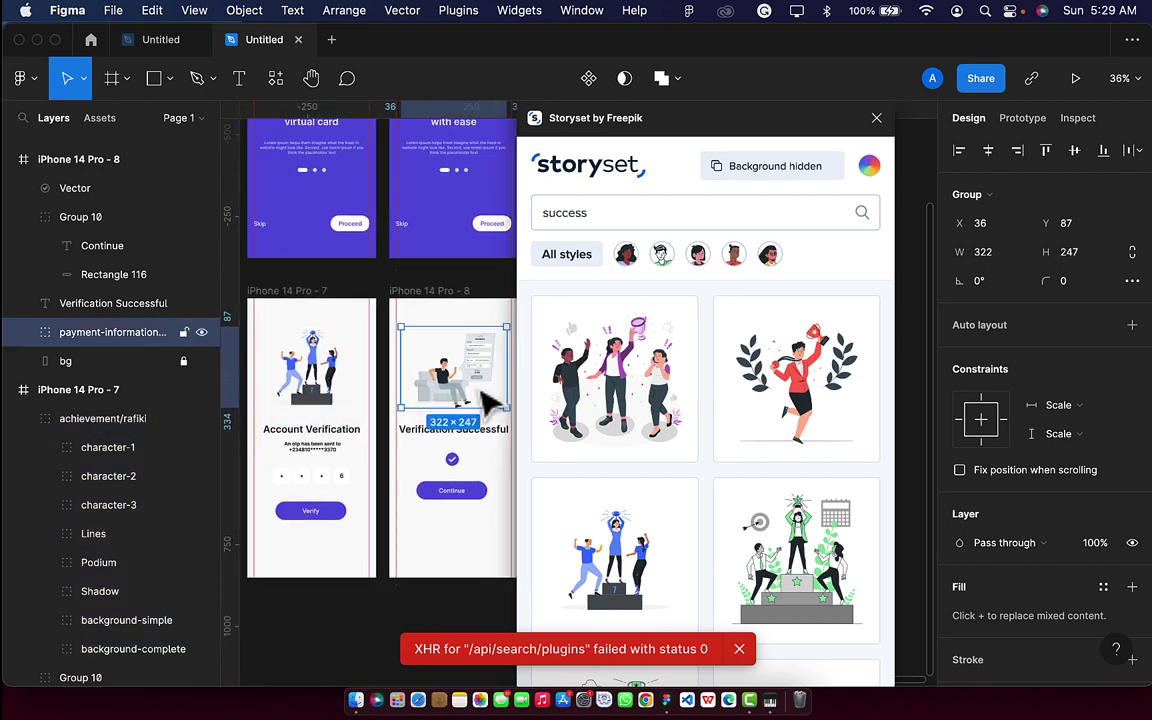
click(620, 570)
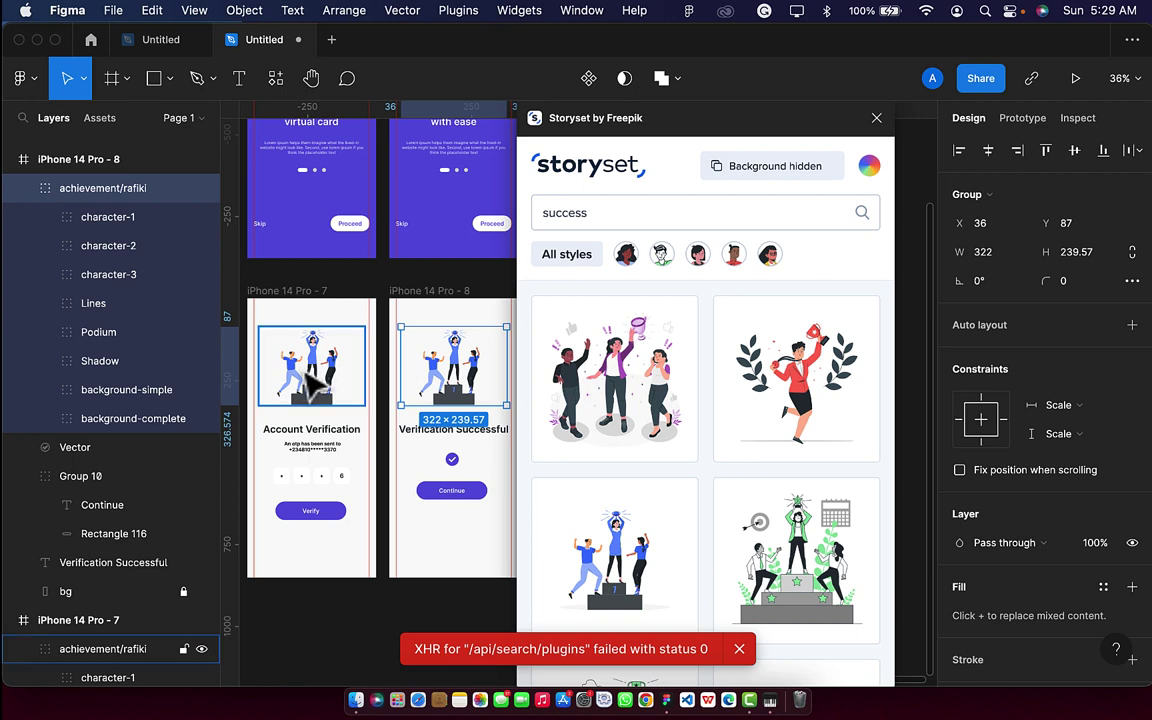
drag(656, 213, 540, 213)
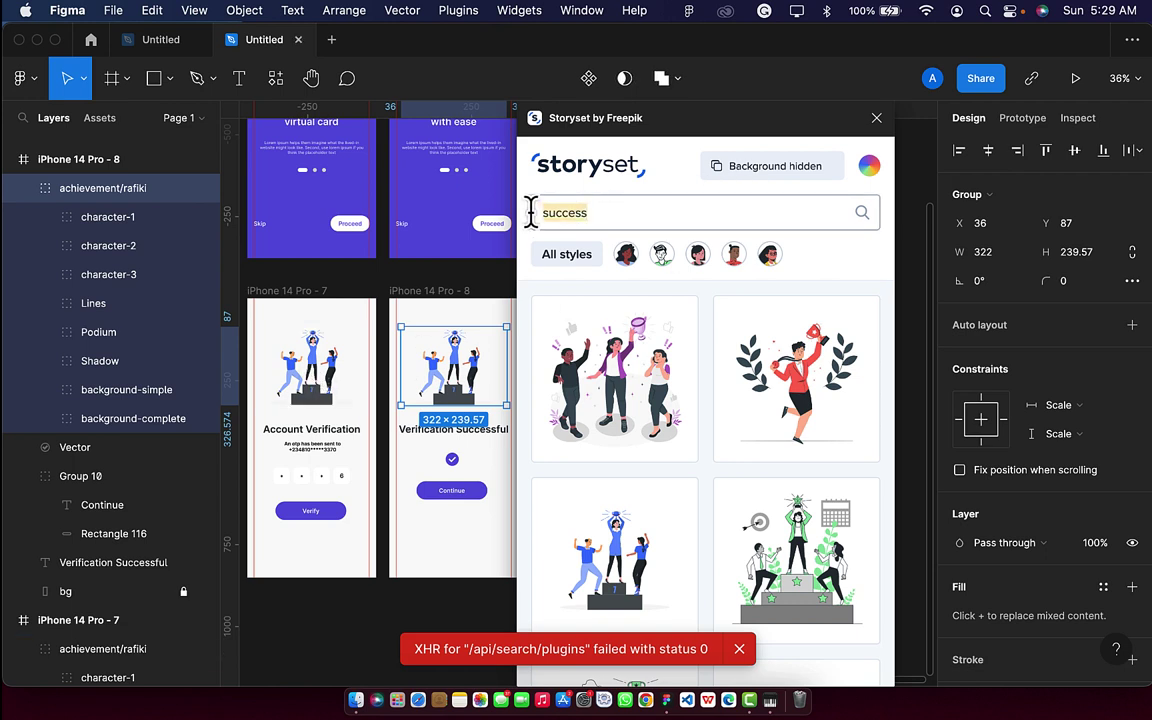
Search Storyset for 'otp' and swap Account Verification's podium for the enter-otp/rafiki illustration.
key(BackSpace)
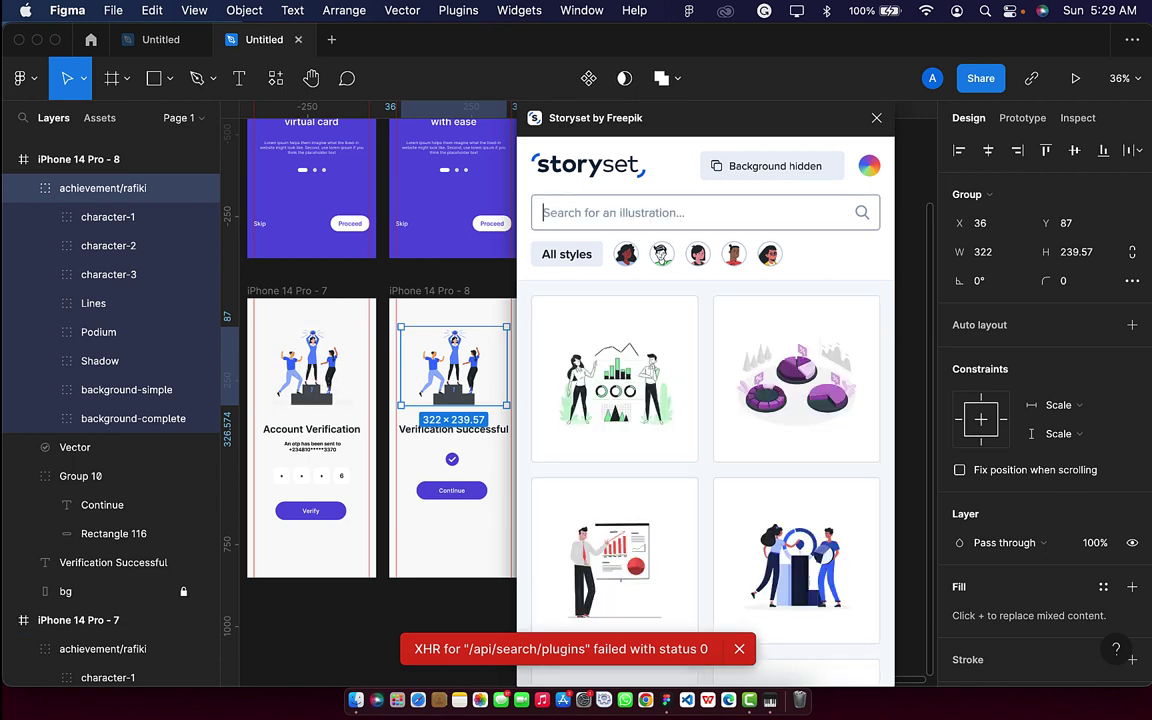
text(otp)
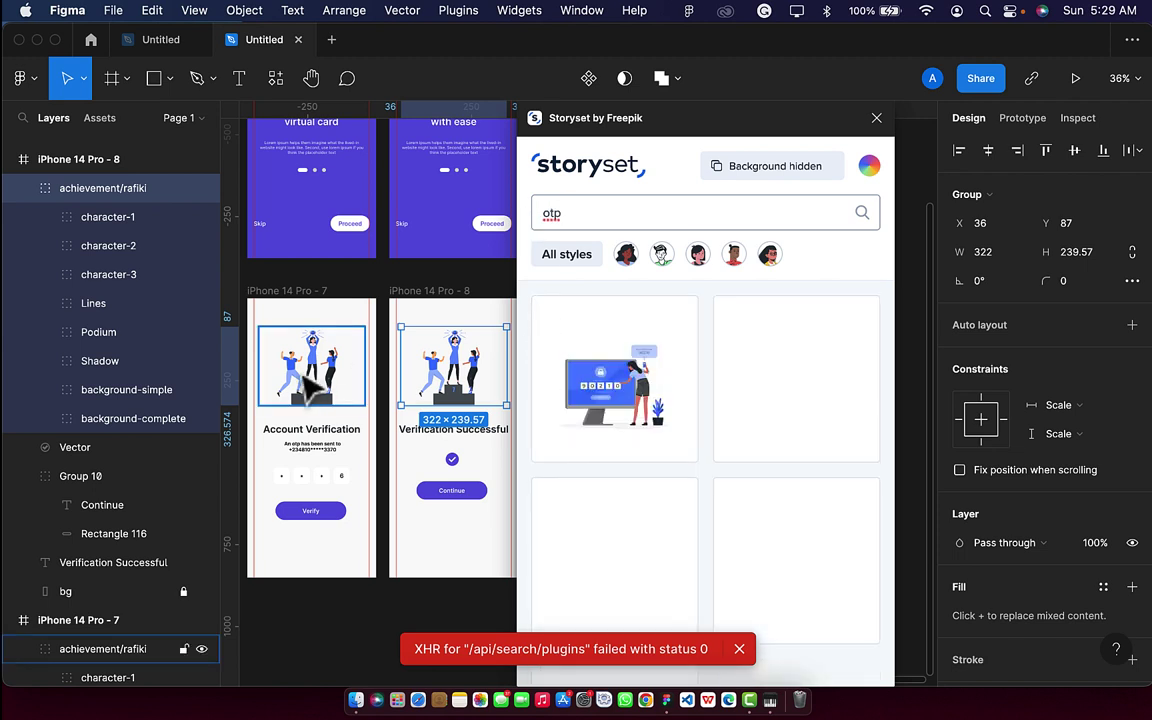
click(272, 345)
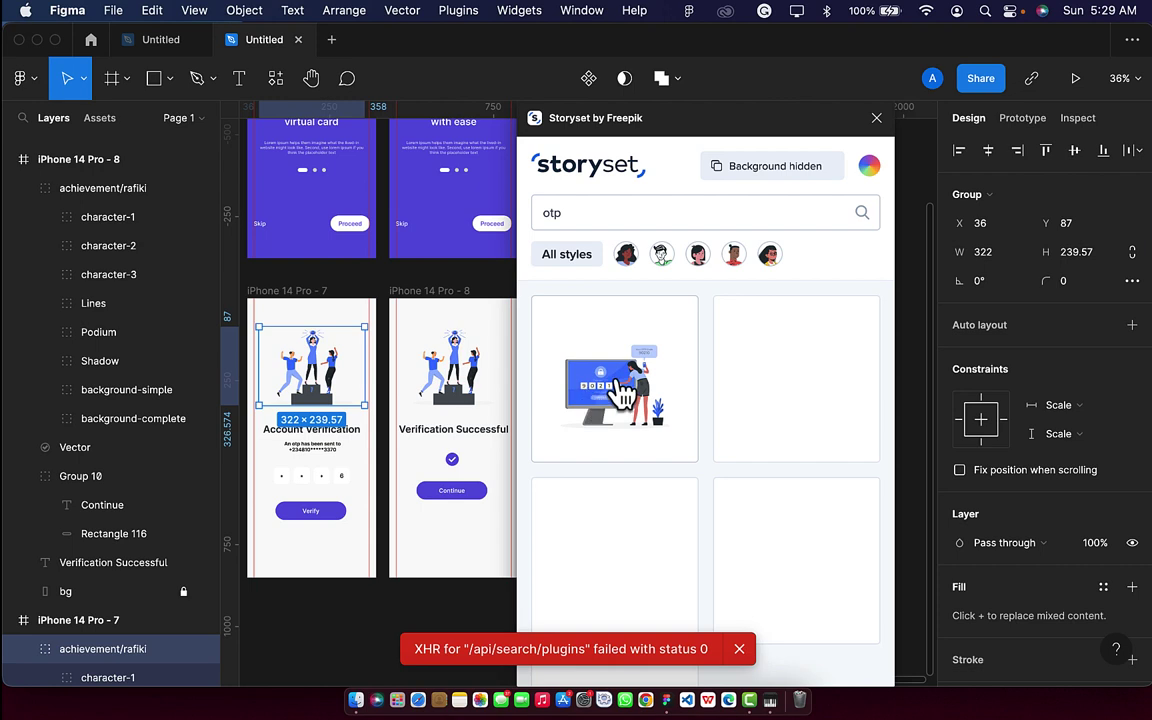
click(620, 398)
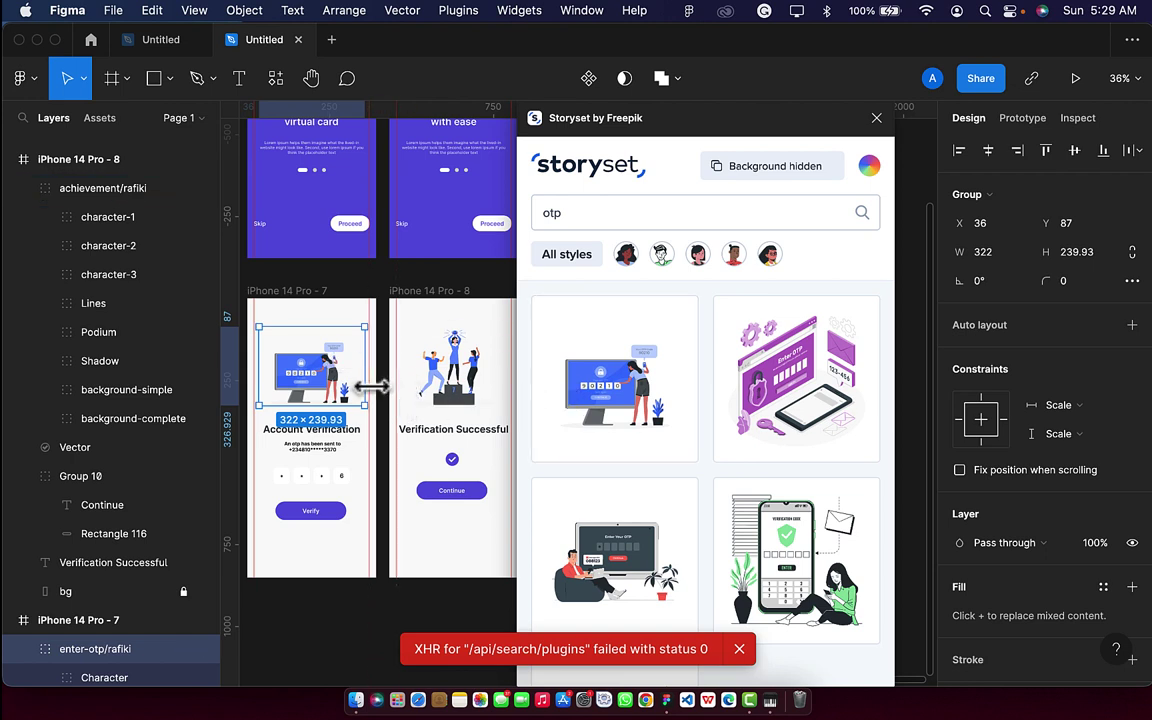
click(452, 268)
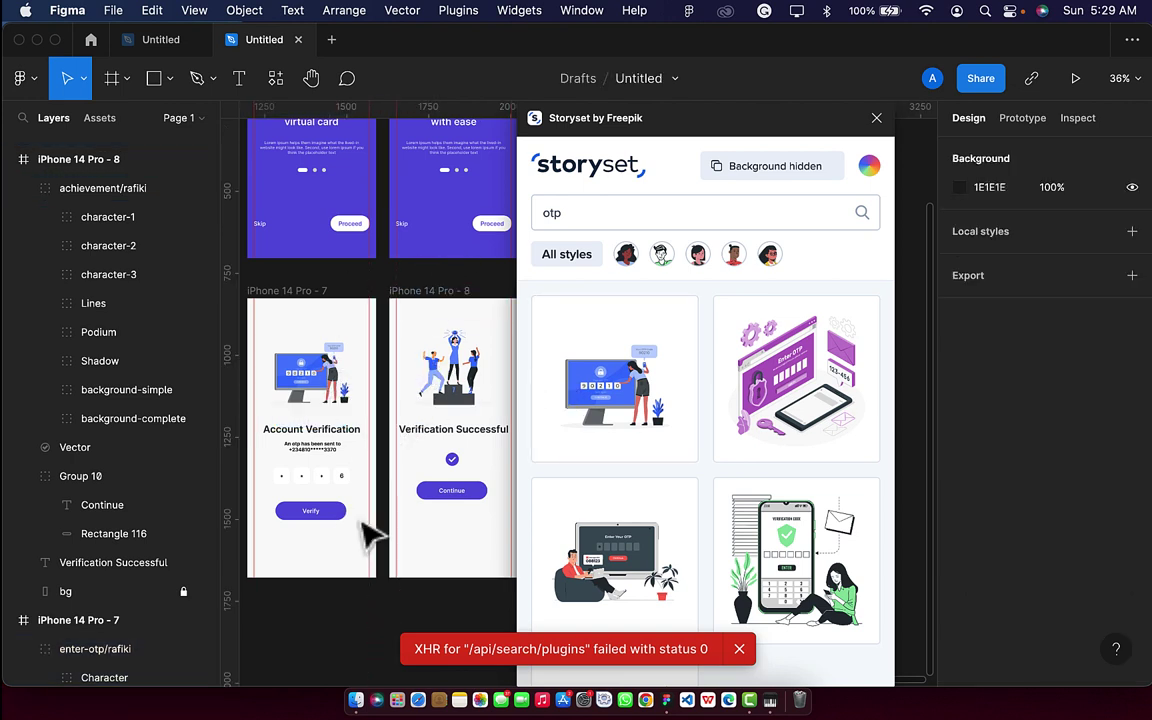
click(339, 516)
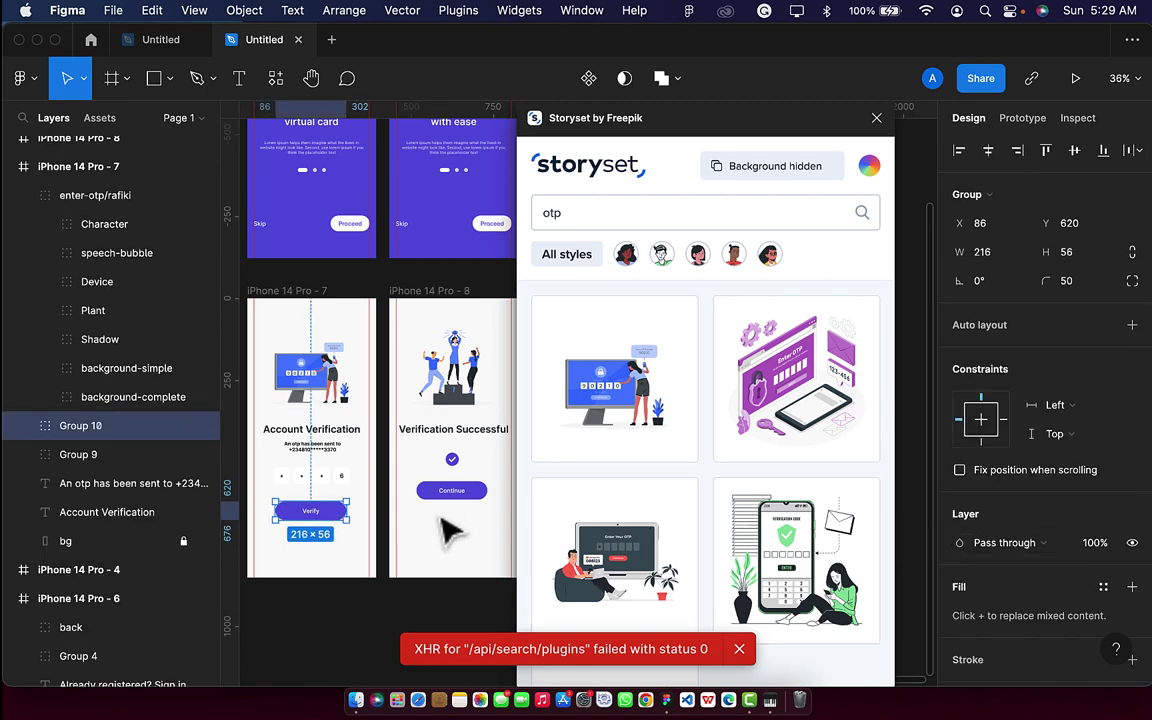
Copy the button's 635AE1 hex and paste it as Storyset's illustration colour.
scroll(1021, 483, down, 5)
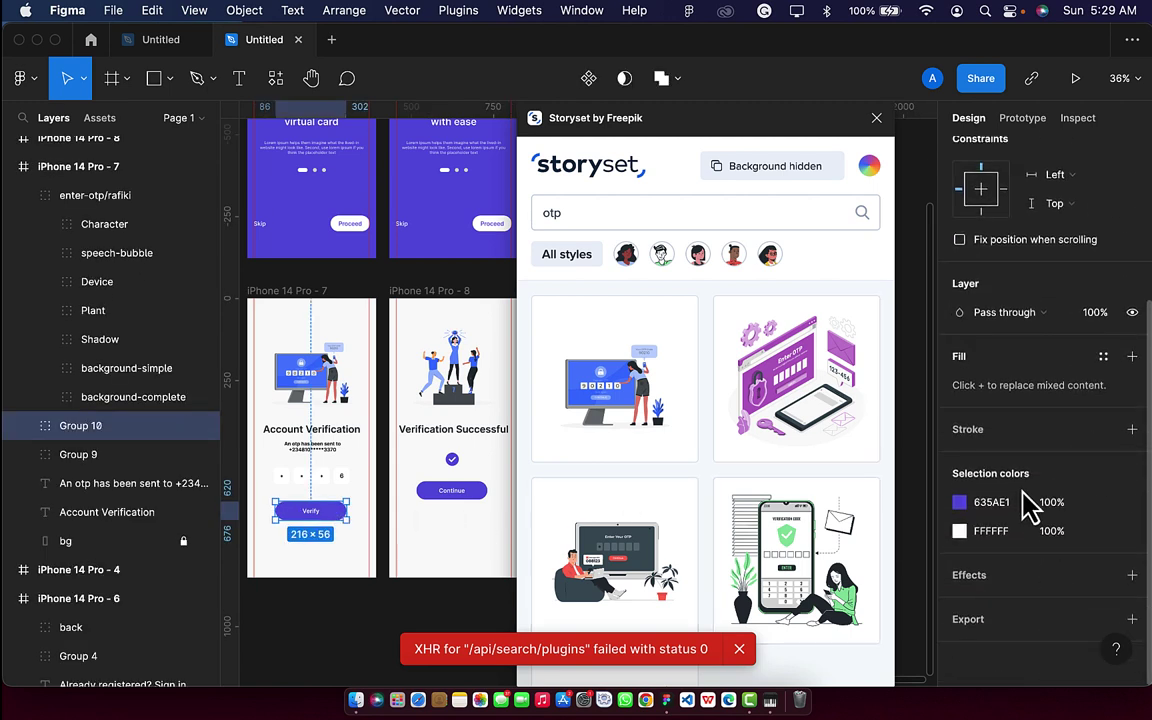
click(1017, 503)
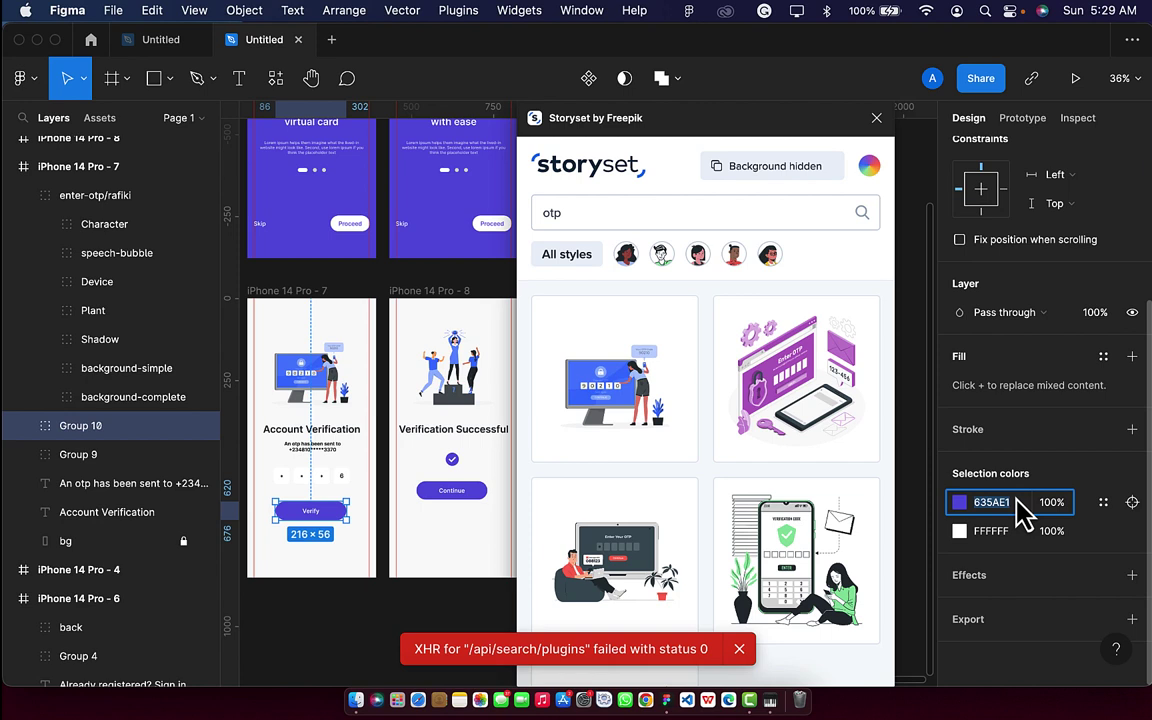
click(869, 170)
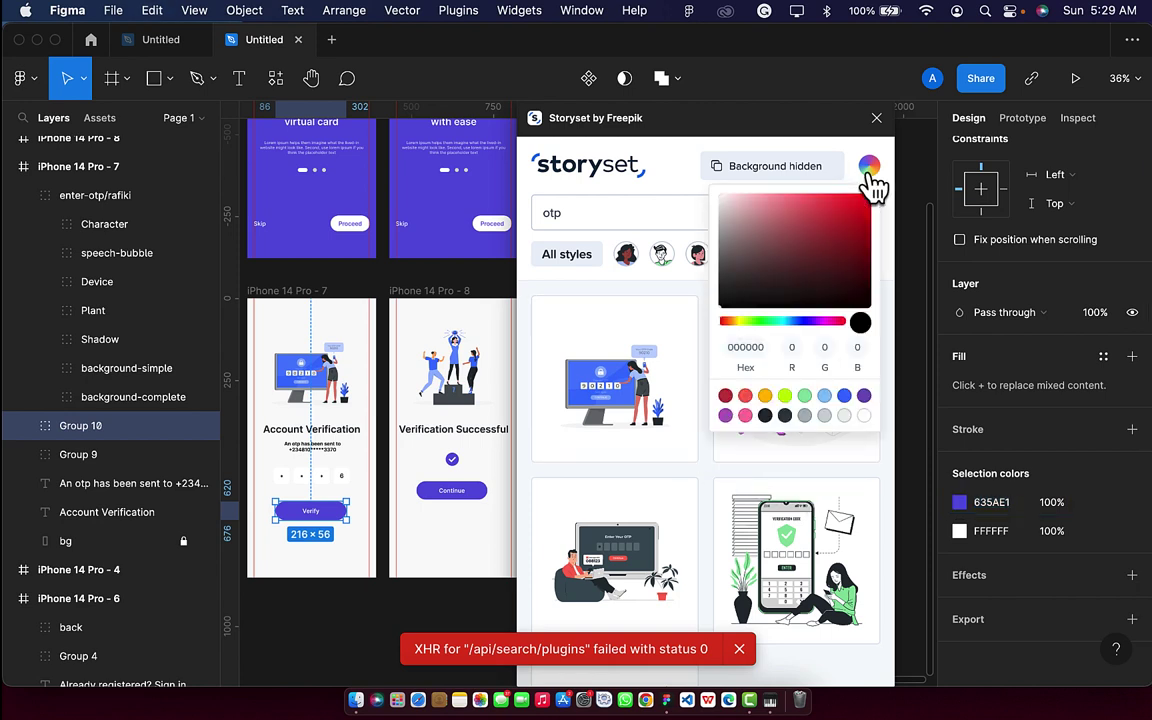
click(752, 348)
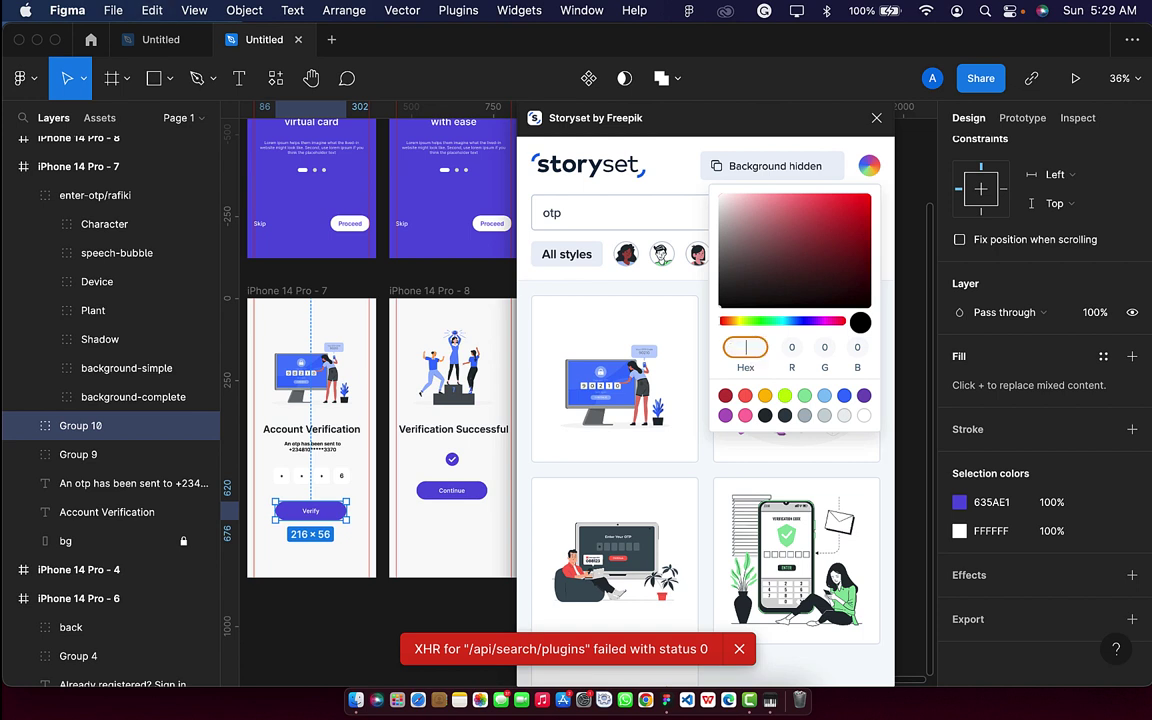
text(635AE1)
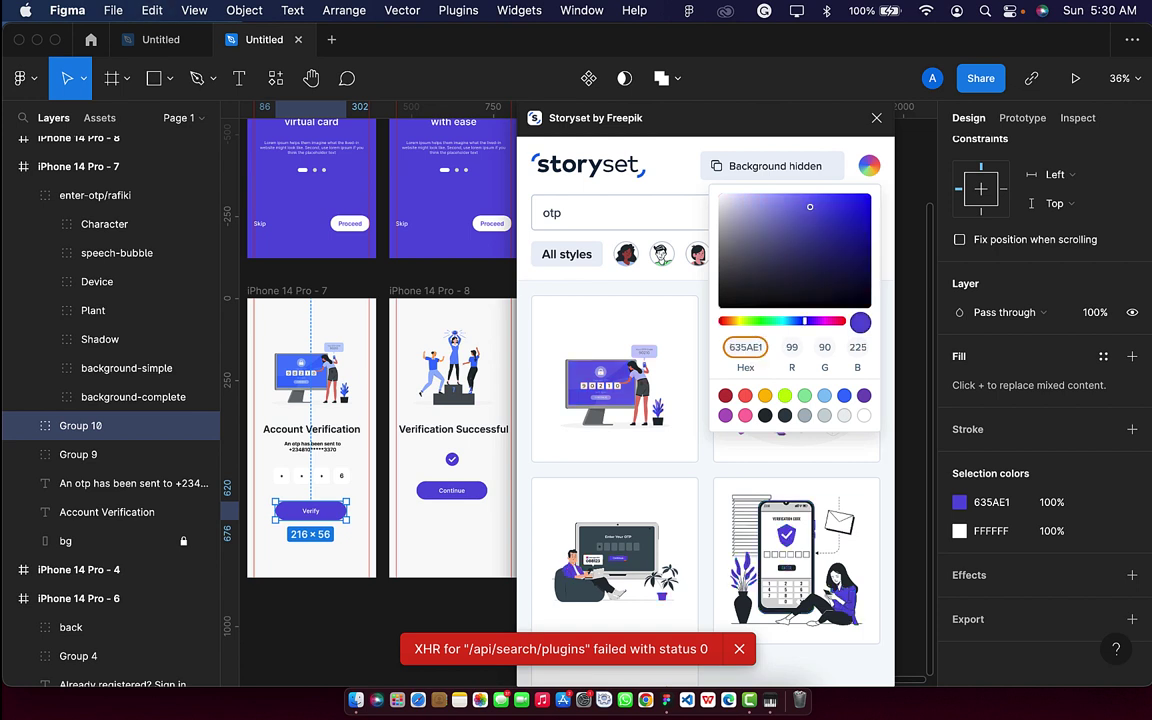
click(268, 356)
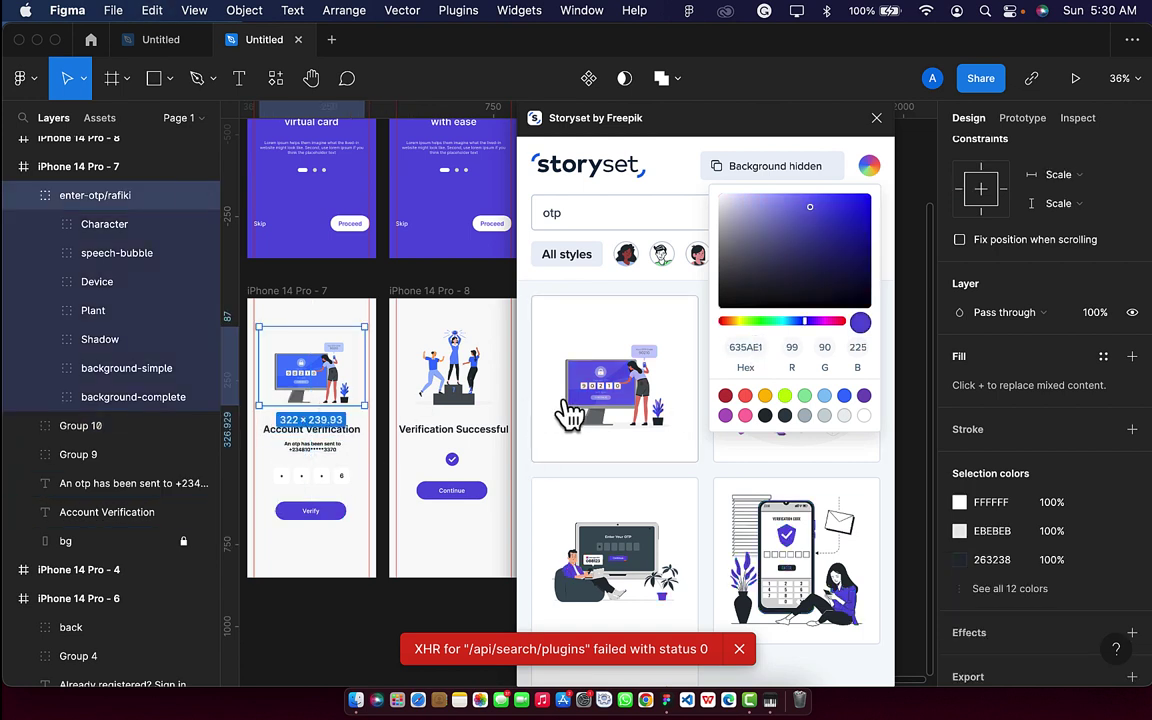
click(625, 410)
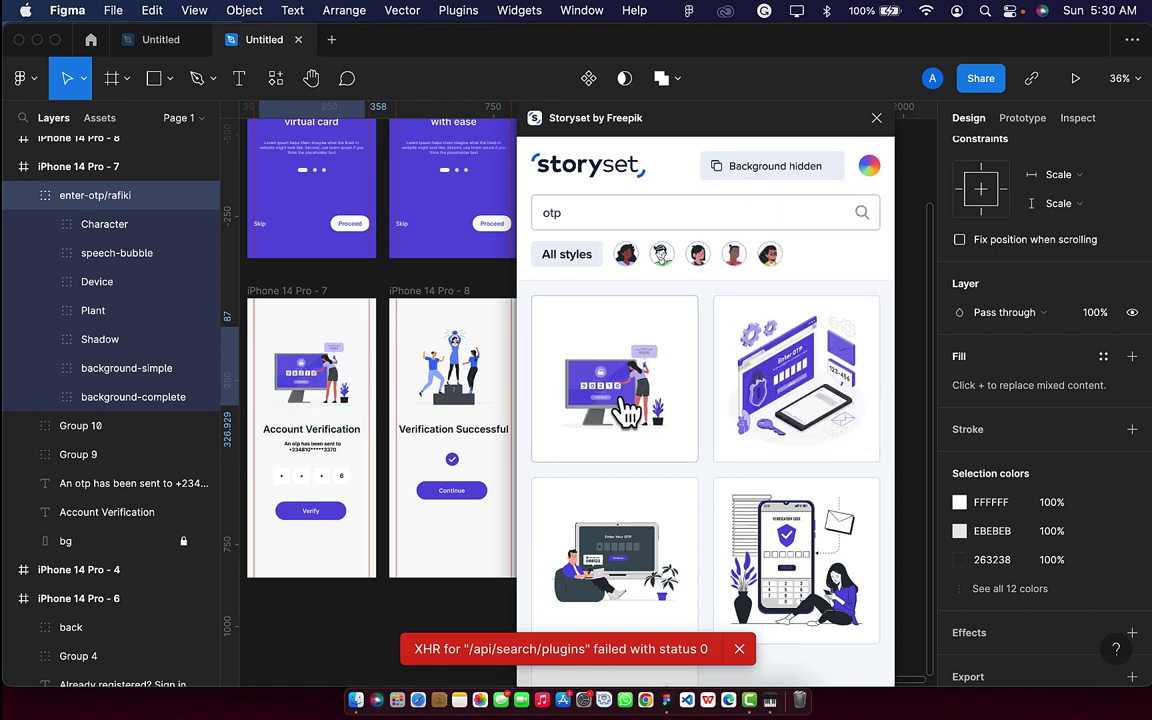
Search 'success' and replace Verification Successful's illustration with the purple podium version.
click(595, 212)
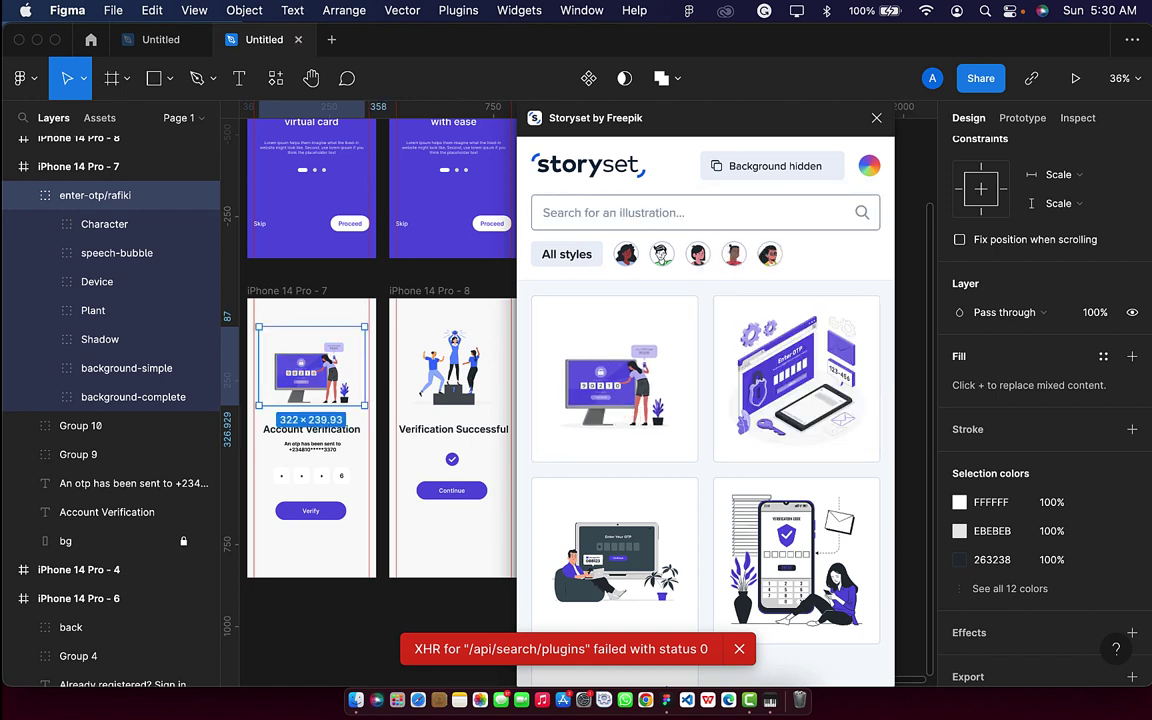
text(success)
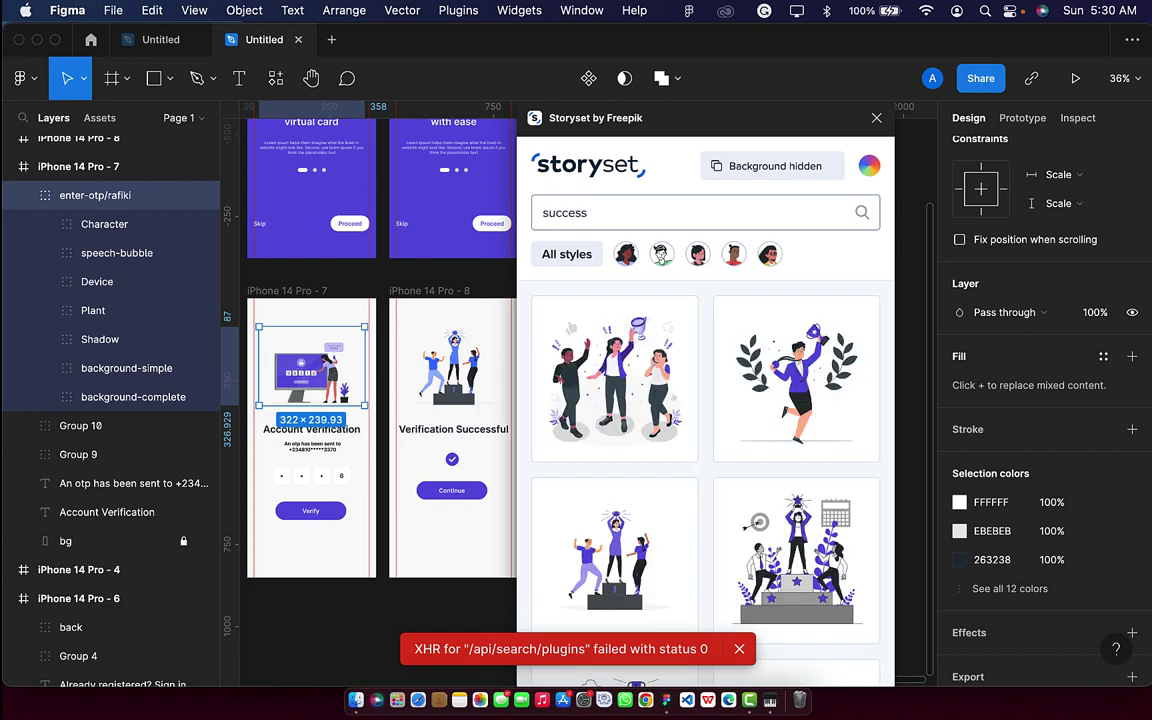
click(452, 365)
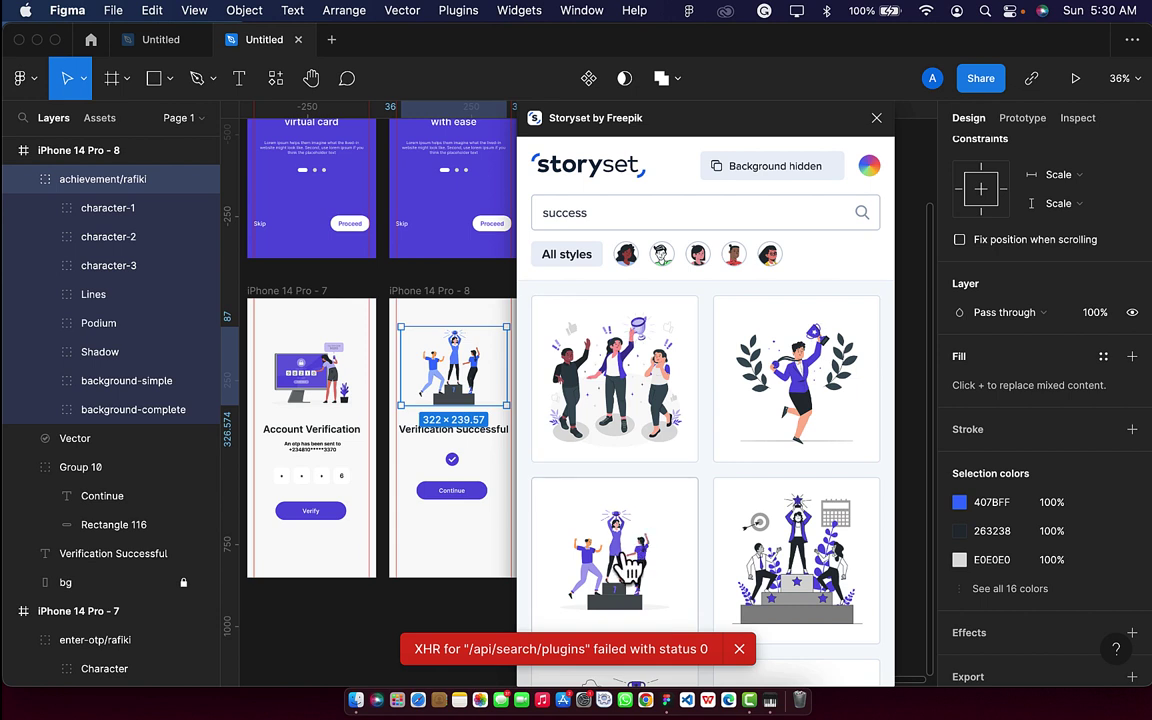
click(604, 588)
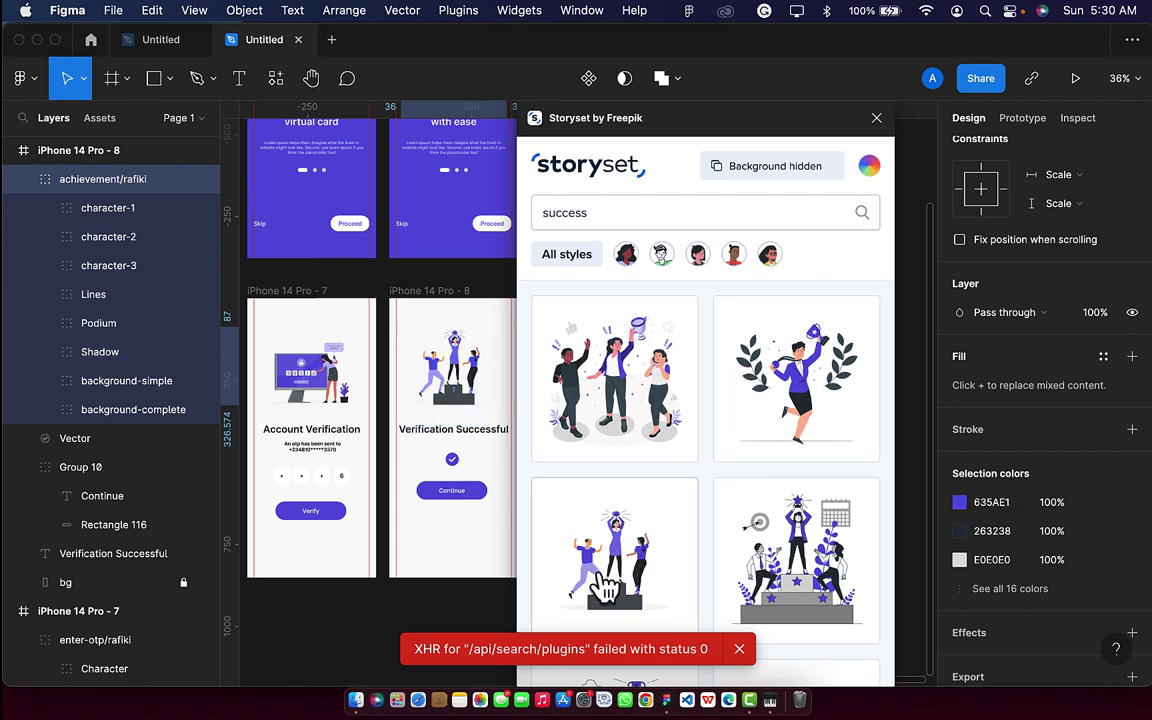
Drill into the achievement/rafiki group and delete the trophy bowl's shadow shape.
click(876, 118)
scroll(456, 350, up, 5)
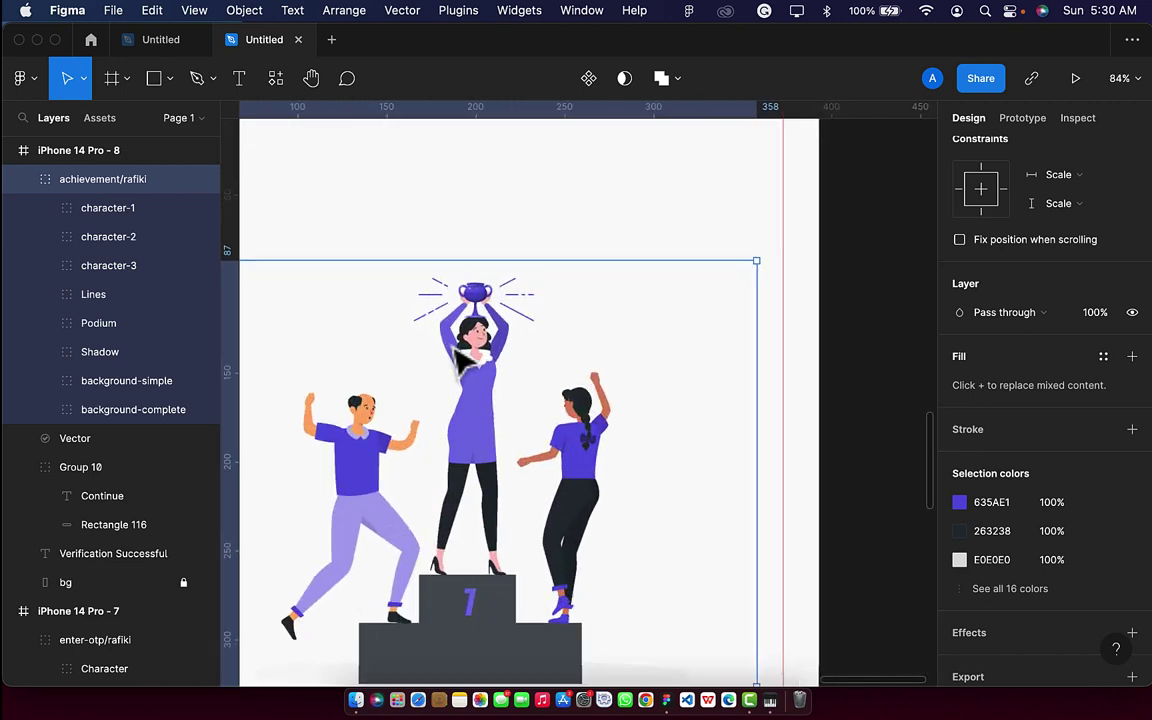
scroll(462, 350, up, 2)
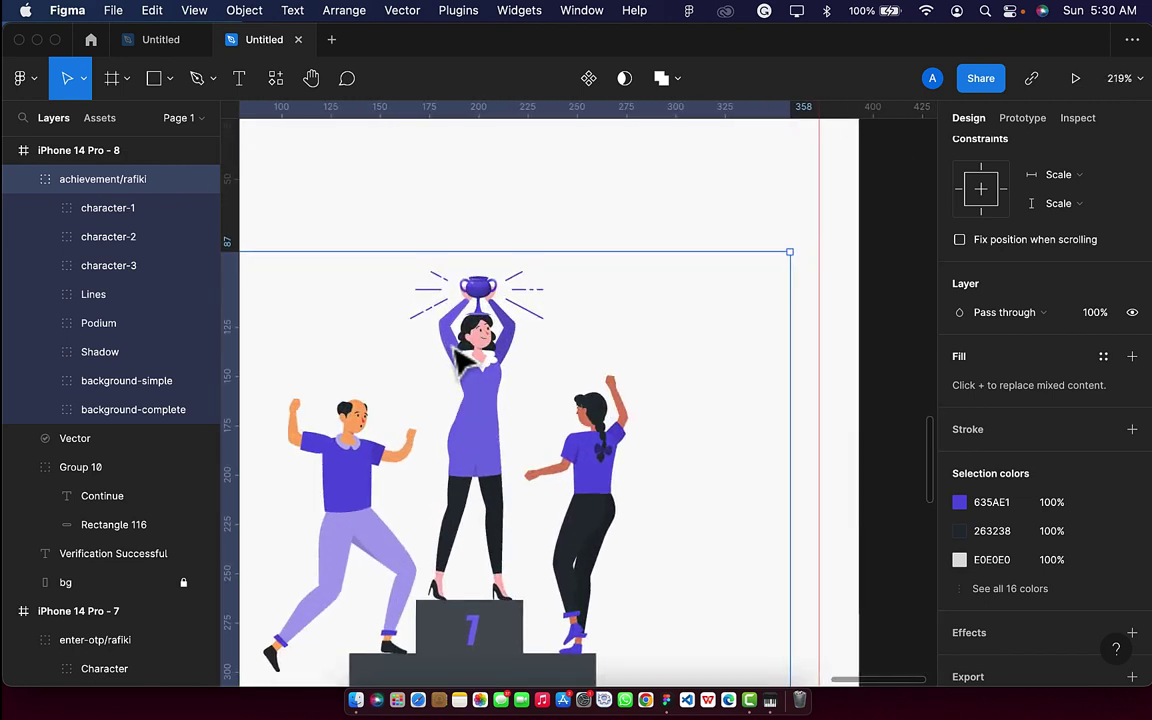
double_click(492, 306)
double_click(490, 304)
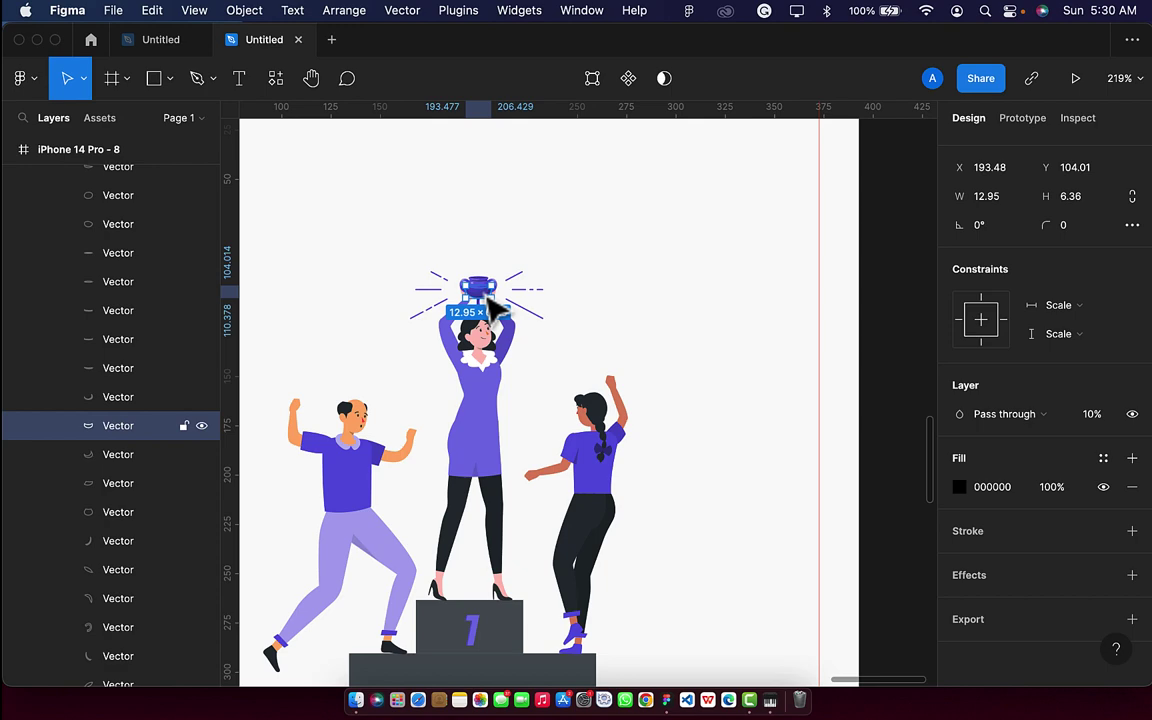
scroll(487, 297, up, 3)
click(474, 266)
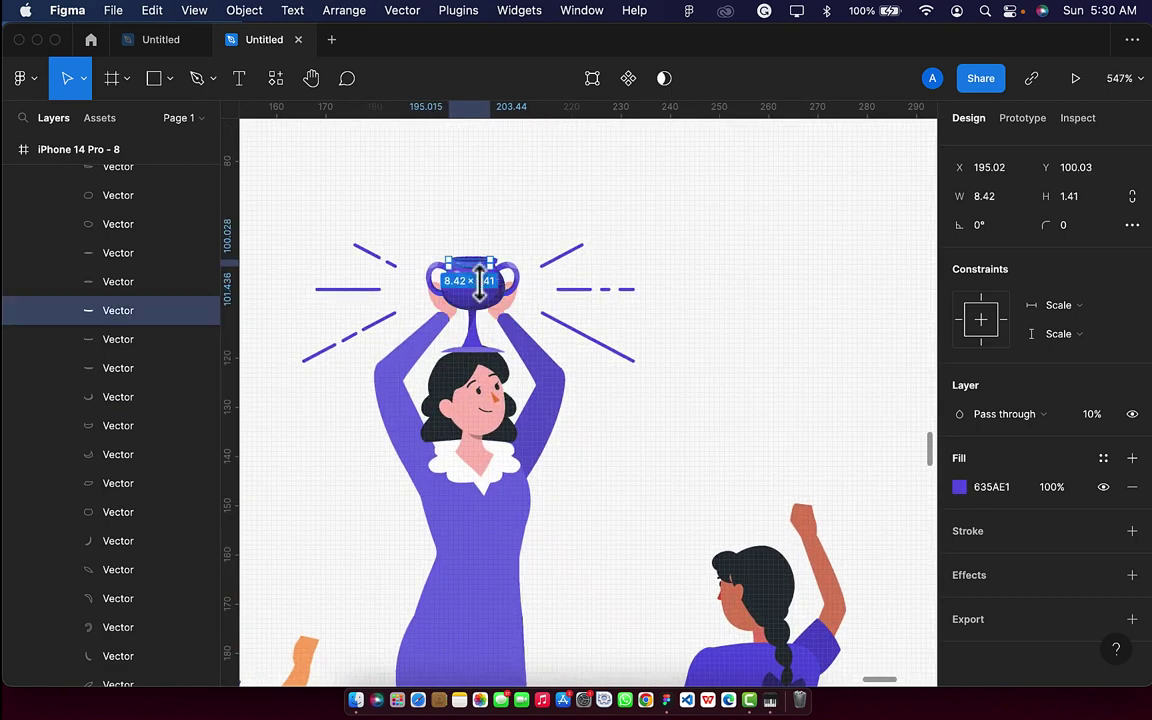
scroll(485, 290, up, 3)
click(485, 329)
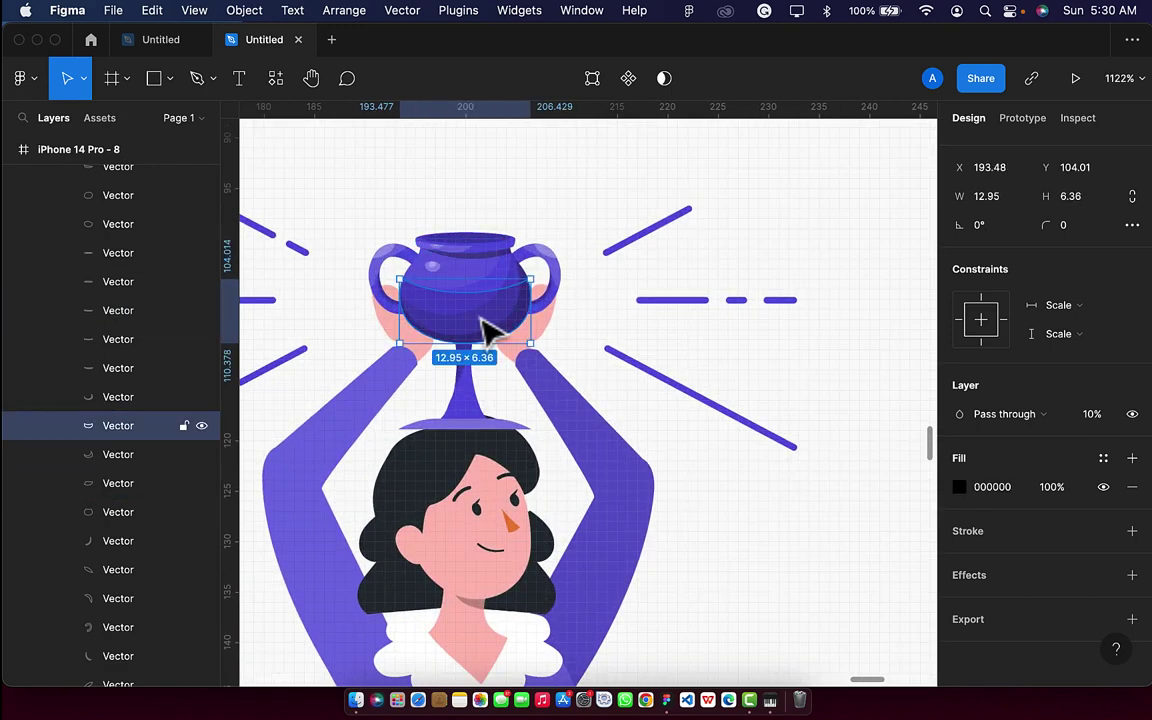
key(Delete)
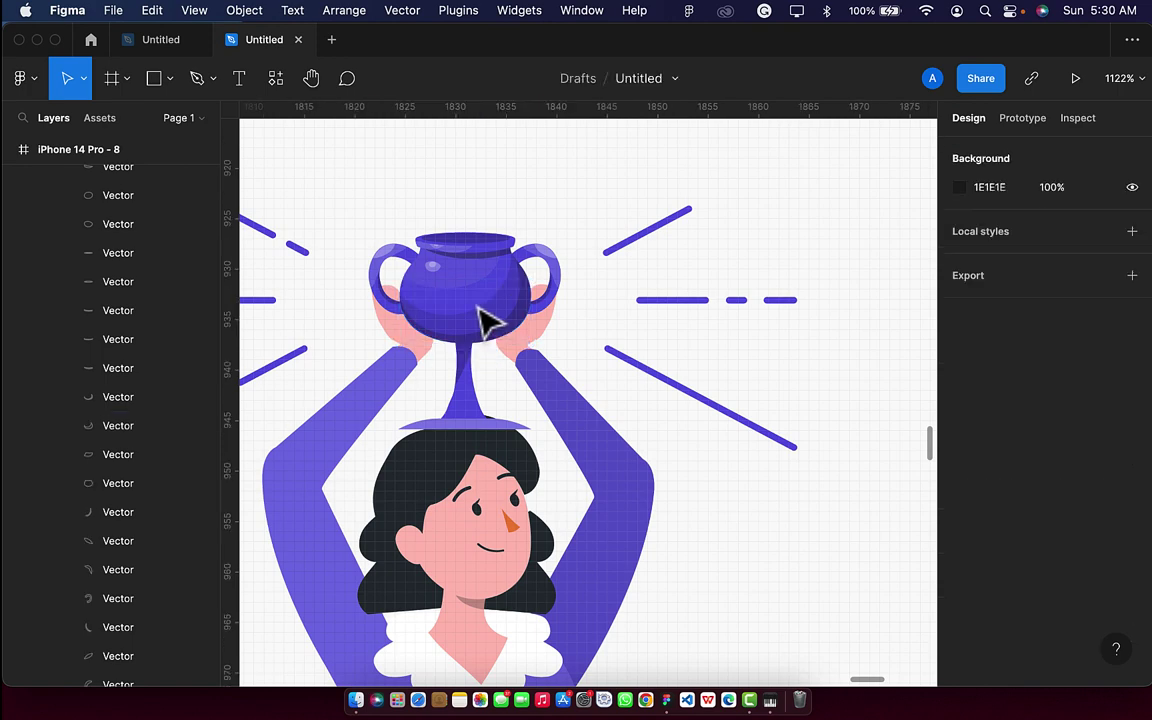
Delete the trophy's blue bowl and grey inner bowl.
click(487, 322)
double_click(487, 322)
key(Delete)
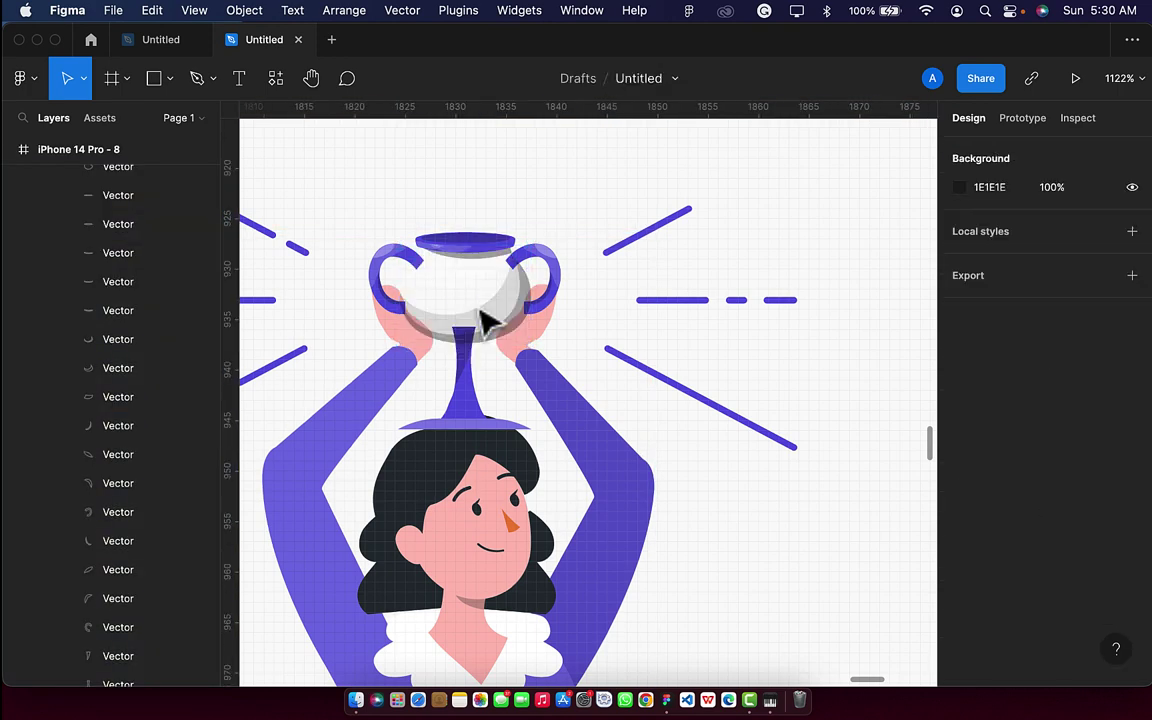
click(487, 322)
double_click(487, 322)
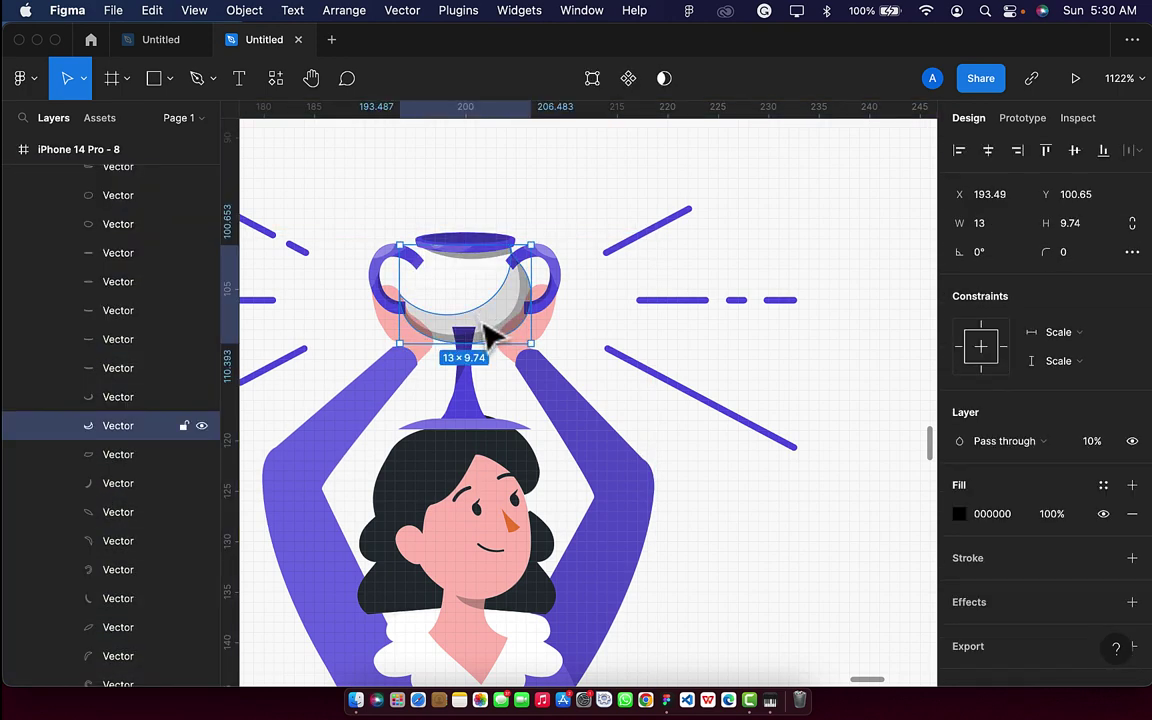
key(Delete)
Delete the trophy's lip shapes above the woman's hands.
click(478, 268)
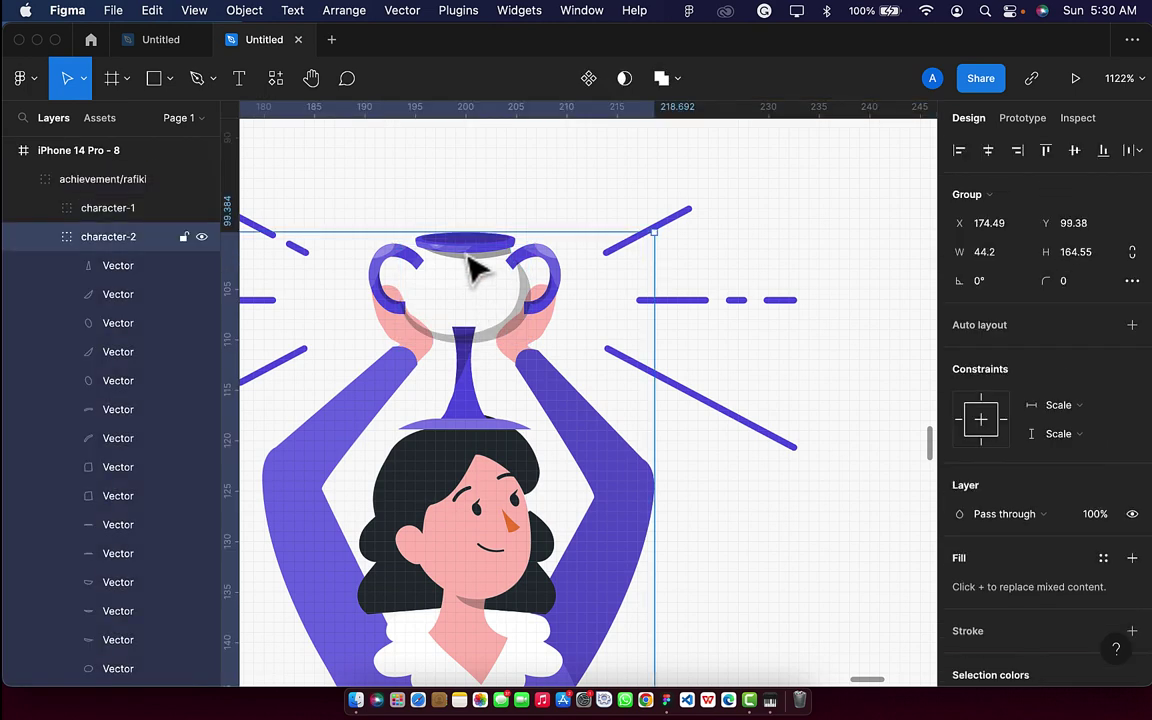
double_click(478, 264)
key(Delete)
click(488, 257)
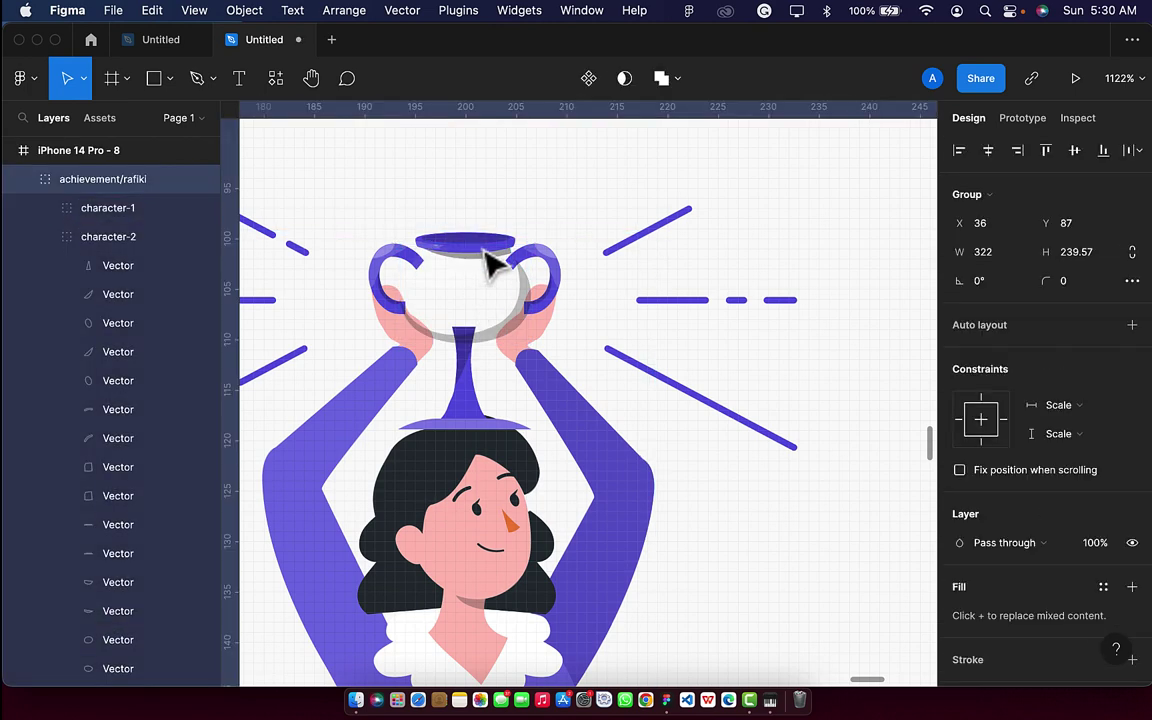
double_click(480, 248)
key(Delete)
key(ctrl+z)
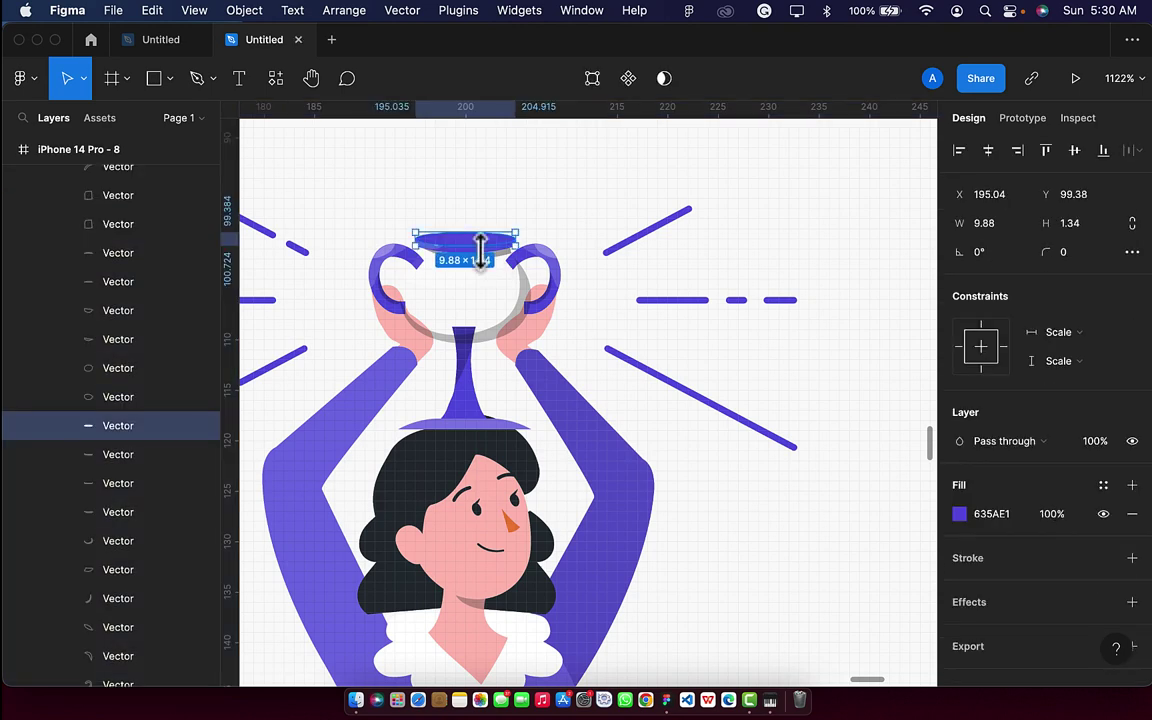
key(Escape)
click(489, 264)
double_click(497, 266)
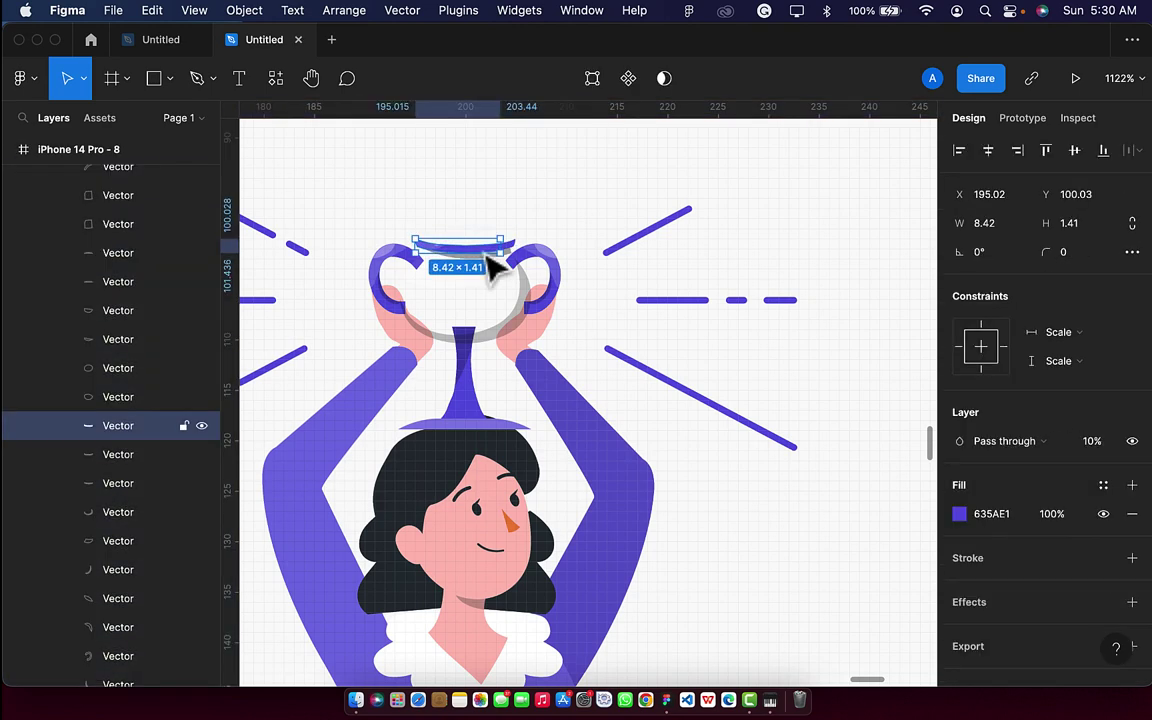
key(Delete)
double_click(478, 250)
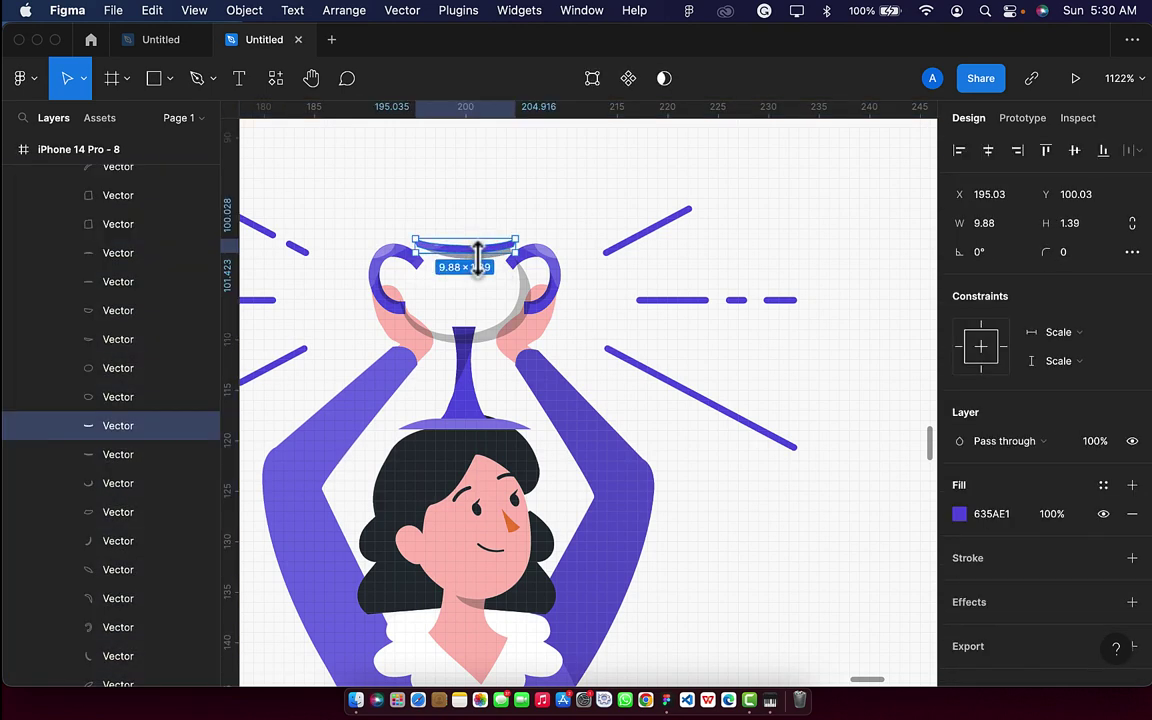
key(Delete)
Delete the trophy's grey cup shapes, purple stem and small grey piece.
click(490, 270)
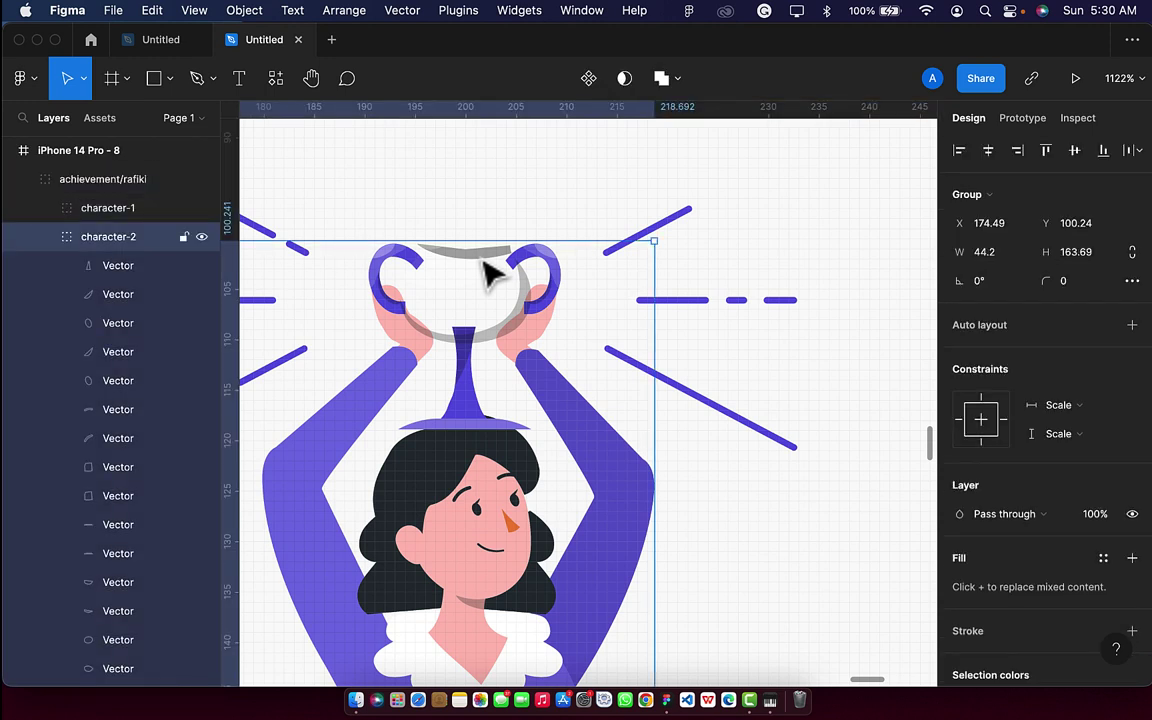
double_click(488, 270)
key(Delete)
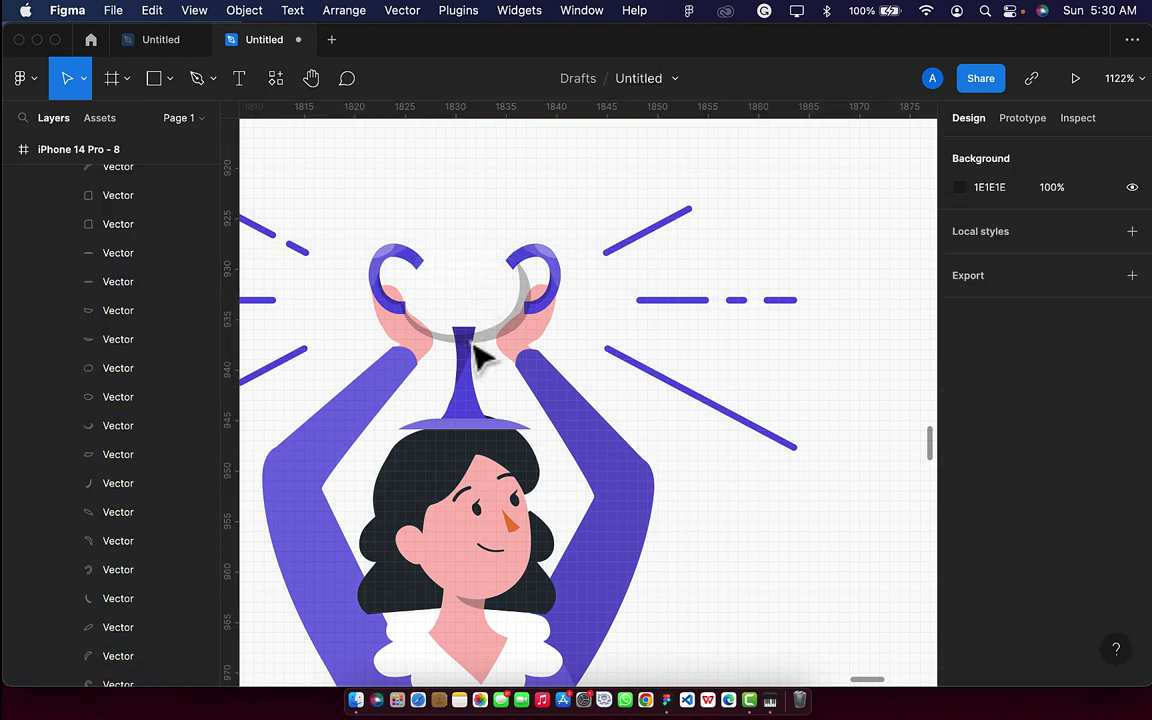
double_click(467, 340)
key(Delete)
click(476, 386)
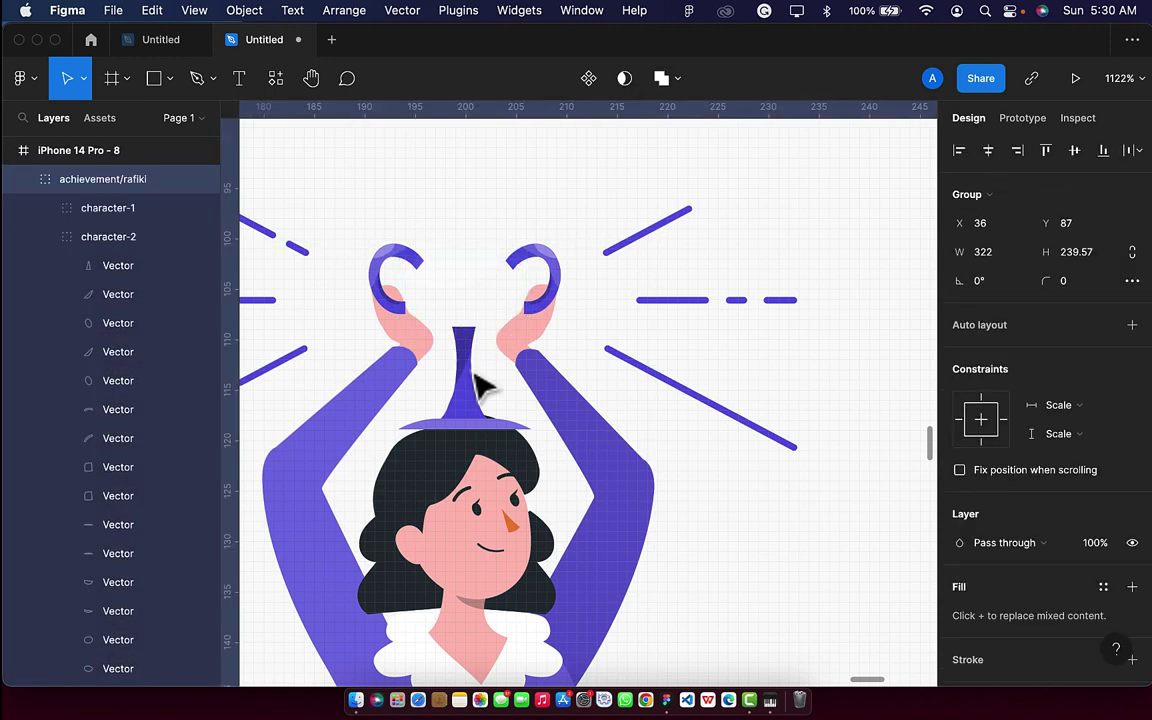
double_click(476, 386)
key(Delete)
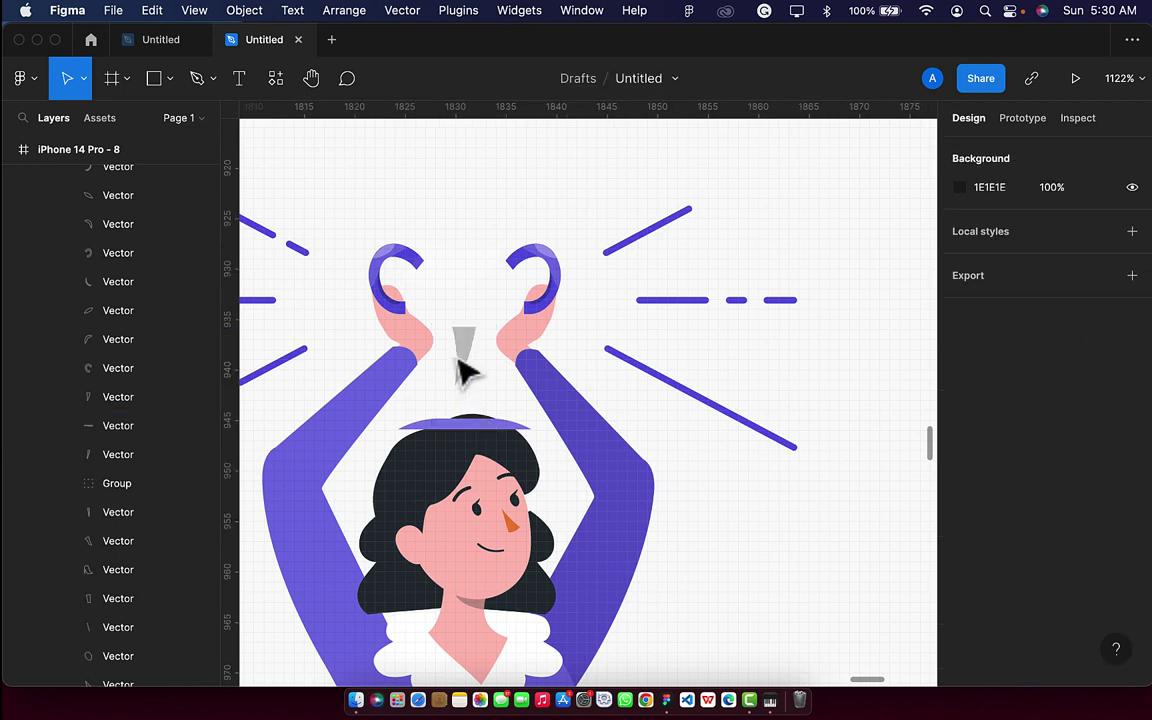
click(463, 366)
double_click(463, 366)
key(Delete)
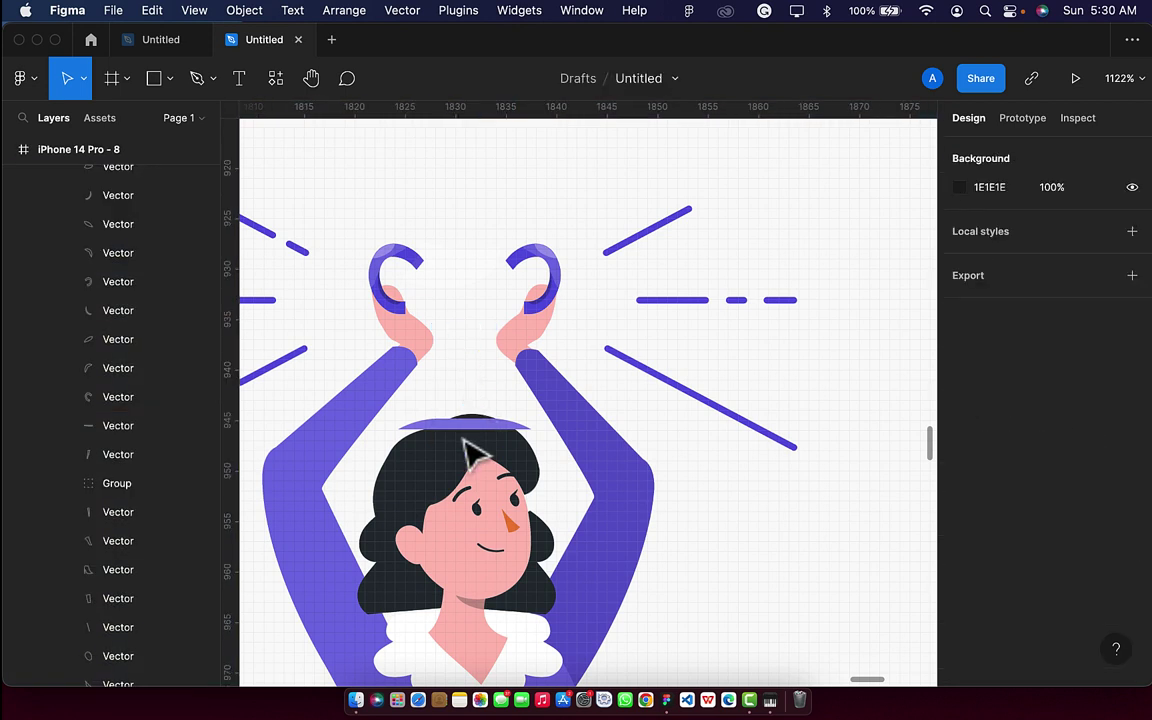
Delete the trophy's left and right handles.
click(476, 442)
double_click(476, 442)
click(437, 262)
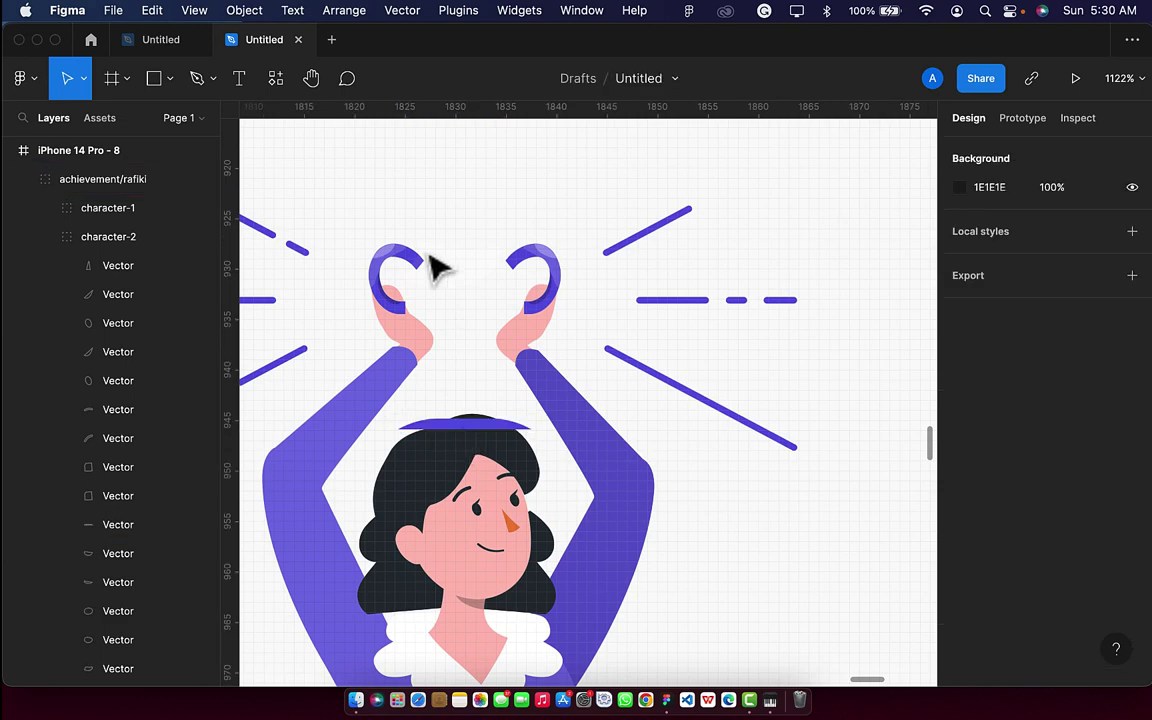
click(420, 268)
double_click(420, 268)
key(Delete)
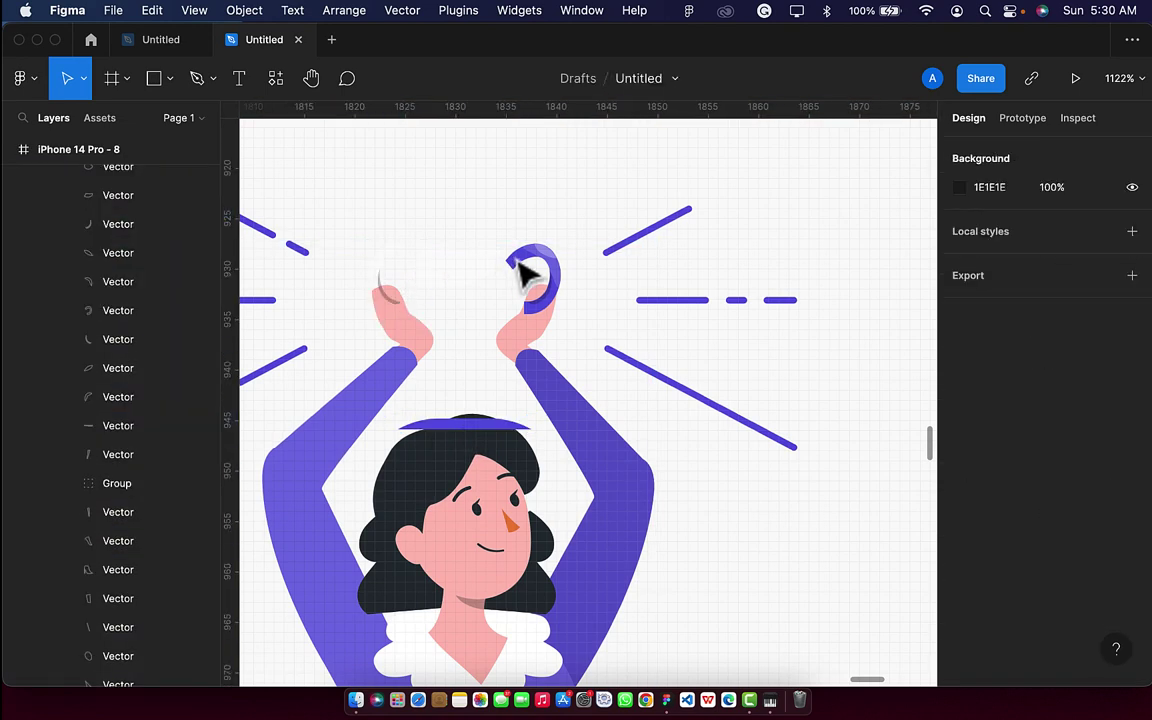
double_click(540, 268)
key(Escape)
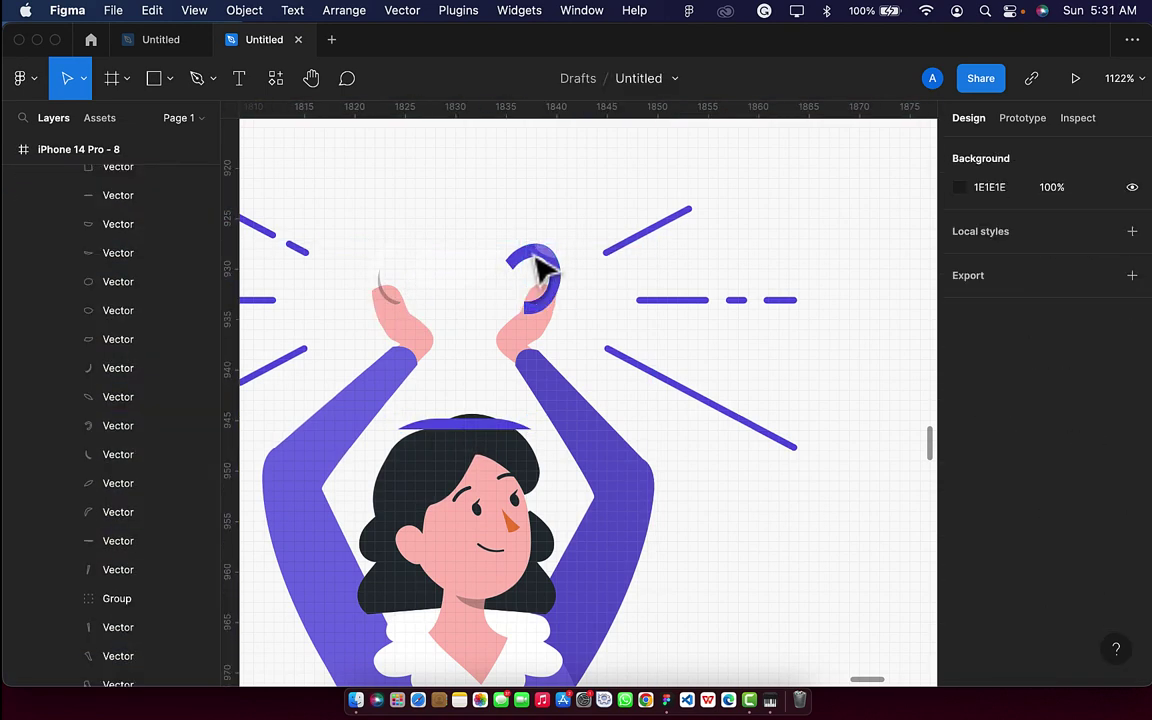
click(538, 266)
double_click(530, 262)
key(Delete)
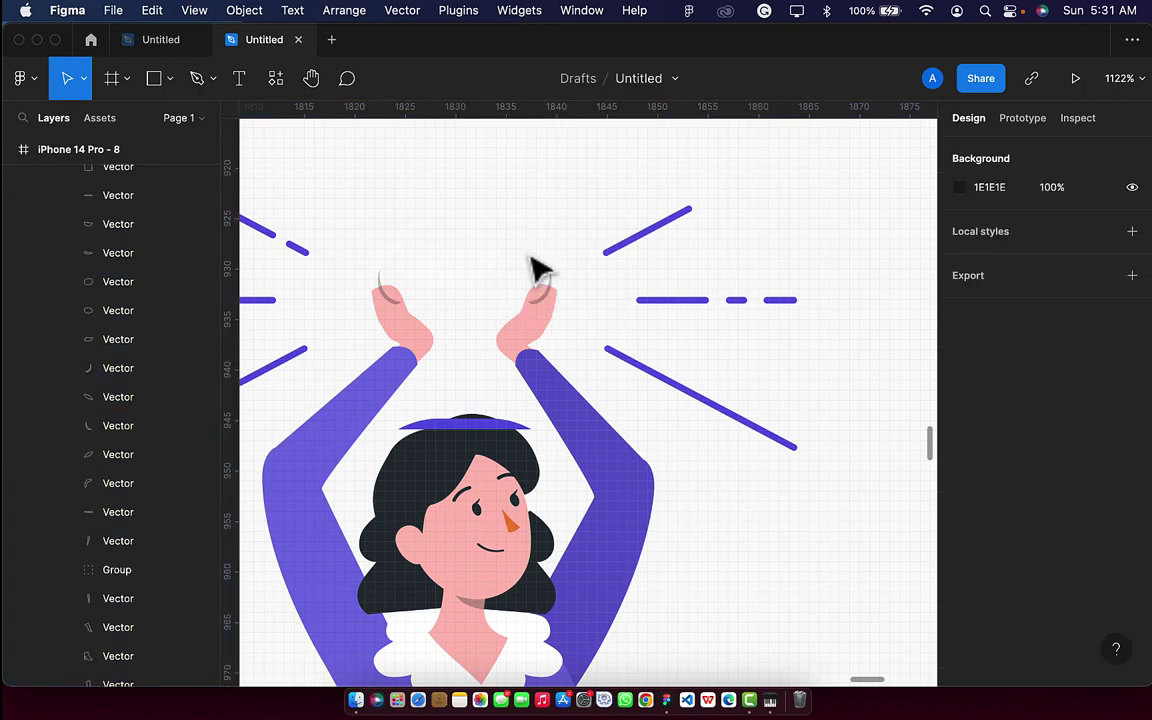
Delete the leftover small arcs on the woman's right and left hands.
click(550, 298)
double_click(548, 296)
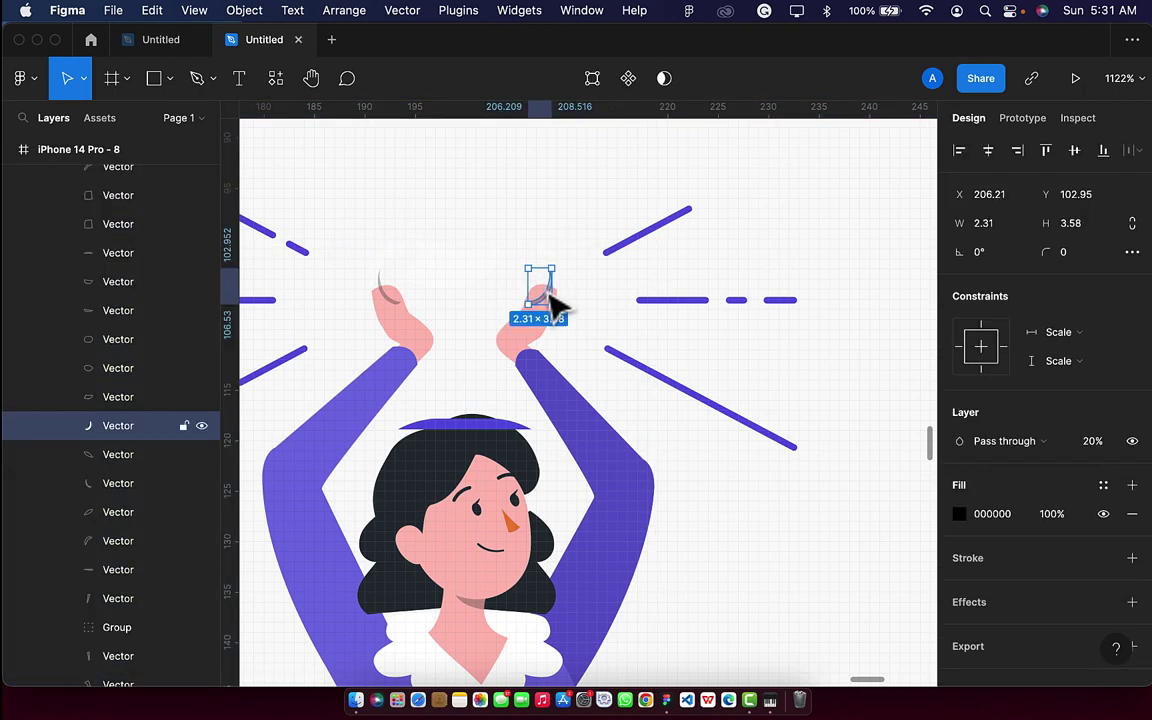
key(Delete)
click(393, 313)
double_click(393, 311)
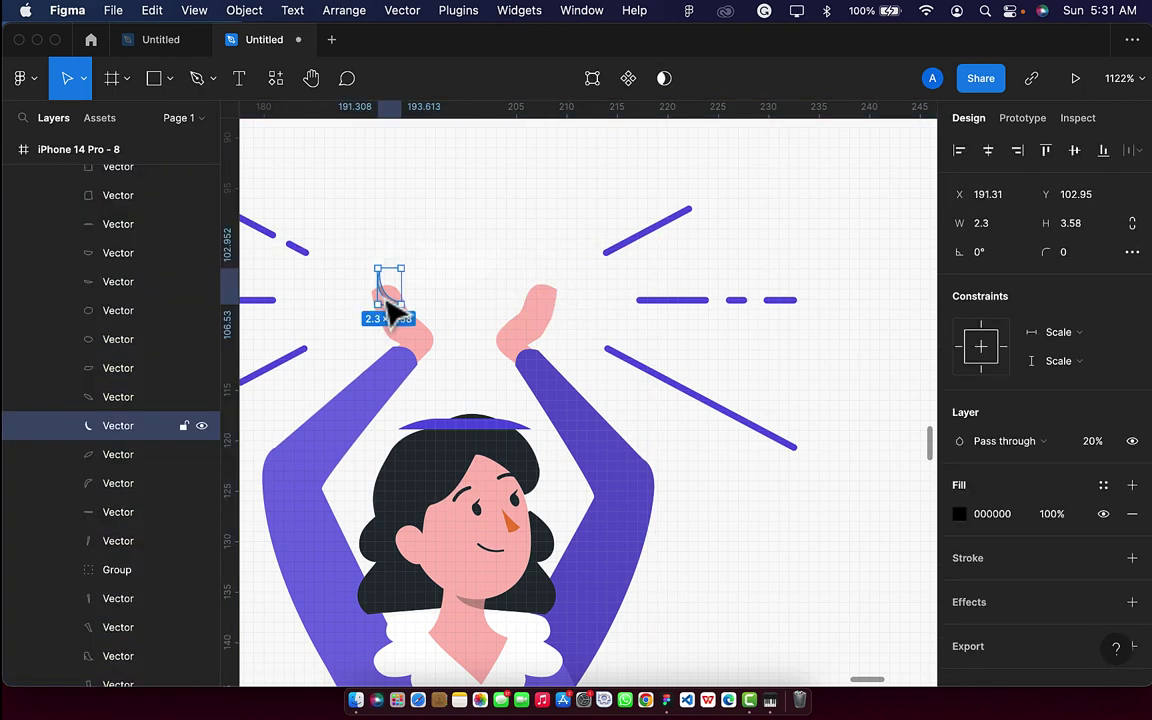
key(Delete)
Move the Verification Successful heading upward, with an extra 10-unit nudge.
scroll(470, 368, down, 10)
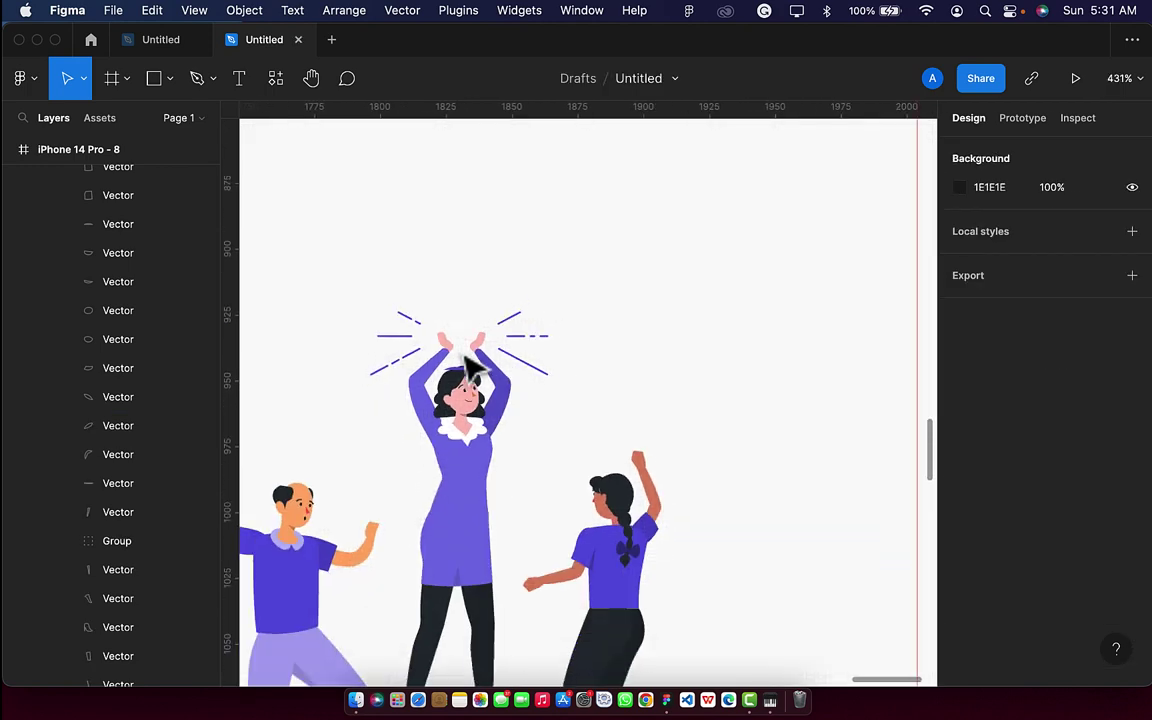
scroll(470, 368, down, 5)
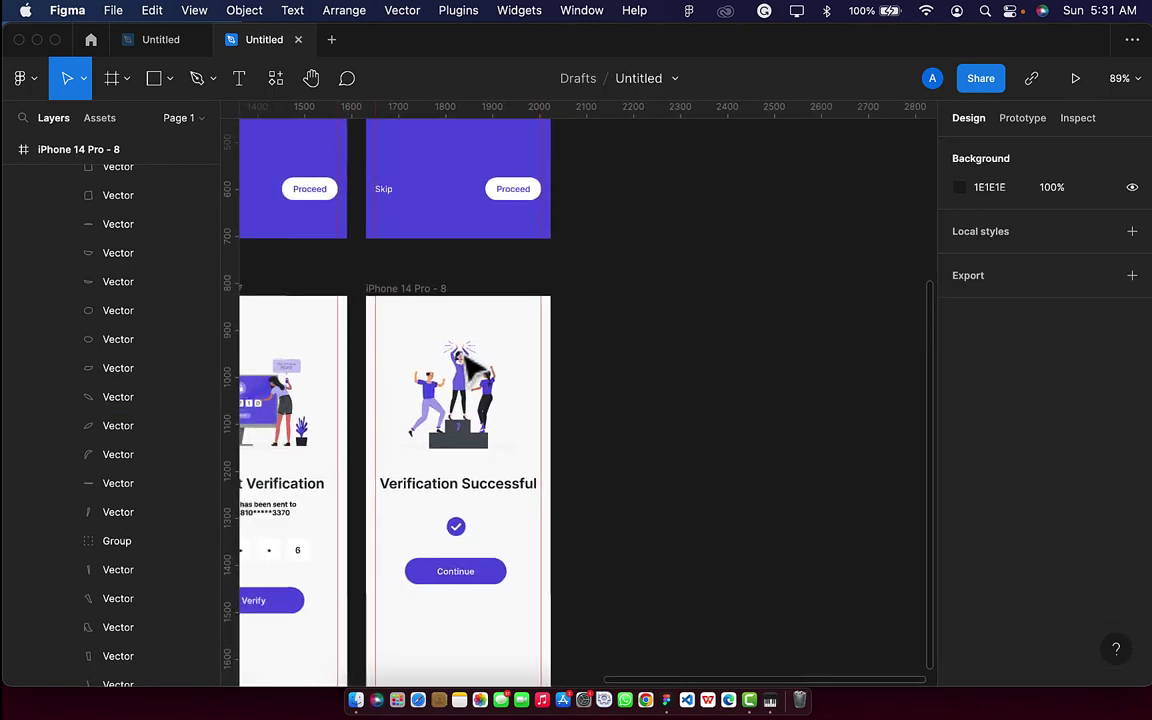
click(478, 455)
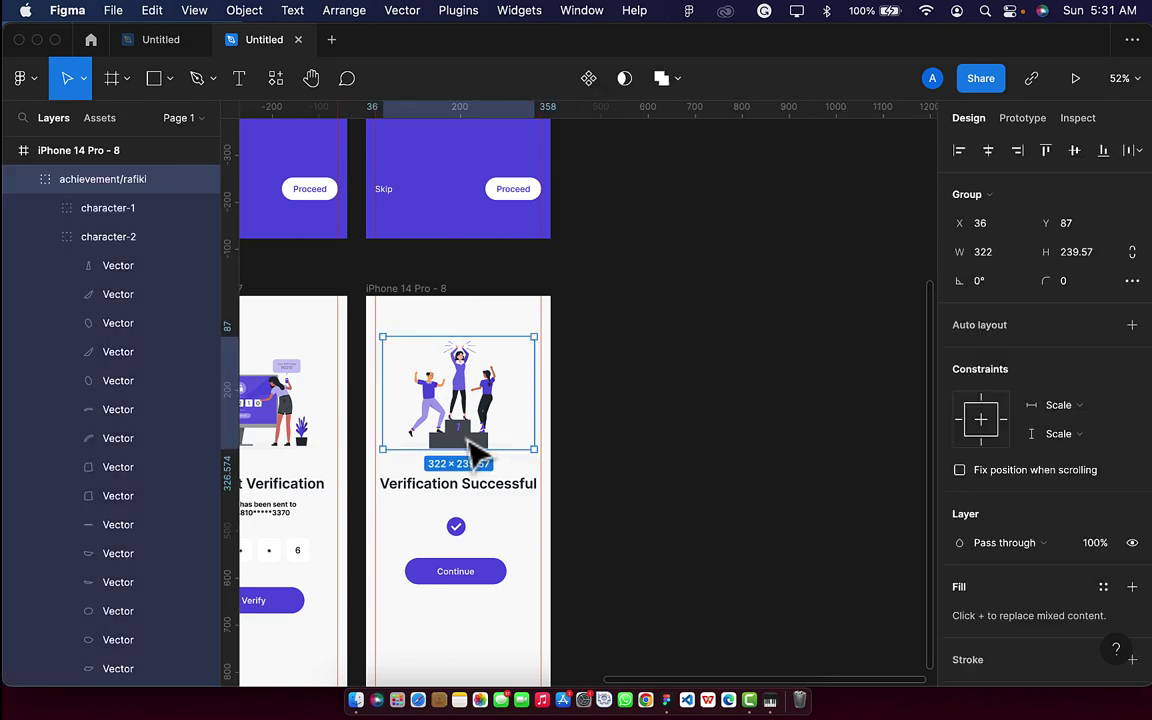
scroll(478, 455, down, 4)
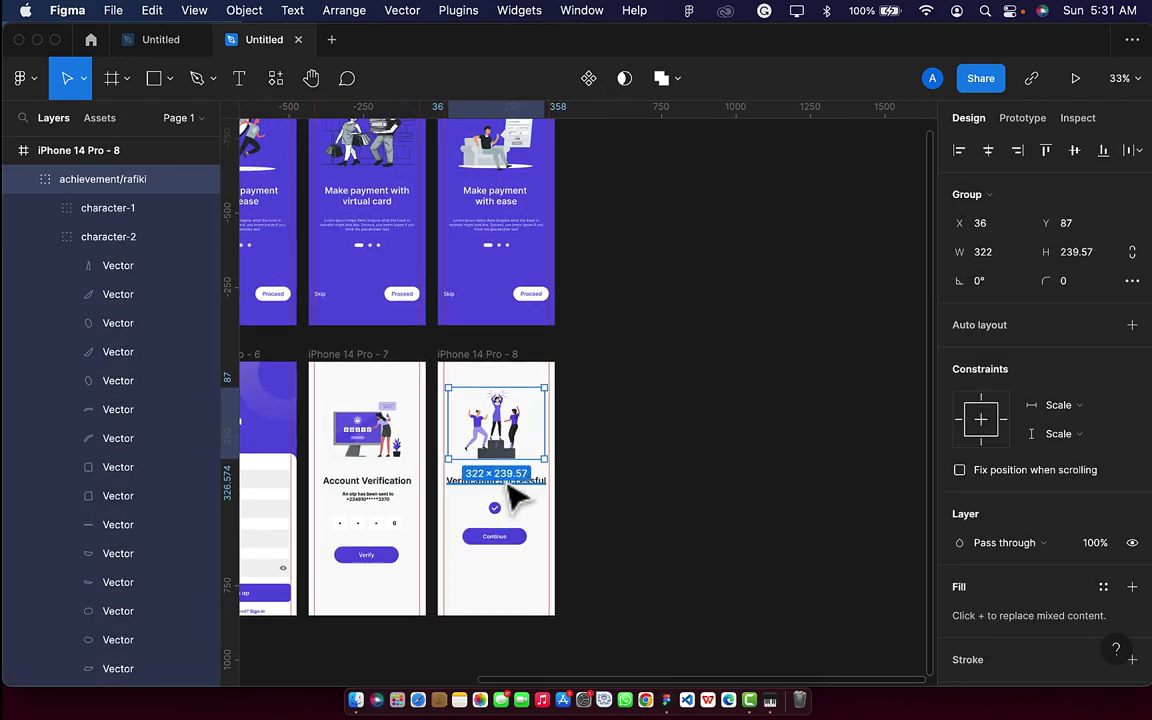
click(512, 492)
scroll(512, 492, up, 3)
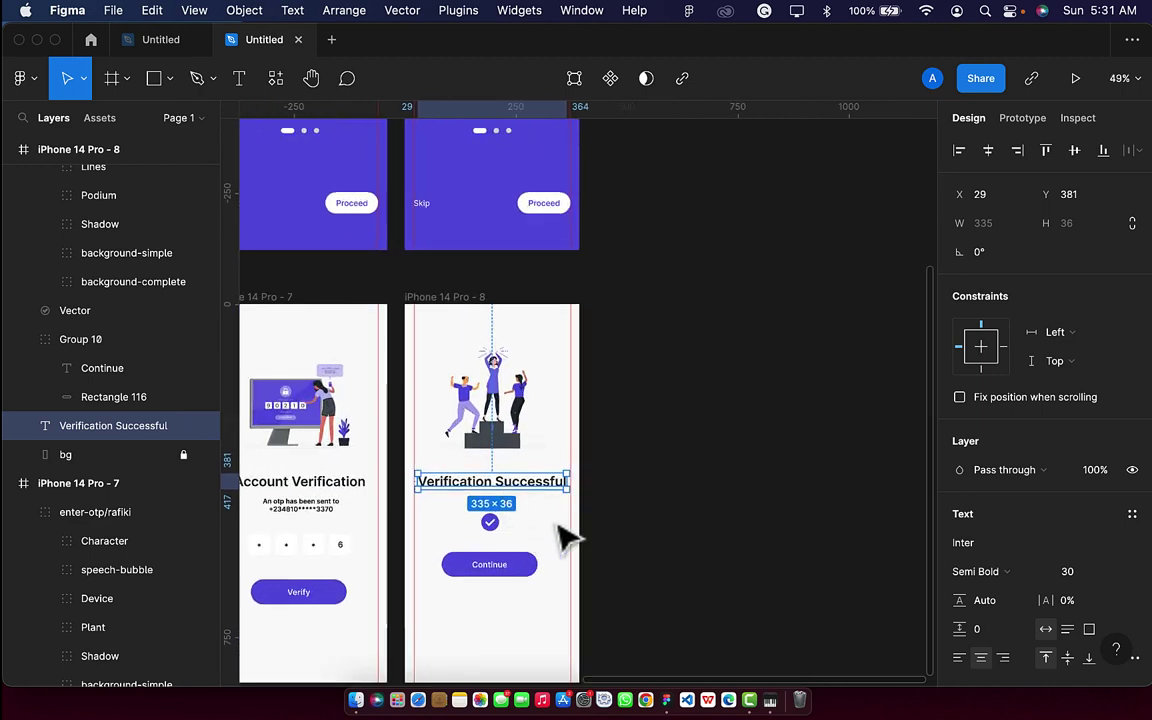
click(612, 510)
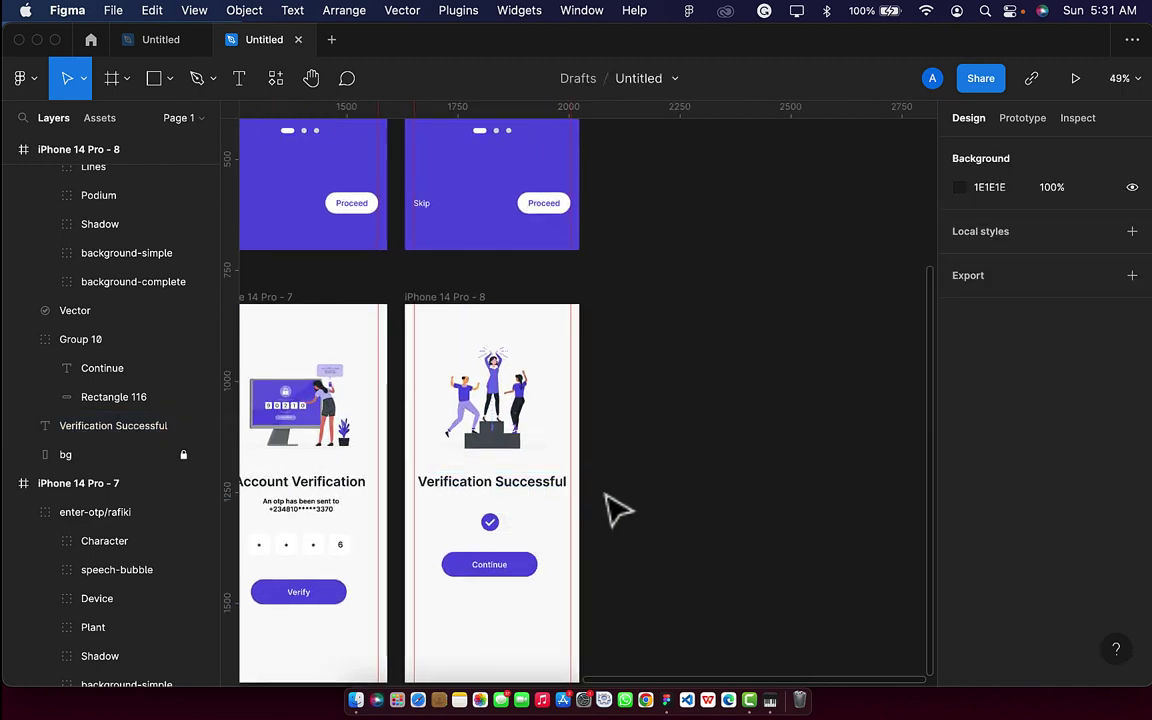
click(503, 497)
drag(508, 507, 494, 488)
key(shift+Up)
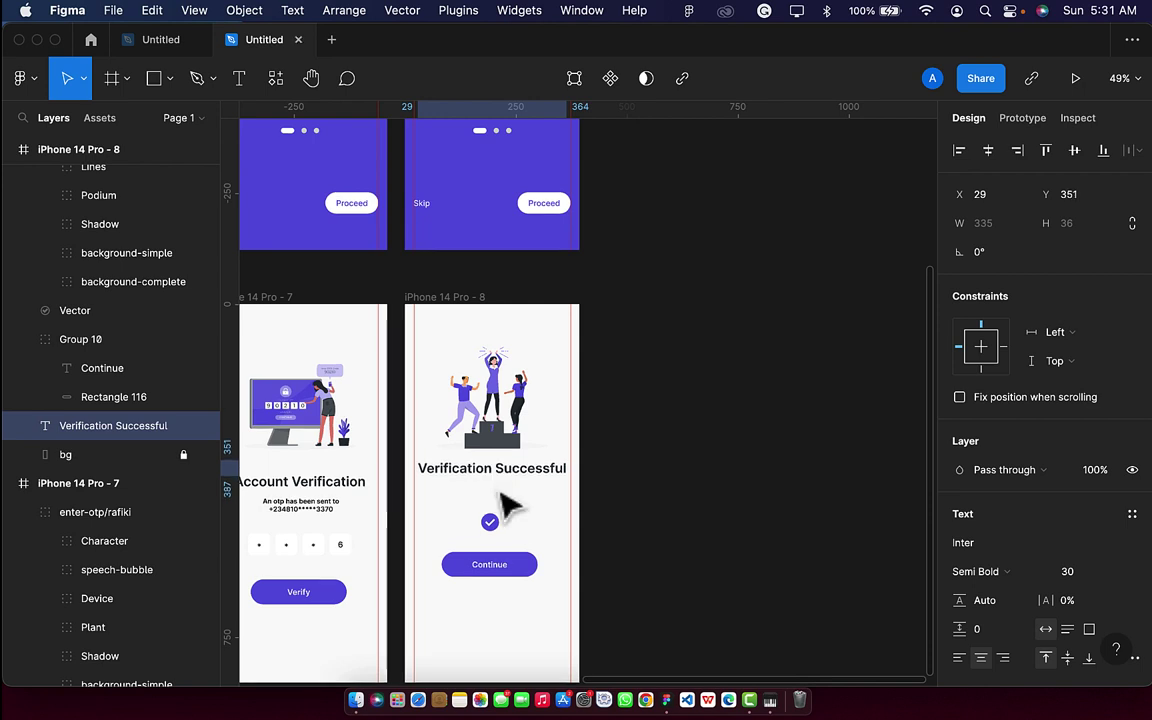
Raise the checkmark icon 50 units and the Continue button group 40 units to Y 508.
click(490, 528)
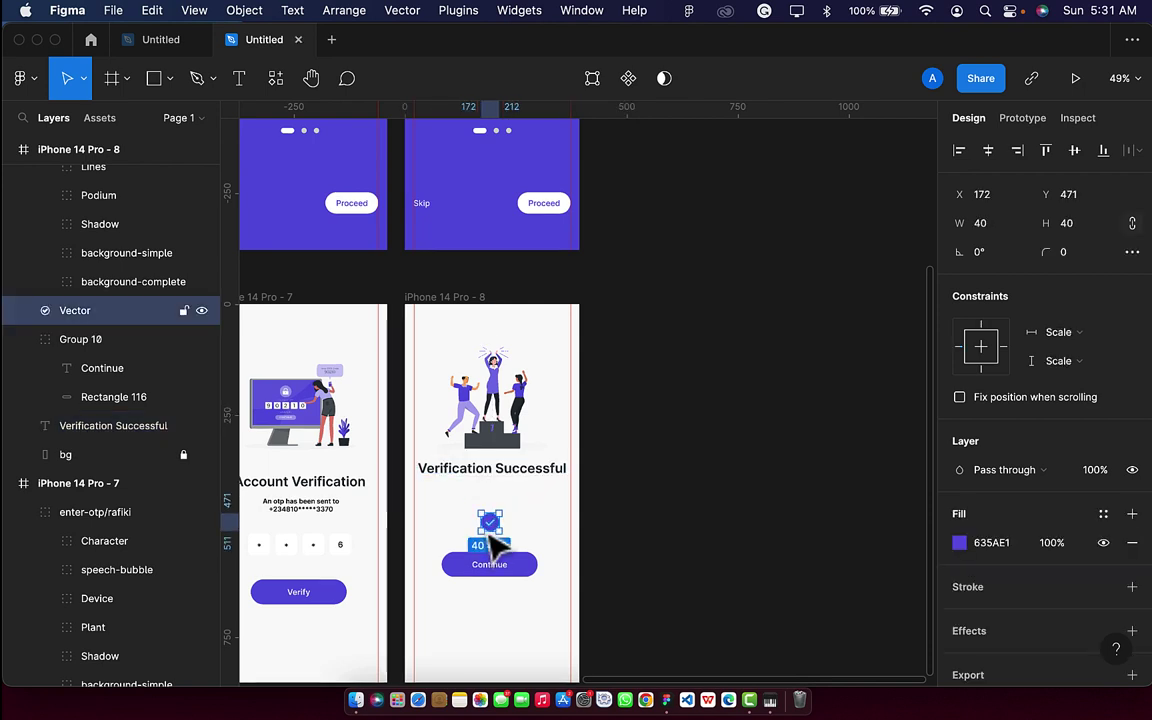
key(shift+Up)
key(shift+Up)
key(shift+Up)
key(shift+Up)
key(shift+Up)
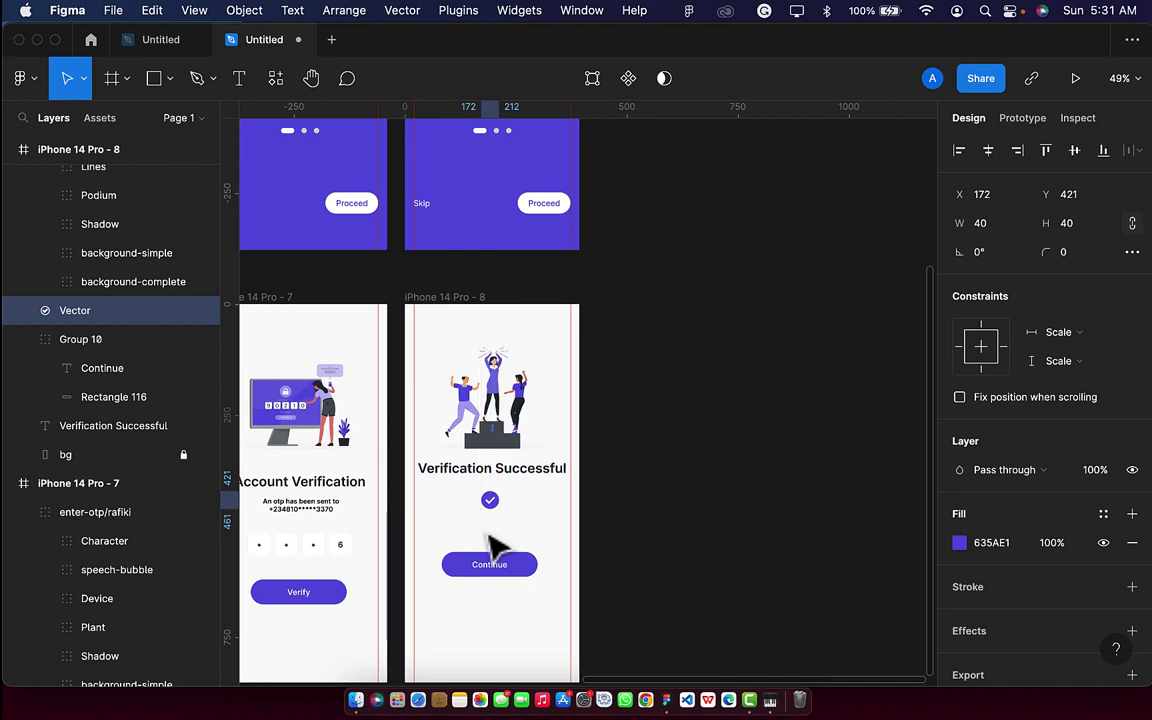
click(492, 570)
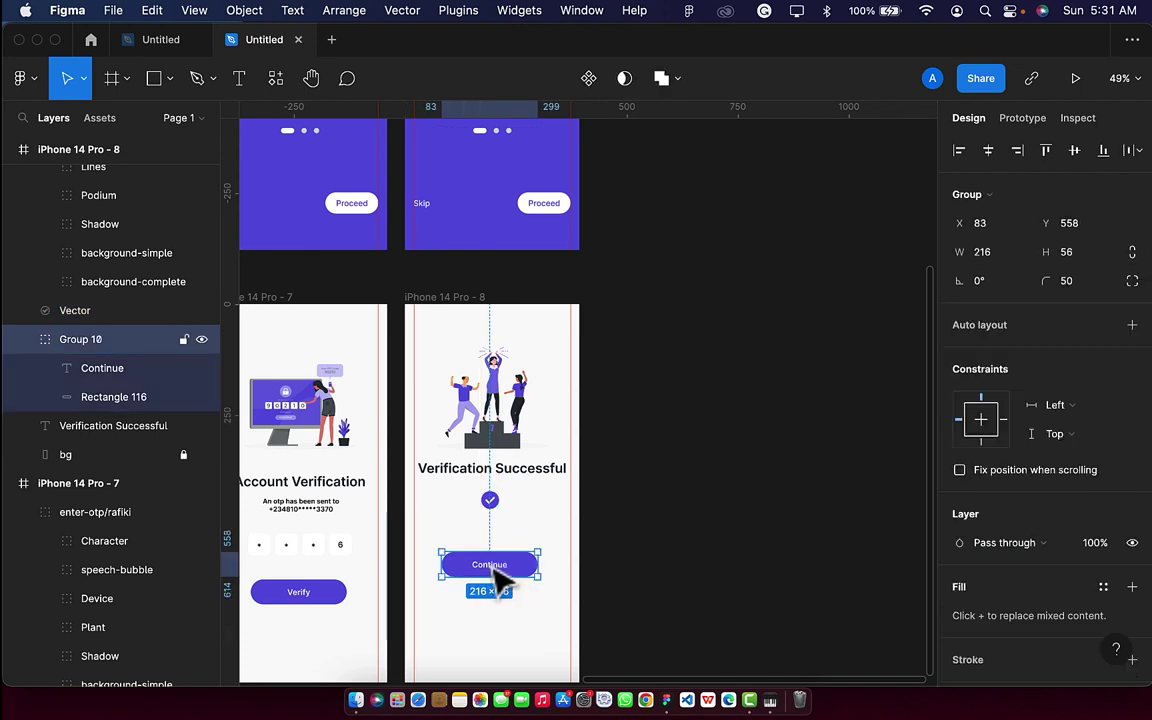
key(shift+Up)
key(shift+Up)
key(shift+Up)
key(shift+Up)
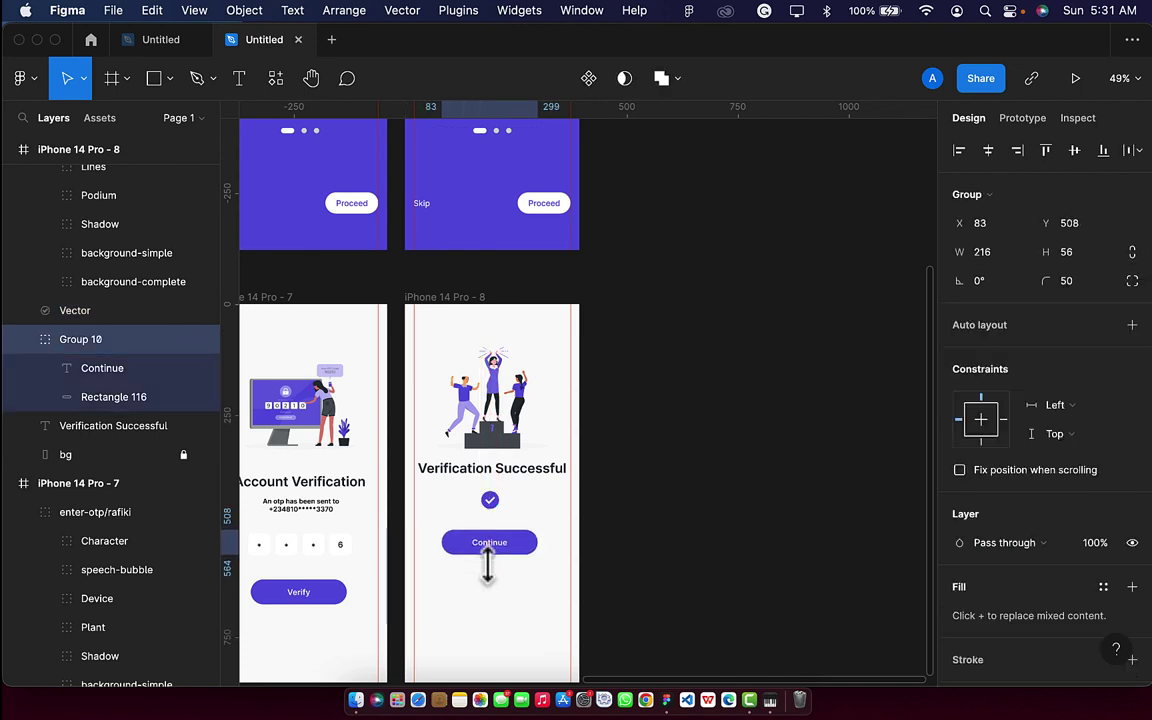
Duplicate the iPhone 14 Pro - 8 frame into iPhone 14 Pro - 9 beside it.
scroll(488, 565, down, 5)
scroll(500, 582, up, 2)
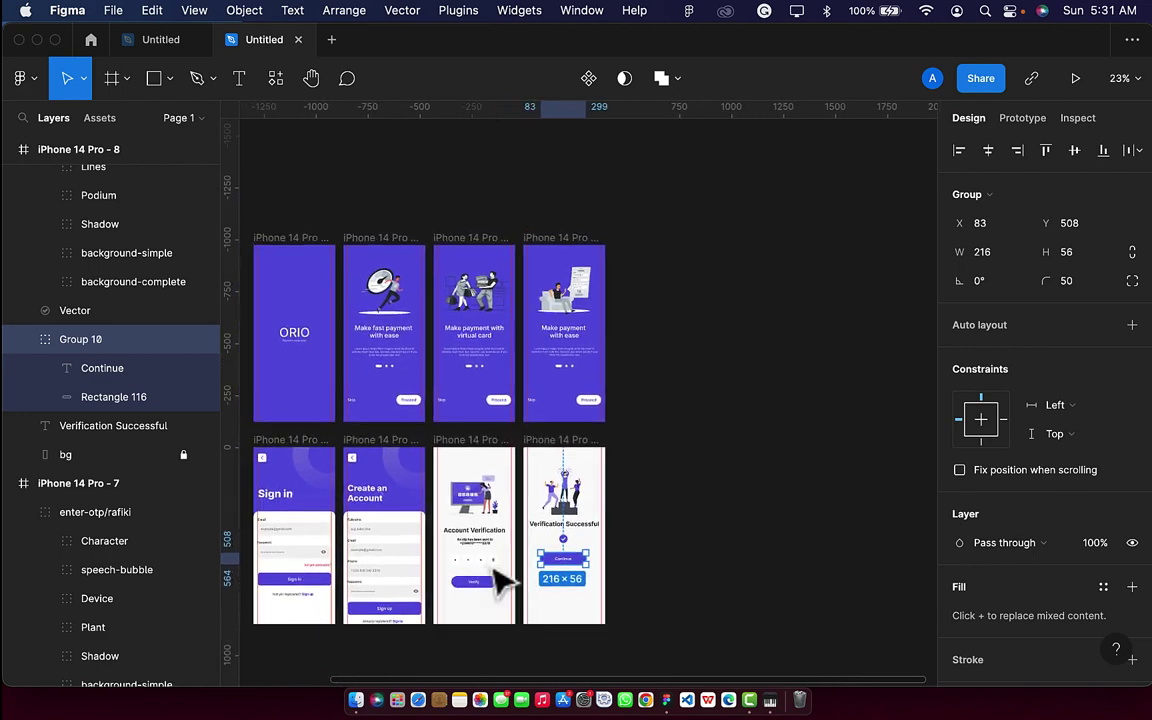
scroll(497, 580, down, 3)
scroll(497, 580, left, 3)
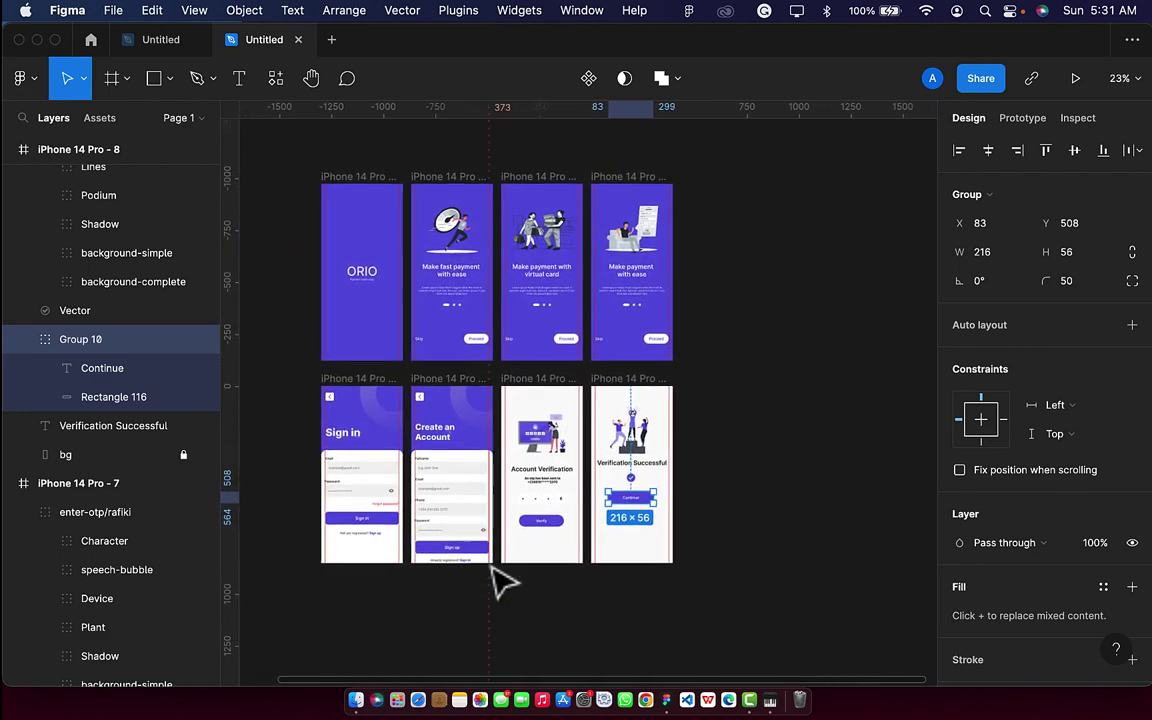
scroll(500, 580, right, 2)
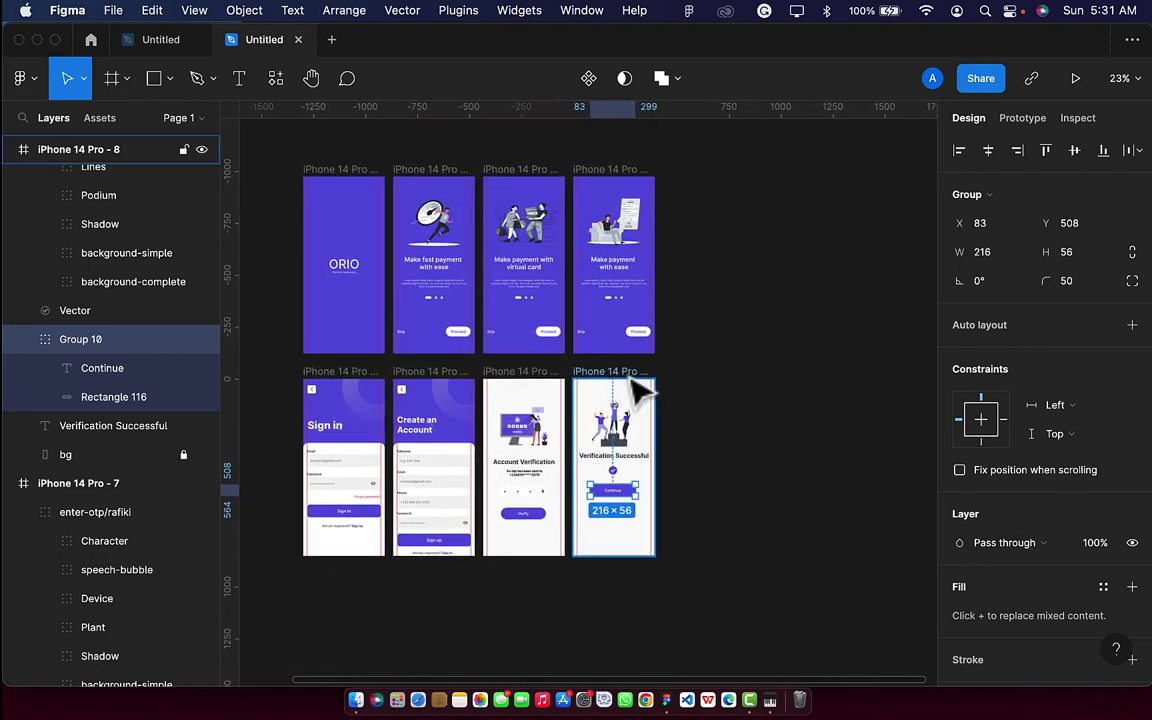
click(605, 371)
key(super+d)
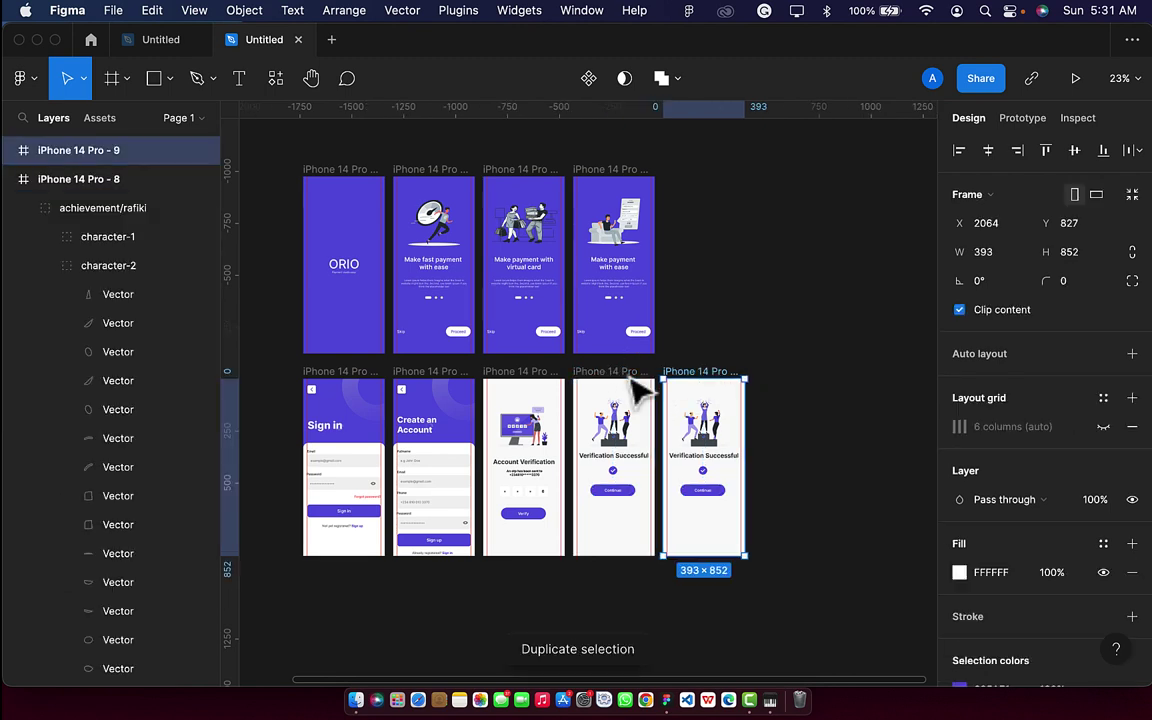